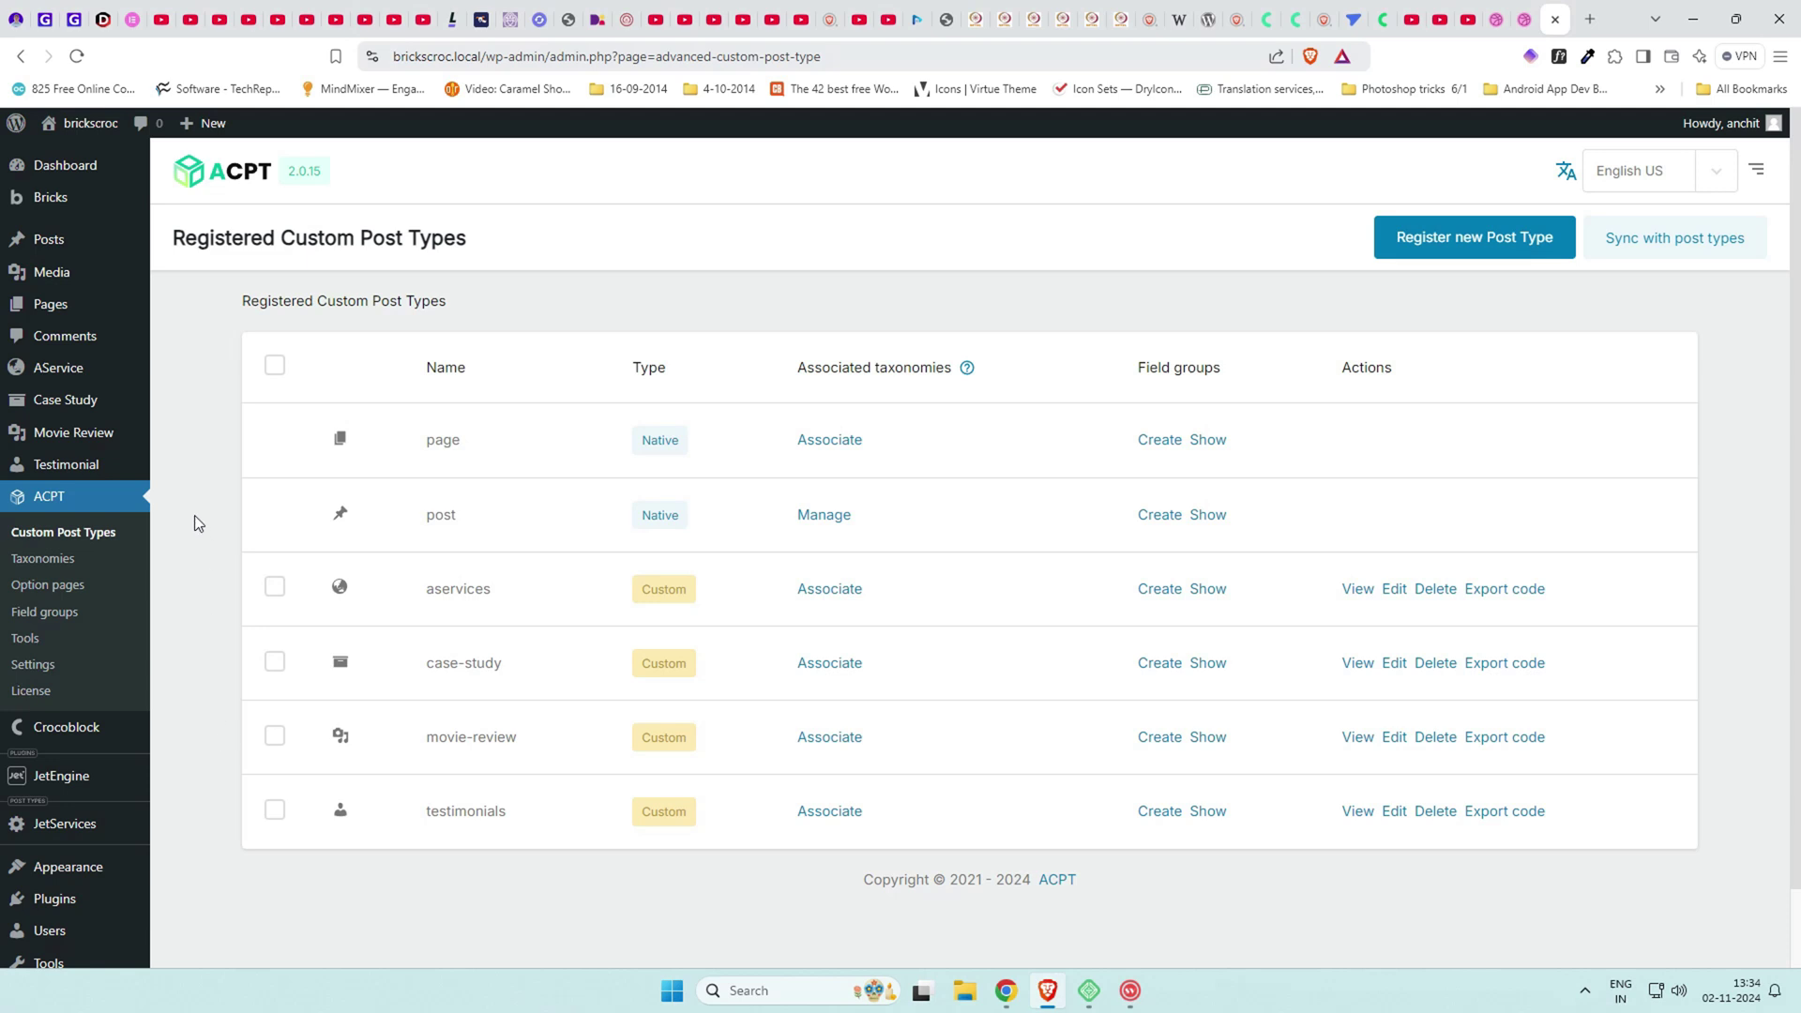
# Start a new post type named project with singular label Project and plural Projects.
pyautogui.click(1442, 241)
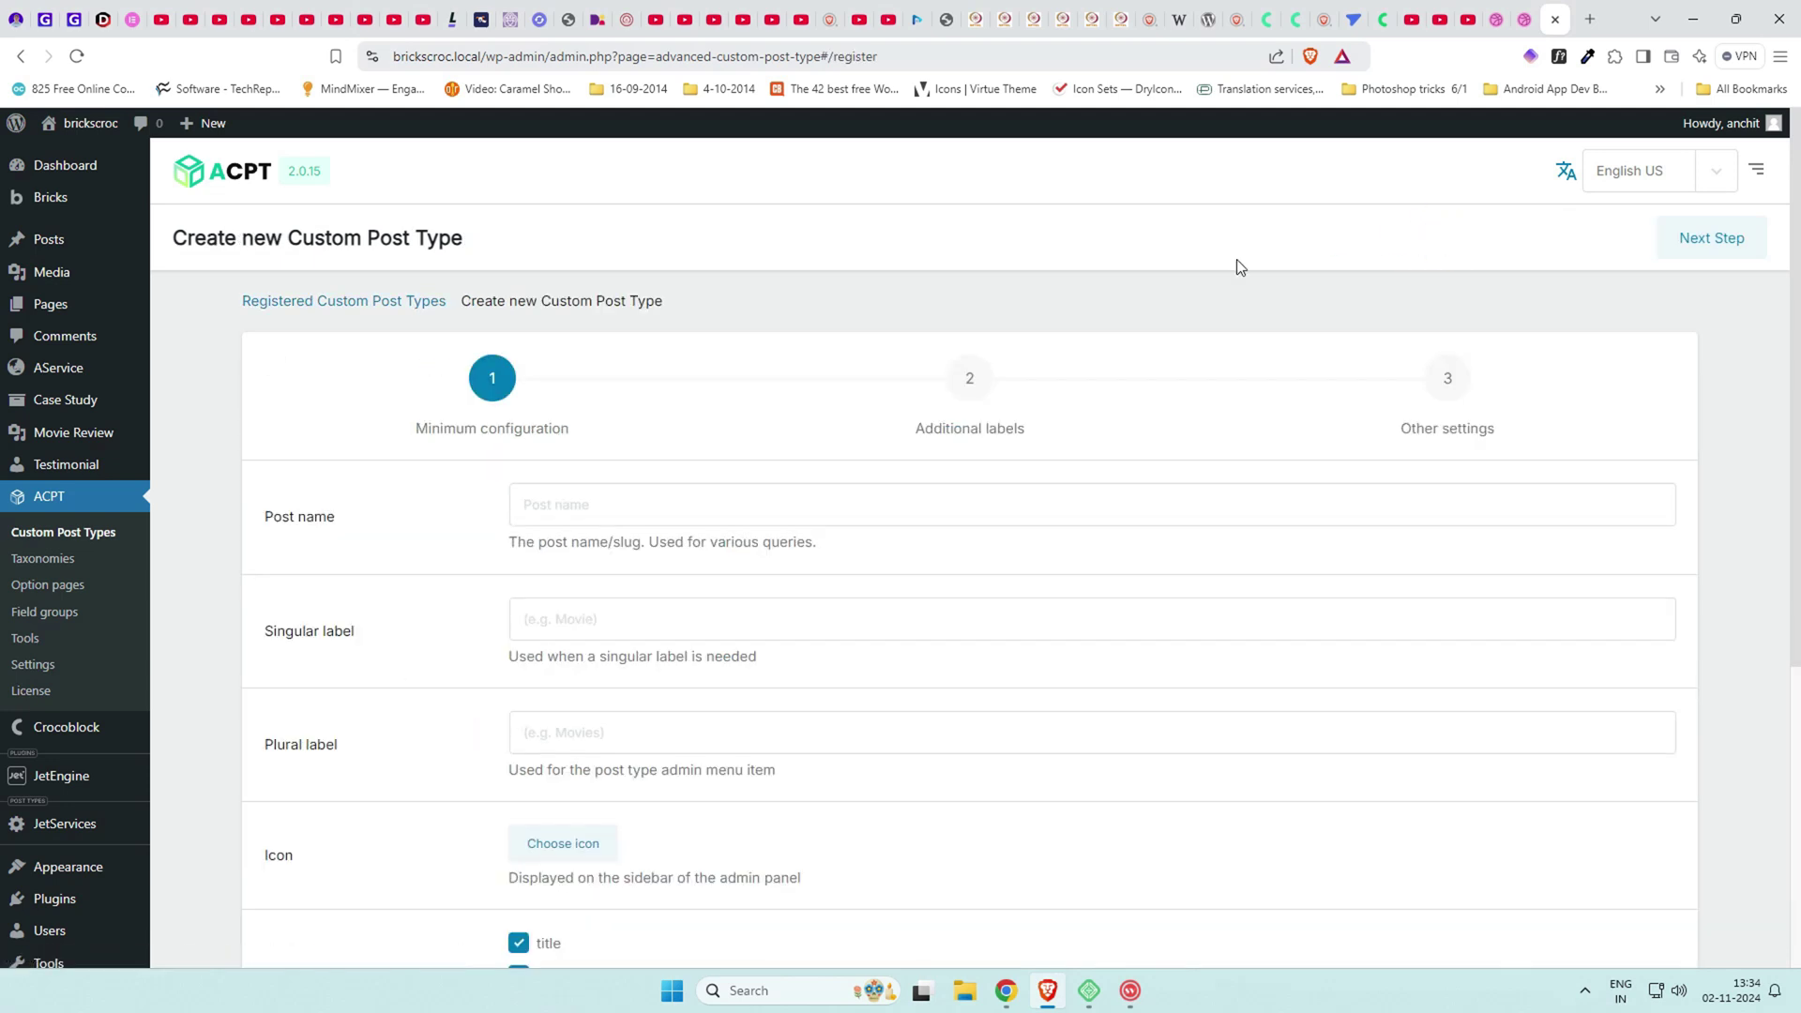
pyautogui.click(573, 503)
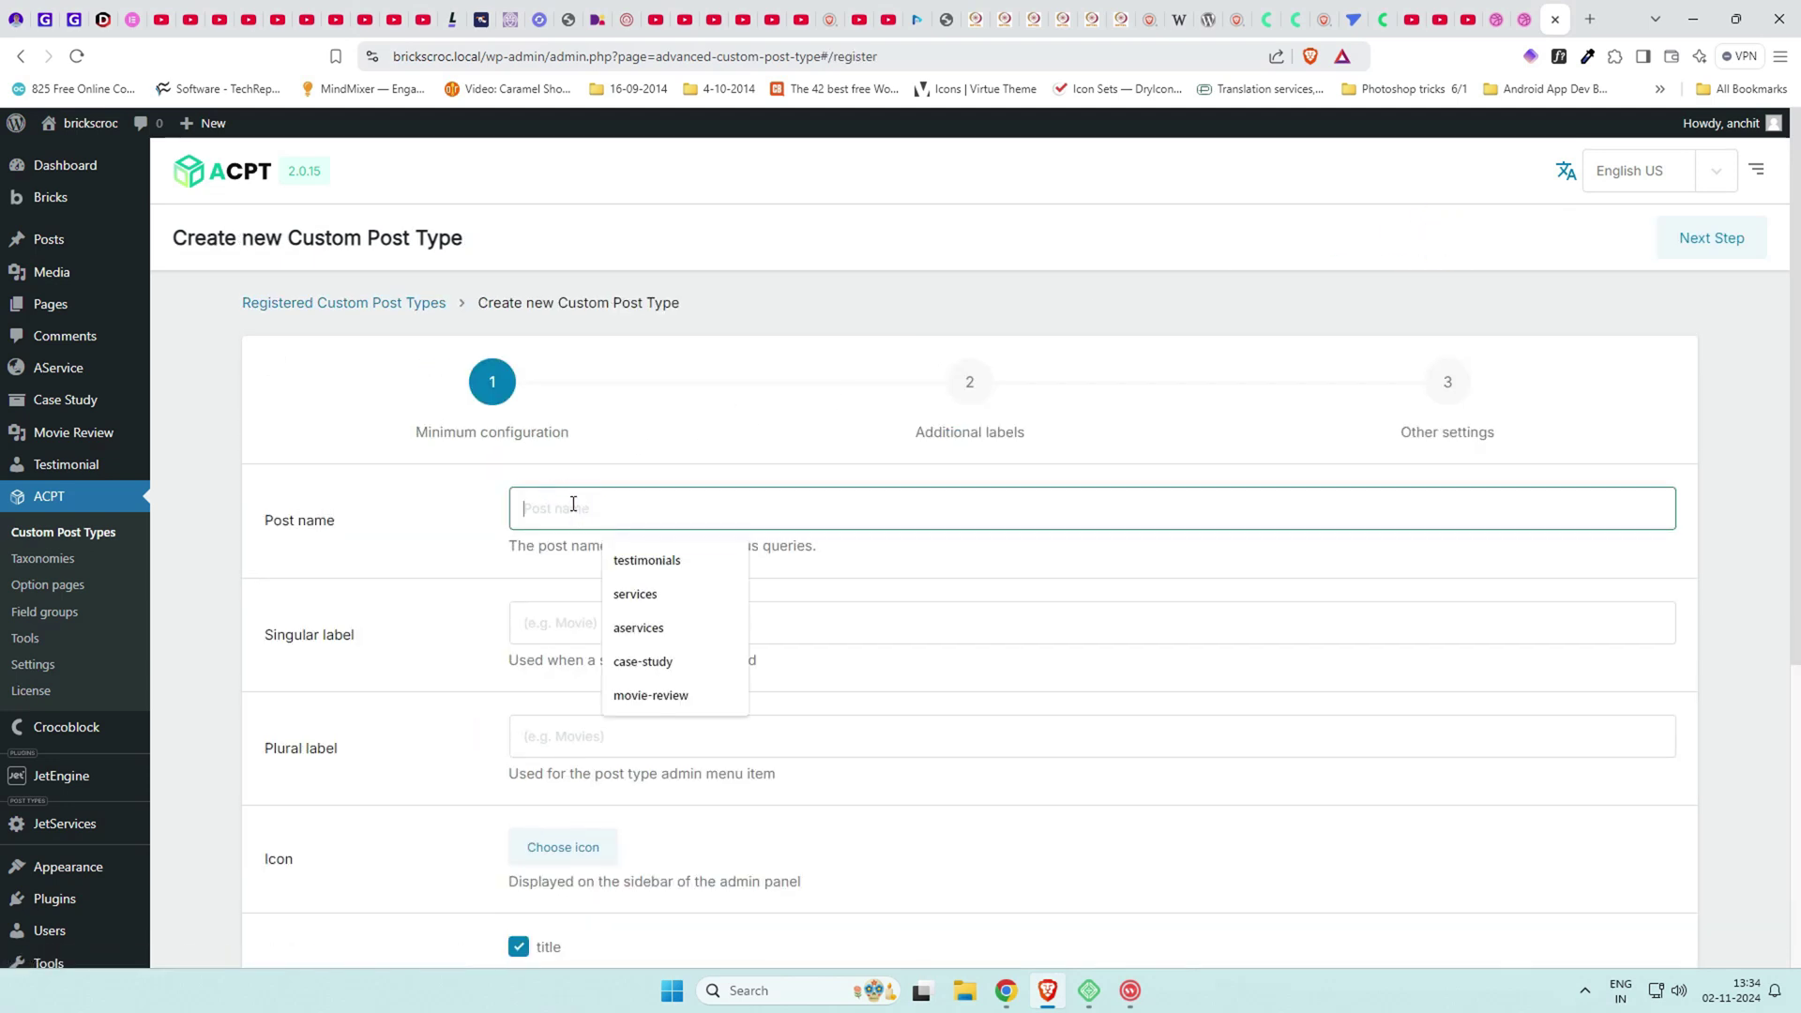
pyautogui.write('project')
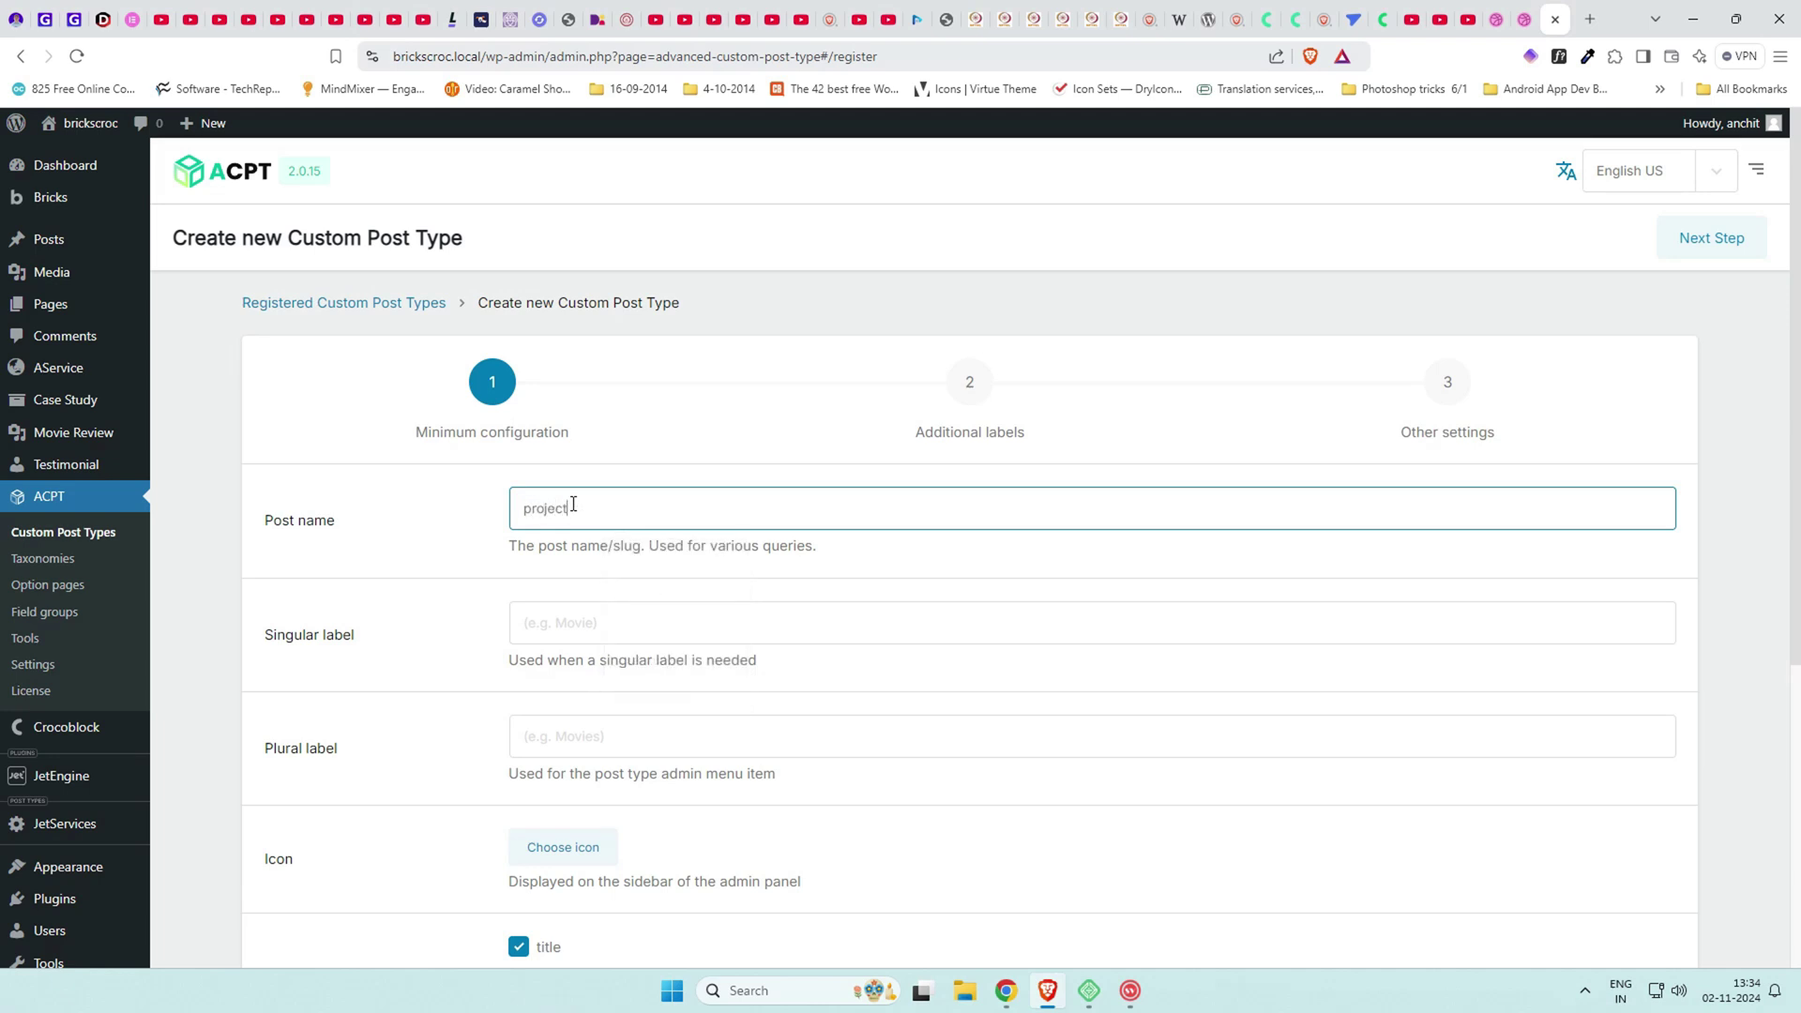
pyautogui.press('Tab')
pyautogui.write('Pro')
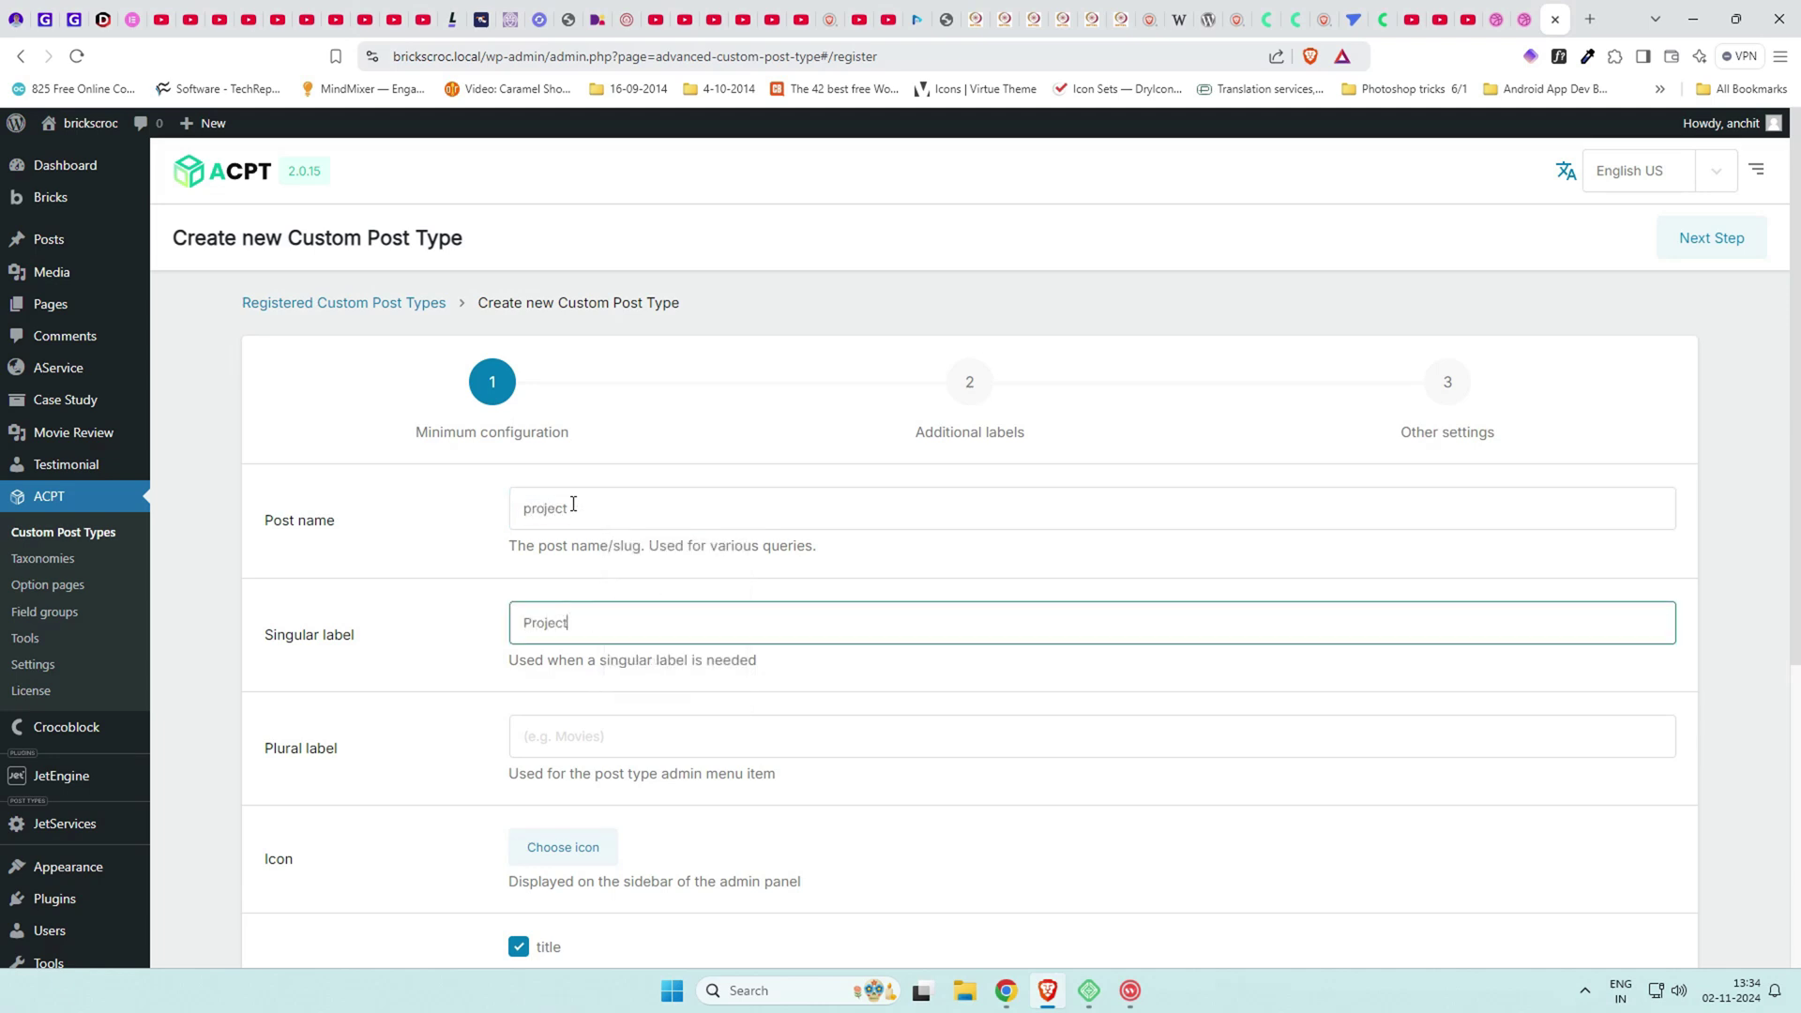
pyautogui.press('Tab')
pyautogui.write('P')
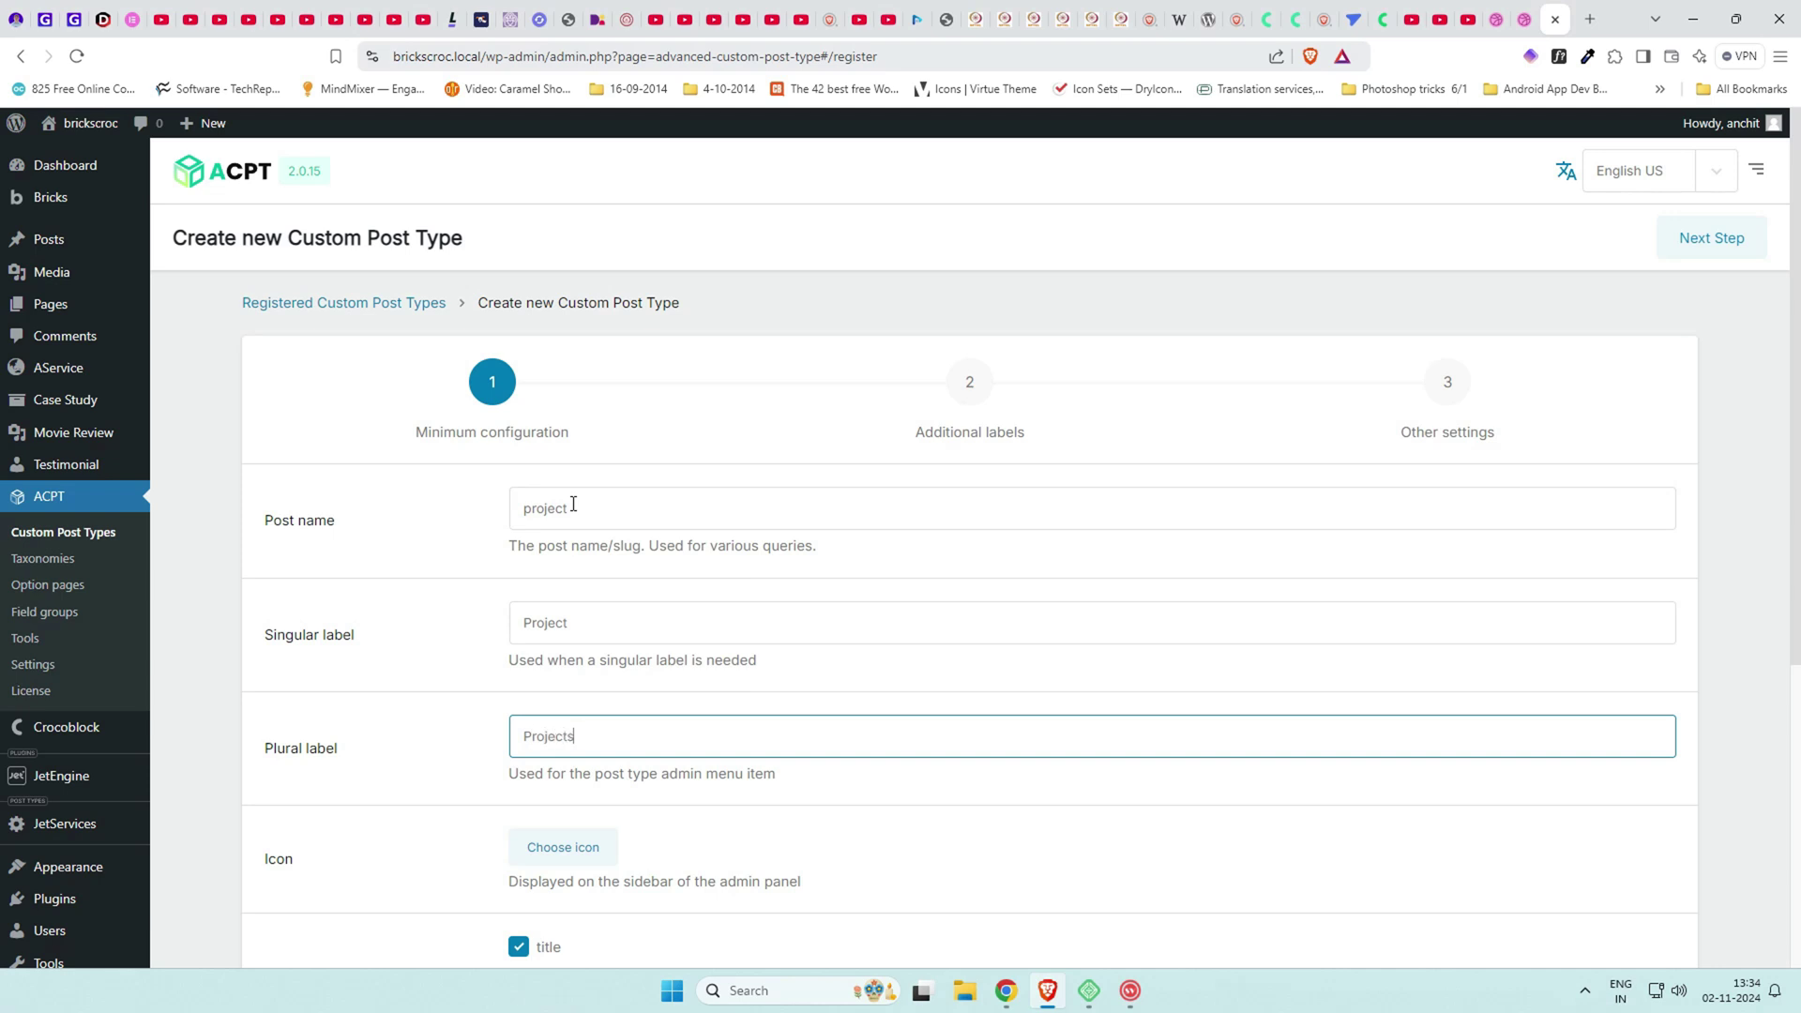
# Give the post type a Dashicon and remove excerpt support.
pyautogui.scroll(-3, 570, 516)
pyautogui.click(565, 568)
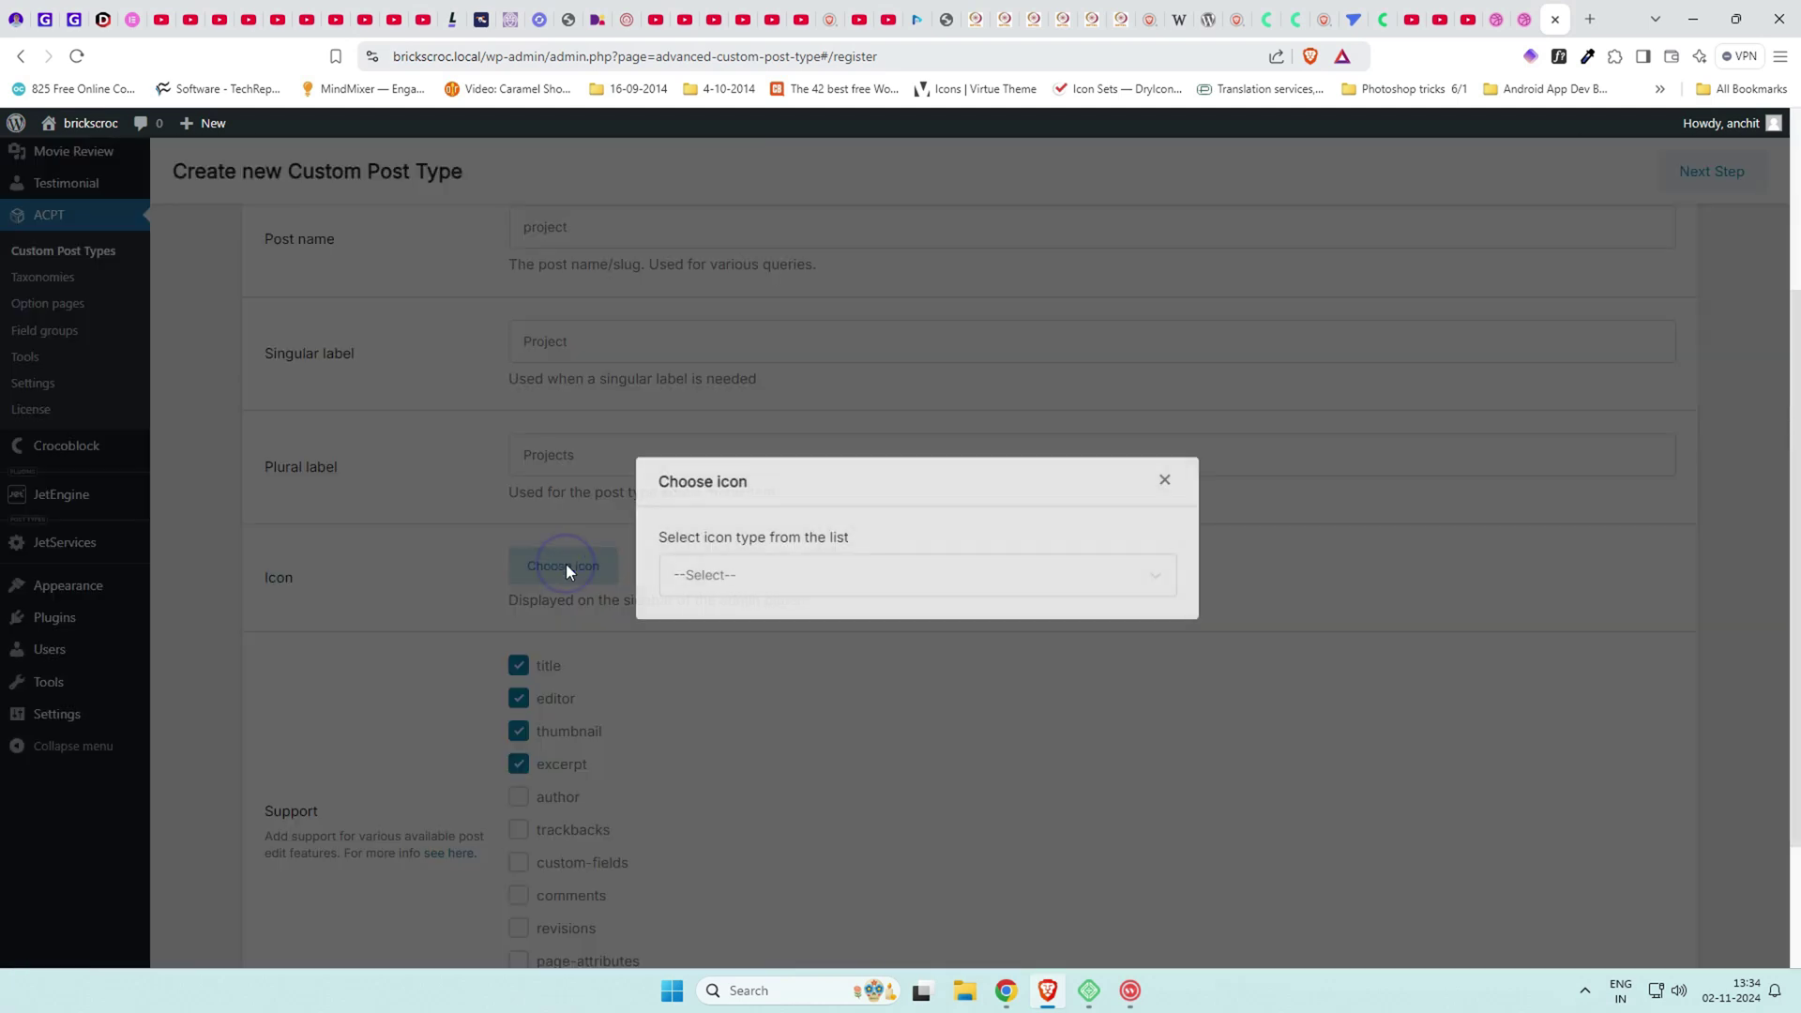
pyautogui.click(699, 586)
pyautogui.click(775, 634)
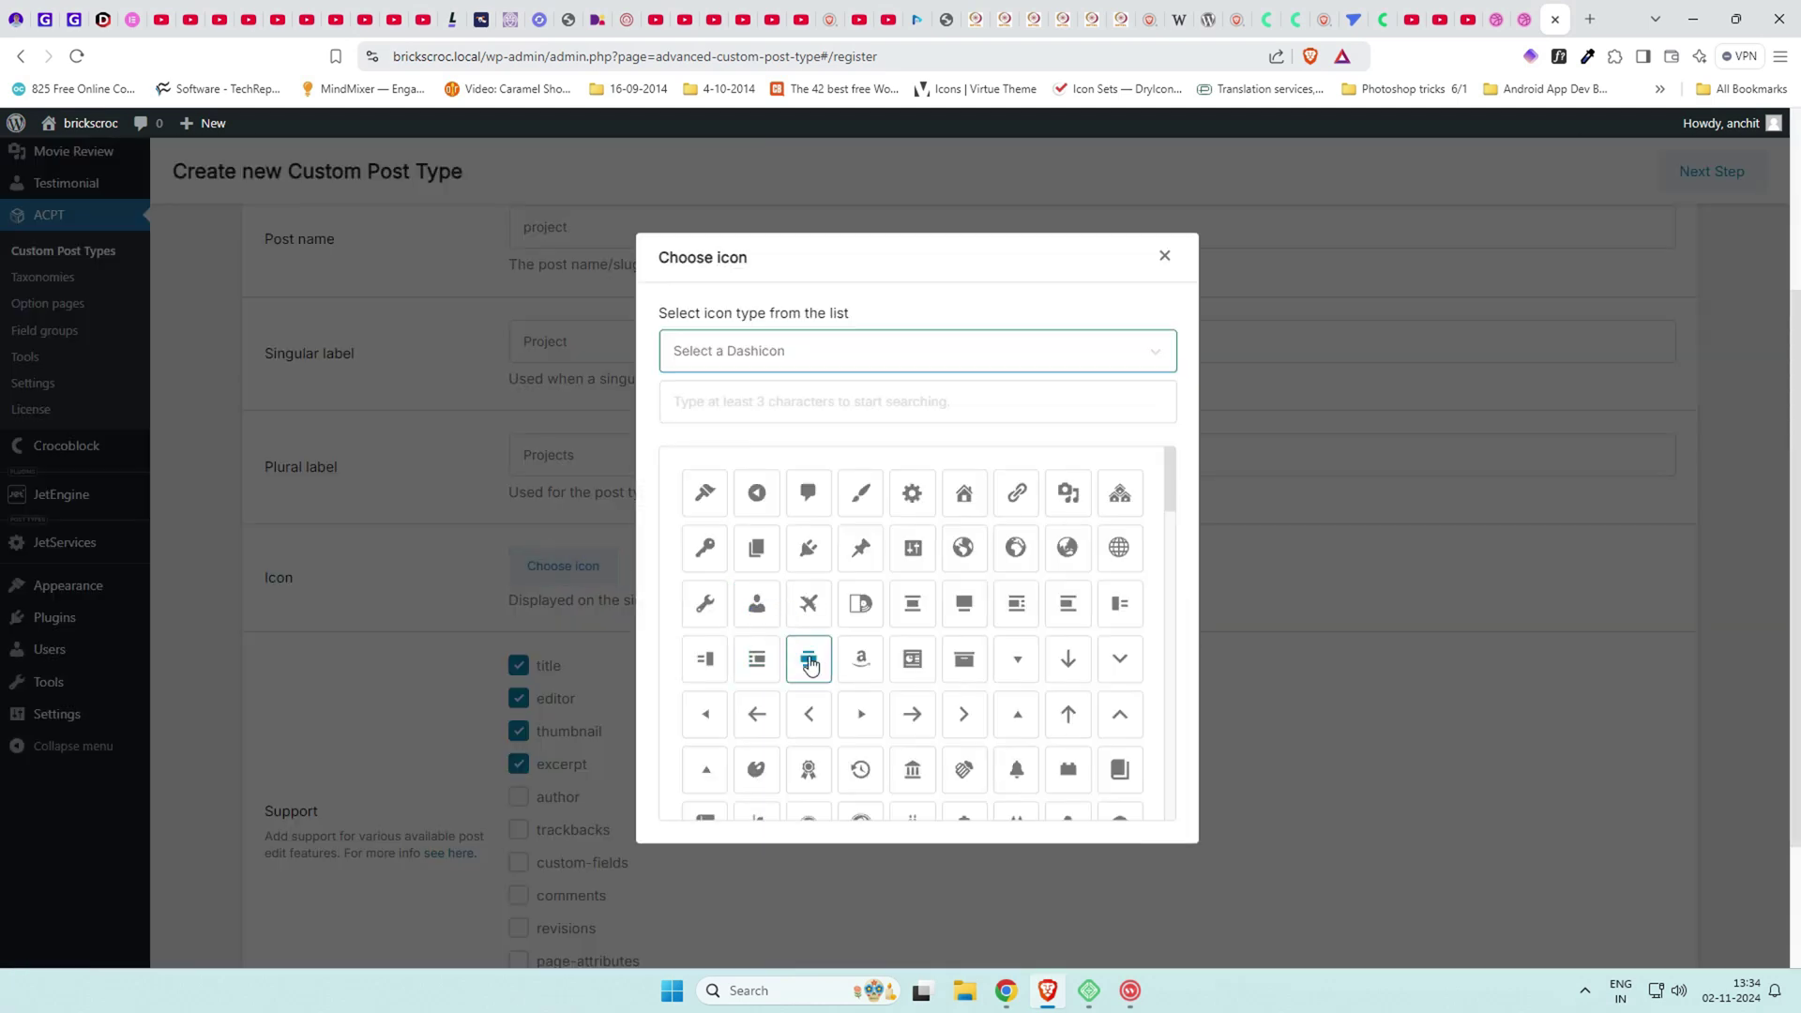
pyautogui.scroll(-3, 813, 656)
pyautogui.click(759, 605)
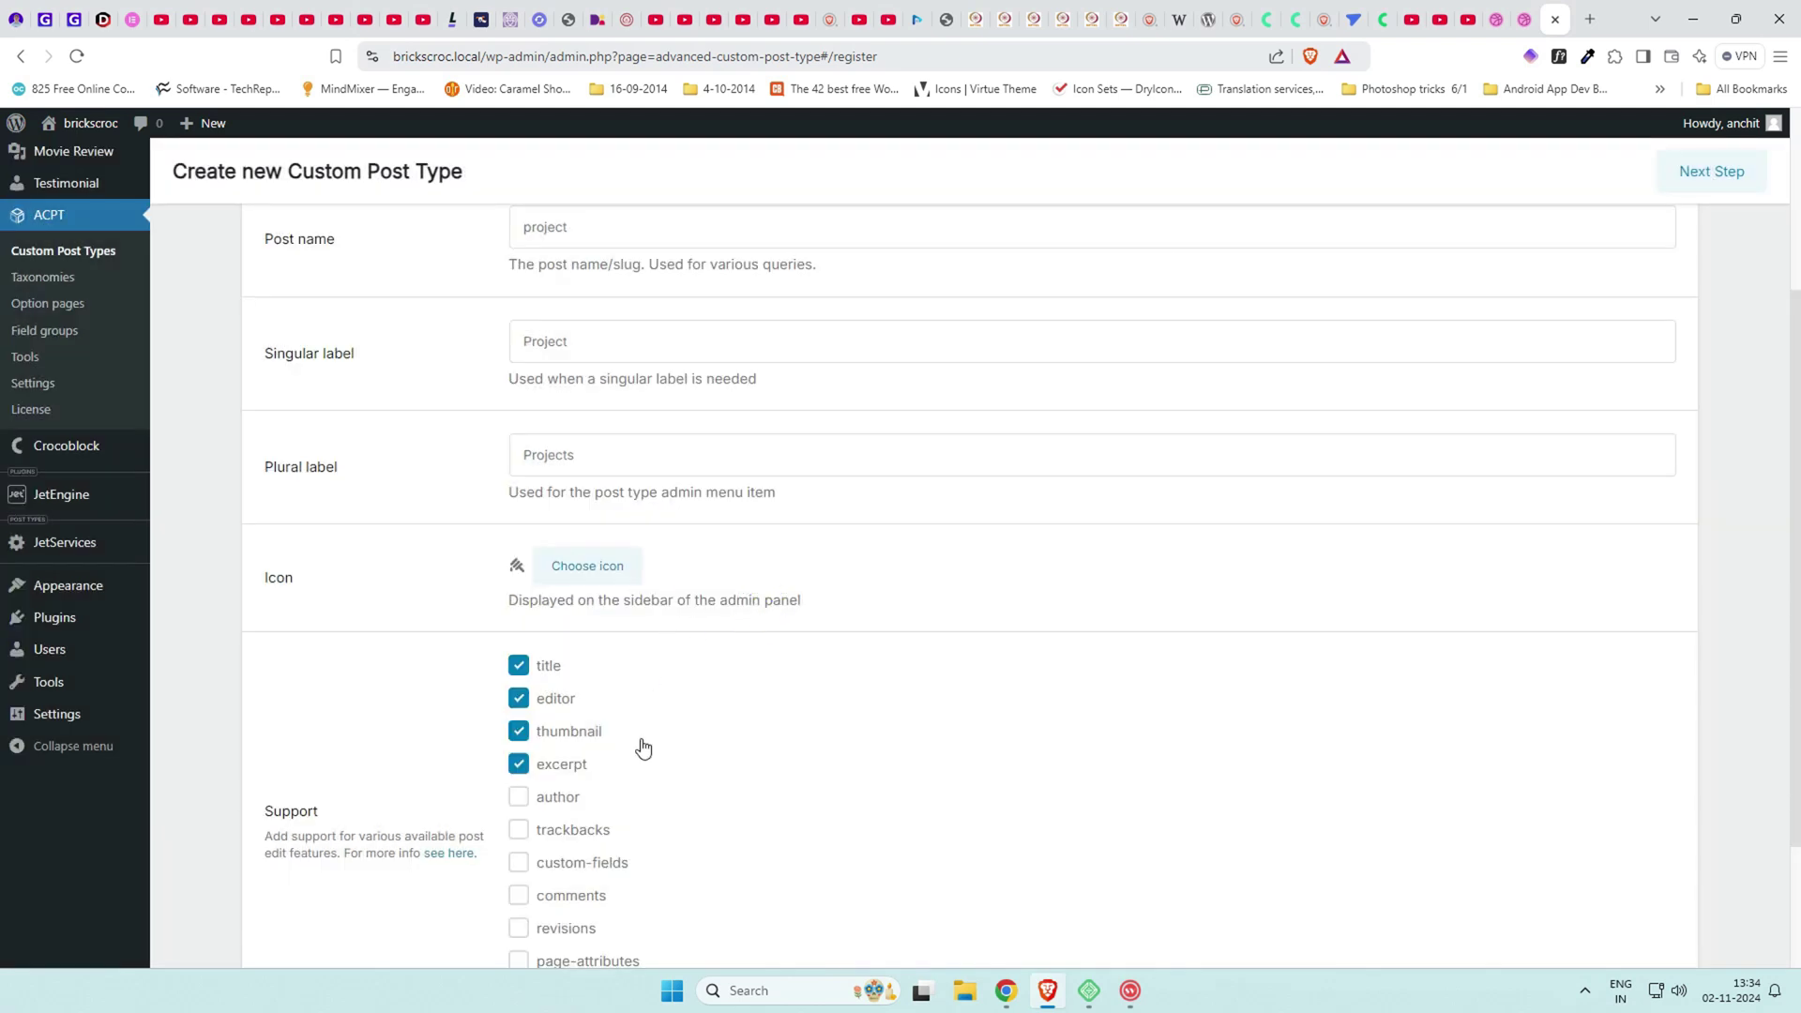
pyautogui.scroll(-2, 646, 745)
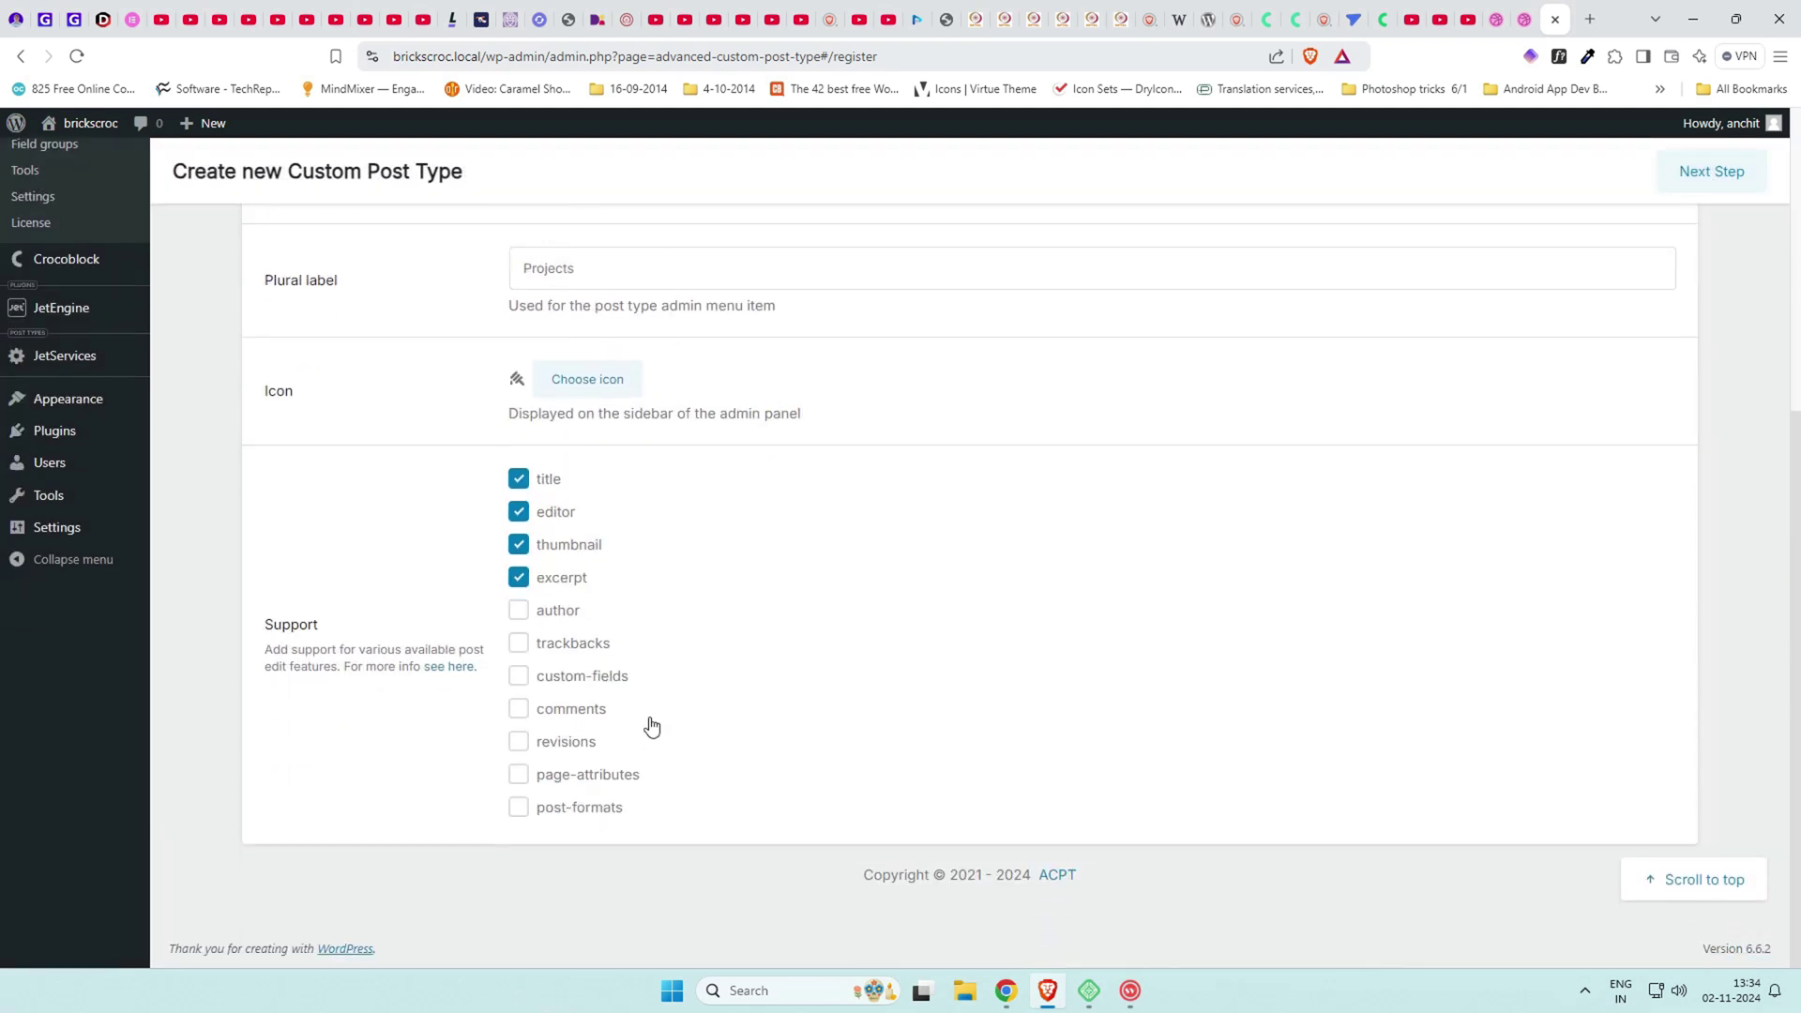
pyautogui.click(520, 580)
# Remove thumbnail support and continue to the Additional labels step, keeping its defaults.
pyautogui.click(519, 549)
pyautogui.scroll(5, 1656, 778)
pyautogui.click(1696, 238)
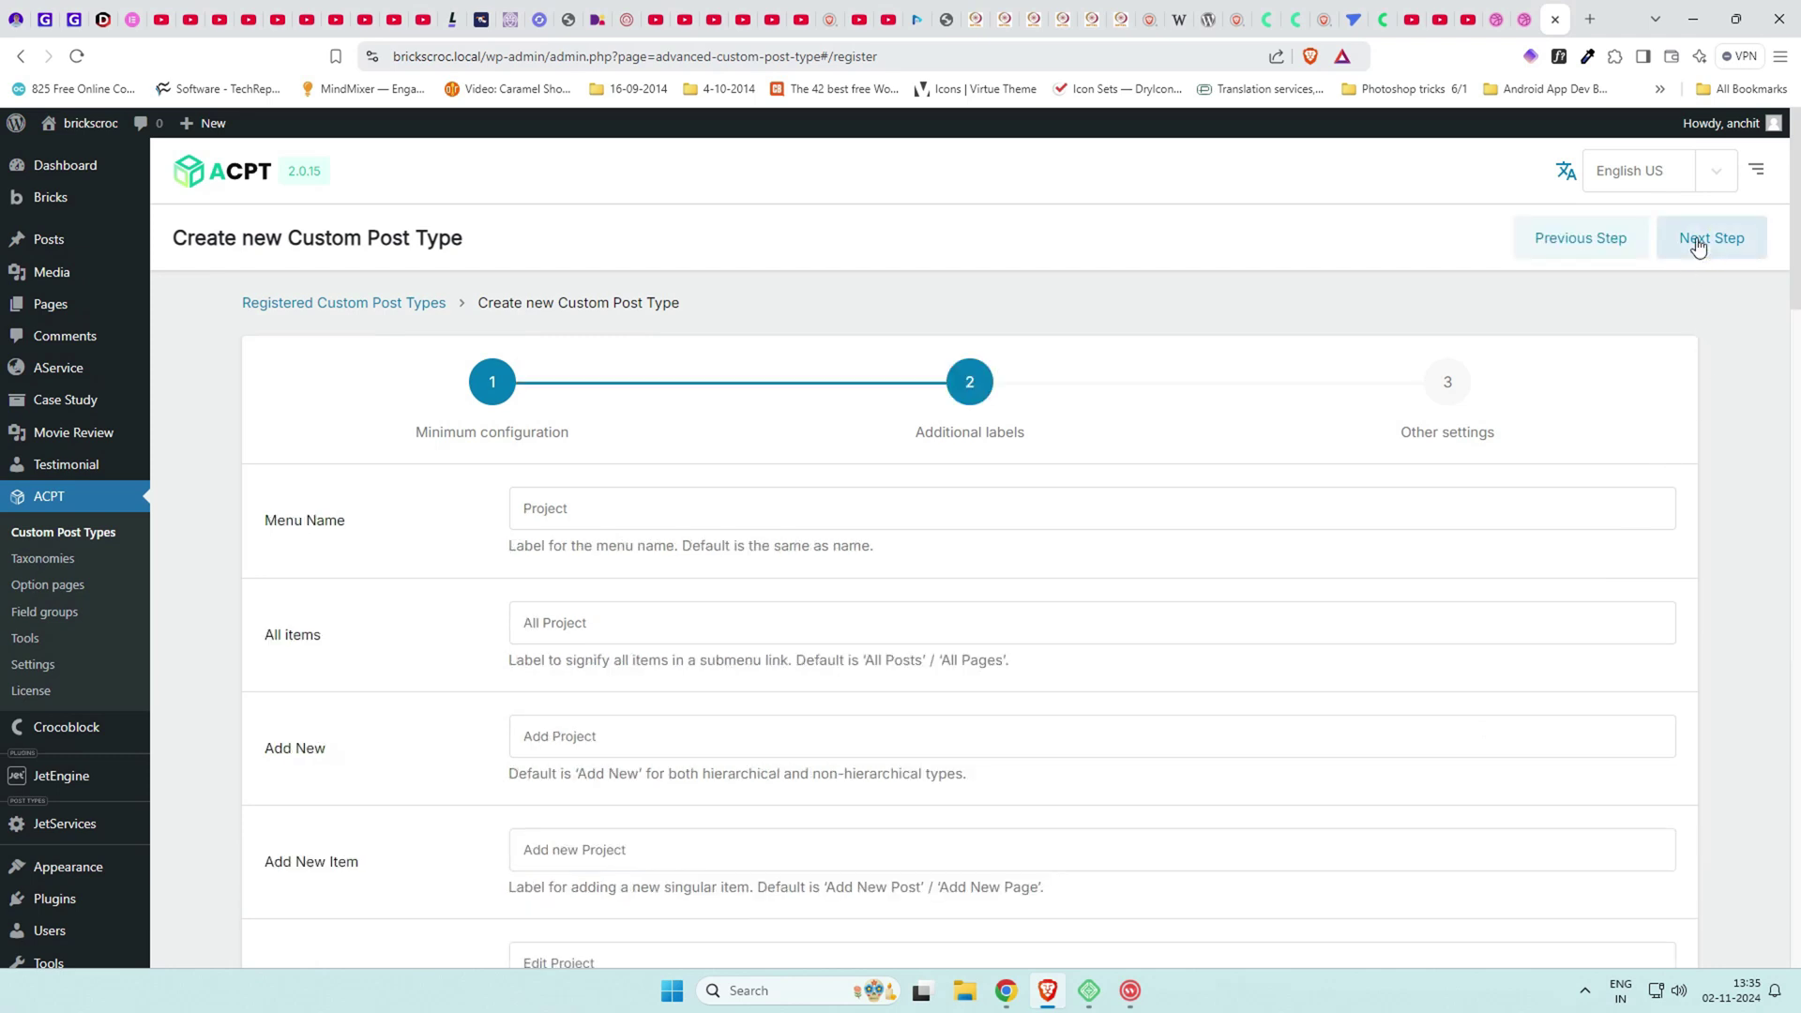
pyautogui.scroll(-2, 472, 662)
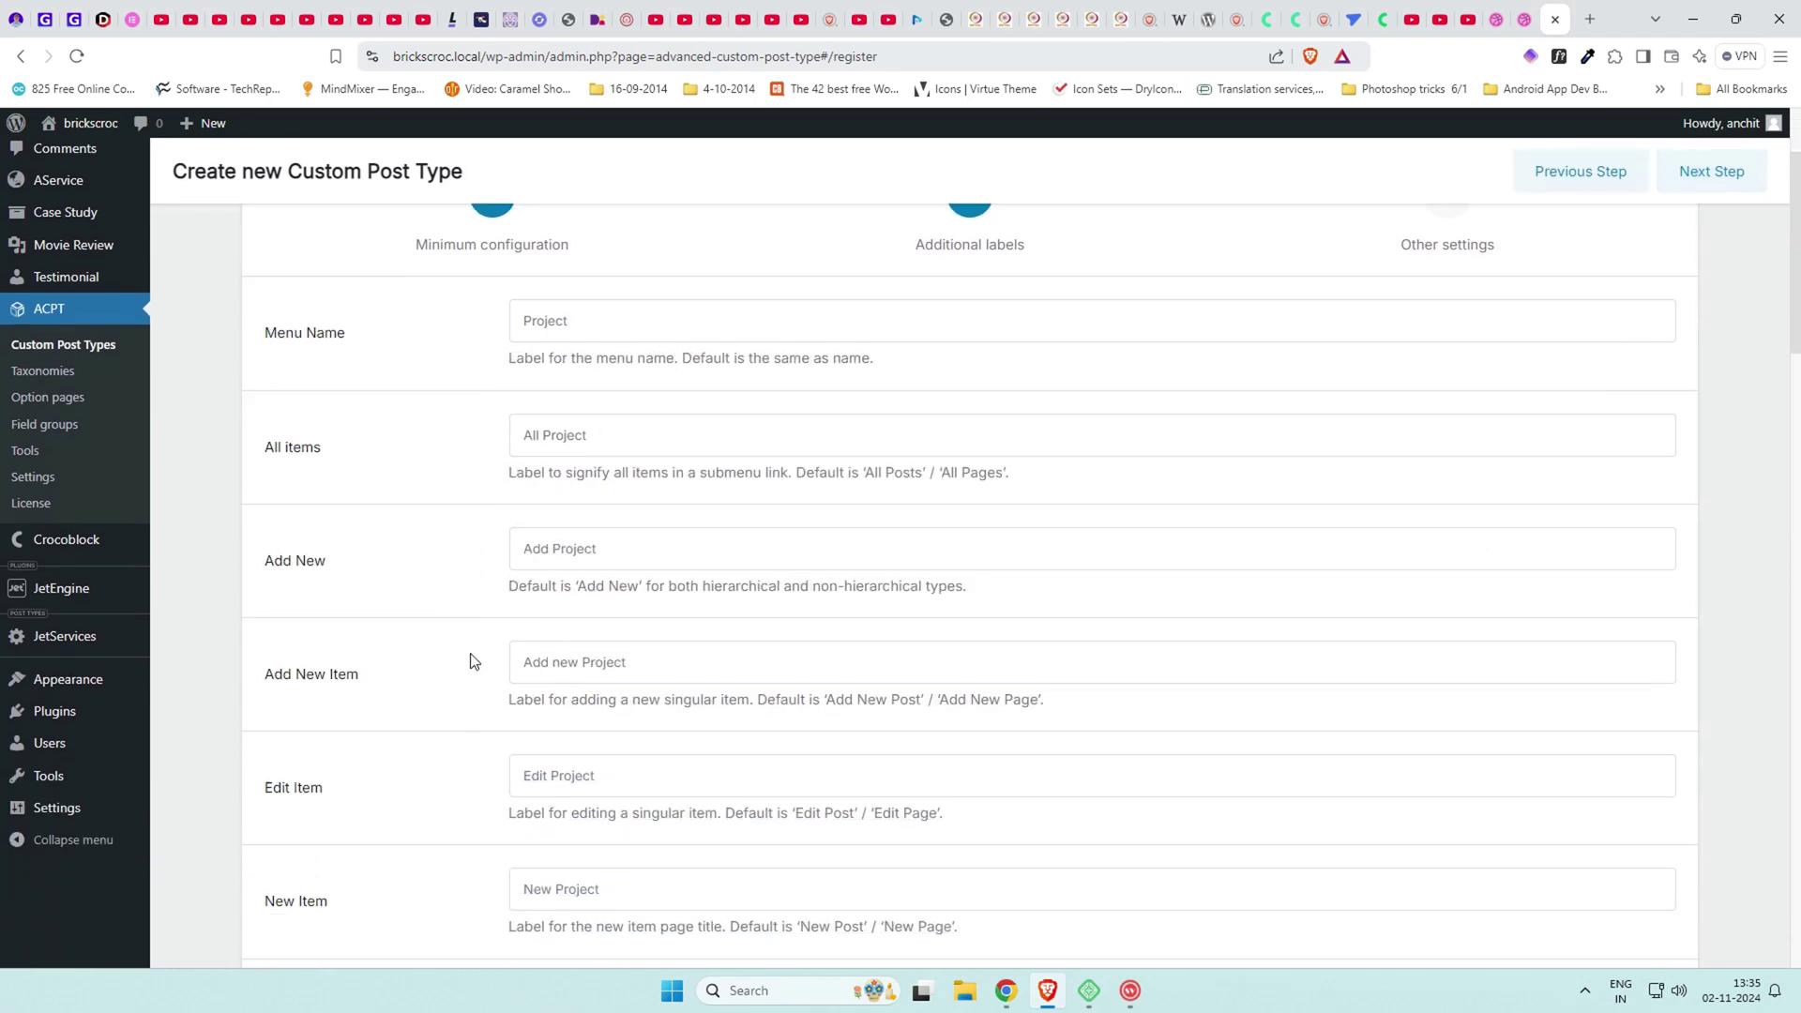
pyautogui.scroll(-4, 472, 662)
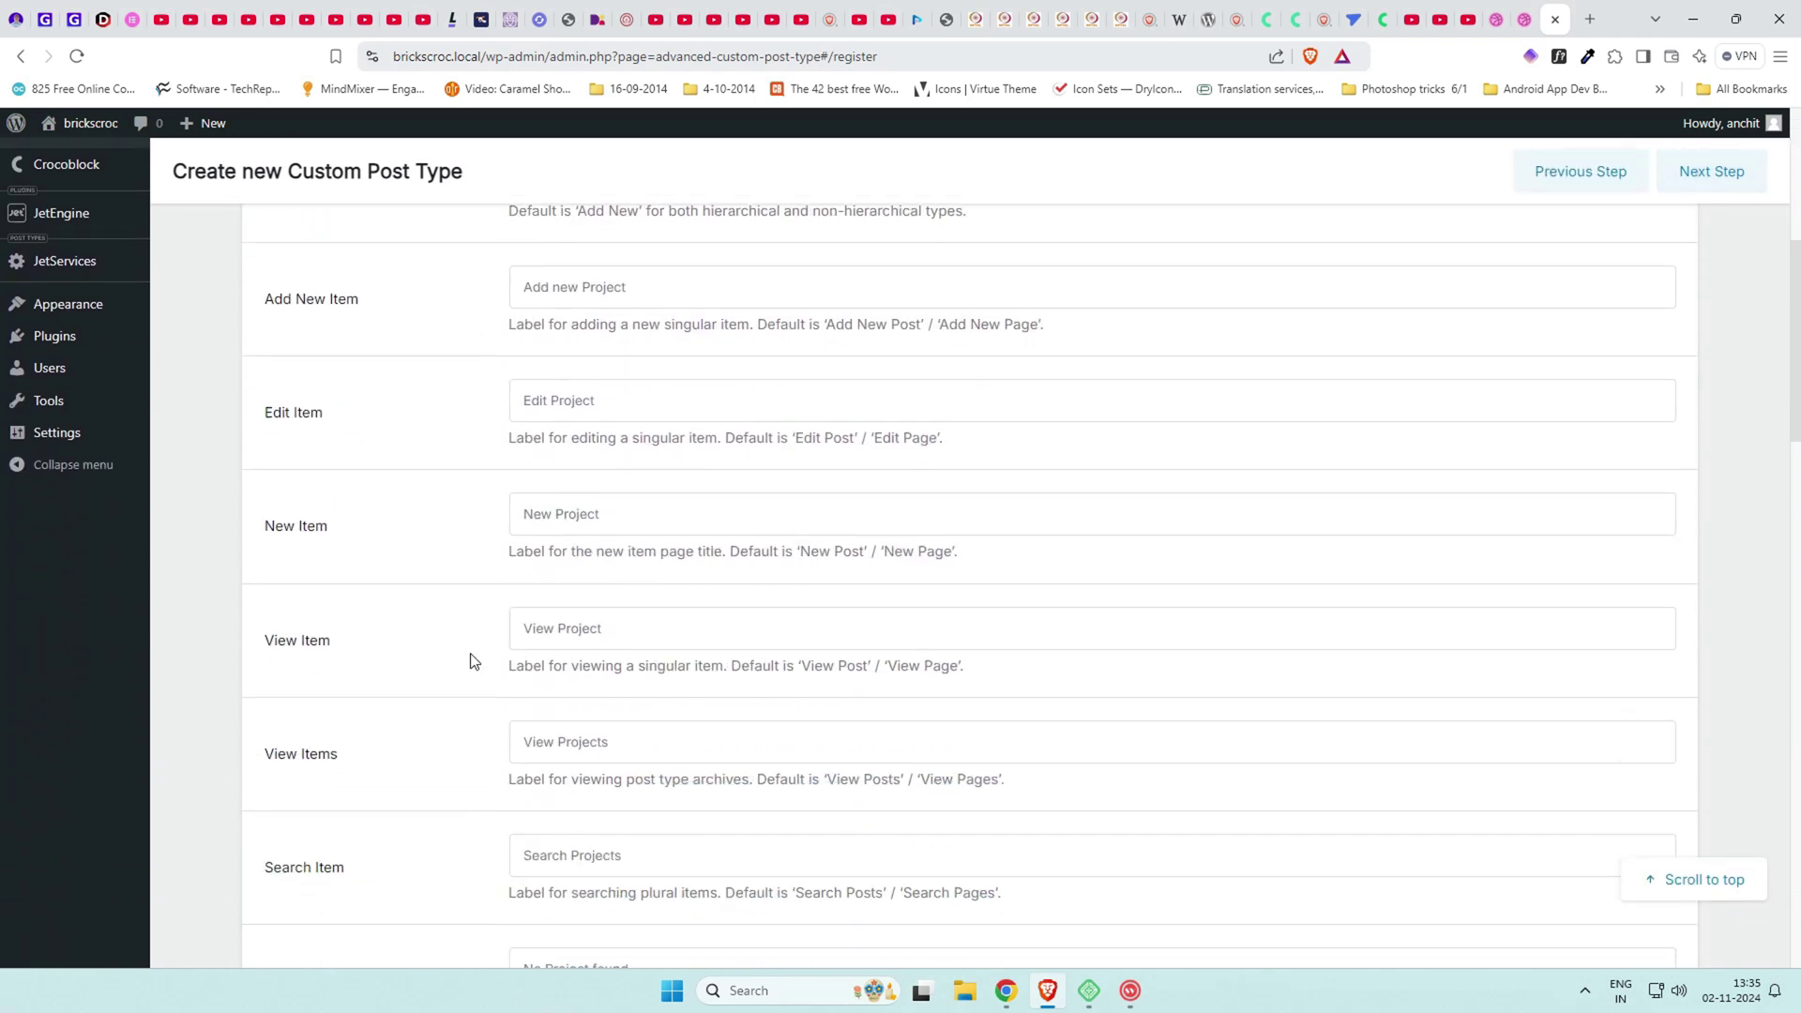
pyautogui.scroll(-13, 472, 662)
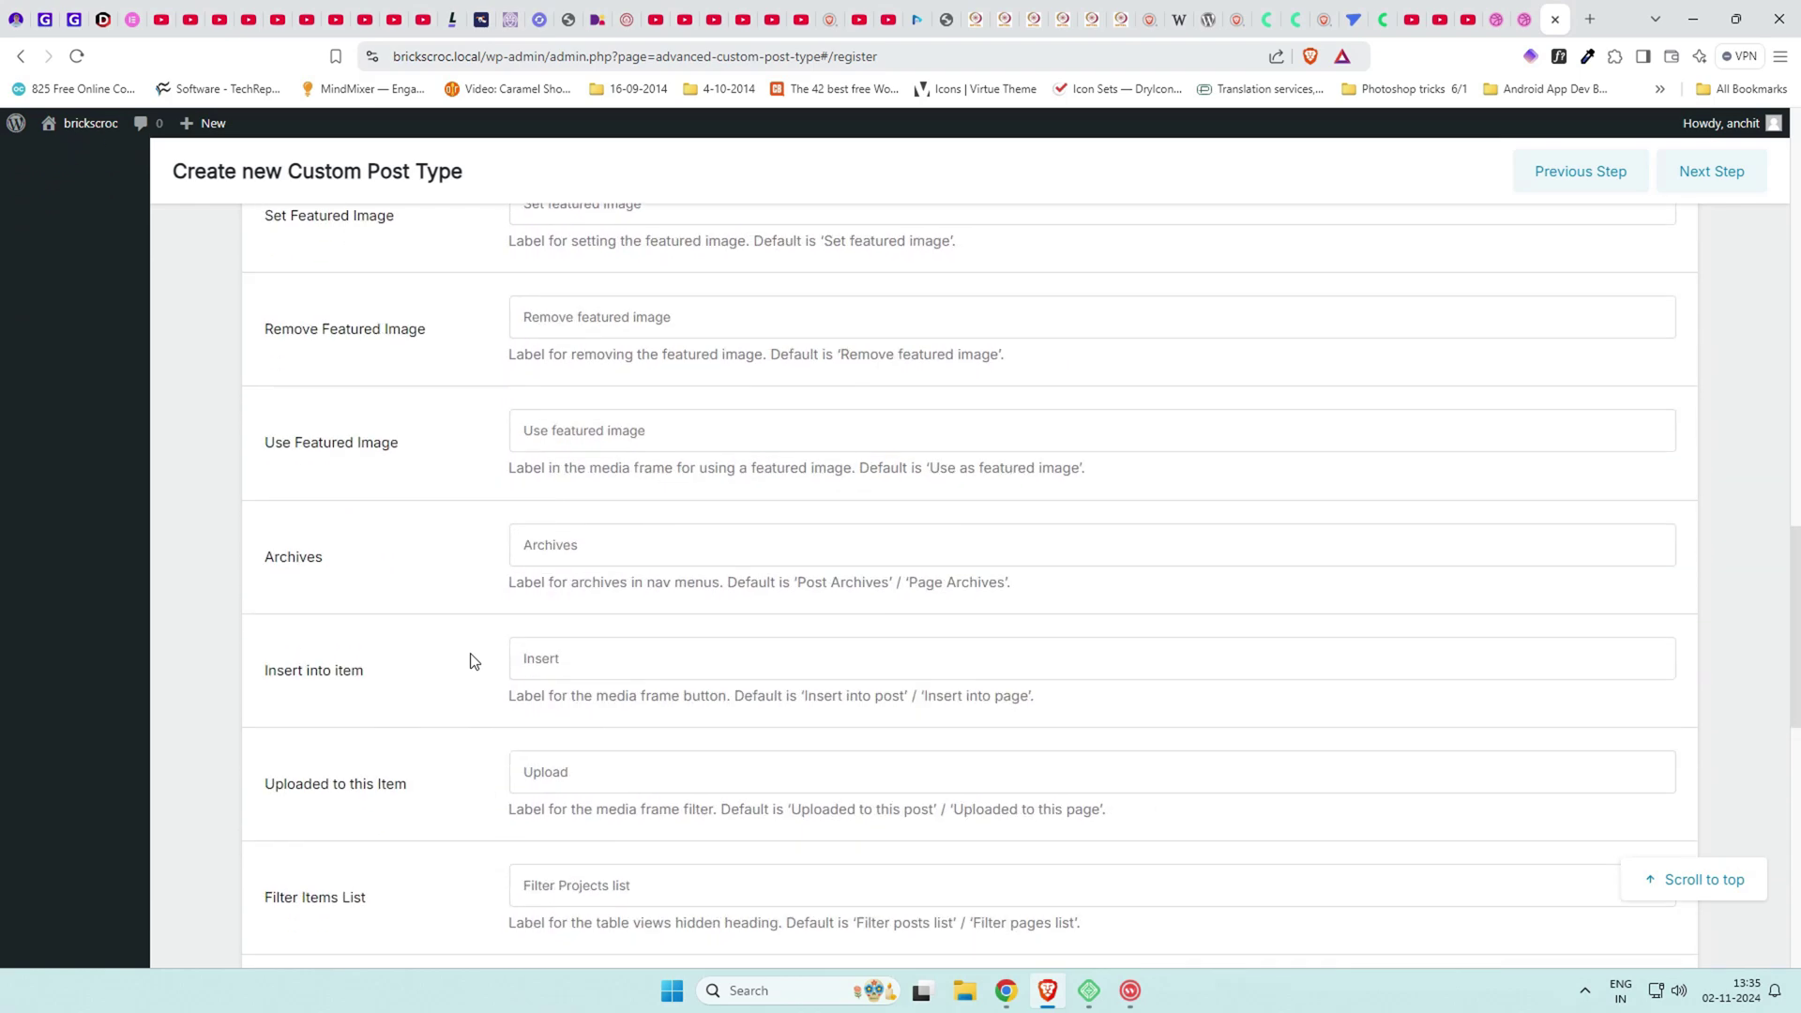
pyautogui.scroll(-6, 472, 661)
pyautogui.scroll(20, 1154, 685)
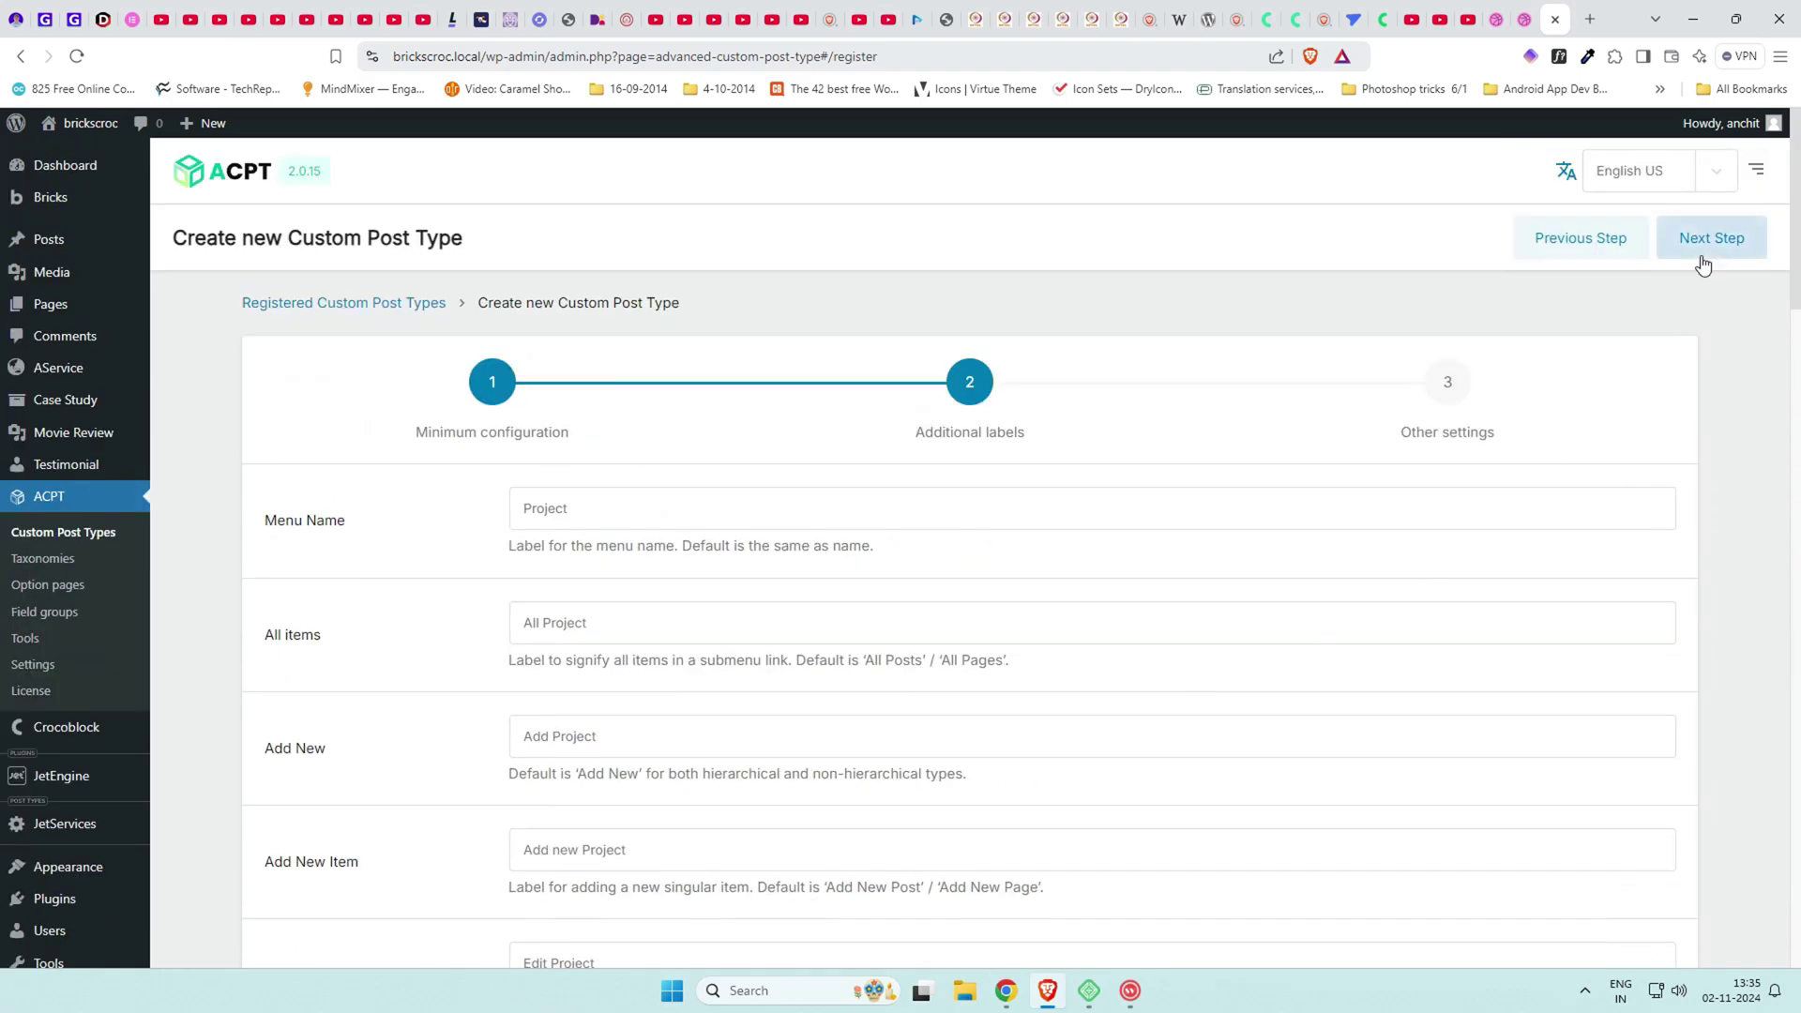
# Accept the default Other settings and save the project post type.
pyautogui.click(1703, 259)
pyautogui.scroll(-4, 419, 587)
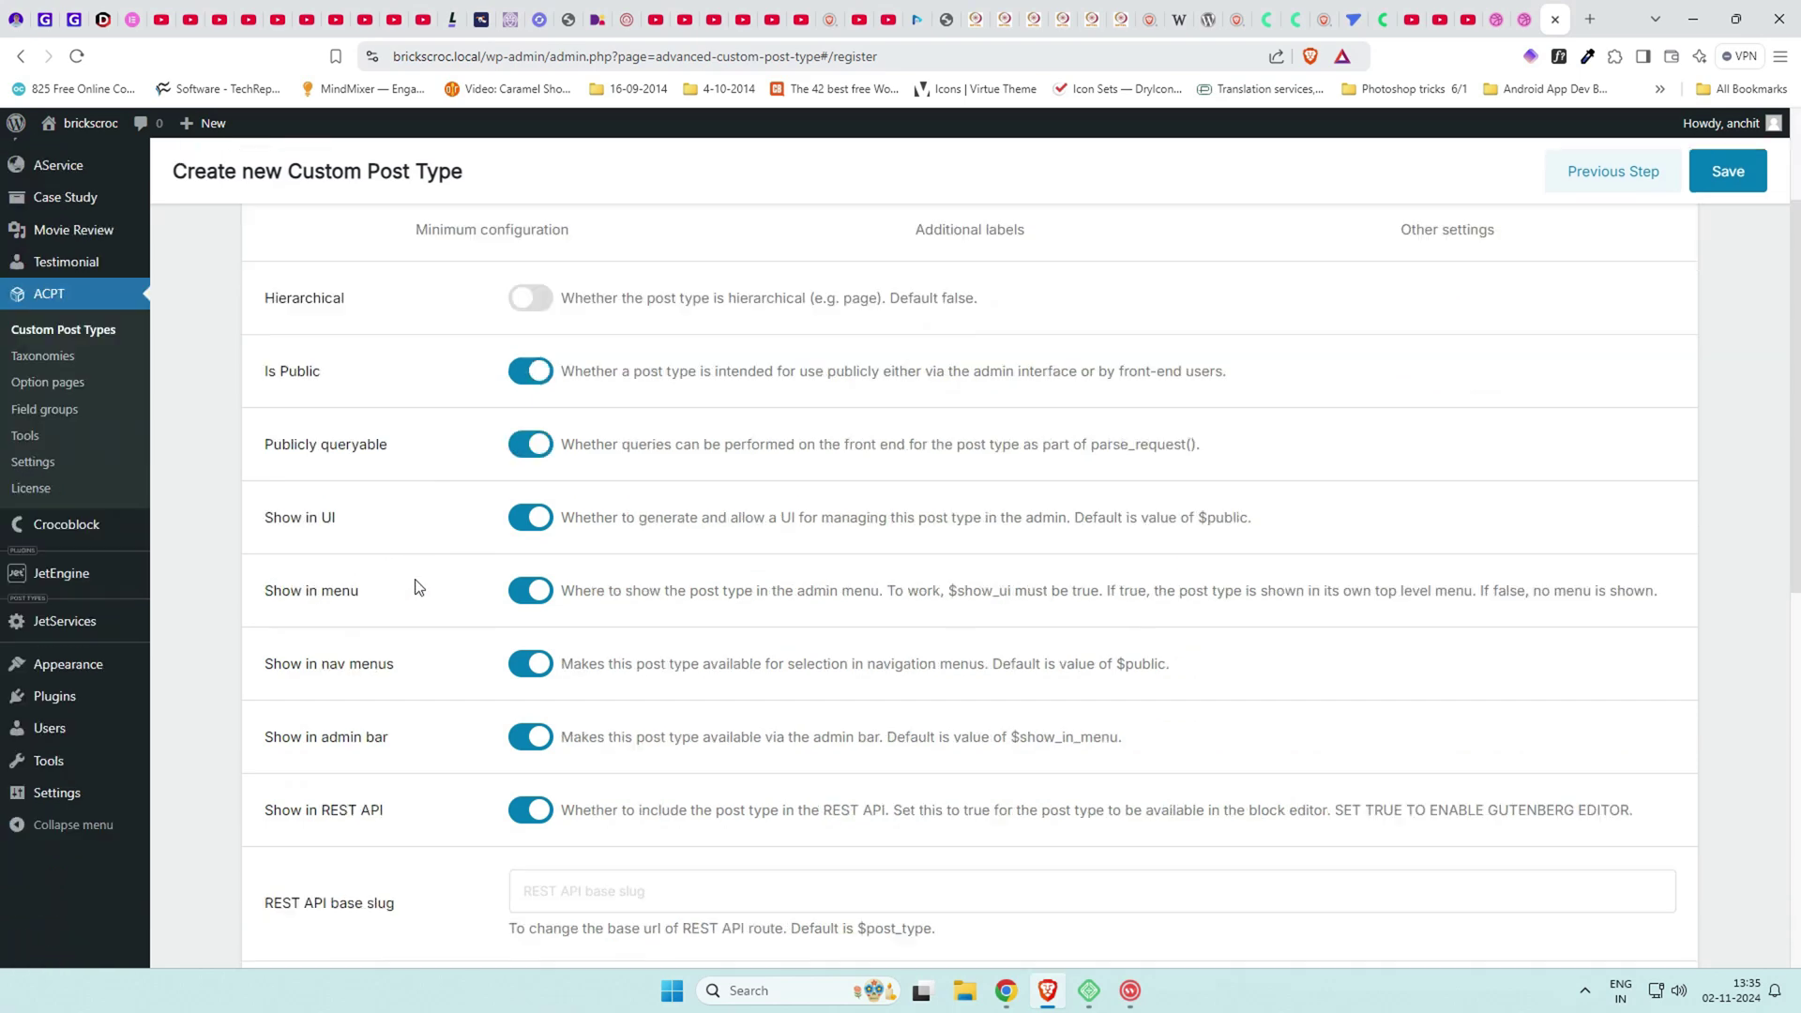
pyautogui.scroll(-6, 418, 587)
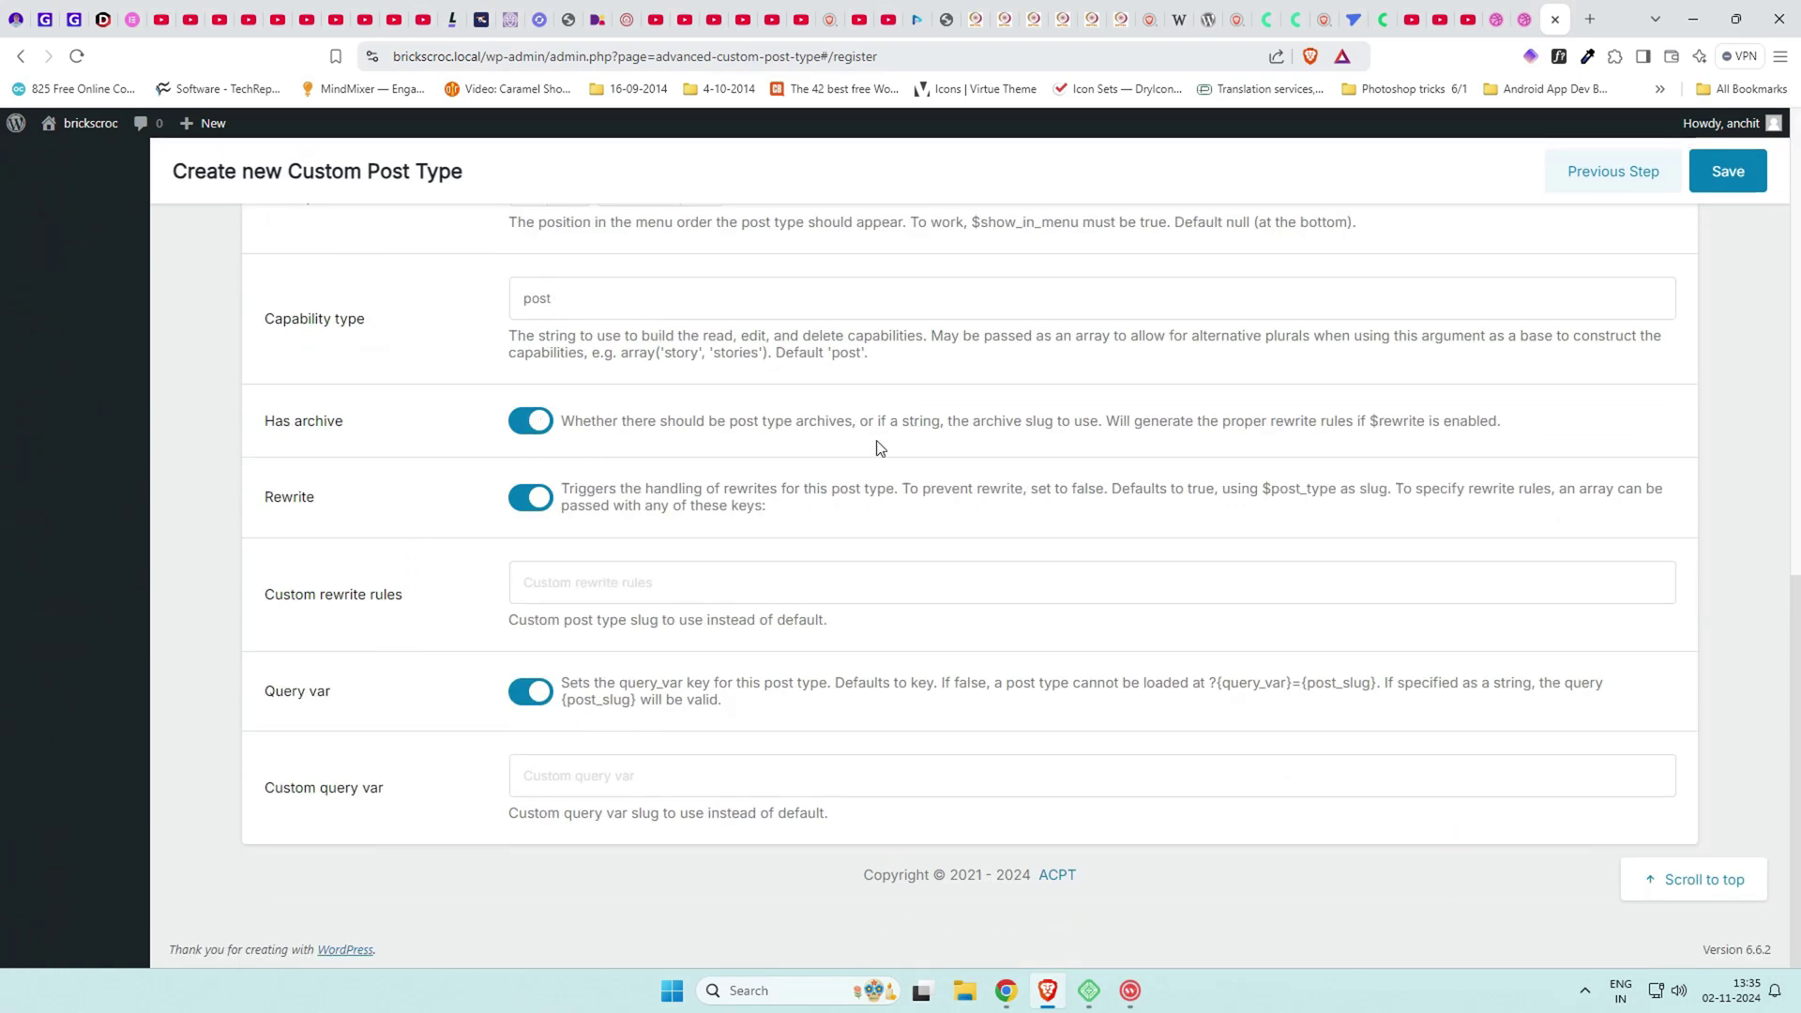
pyautogui.scroll(6, 880, 446)
pyautogui.scroll(5, 880, 447)
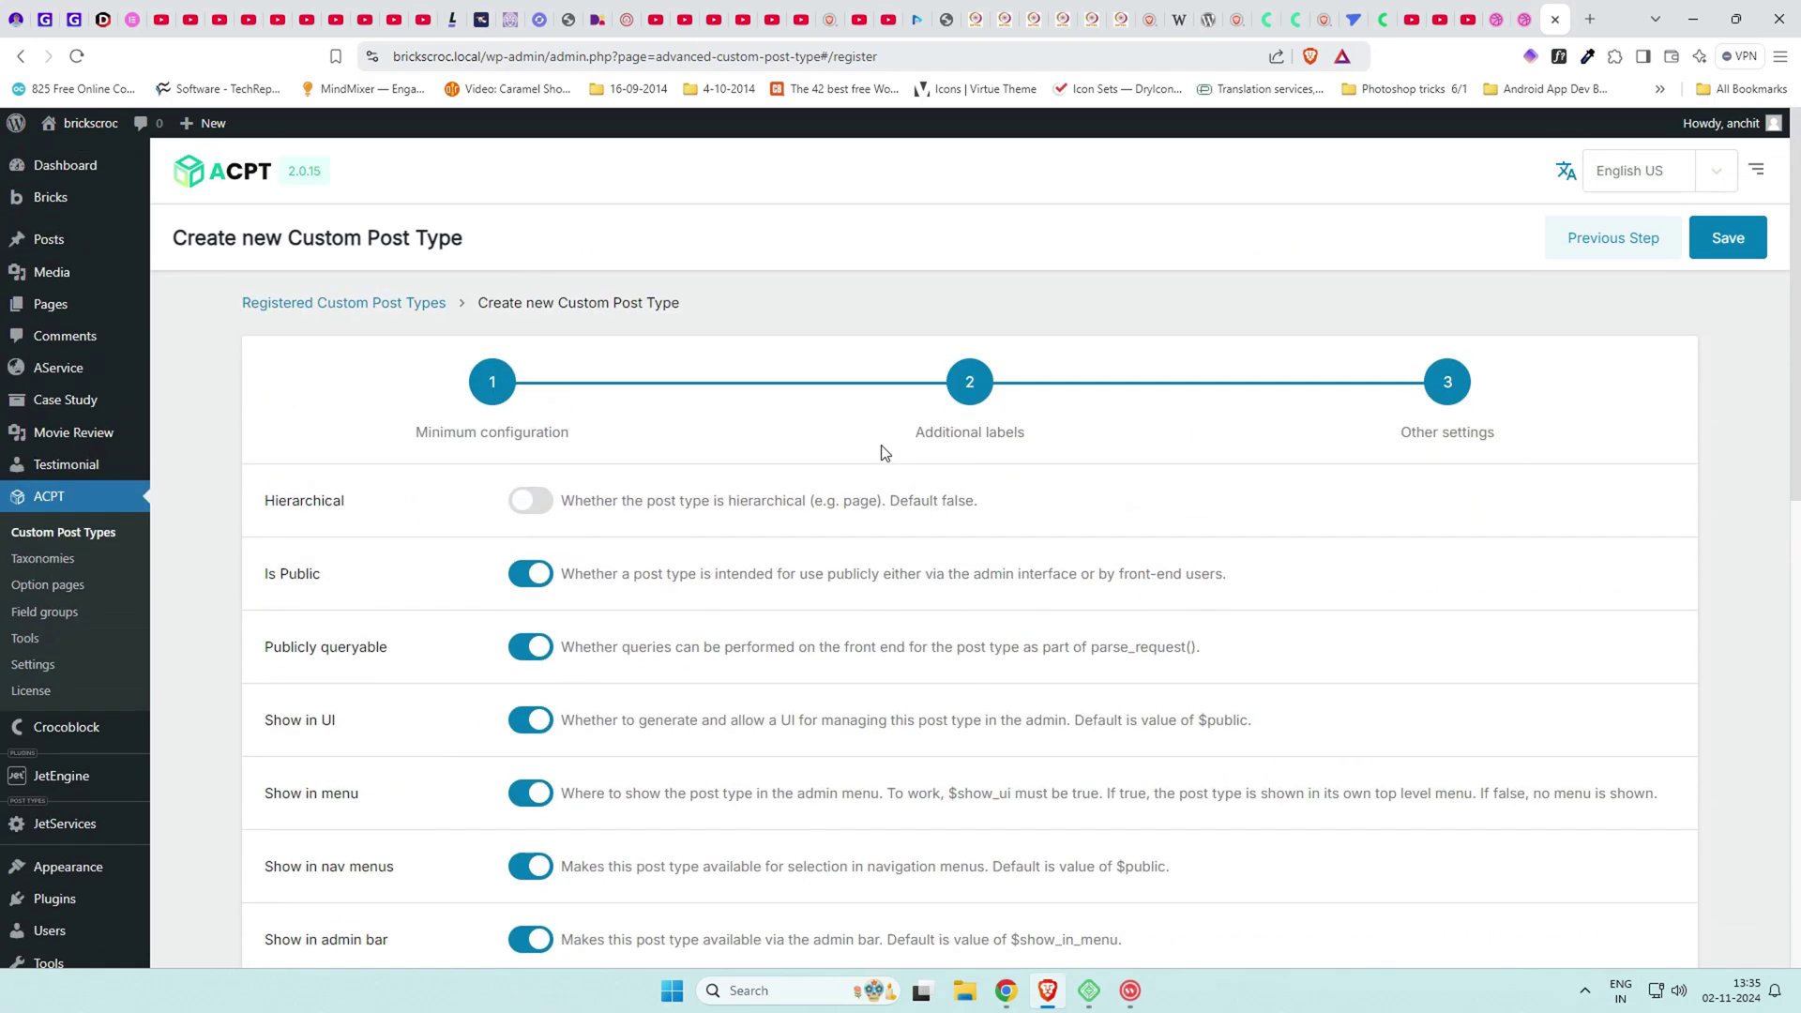
pyautogui.click(1739, 240)
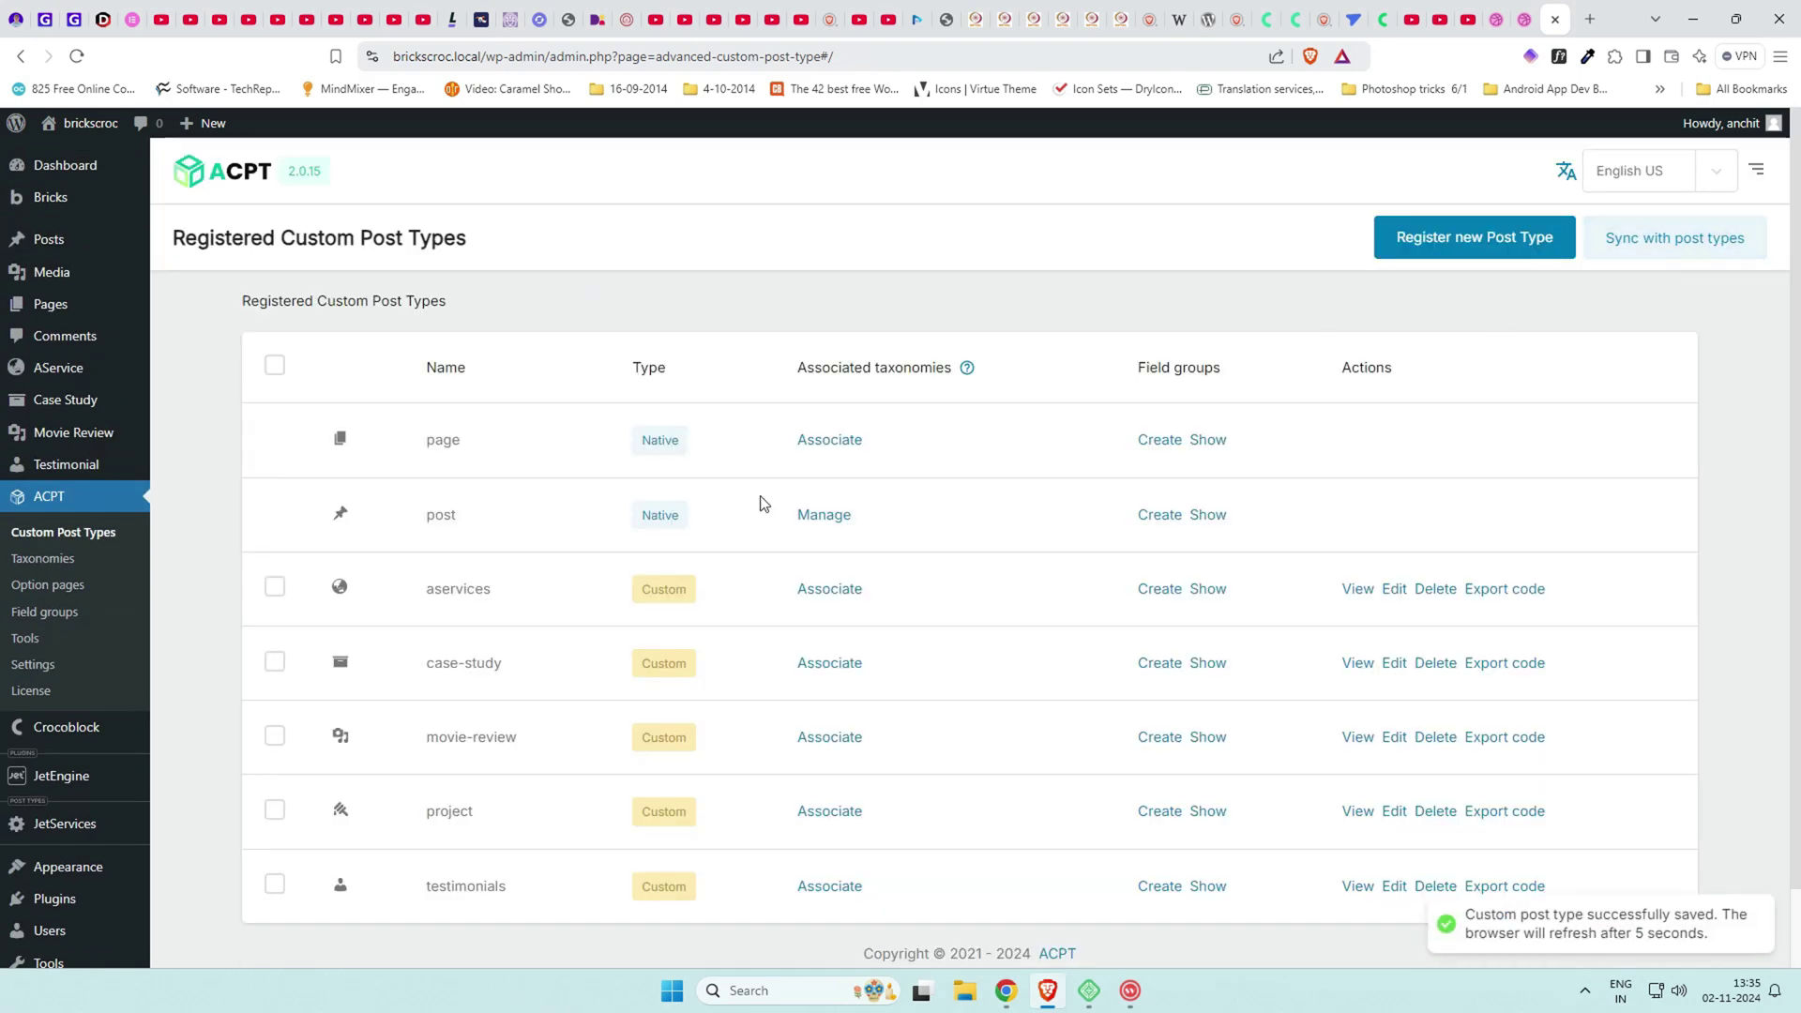
# Open a new Project post from the Project sidebar menu to test the type.
pyautogui.moveTo(418, 809); pyautogui.dragTo(497, 821)
pyautogui.click(497, 821)
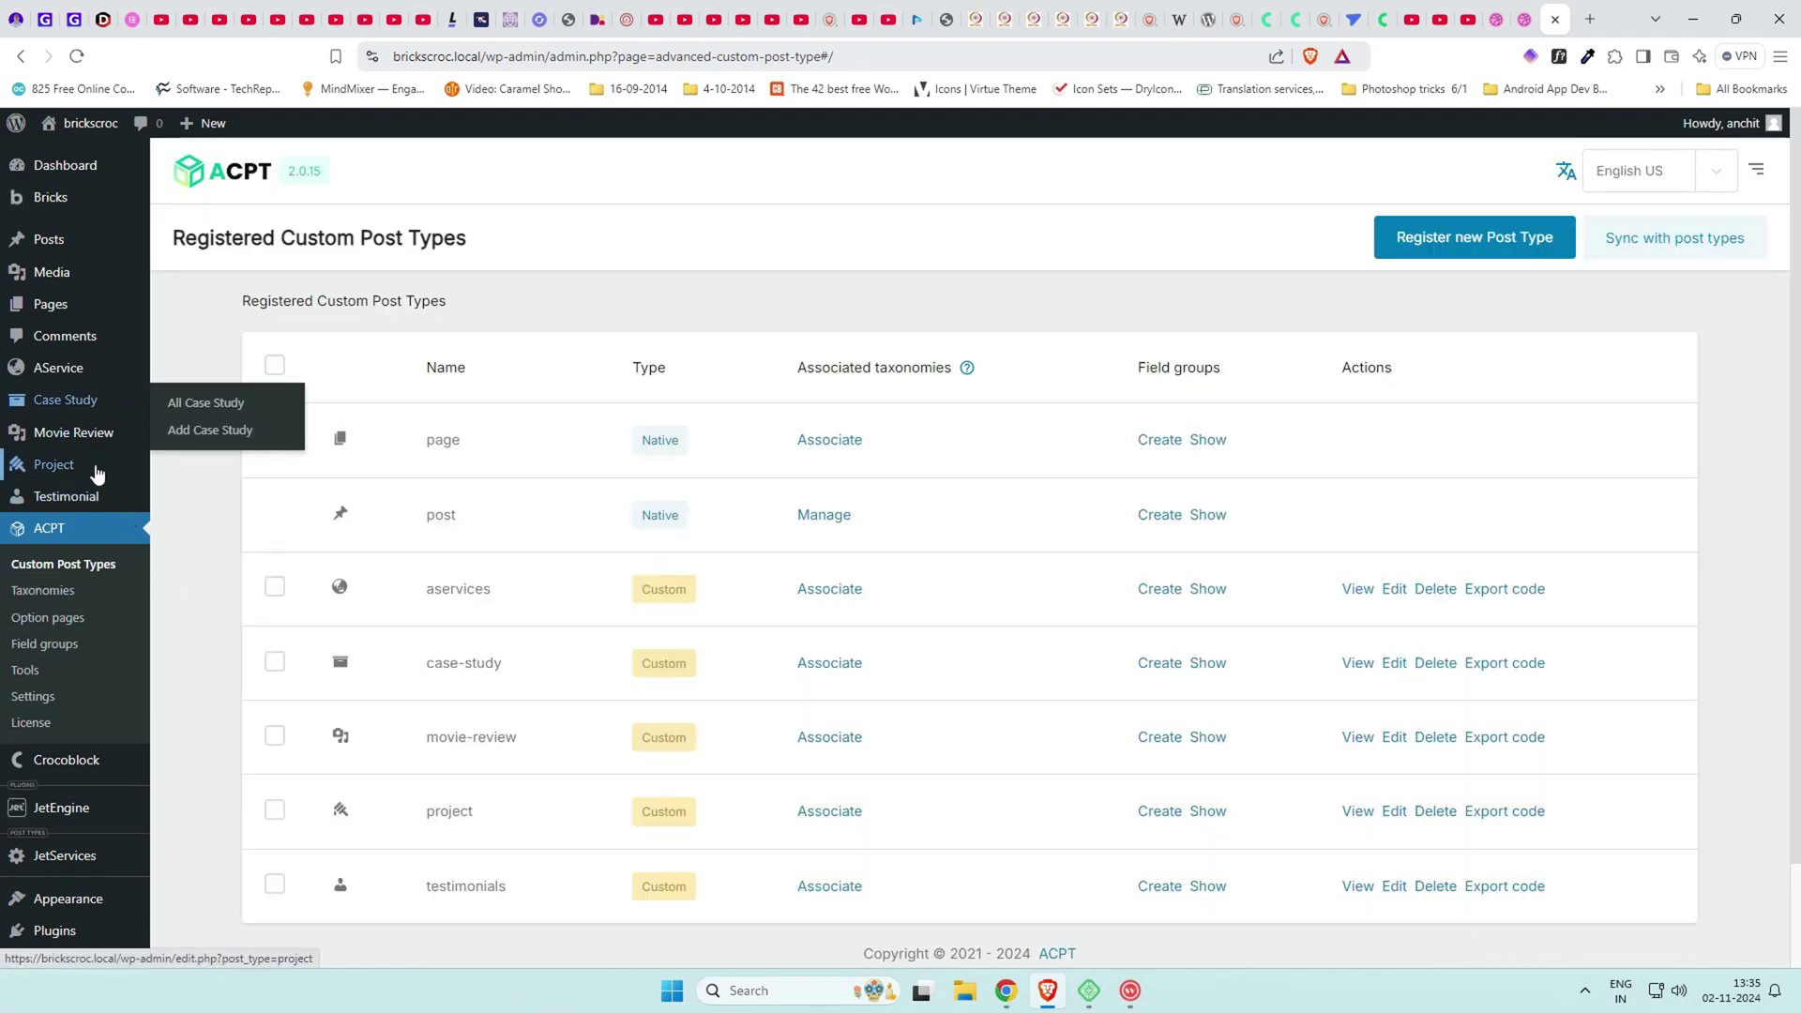
pyautogui.moveTo(70, 469)
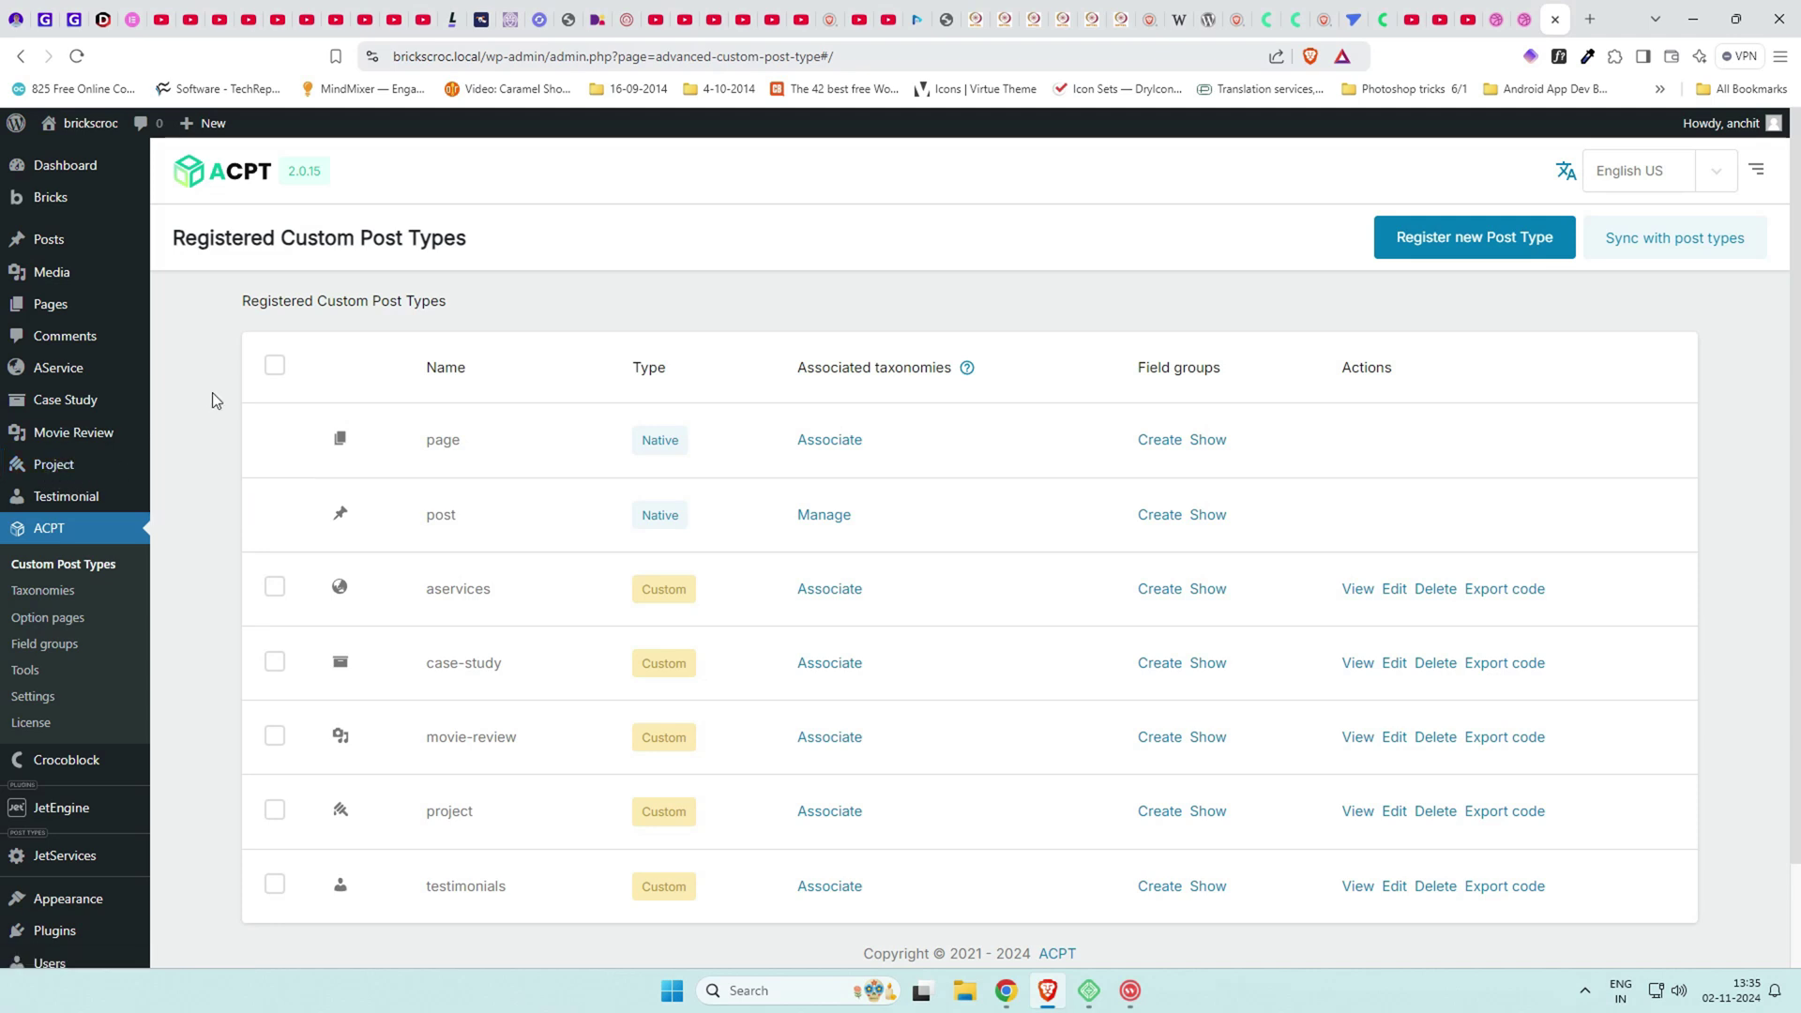
pyautogui.click(203, 492)
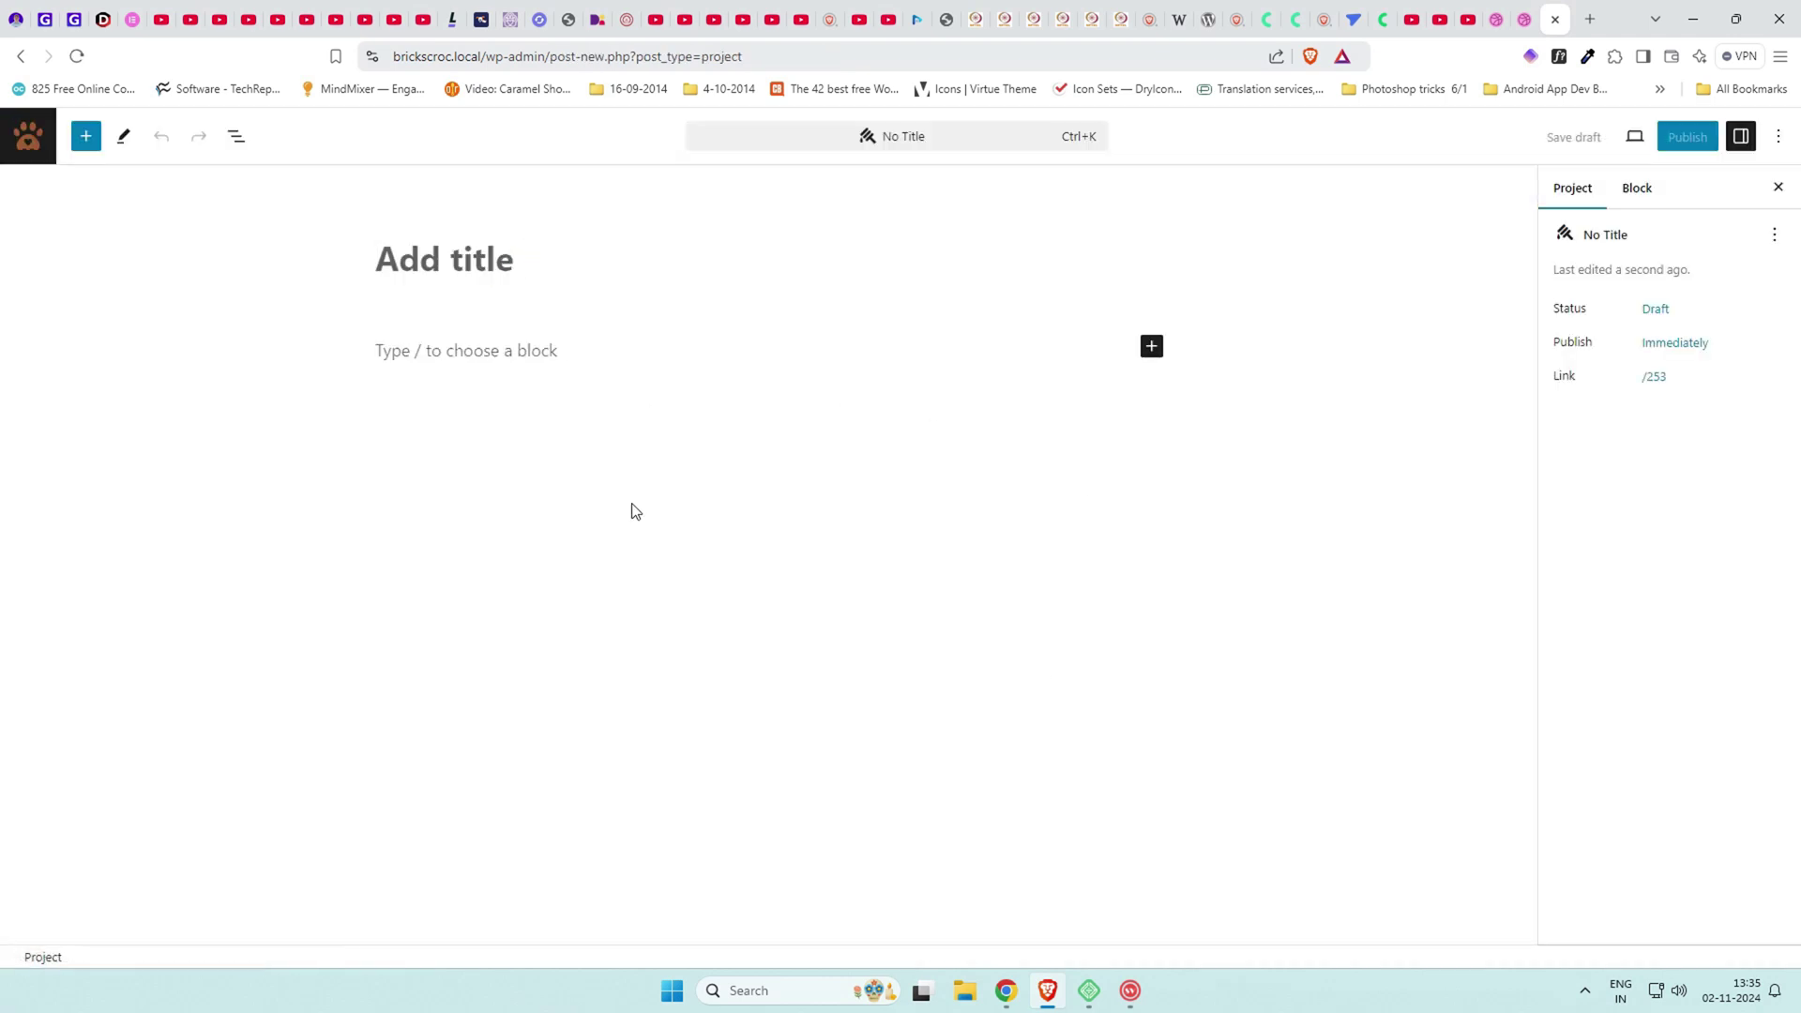
# Go to Field groups and start a new group labelled 'Project Field Group'.
pyautogui.click(22, 58)
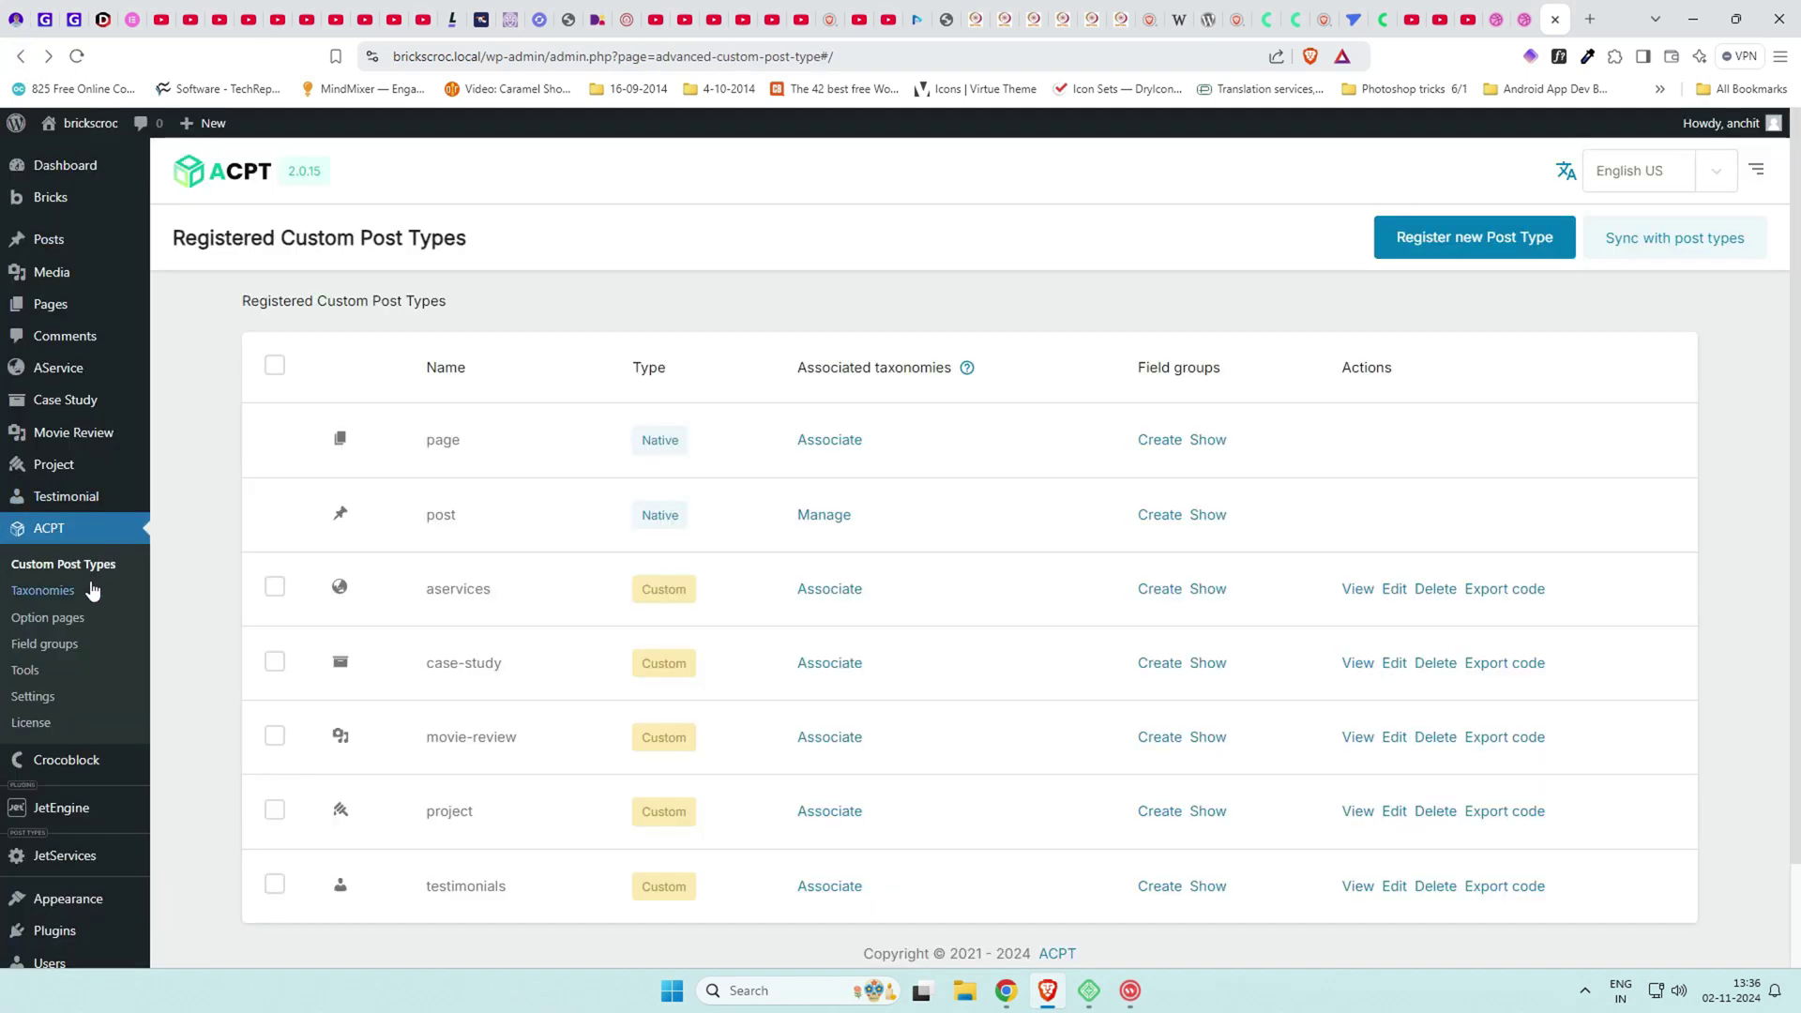
pyautogui.click(71, 645)
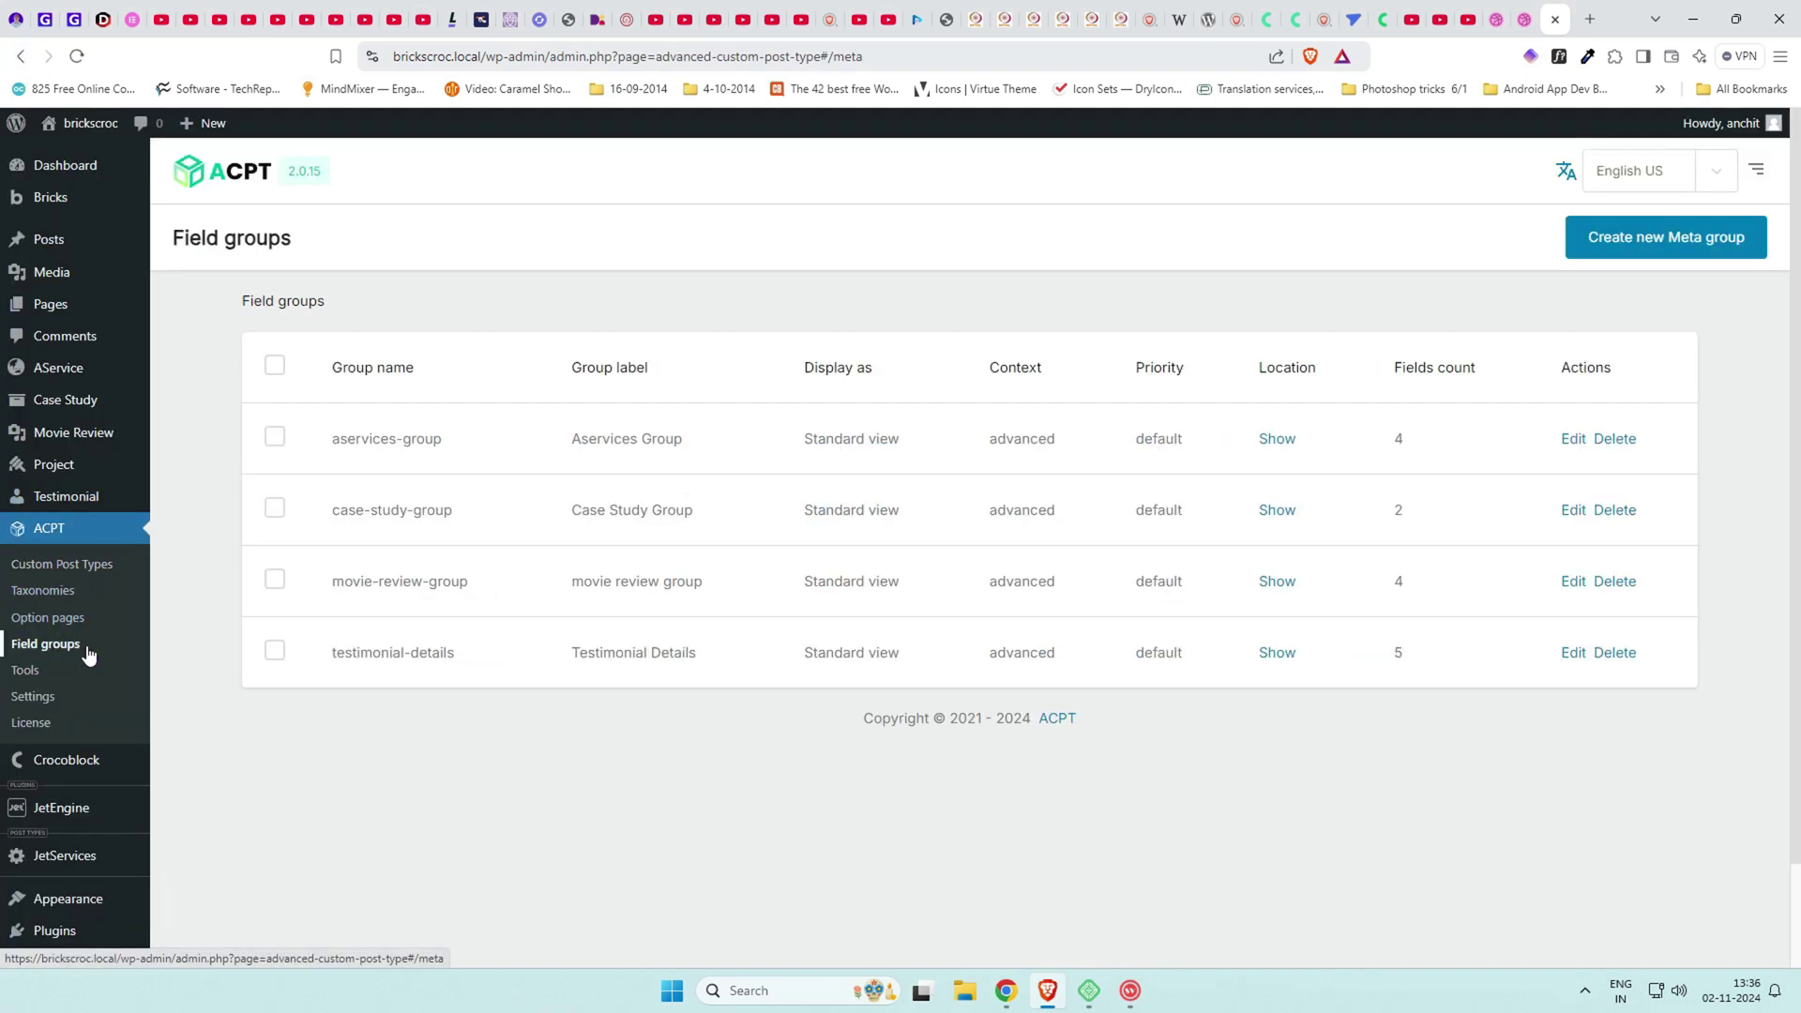
pyautogui.click(1612, 248)
pyautogui.click(391, 464)
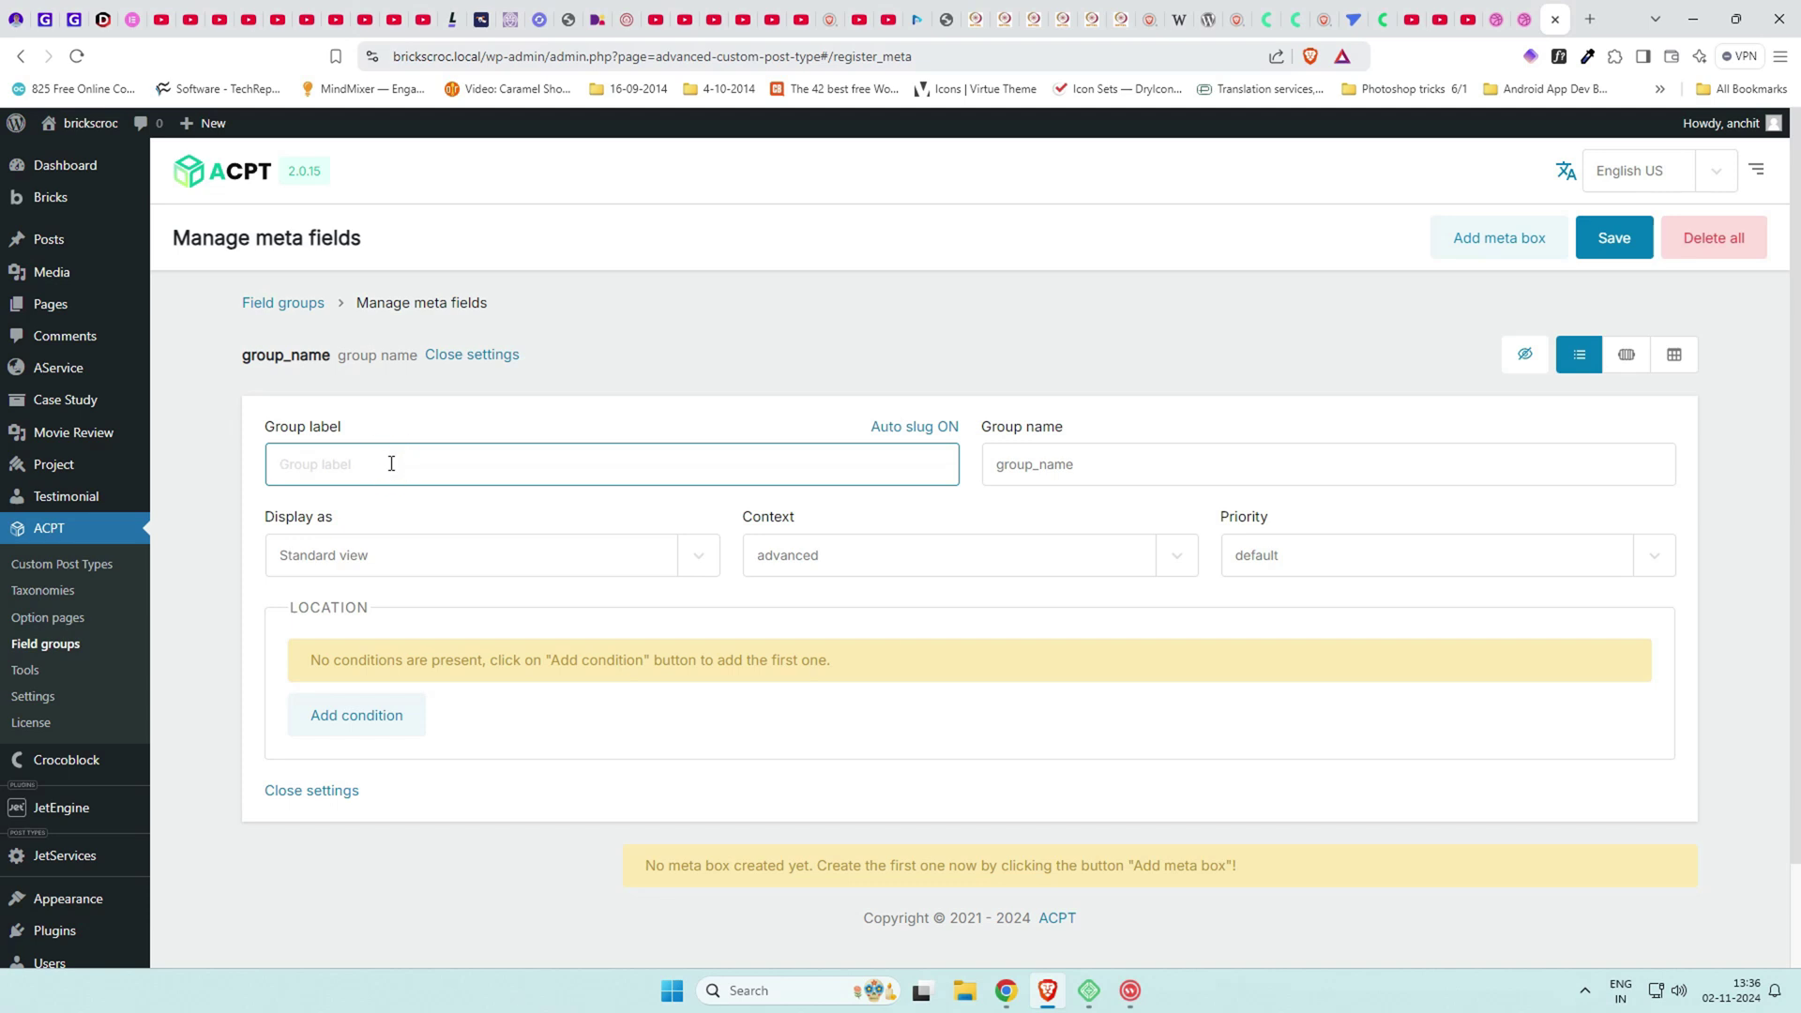
pyautogui.write('Project Field')
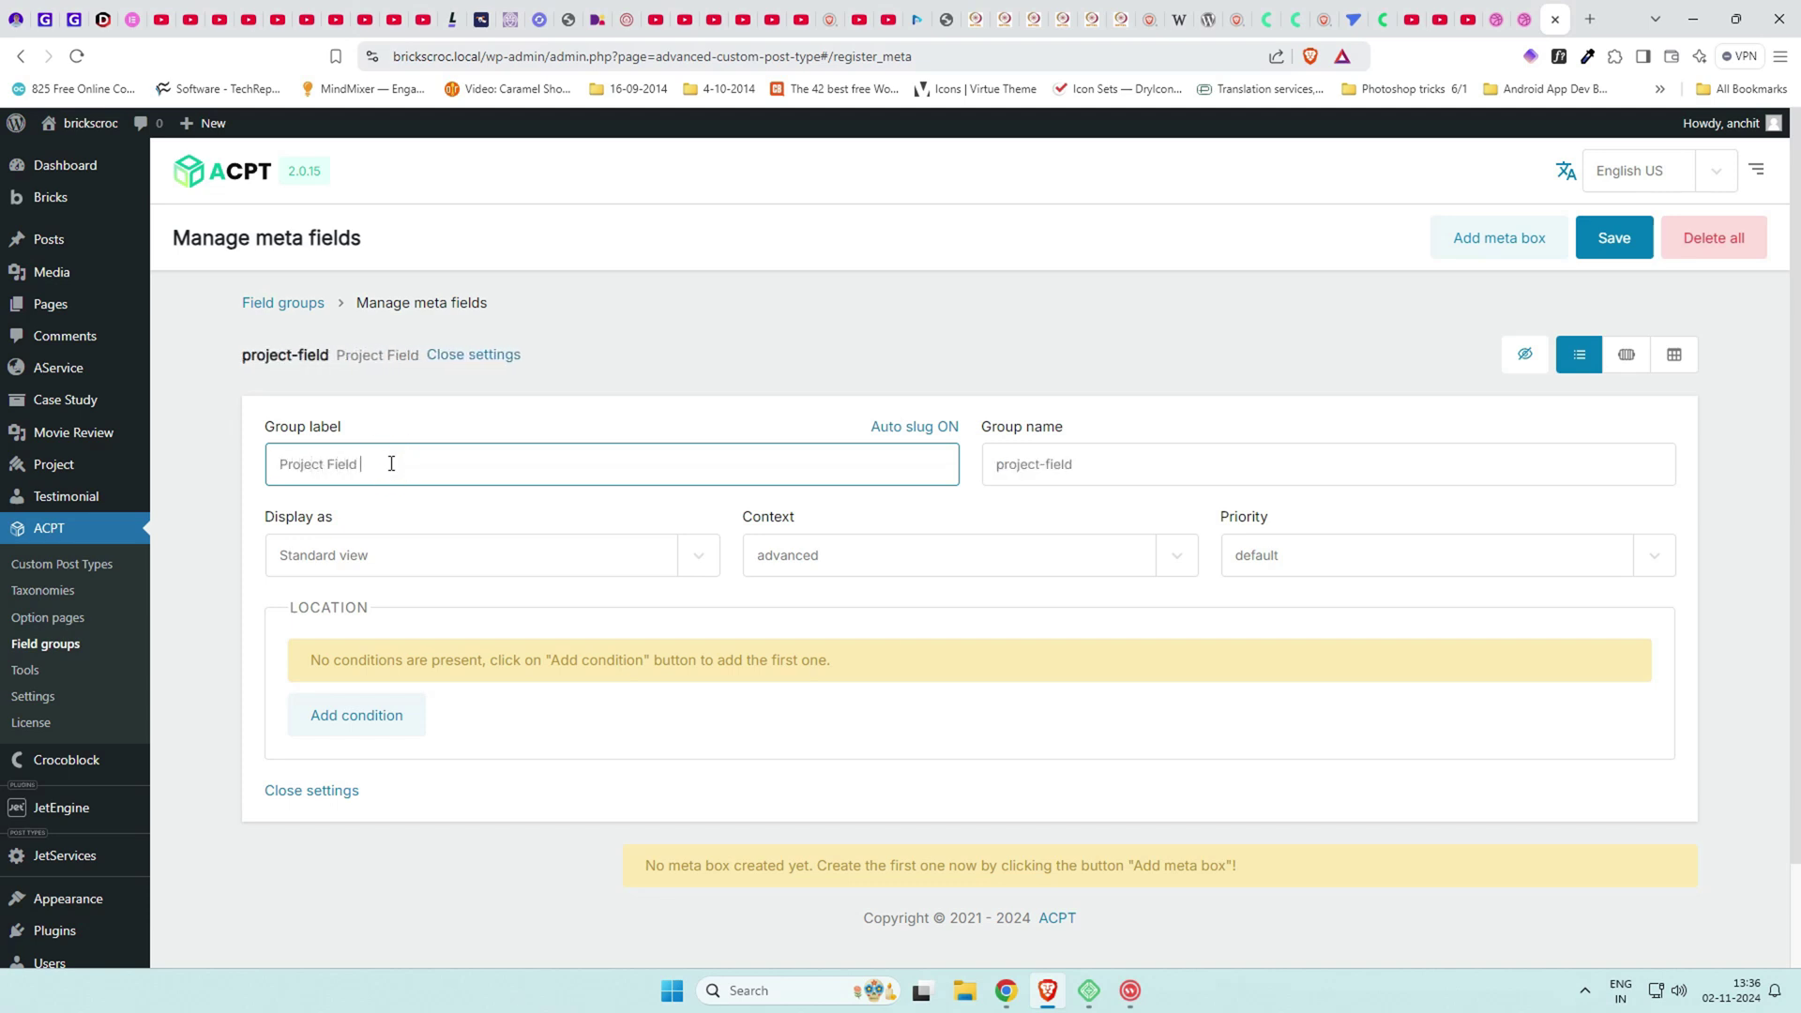
pyautogui.write(' Group')
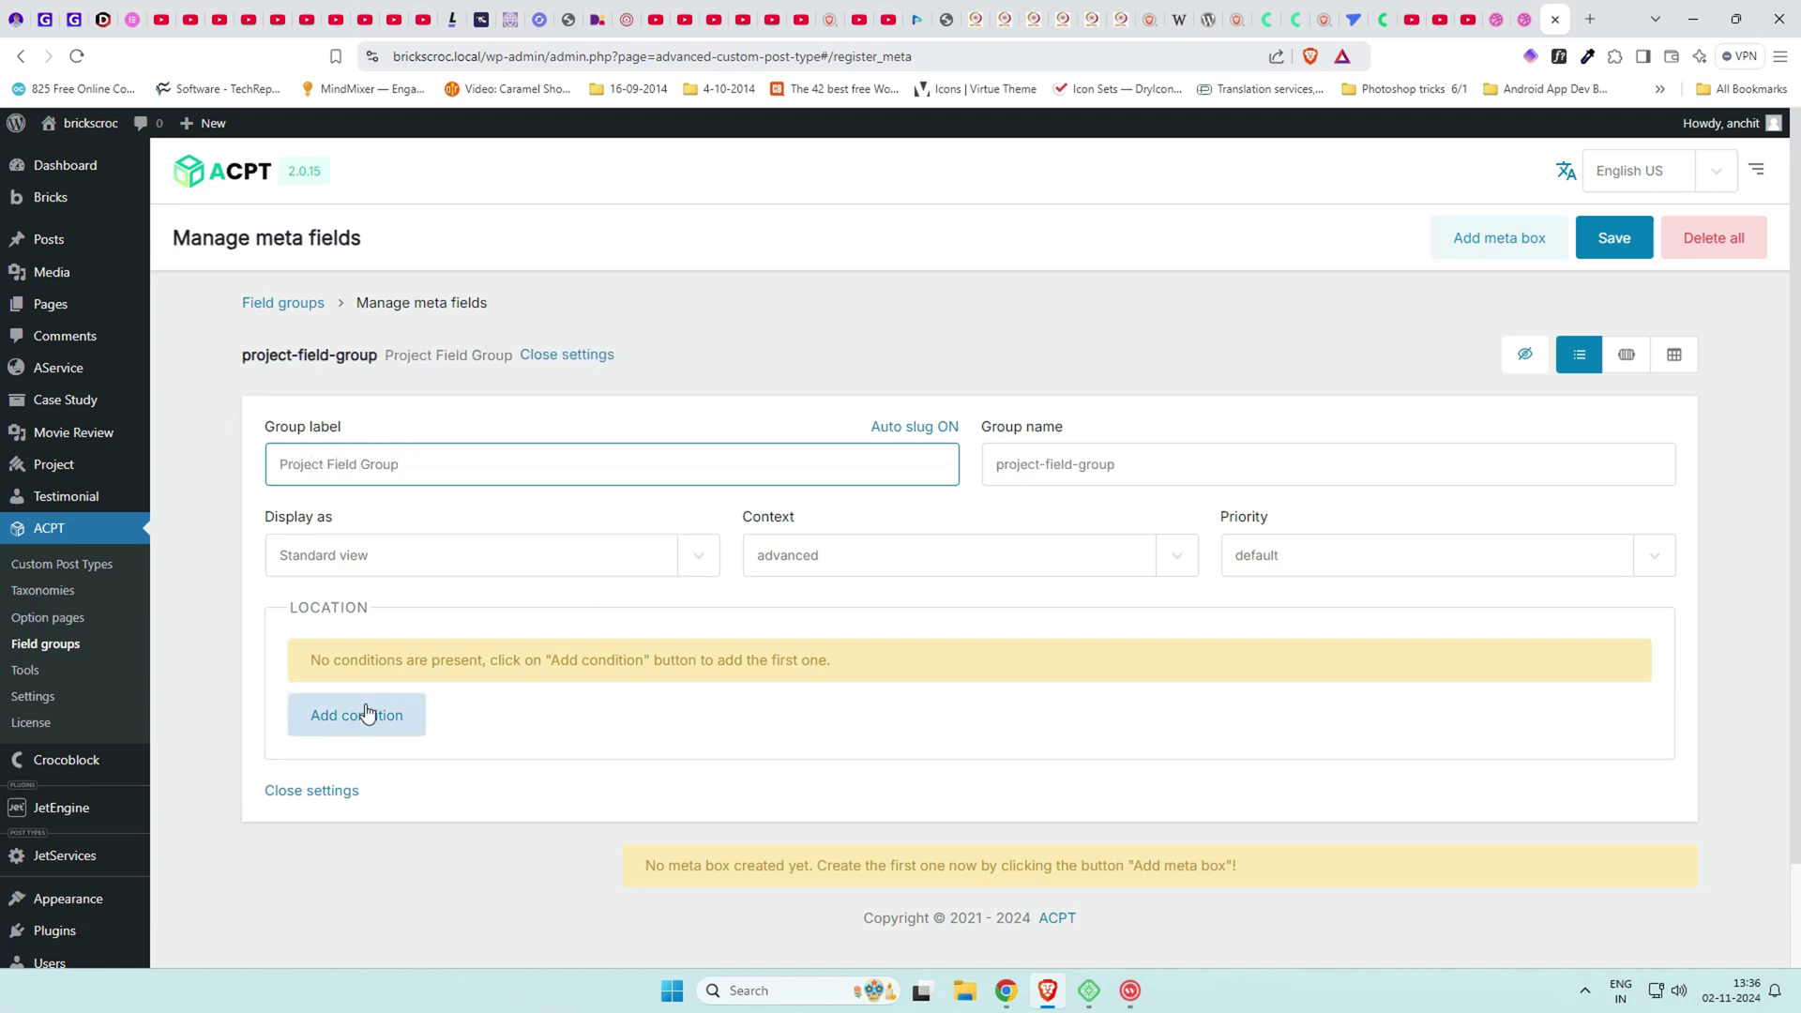
# Add the location condition Post type equals Project and save the group.
pyautogui.click(366, 713)
pyautogui.click(388, 668)
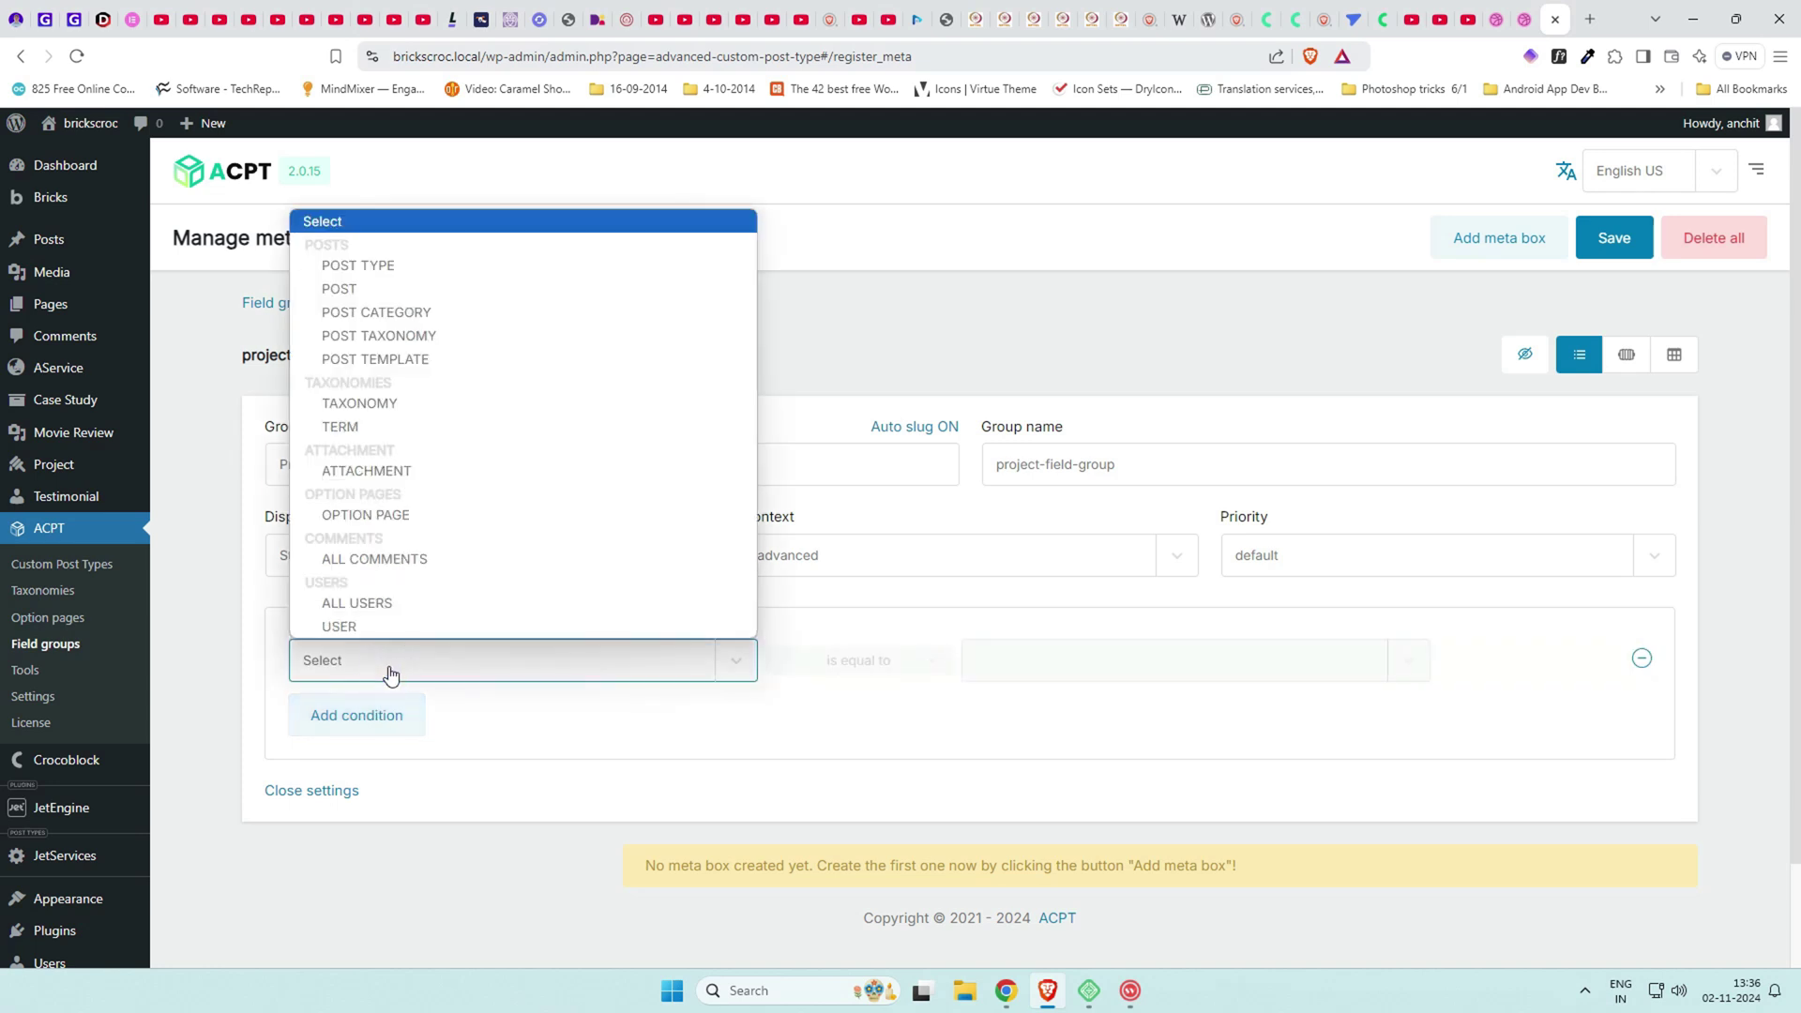
pyautogui.click(394, 267)
pyautogui.click(989, 664)
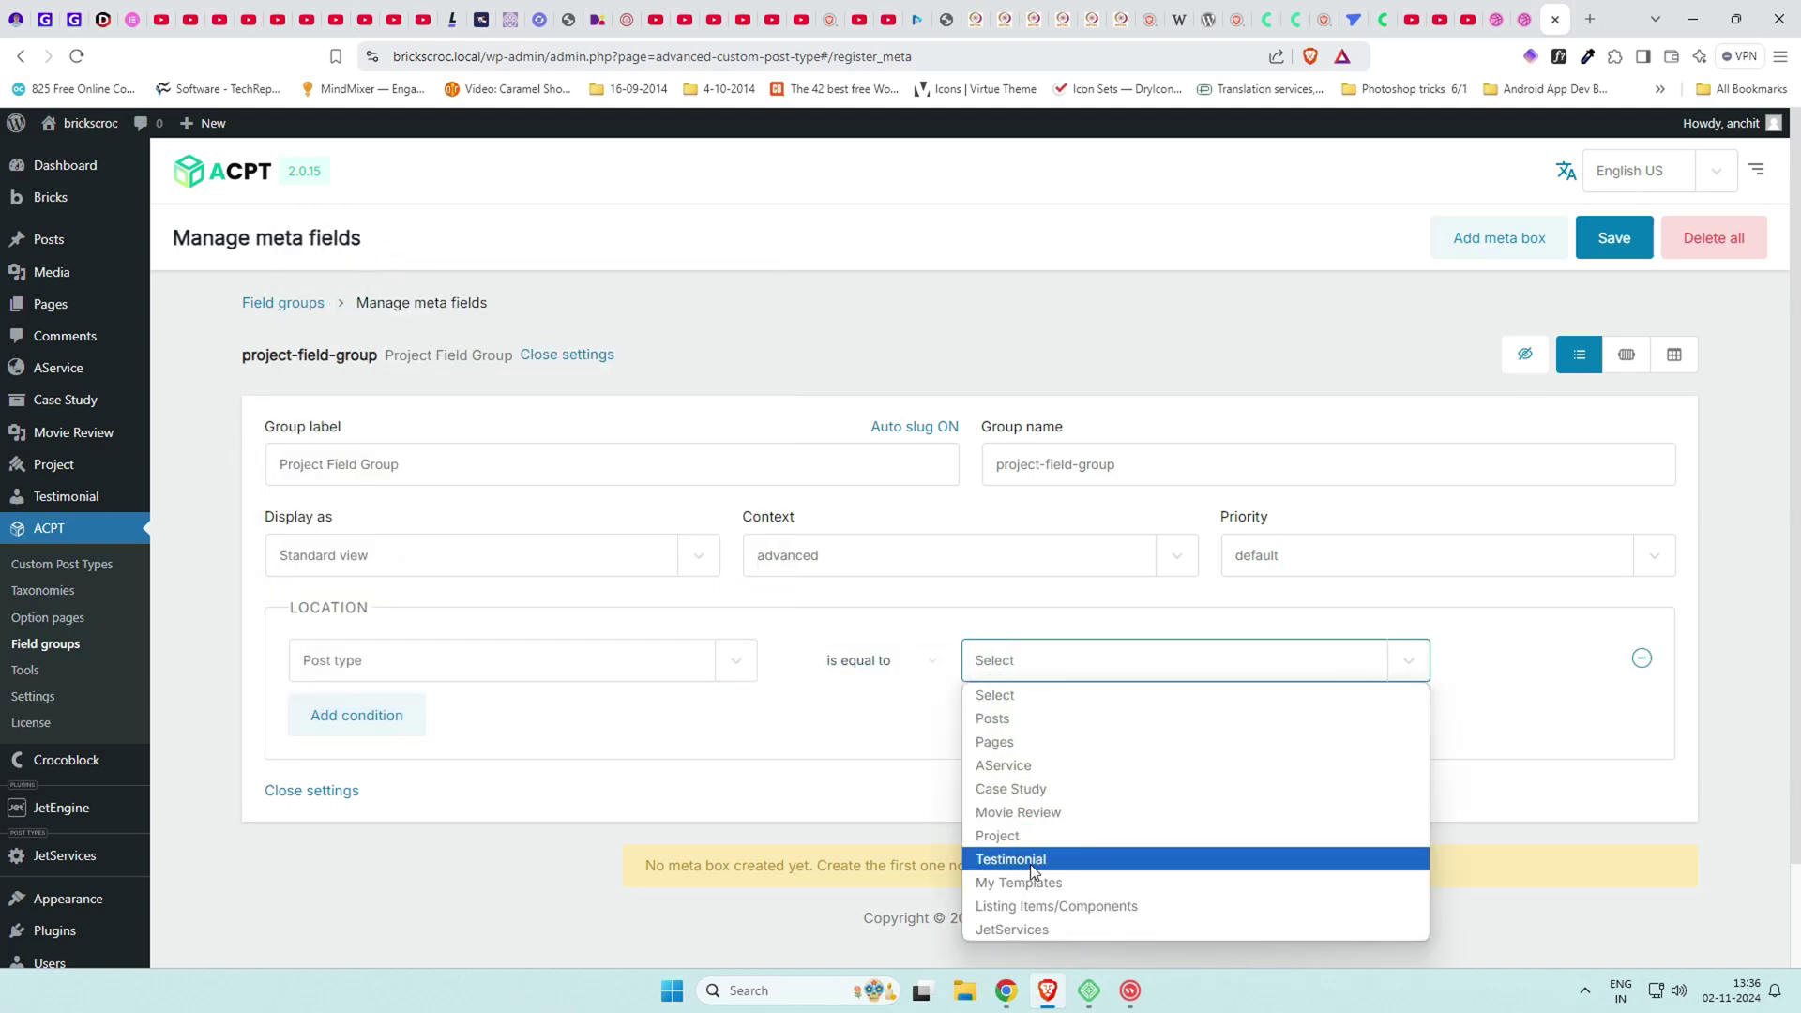
pyautogui.click(1033, 834)
pyautogui.scroll(-1, 1472, 434)
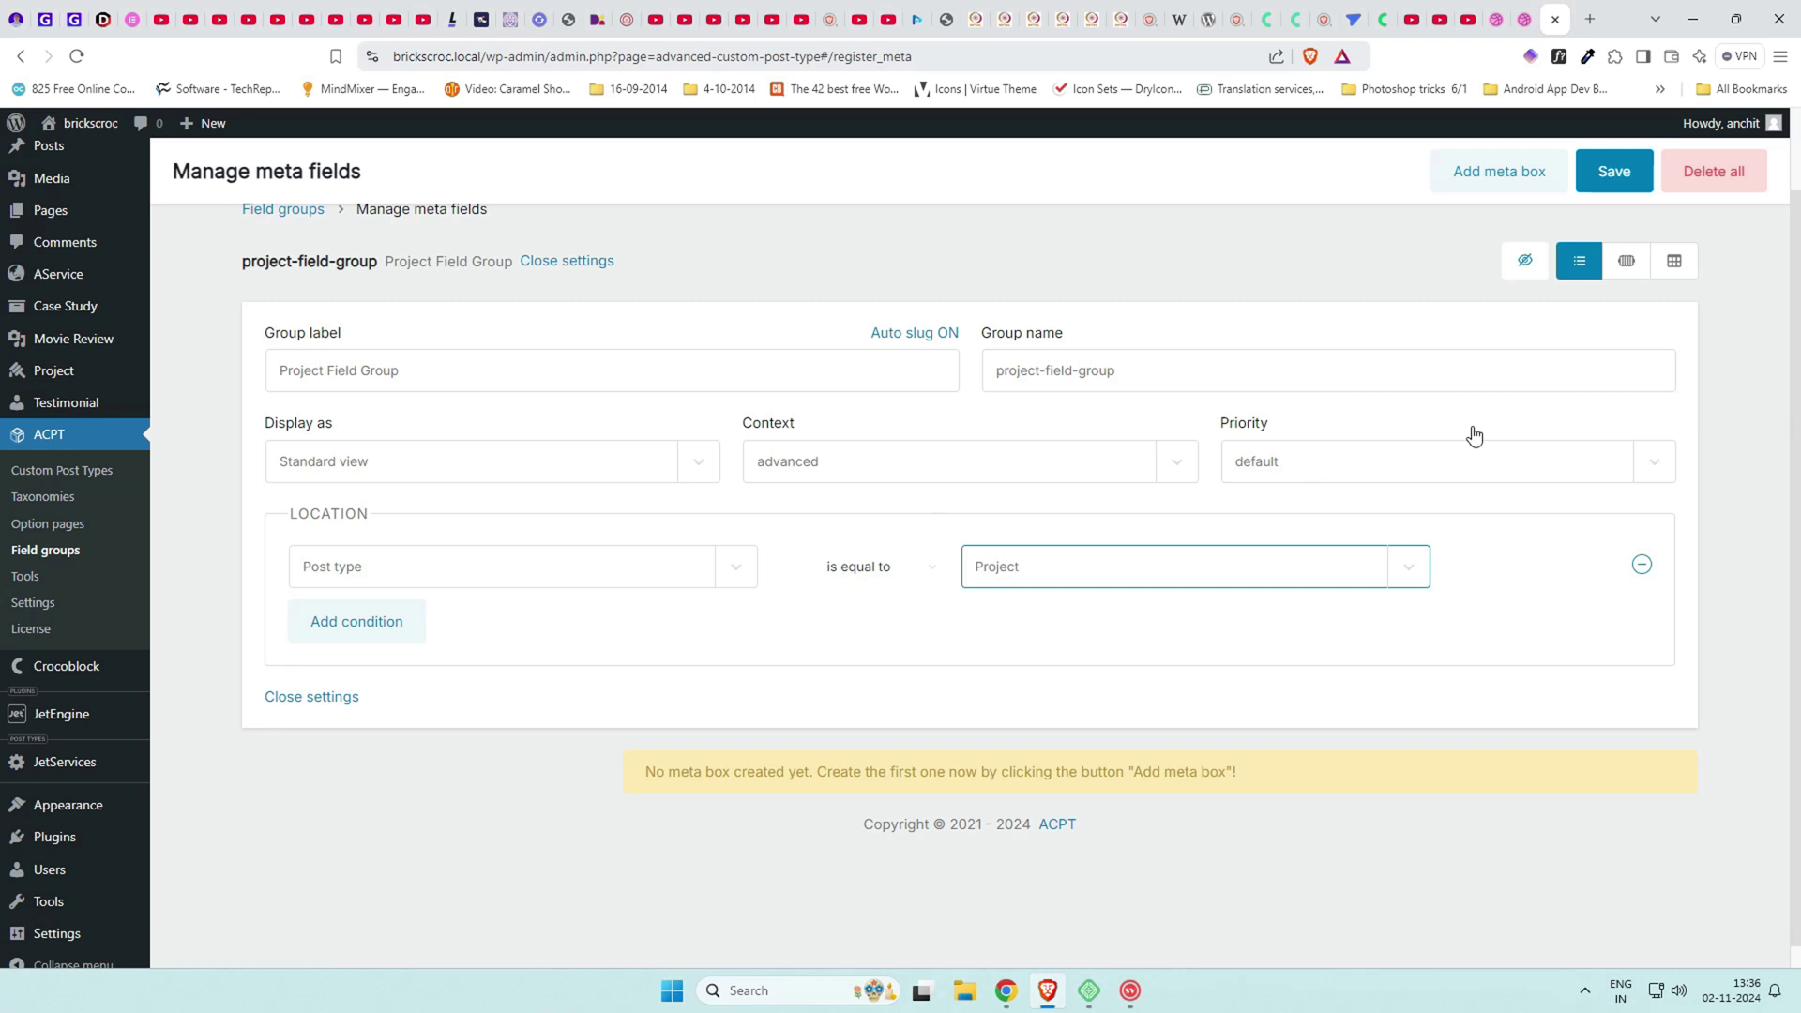
pyautogui.click(1632, 172)
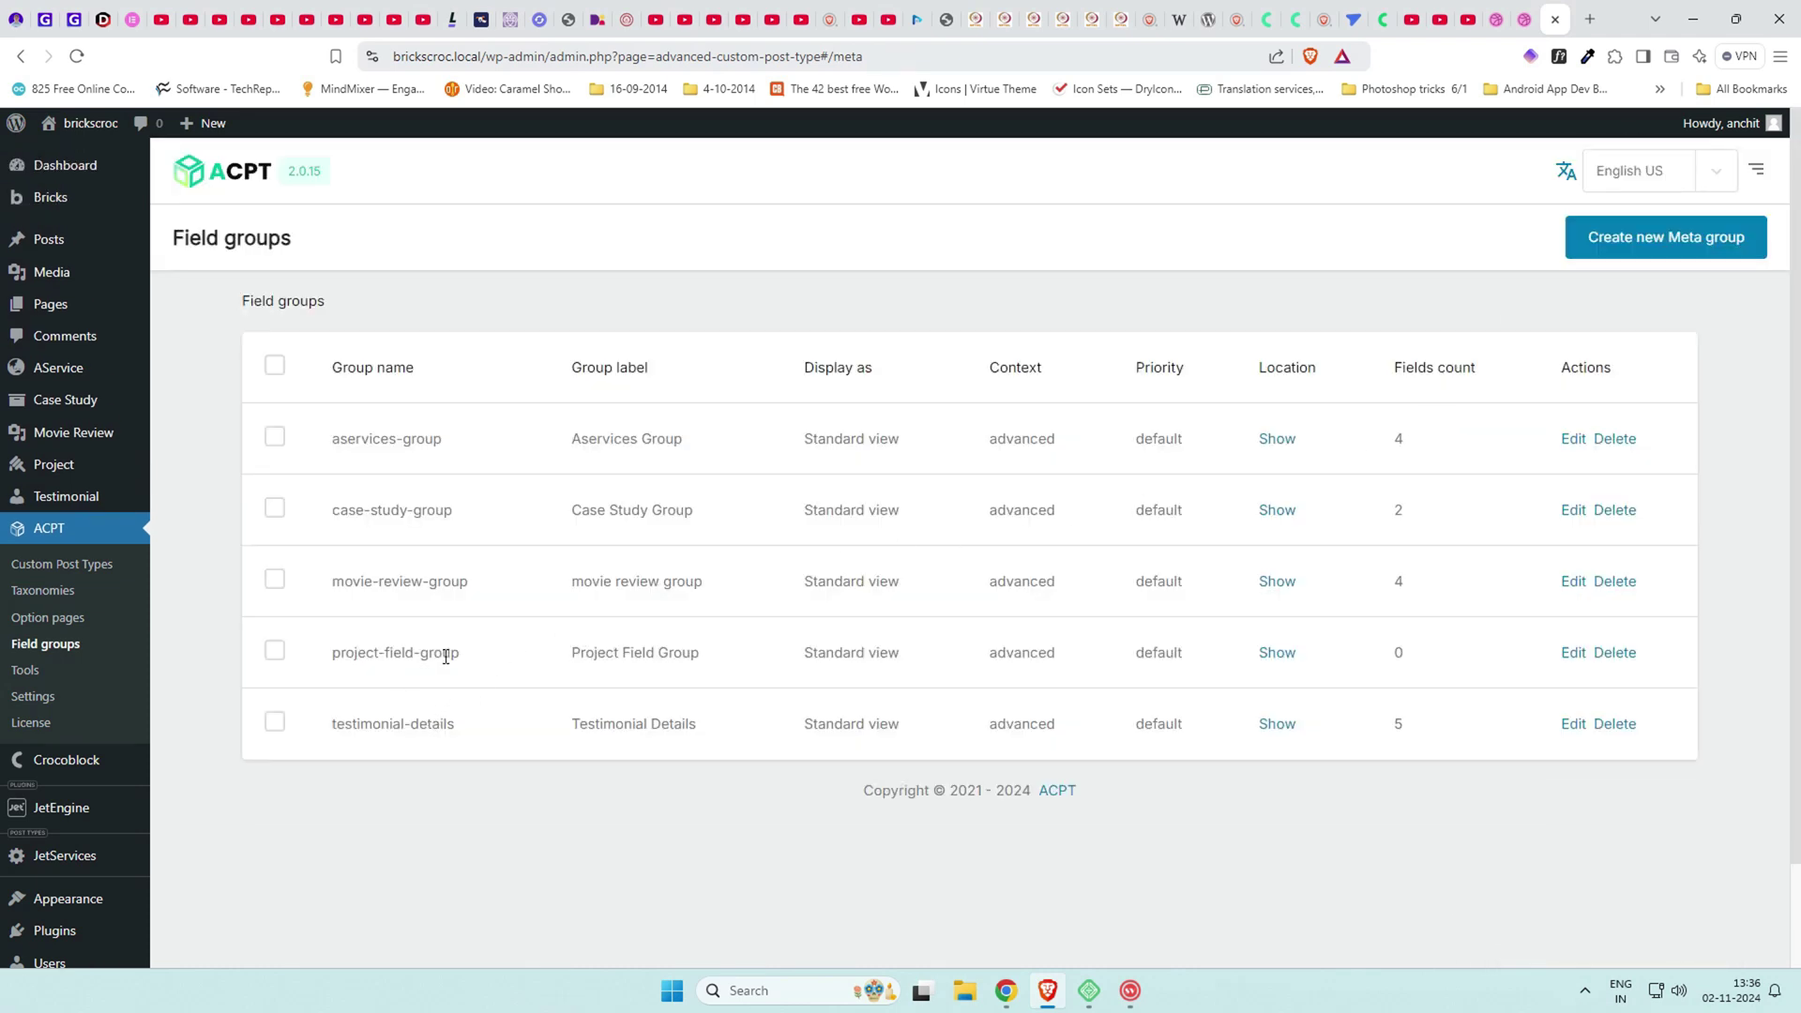
# Add a meta box named Project Meta Box with a first field, Project Admin.
pyautogui.click(1570, 651)
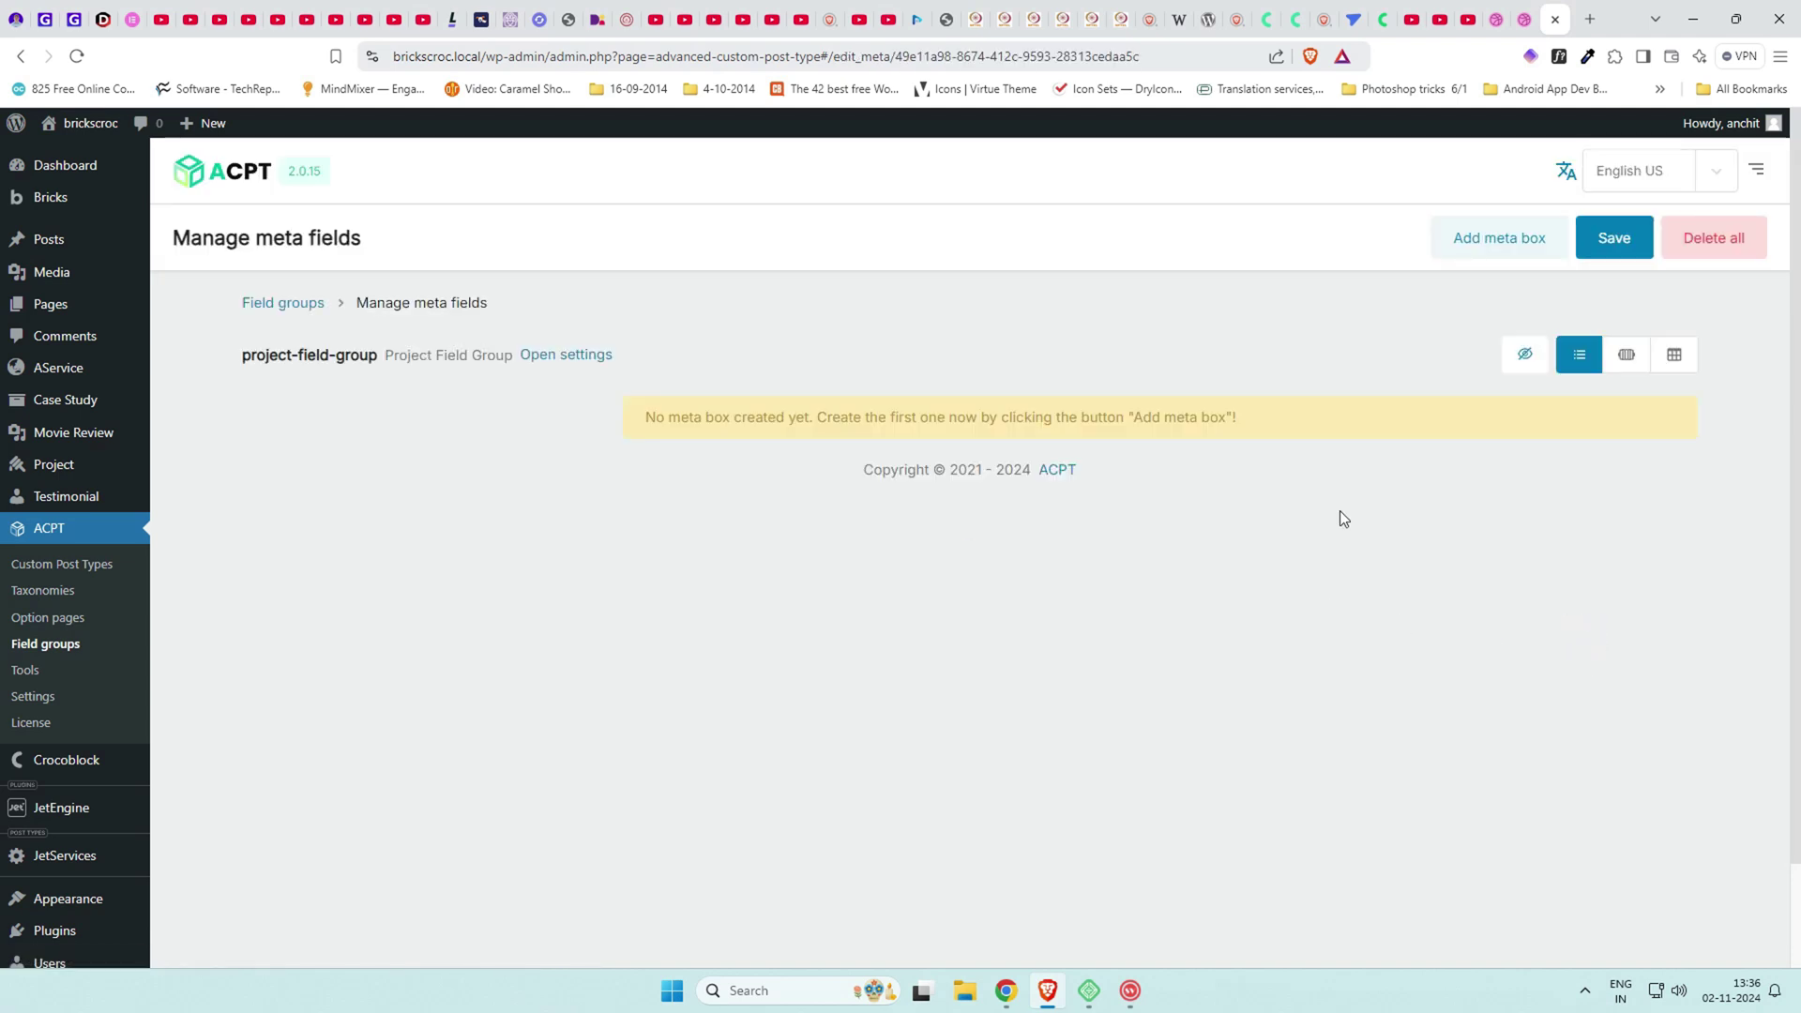
pyautogui.click(1503, 251)
pyautogui.click(909, 436)
pyautogui.click(780, 437)
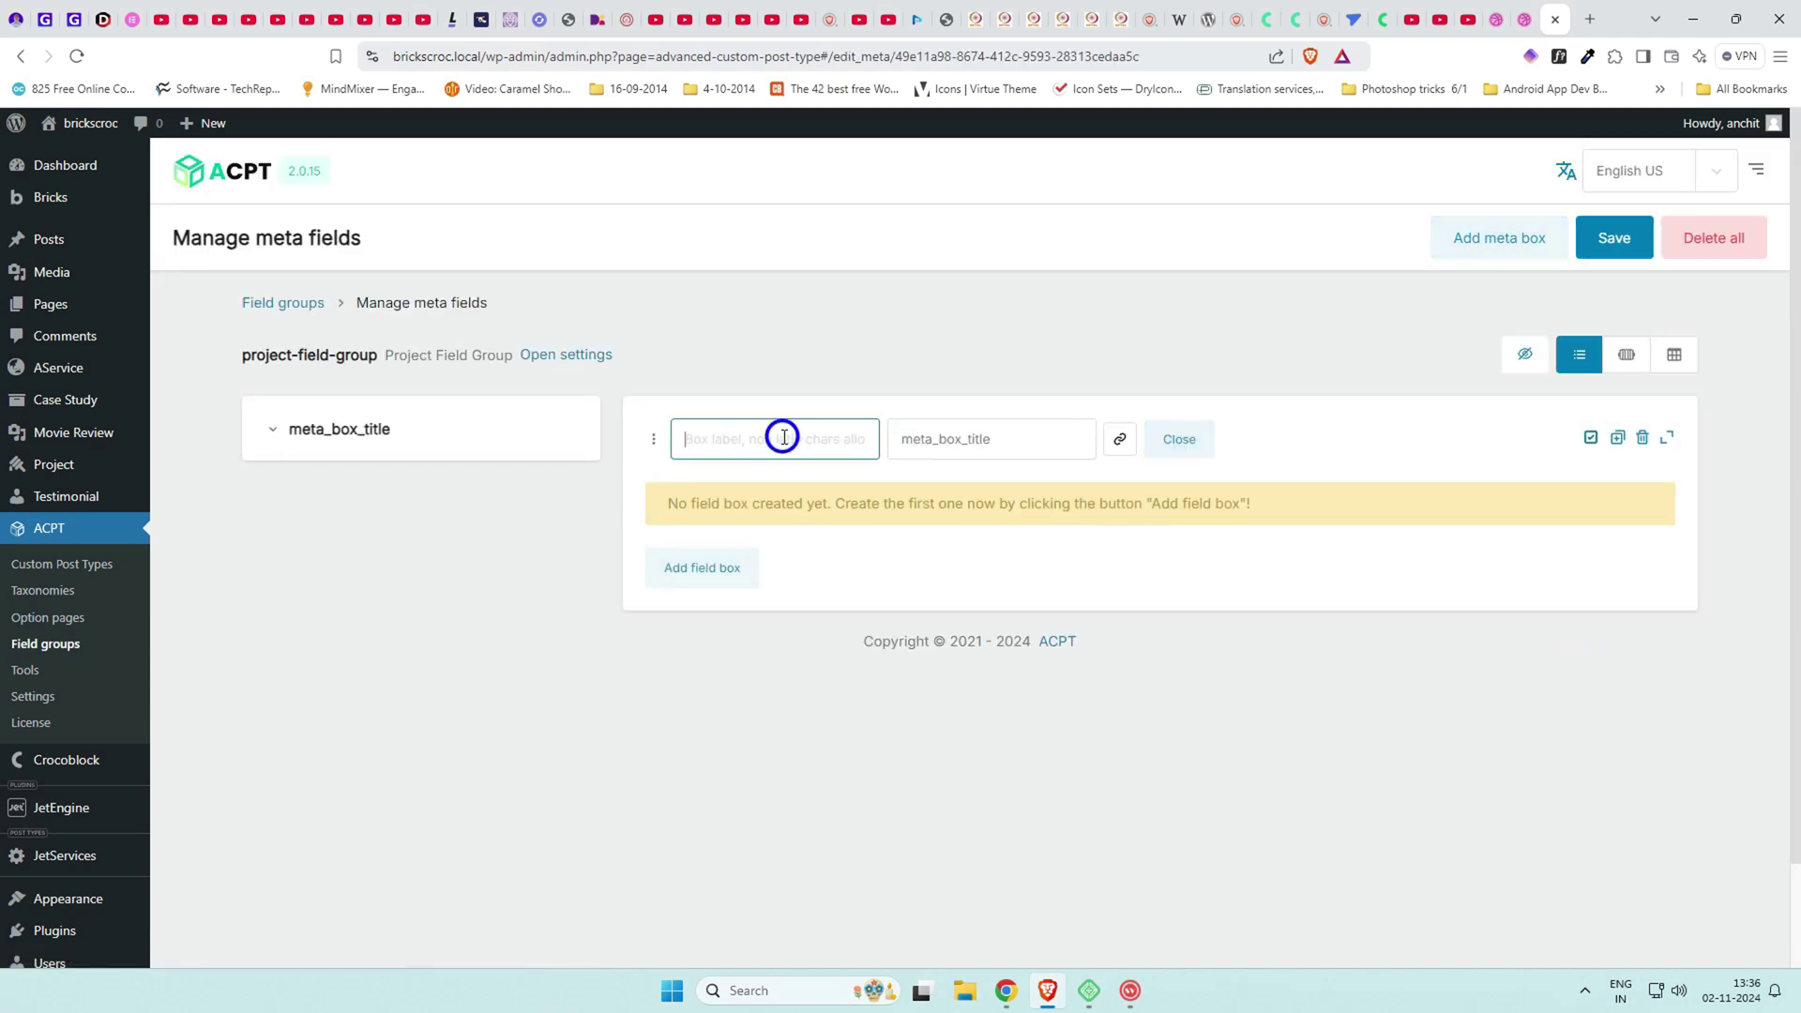
pyautogui.write('Project Meta Box')
pyautogui.press('Tab')
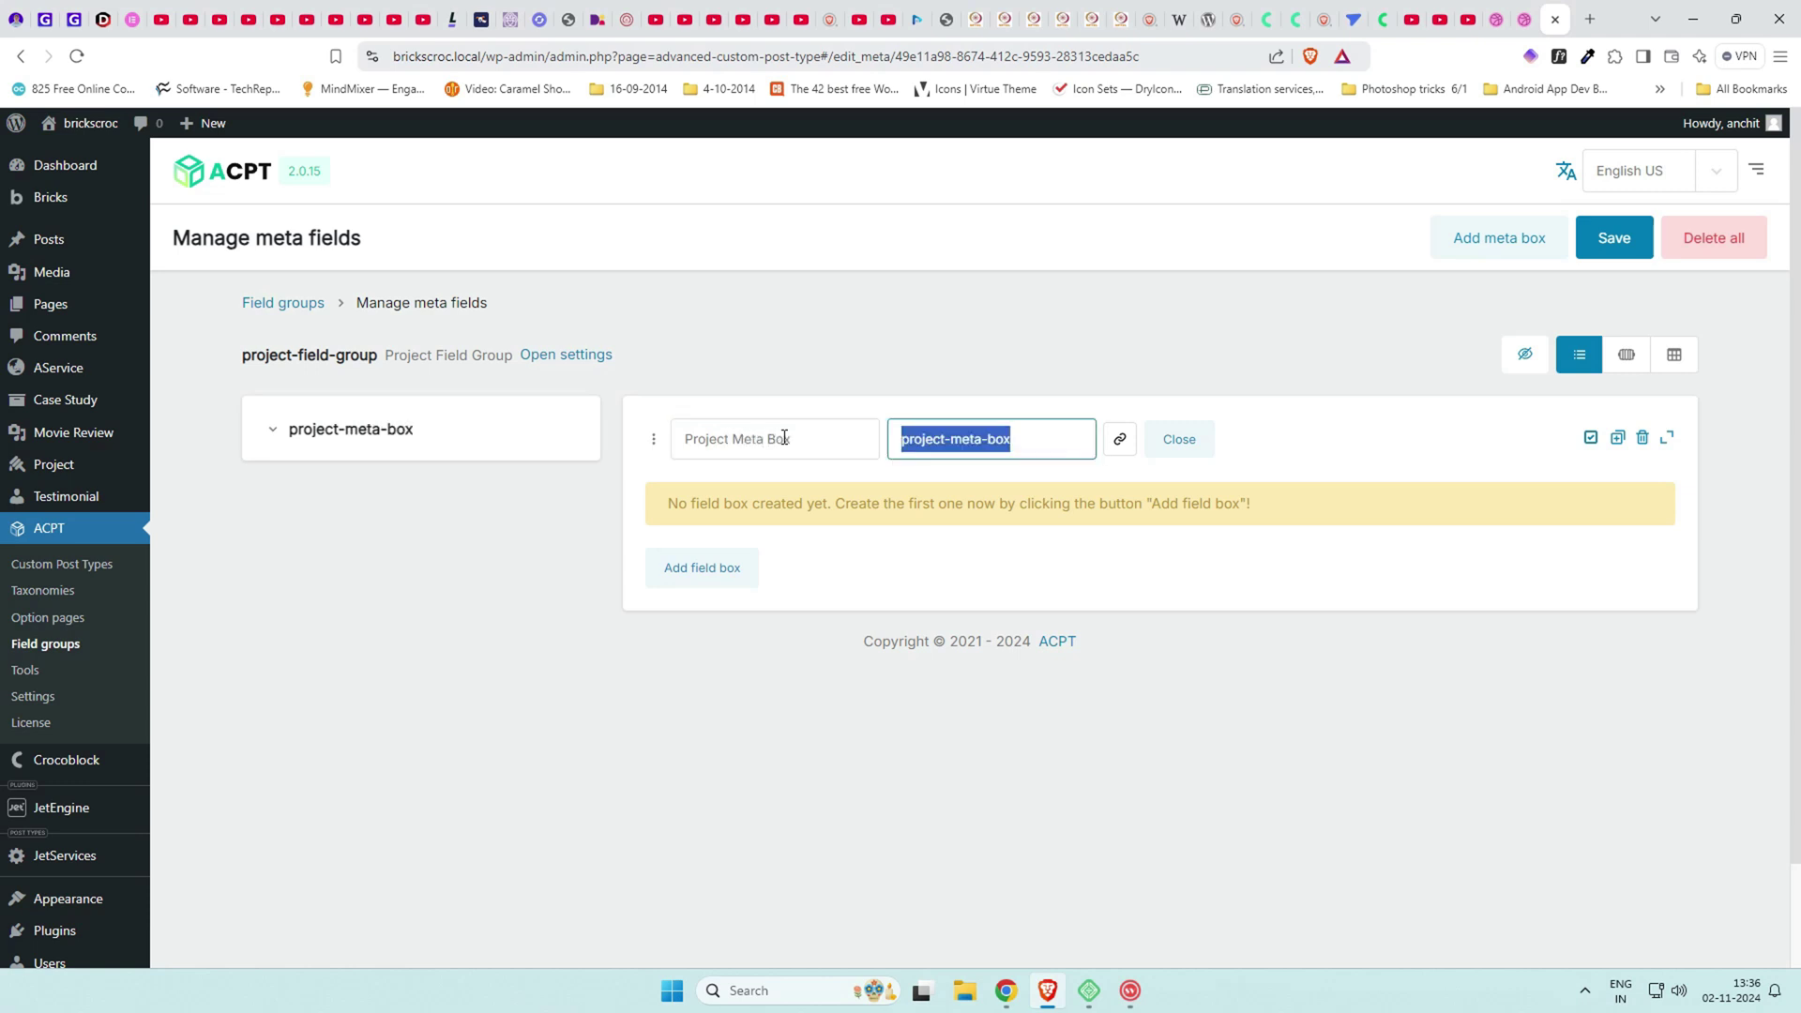
pyautogui.click(702, 568)
pyautogui.click(769, 699)
pyautogui.write('Project Admin')
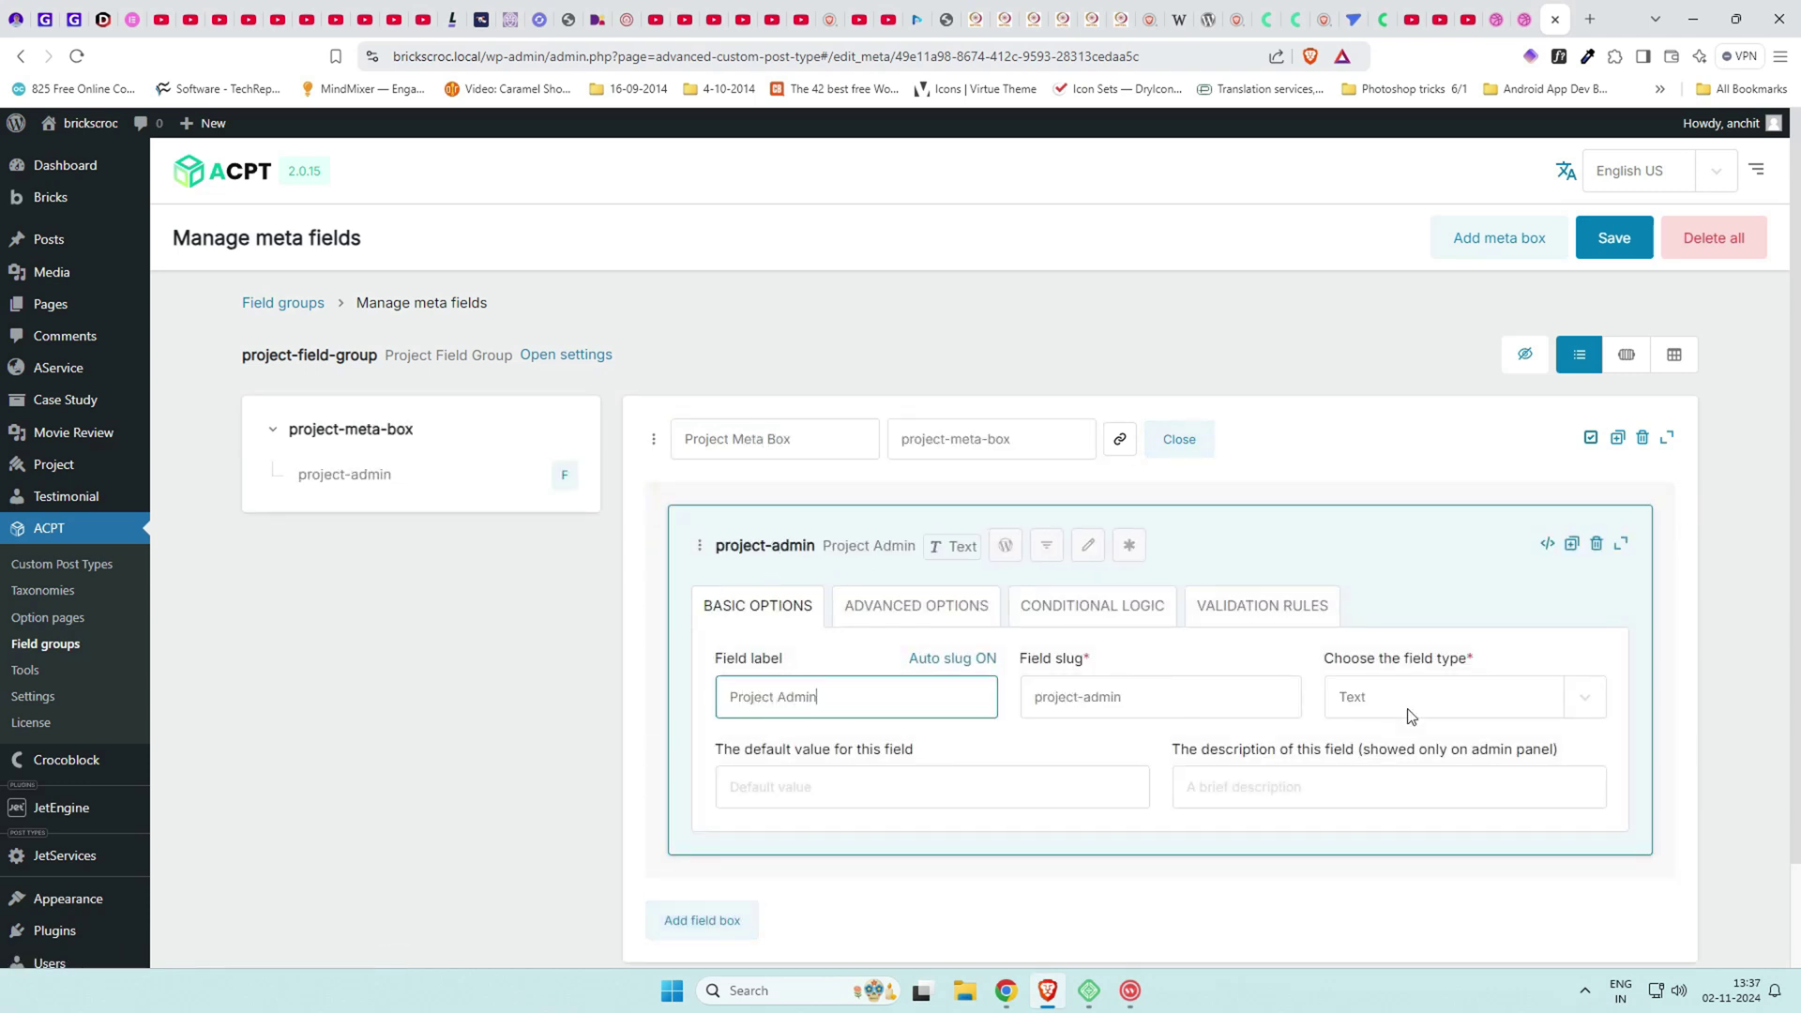
# Add a second field labelled Client Name.
pyautogui.scroll(-1, 939, 795)
pyautogui.click(746, 800)
pyautogui.scroll(-4, 832, 511)
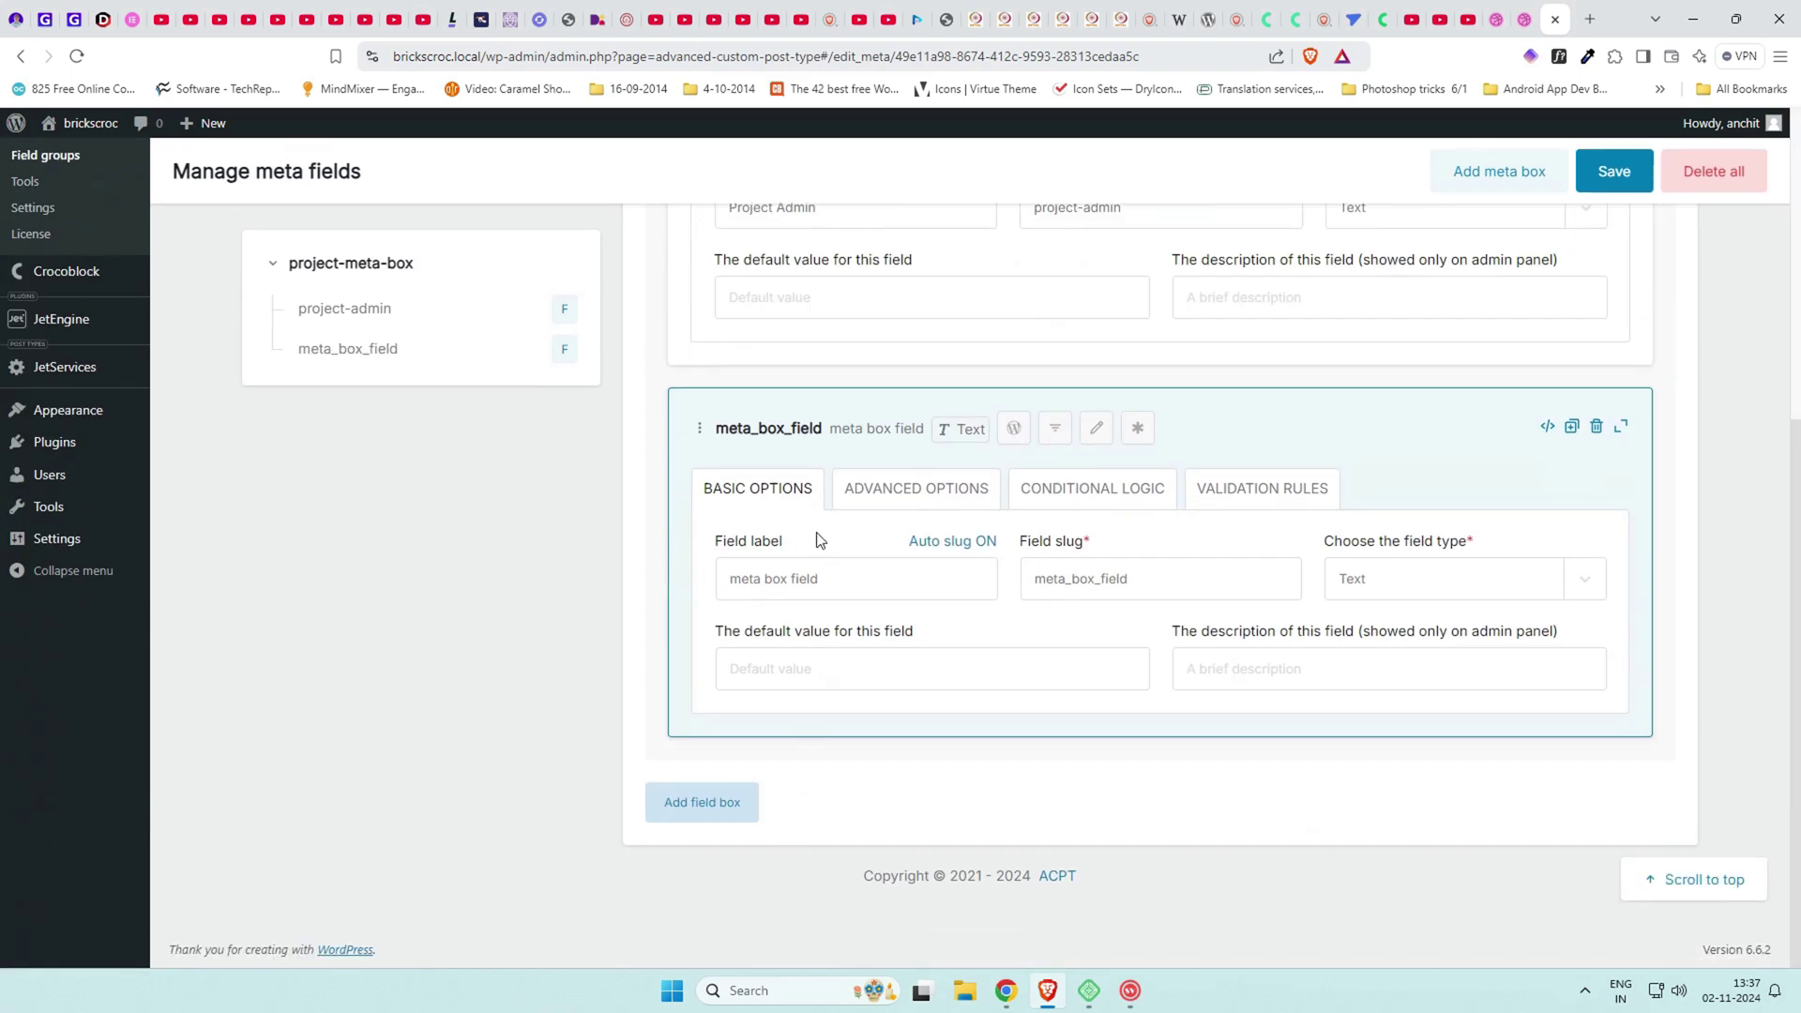
pyautogui.click(827, 581)
pyautogui.write('Proje')
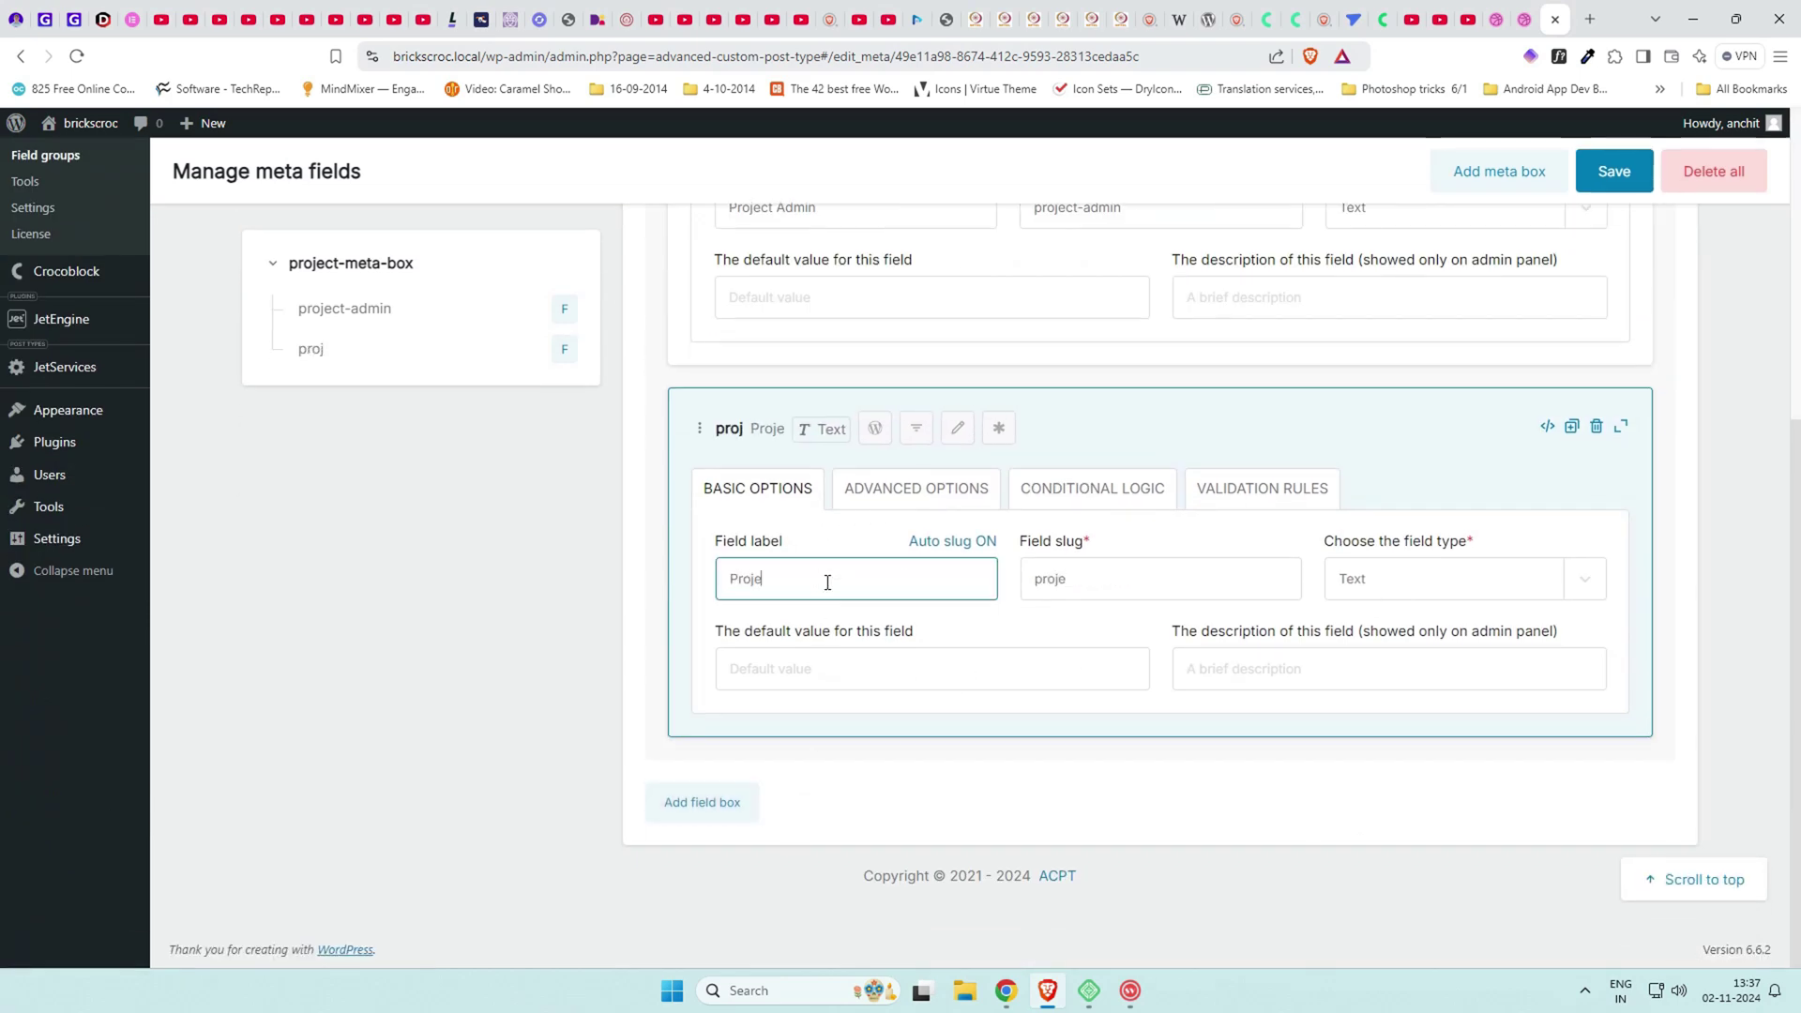
pyautogui.write('ct Des')
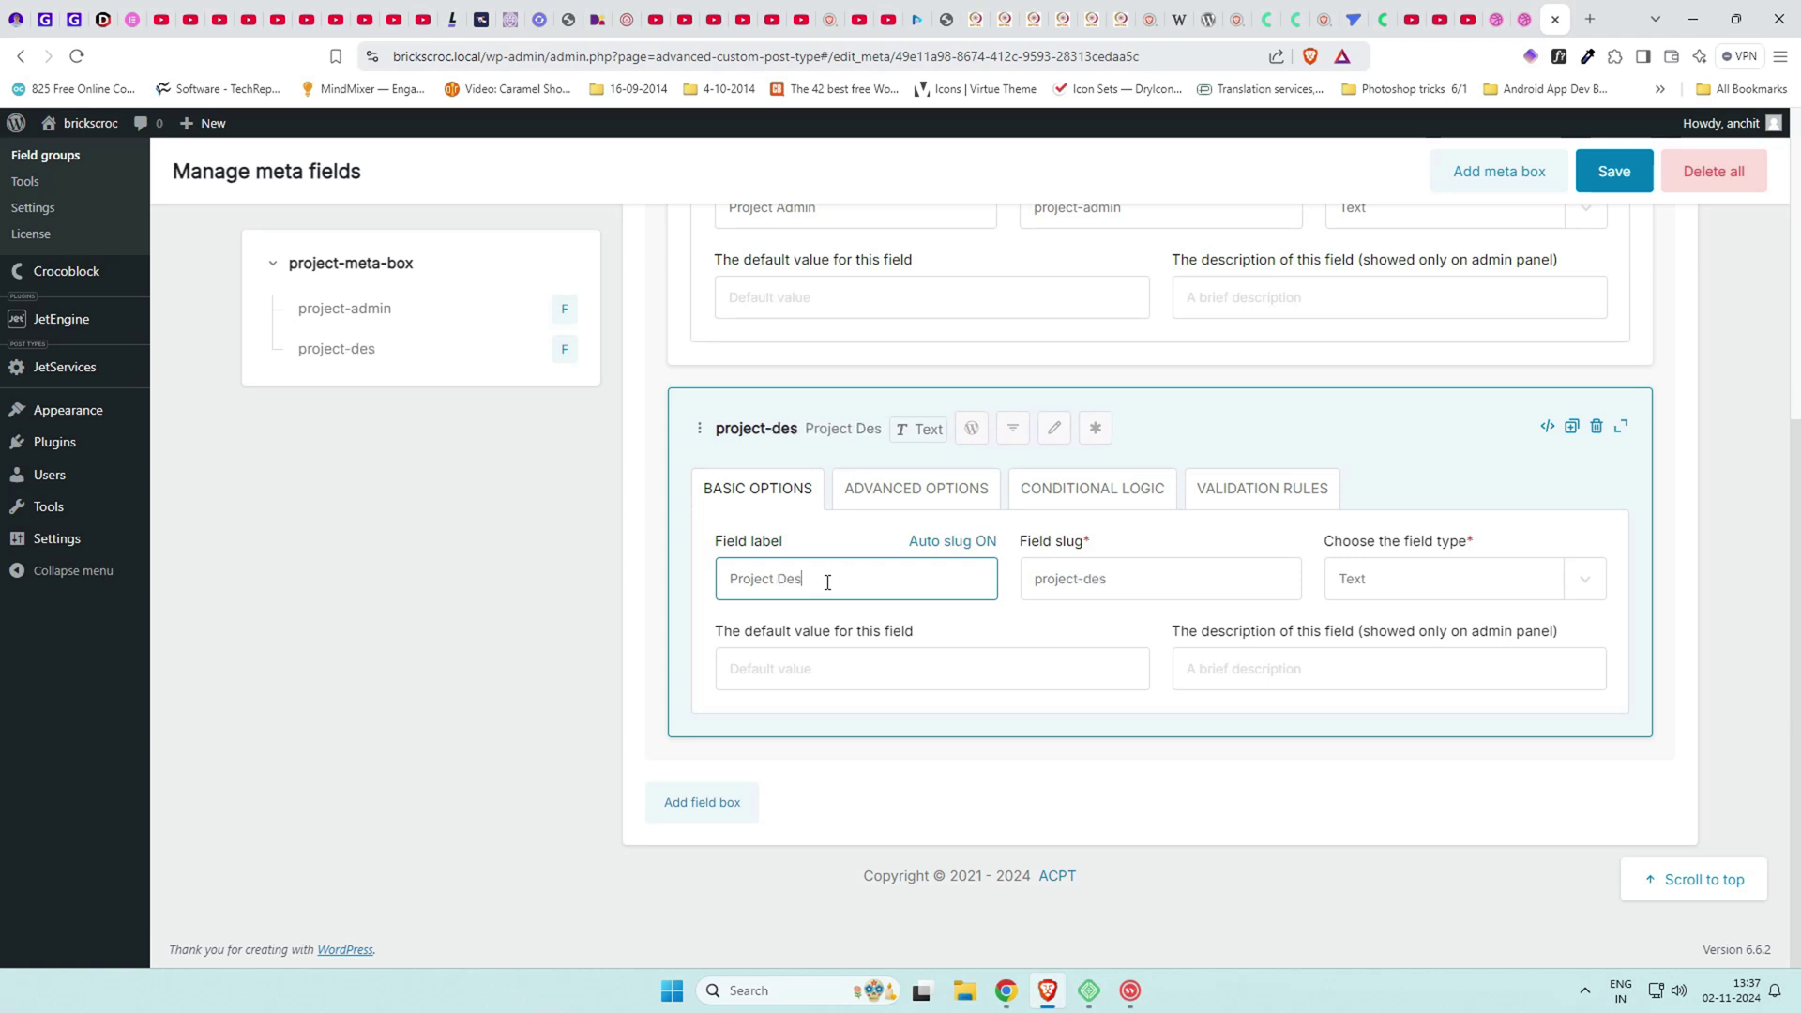
pyautogui.write('cription')
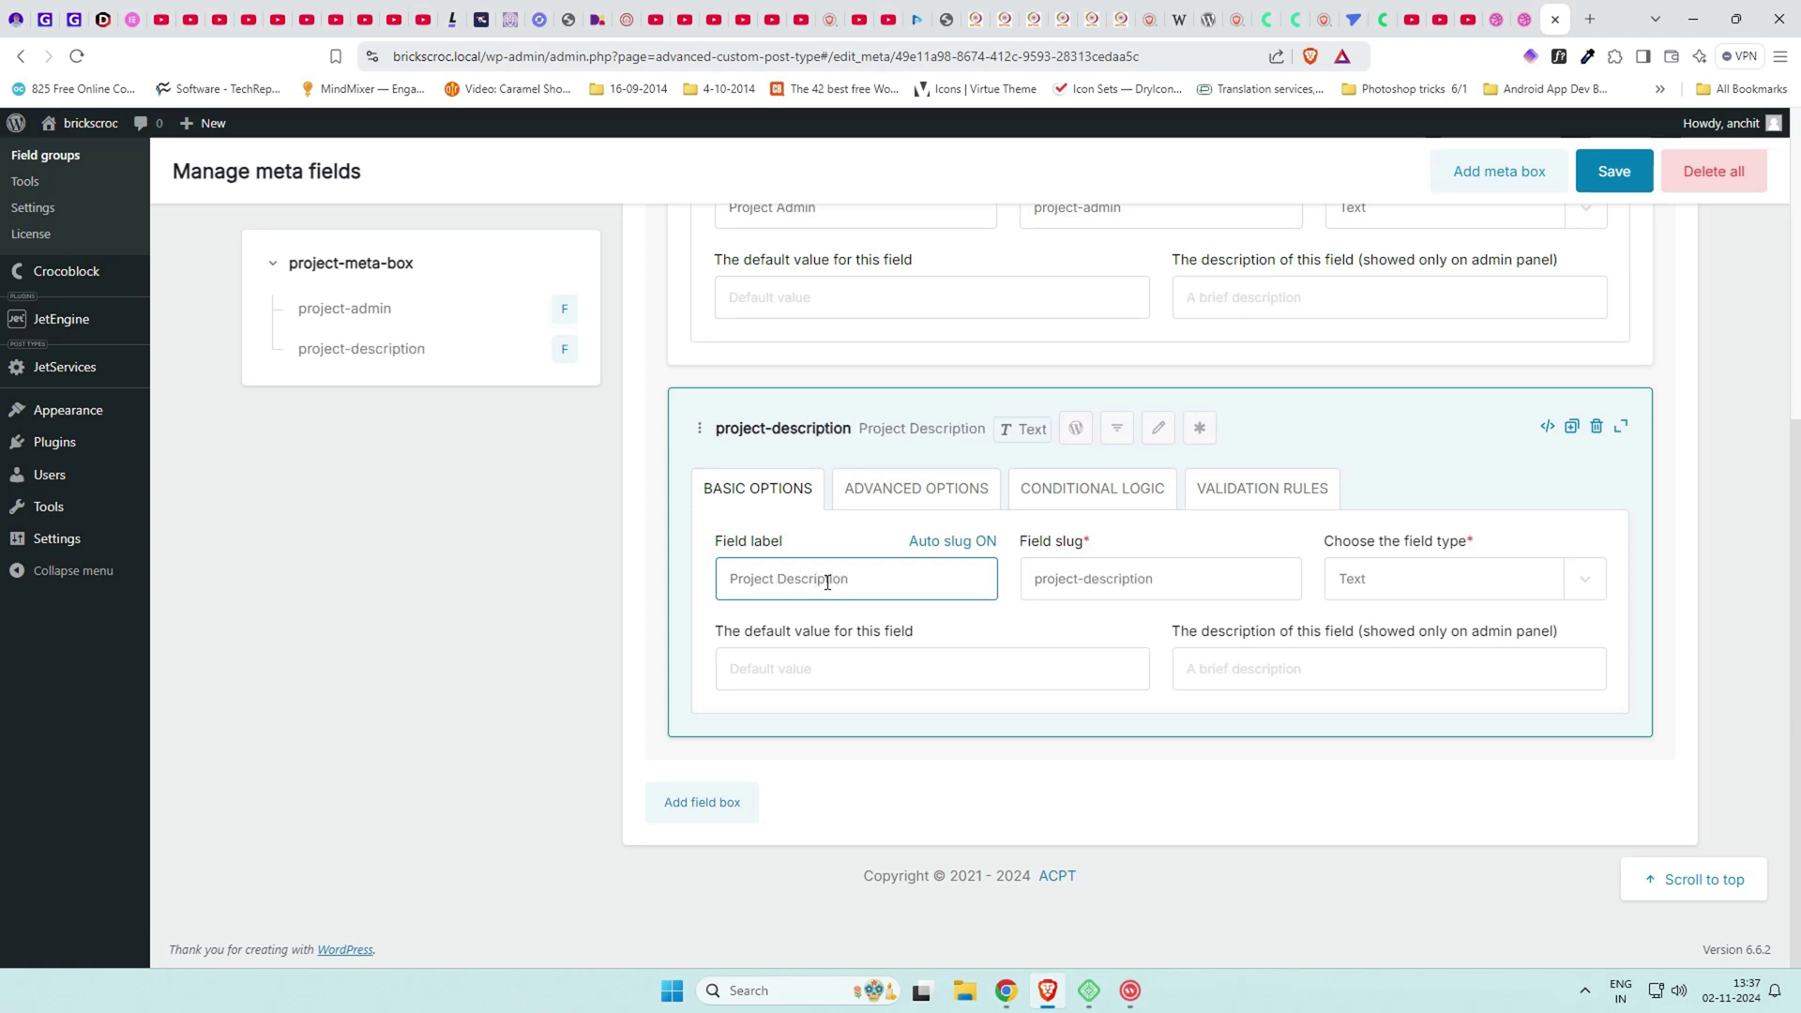
pyautogui.moveTo(859, 583); pyautogui.dragTo(788, 582)
pyautogui.press('BackSpace')
pyautogui.hotkey('ctrl', 'a')
pyautogui.write('Client Name')
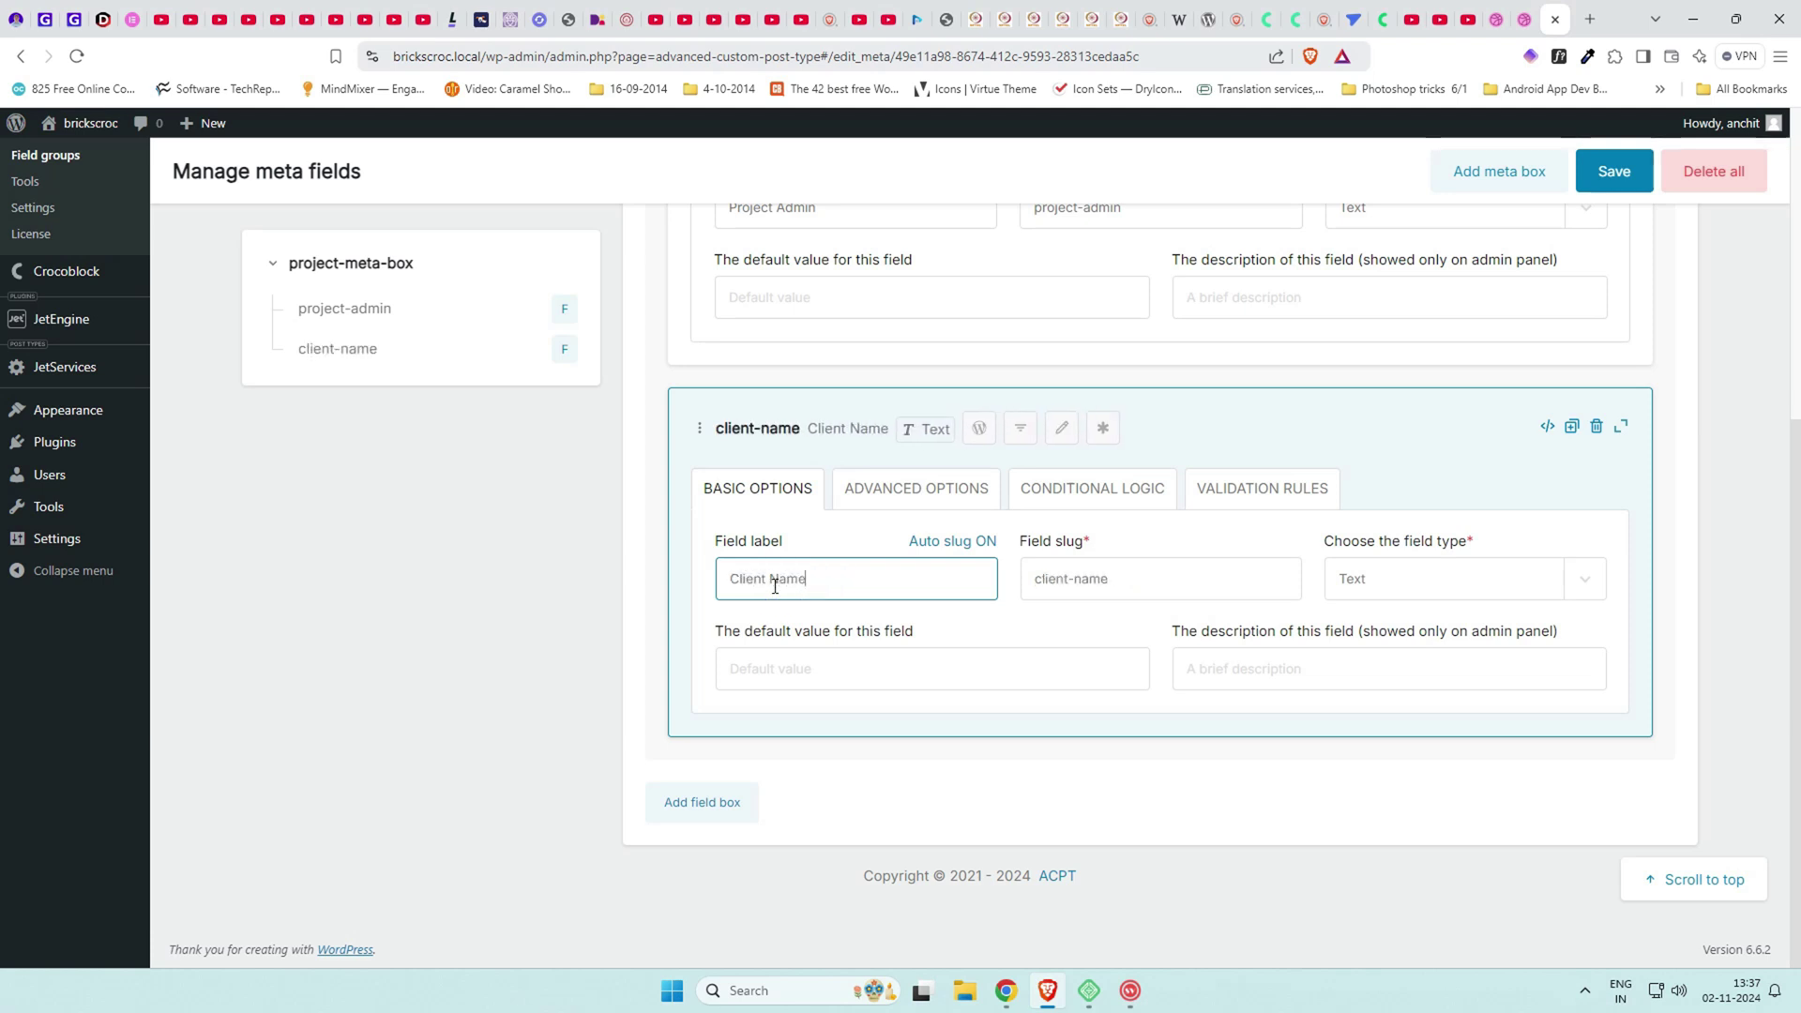
pyautogui.press('Tab')
pyautogui.press('Tab')
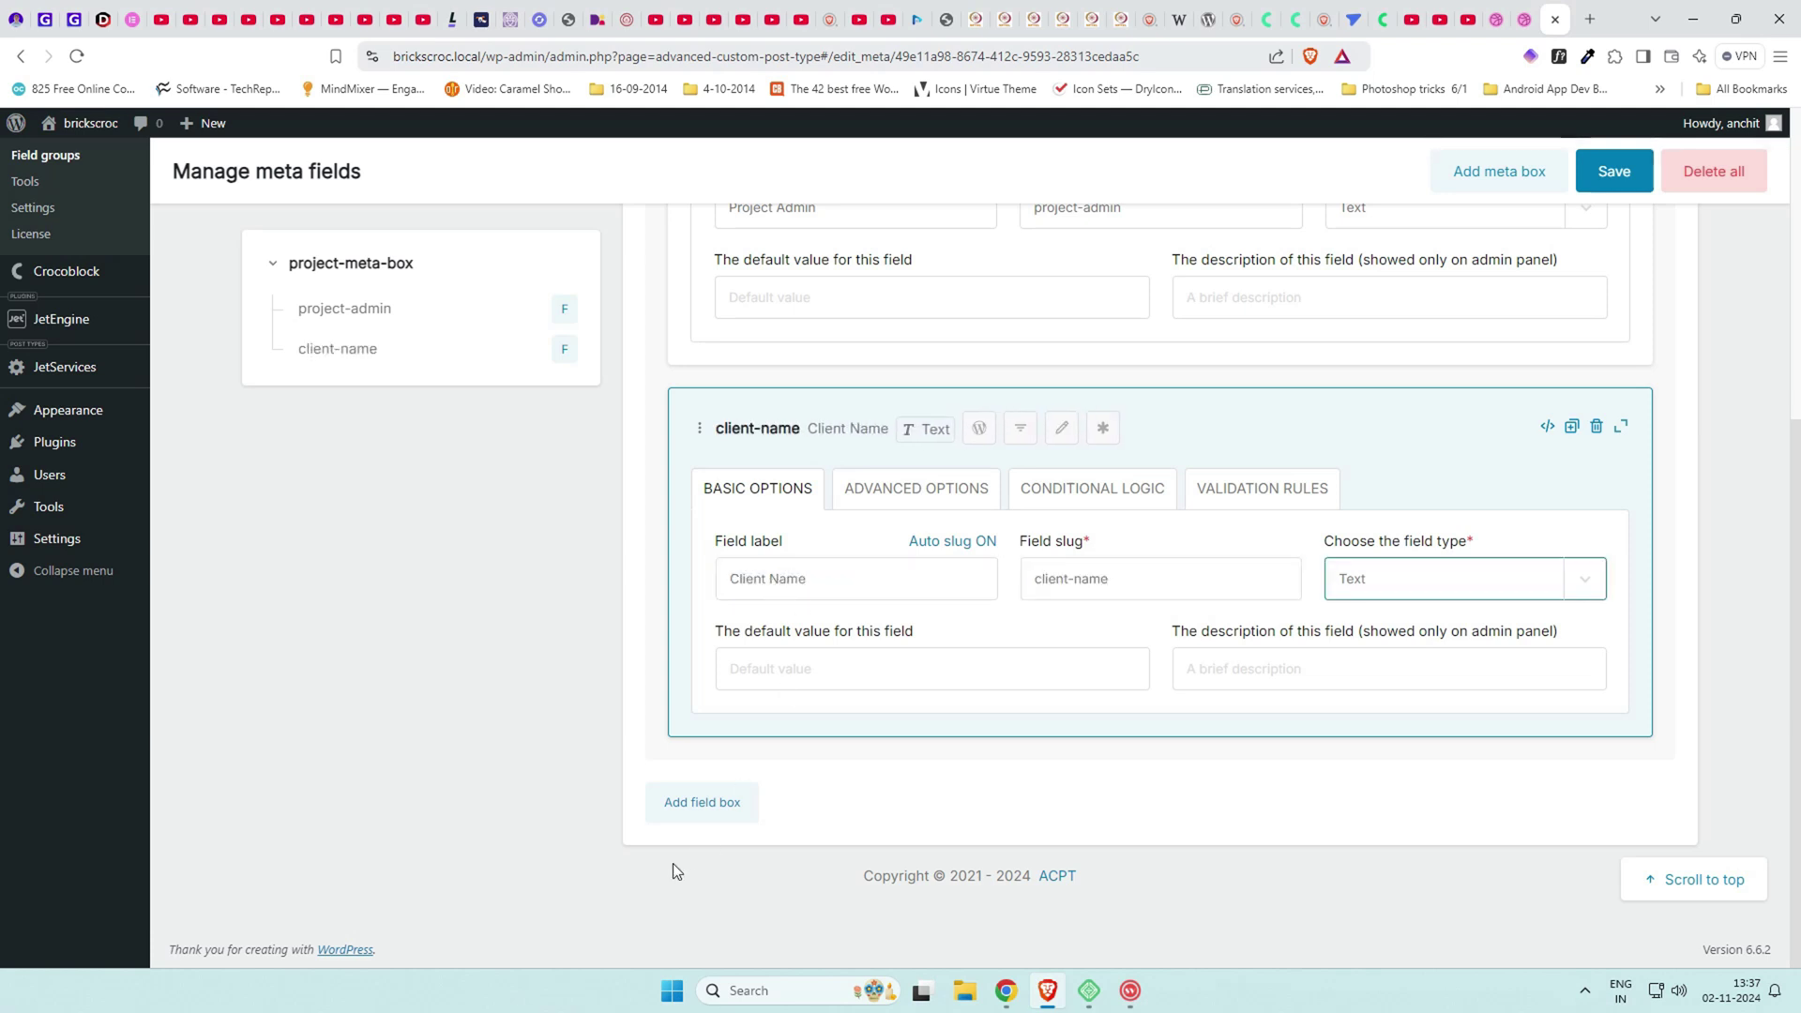
# Add an Expected Duration field of Number type.
pyautogui.click(692, 803)
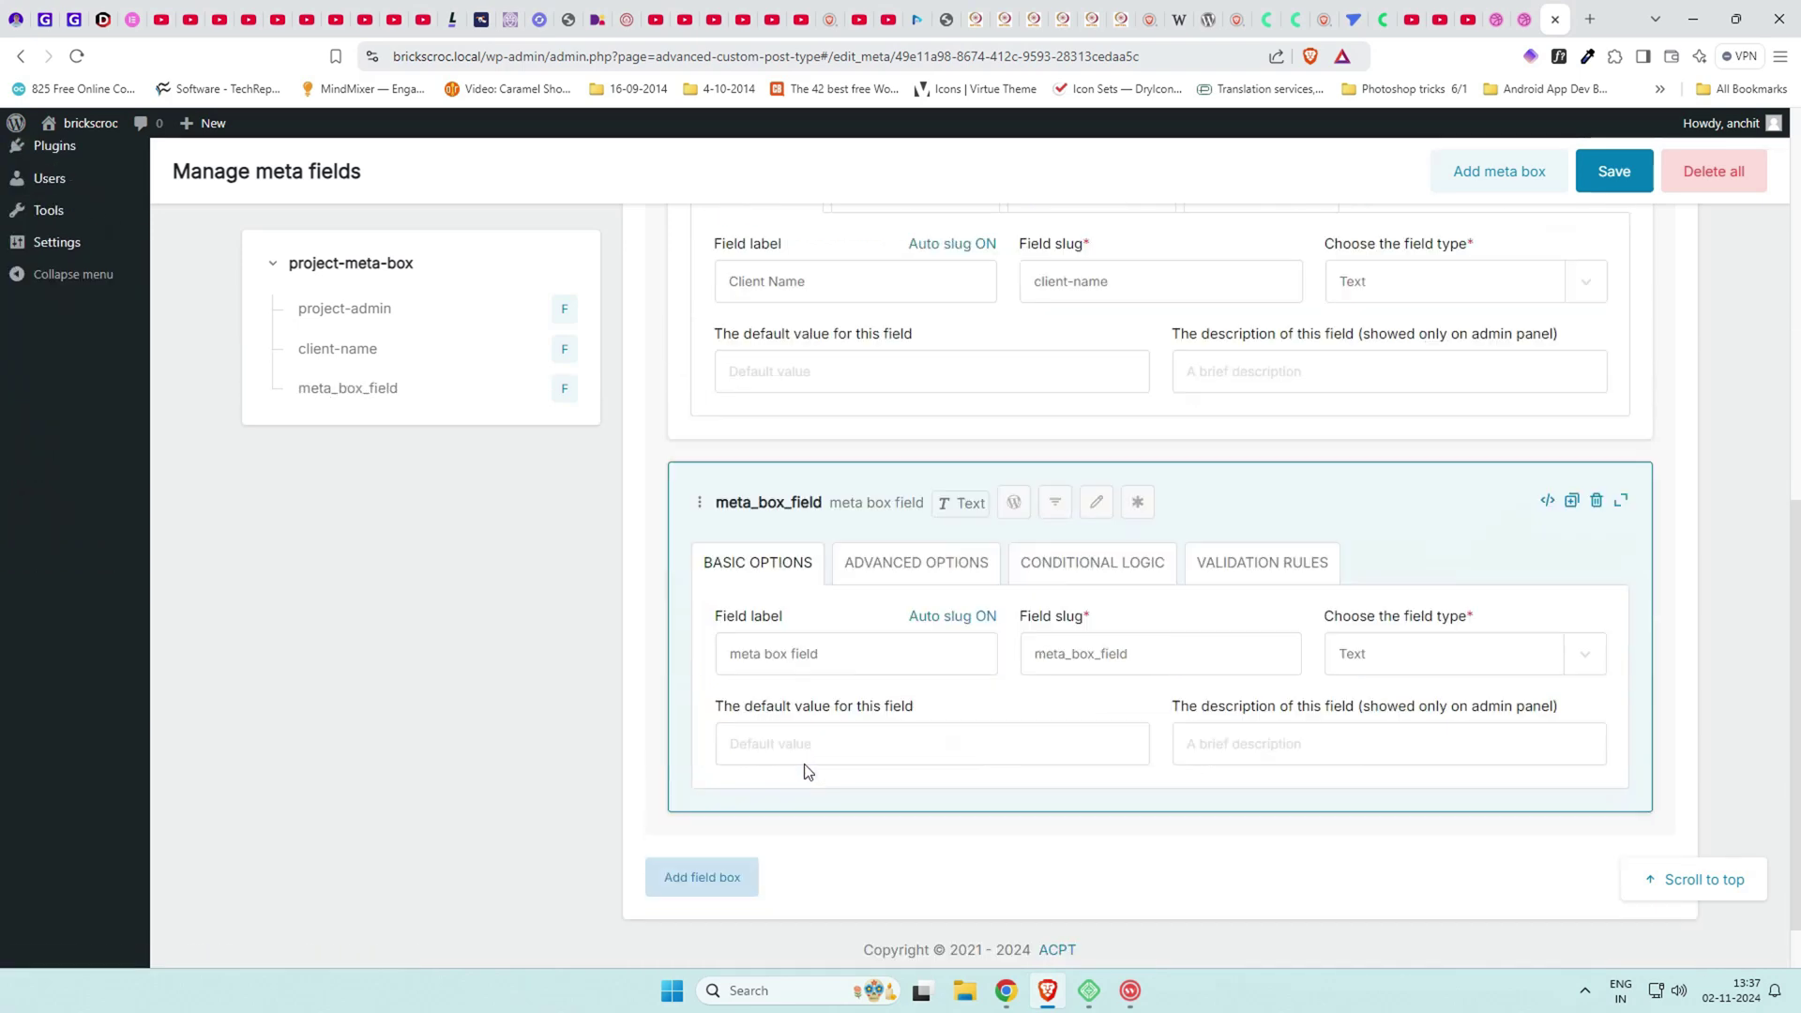
pyautogui.click(807, 601)
pyautogui.write('DUration')
pyautogui.press('BackSpace')
pyautogui.write('uExpected')
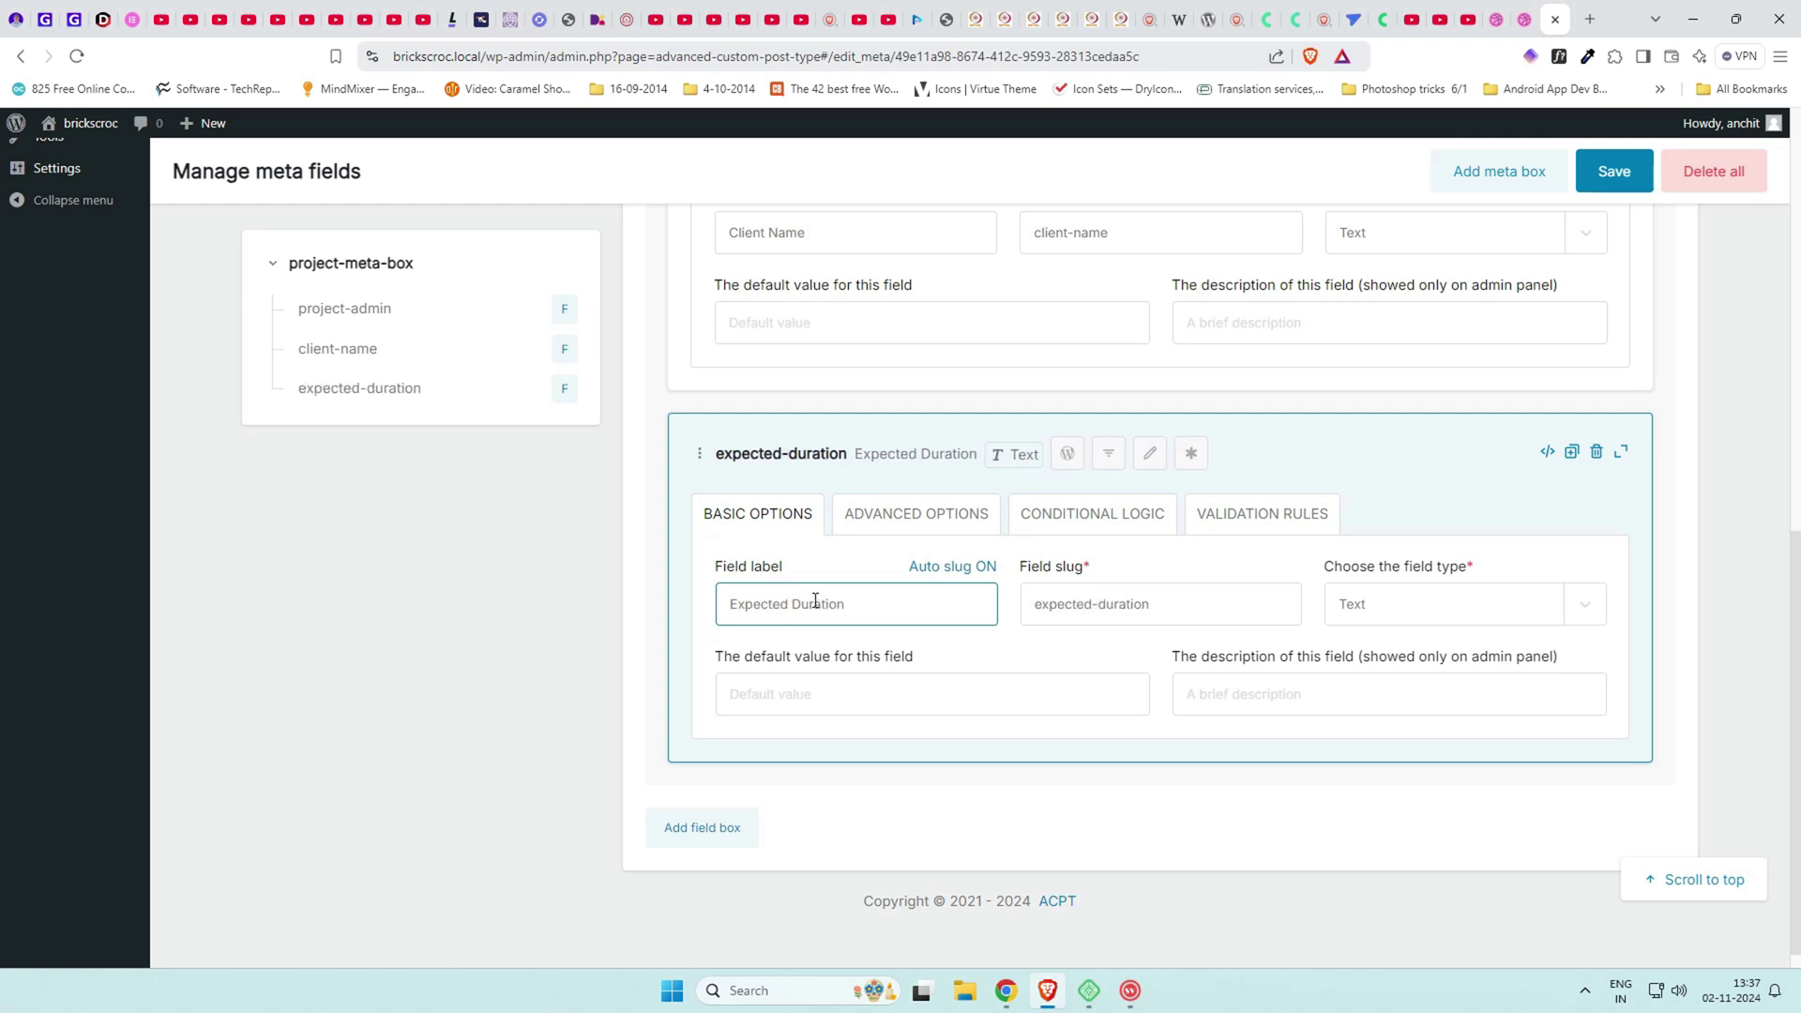
pyautogui.click(1578, 606)
pyautogui.click(1443, 145)
pyautogui.click(1557, 603)
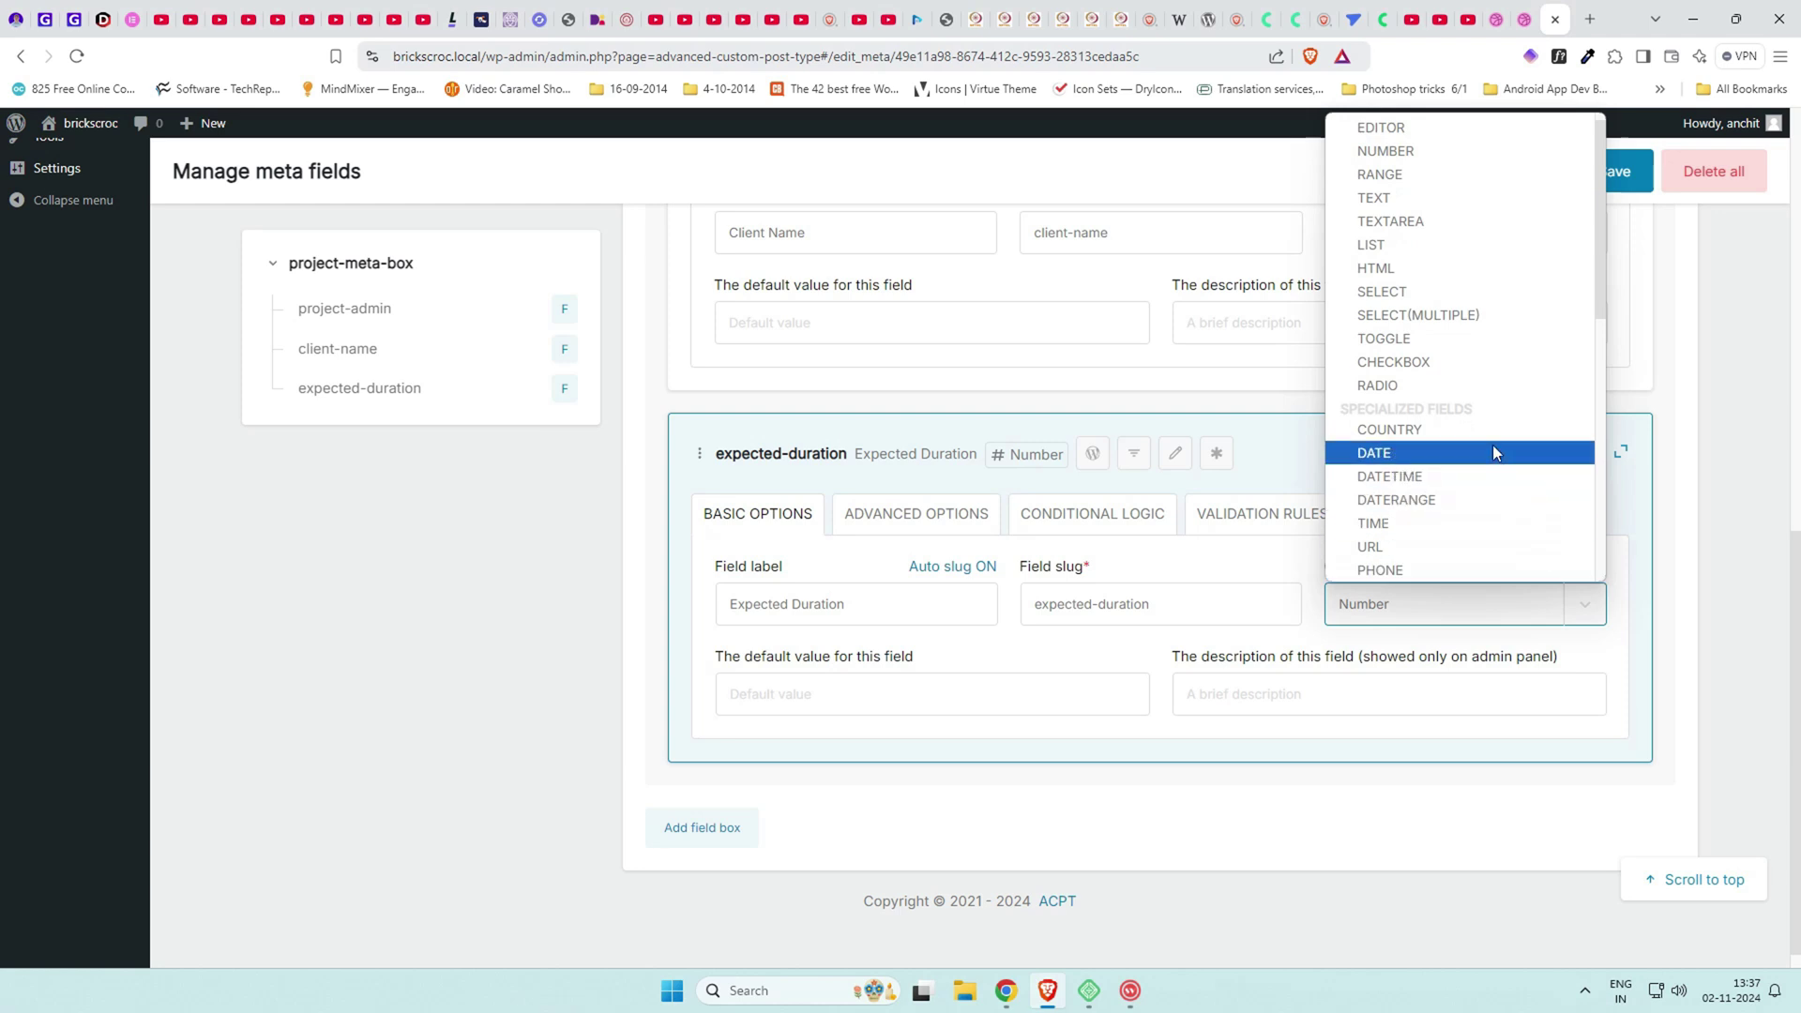
pyautogui.scroll(-2, 1492, 451)
pyautogui.scroll(-2, 1492, 457)
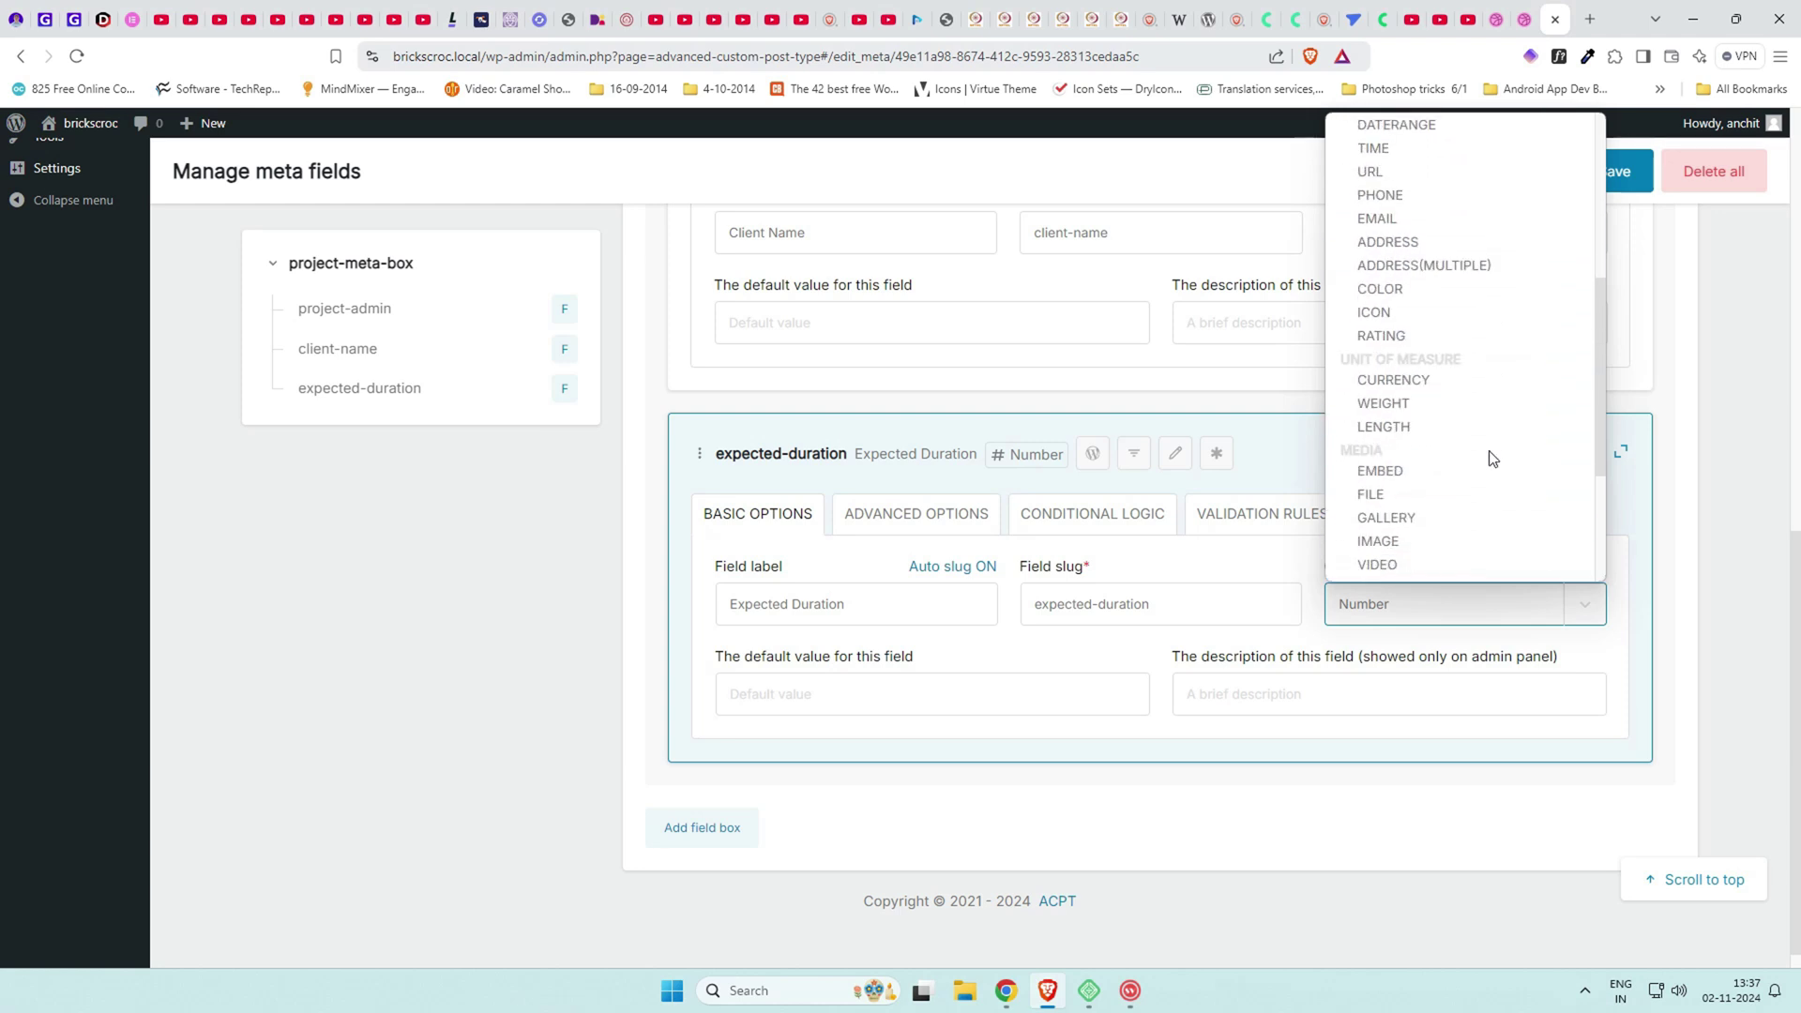
pyautogui.scroll(-3, 1492, 458)
pyautogui.scroll(8, 1492, 456)
pyautogui.click(1407, 164)
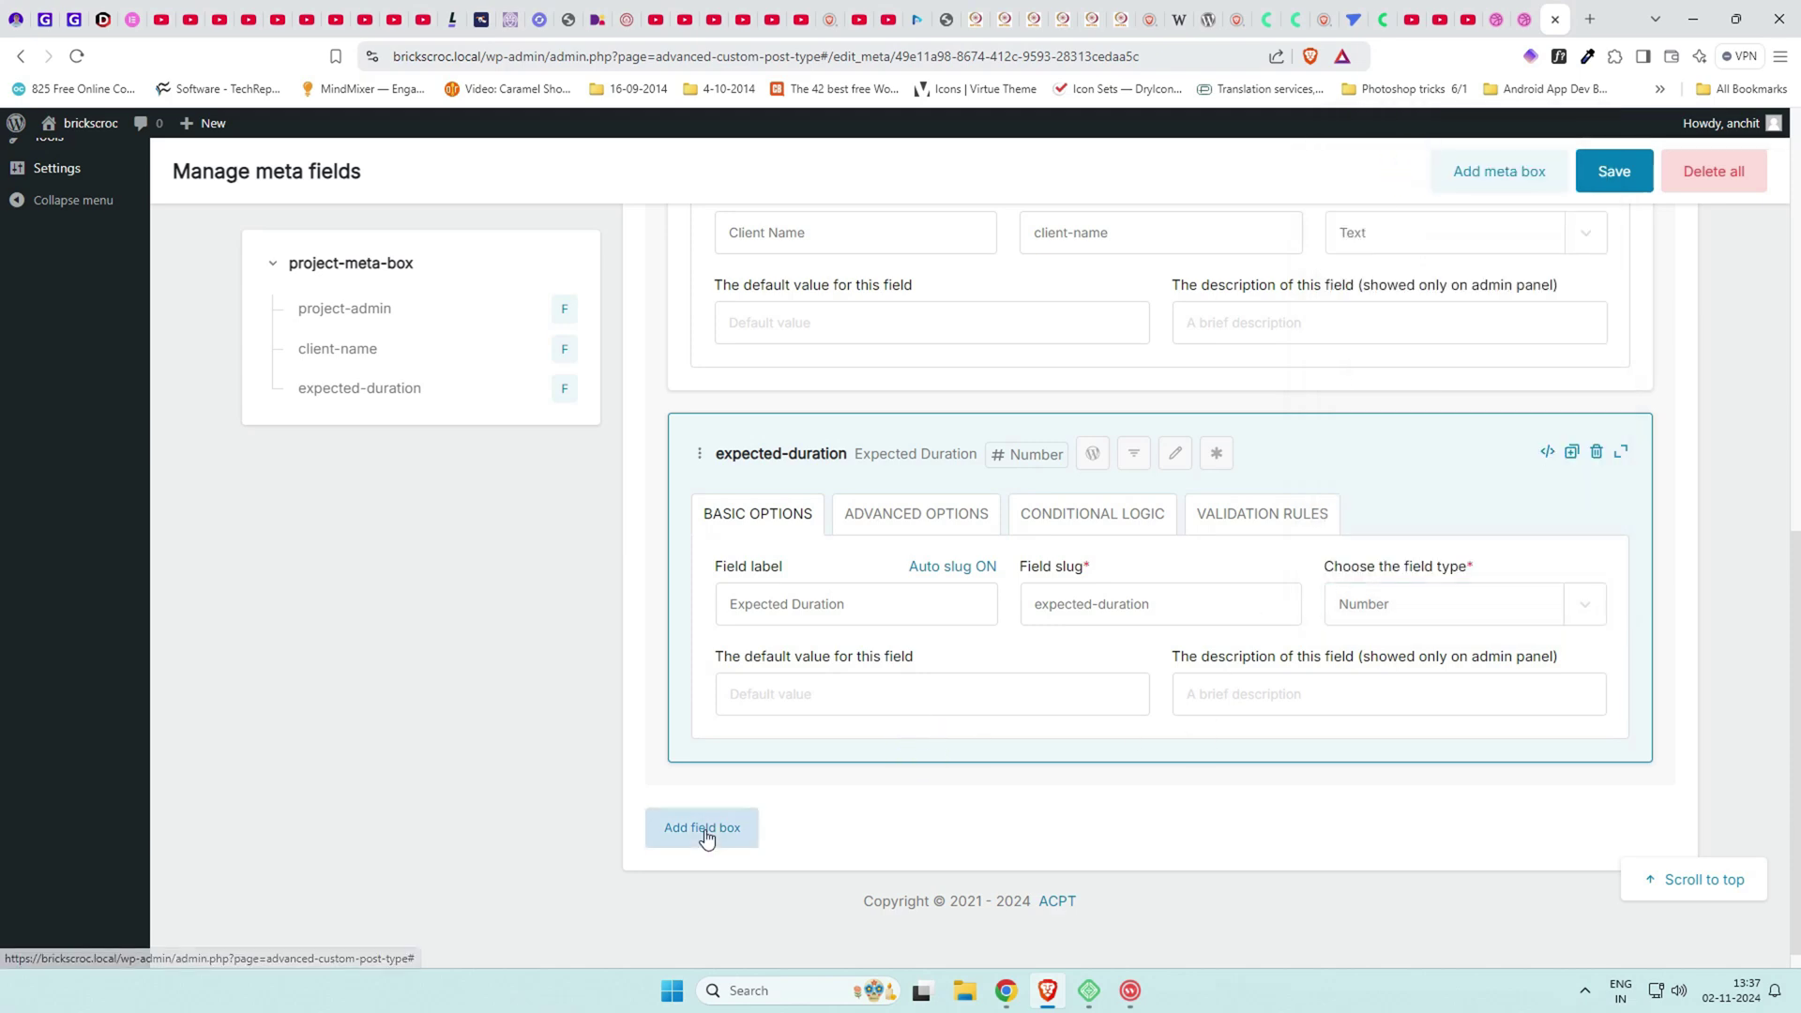
# Set Expected Duration's text after input to 'months' and save the fields.
pyautogui.click(906, 514)
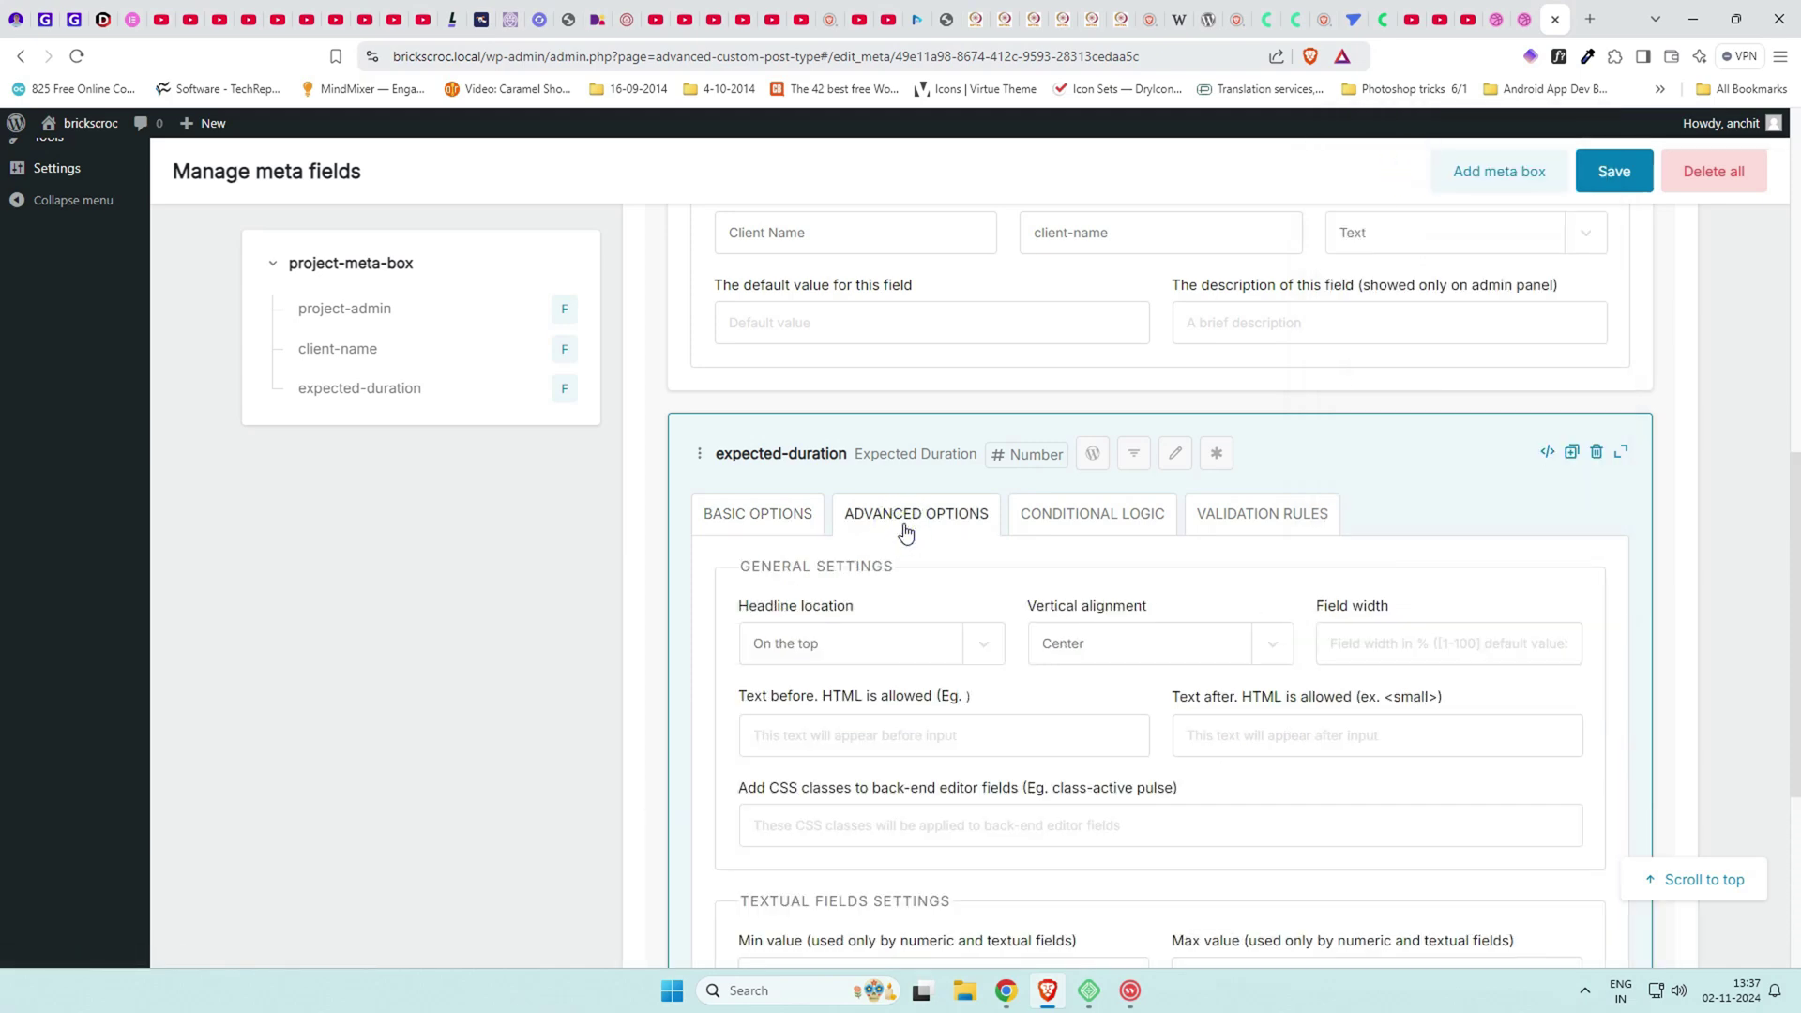
pyautogui.scroll(-3, 943, 653)
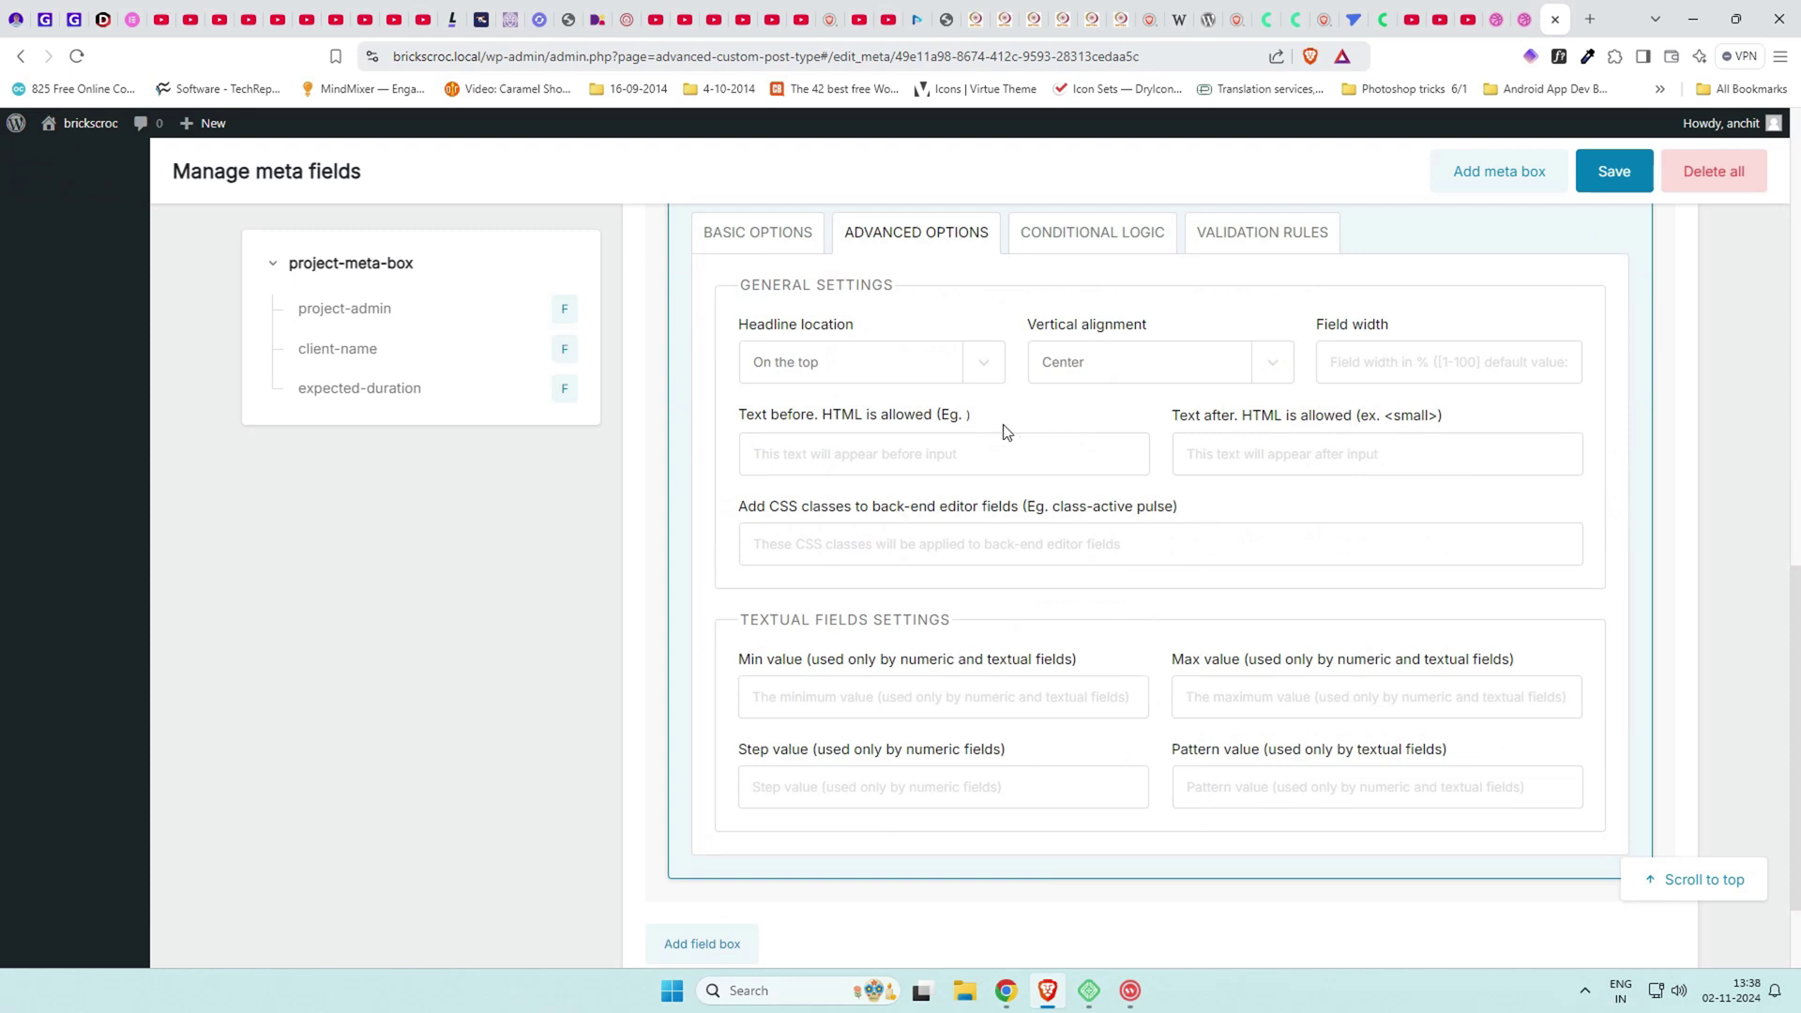
pyautogui.scroll(1, 1002, 439)
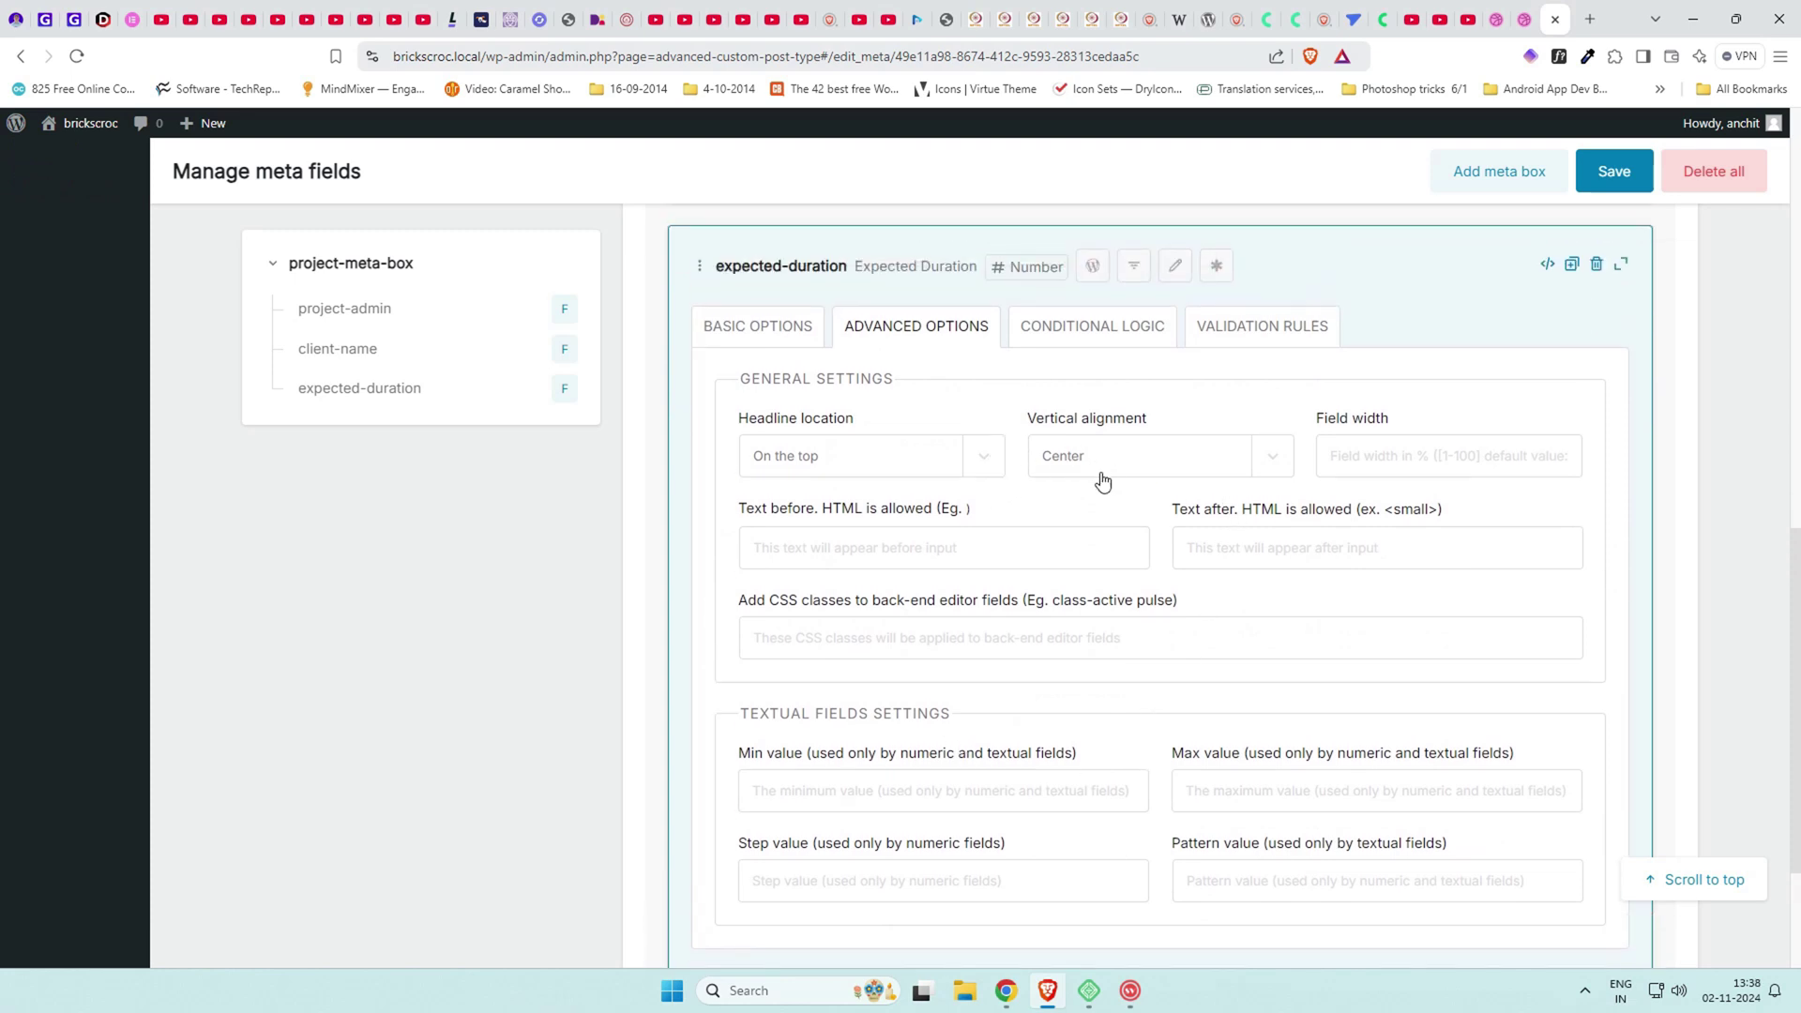
pyautogui.click(890, 544)
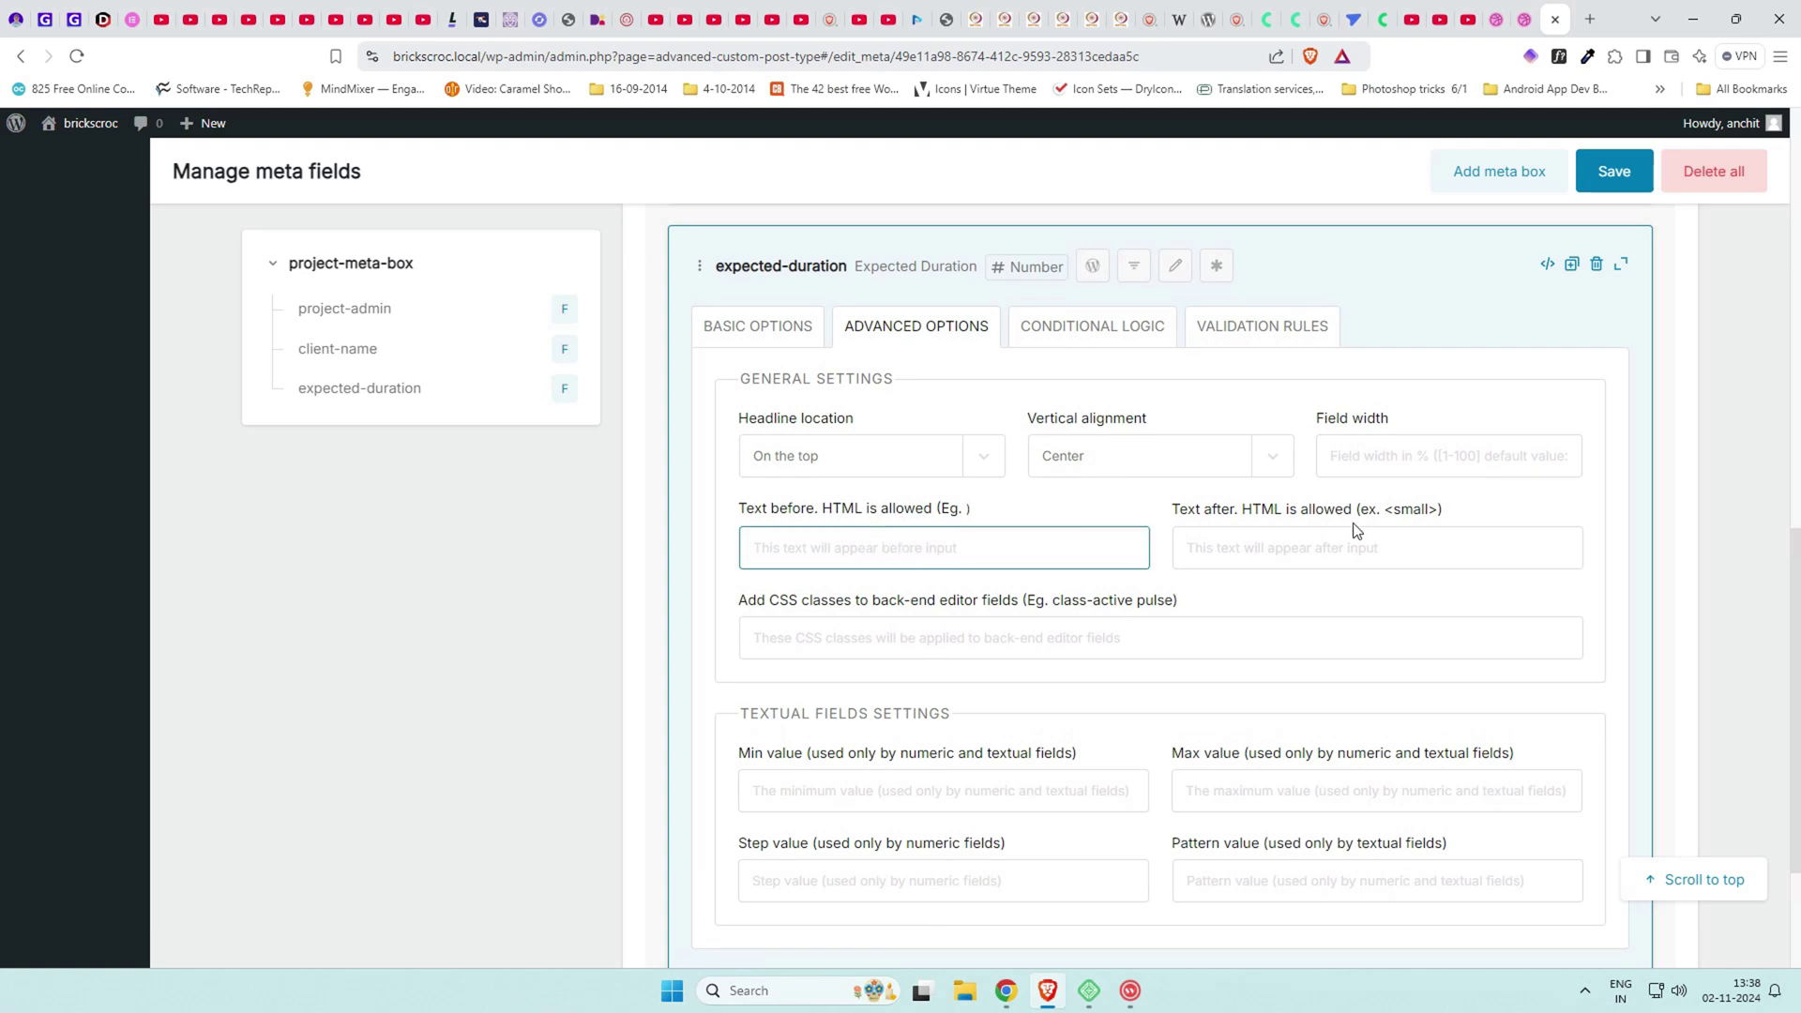
pyautogui.click(1271, 550)
pyautogui.write('months')
pyautogui.click(1606, 184)
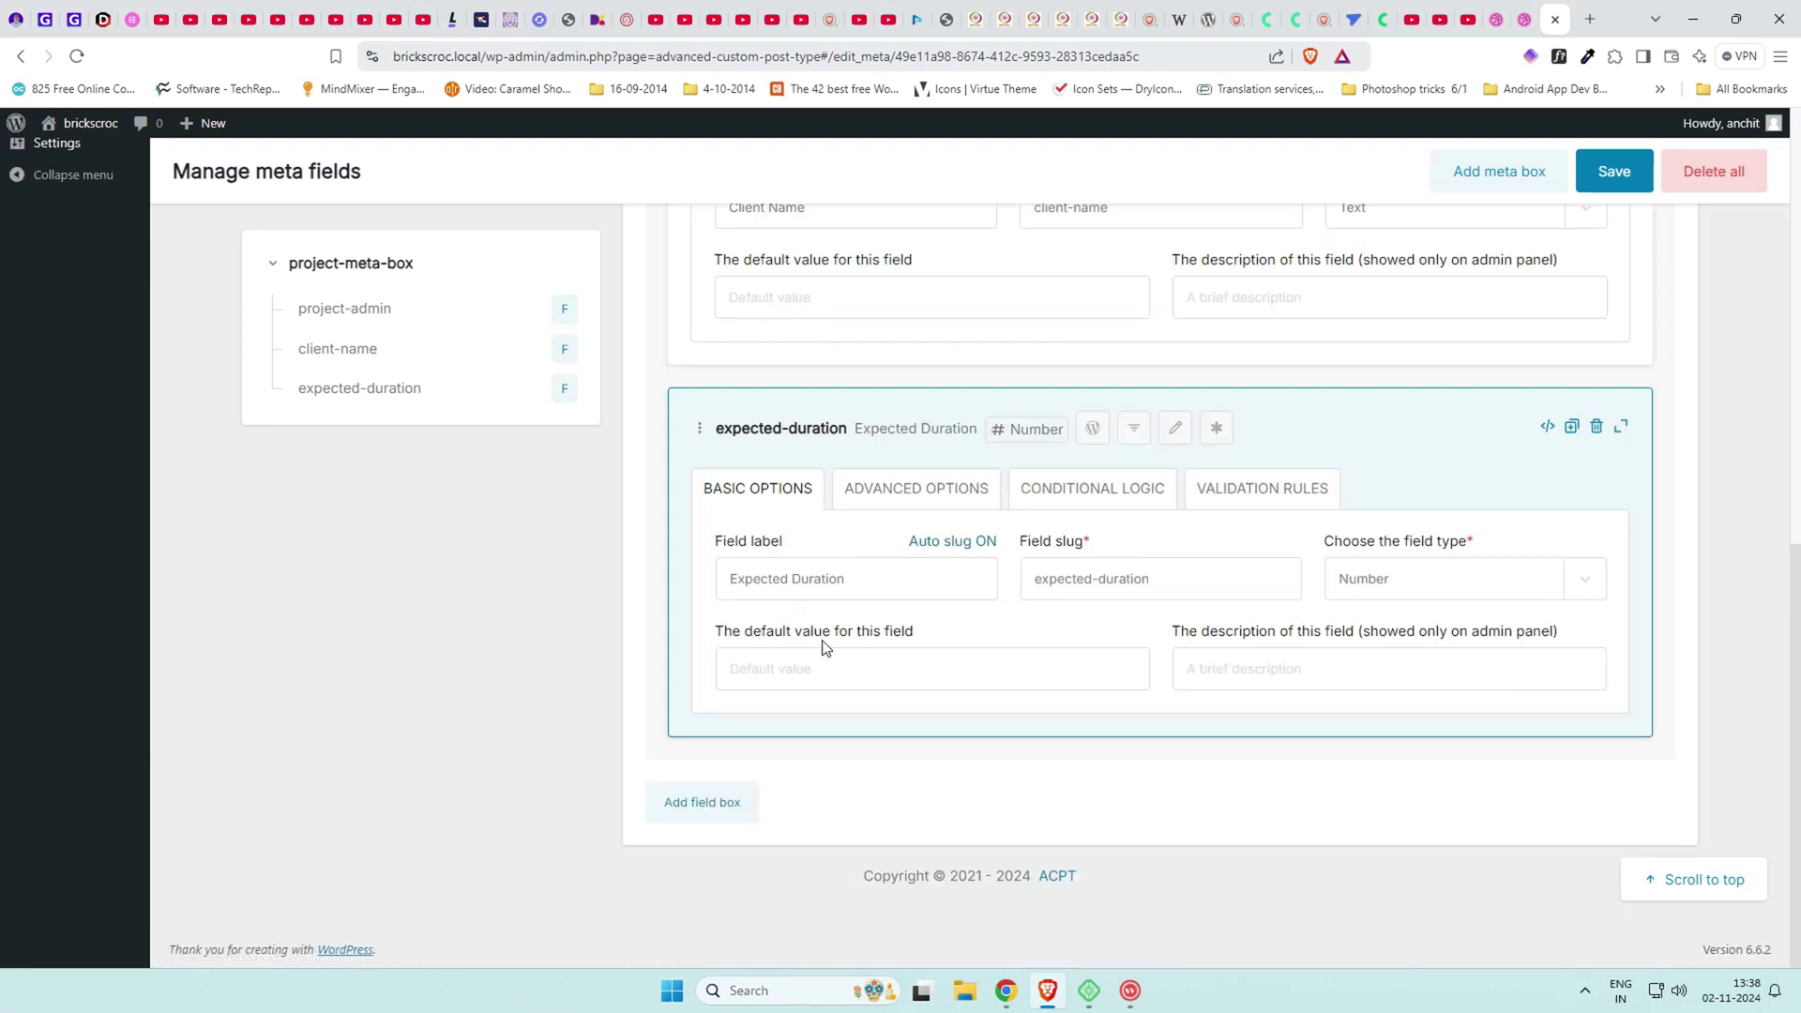
# Add a Budget field of Number type.
pyautogui.click(718, 833)
pyautogui.click(791, 577)
pyautogui.write('Budget')
pyautogui.press('Home')
pyautogui.write('Expected')
pyautogui.press('BackSpace')
pyautogui.press('BackSpace')
pyautogui.press('BackSpace')
pyautogui.press('BackSpace')
pyautogui.press('BackSpace')
pyautogui.press('BackSpace')
pyautogui.press('BackSpace')
pyautogui.press('BackSpace')
pyautogui.press('BackSpace')
pyautogui.click(1410, 593)
pyautogui.click(1398, 144)
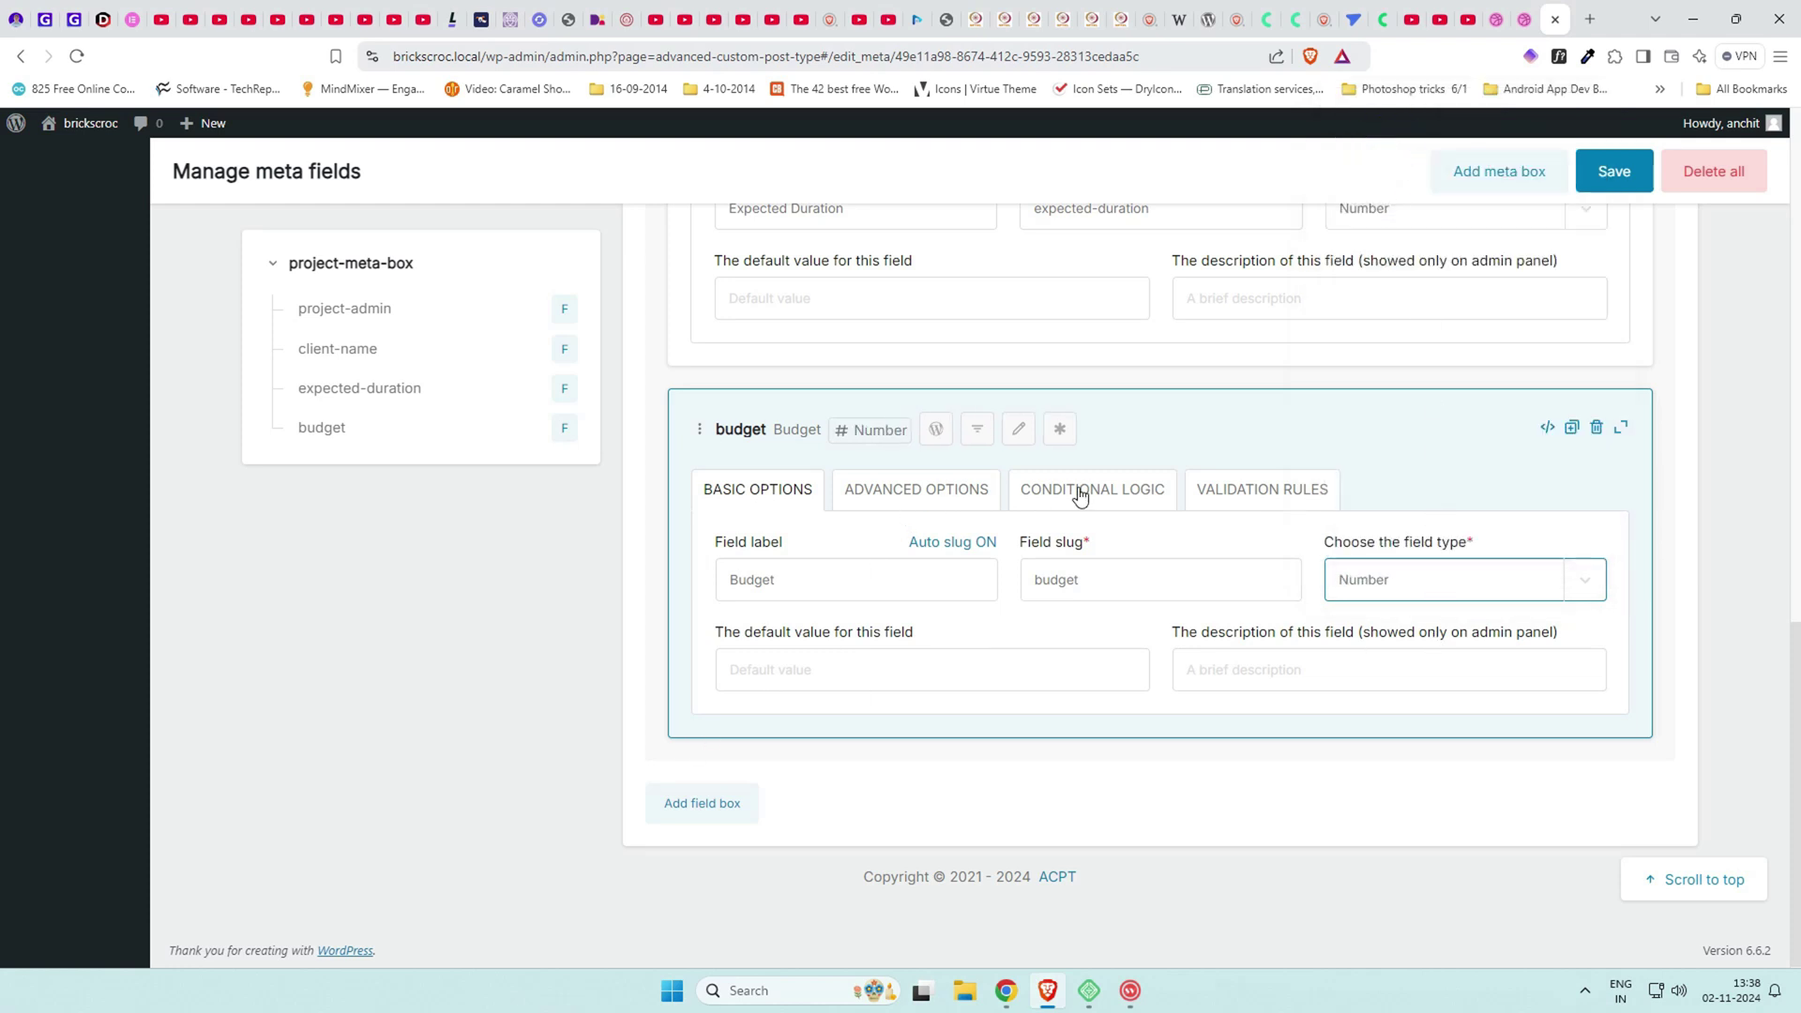
# Set the Budget field's text before input to '$'.
pyautogui.click(899, 492)
pyautogui.scroll(-2, 938, 581)
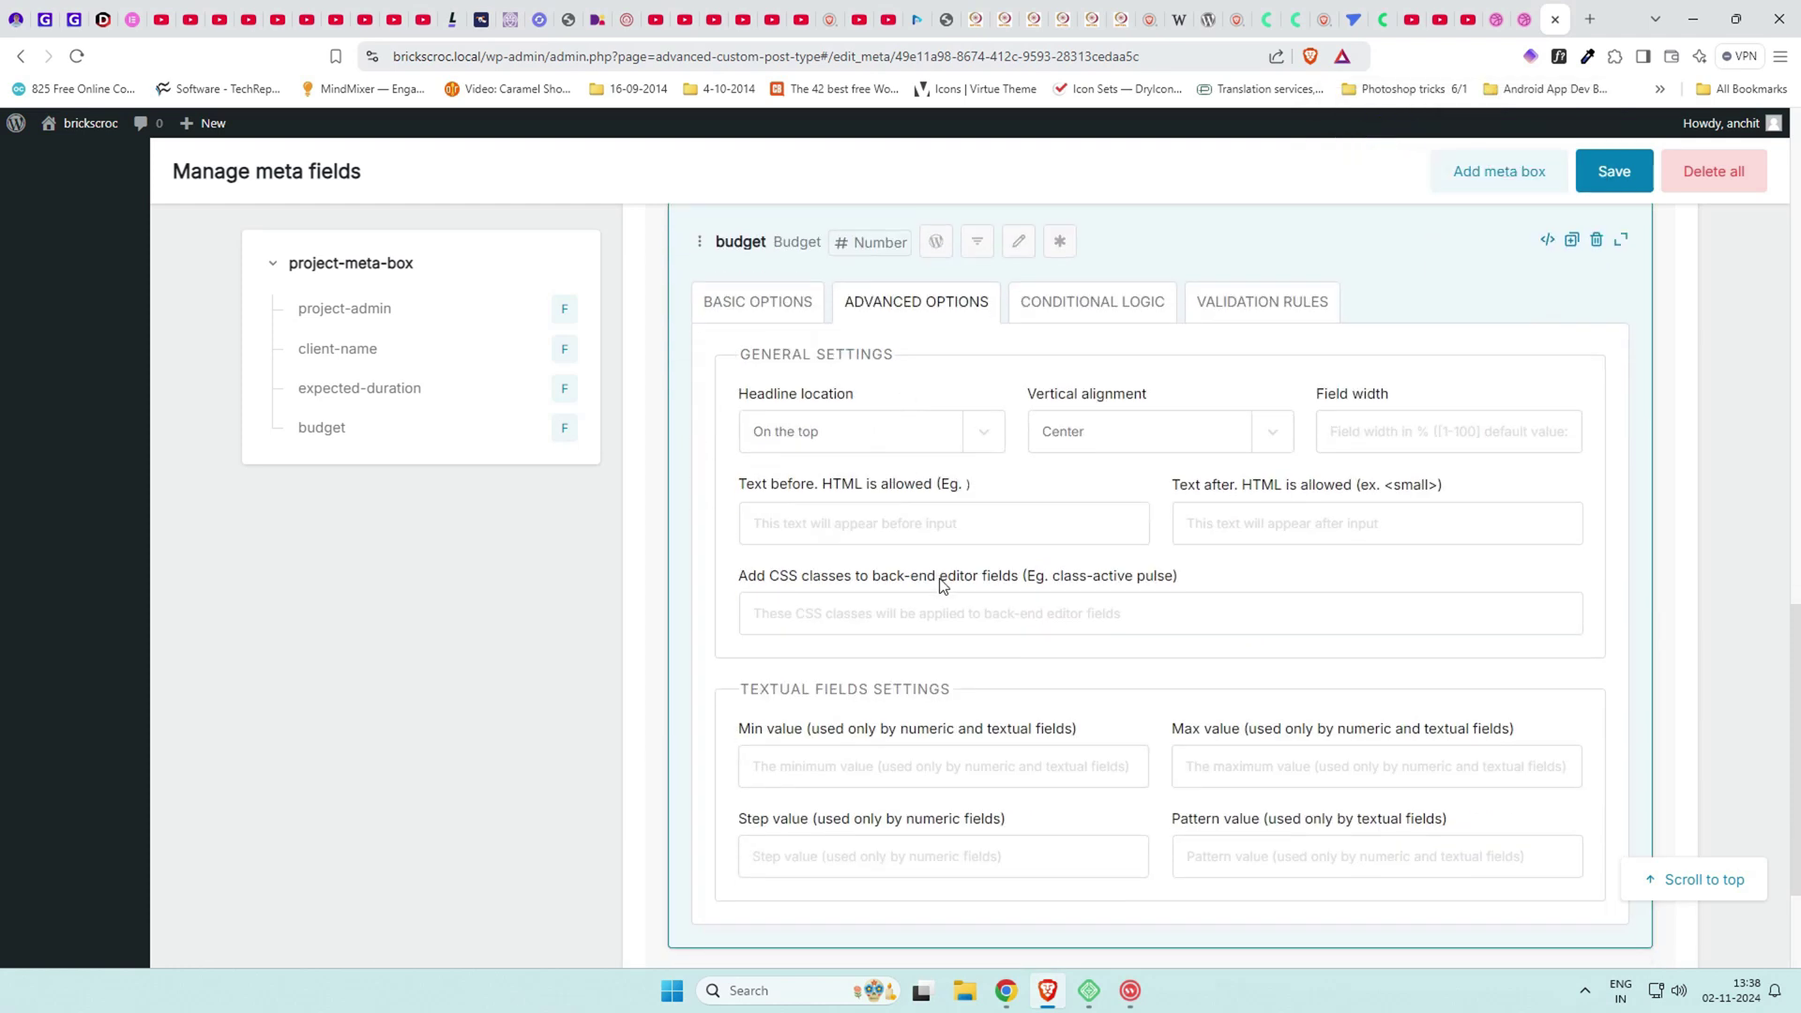
pyautogui.click(871, 528)
pyautogui.write('$')
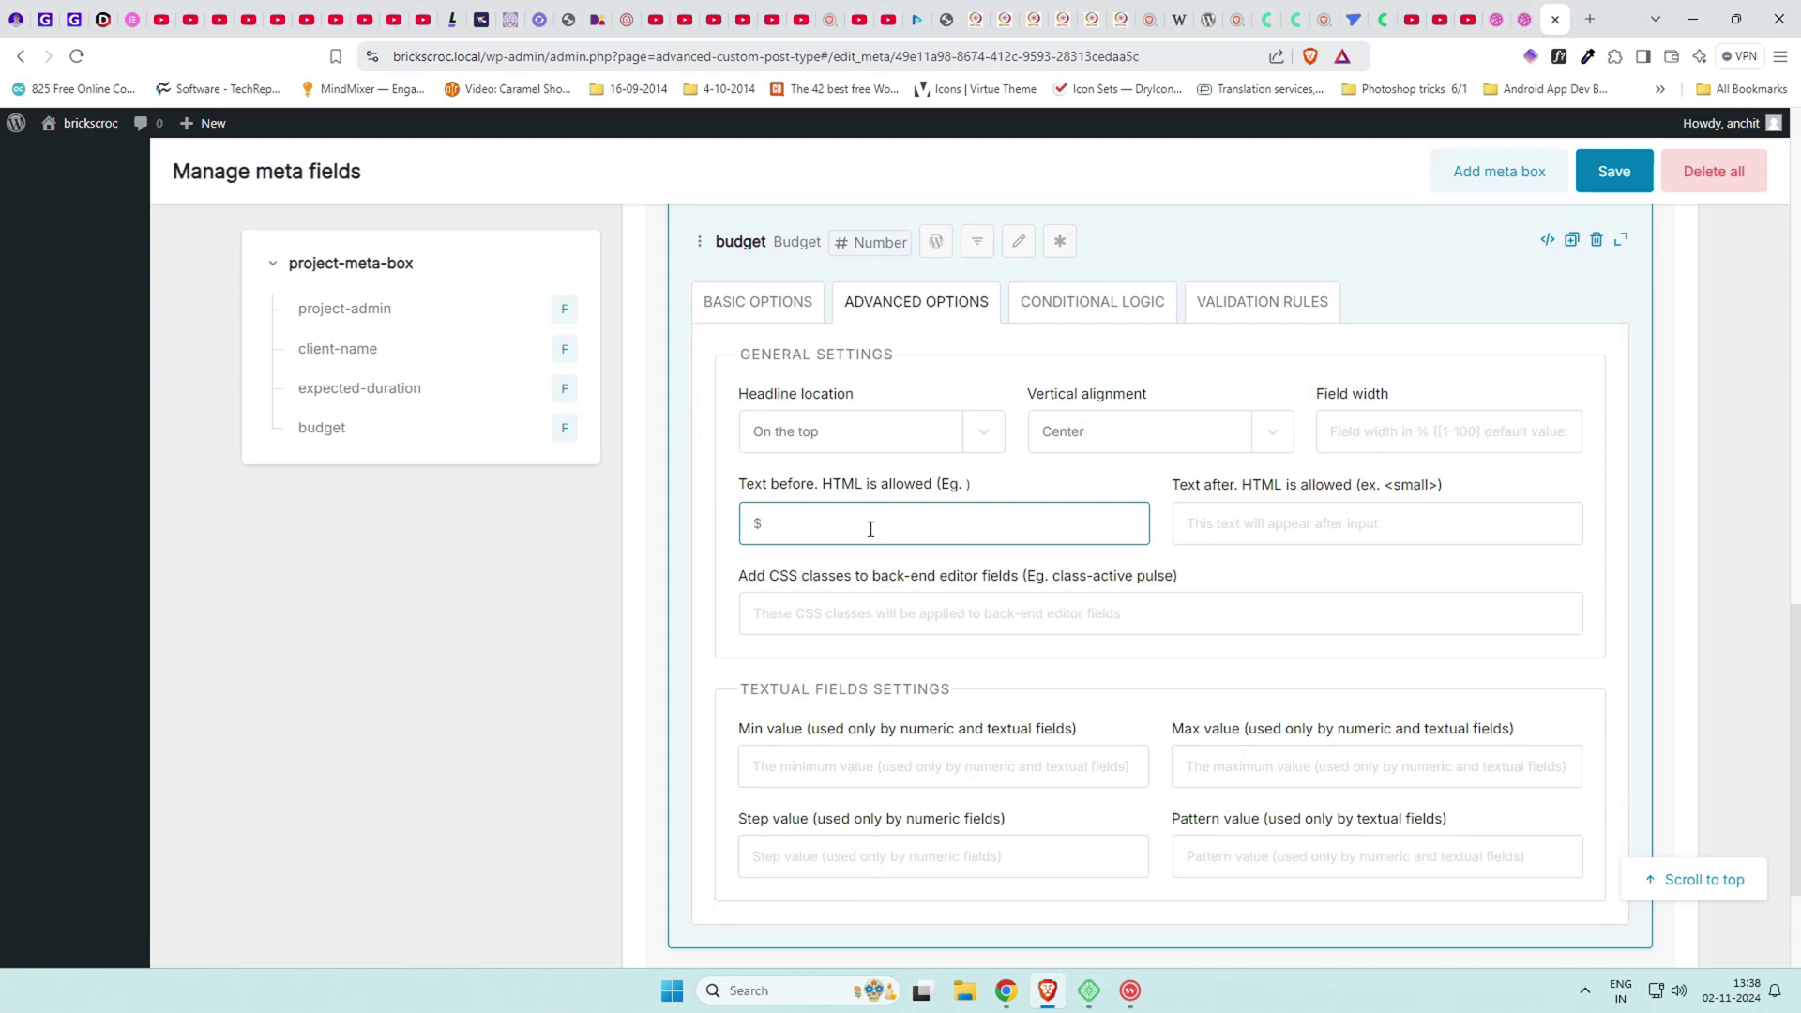
pyautogui.click(782, 286)
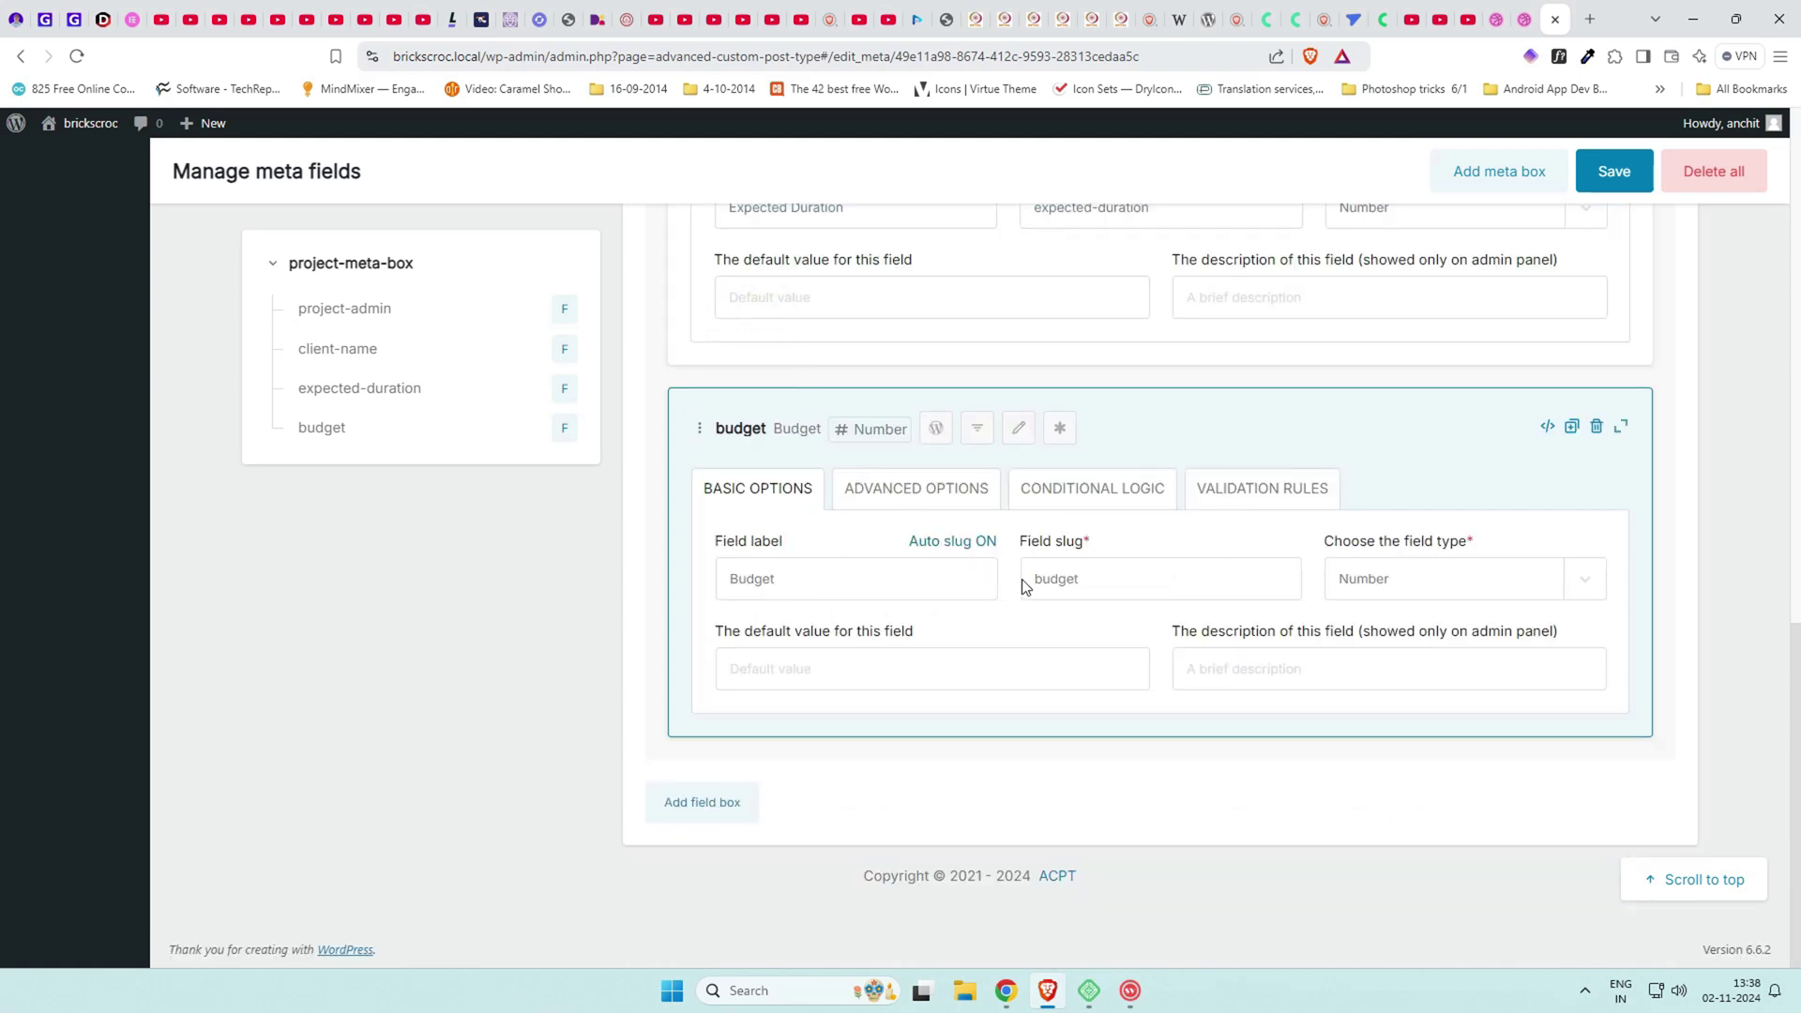
# Add a Project Priority field of Rating type.
pyautogui.click(695, 804)
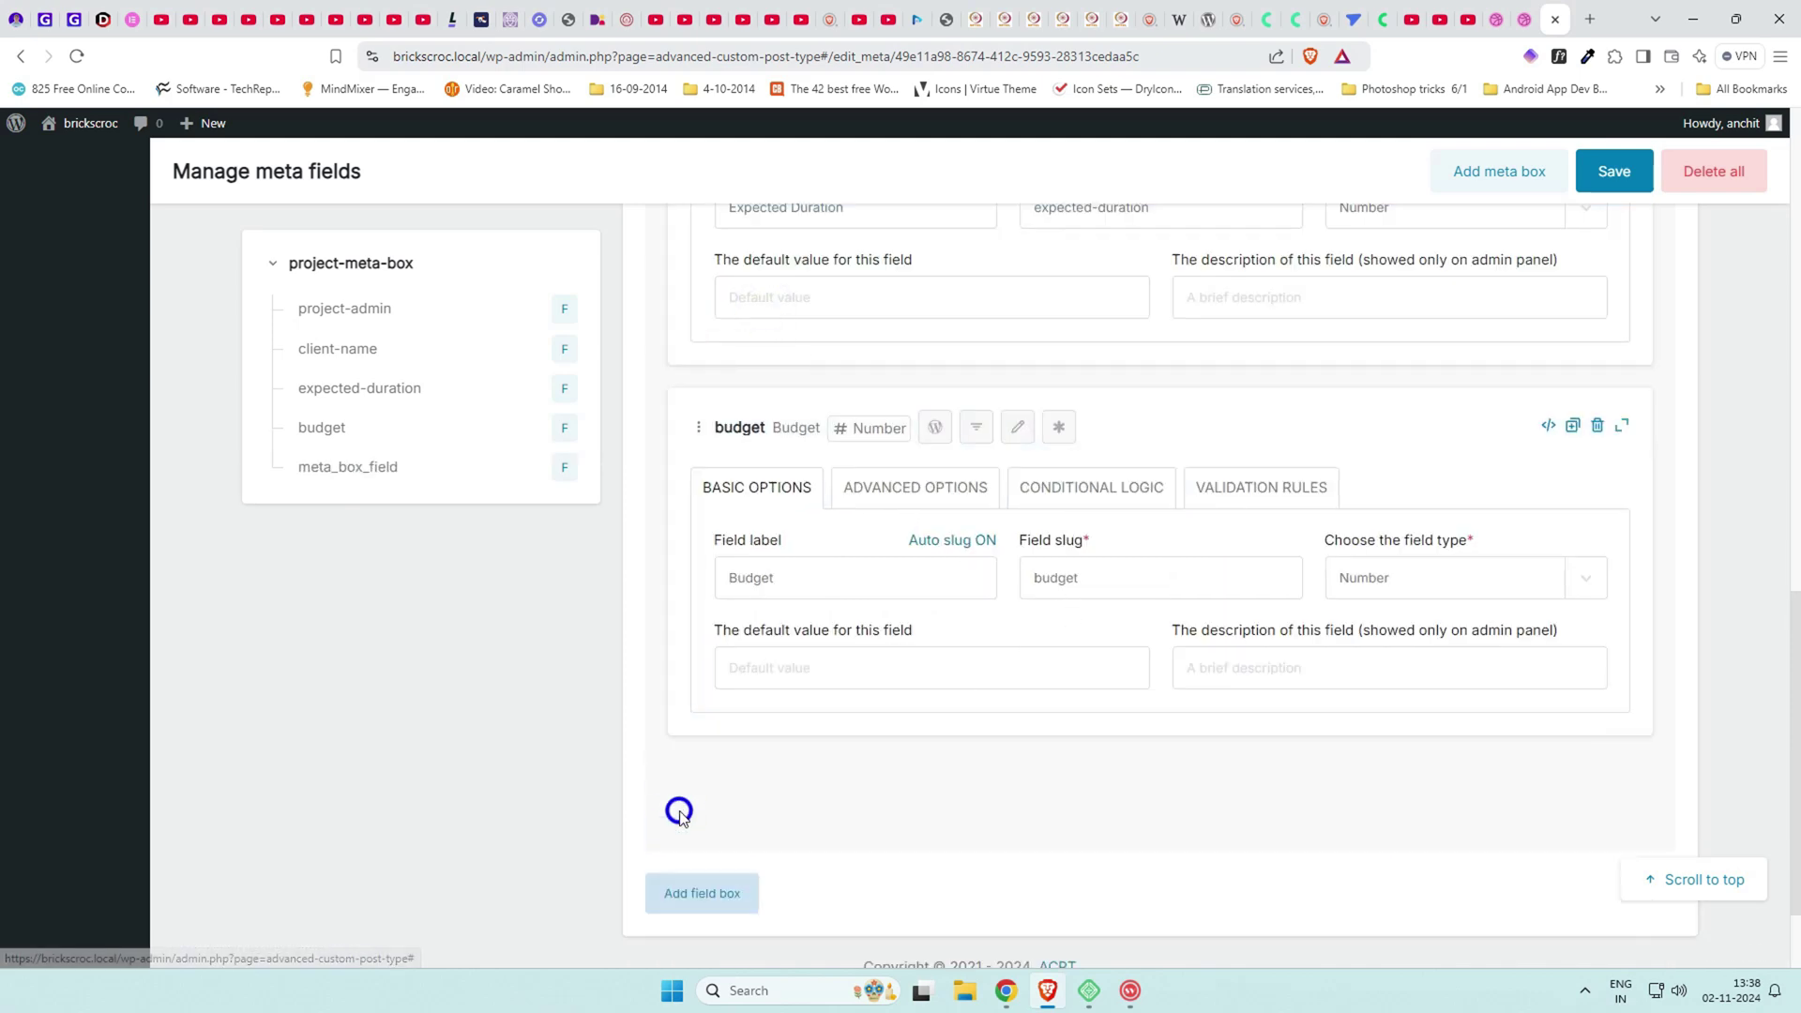
pyautogui.click(827, 587)
pyautogui.hotkey('ctrl', 'a')
pyautogui.press('BackSpace')
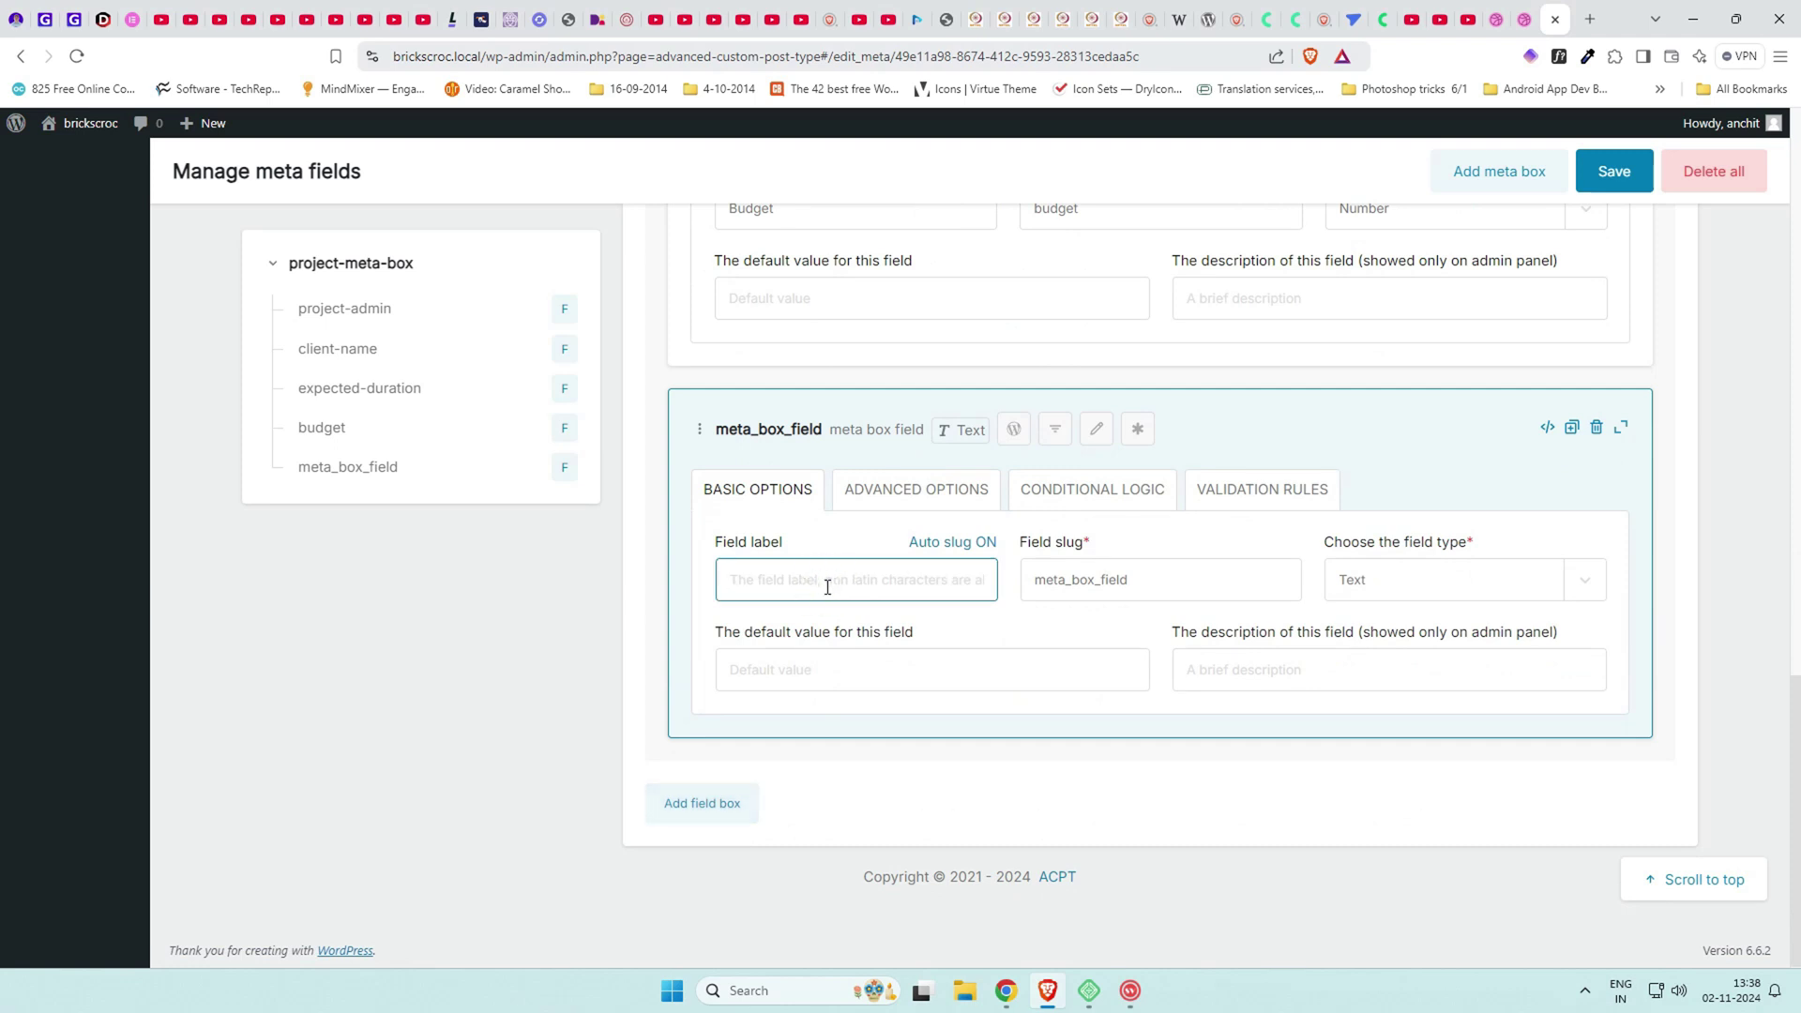
pyautogui.write('Project ')
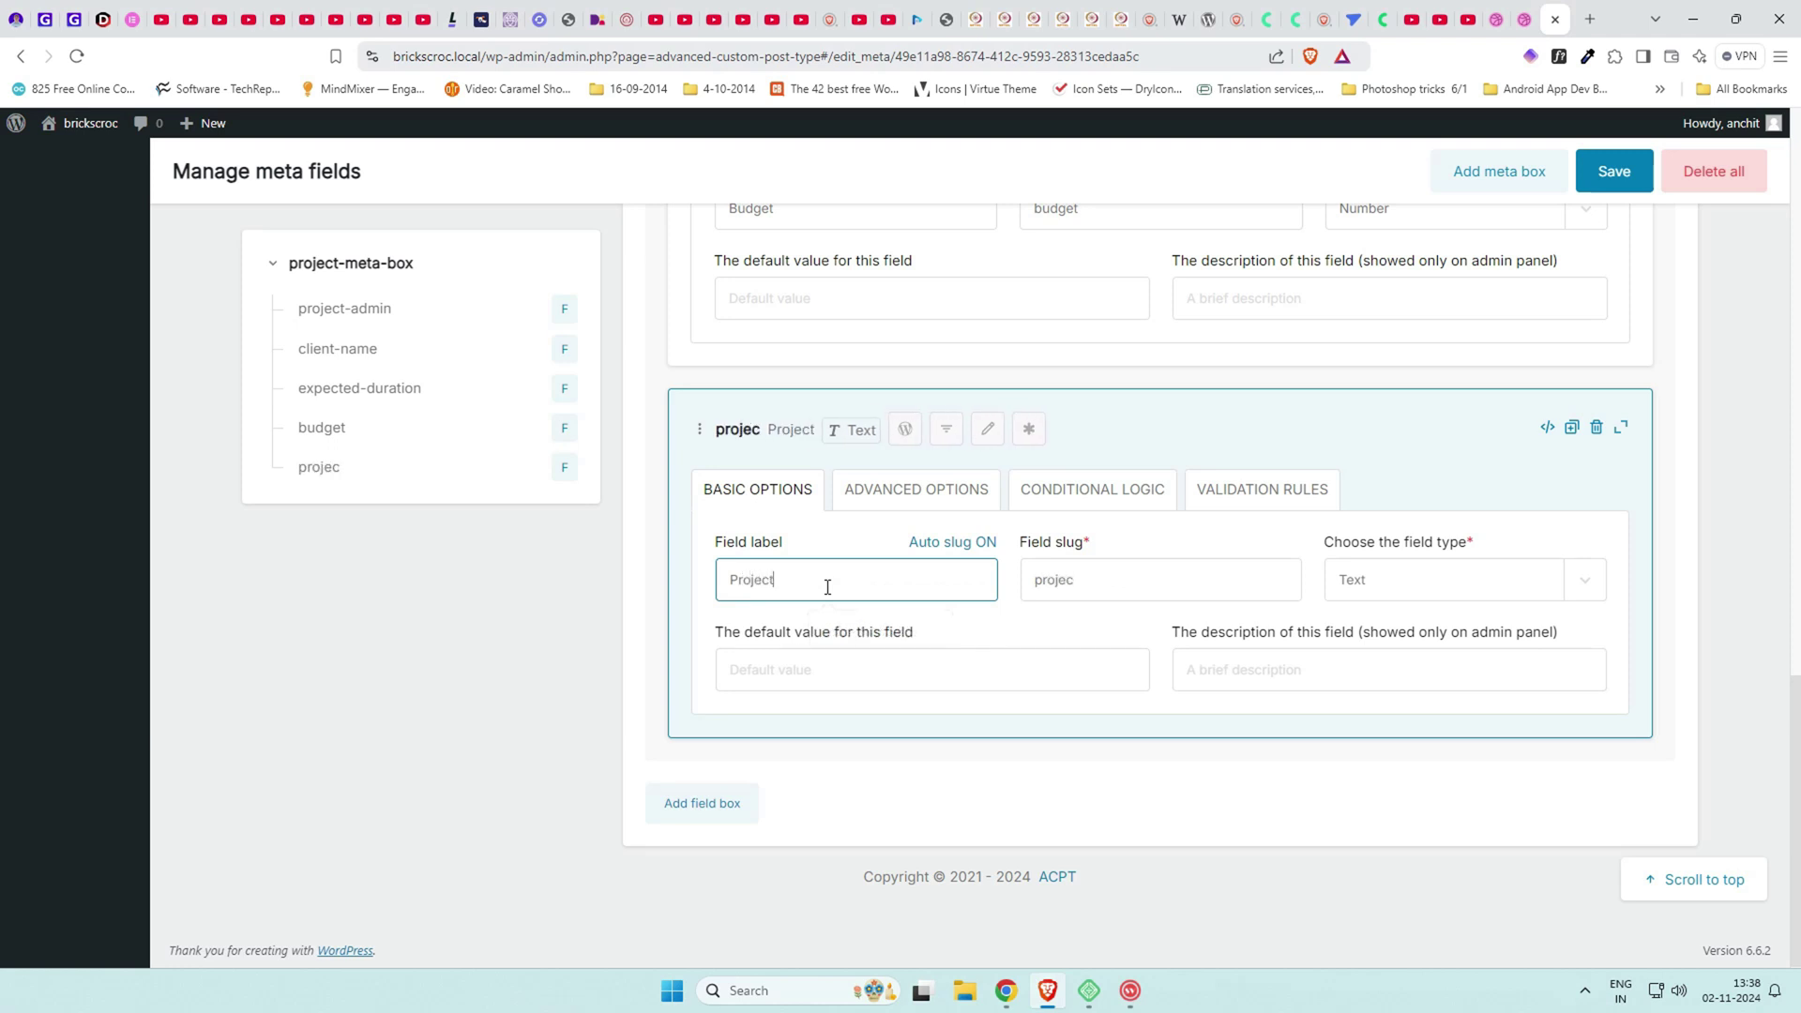
pyautogui.write('Priority')
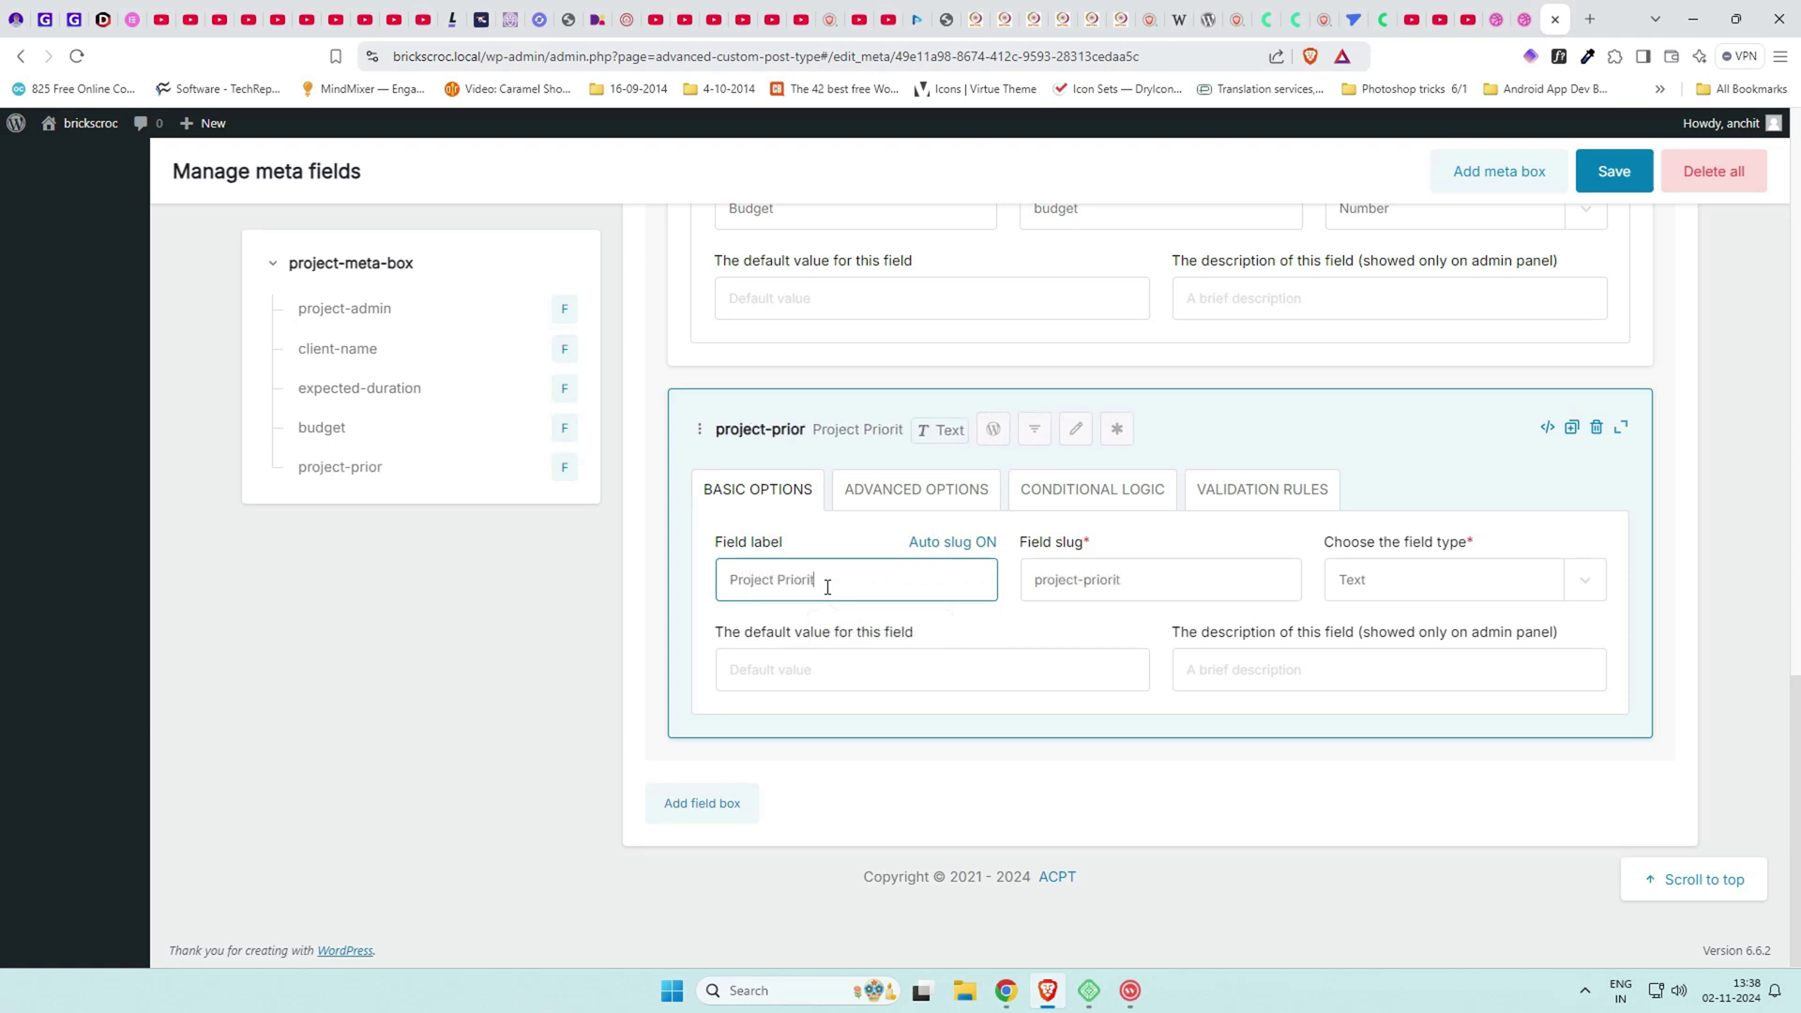
pyautogui.click(1427, 578)
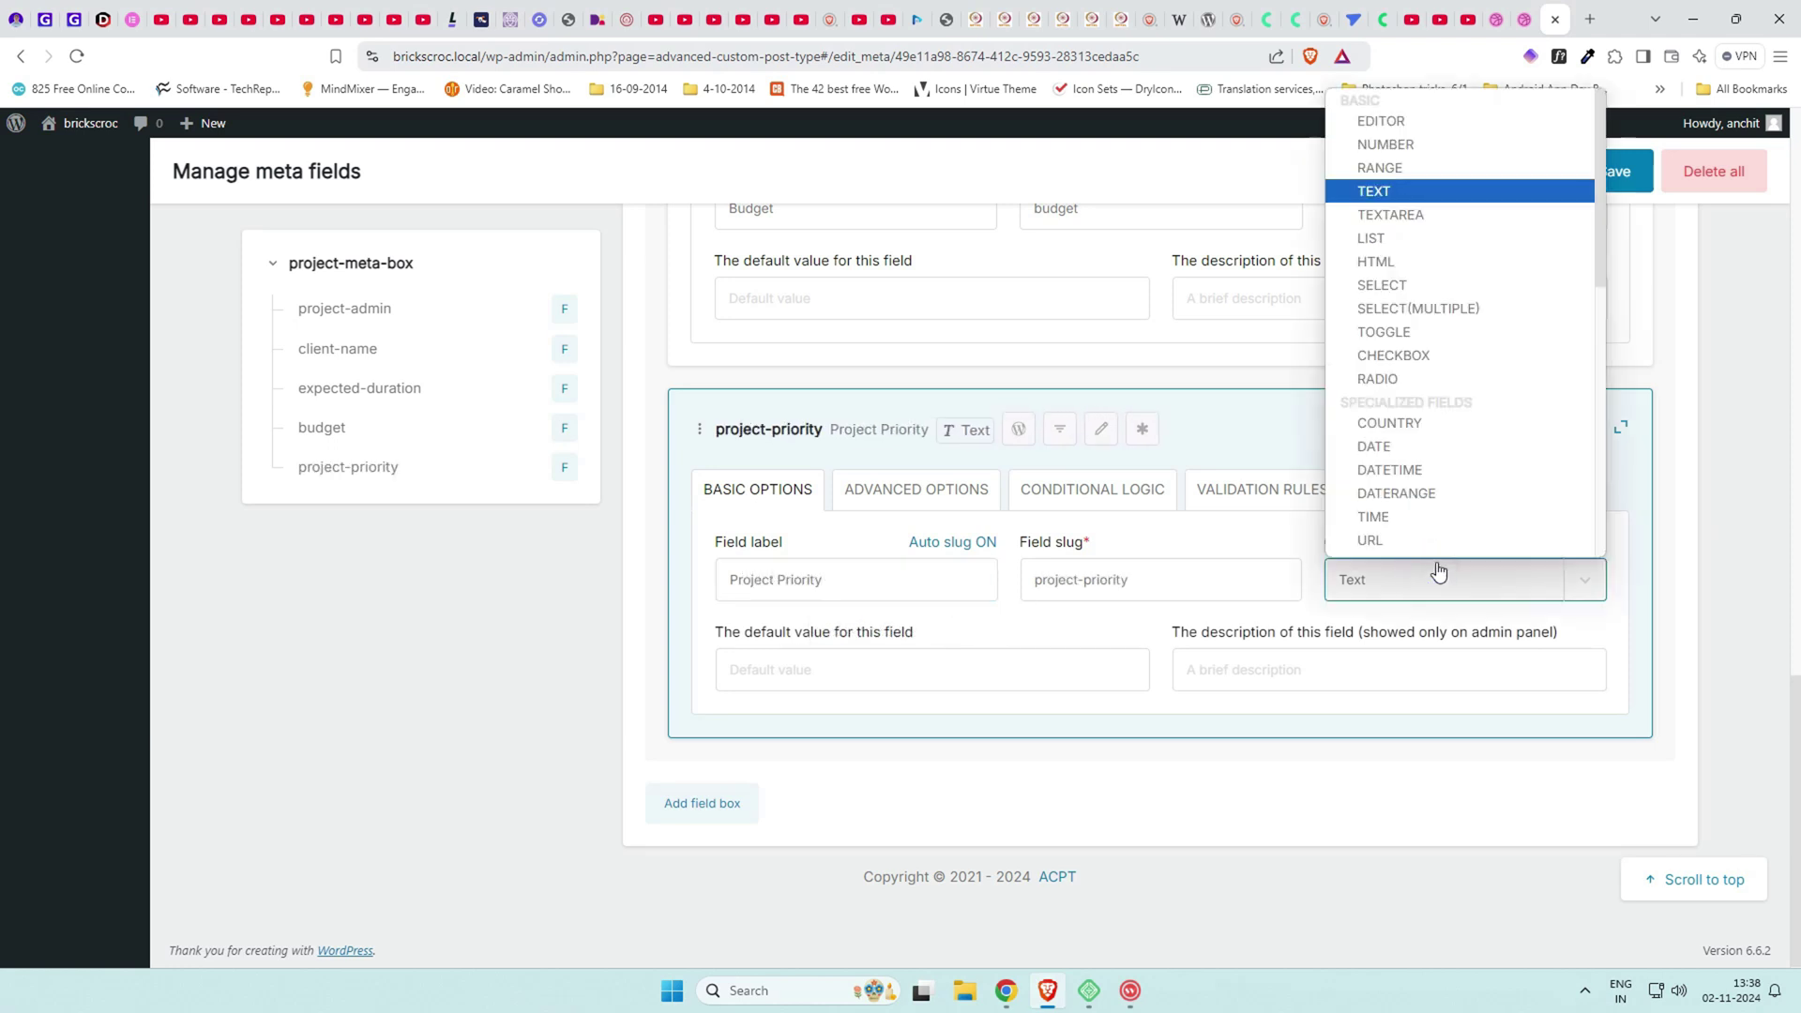
pyautogui.scroll(-4, 1425, 382)
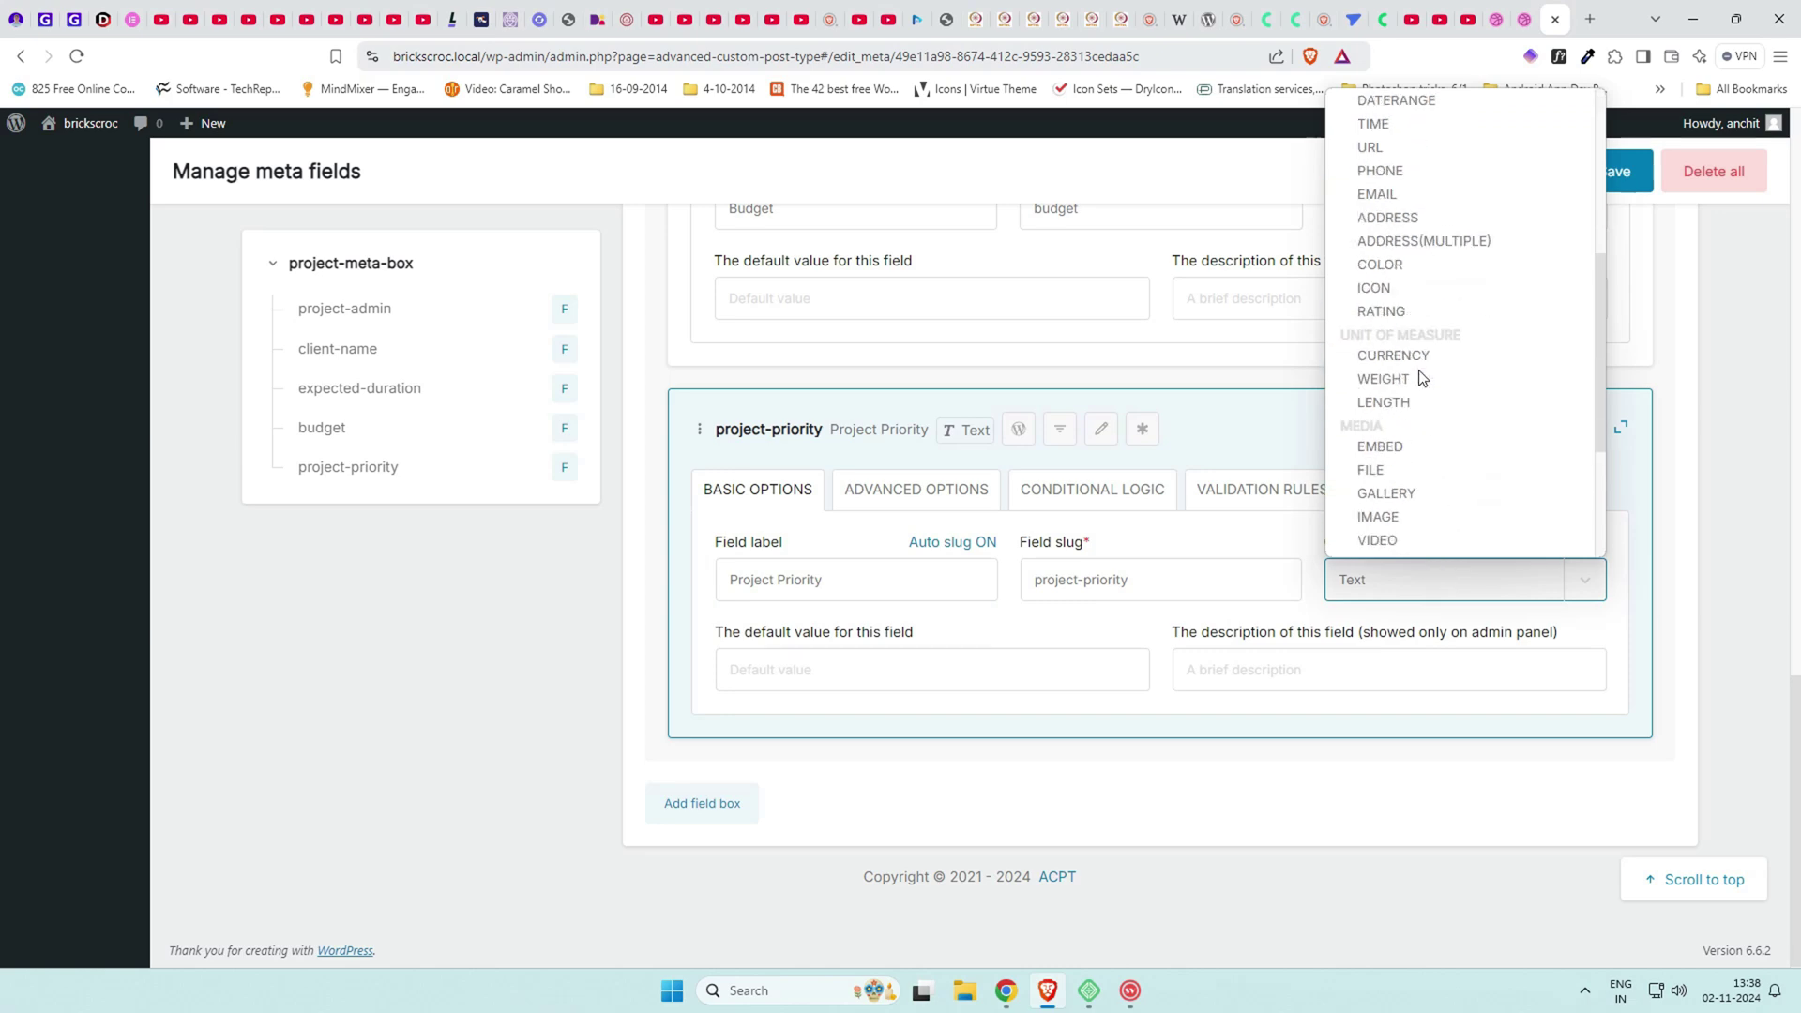
pyautogui.click(1425, 313)
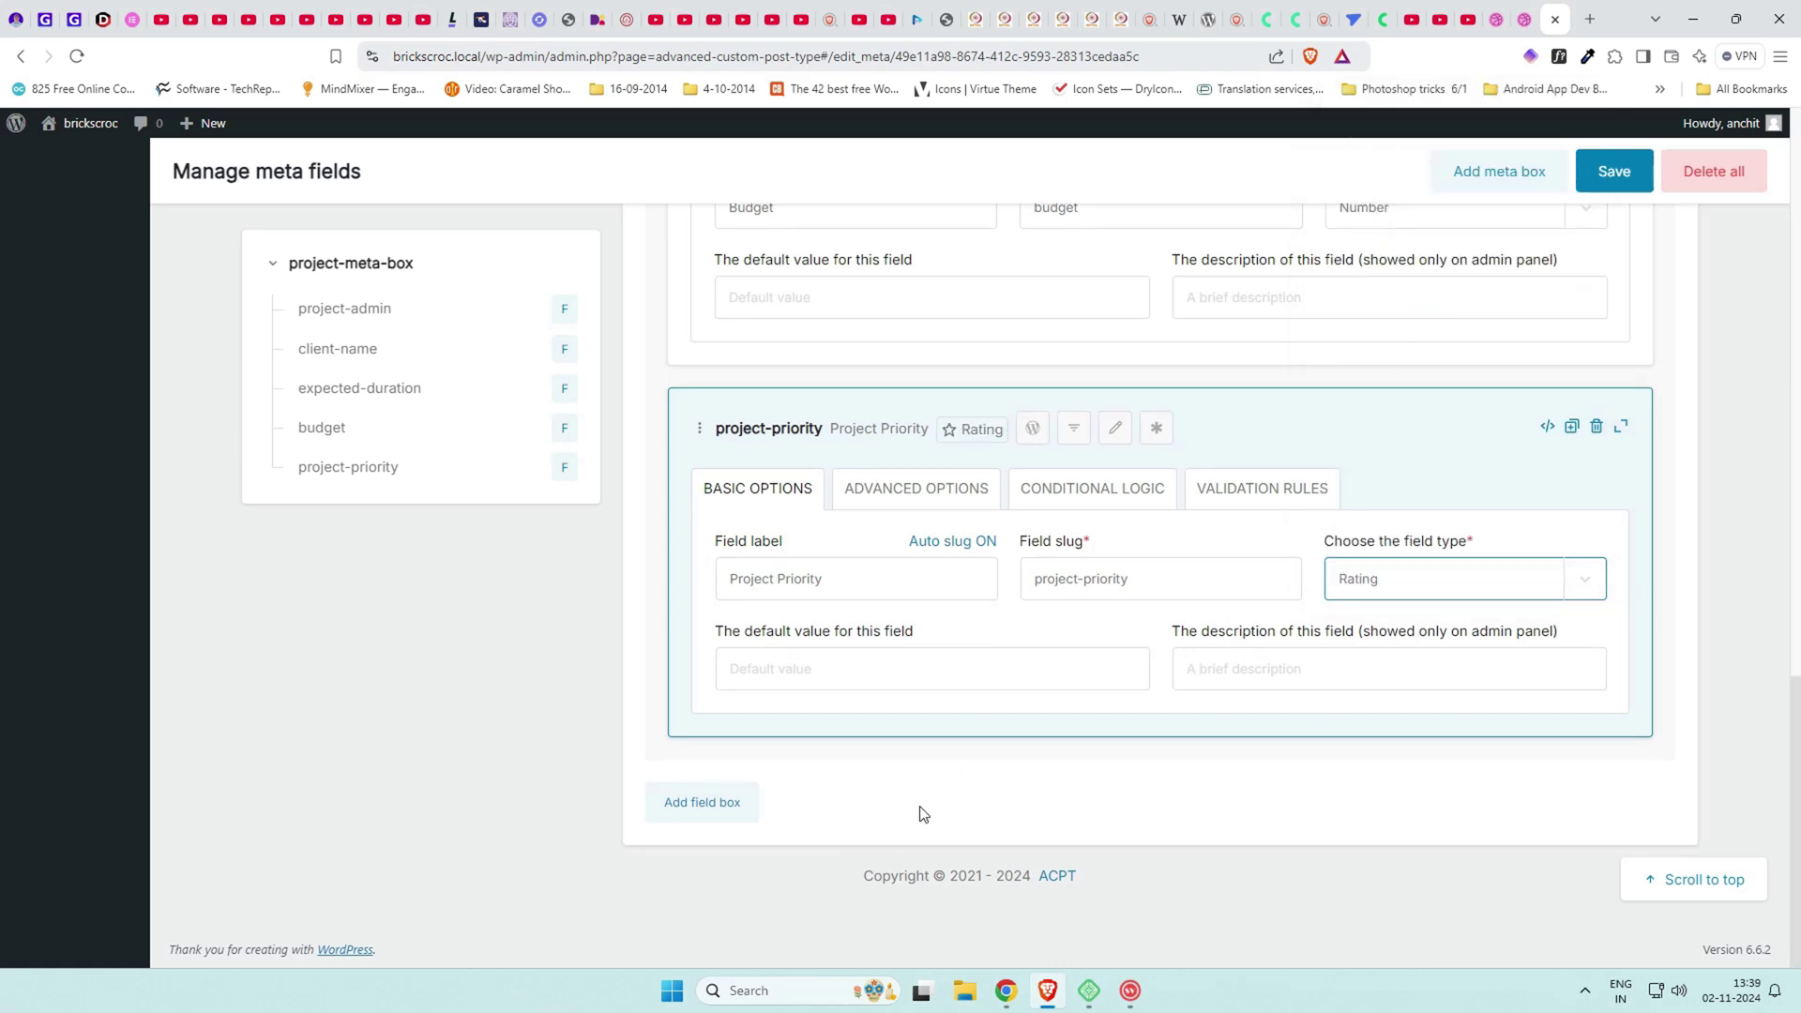
pyautogui.scroll(15, 934, 800)
# Save the meta field changes and start a new Project post.
pyautogui.click(1614, 238)
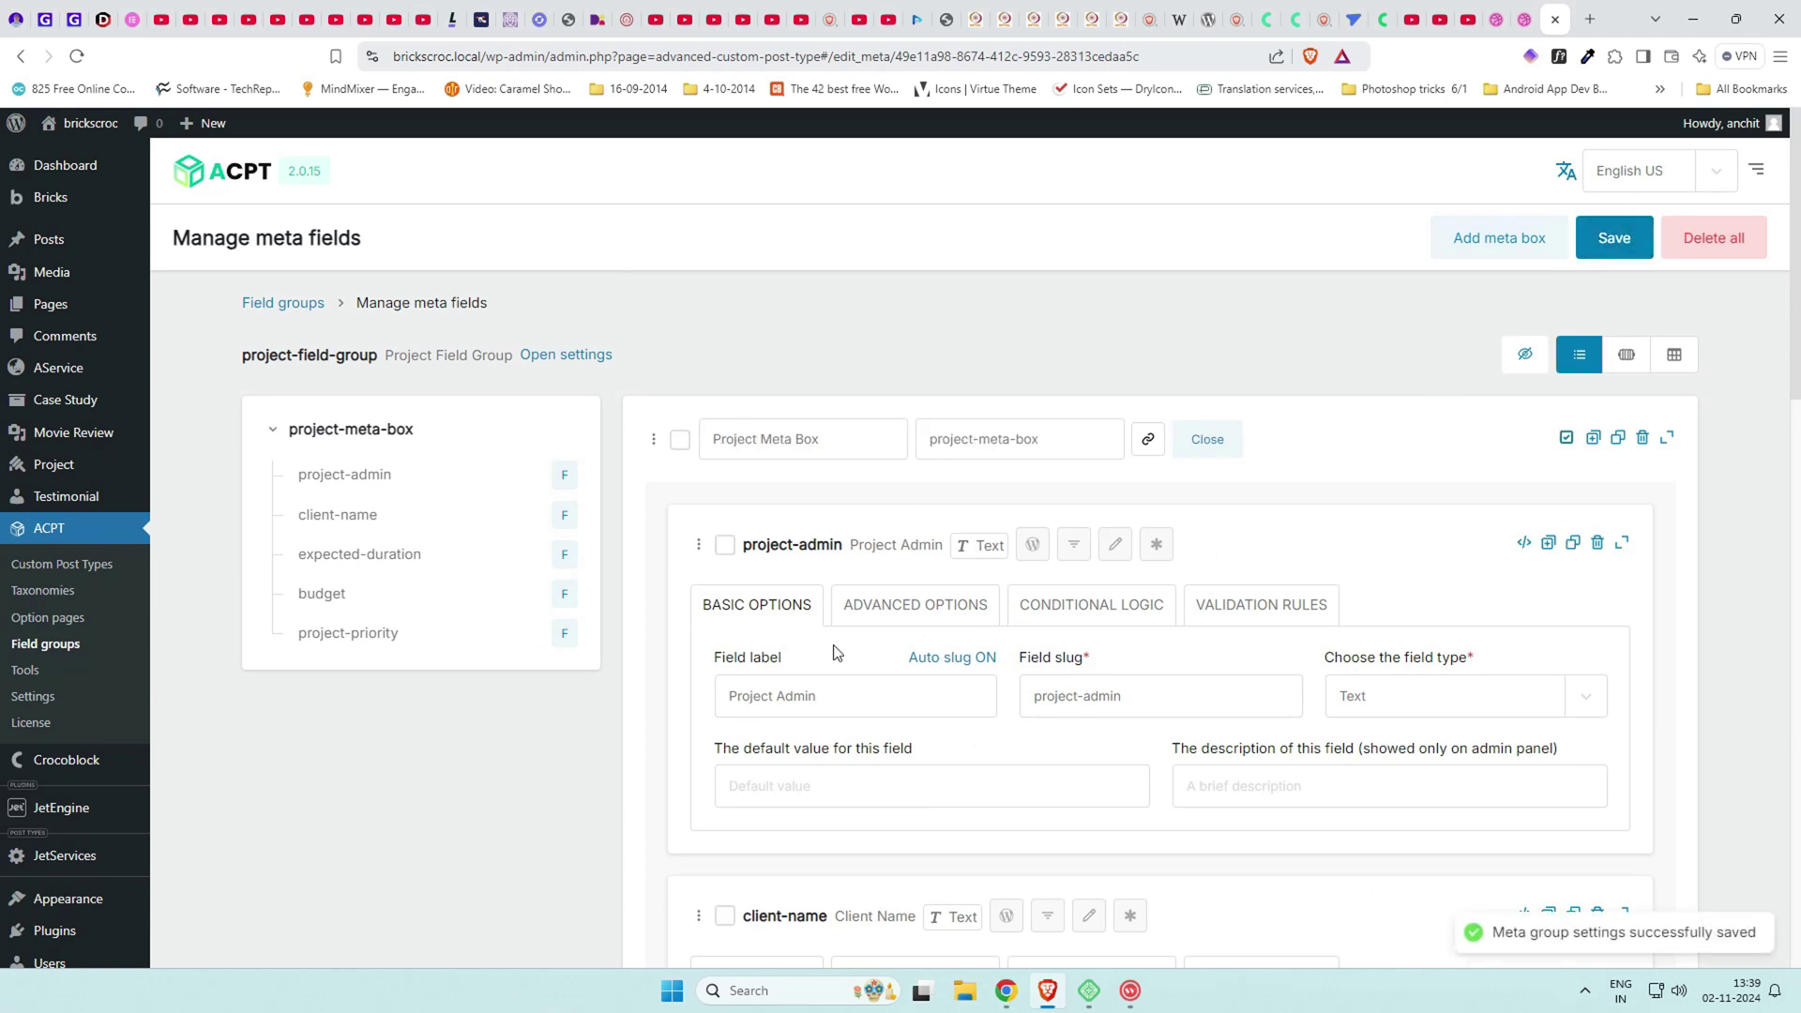
pyautogui.moveTo(66, 464)
pyautogui.click(184, 498)
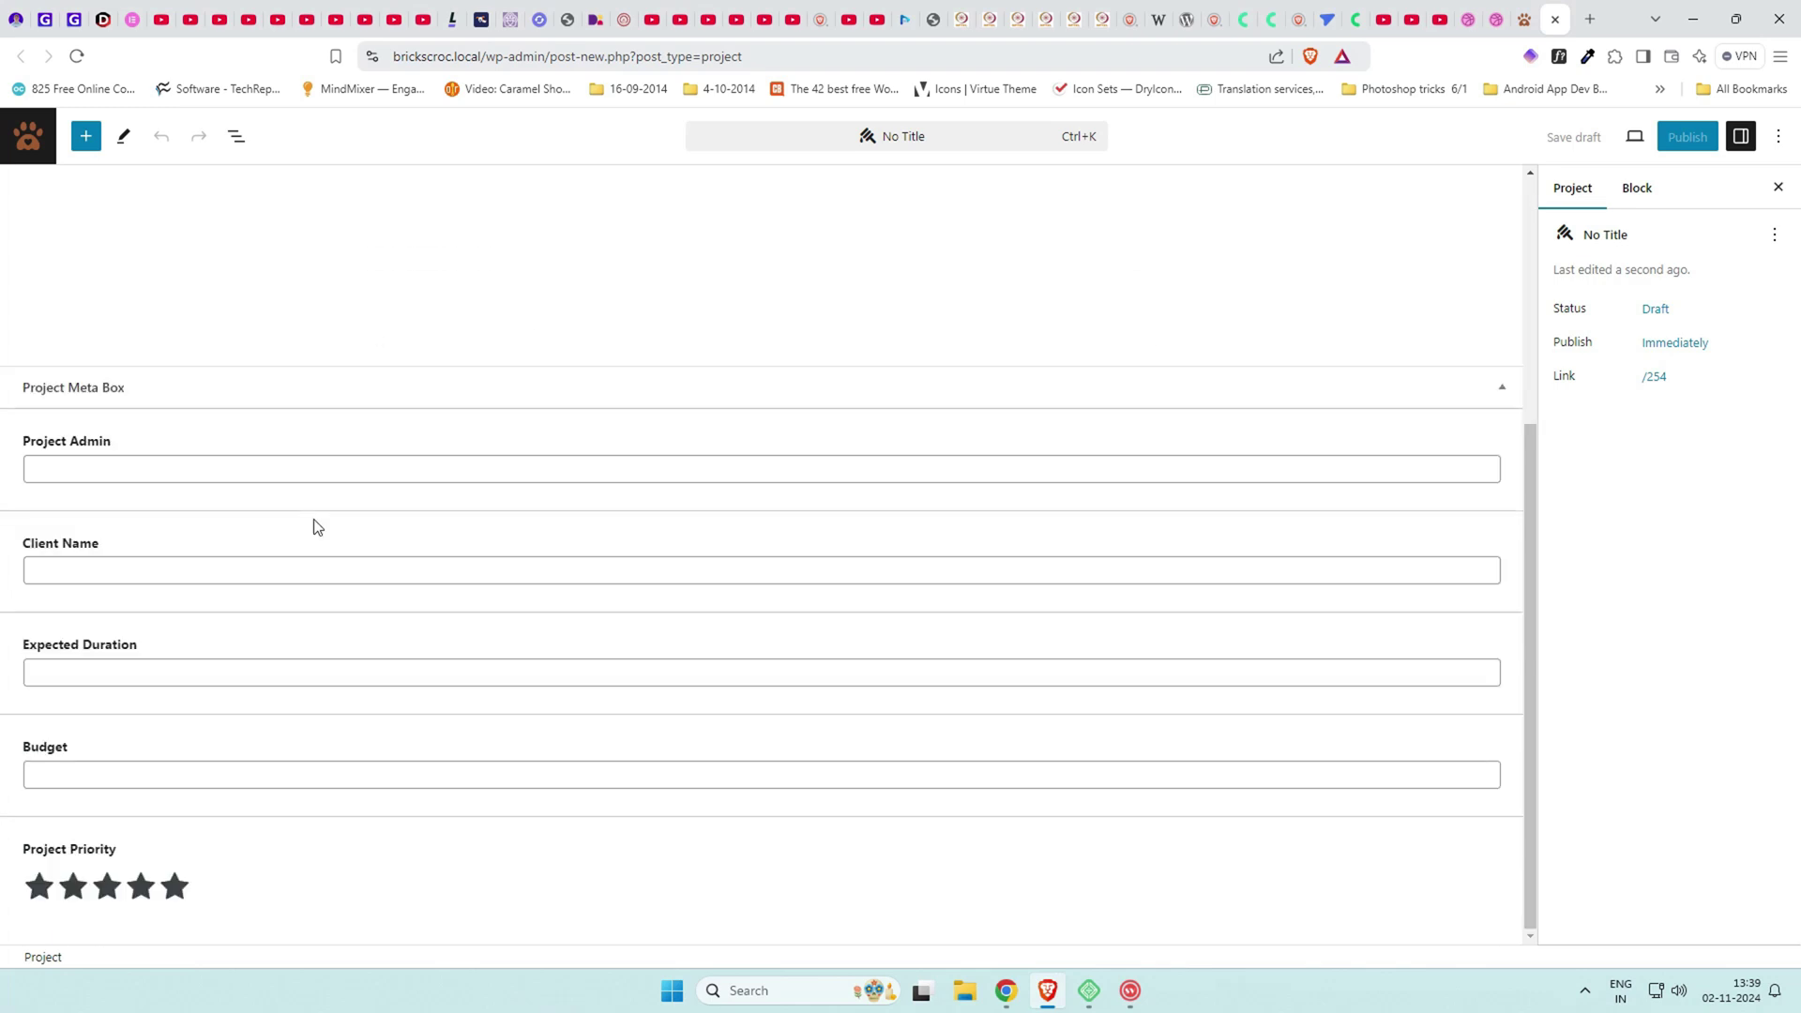
# Set the project-admin and client-name field widths to 10 in Advanced Options.
pyautogui.click(1520, 11)
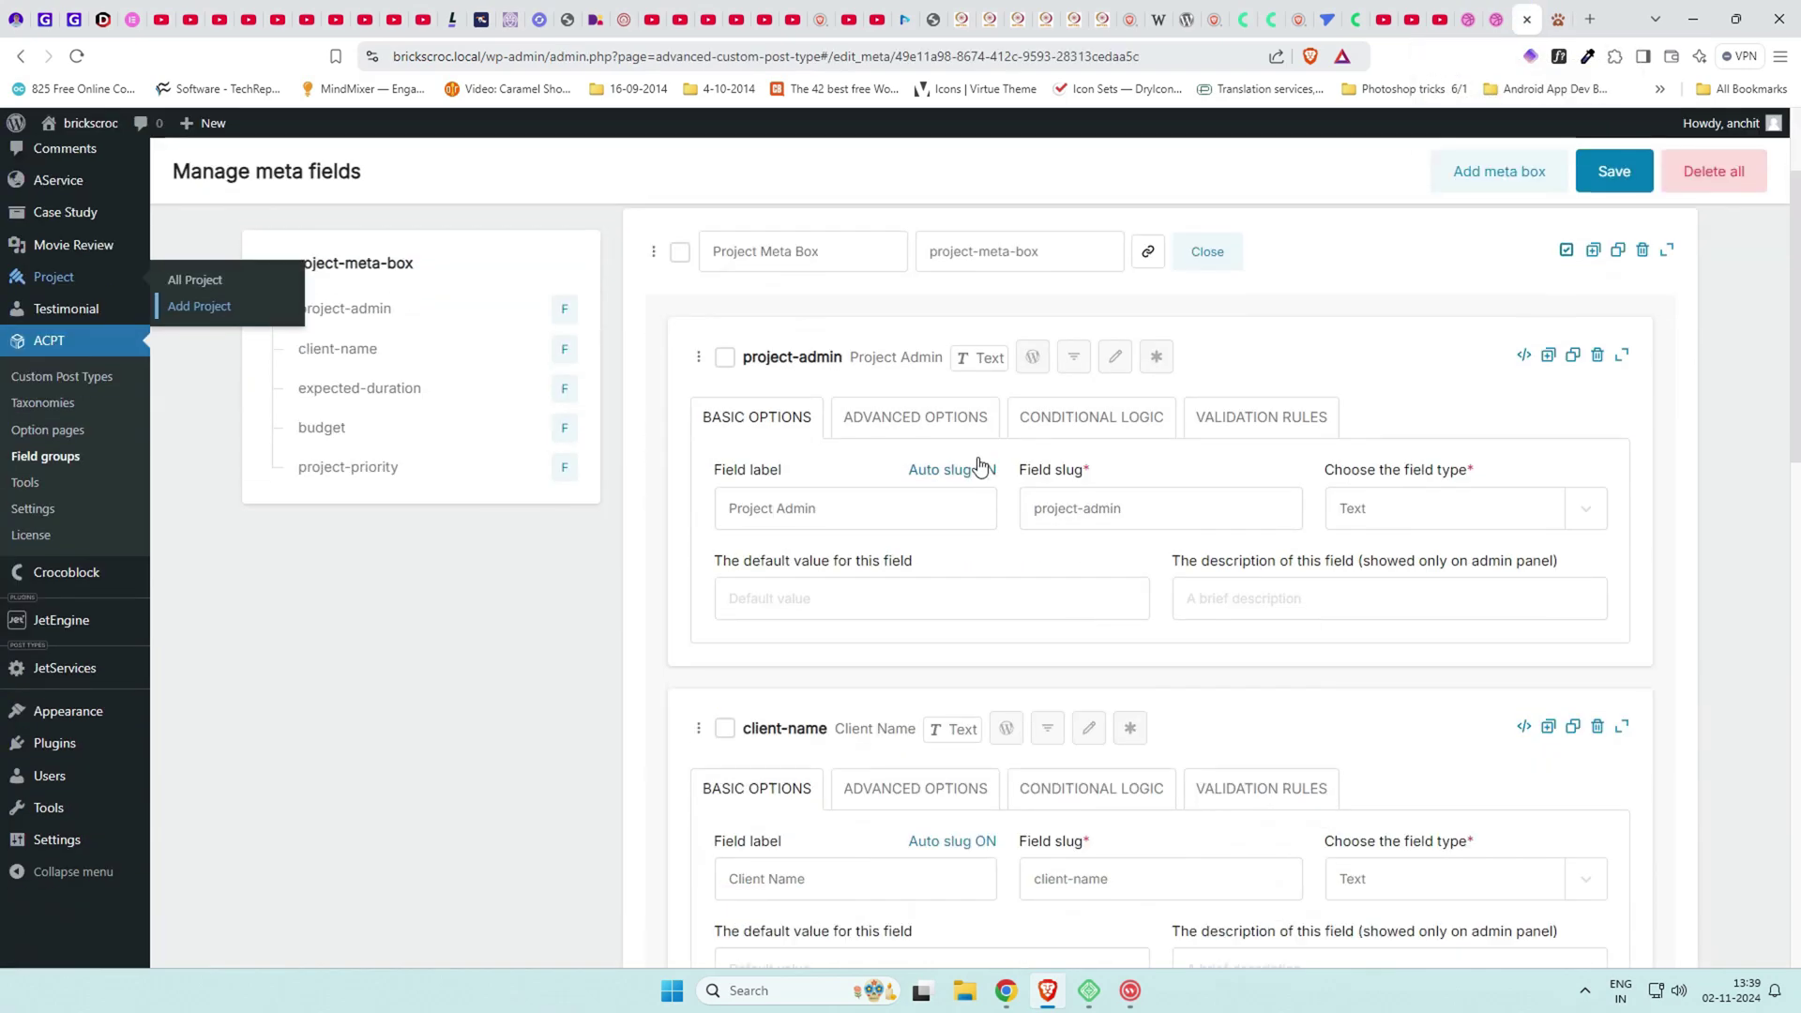
pyautogui.click(924, 415)
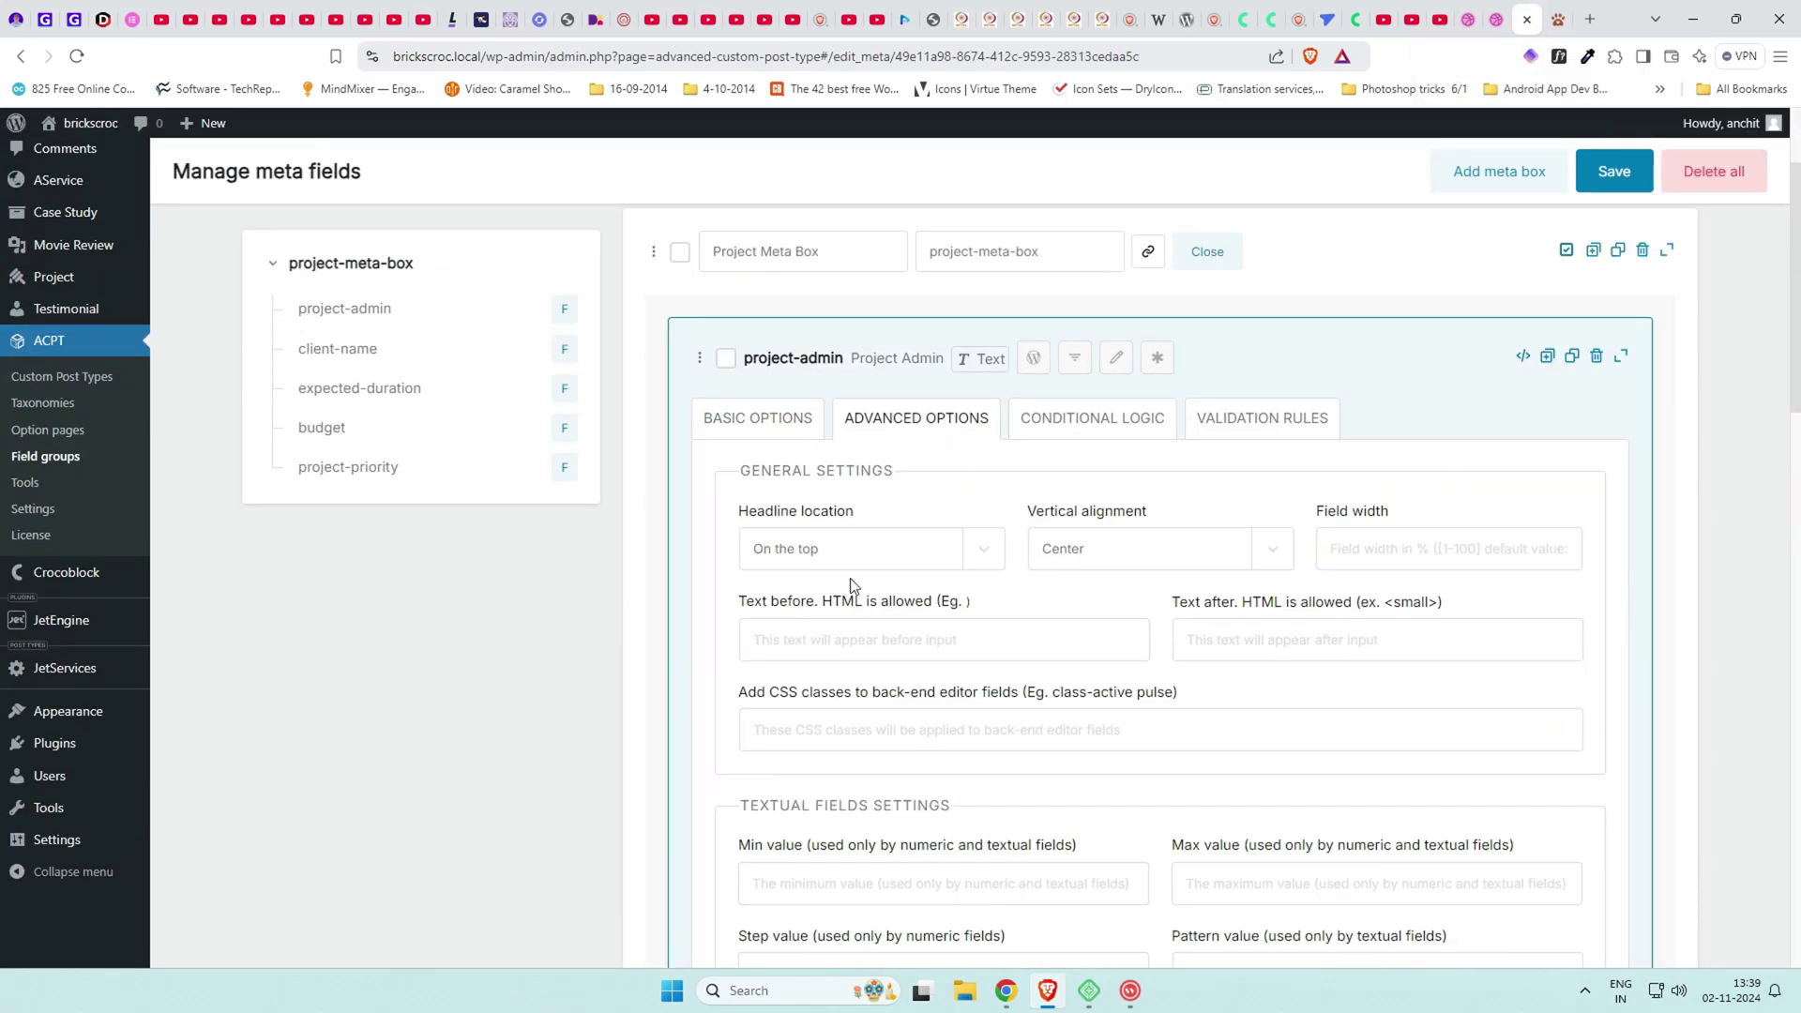
pyautogui.click(1371, 546)
pyautogui.write('10')
pyautogui.click(765, 417)
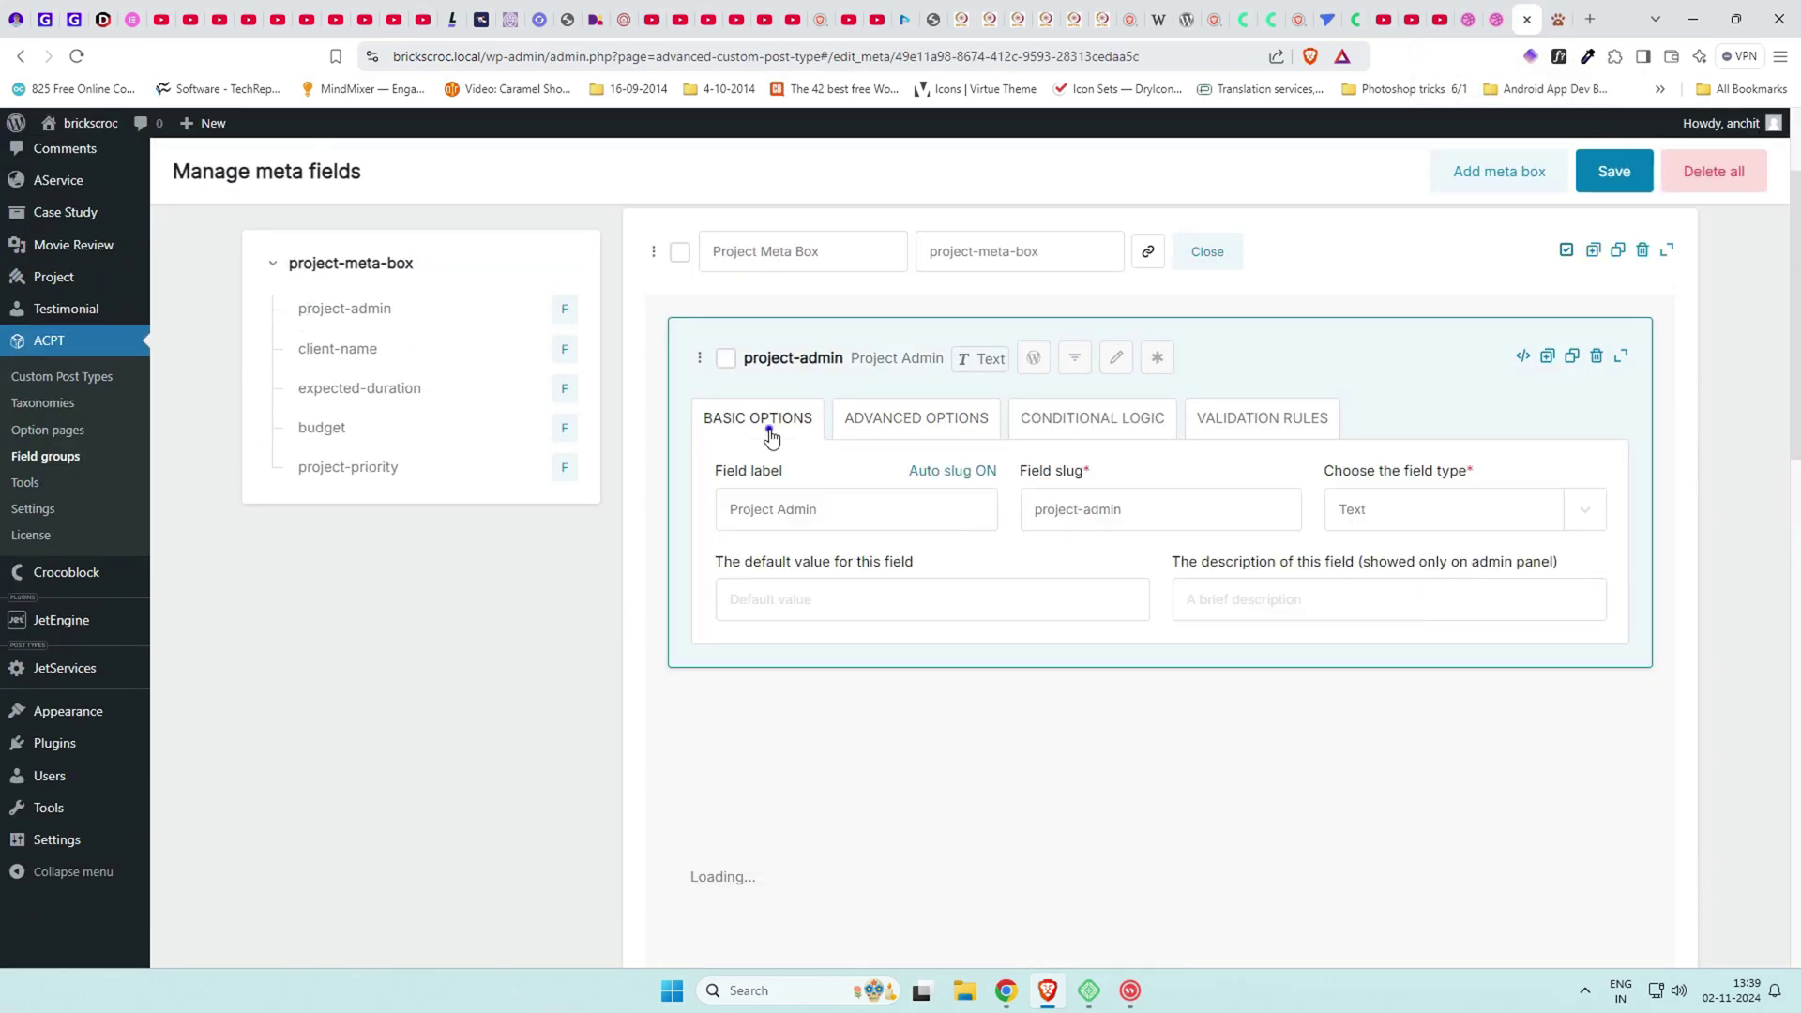
pyautogui.scroll(-4, 1145, 576)
pyautogui.scroll(3, 850, 634)
pyautogui.click(916, 696)
pyautogui.scroll(-5, 1138, 707)
pyautogui.click(1460, 451)
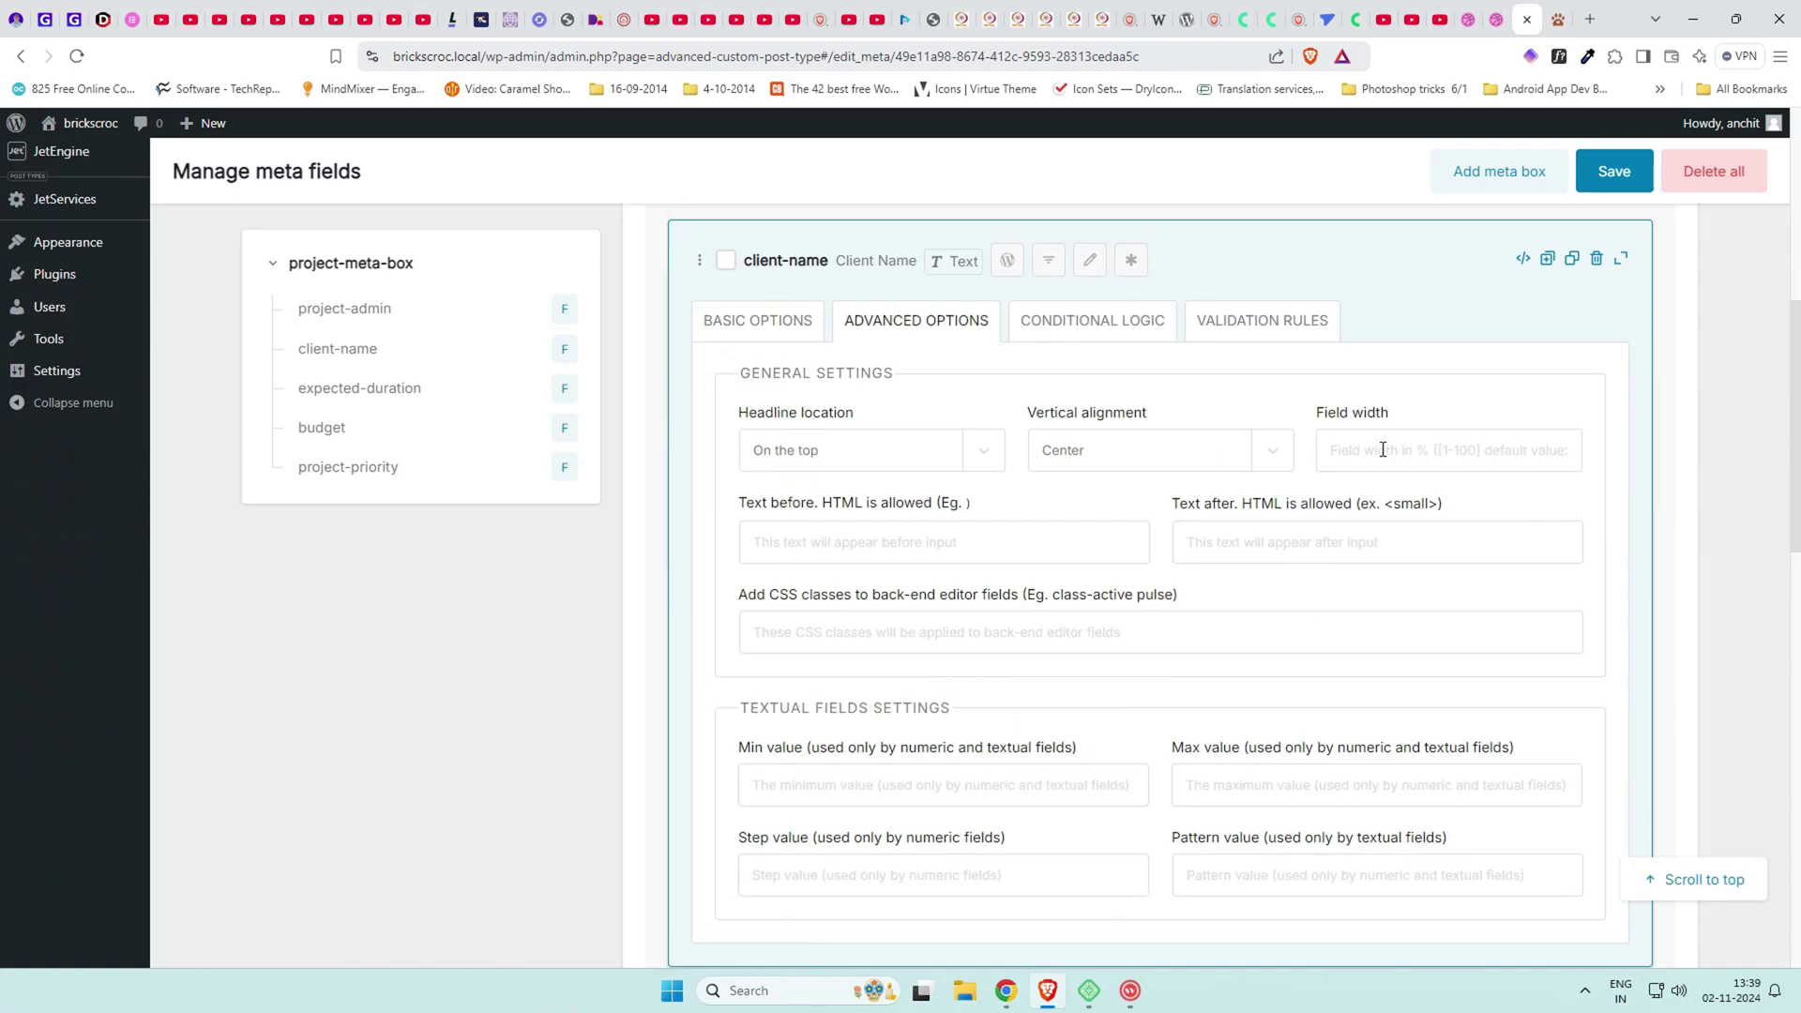
pyautogui.write('10')
pyautogui.click(756, 314)
# Set expected-duration's width to 10, change a field width to 35, and save.
pyautogui.scroll(3, 894, 456)
pyautogui.scroll(-5, 893, 456)
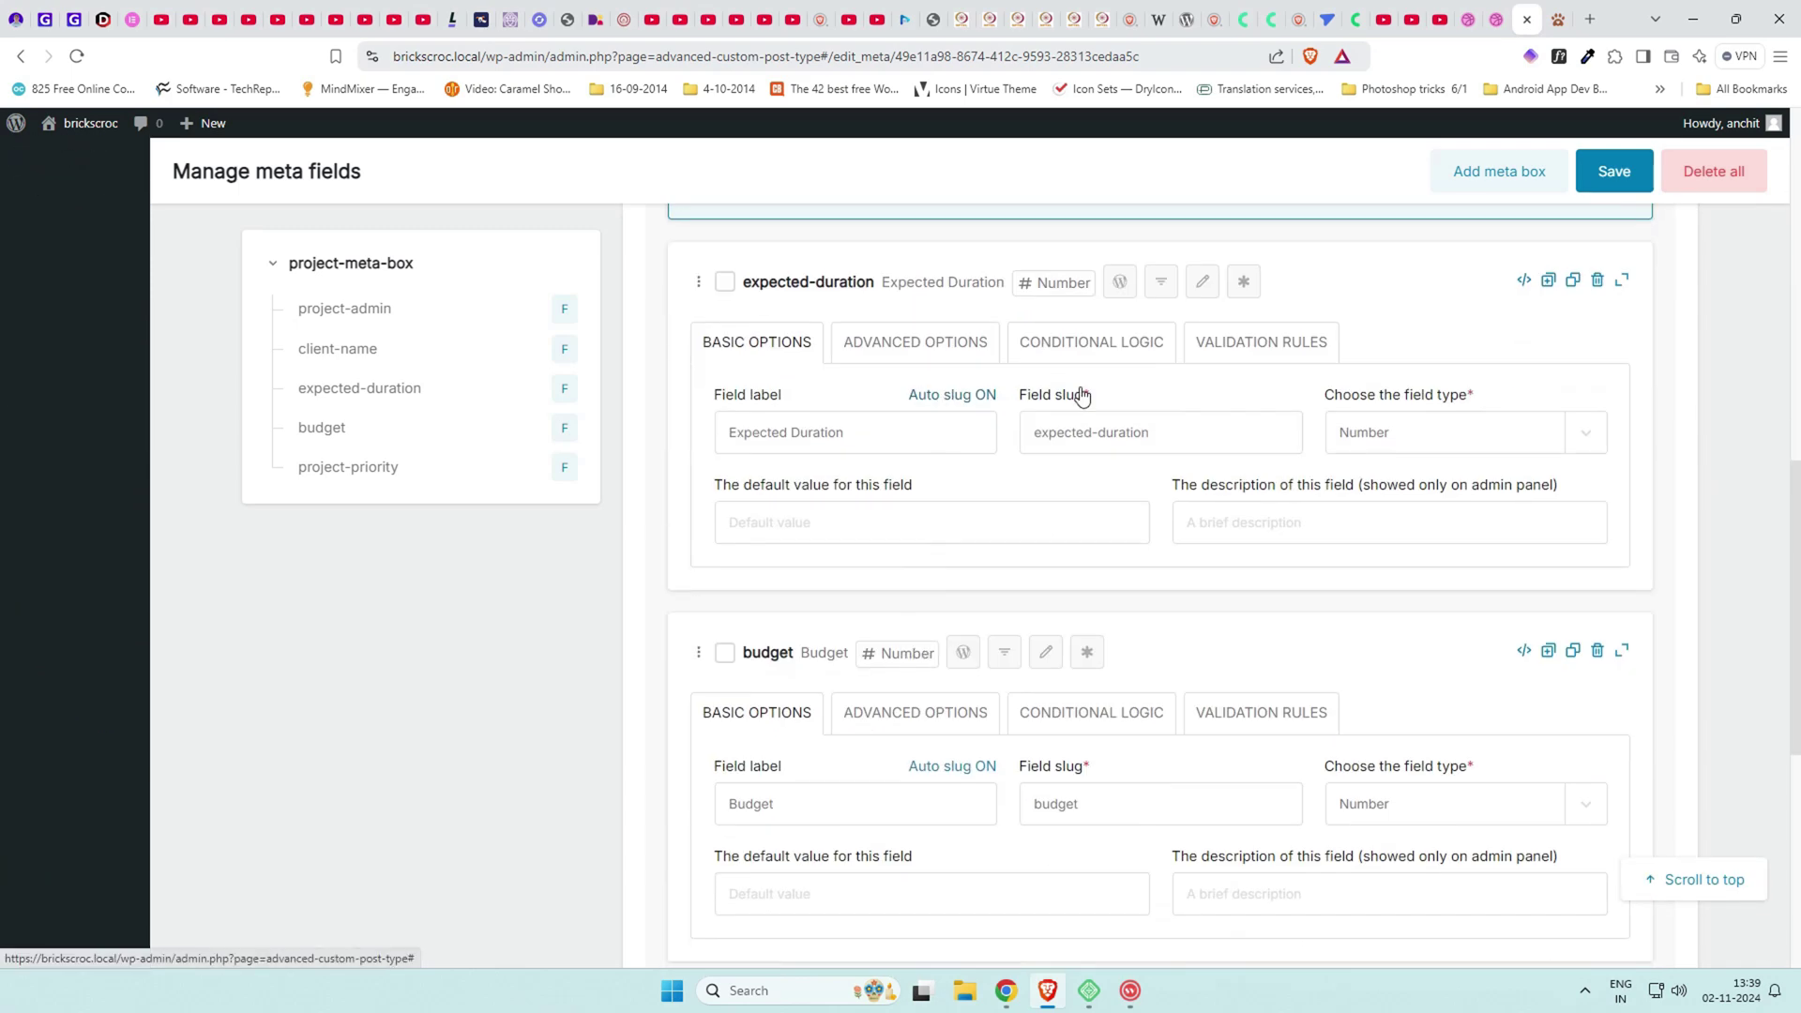
pyautogui.click(916, 343)
pyautogui.click(1347, 480)
pyautogui.write('10')
pyautogui.scroll(5, 1057, 575)
pyautogui.click(916, 601)
pyautogui.click(1450, 732)
pyautogui.write('35')
pyautogui.scroll(5, 1322, 744)
pyautogui.click(1612, 172)
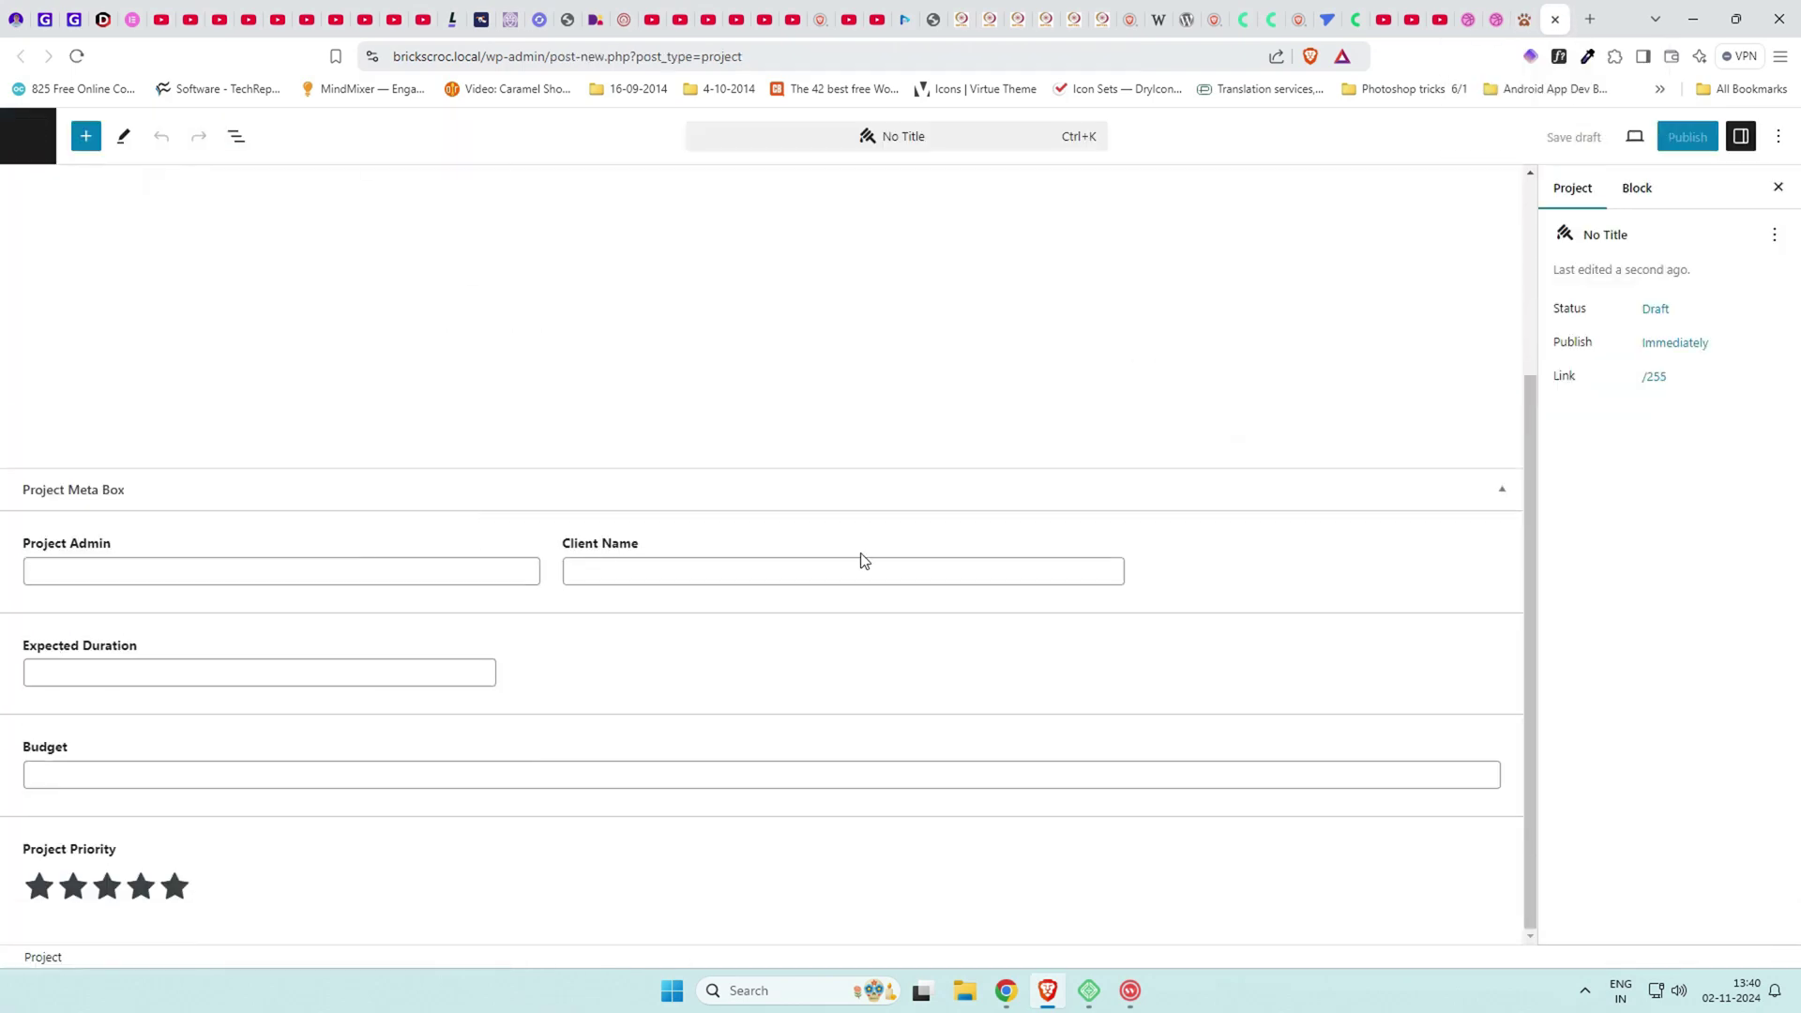
# Edit the client-name field width again, save, and check the layout in the project editor.
pyautogui.moveTo(547, 583); pyautogui.dragTo(559, 579)
pyautogui.click(1524, 17)
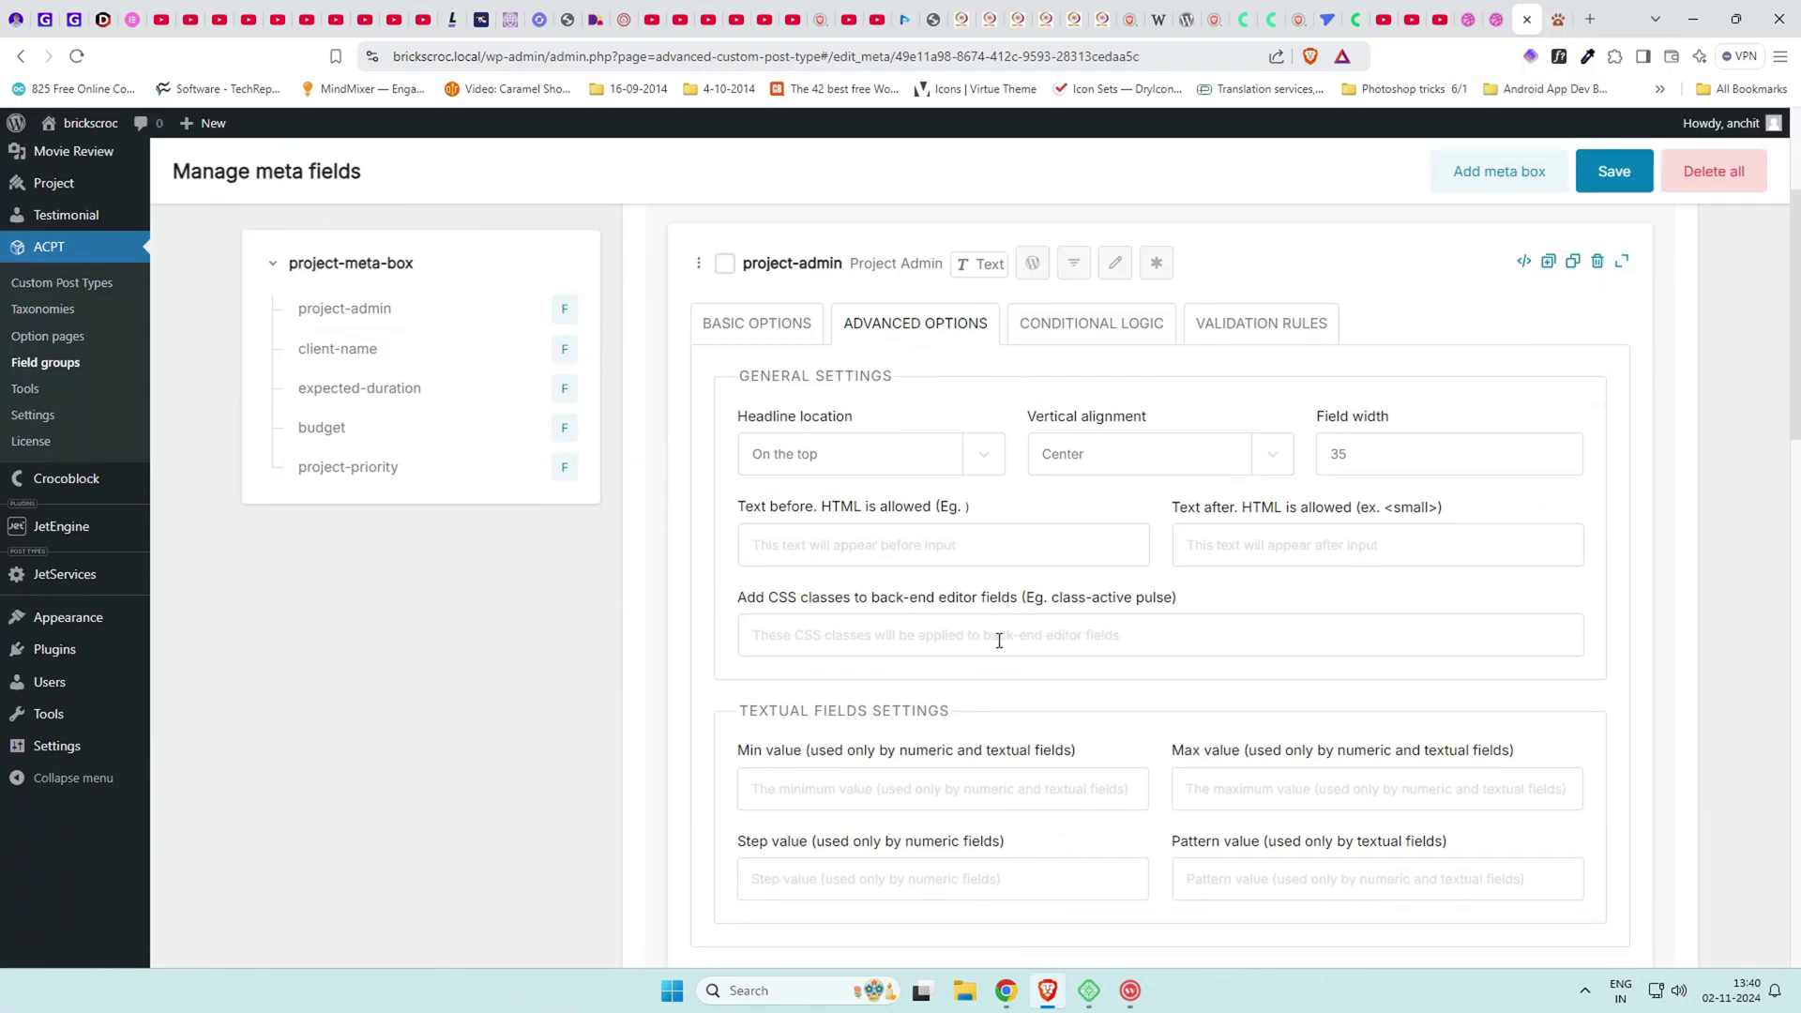
pyautogui.scroll(-5, 1366, 460)
pyautogui.click(858, 611)
pyautogui.click(1367, 753)
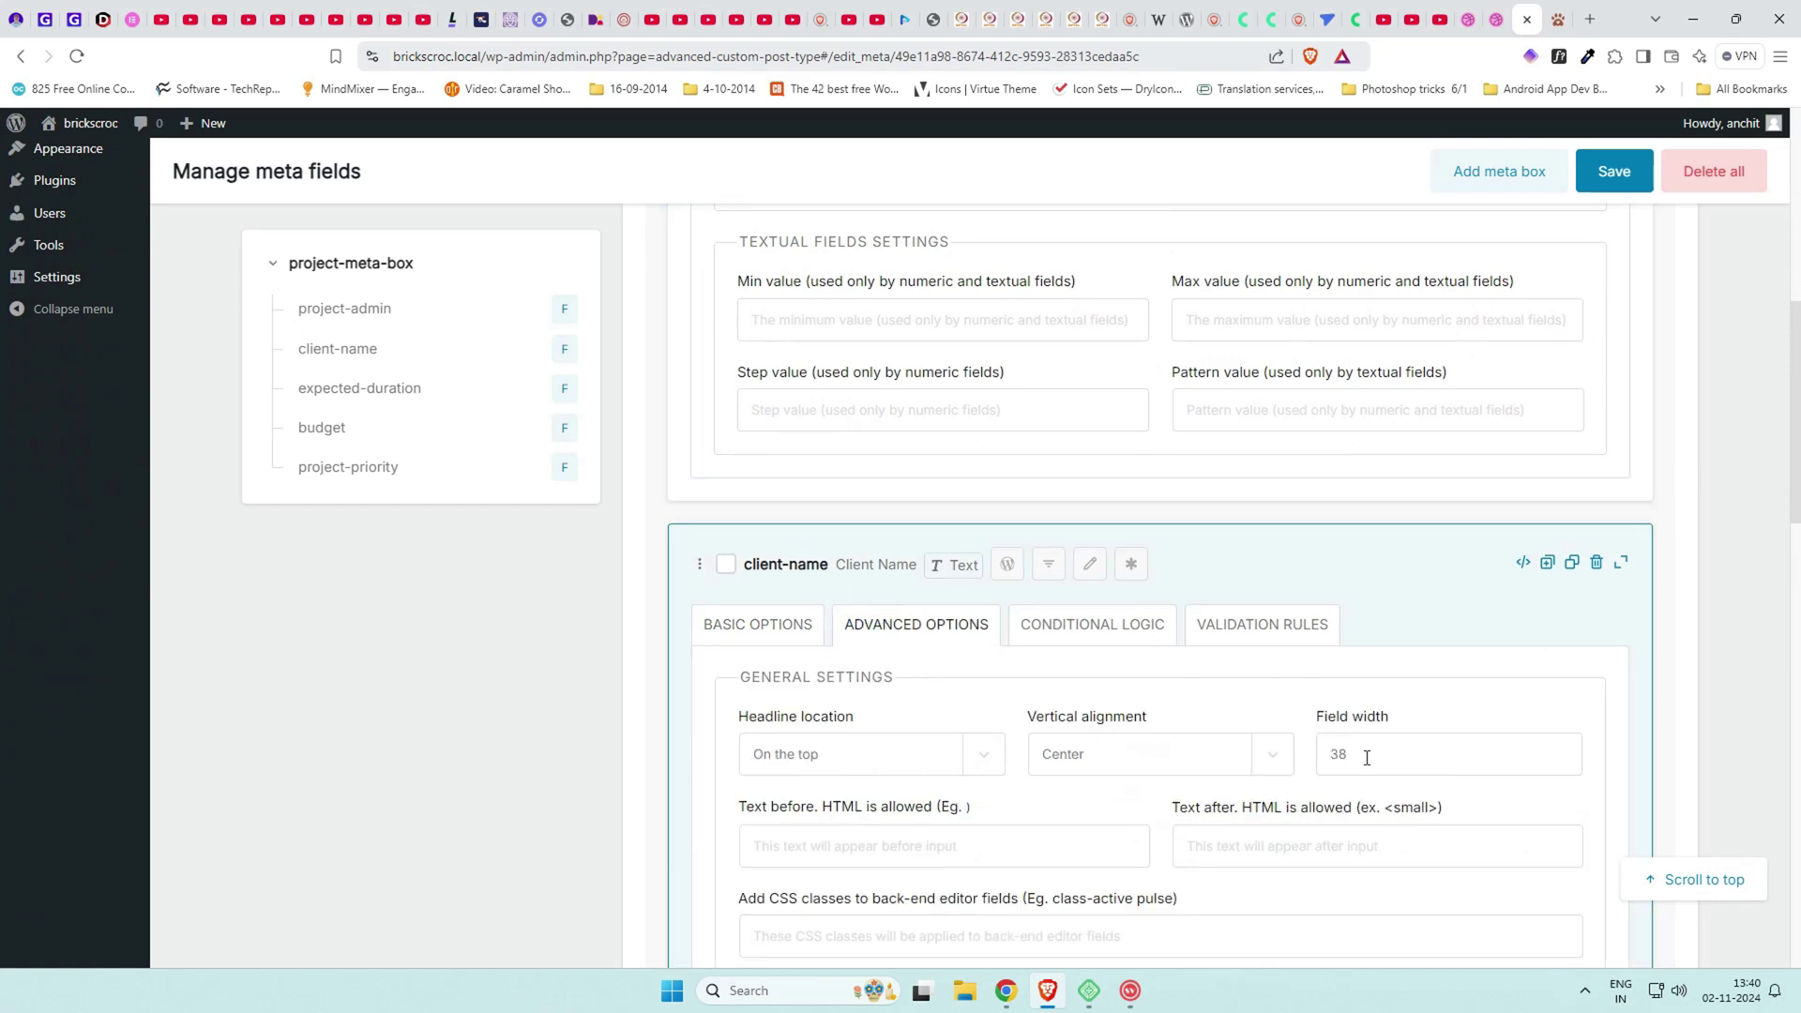
pyautogui.write('0')
pyautogui.click(1614, 168)
pyautogui.click(1555, 13)
pyautogui.scroll(-2, 1033, 494)
pyautogui.click(41, 672)
# Change the field width to 30, save, and reload the project editor to confirm the row.
pyautogui.click(1537, 8)
pyautogui.doubleClick(1318, 744)
pyautogui.write('30')
pyautogui.click(1614, 237)
pyautogui.click(1555, 18)
pyautogui.press('F5')
pyautogui.scroll(-2, 793, 566)
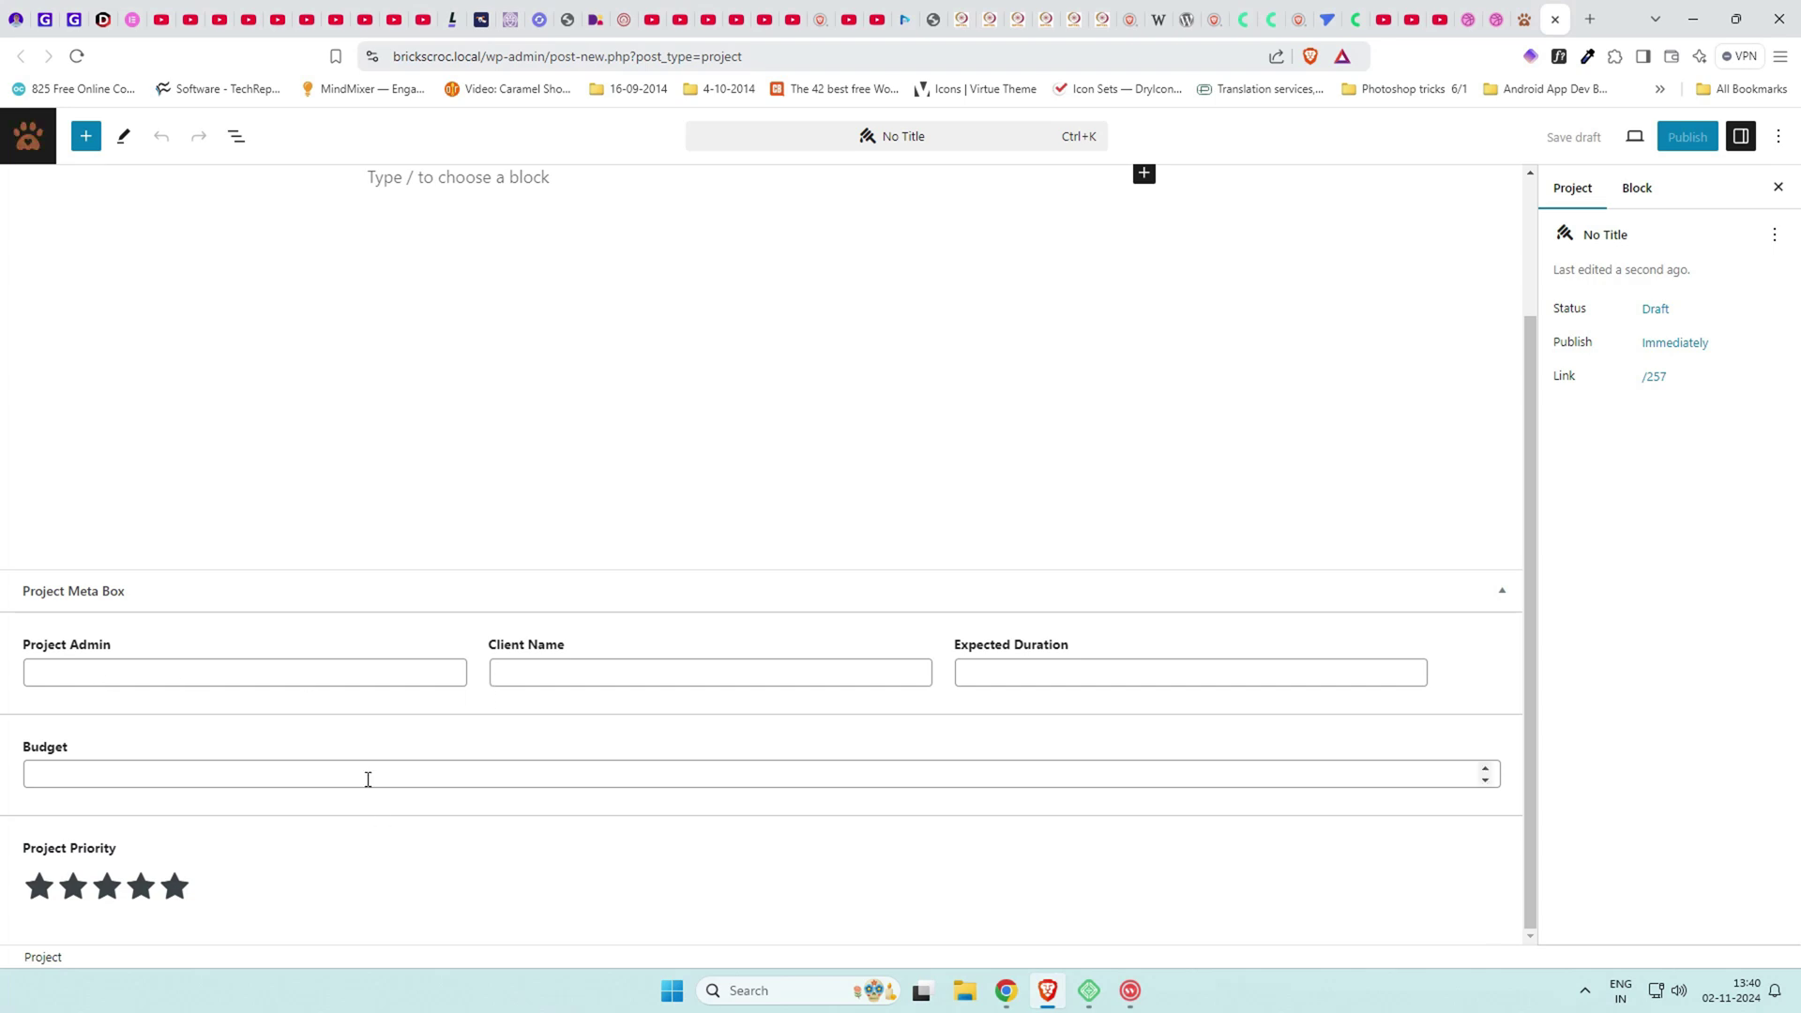
pyautogui.click(1069, 667)
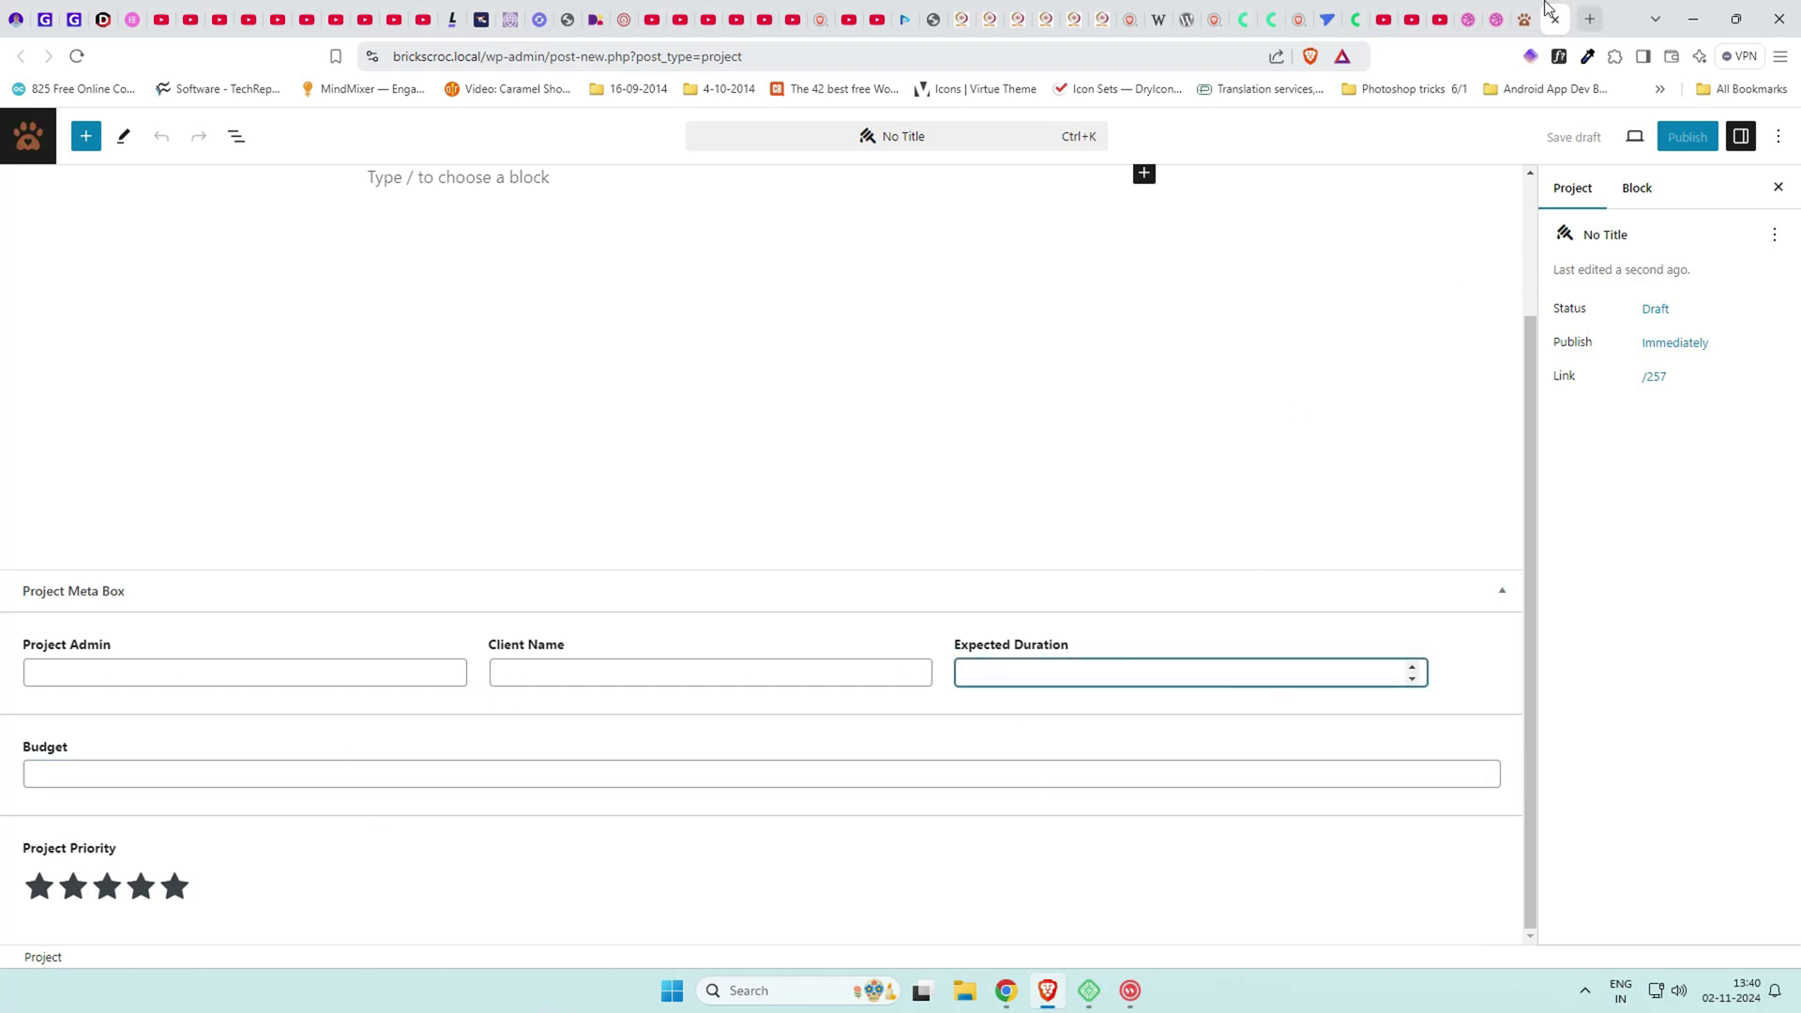
pyautogui.click(1520, 19)
pyautogui.scroll(-10, 1152, 672)
# Title the new project 'Project #1'.
pyautogui.scroll(-3, 1152, 672)
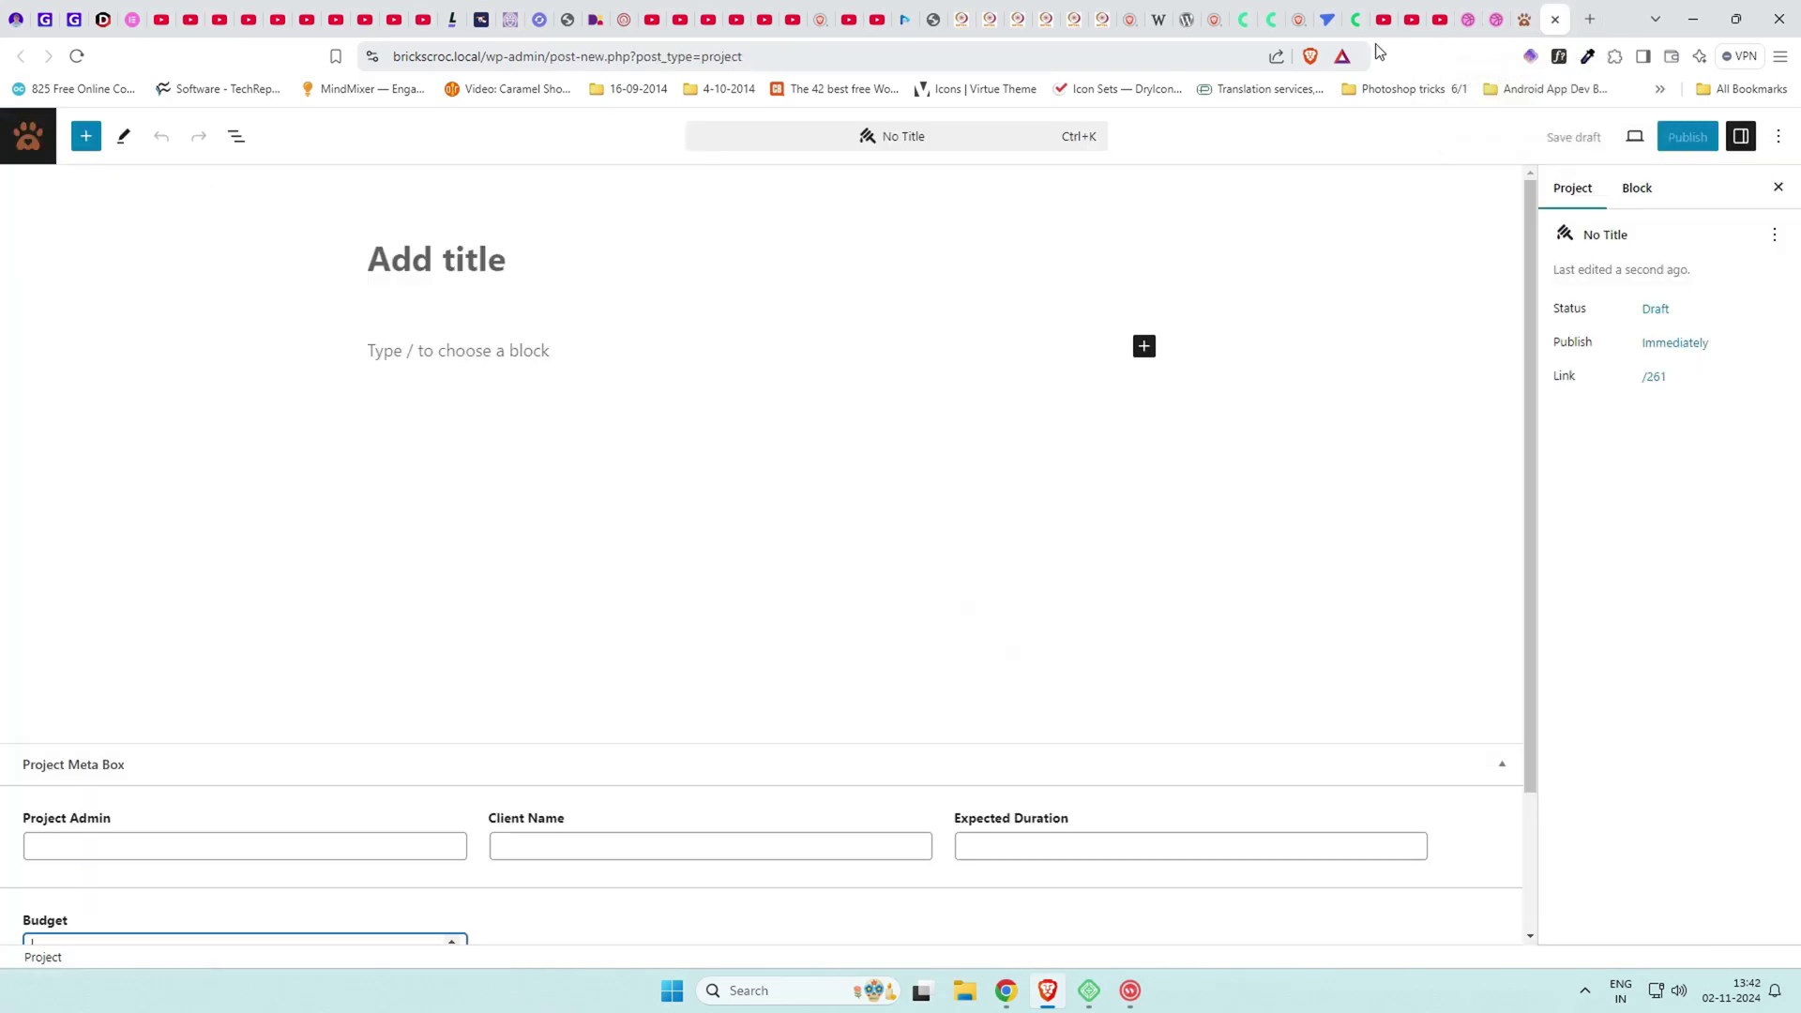
pyautogui.click(407, 241)
pyautogui.write('Proje')
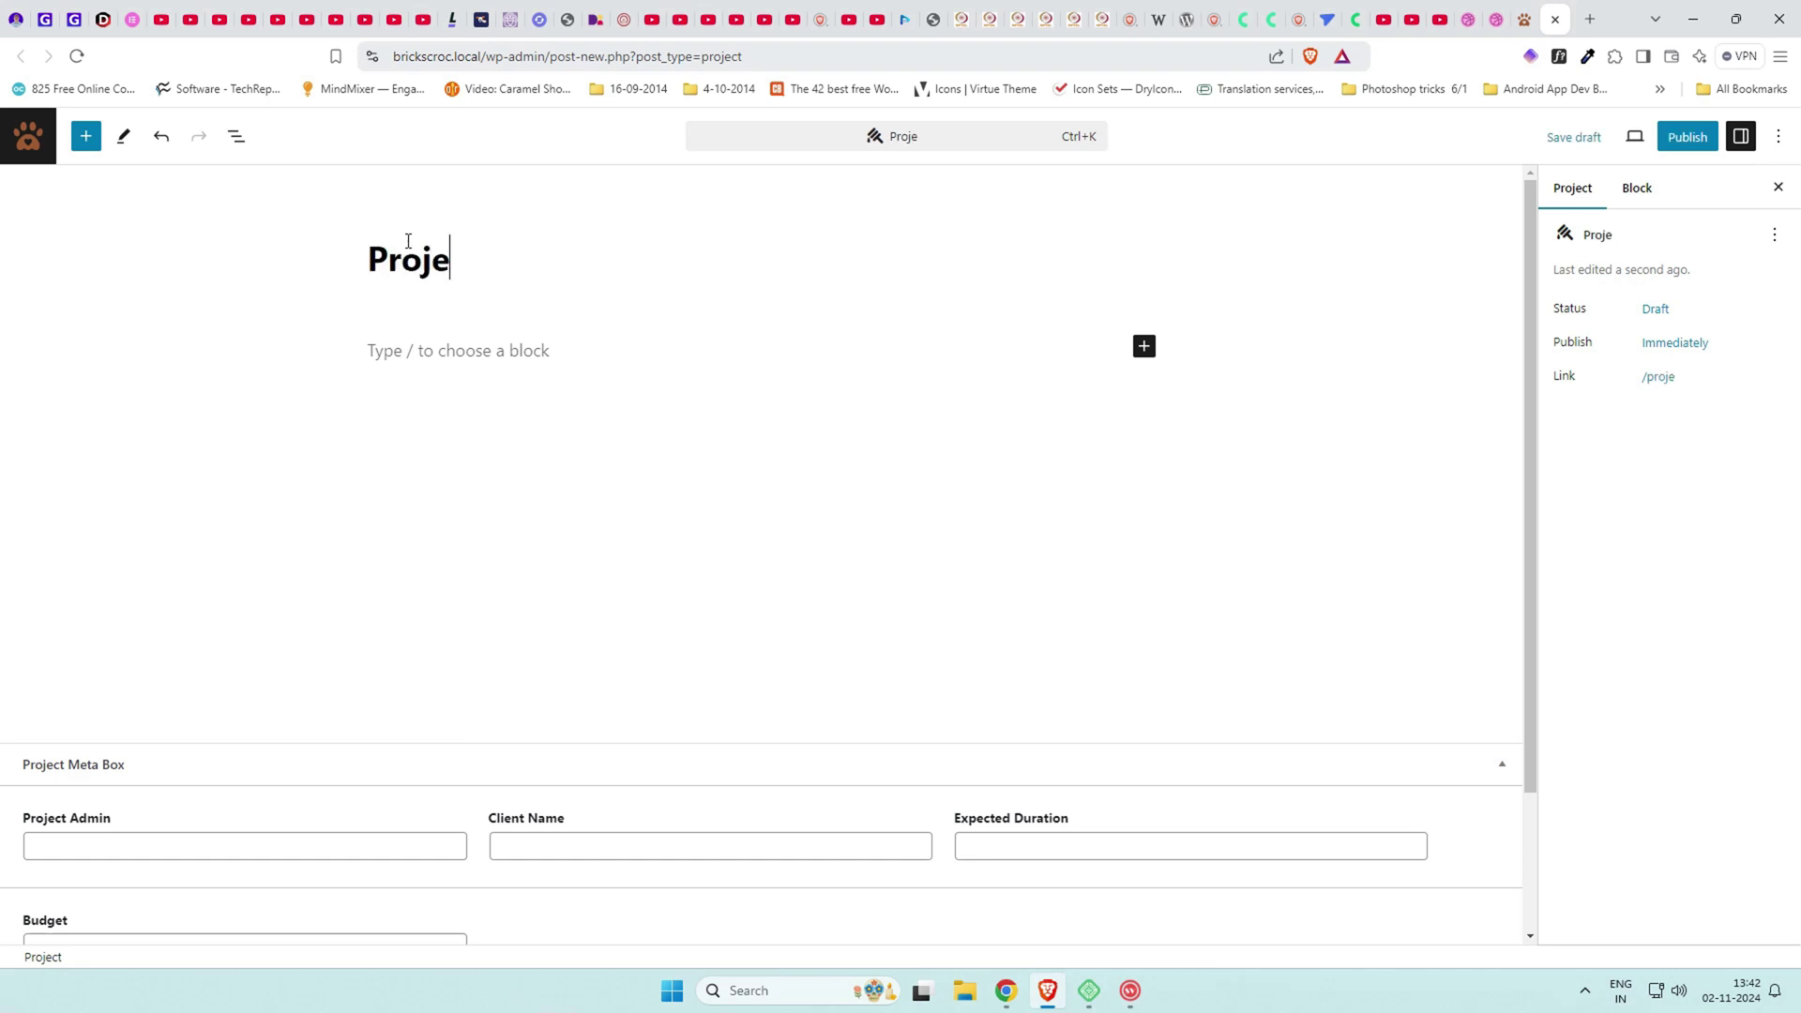
pyautogui.write('ct #1')
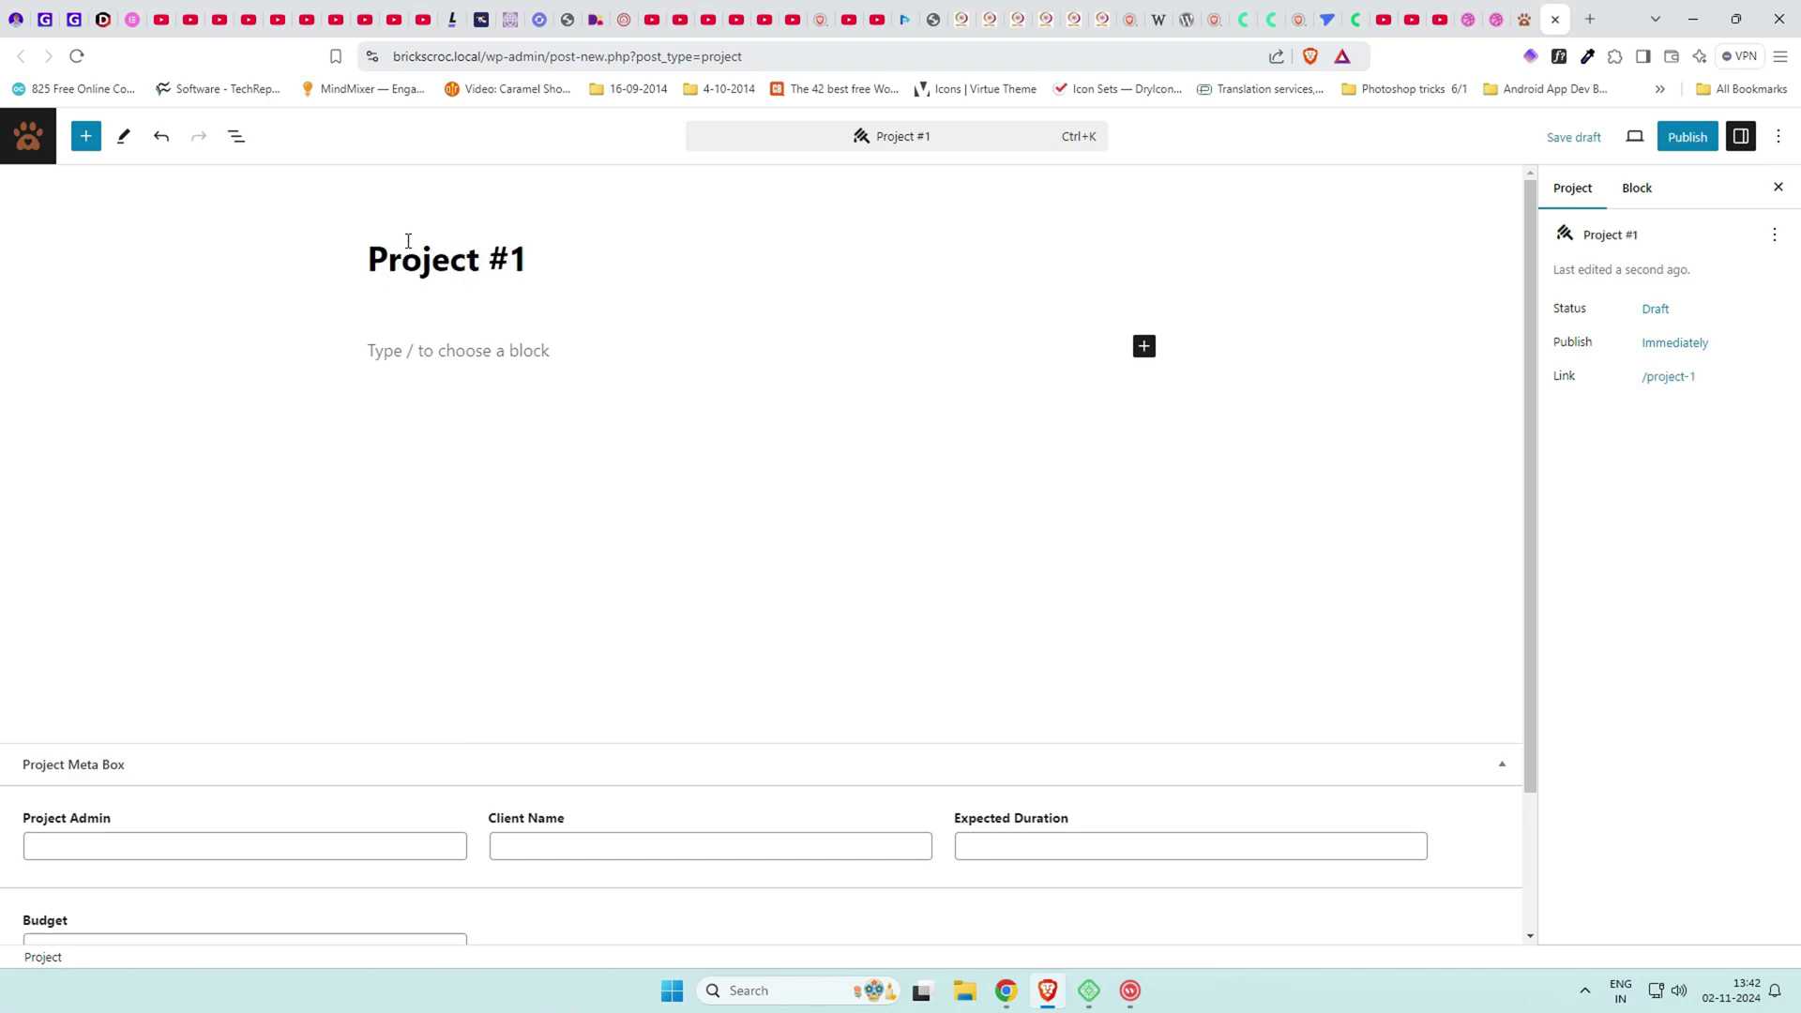
pyautogui.press('Return')
# Copy placeholder text from loremipsum.io and paste it into the content paragraph.
pyautogui.click(452, 351)
pyautogui.click(1590, 19)
pyautogui.write('l')
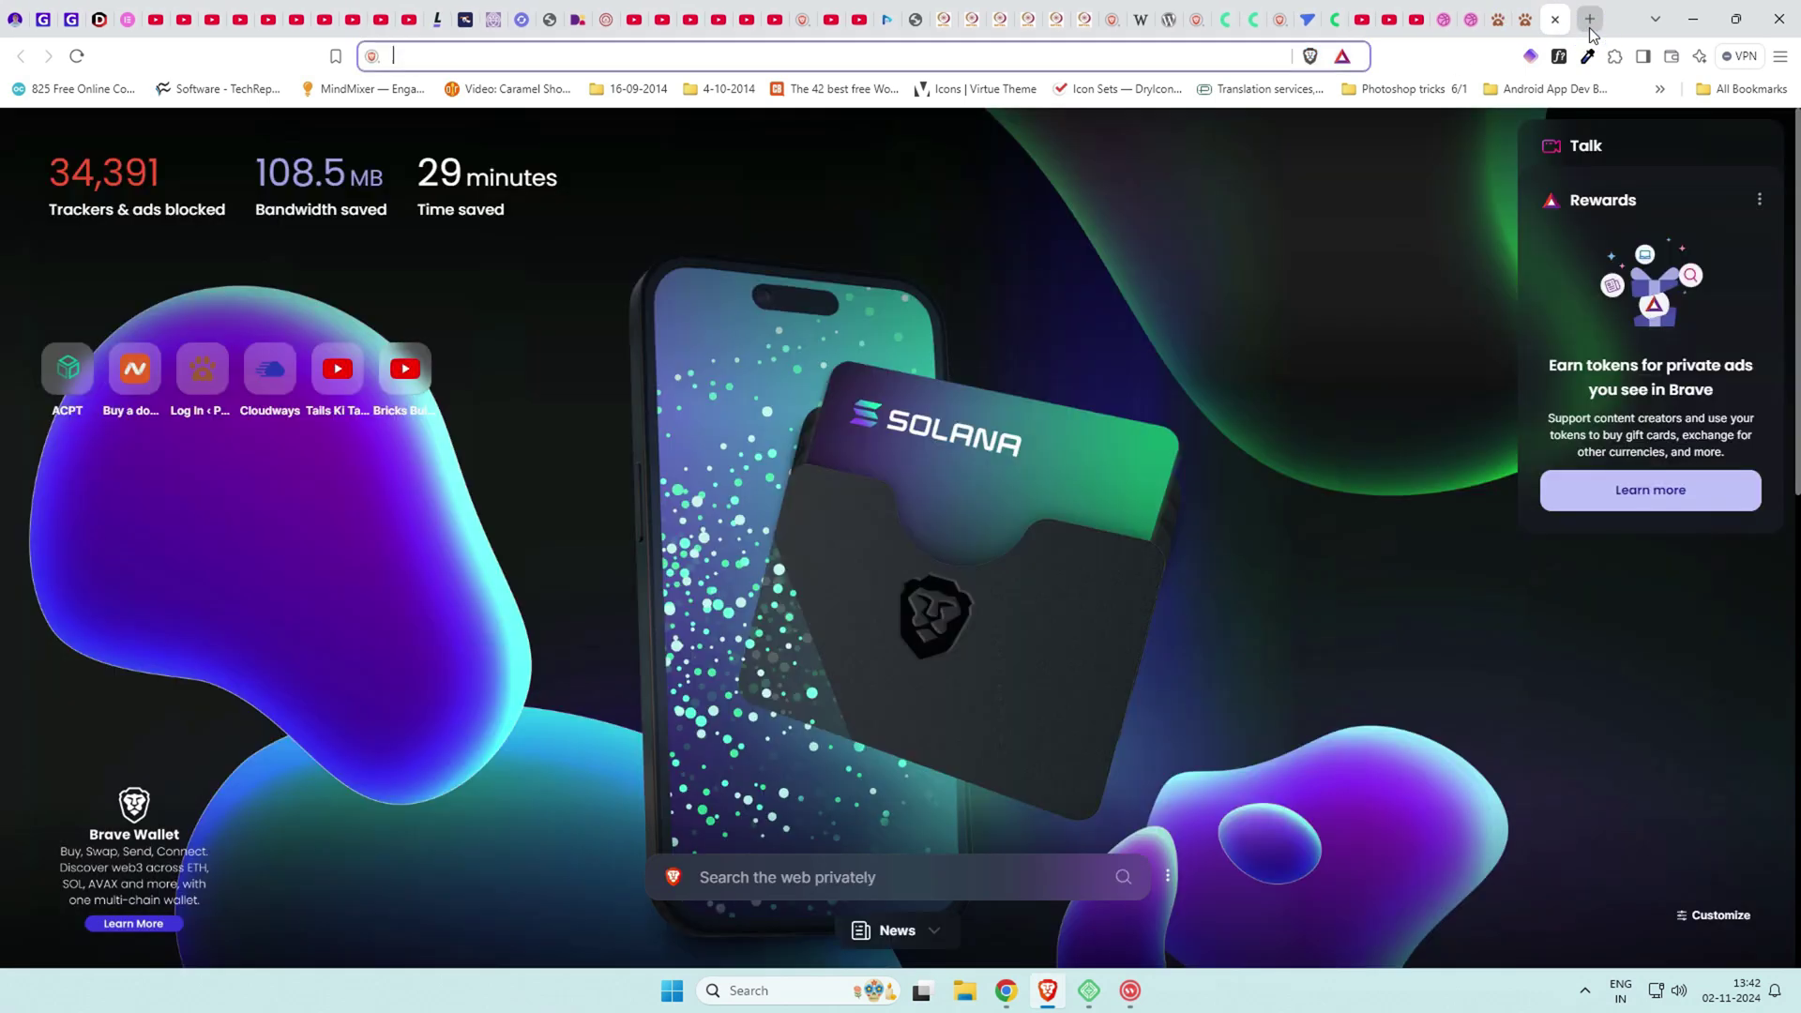
pyautogui.write('orem ips')
pyautogui.press('Down')
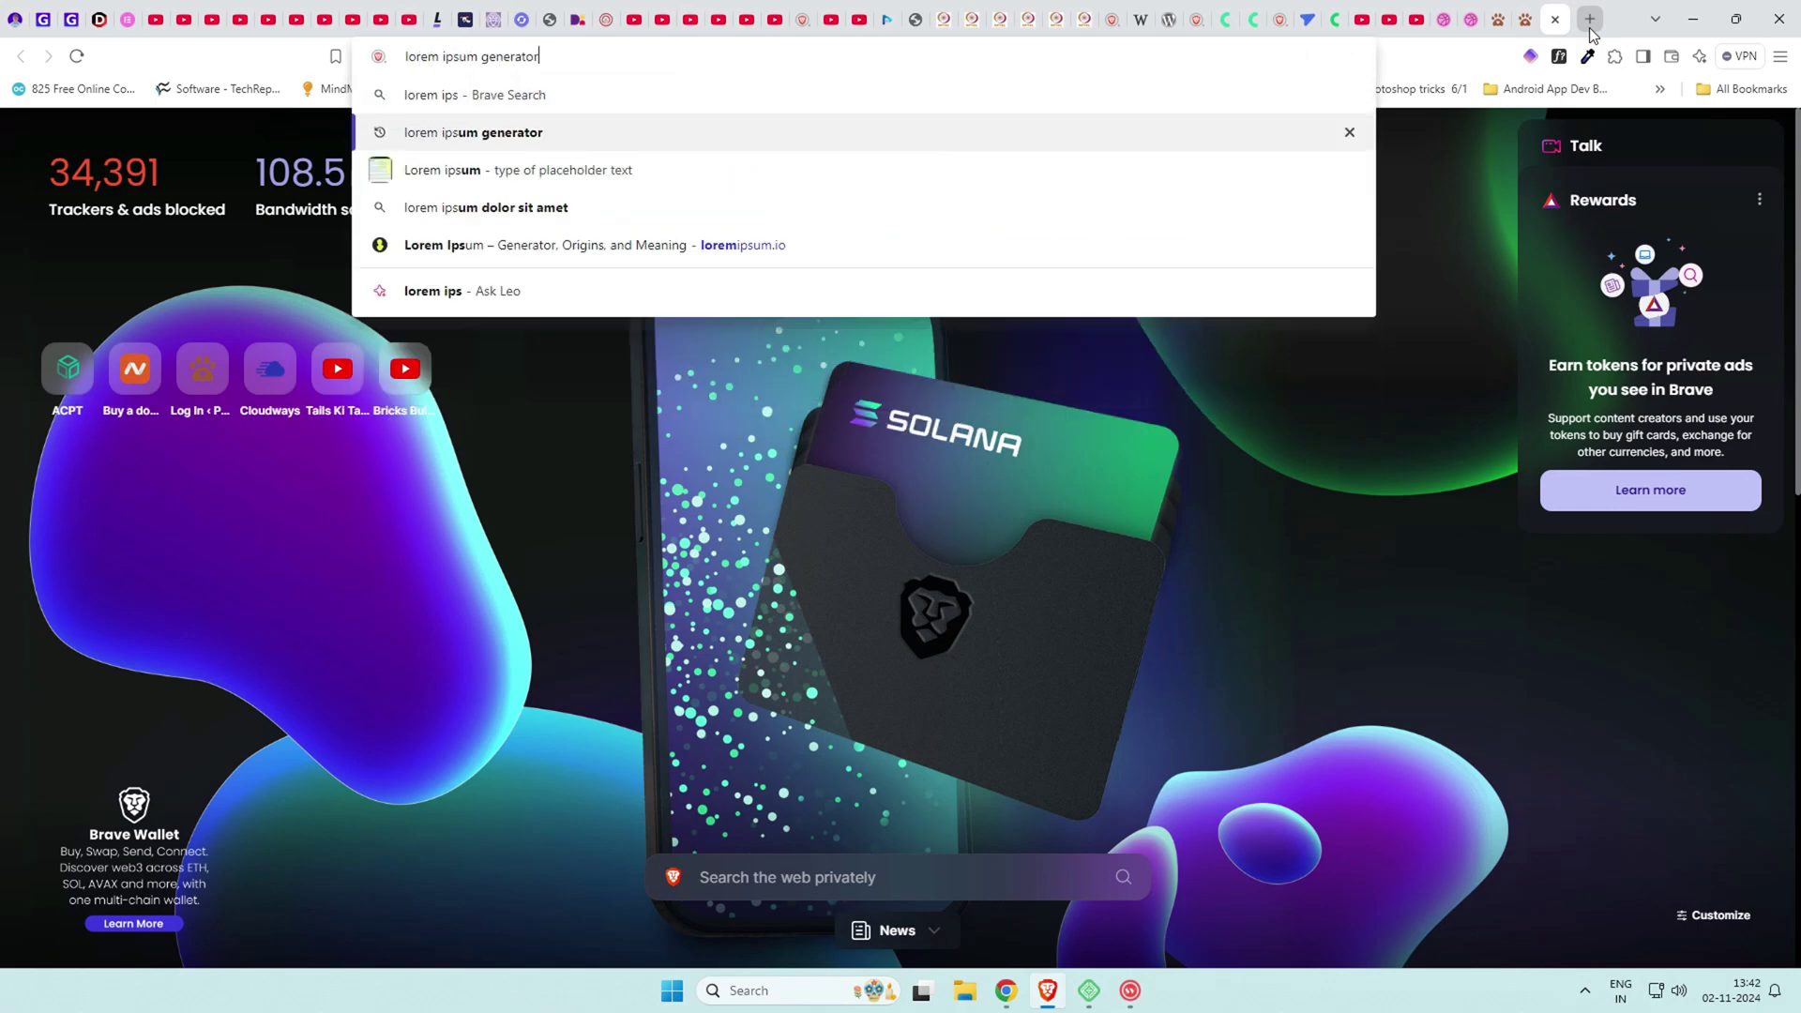
pyautogui.press('Return')
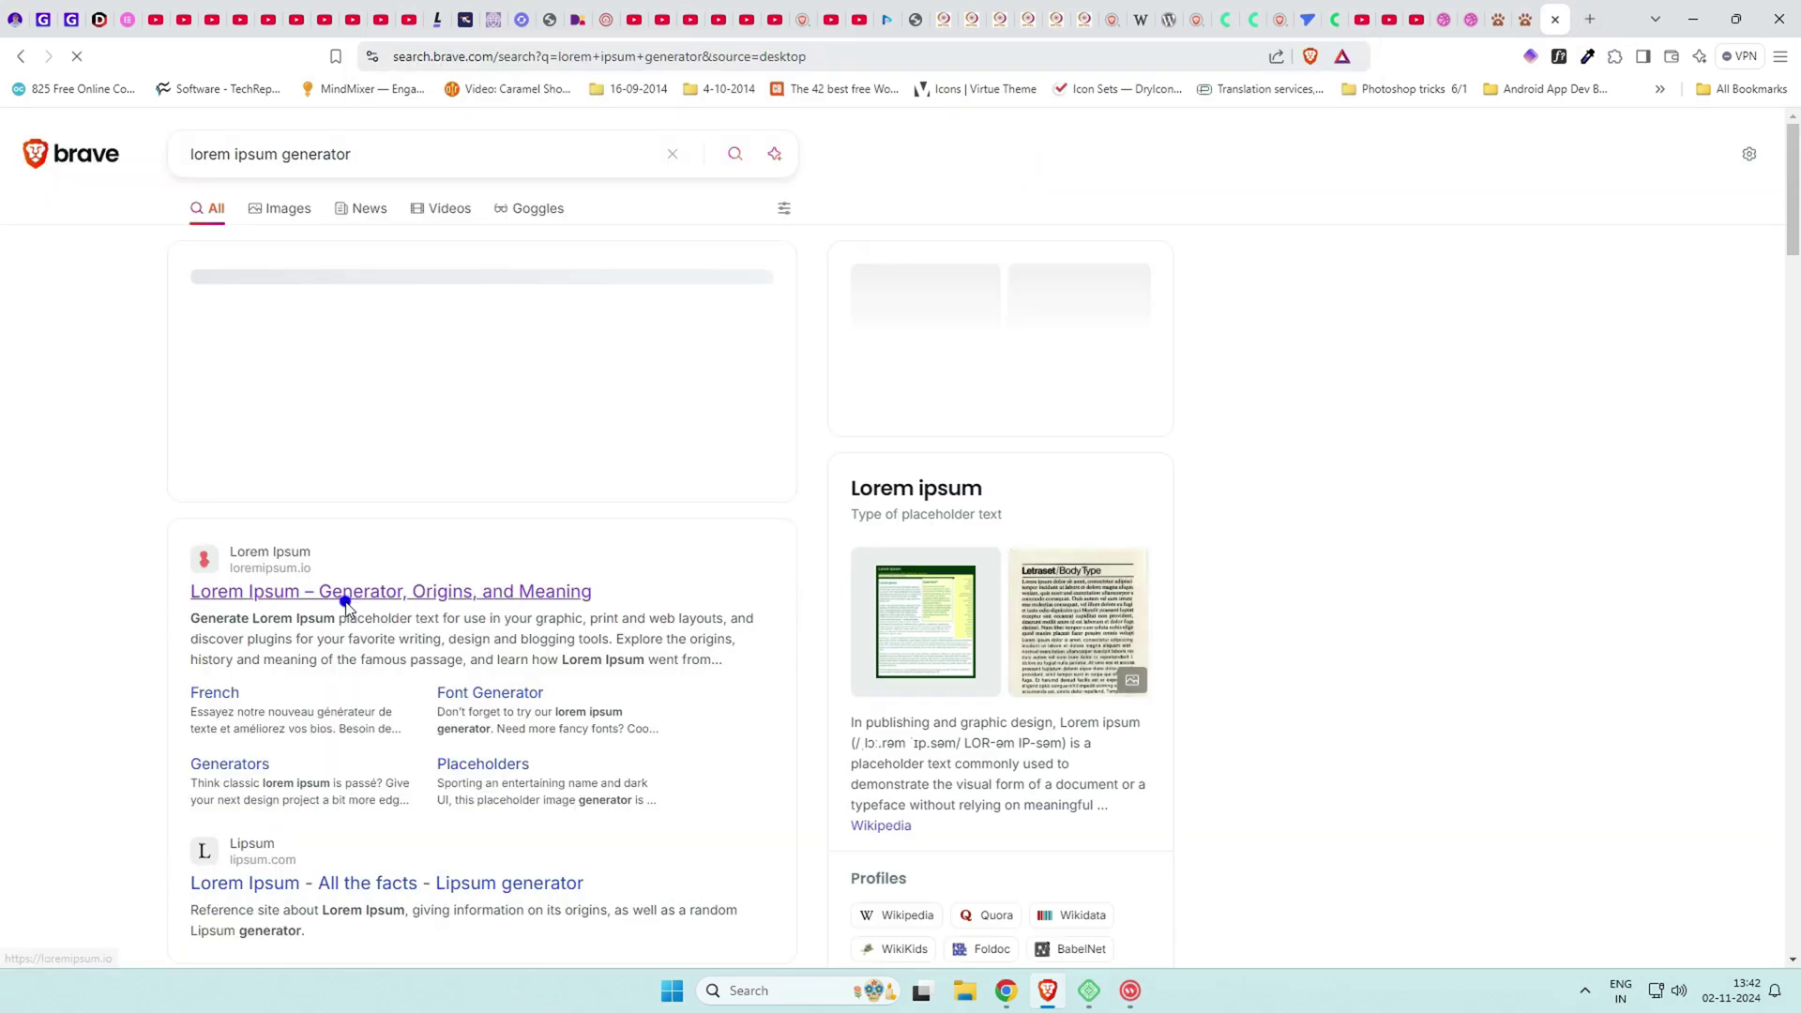
pyautogui.click(342, 594)
pyautogui.click(1145, 645)
pyautogui.click(1526, 19)
pyautogui.click(387, 349)
pyautogui.hotkey('ctrl', 'v')
# Fill in the project admin and client names, set two-star priority, and publish.
pyautogui.scroll(-5, 507, 459)
pyautogui.click(198, 681)
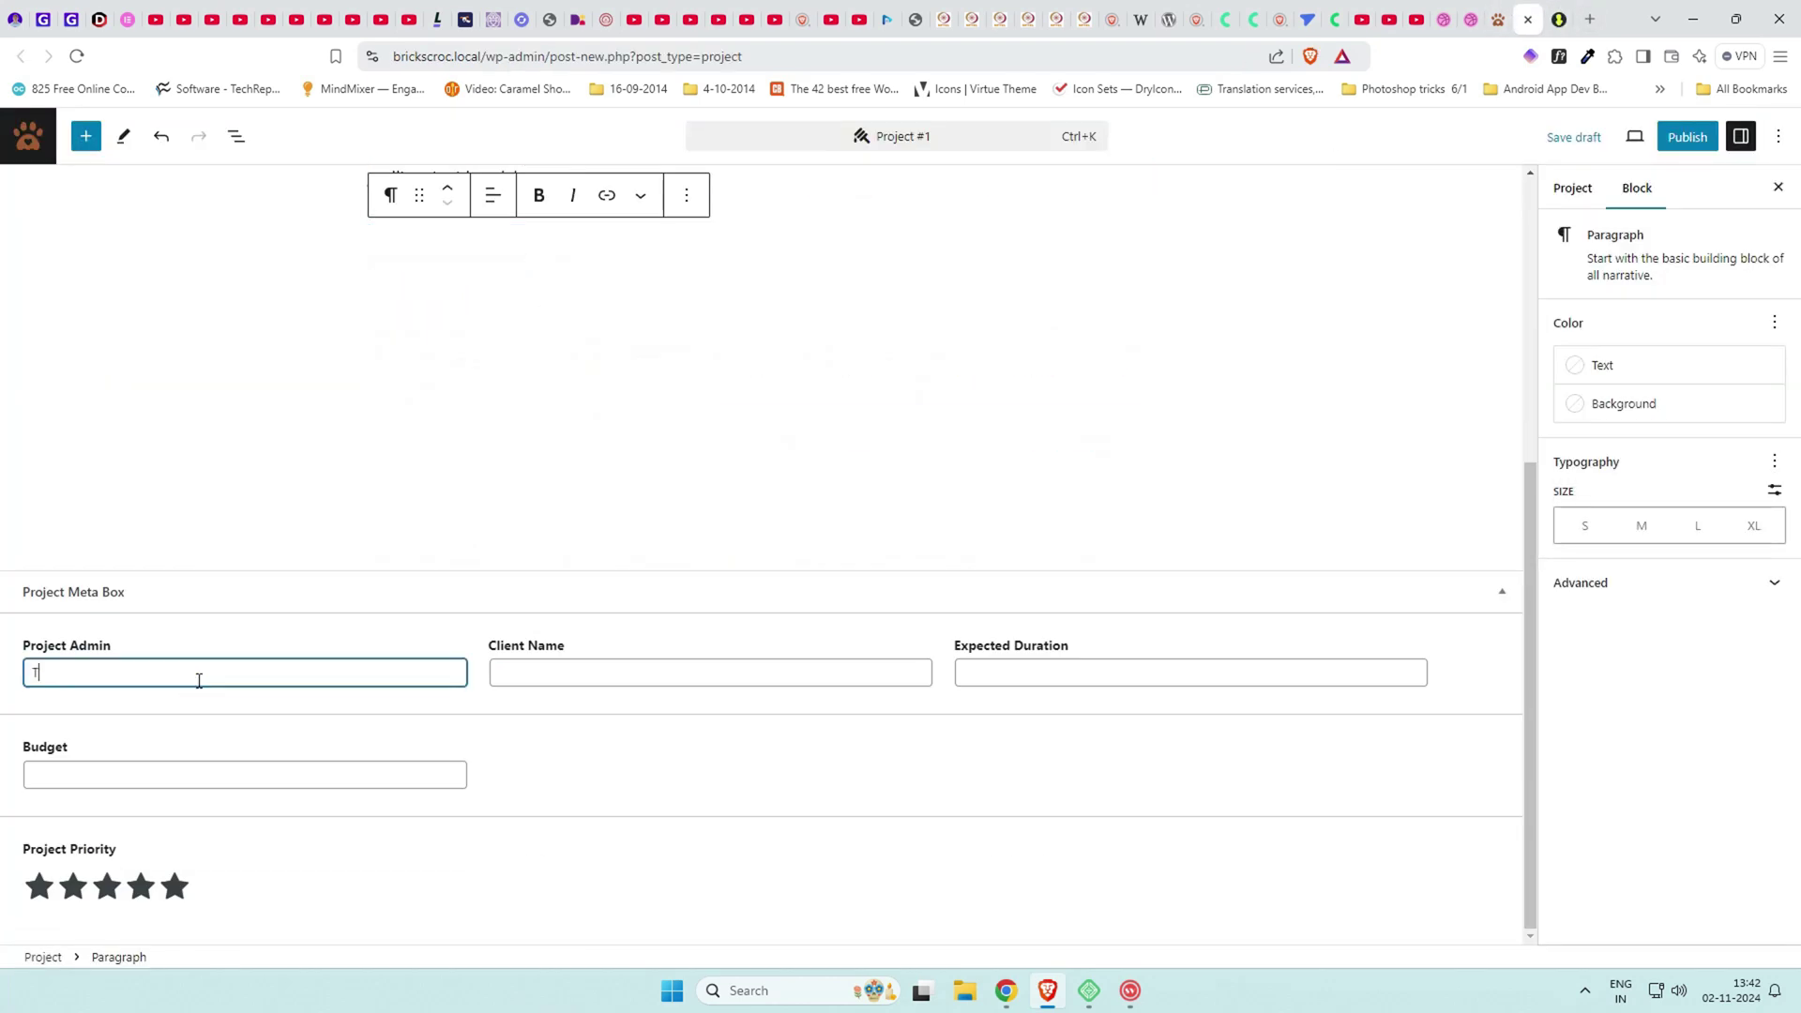
pyautogui.write('Adam')
pyautogui.press('Tab')
pyautogui.write('Sanjay')
pyautogui.press('Tab')
pyautogui.press('Tab')
pyautogui.click(75, 884)
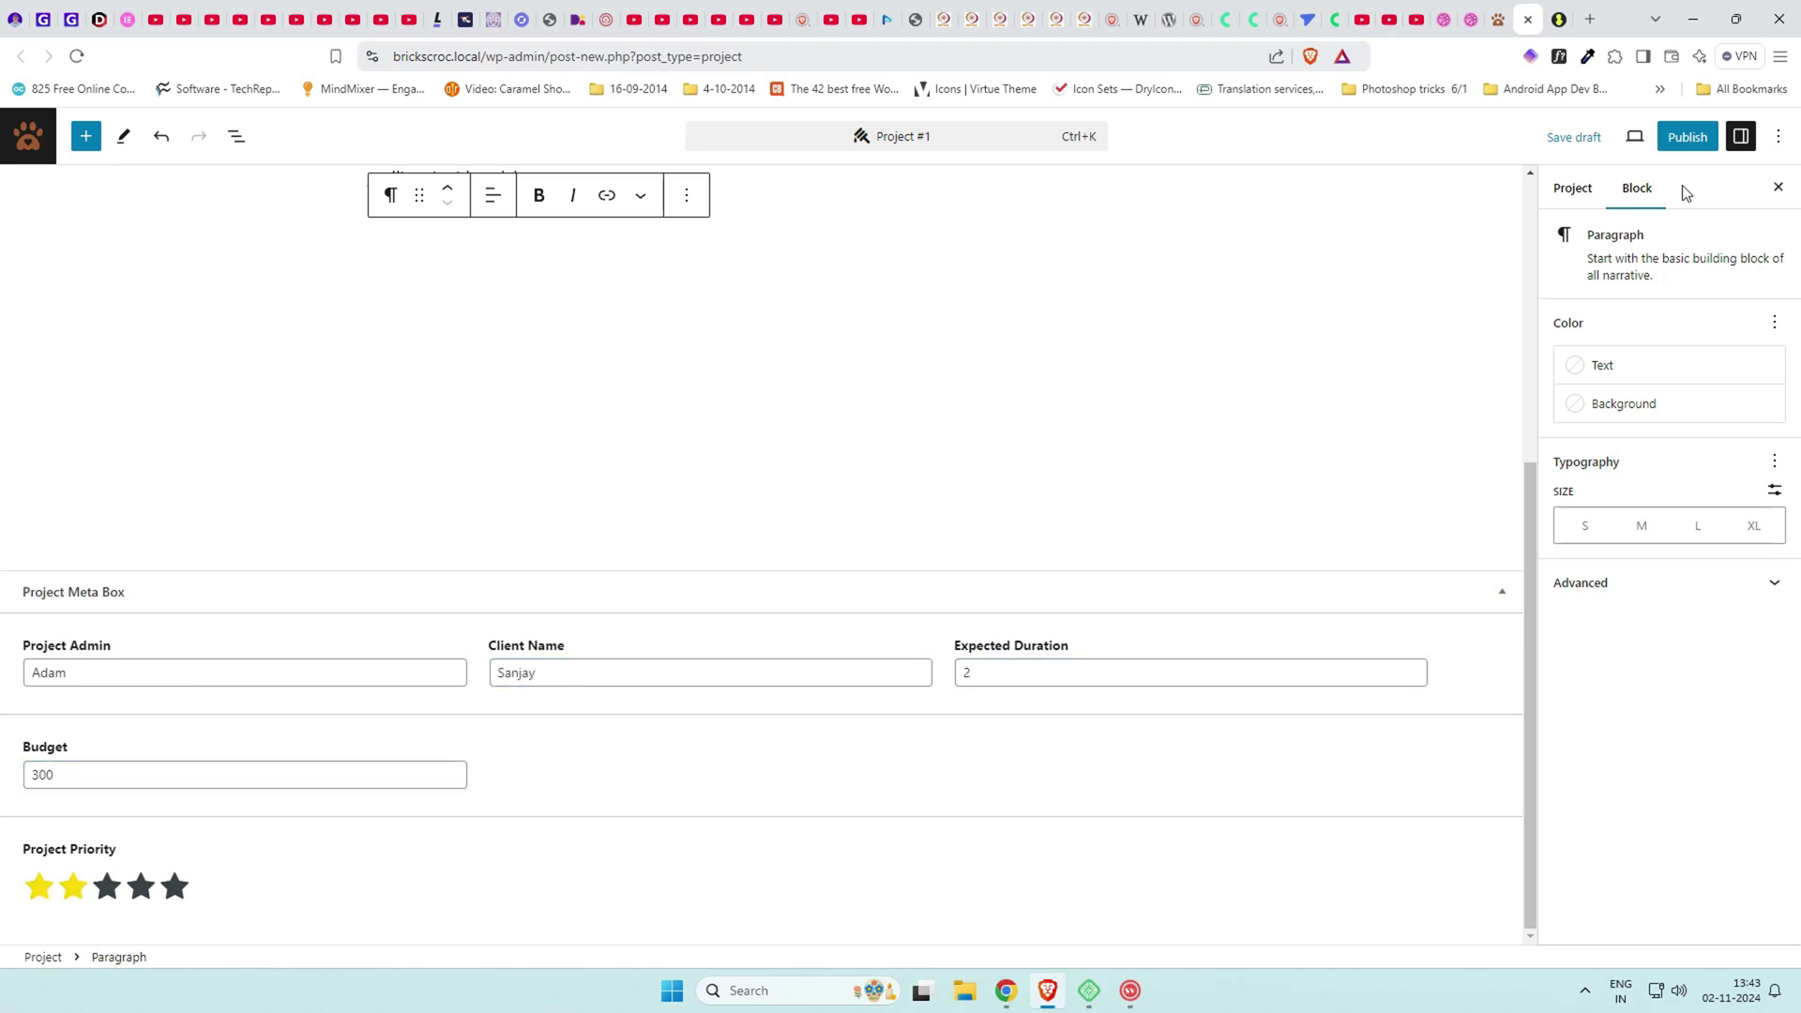
pyautogui.click(1687, 136)
pyautogui.click(1605, 136)
pyautogui.click(1498, 19)
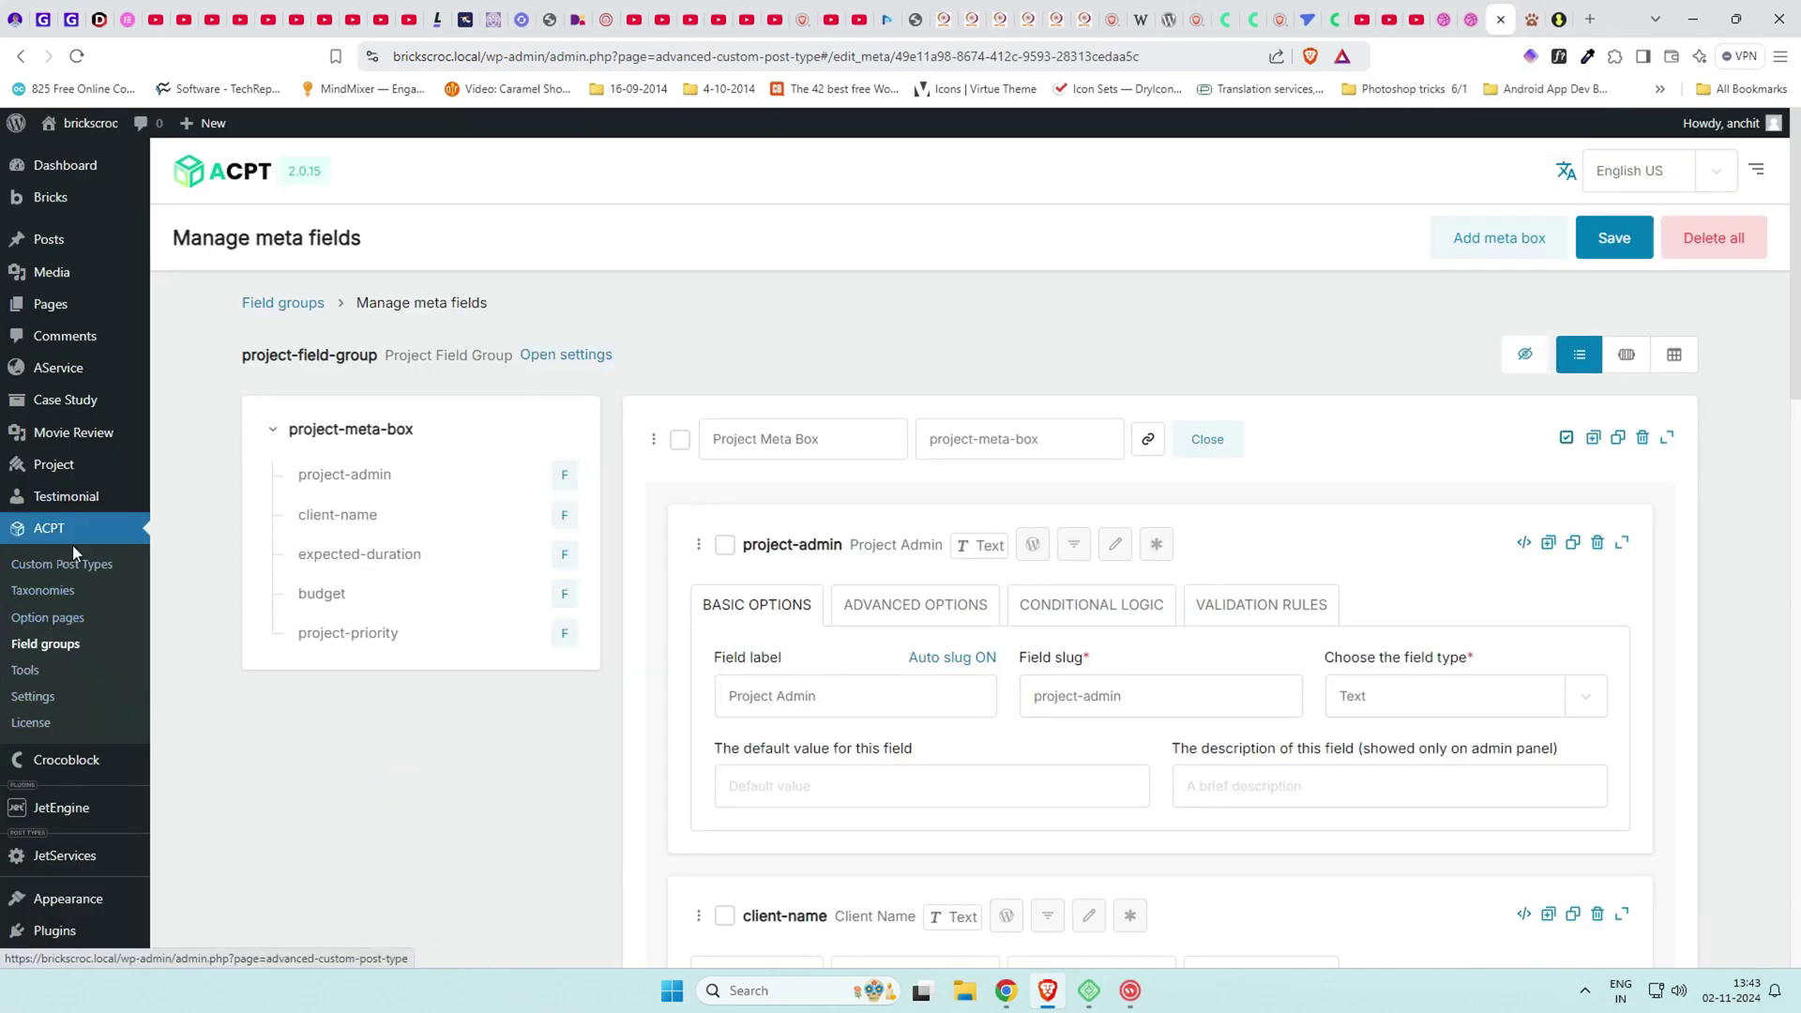
# Toggle on Enable forms and Enable ACPT cache, save the settings, and open ACPT > Forms.
pyautogui.click(40, 706)
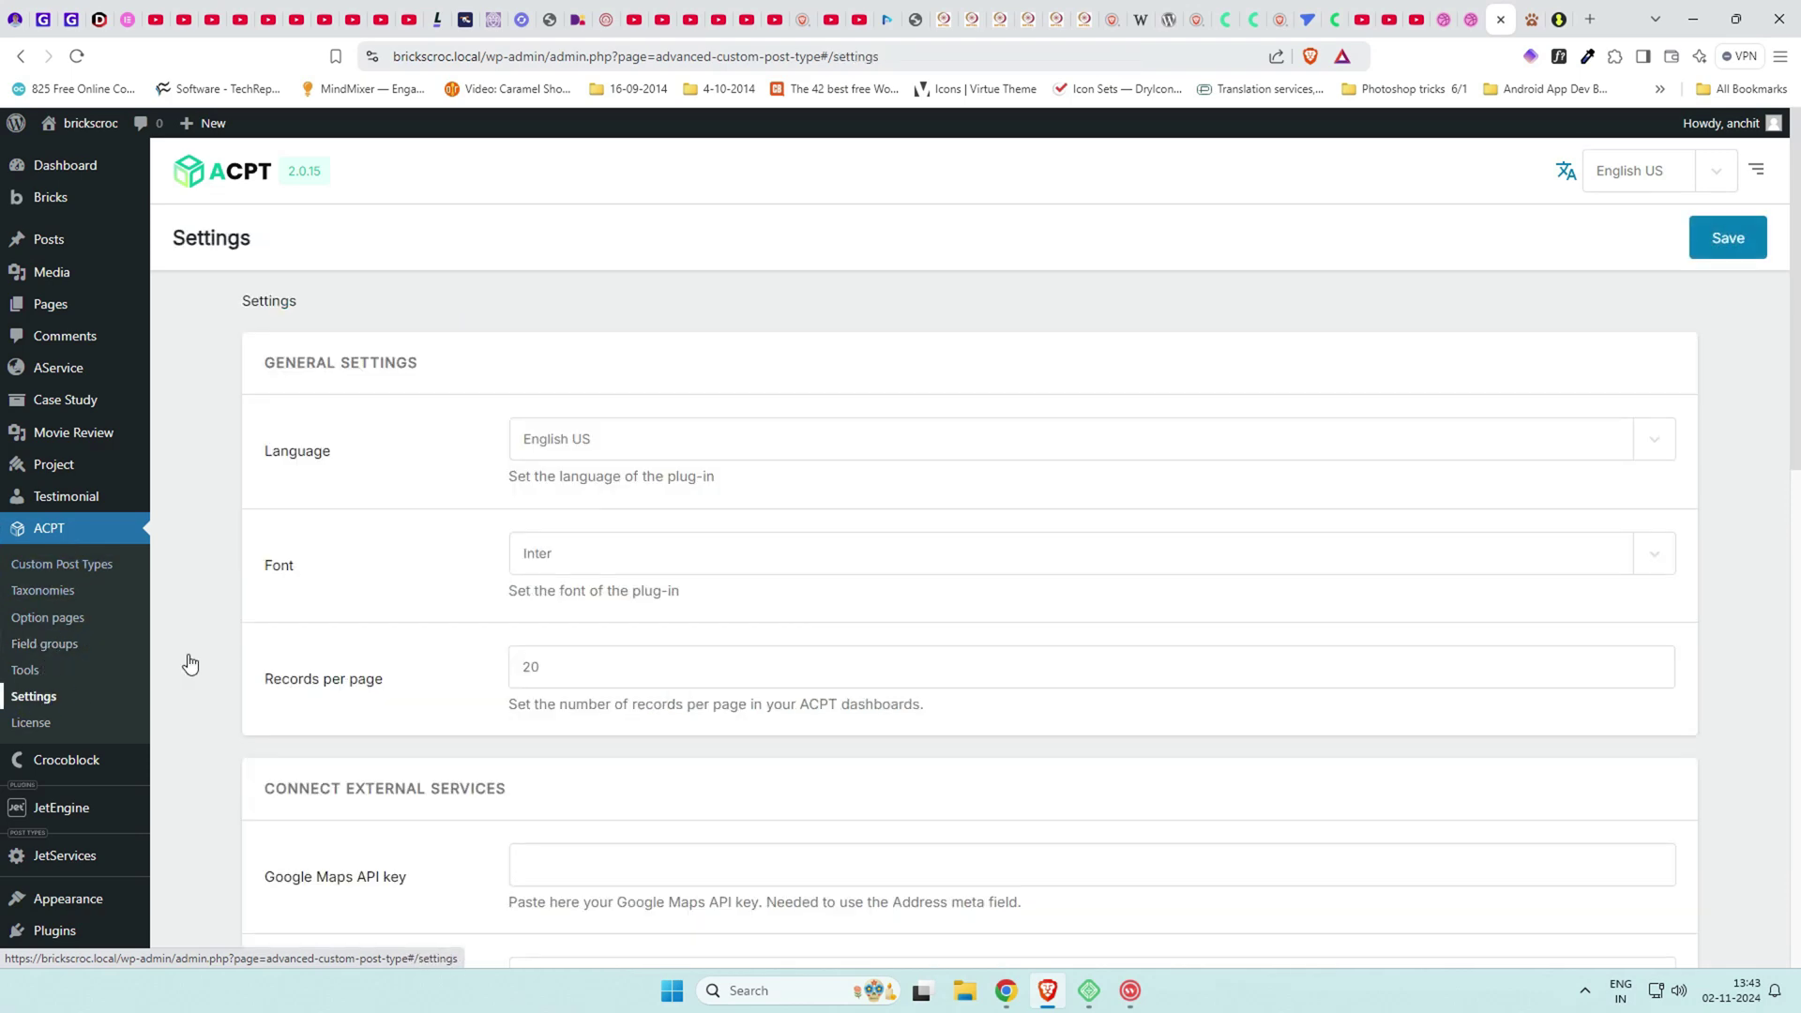
pyautogui.scroll(-5, 399, 568)
pyautogui.scroll(-5, 400, 570)
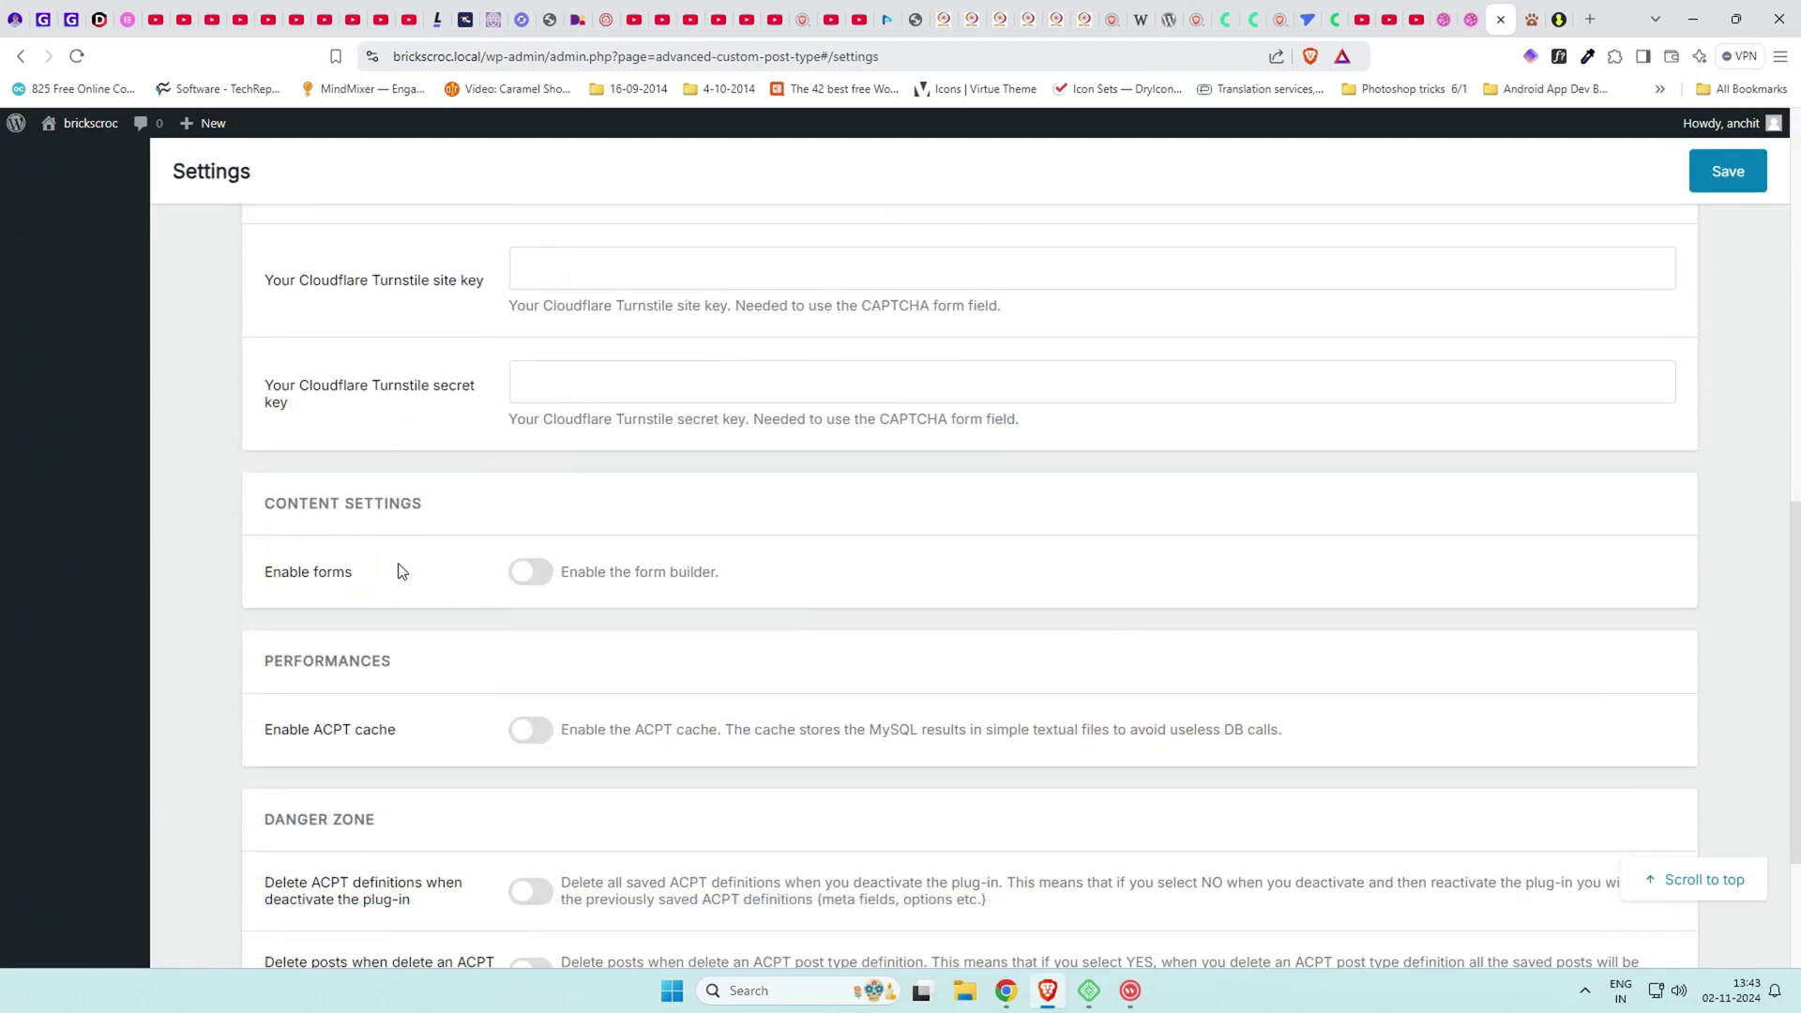
pyautogui.click(531, 571)
pyautogui.scroll(-3, 505, 529)
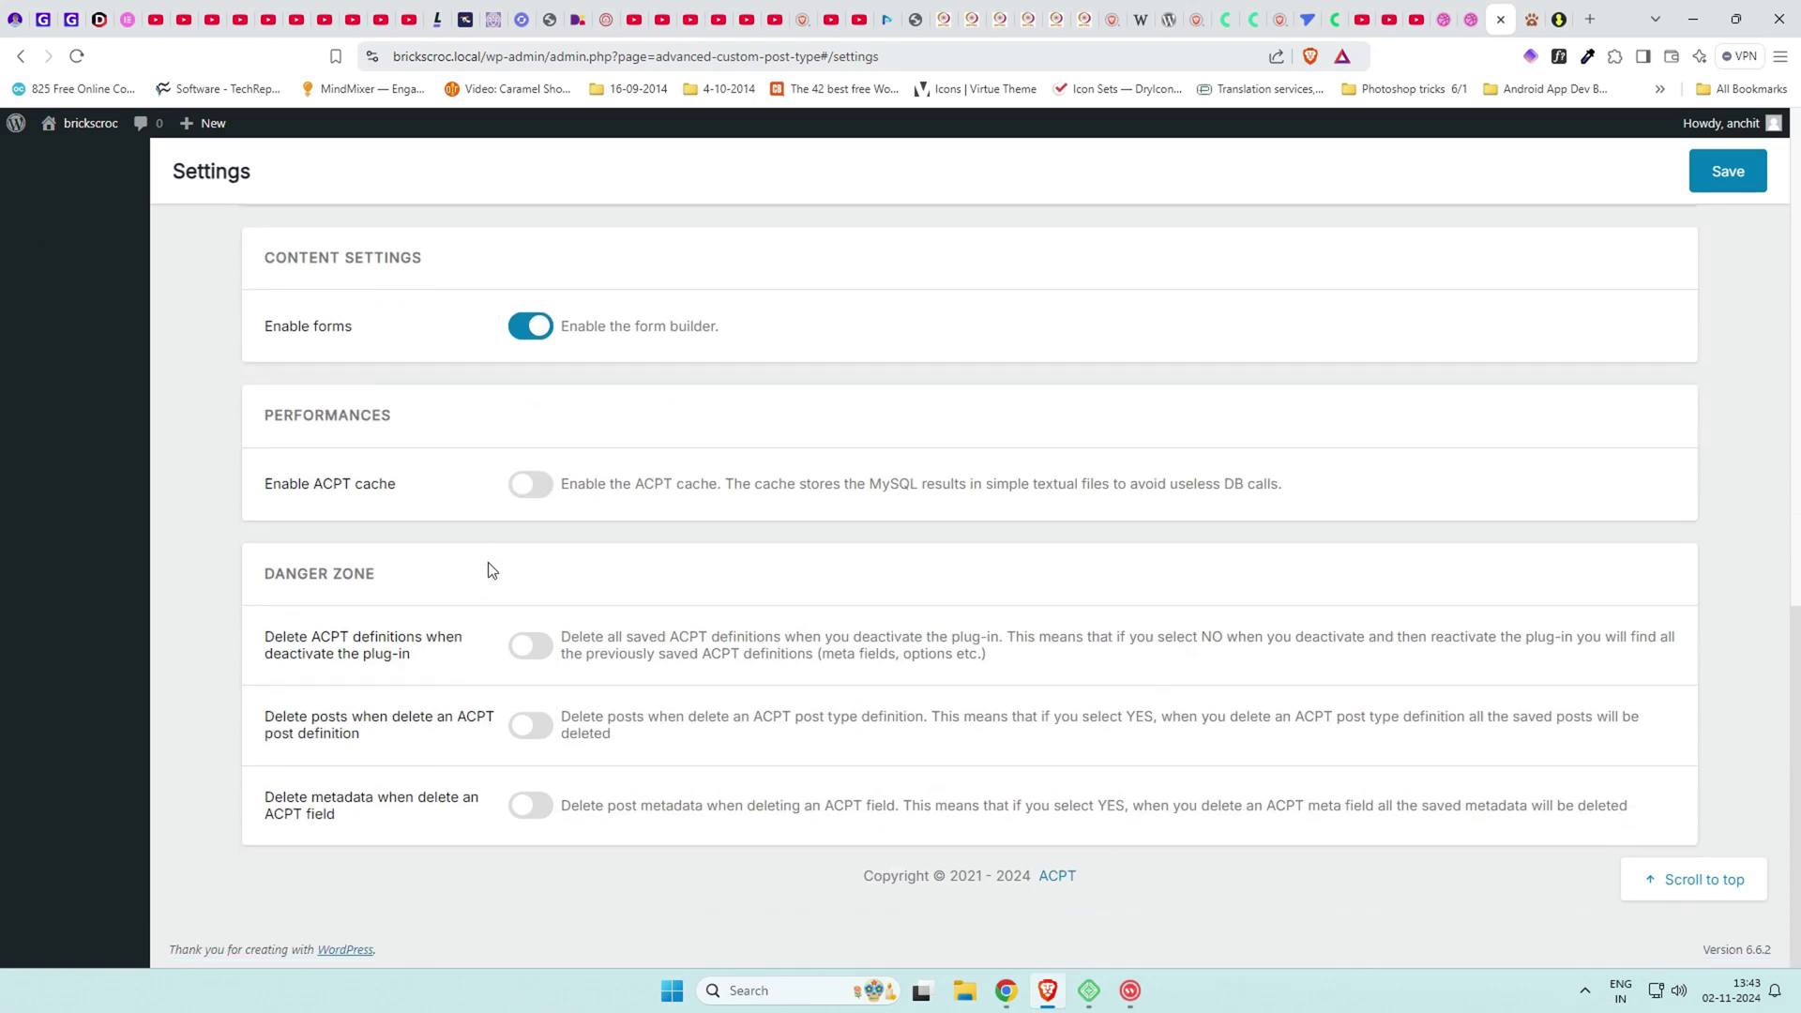
pyautogui.click(517, 500)
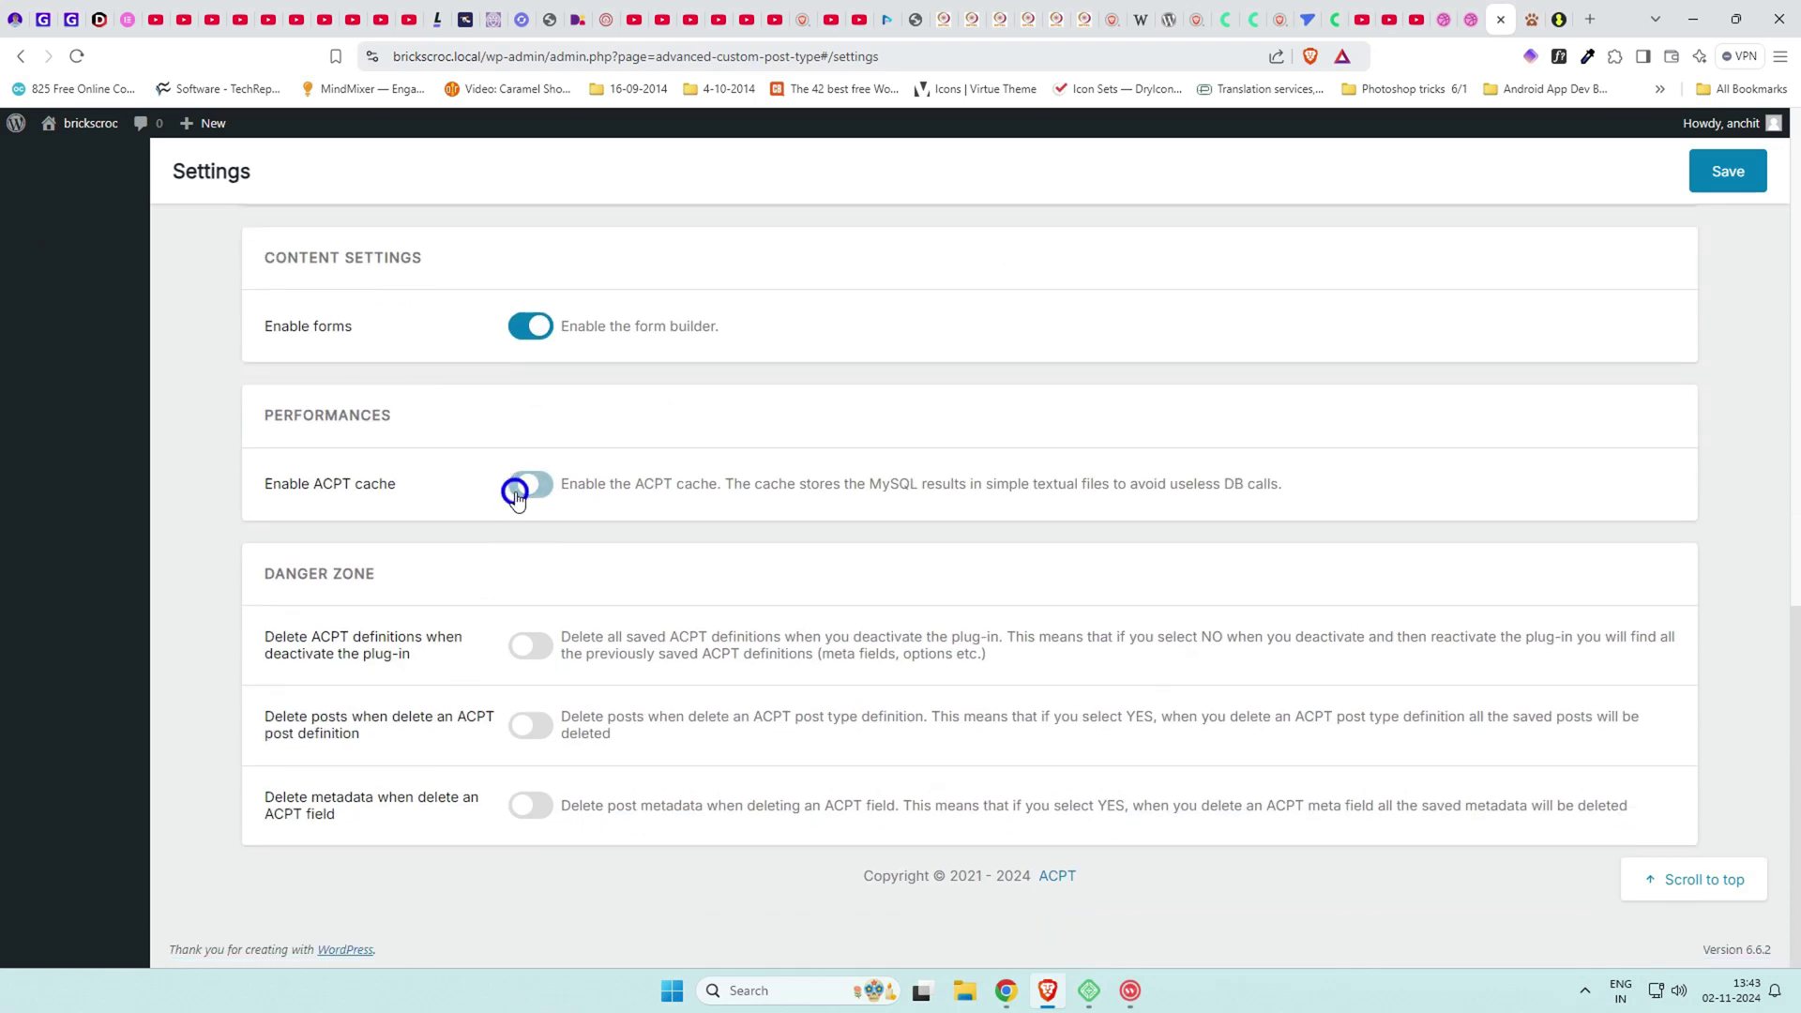
pyautogui.click(1738, 185)
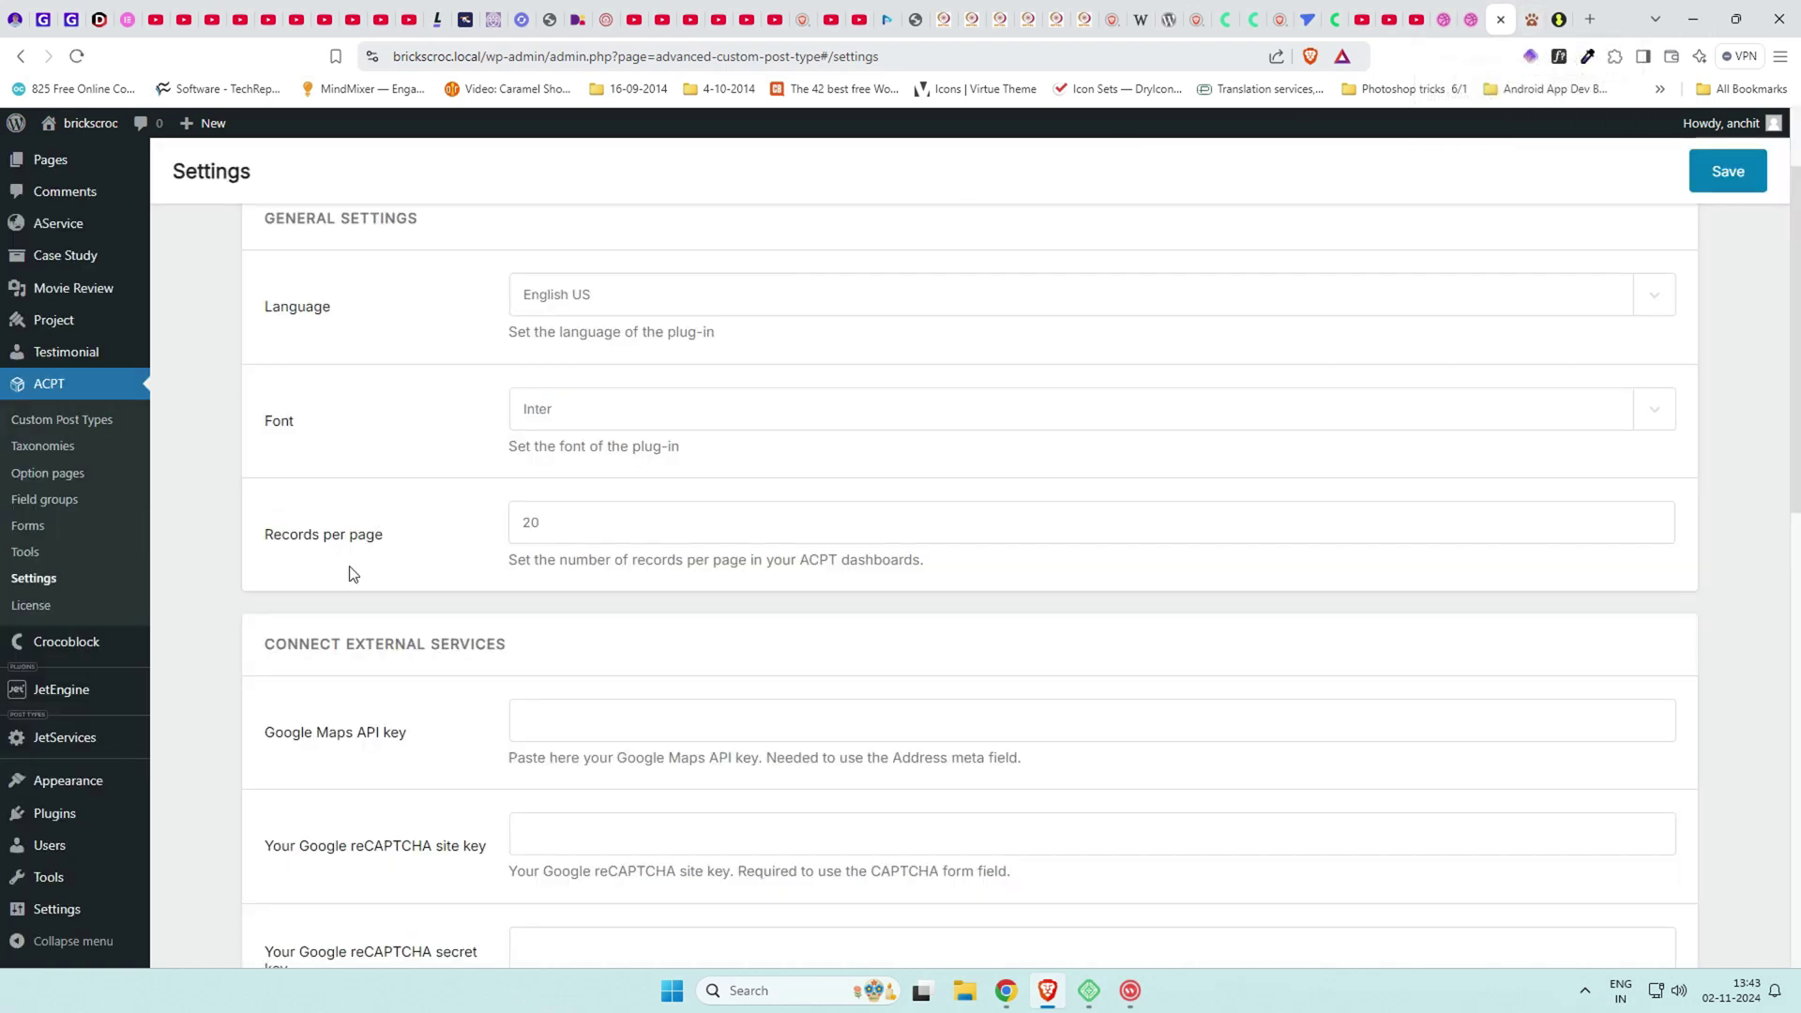
pyautogui.click(23, 528)
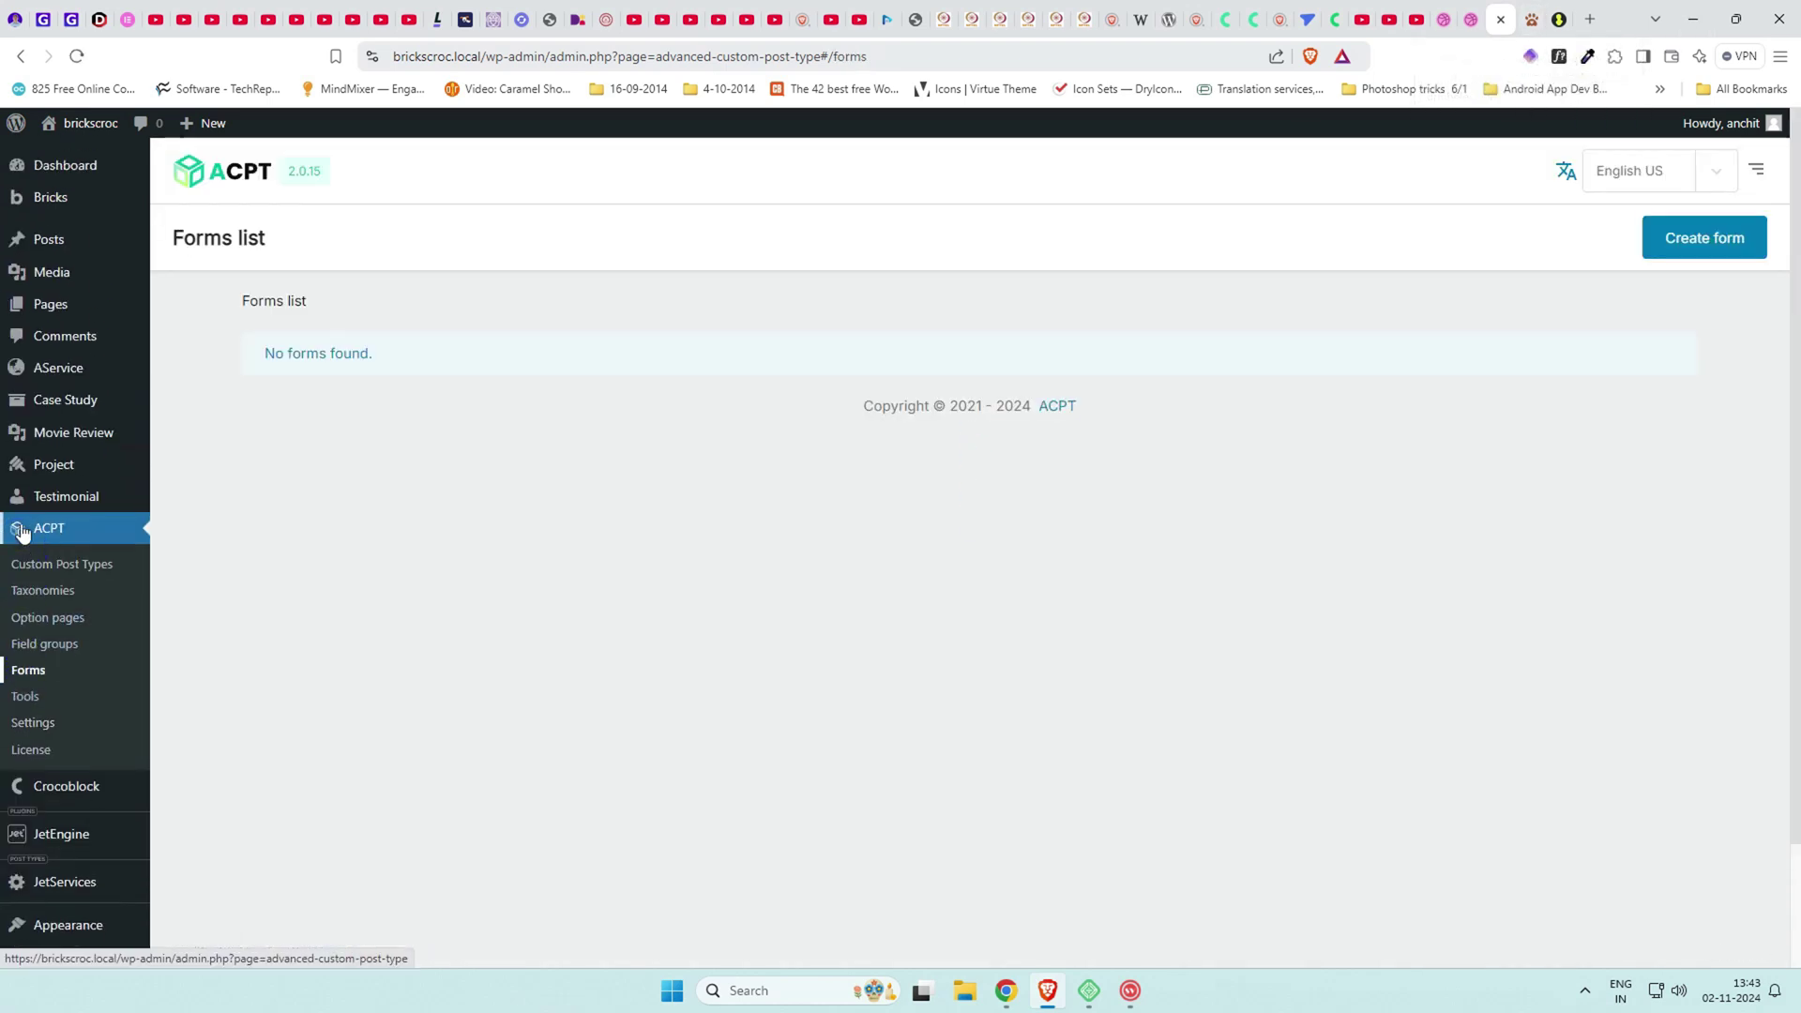
# Create a form labelled Project Front Form that manages posts, populated from the Project post type.
pyautogui.click(1713, 235)
pyautogui.click(683, 460)
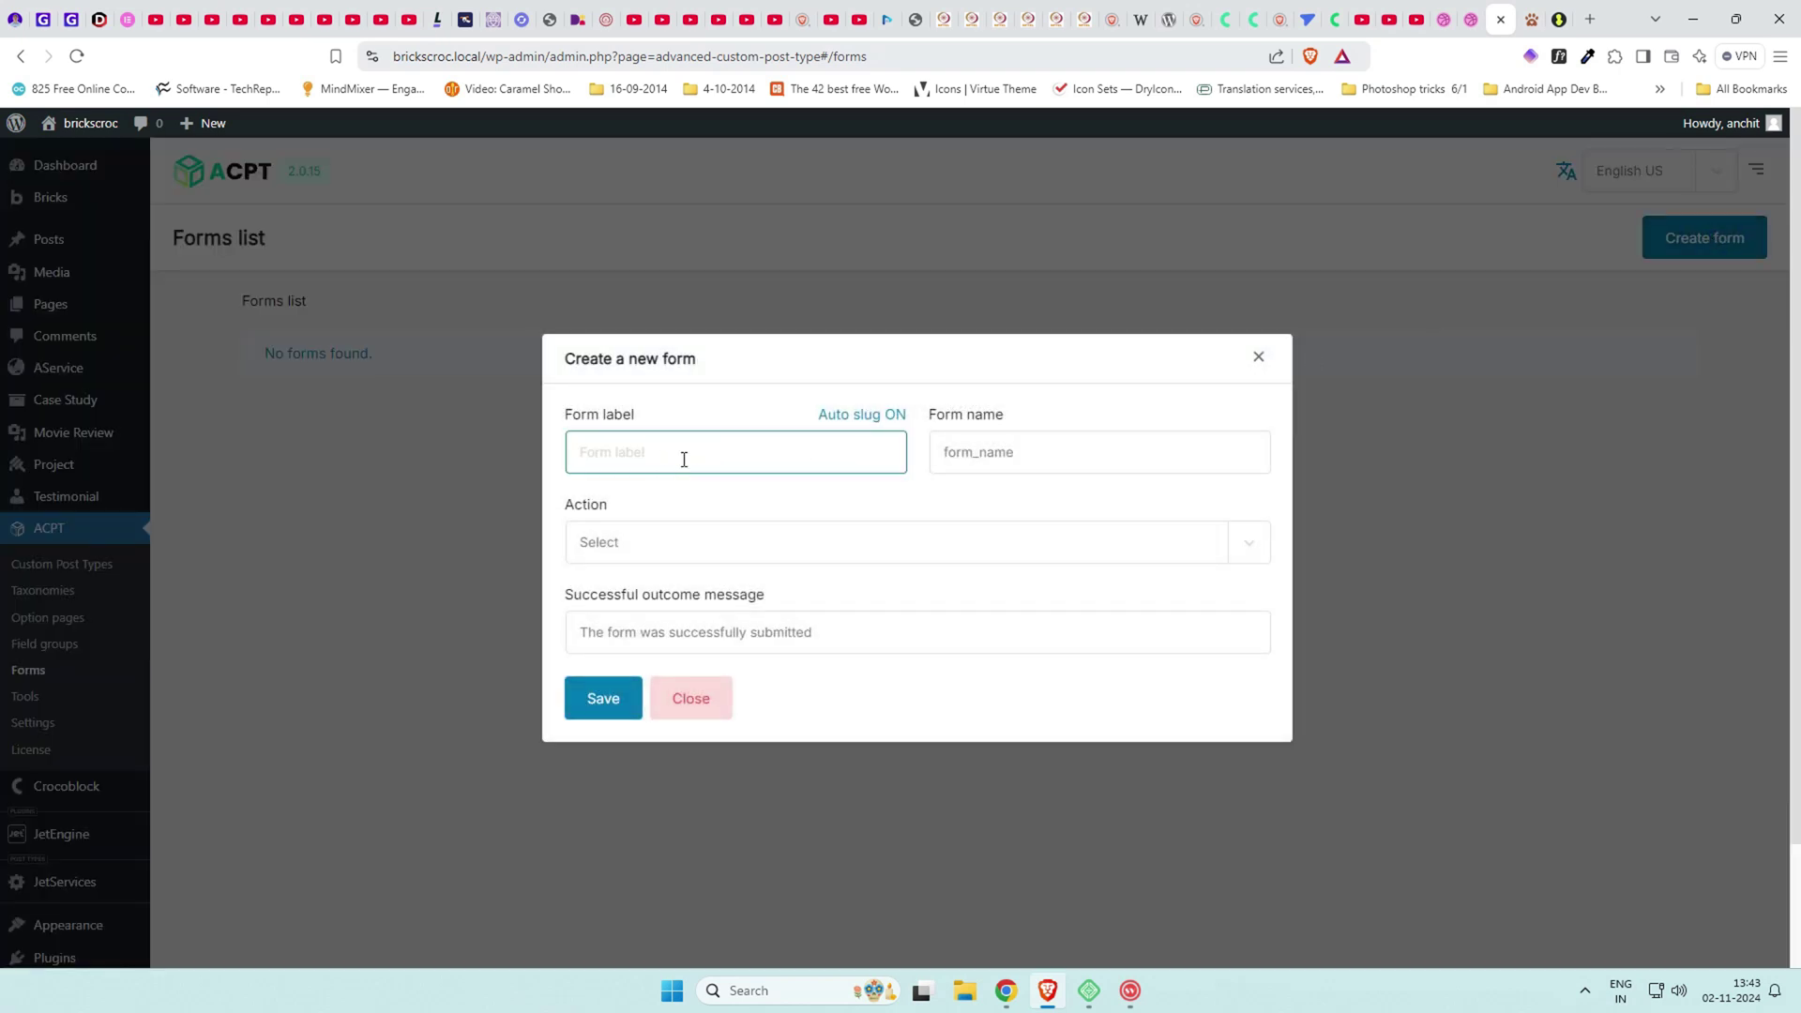
pyautogui.write('Project')
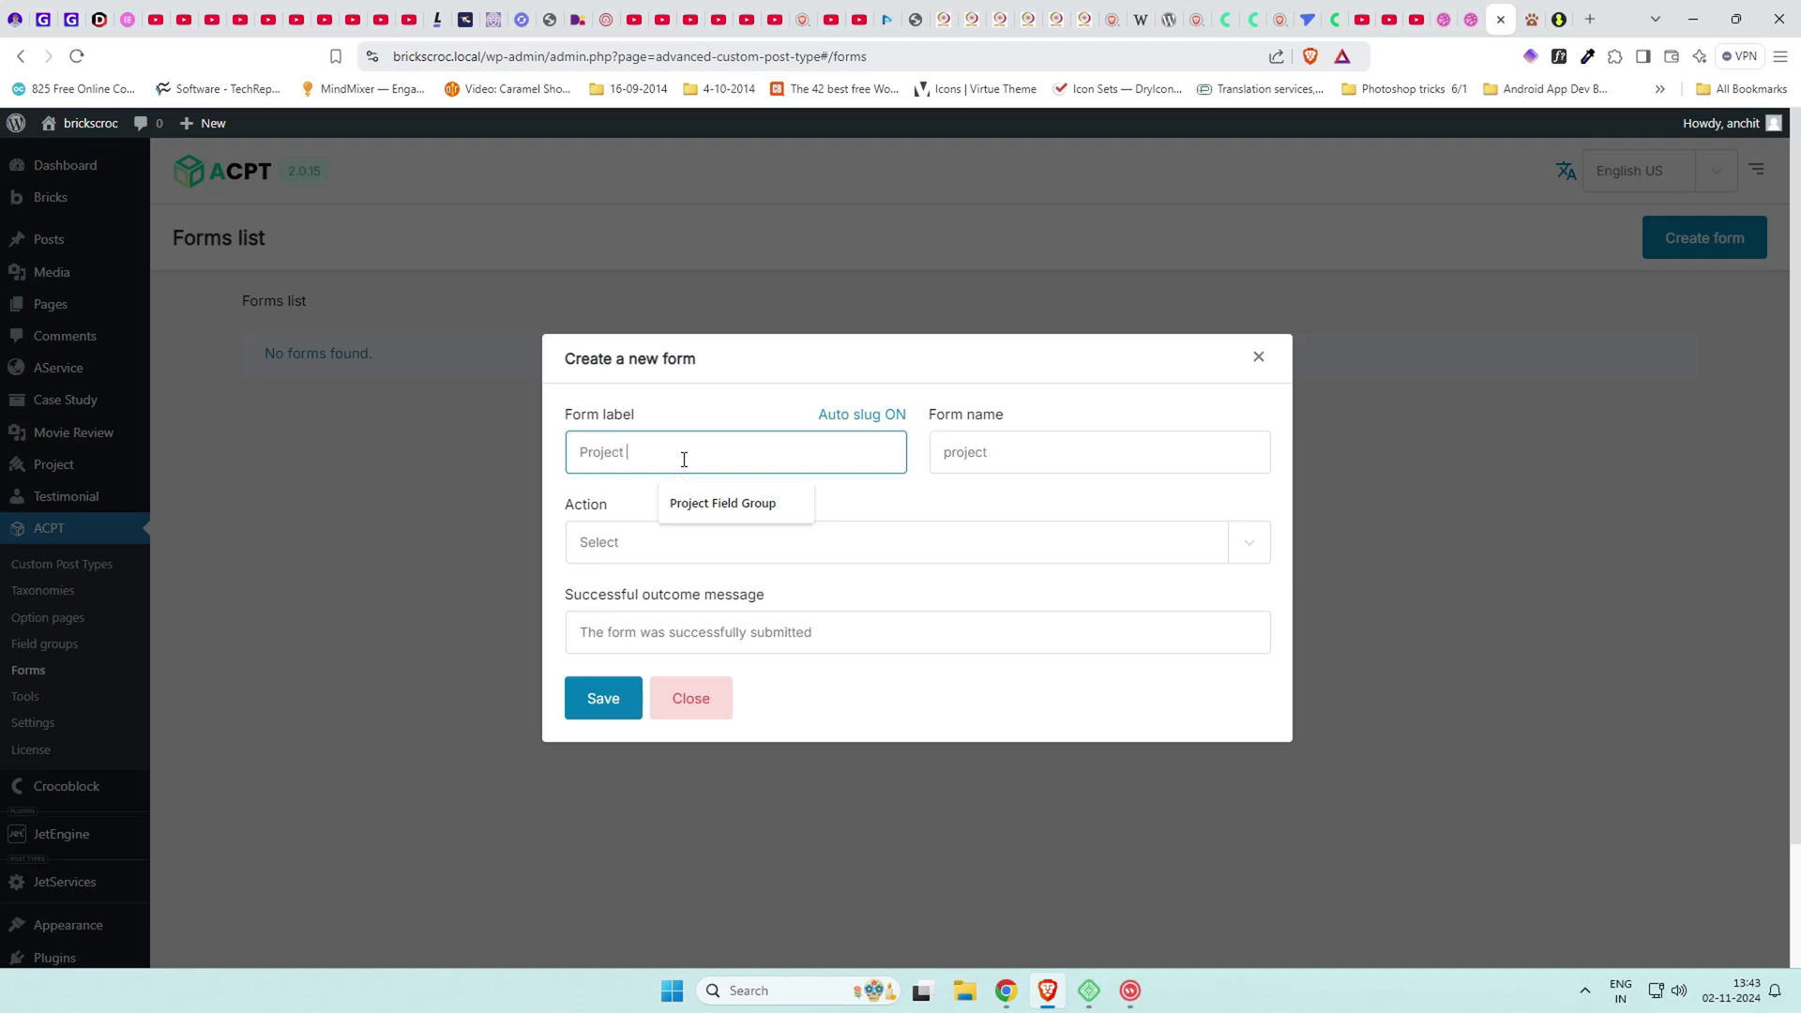
pyautogui.write(' Front Form')
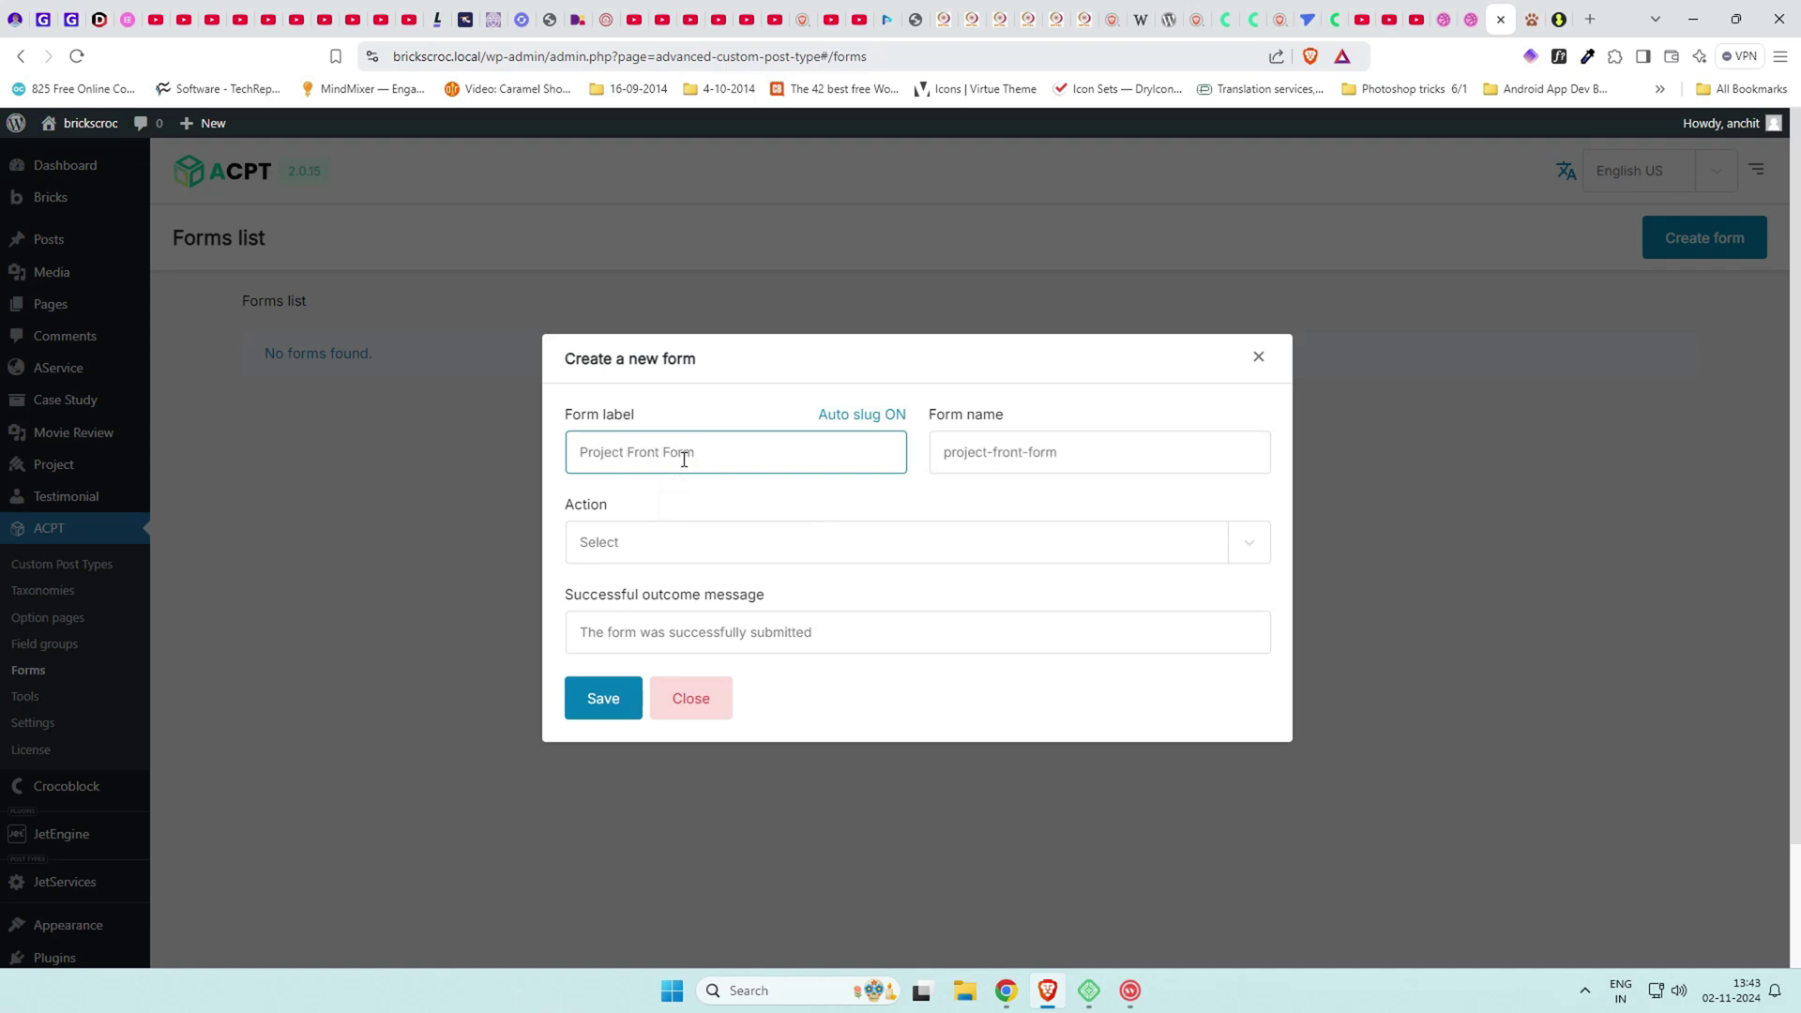
pyautogui.click(671, 534)
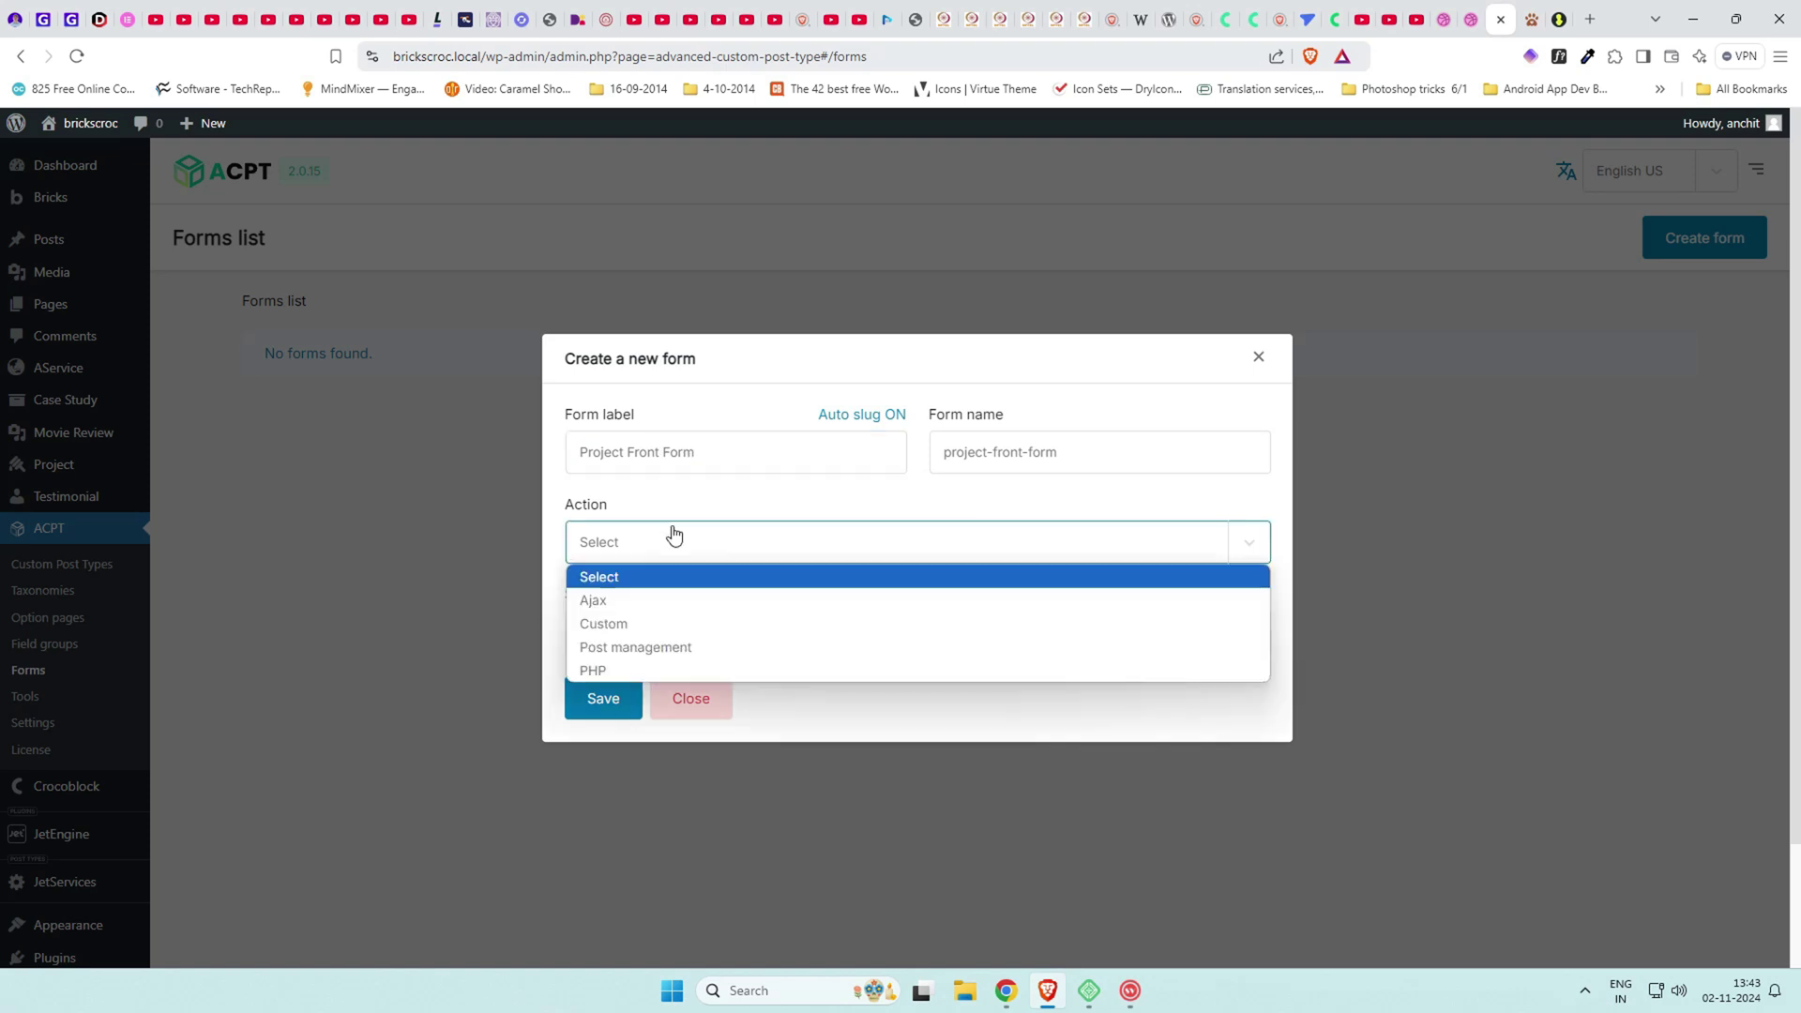
pyautogui.click(685, 650)
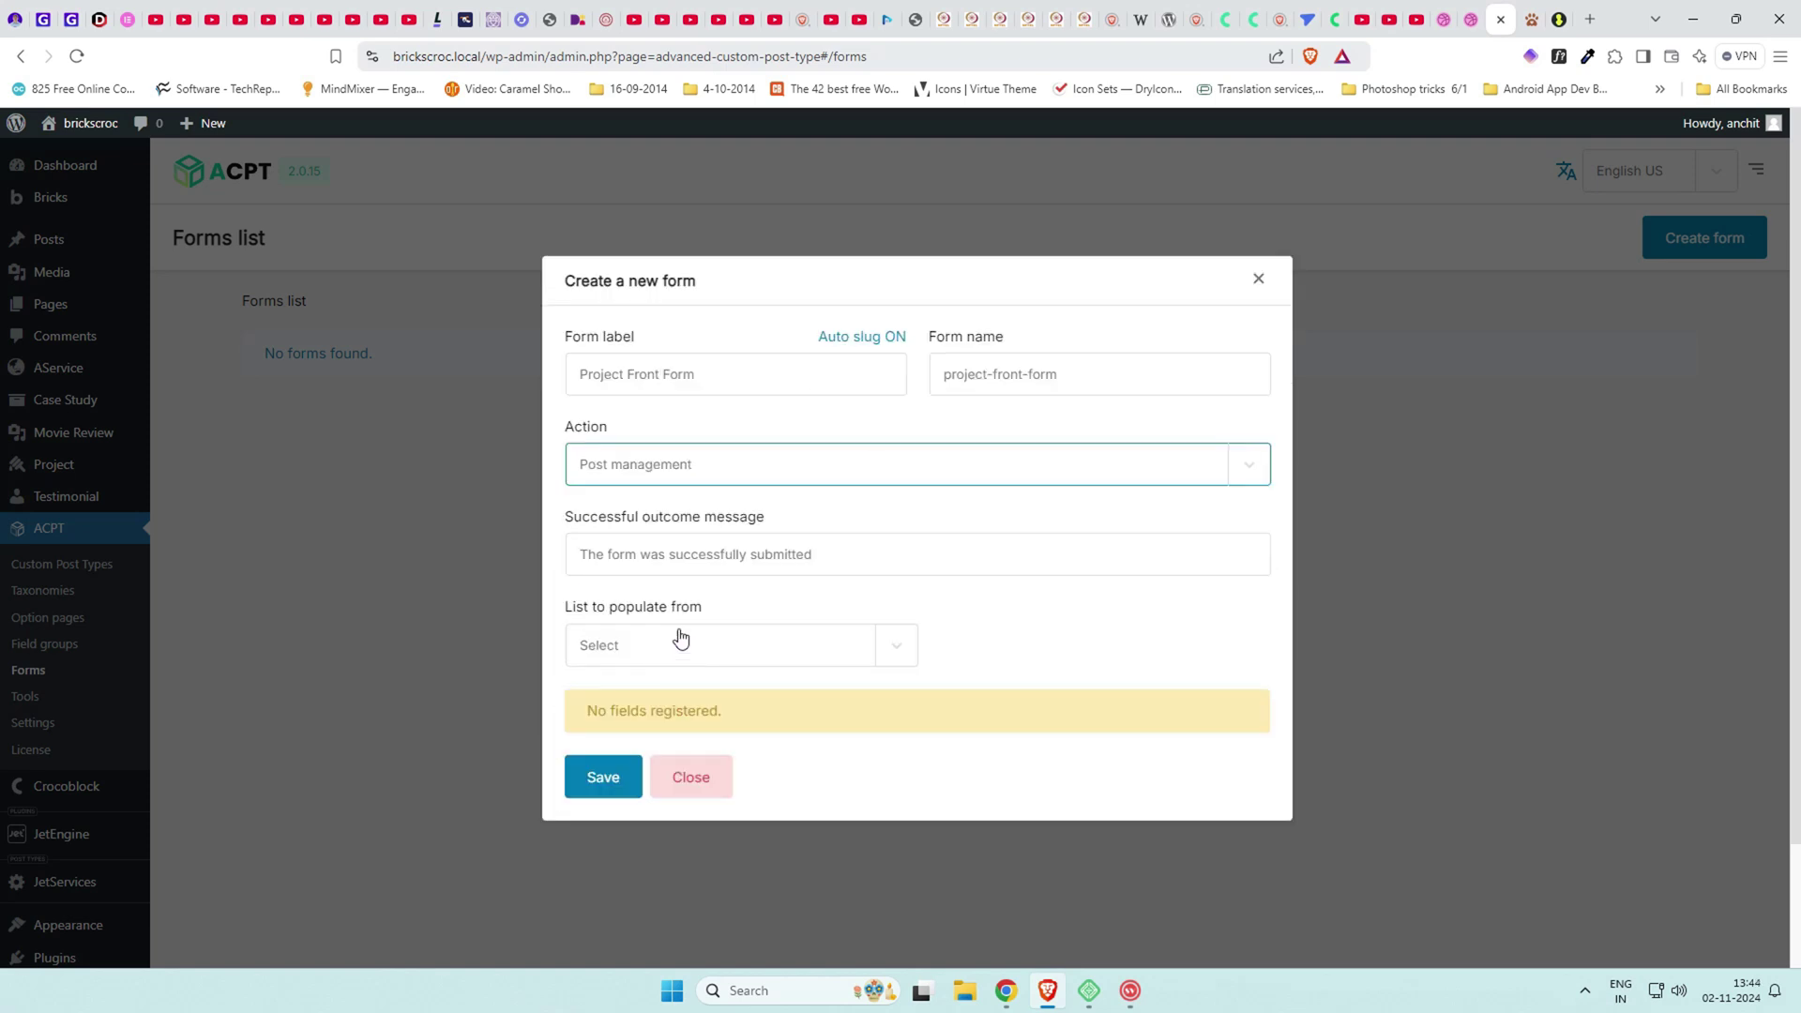
pyautogui.click(685, 652)
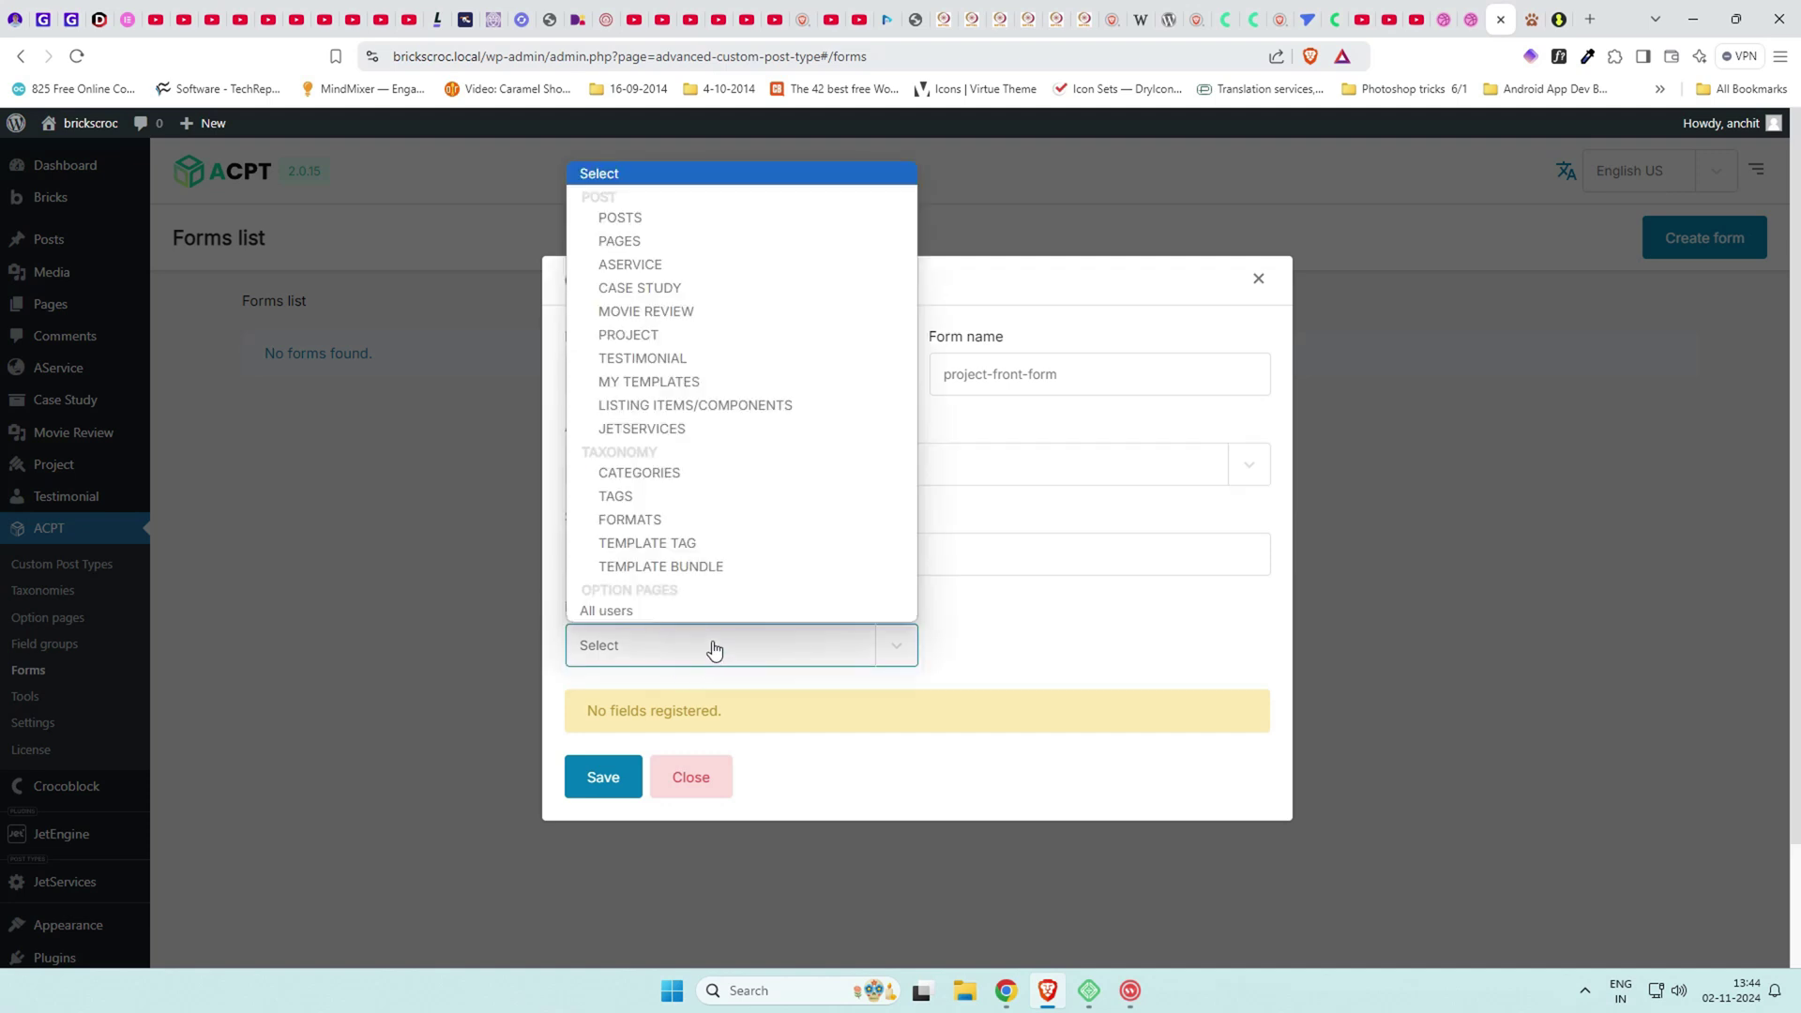
pyautogui.click(821, 335)
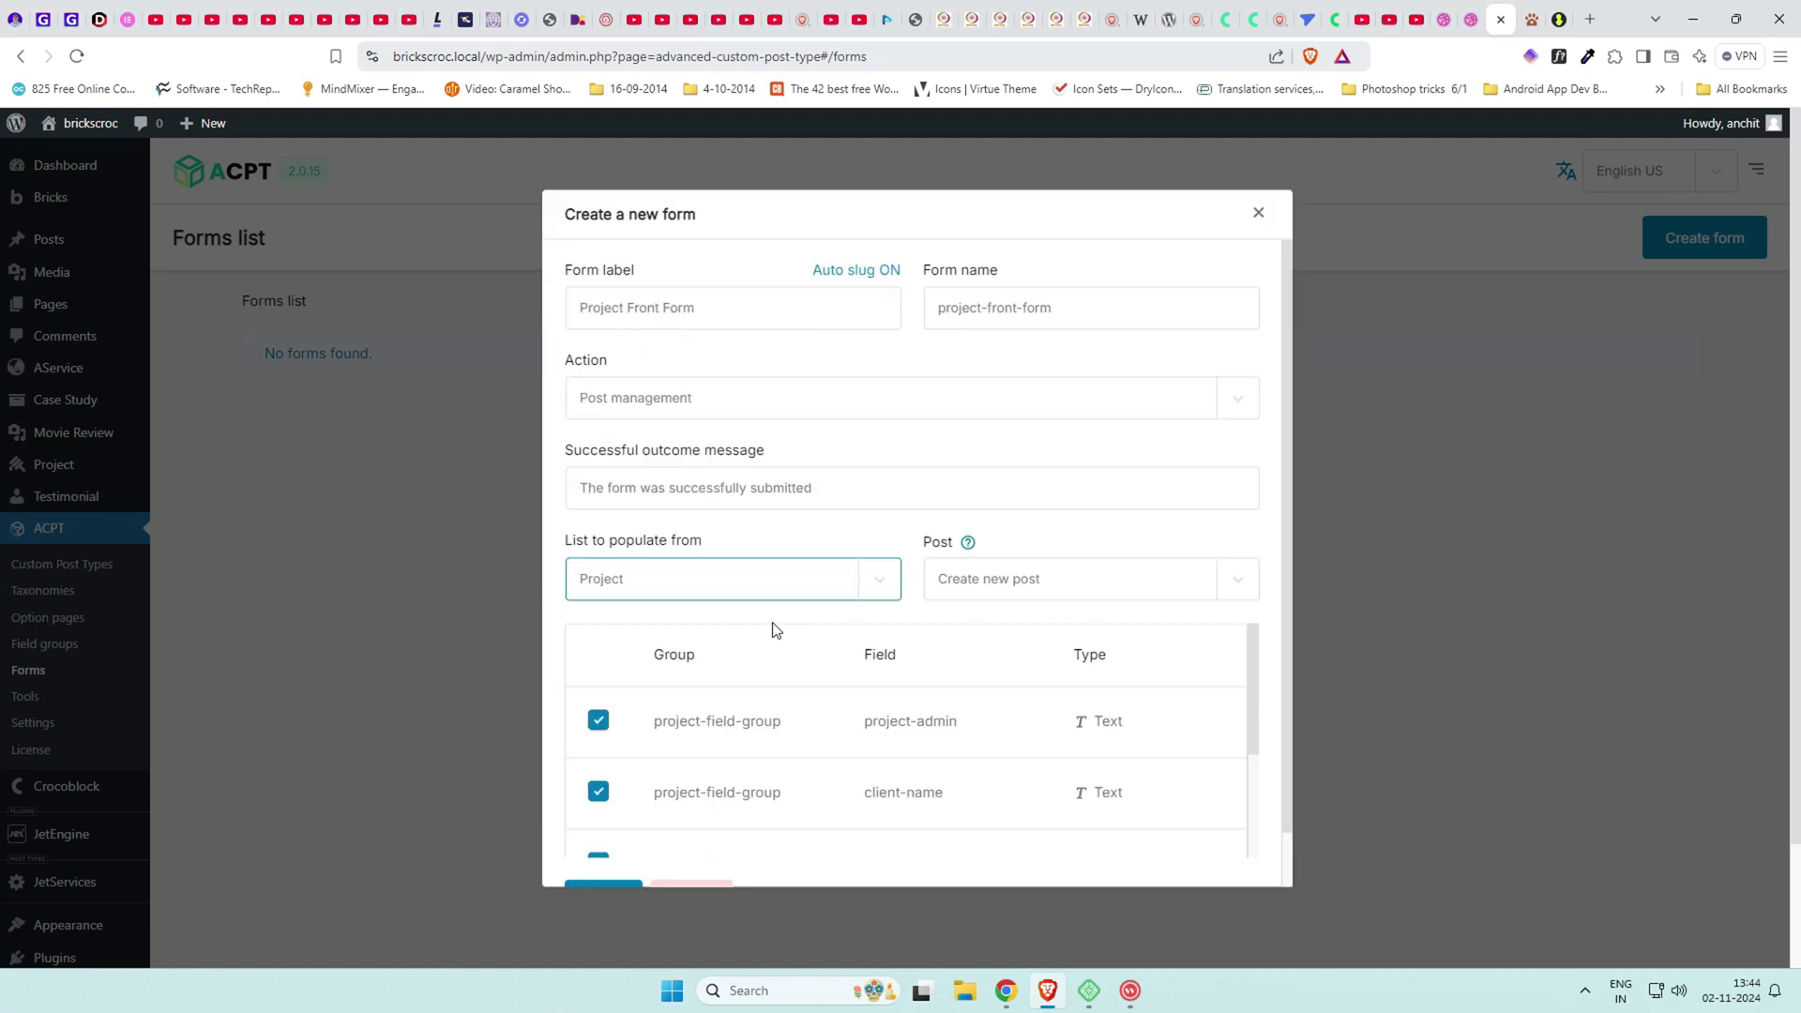
# Edit the success message to say the admin will approve, and set Post to Create new post.
pyautogui.scroll(-1, 805, 638)
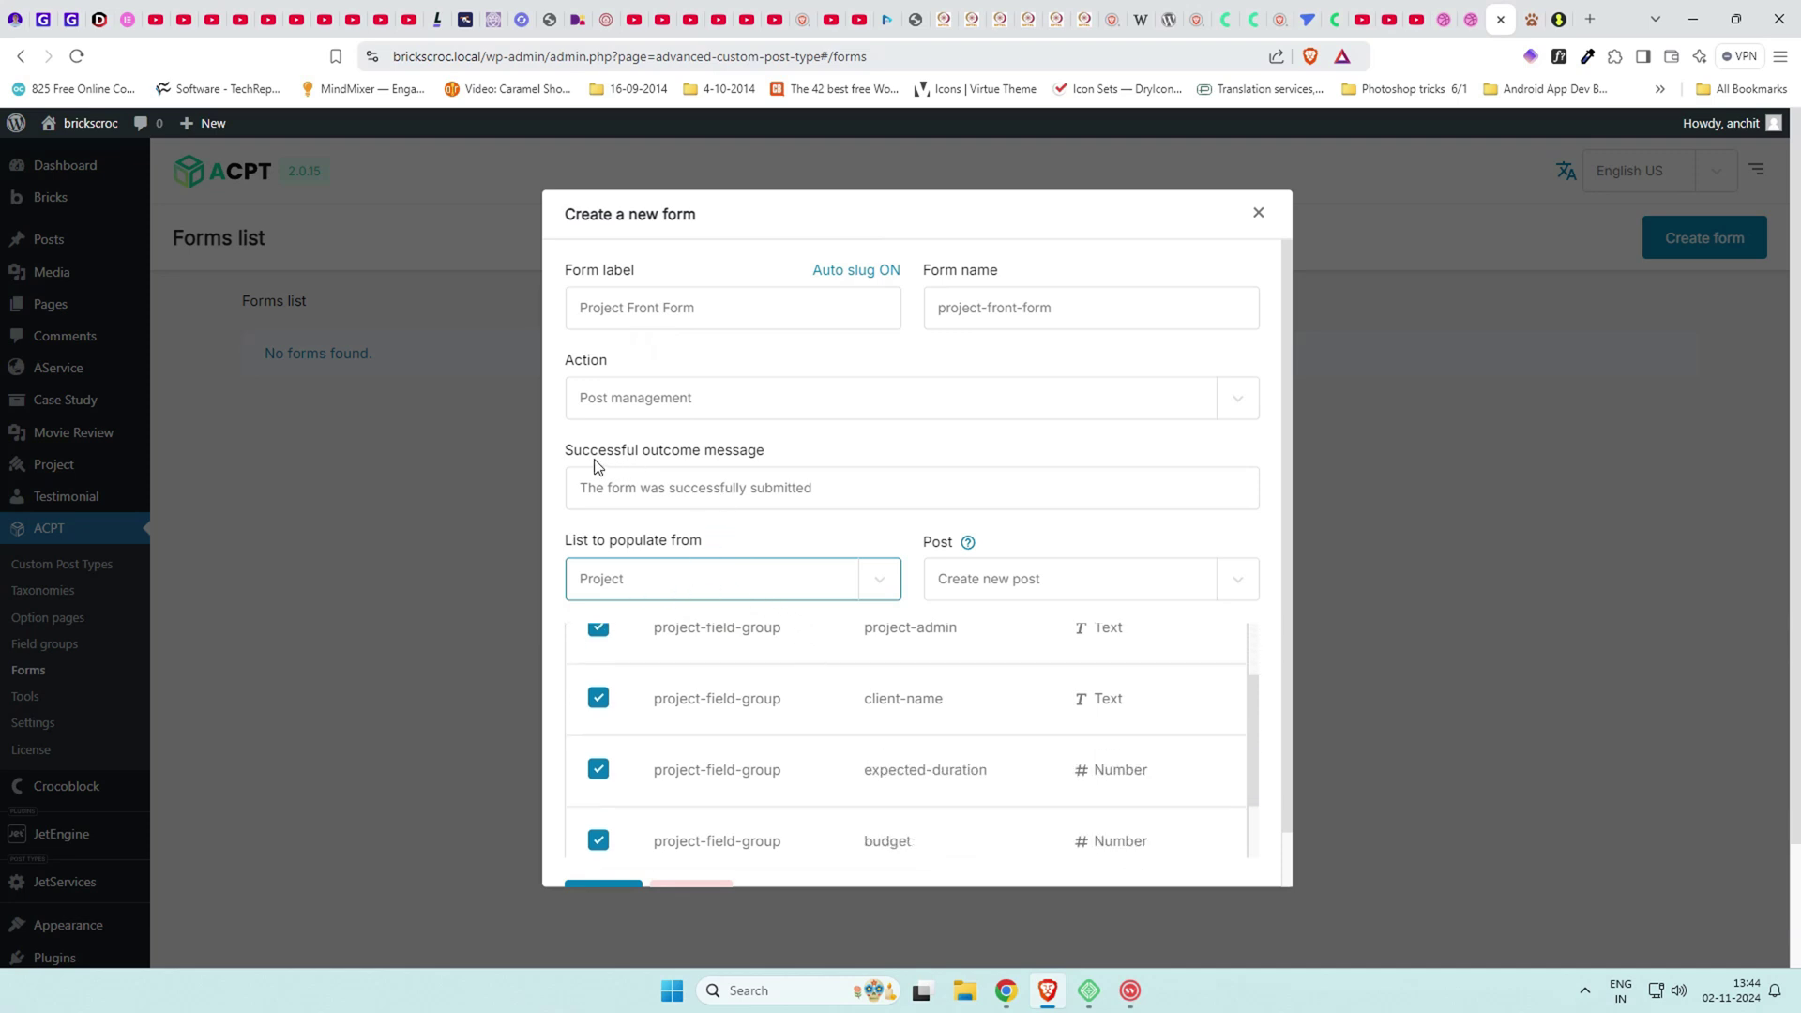
pyautogui.moveTo(591, 452); pyautogui.dragTo(788, 446)
pyautogui.click(628, 494)
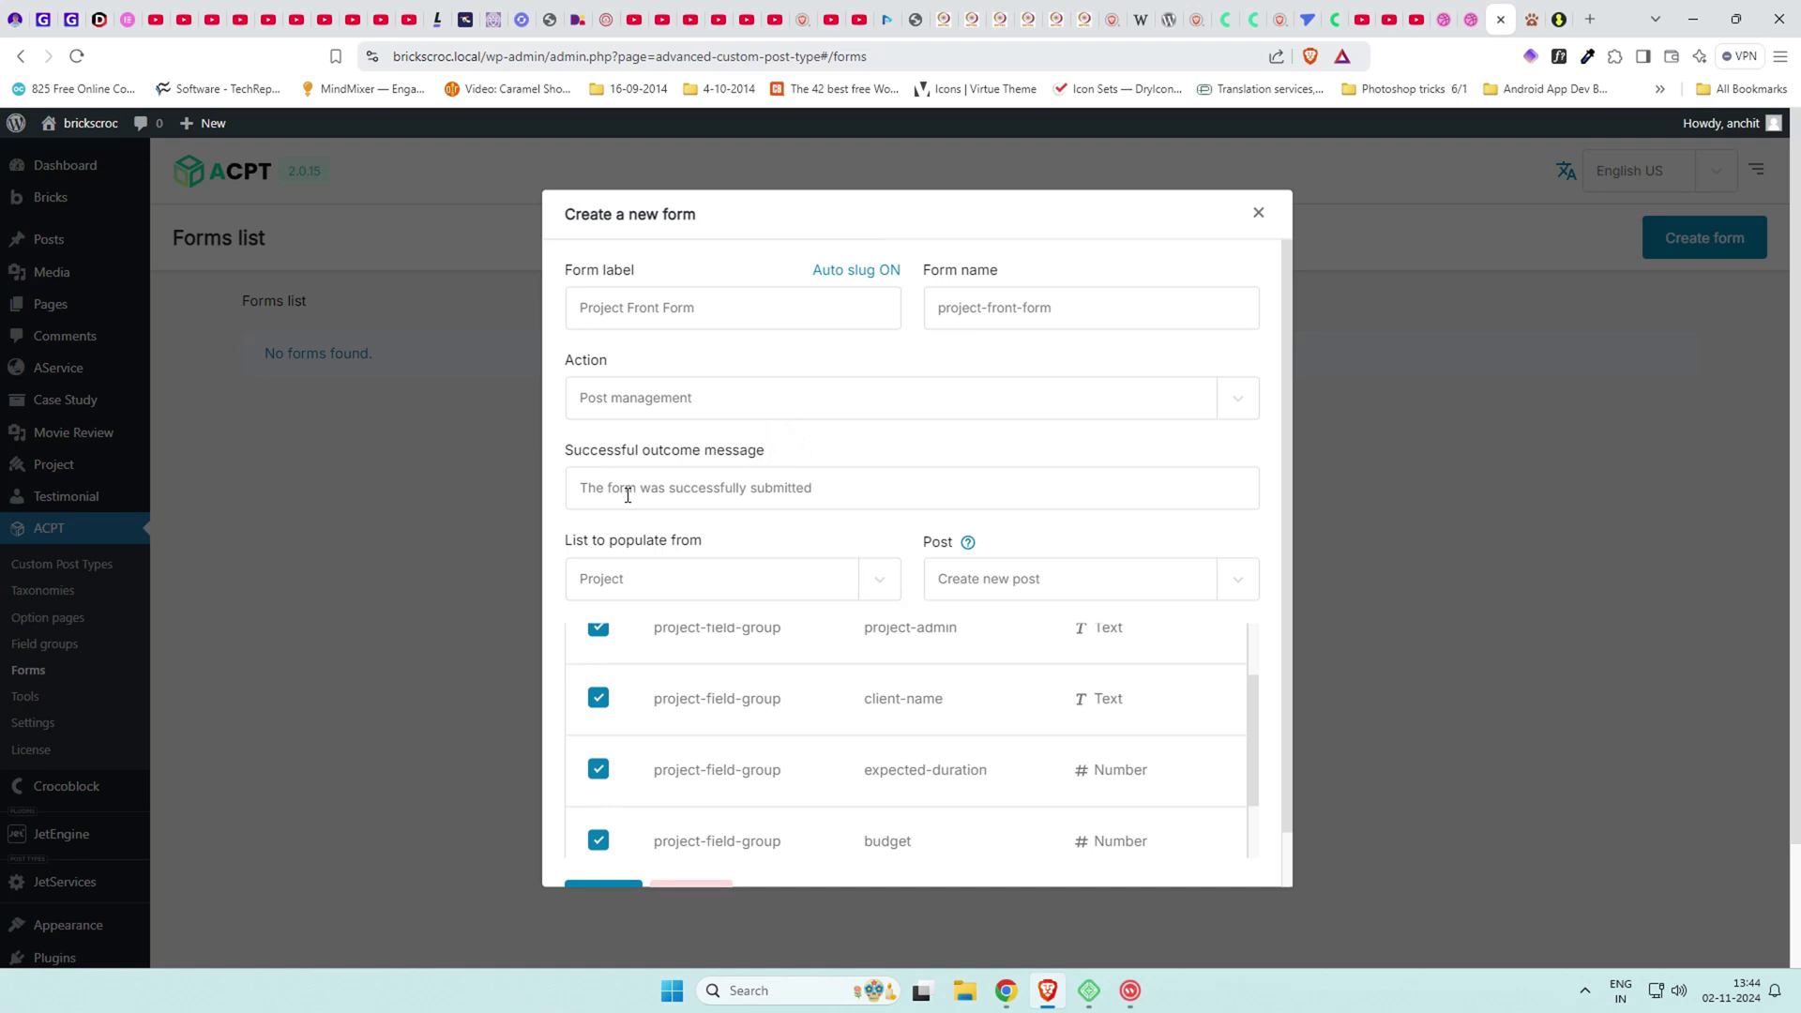
pyautogui.click(859, 494)
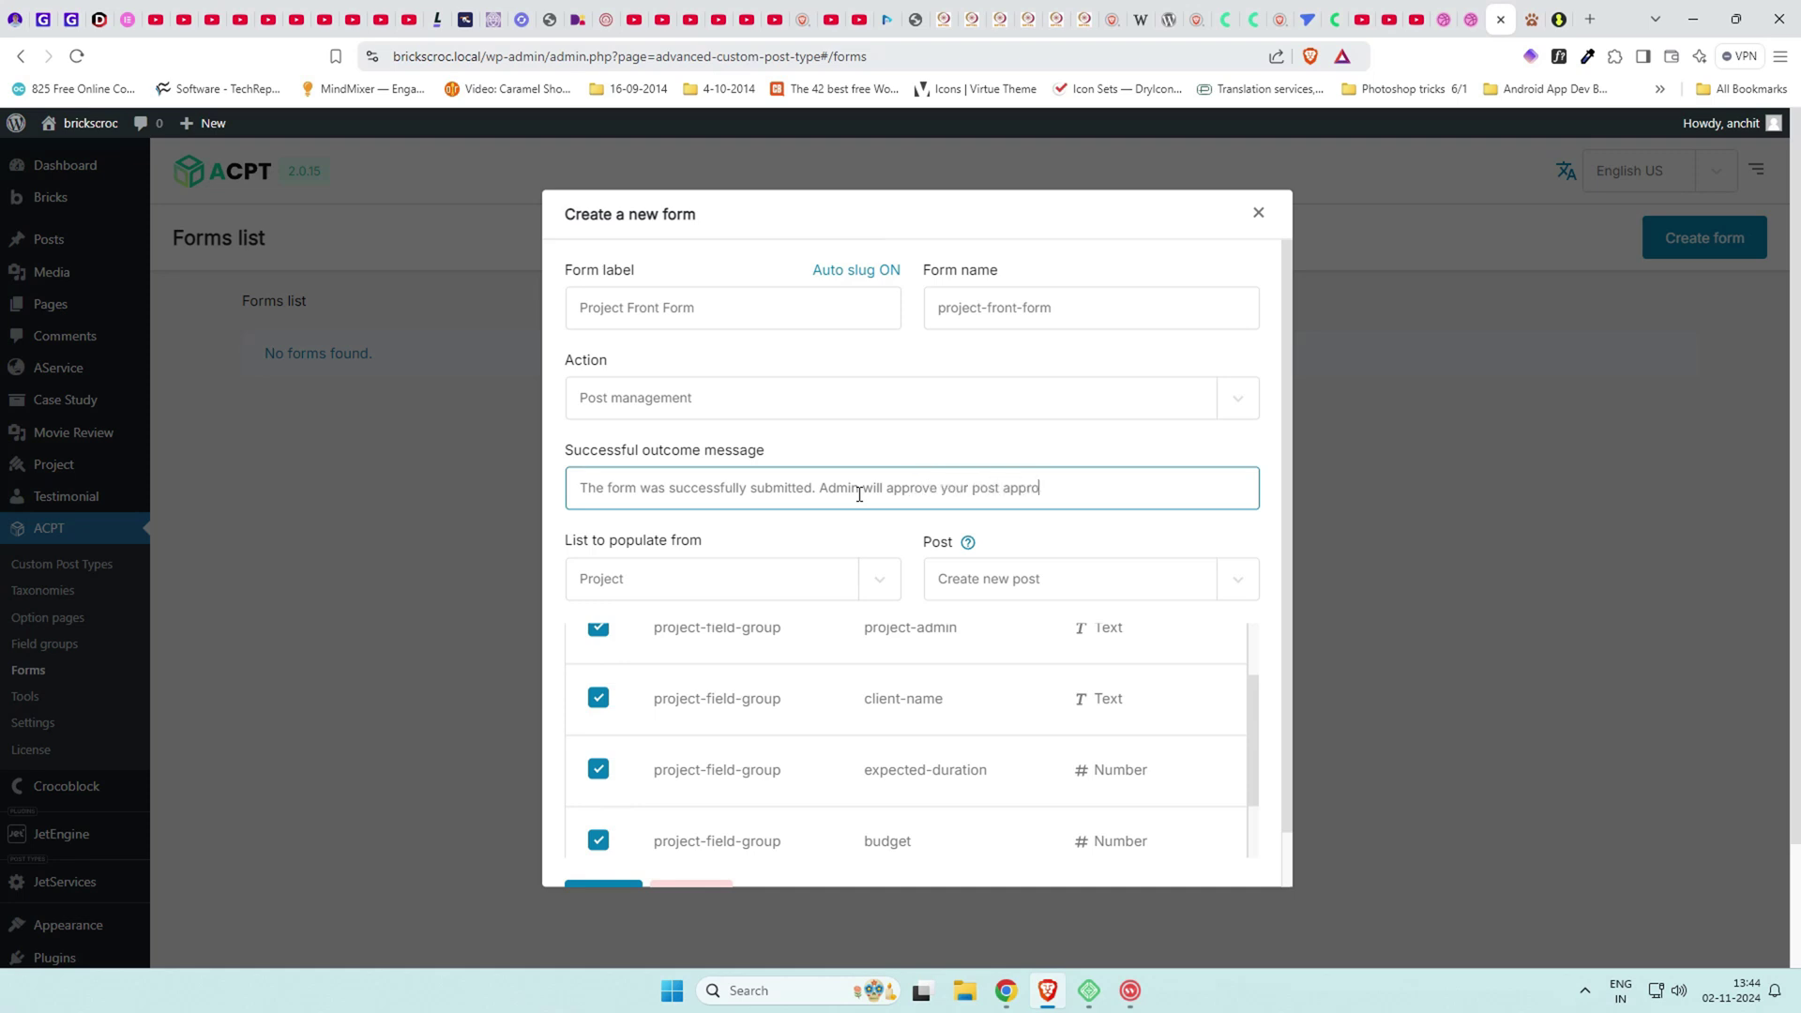
pyautogui.press('BackSpace')
pyautogui.press('BackSpace')
pyautogui.press('BackSpace')
pyautogui.press('BackSpace')
pyautogui.press('BackSpace')
pyautogui.press('BackSpace')
pyautogui.press('BackSpace')
pyautogui.press('BackSpace')
pyautogui.scroll(-1, 786, 554)
pyautogui.scroll(1, 789, 643)
pyautogui.scroll(-1, 804, 676)
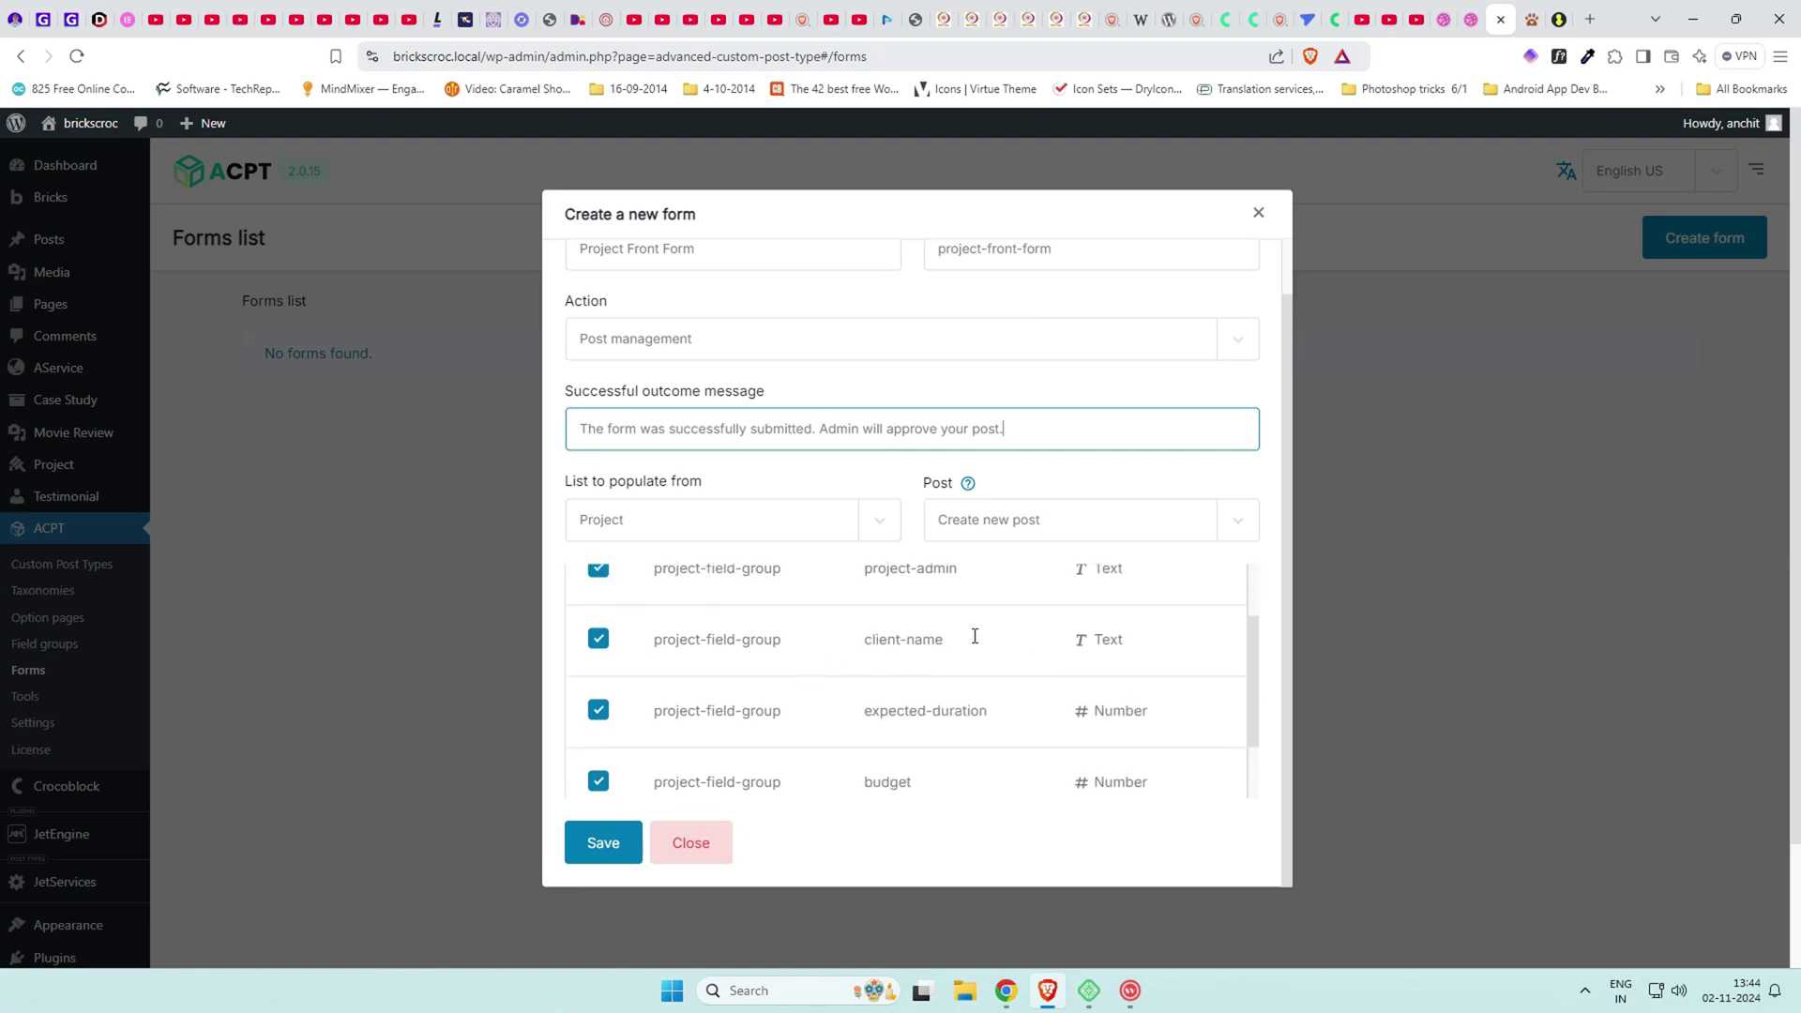
pyautogui.scroll(-2, 1034, 636)
pyautogui.scroll(2, 708, 753)
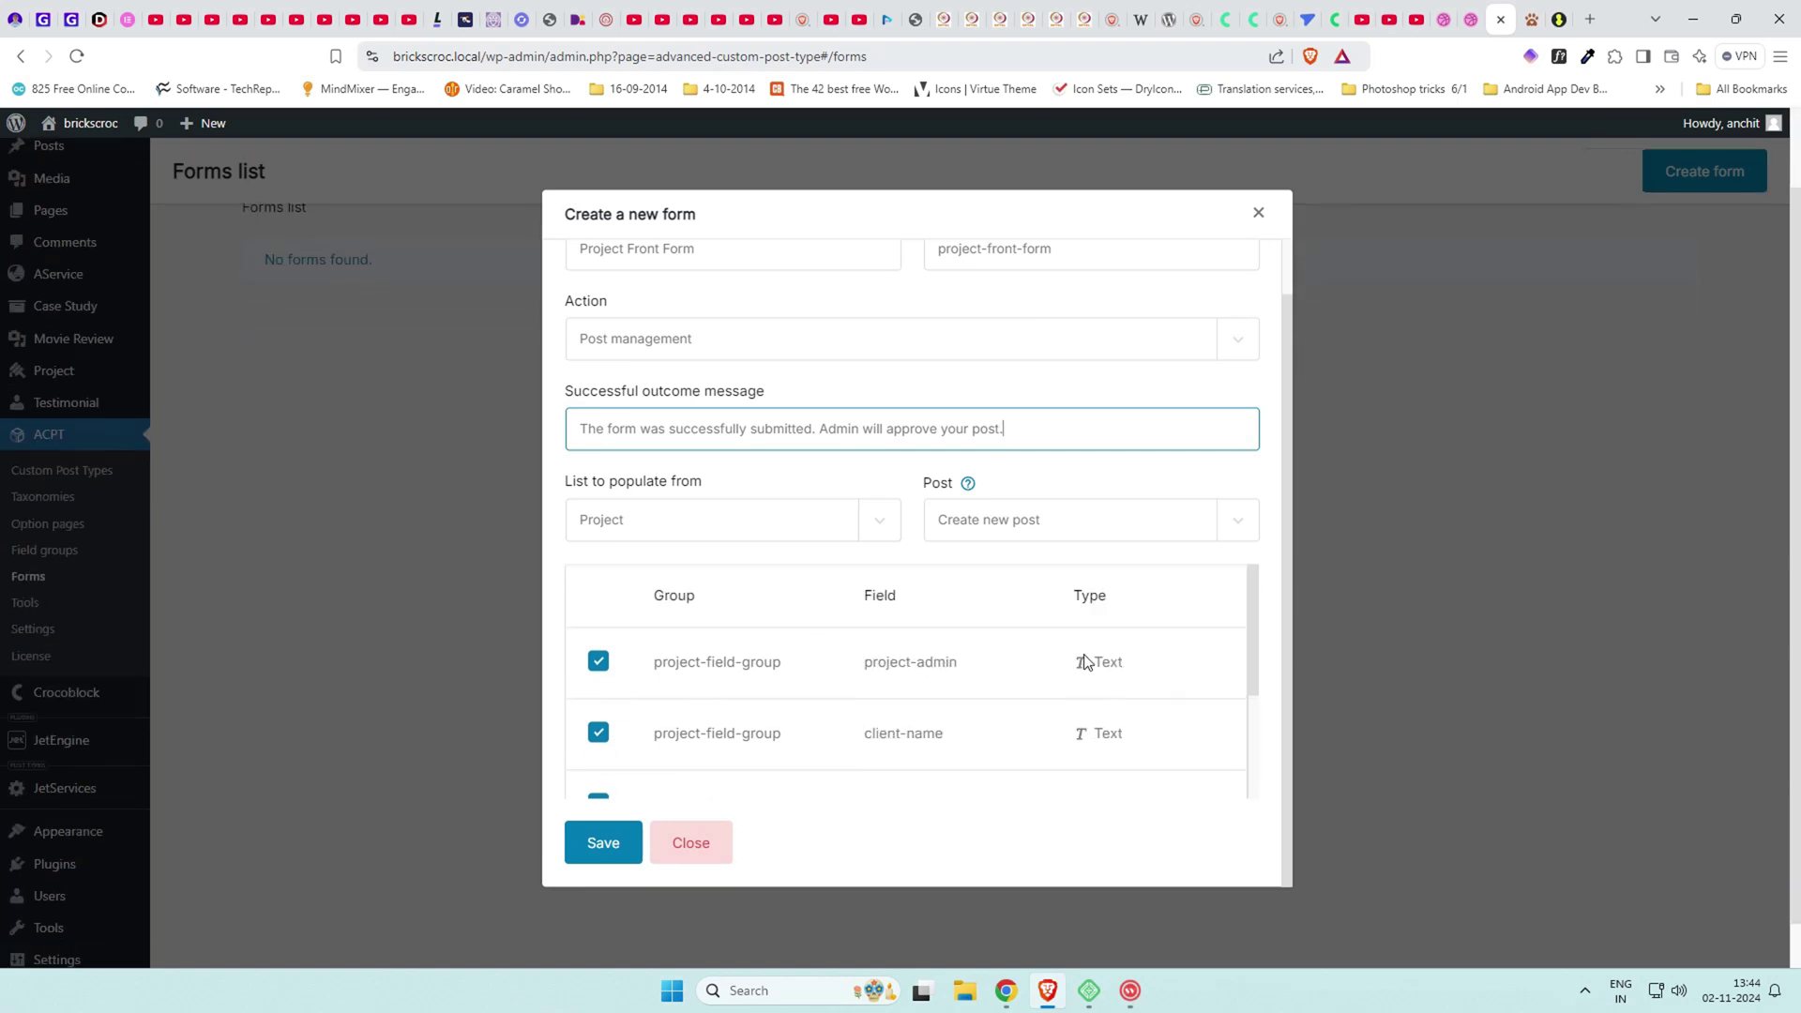
pyautogui.click(1021, 521)
pyautogui.click(1022, 556)
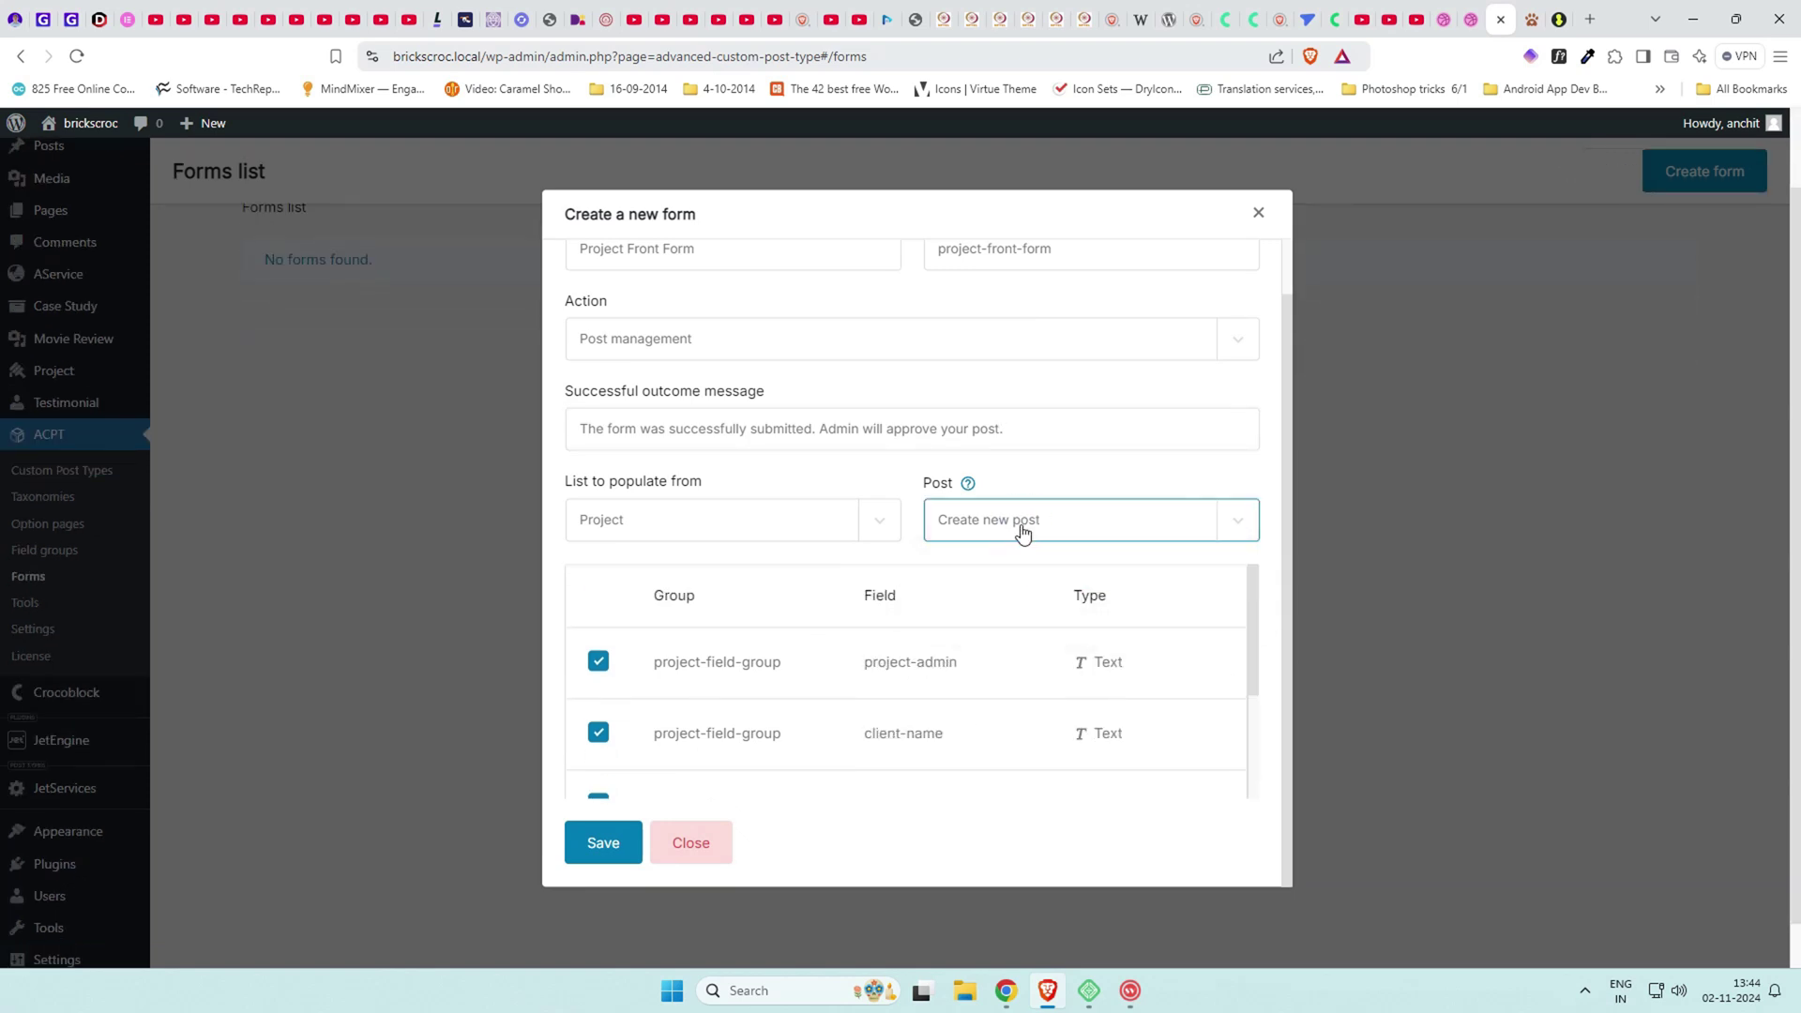
pyautogui.scroll(1, 747, 575)
pyautogui.scroll(-4, 723, 633)
# Save the form and copy the project-front-form shortcode.
pyautogui.click(605, 842)
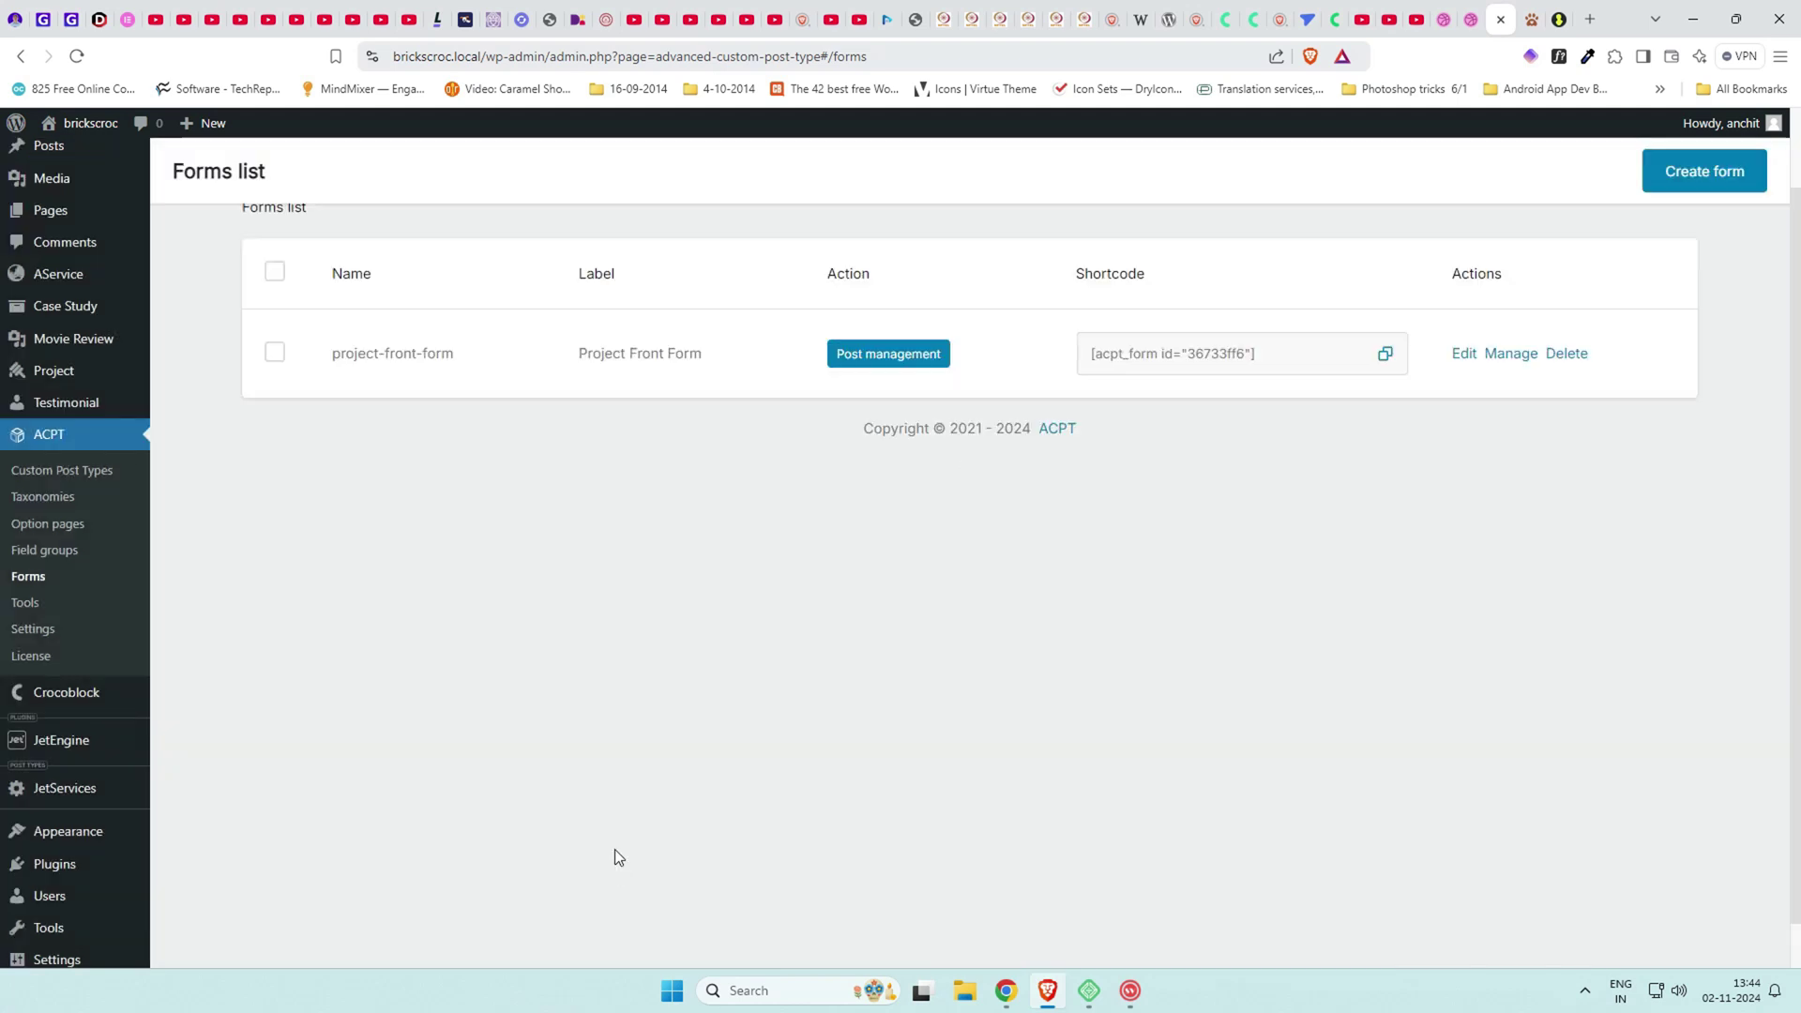
pyautogui.moveTo(1269, 353); pyautogui.dragTo(1071, 352)
pyautogui.click(1385, 364)
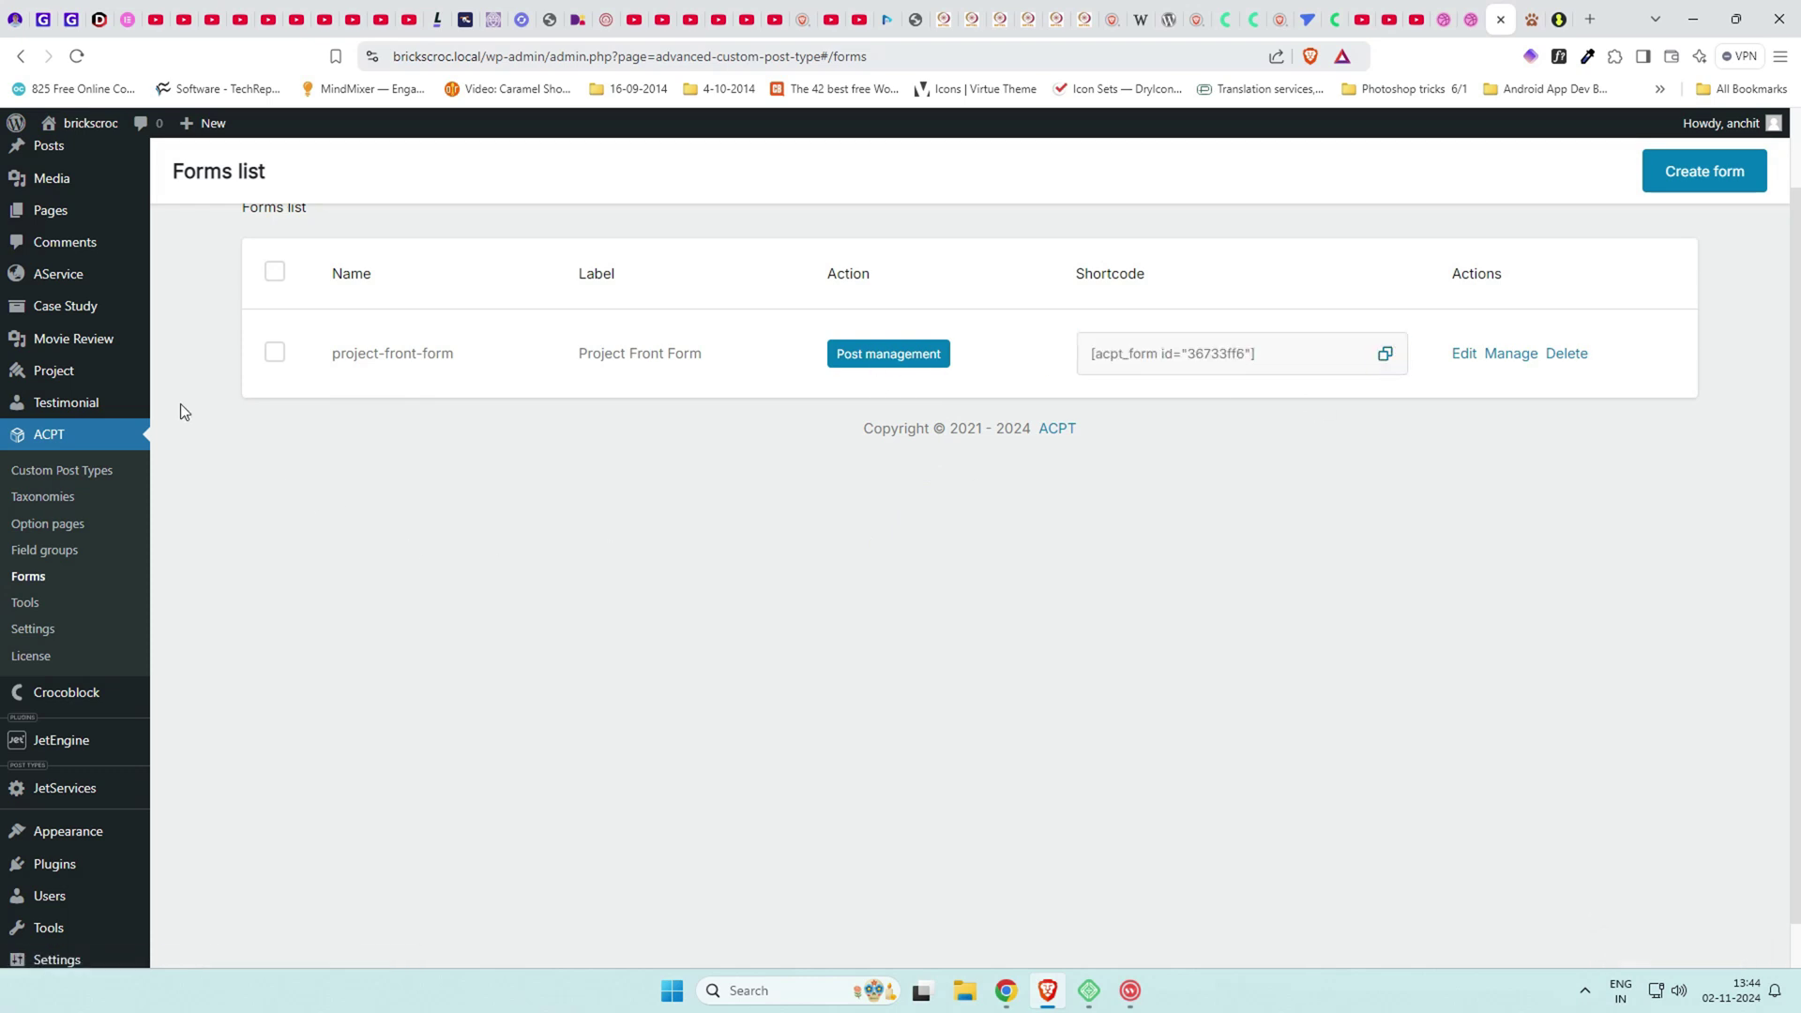
pyautogui.moveTo(73, 210)
# Publish a page titled 'Submit Project' with a Shortcode block holding the pasted form shortcode.
pyautogui.click(199, 237)
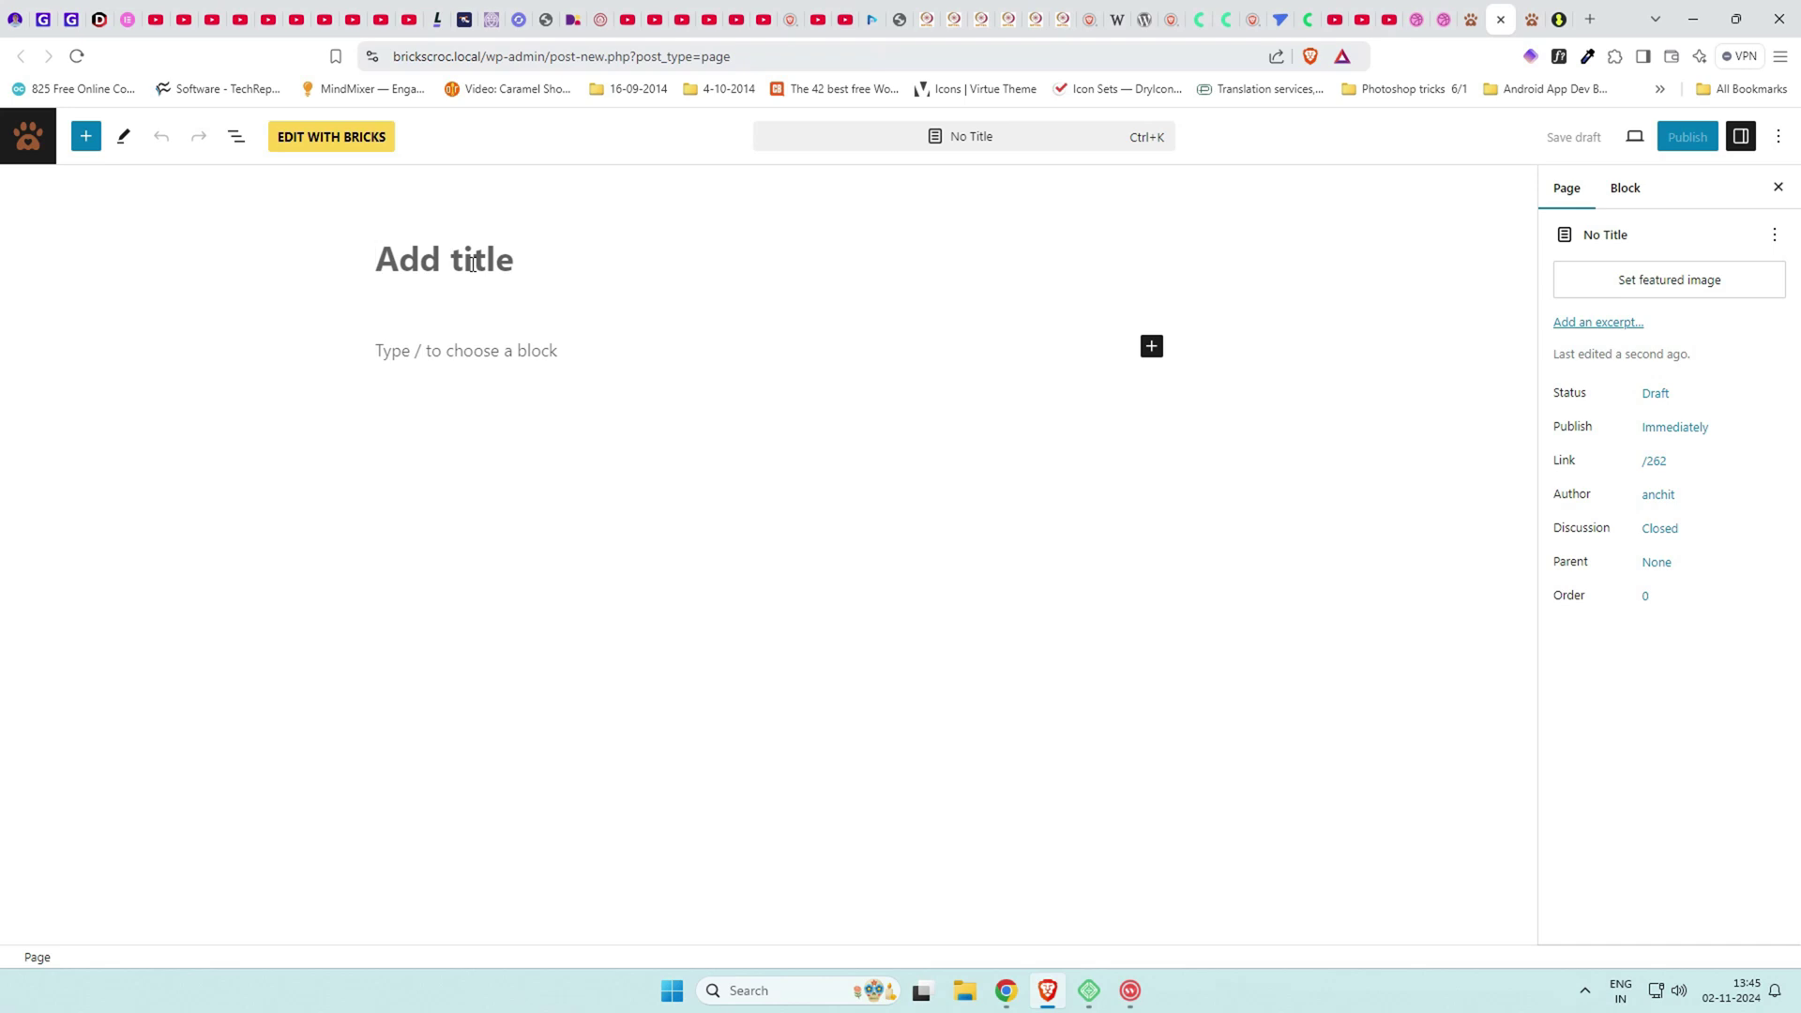
pyautogui.write('Submit Projec')
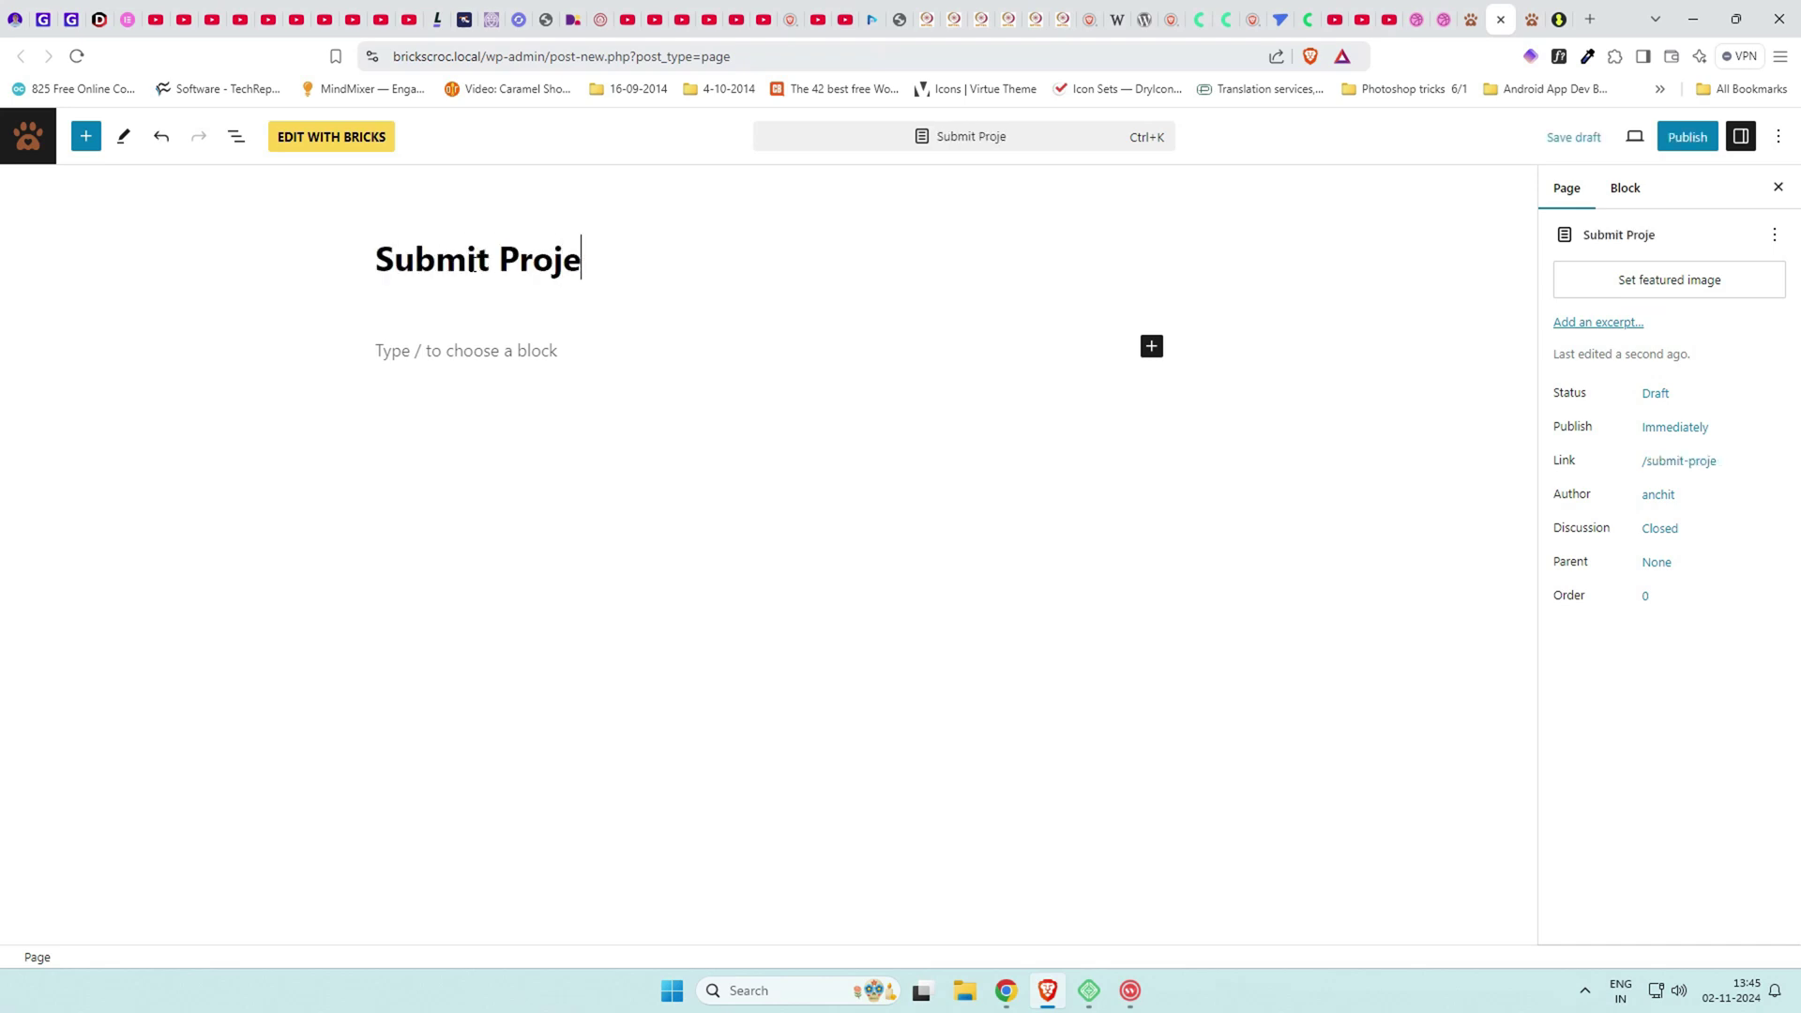
pyautogui.write('t')
pyautogui.click(519, 353)
pyautogui.write('/short')
pyautogui.press('Return')
pyautogui.hotkey('ctrl', 'v')
pyautogui.click(1687, 136)
pyautogui.click(1638, 136)
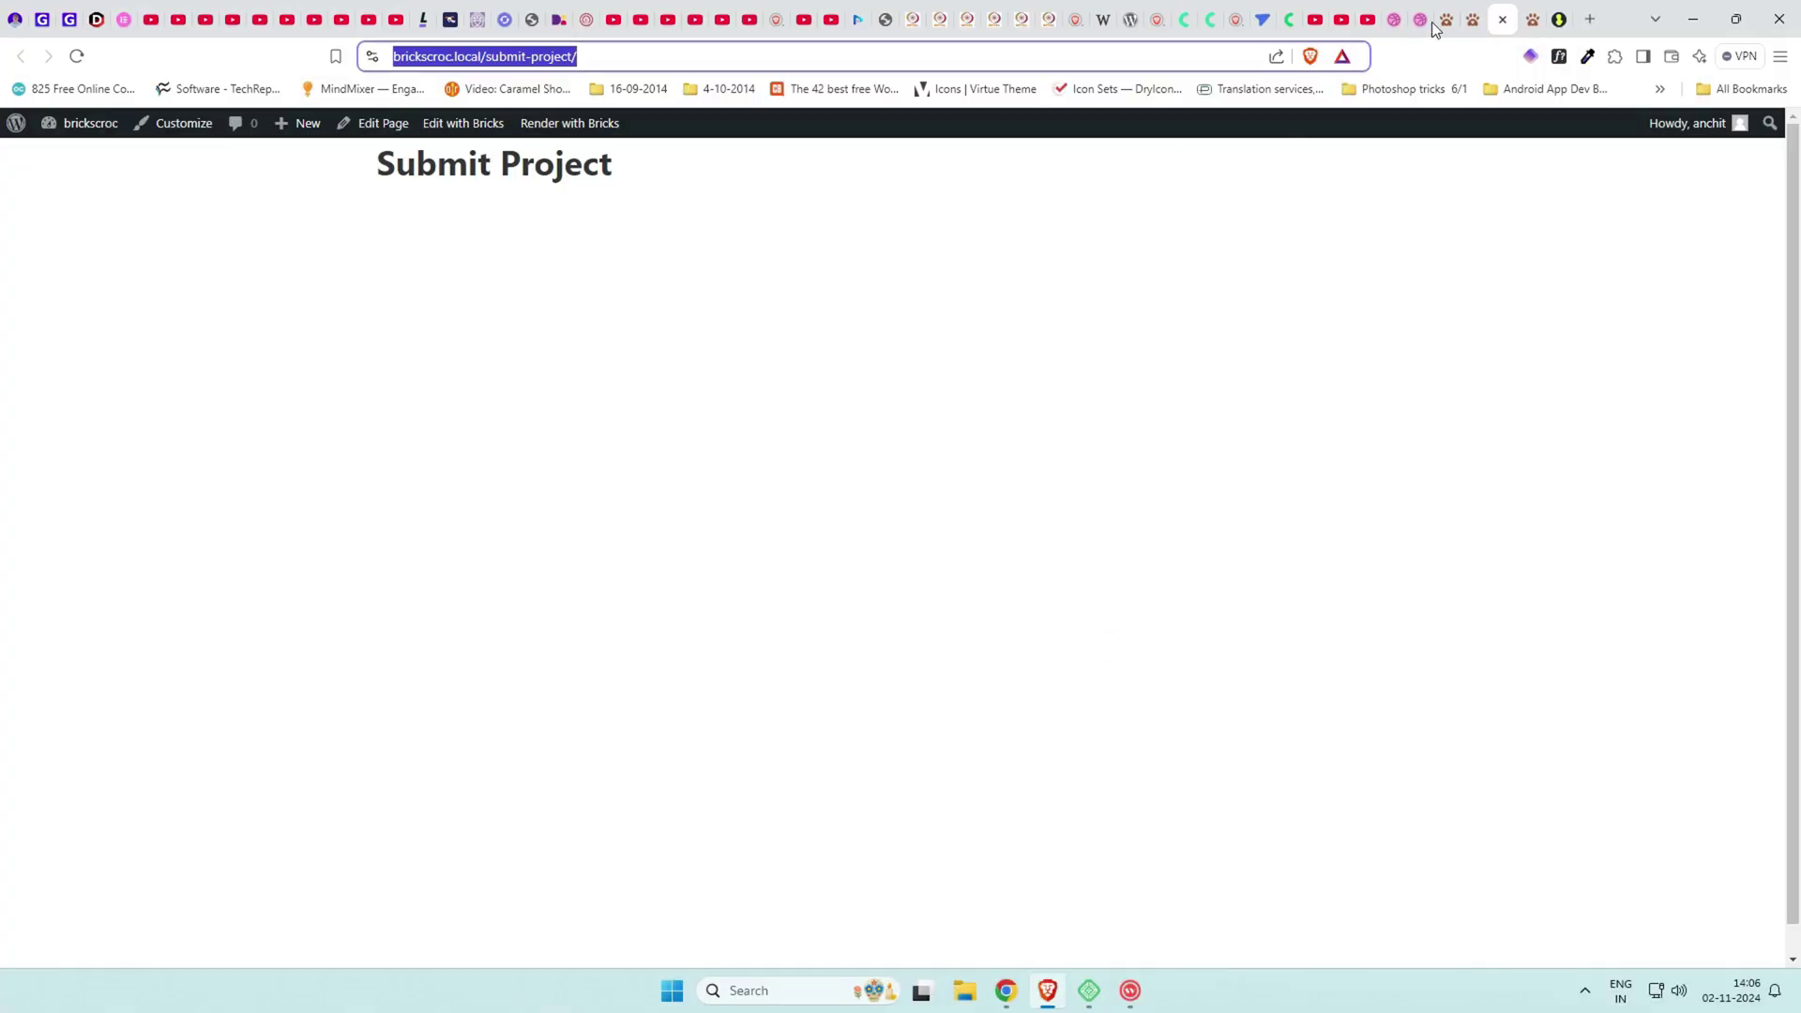
# Switch back through the browser tabs to the ACPT Forms list.
pyautogui.click(1473, 15)
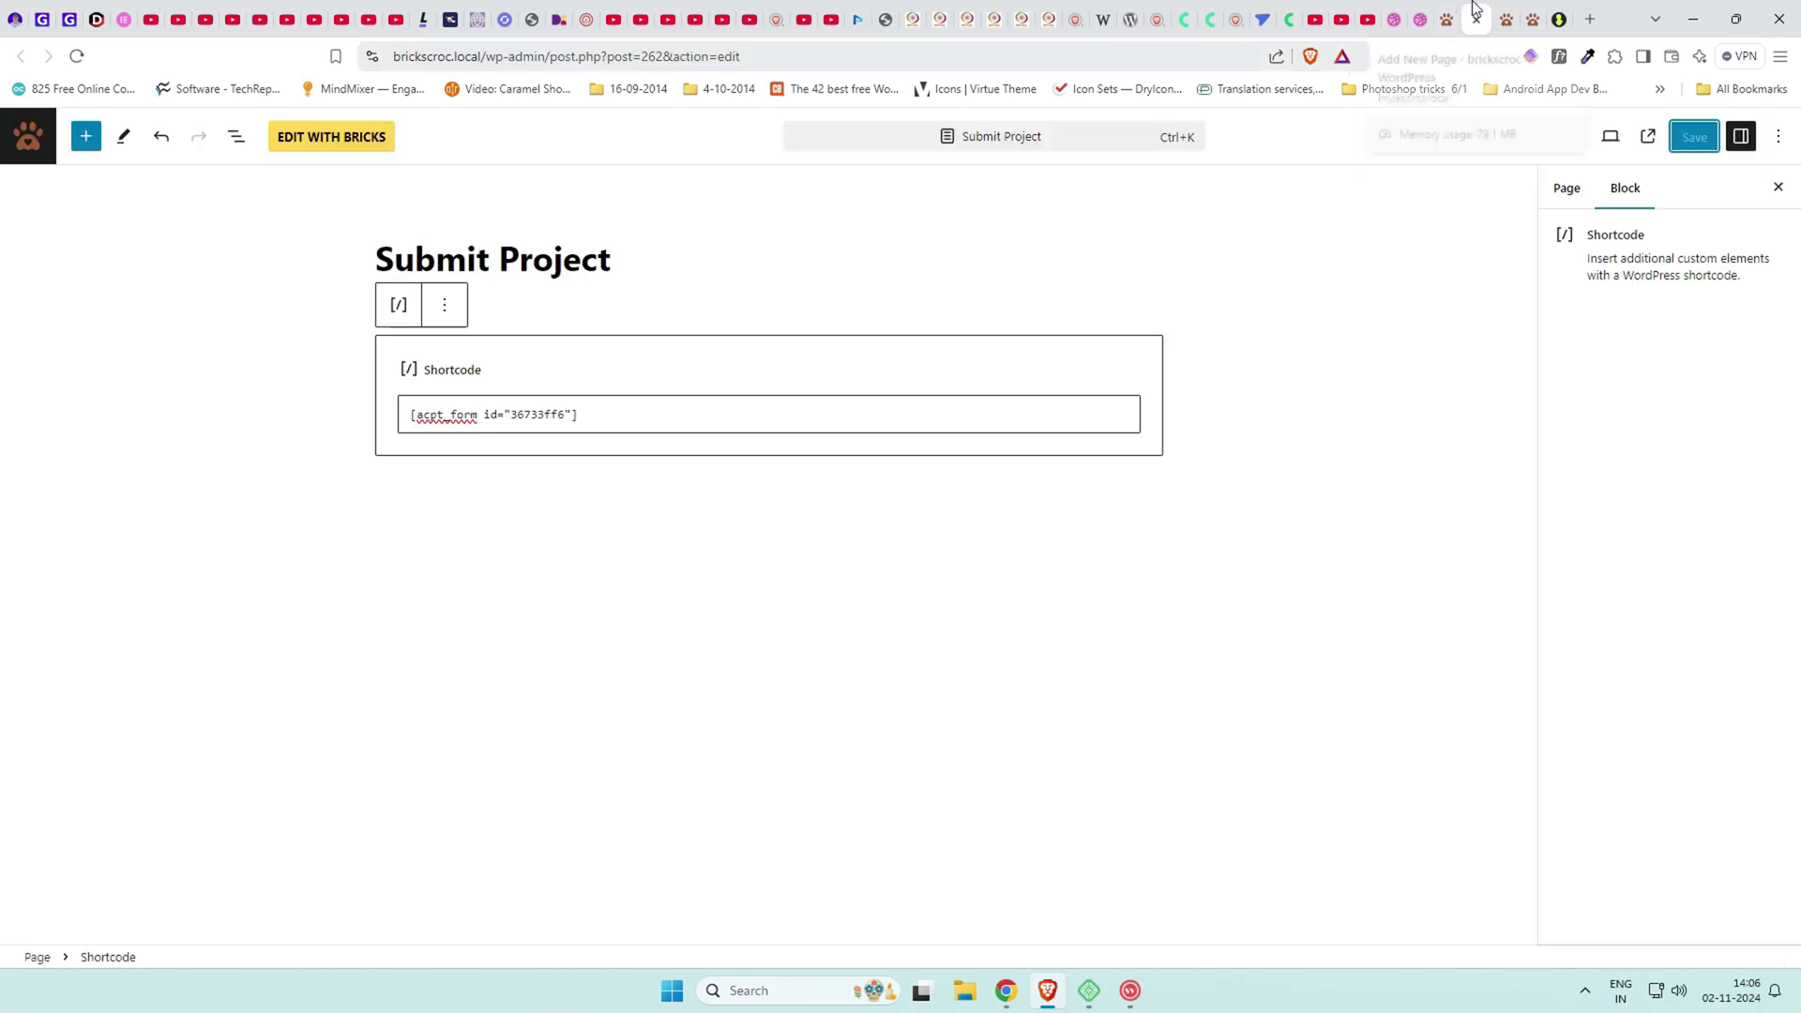
pyautogui.click(914, 402)
pyautogui.click(1454, 12)
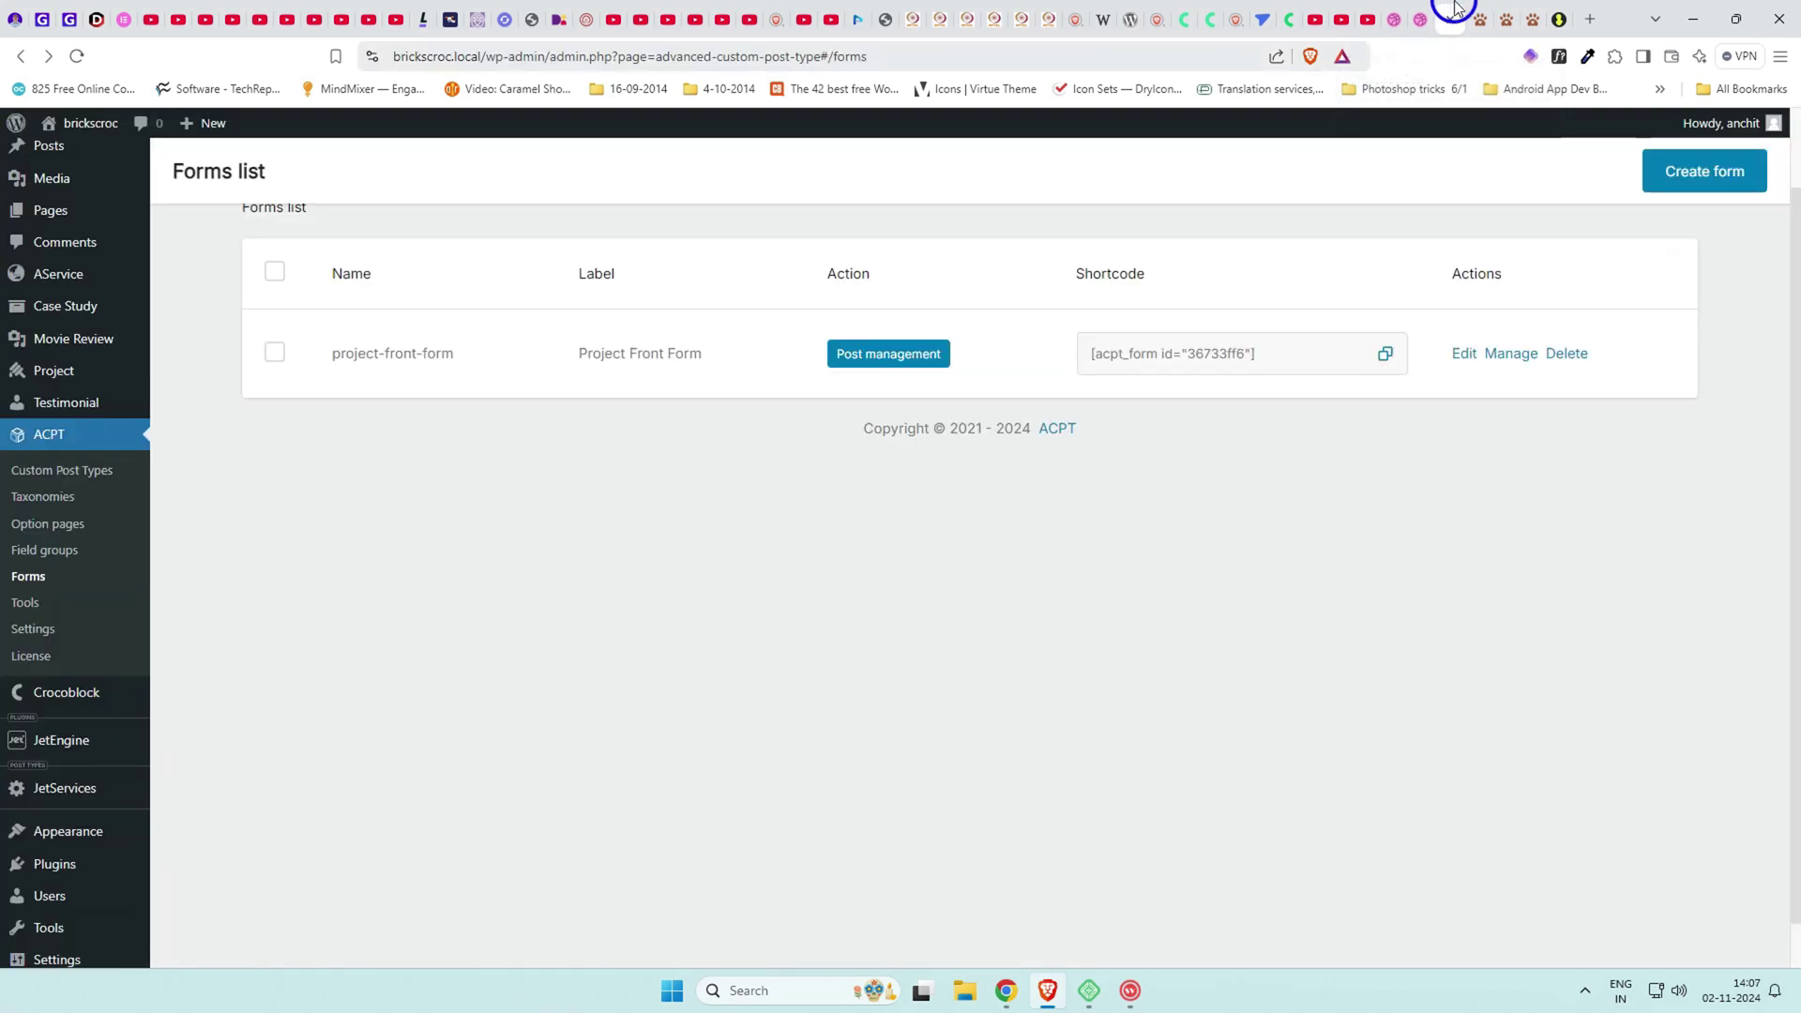
# Add a post-title field to the form with 'Project Name' as its placeholder.
pyautogui.click(1499, 364)
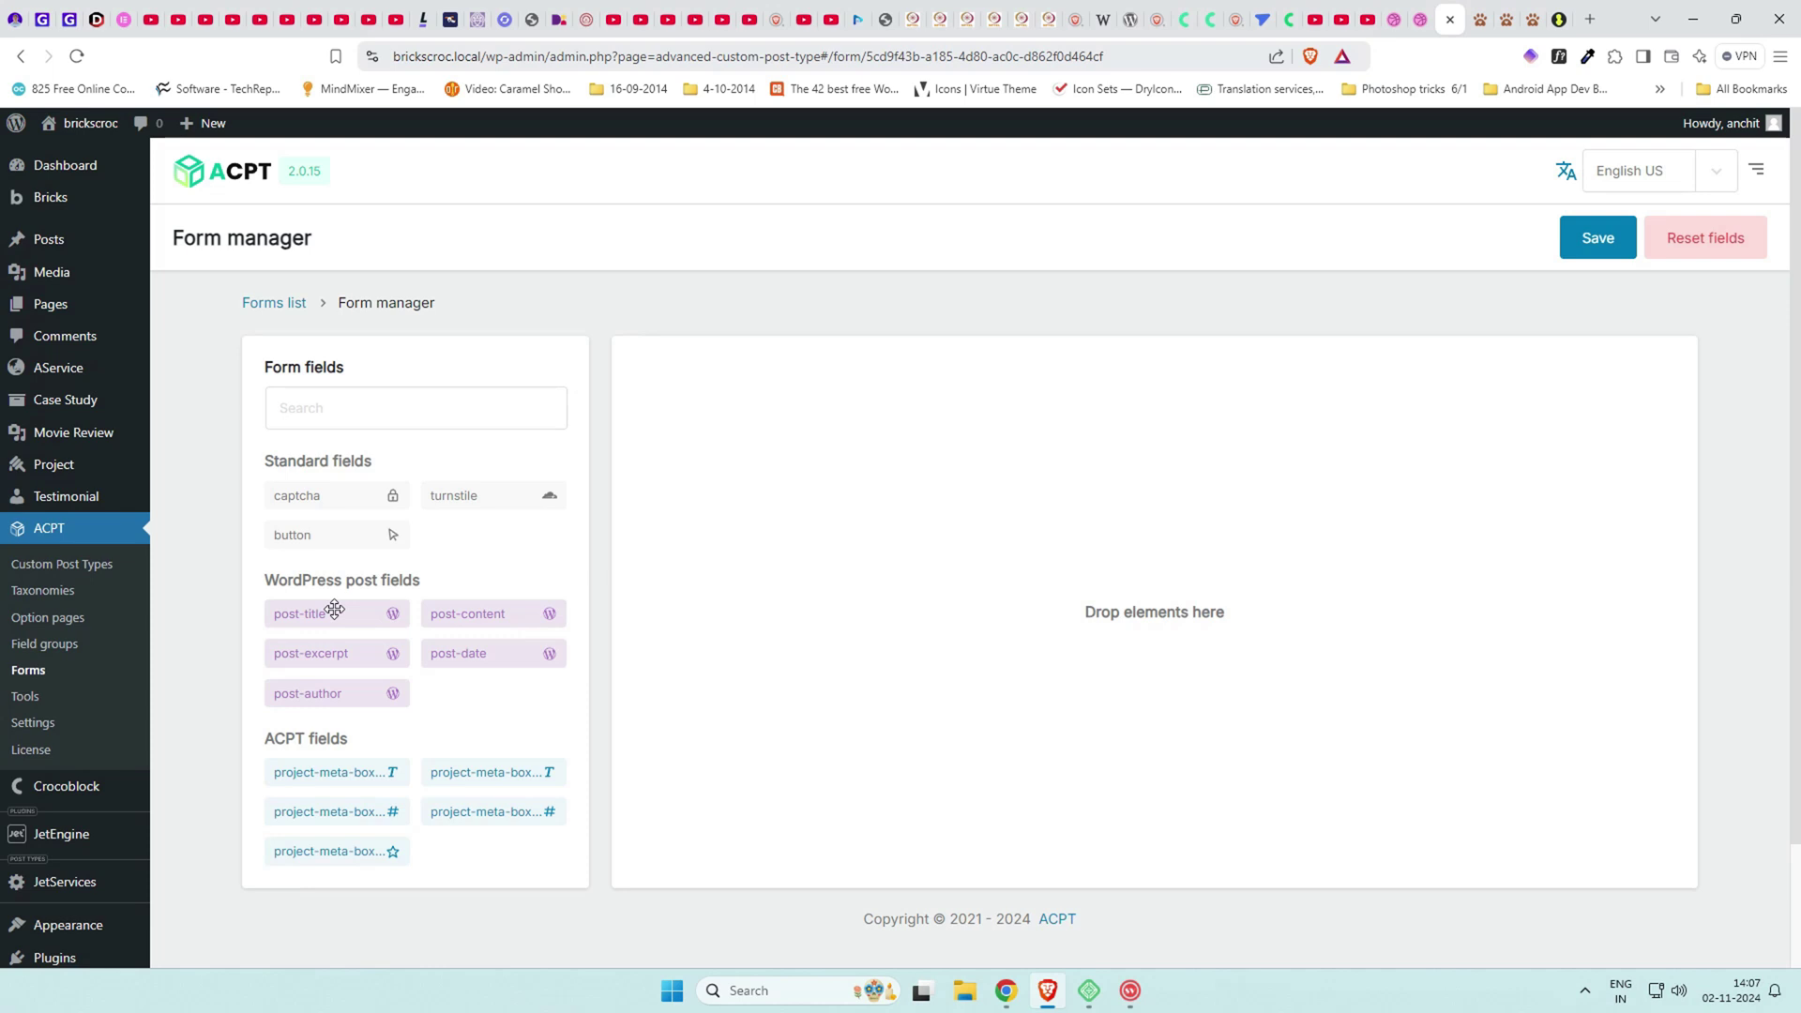
pyautogui.moveTo(334, 611); pyautogui.dragTo(989, 420)
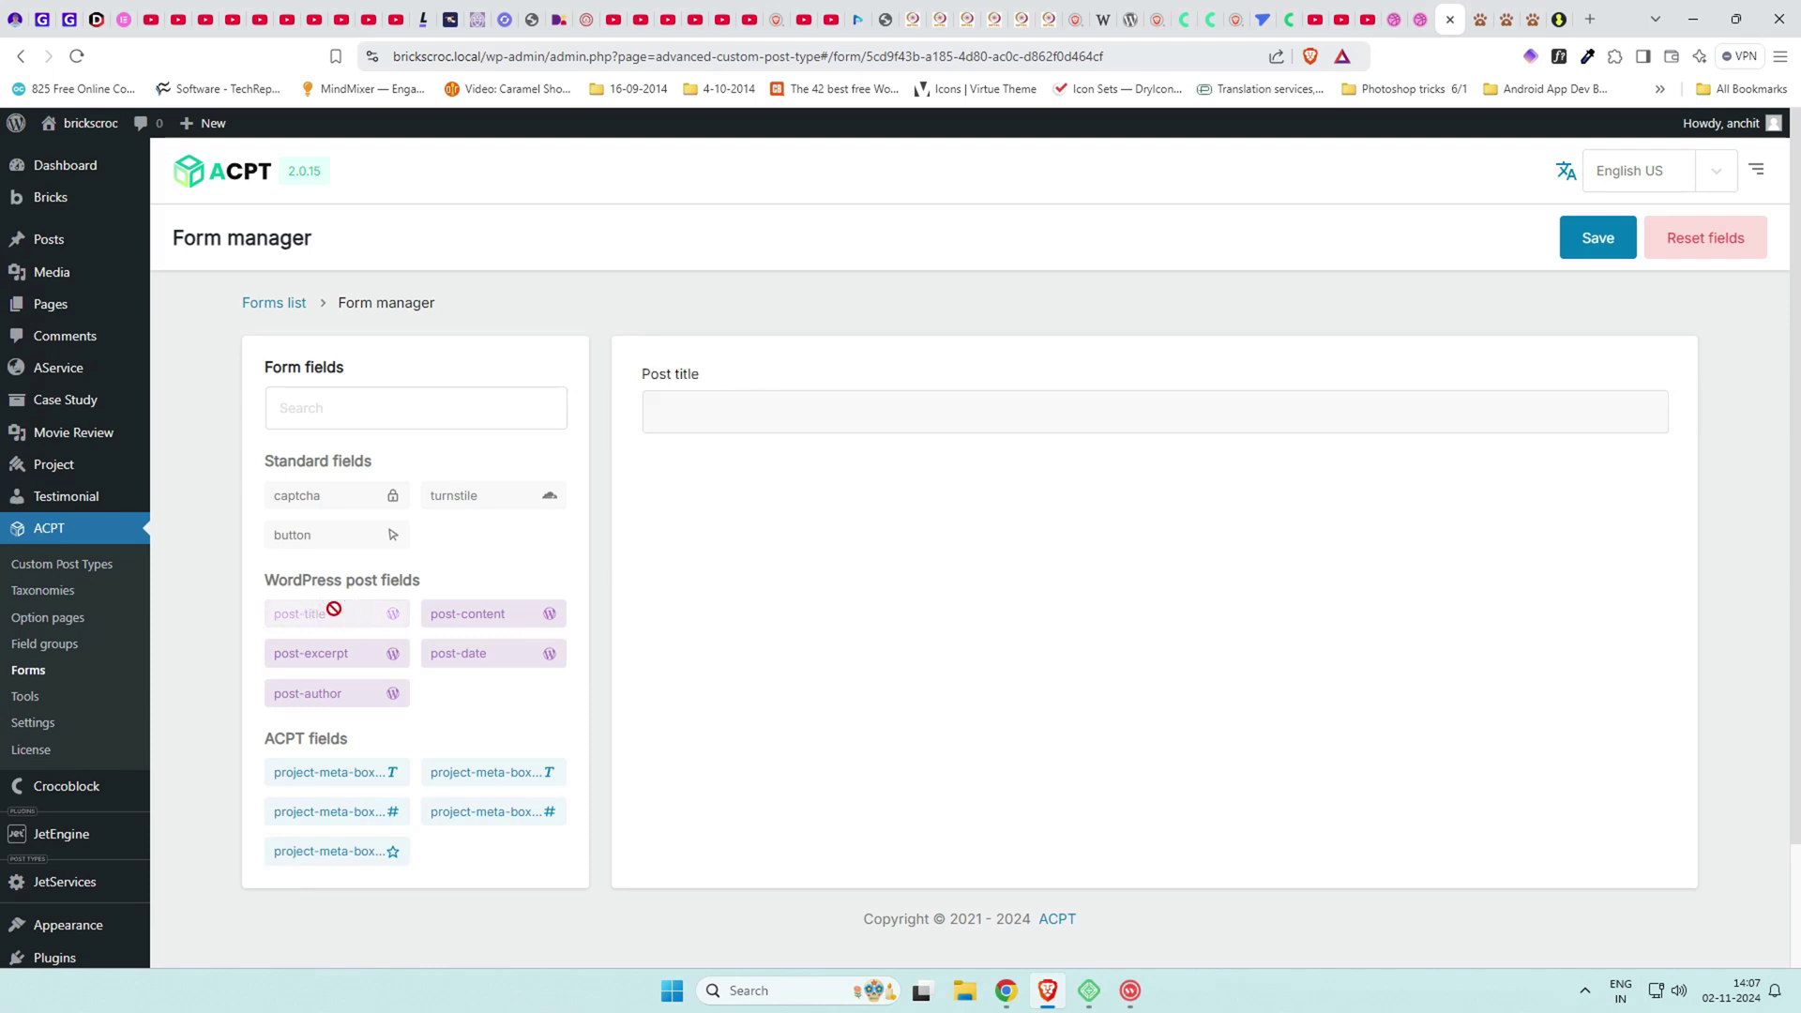
pyautogui.click(989, 419)
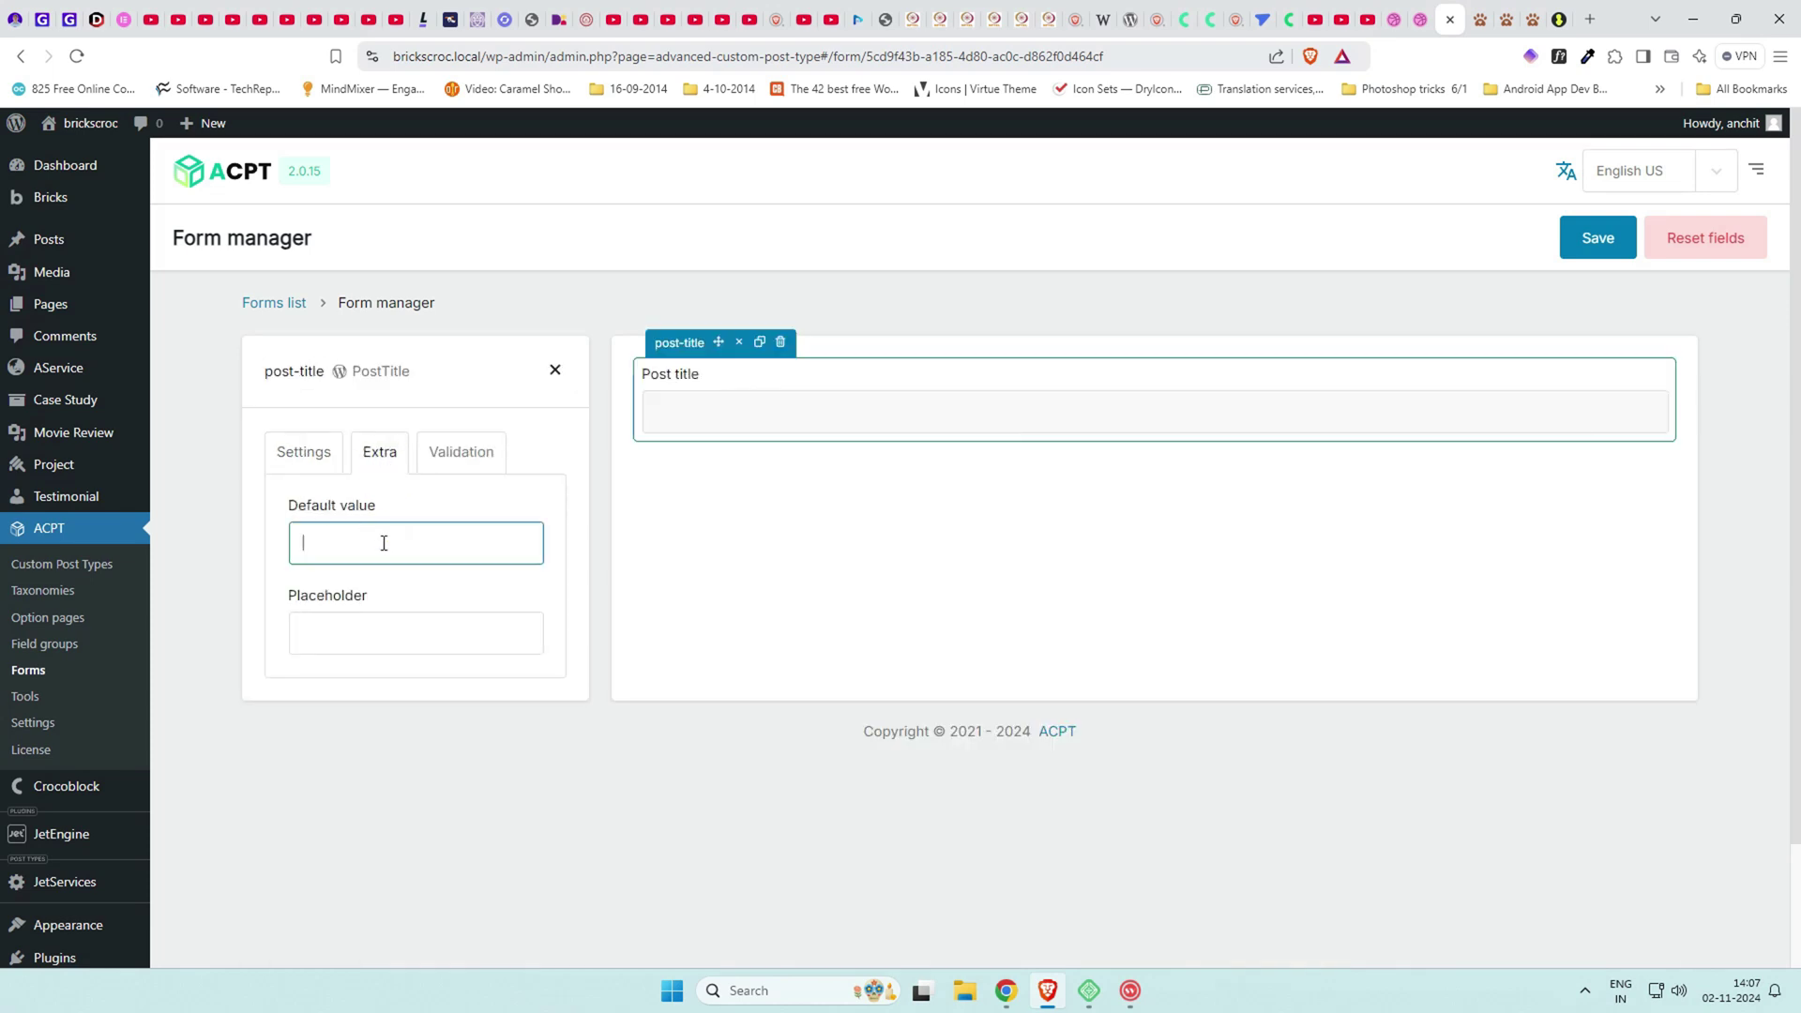
pyautogui.write('t Name')
pyautogui.moveTo(389, 544); pyautogui.dragTo(201, 543)
pyautogui.hotkey('ctrl', 'x')
pyautogui.click(359, 625)
pyautogui.hotkey('ctrl', 'v')
# Make the post-title field required and relabel it 'Project Name'.
pyautogui.click(432, 453)
pyautogui.click(518, 509)
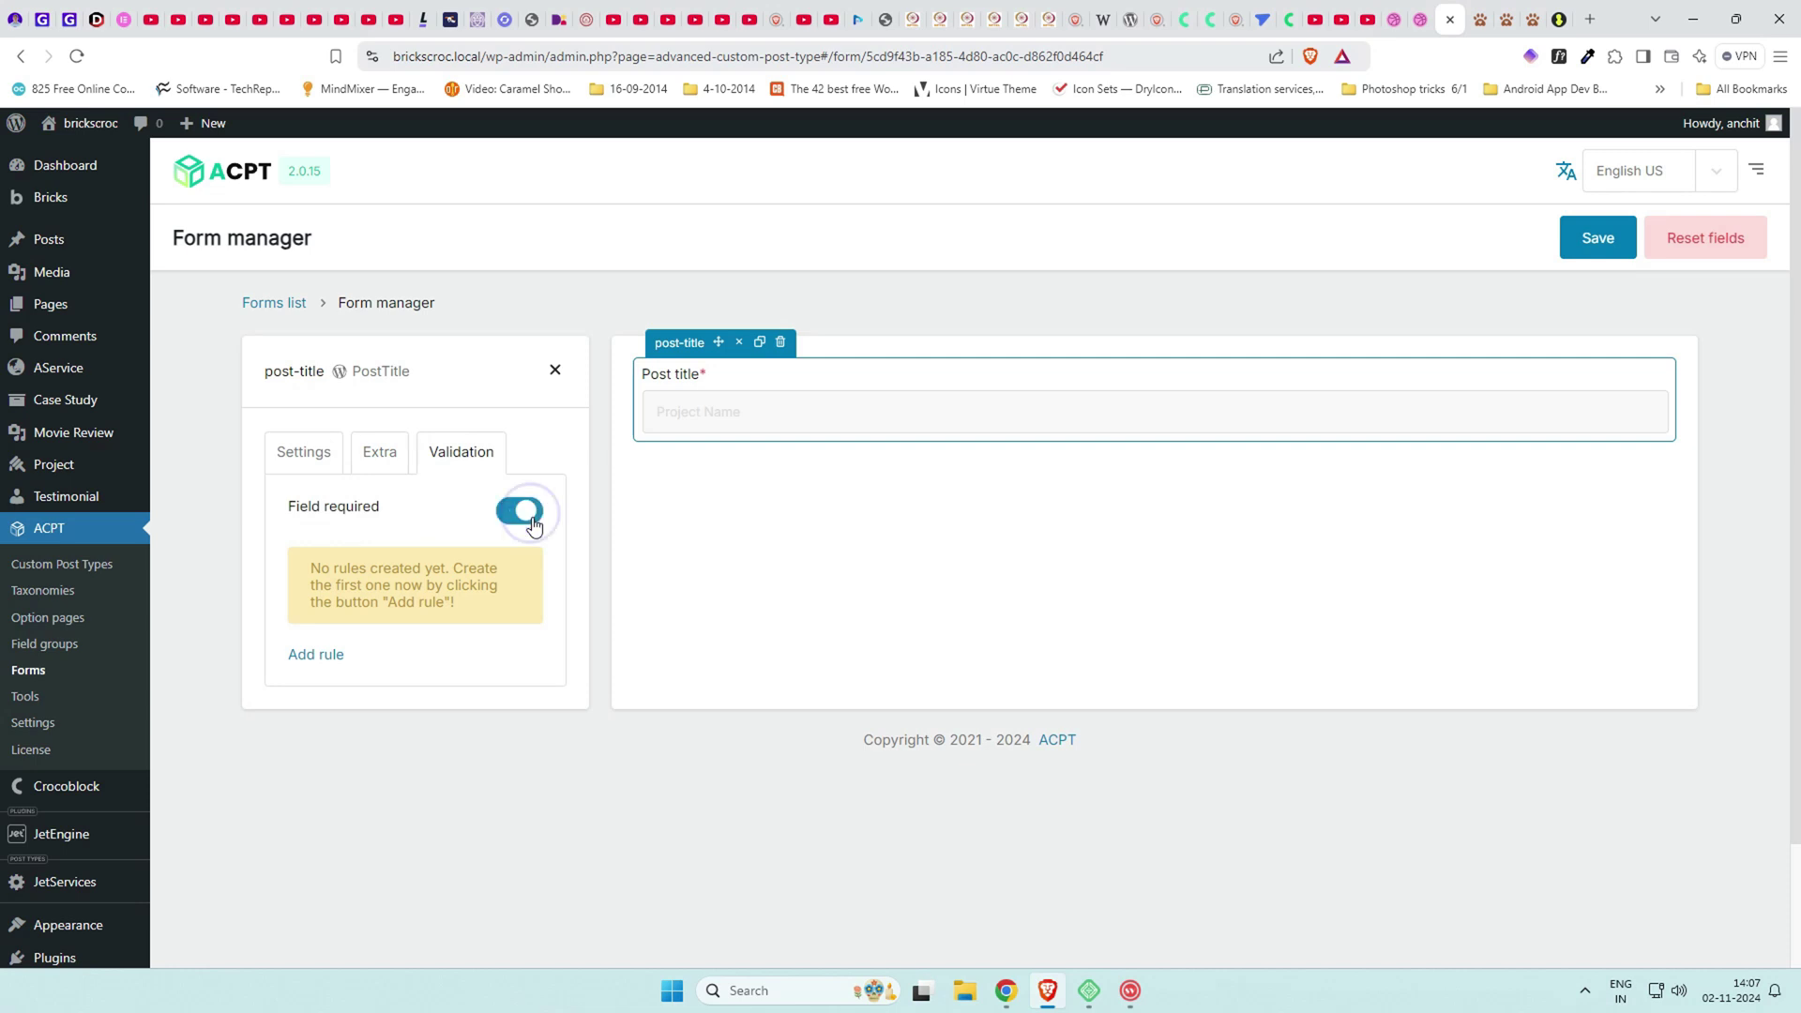
pyautogui.click(311, 466)
pyautogui.scroll(-3, 388, 582)
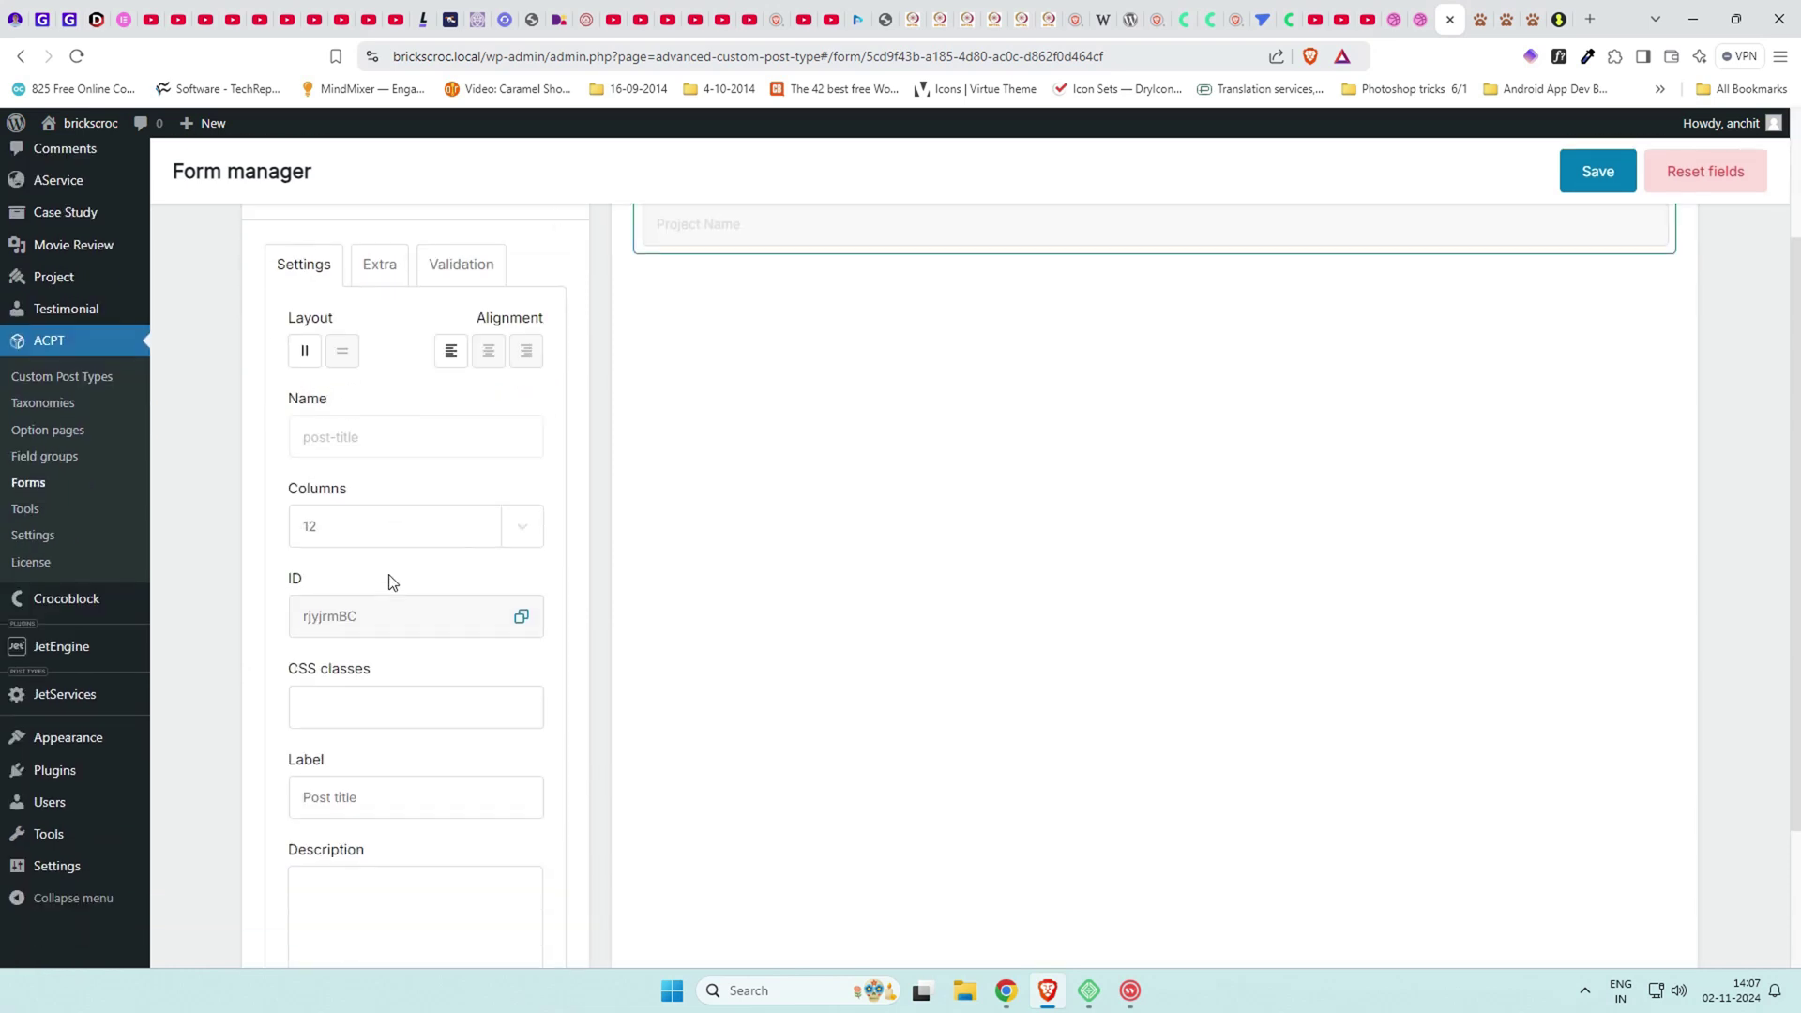
pyautogui.moveTo(392, 712); pyautogui.dragTo(241, 704)
pyautogui.write('Project Name')
pyautogui.scroll(3, 453, 770)
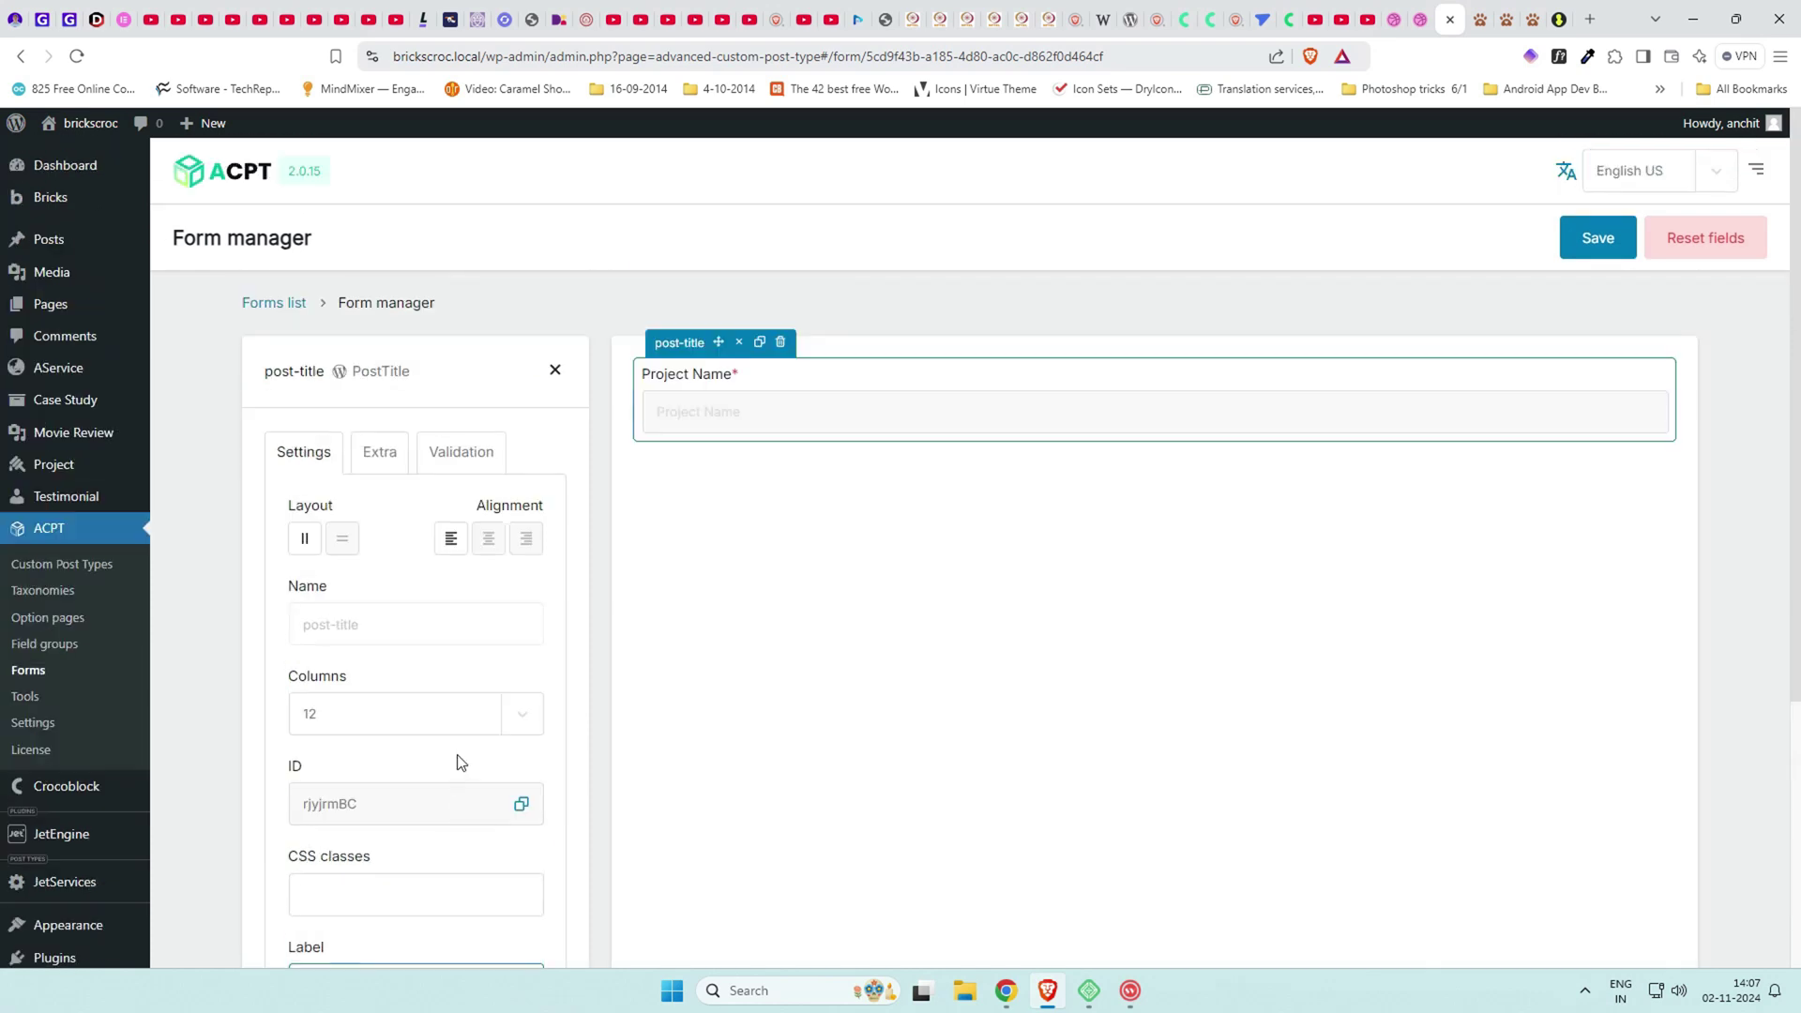
# Add the Project Admin, Expected Duration, Project Priority, Client Name and Budget fields to the form.
pyautogui.click(667, 511)
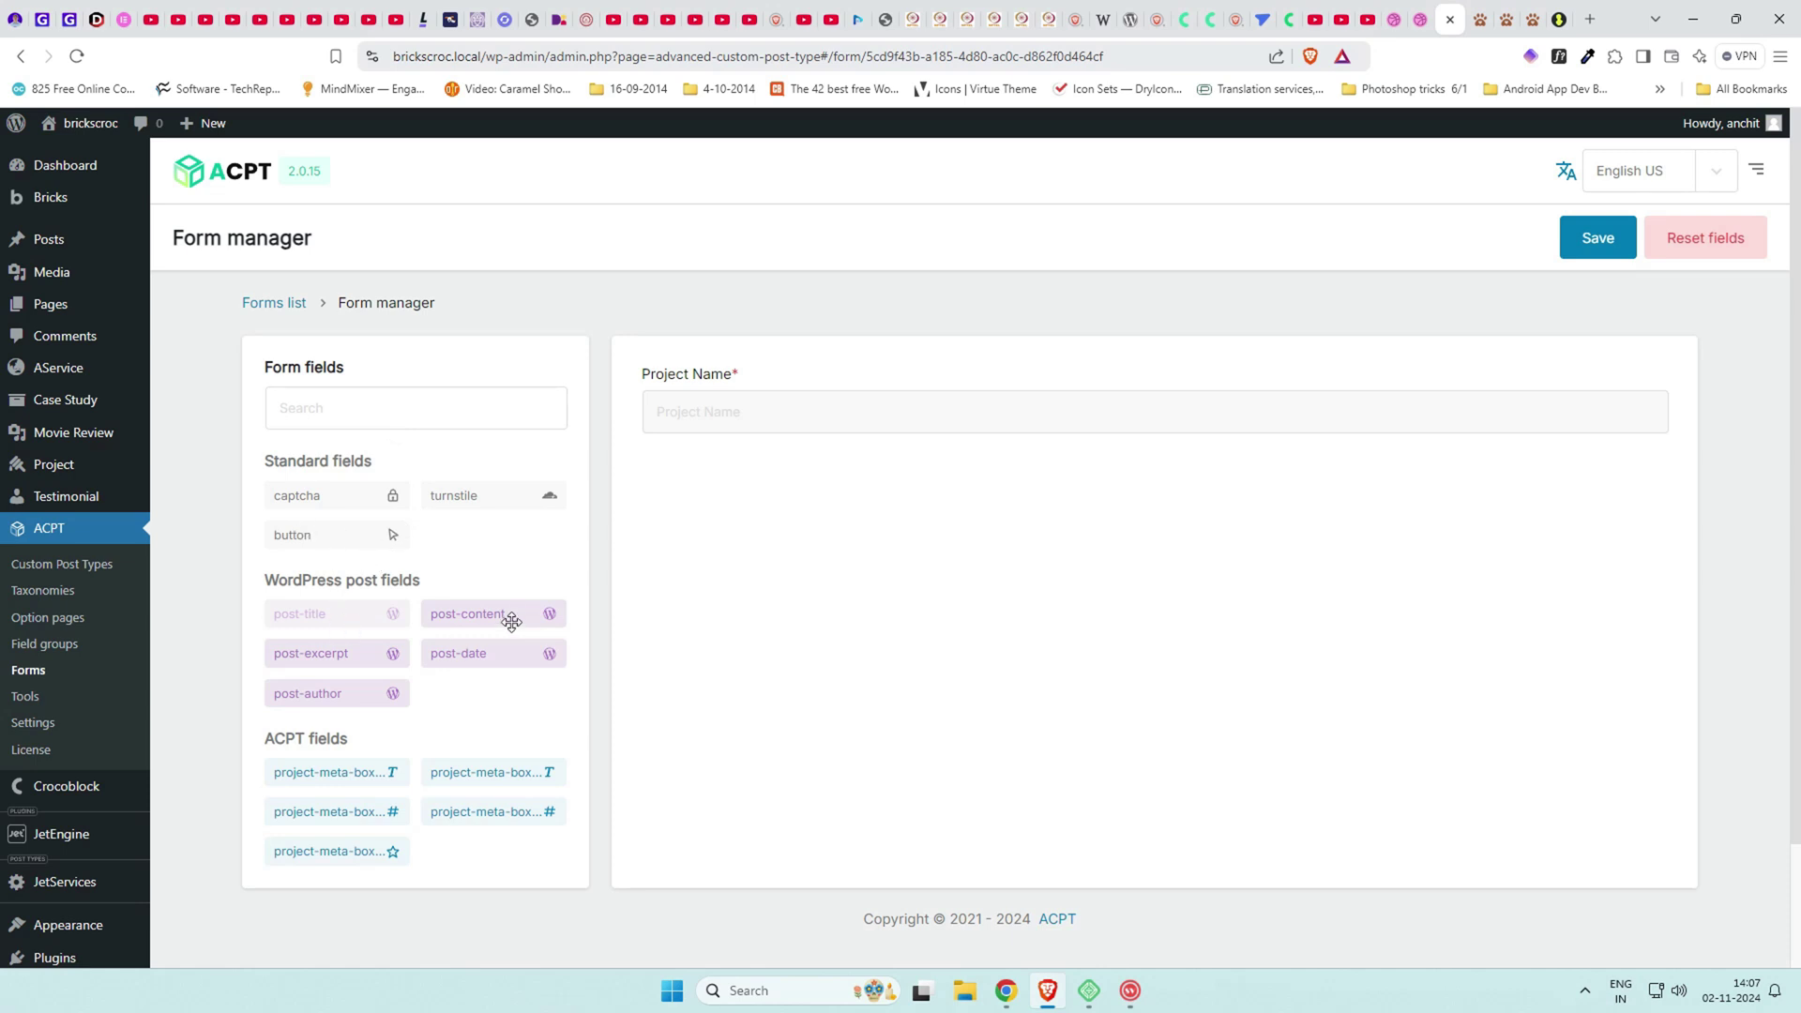
pyautogui.click(339, 770)
pyautogui.click(341, 812)
pyautogui.click(342, 851)
pyautogui.click(474, 775)
pyautogui.click(473, 812)
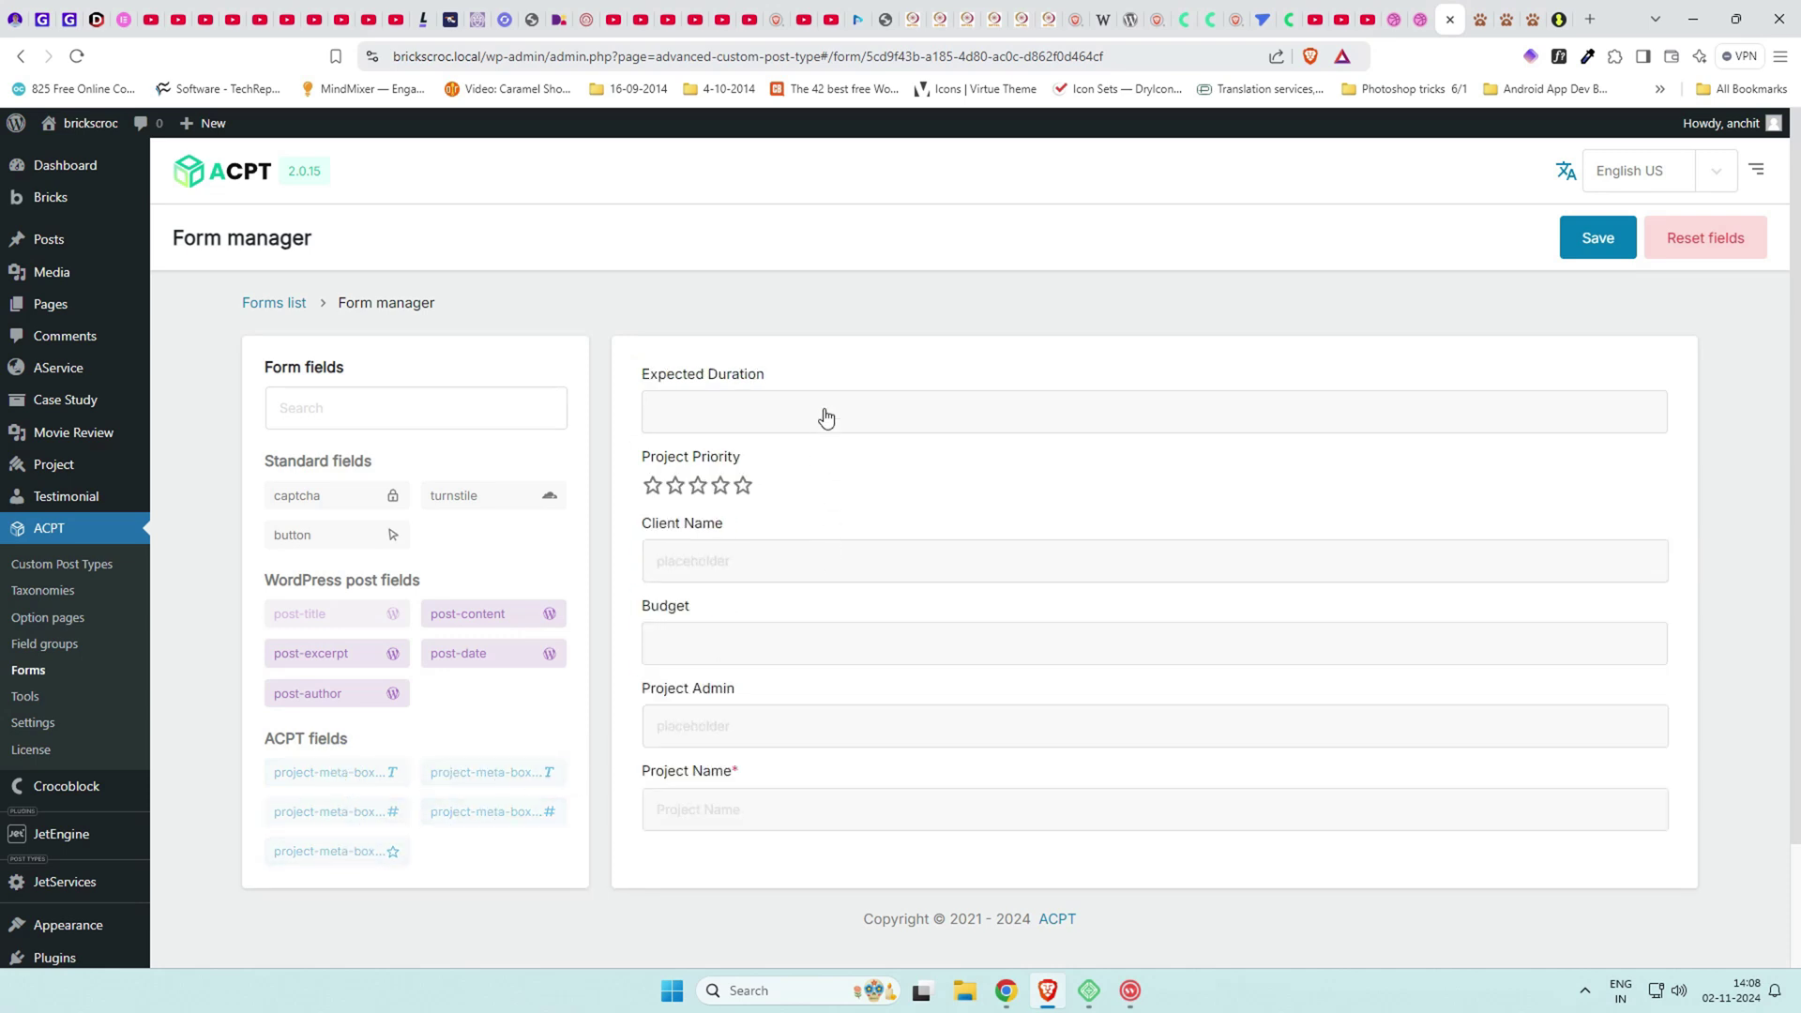
# Reorder the form so Project Name, Project Admin and Client Name are first, in that order.
pyautogui.click(631, 792)
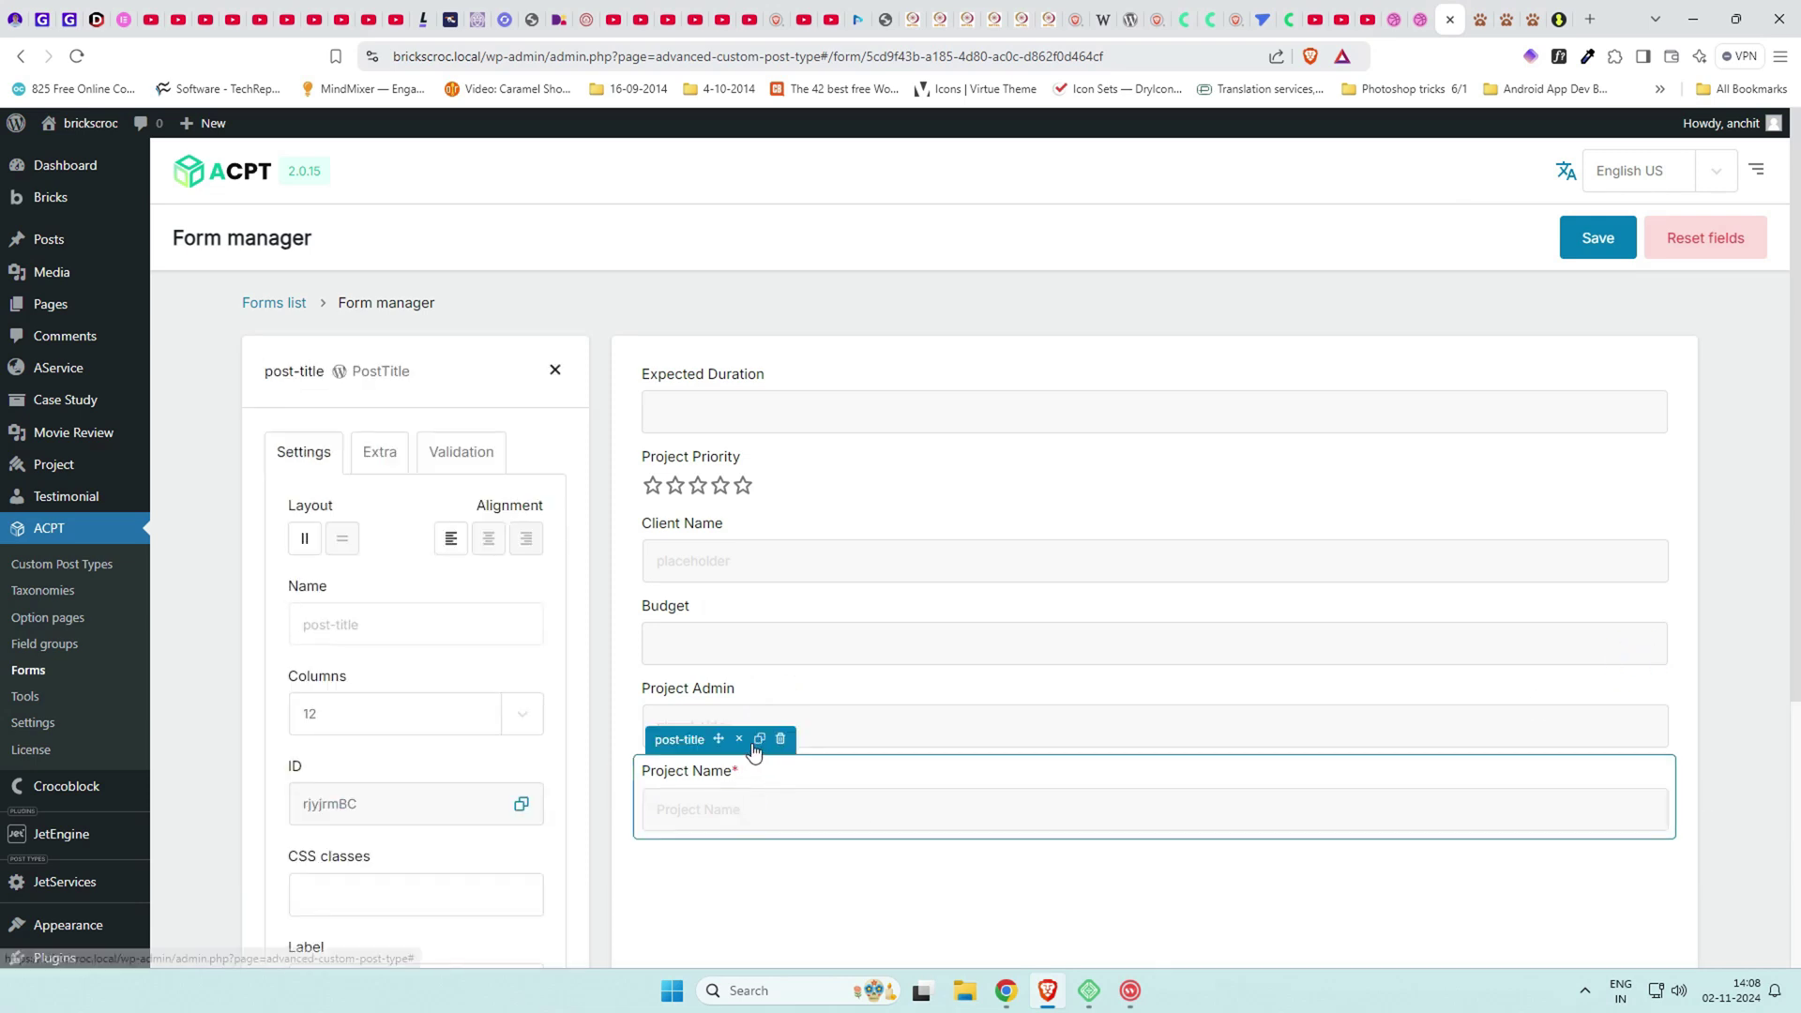
pyautogui.moveTo(656, 736); pyautogui.dragTo(656, 404)
pyautogui.click(863, 798)
pyautogui.moveTo(863, 741); pyautogui.dragTo(844, 441)
pyautogui.click(842, 699)
pyautogui.moveTo(842, 660); pyautogui.dragTo(832, 563)
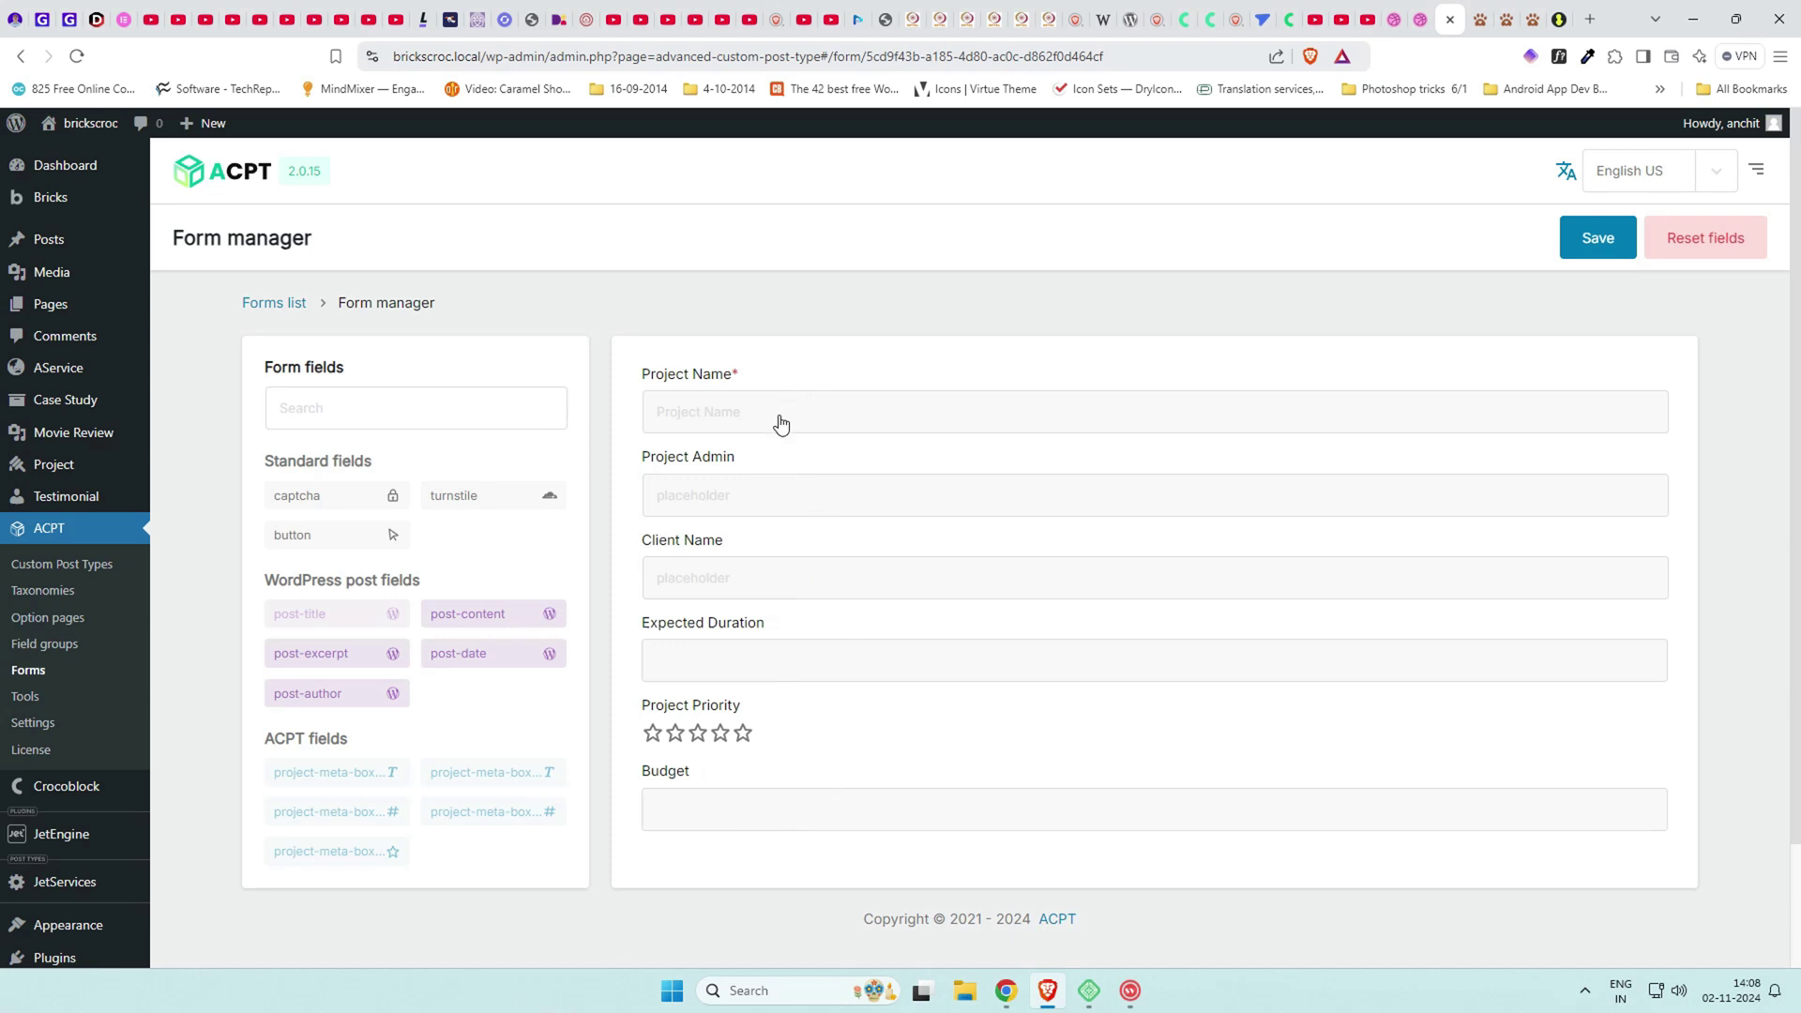
# Set Project Admin's placeholder to 'Adm' and make the field required.
pyautogui.click(775, 482)
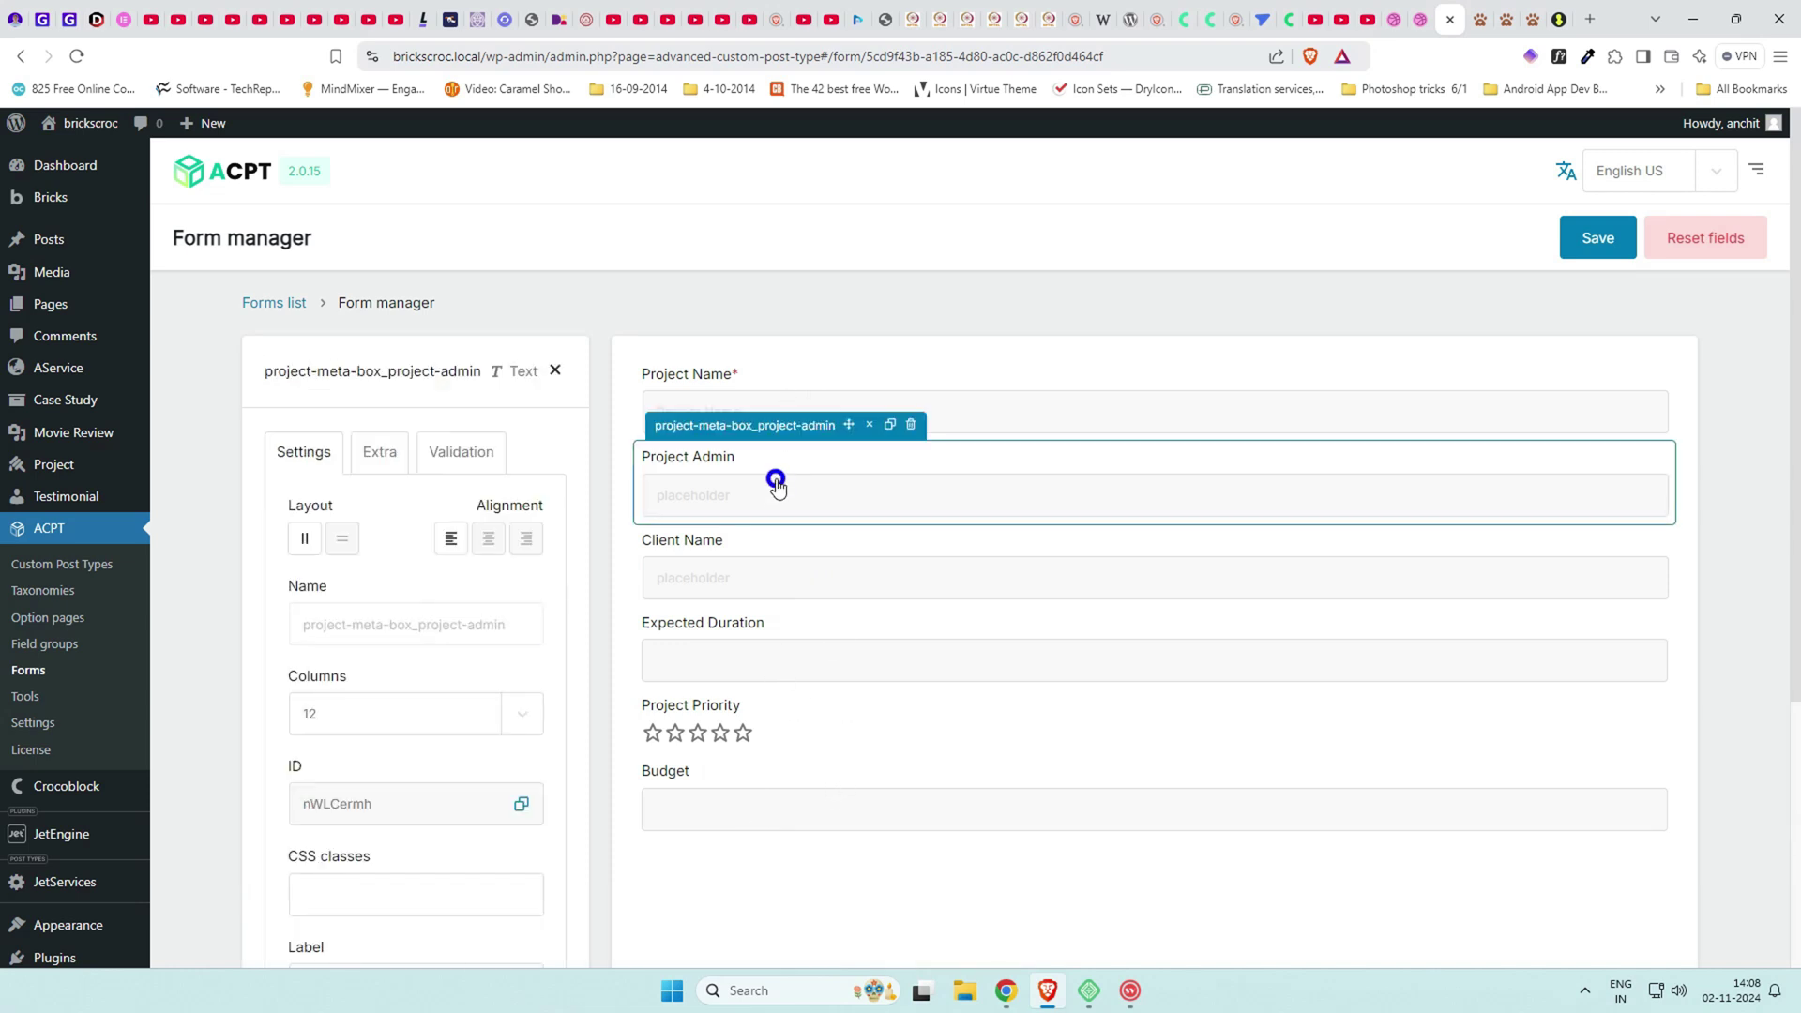
pyautogui.click(392, 464)
pyautogui.doubleClick(374, 634)
pyautogui.write('Admin')
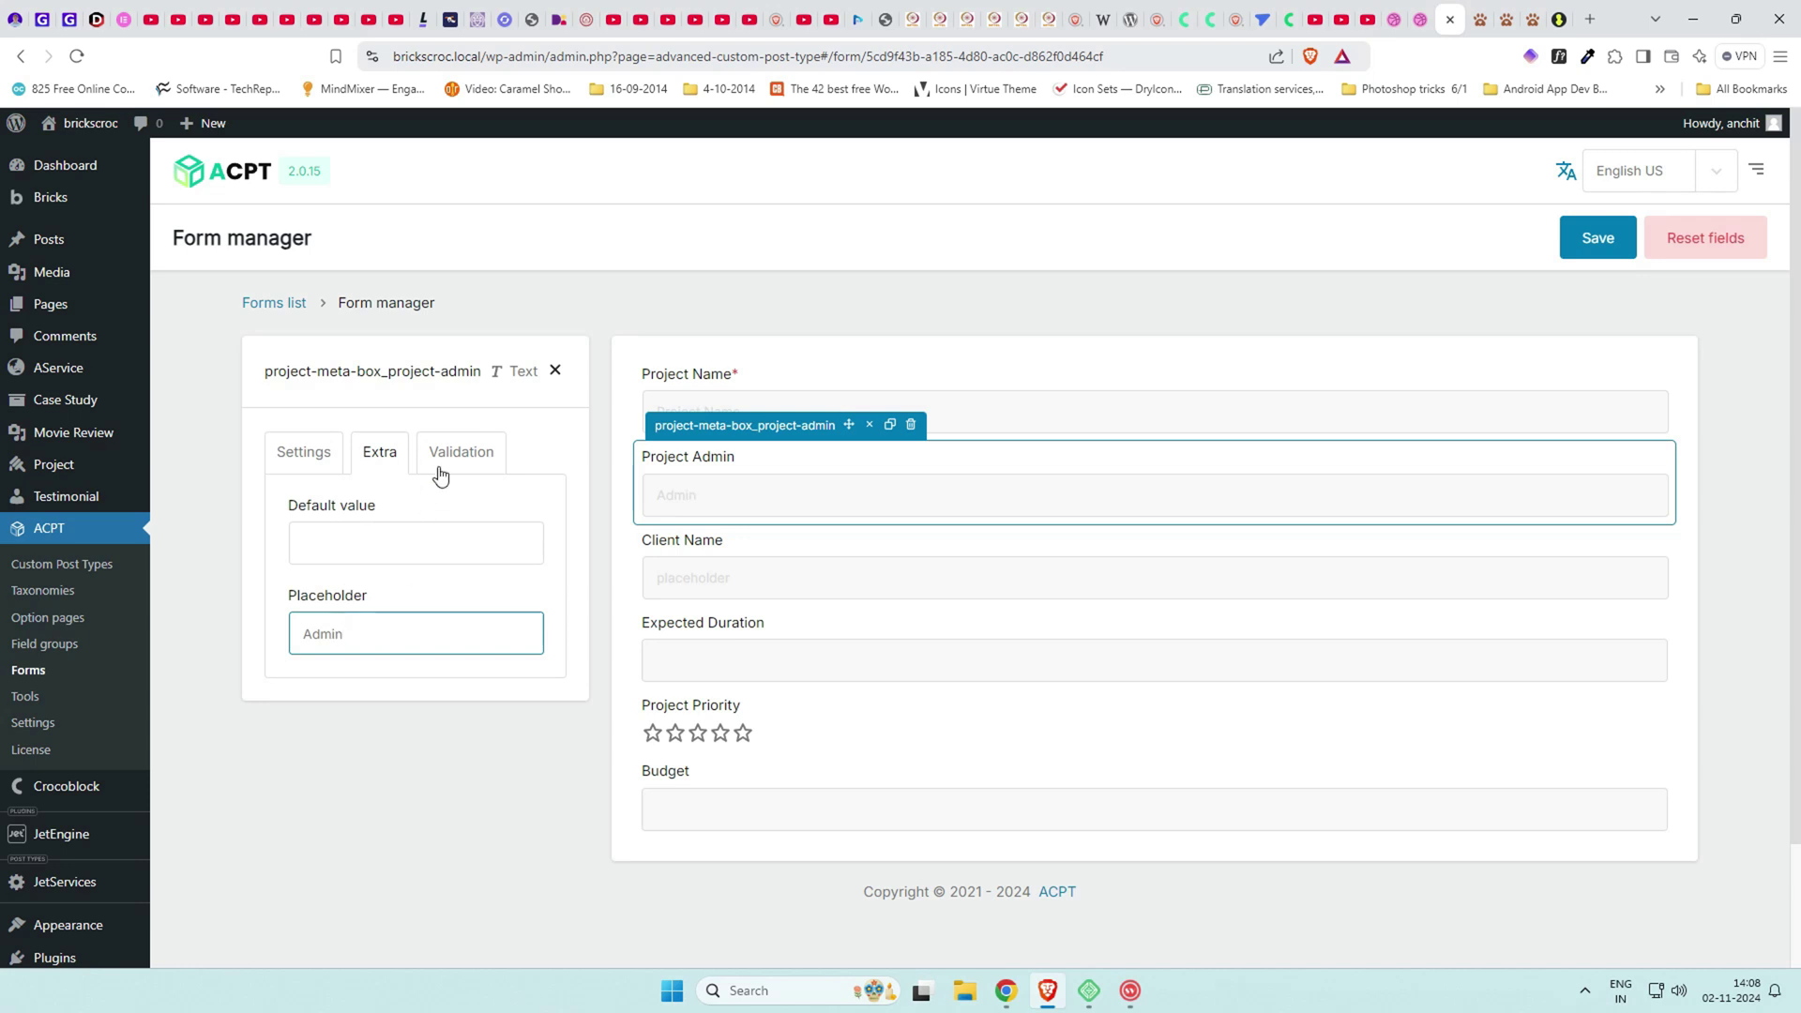
pyautogui.click(441, 471)
pyautogui.click(515, 513)
pyautogui.click(304, 461)
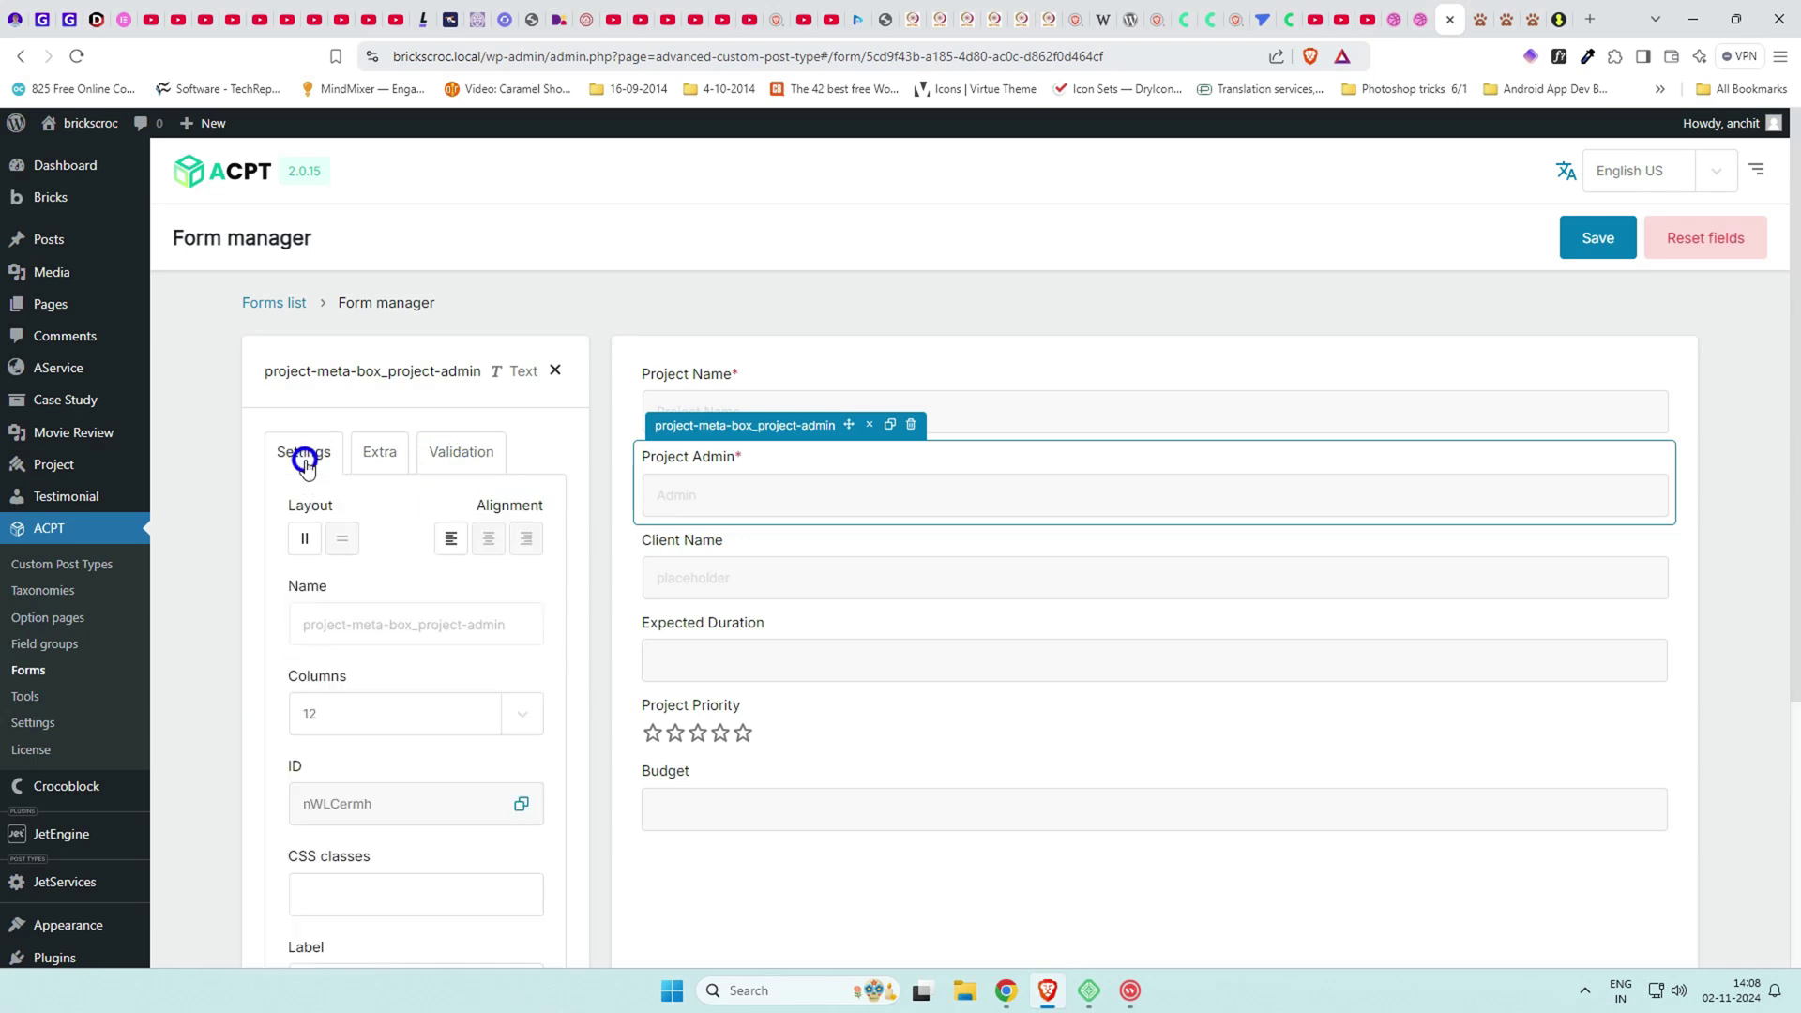
# Make Project Admin and Client Name half width (6 columns) side by side.
pyautogui.click(747, 579)
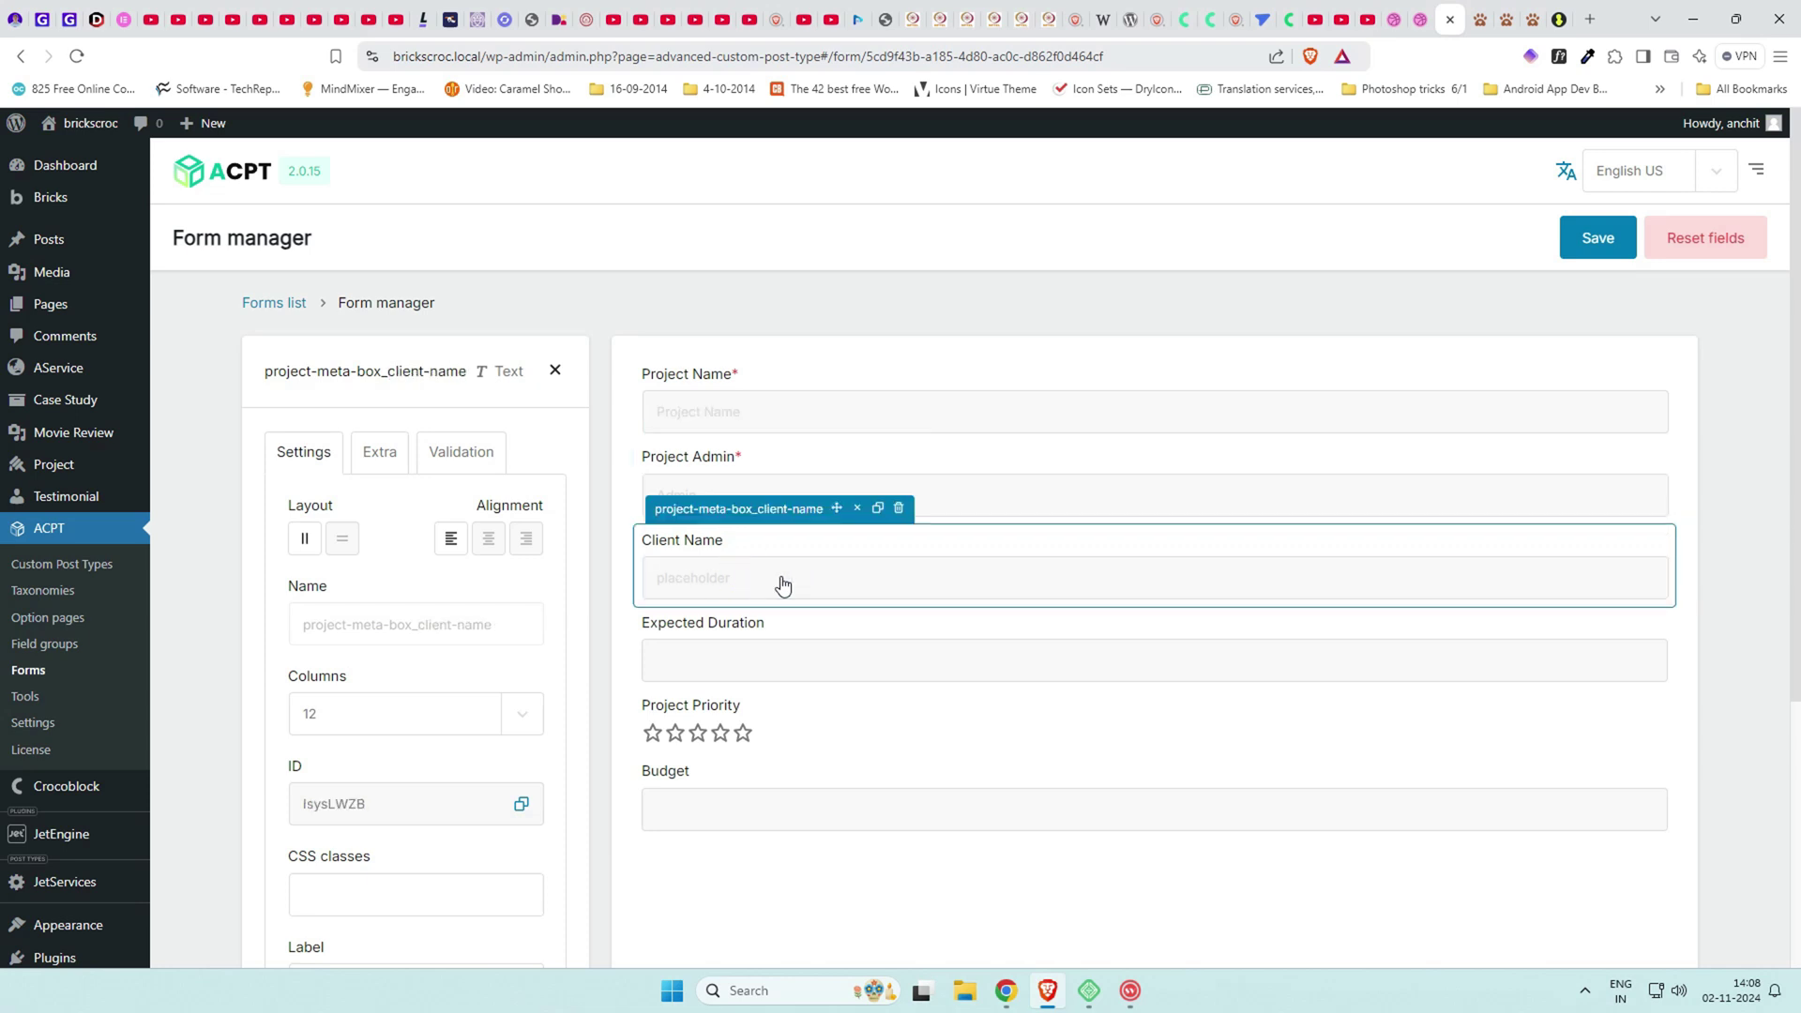
pyautogui.click(933, 728)
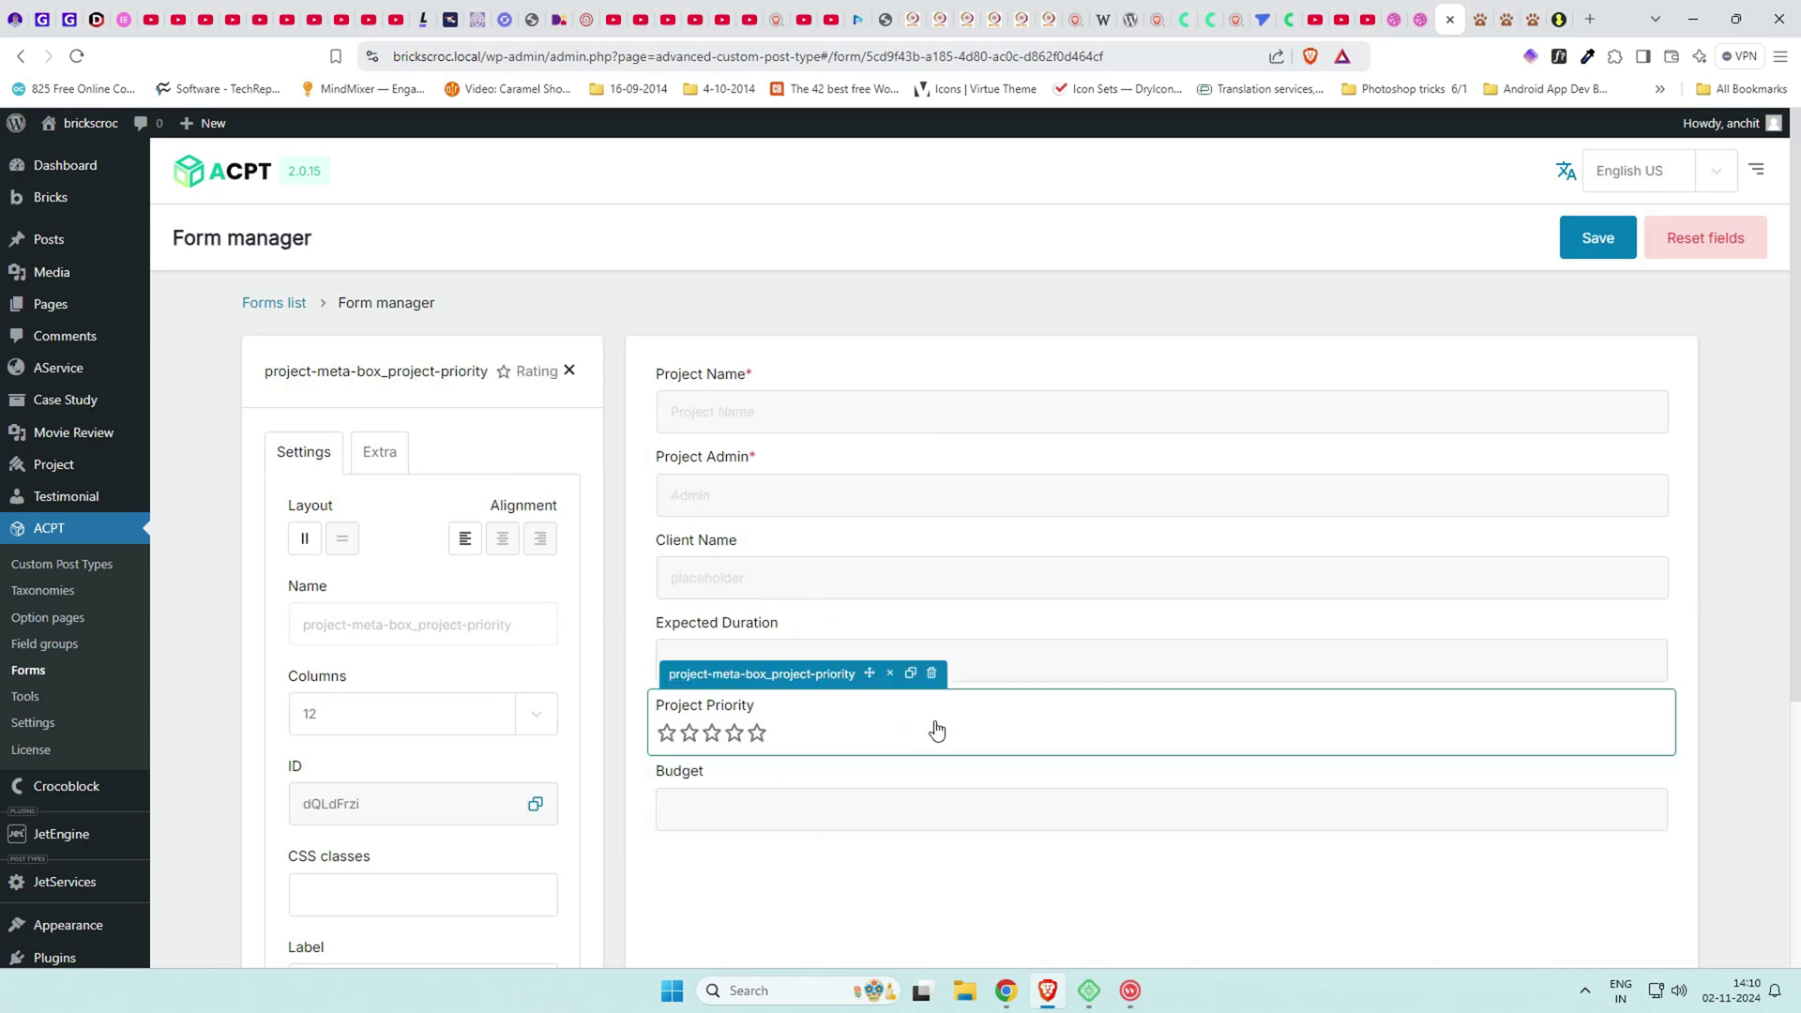
pyautogui.click(990, 671)
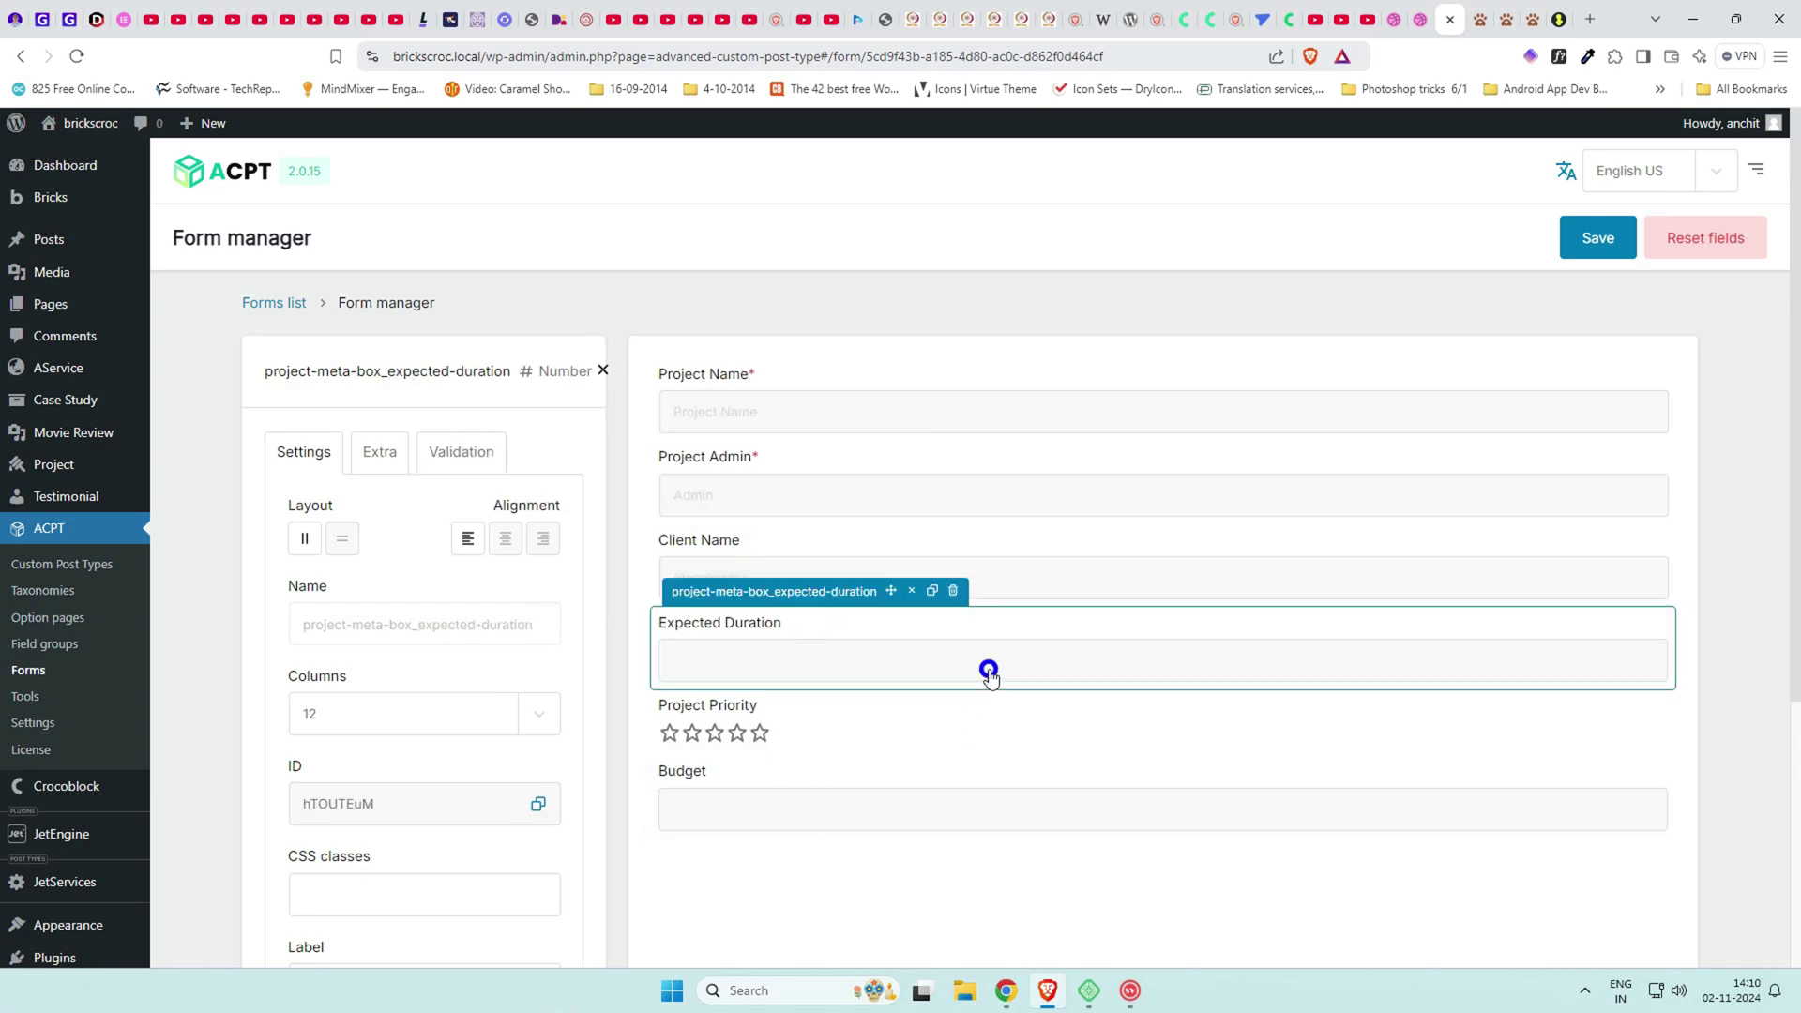
pyautogui.click(786, 475)
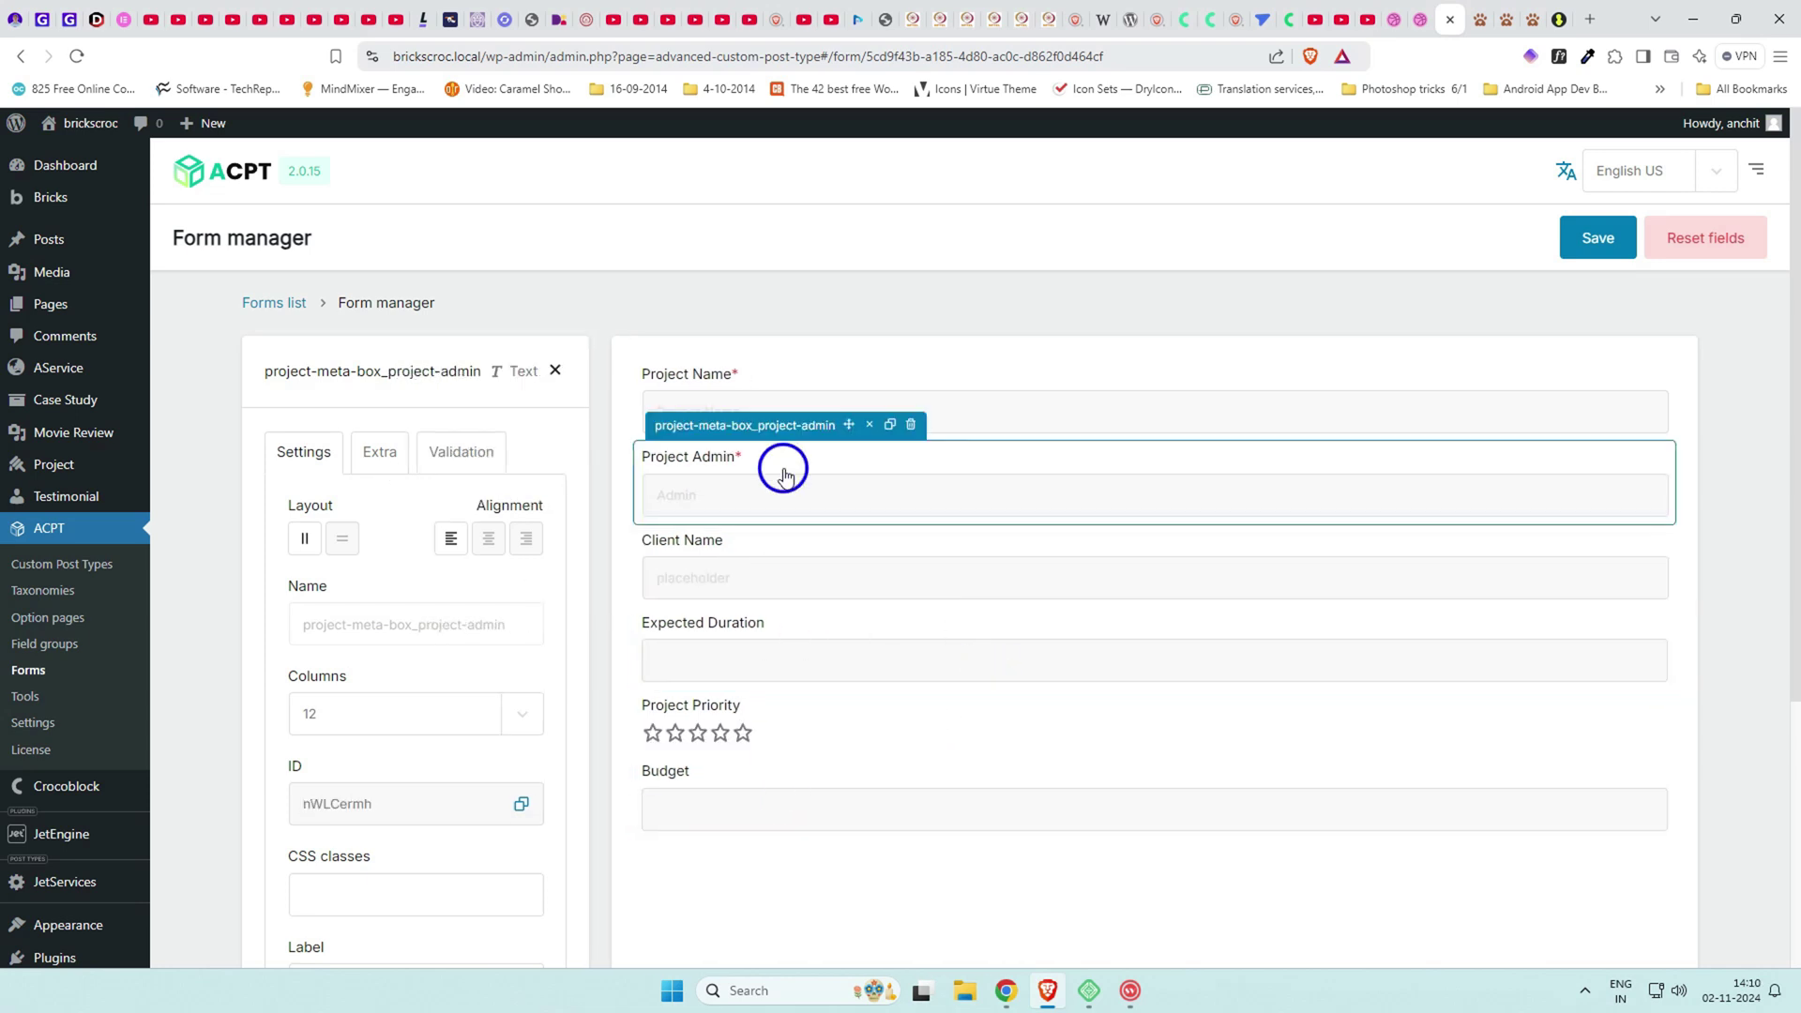
pyautogui.click(359, 720)
pyautogui.click(342, 795)
pyautogui.click(750, 577)
pyautogui.click(391, 712)
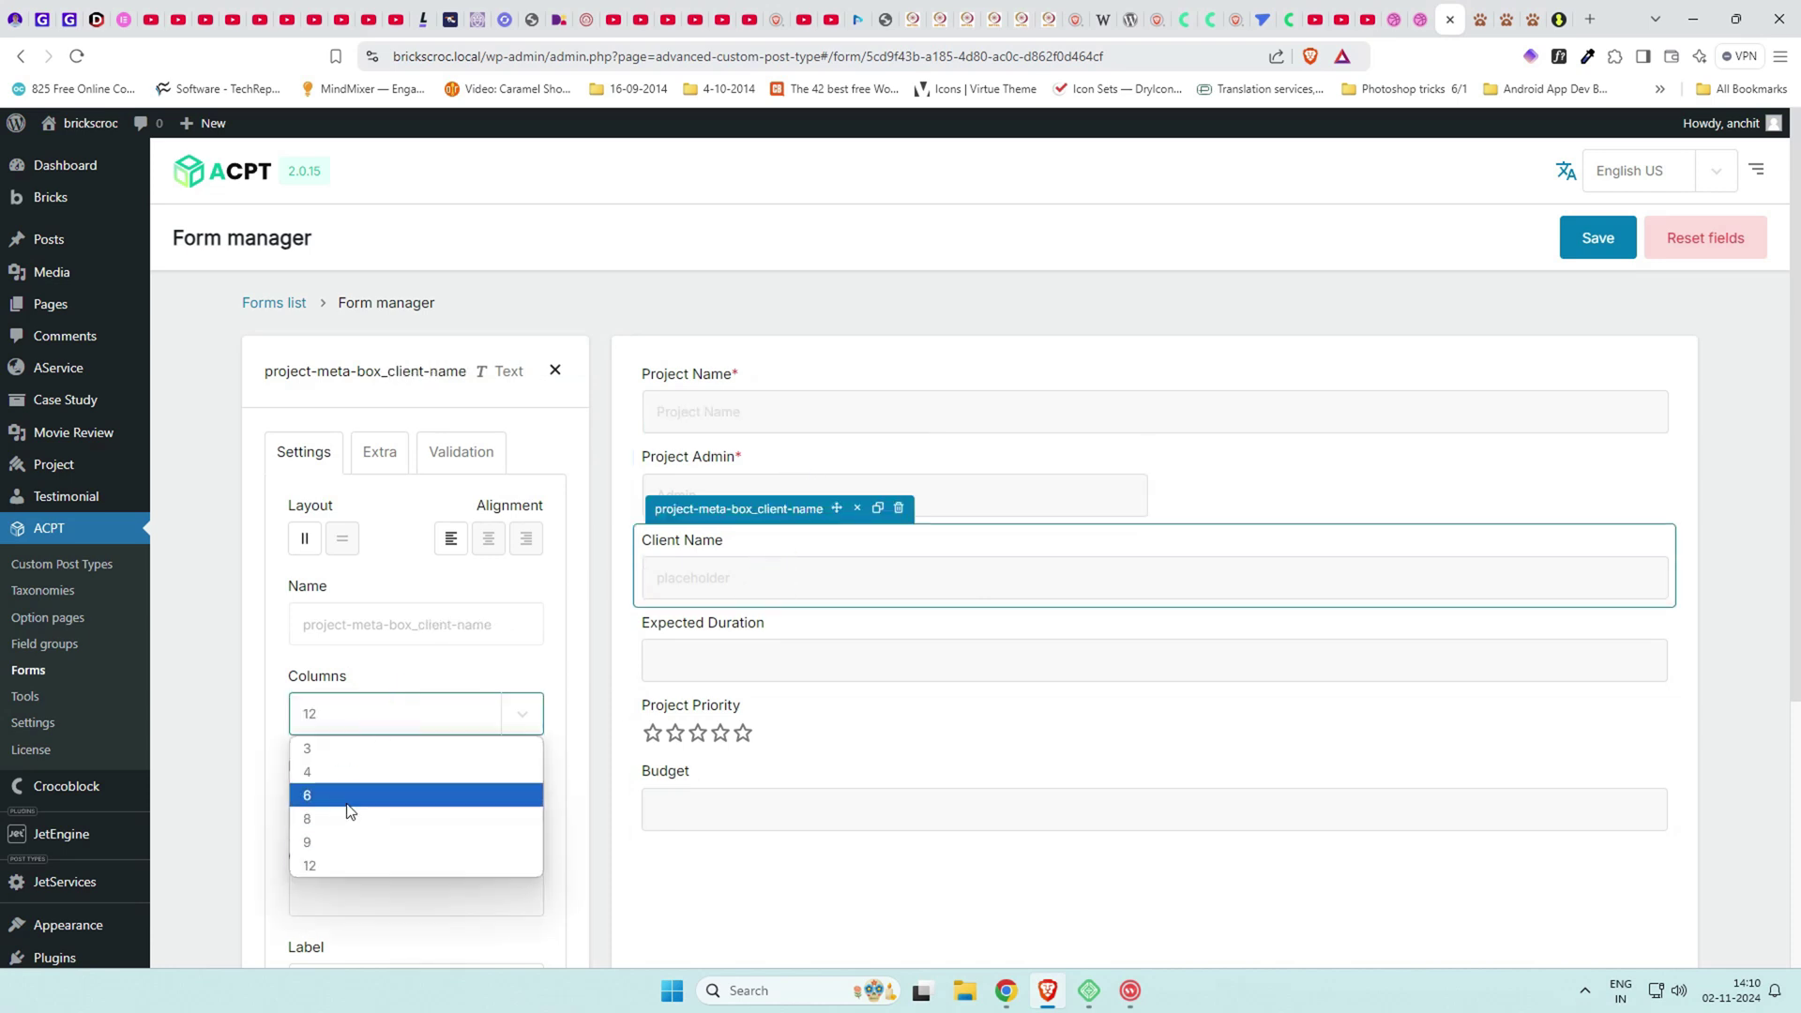
pyautogui.click(341, 797)
# Set Expected Duration, Project Priority and Budget to 4 columns each, sharing one row.
pyautogui.click(870, 580)
pyautogui.click(395, 731)
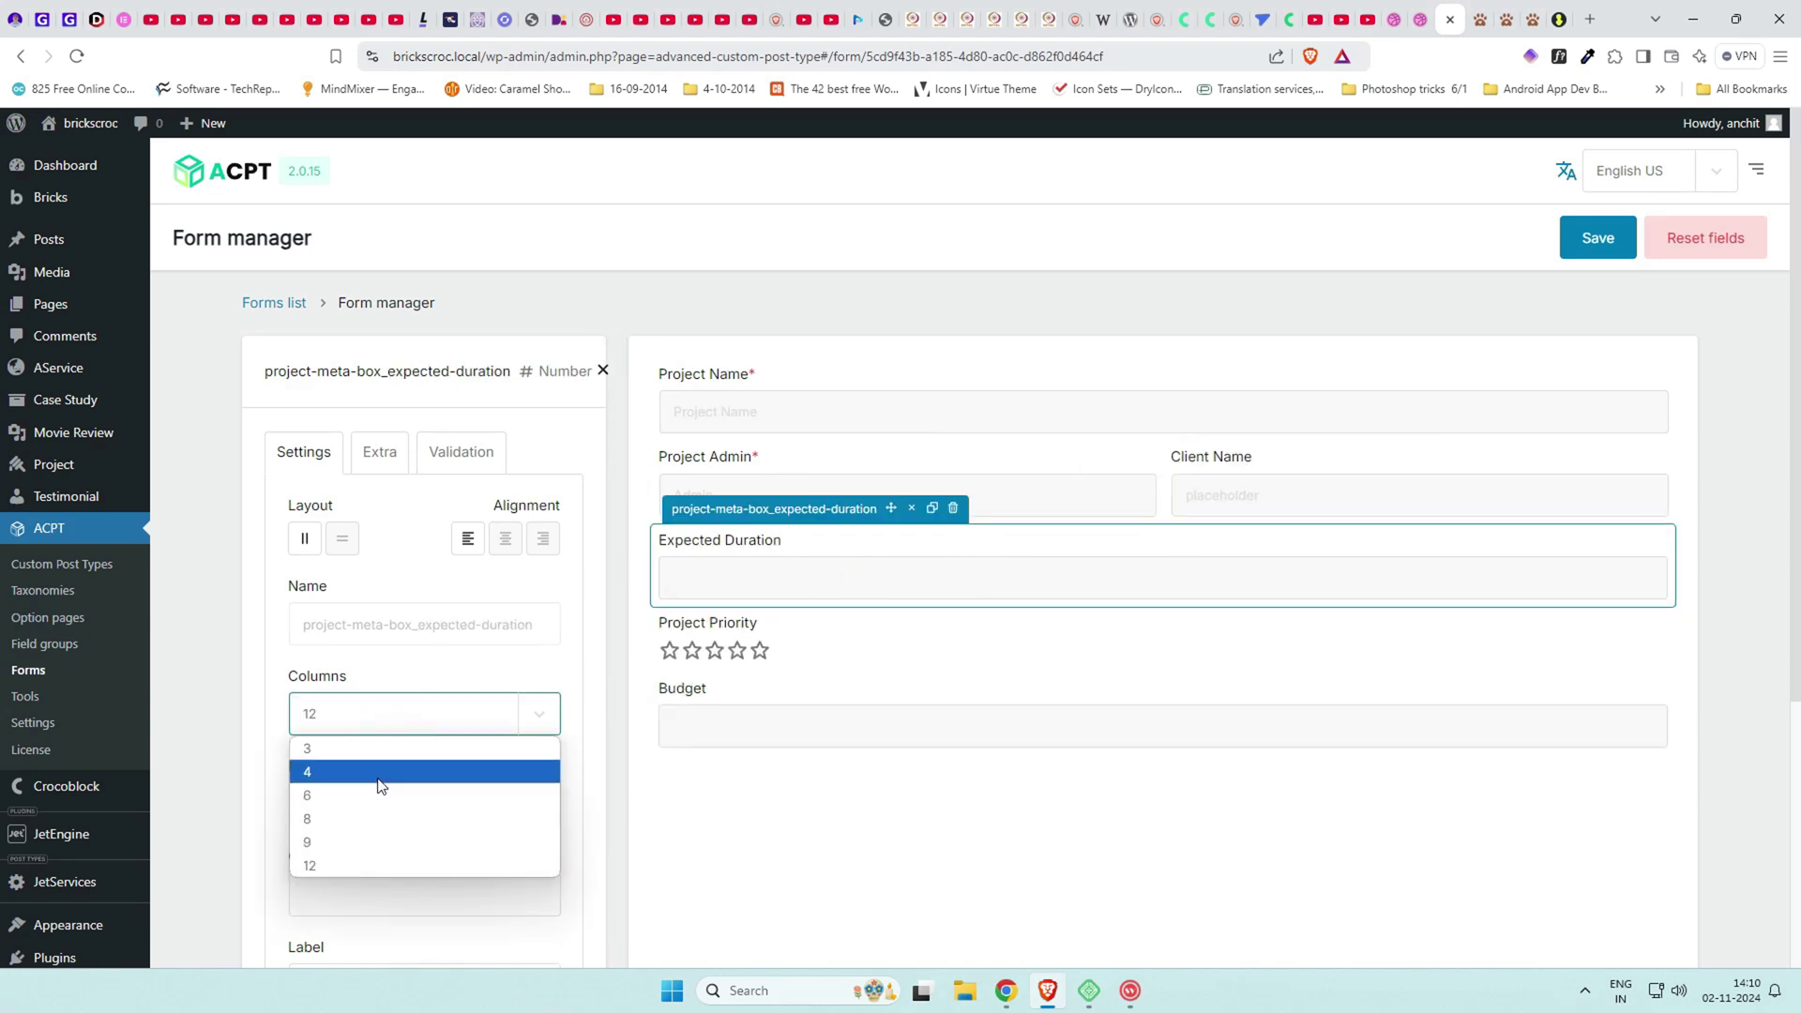
pyautogui.click(378, 774)
pyautogui.click(835, 628)
pyautogui.click(403, 713)
pyautogui.click(368, 786)
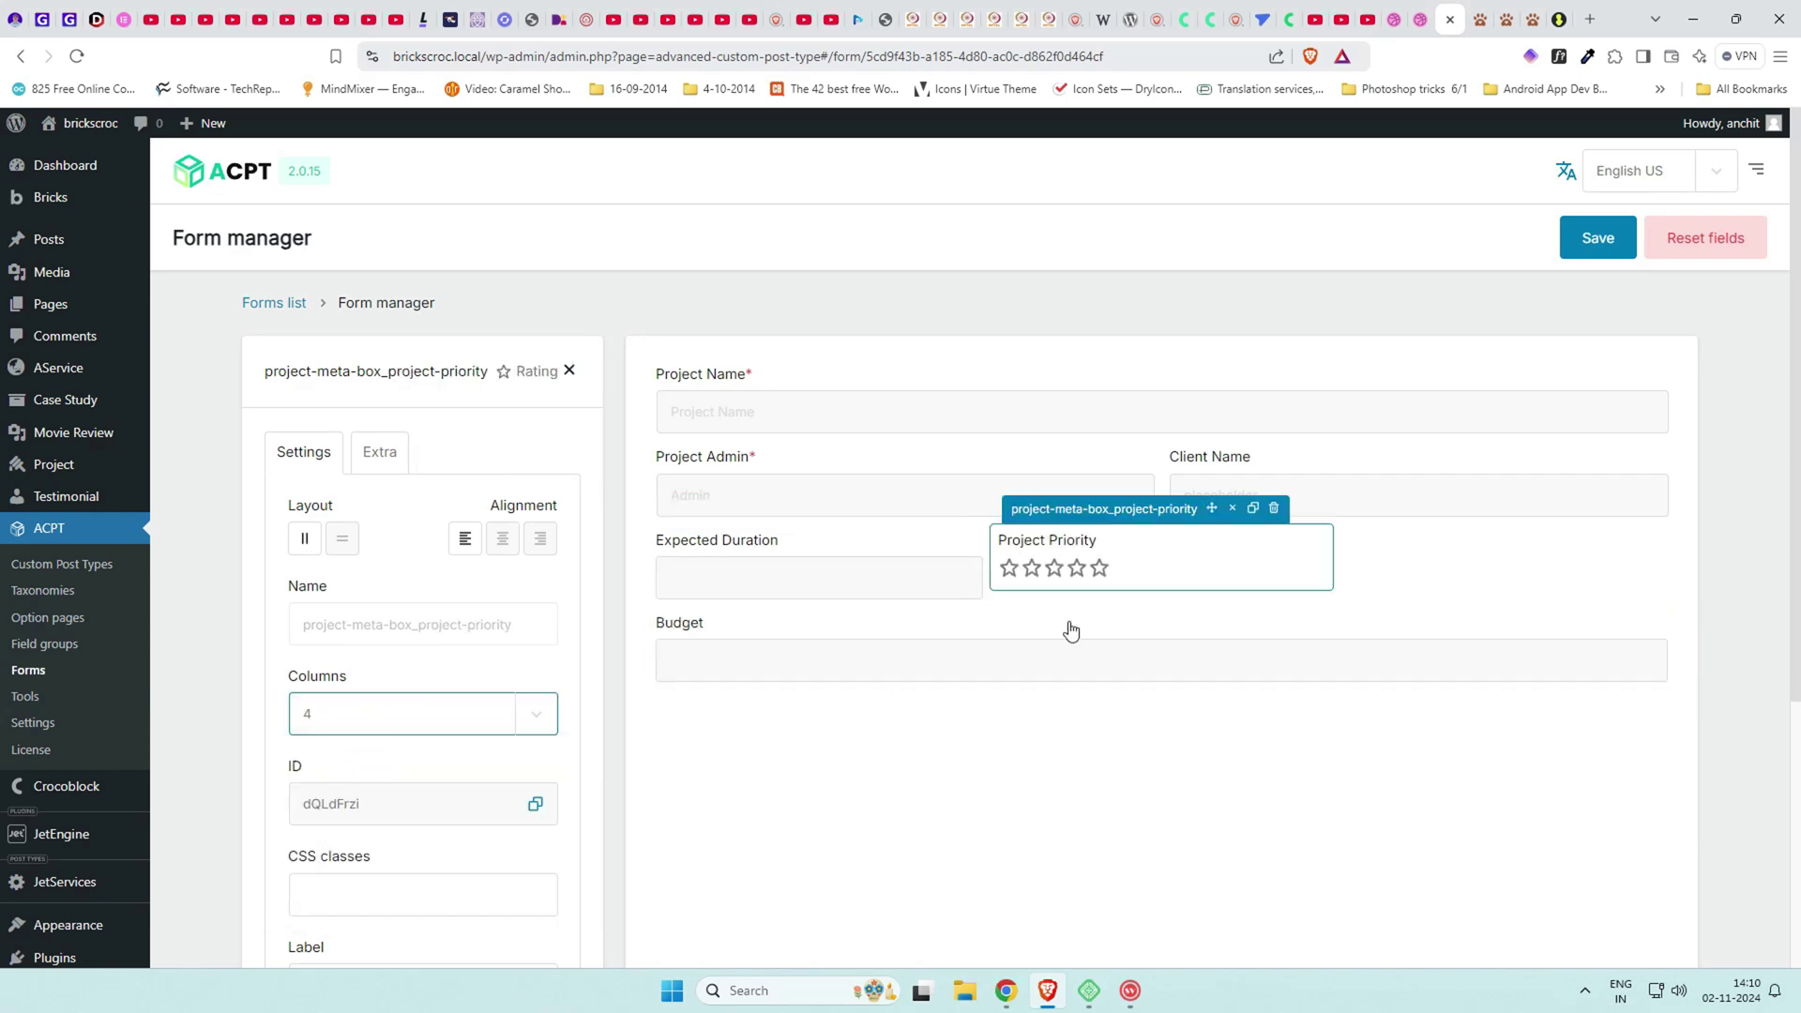
pyautogui.click(710, 668)
pyautogui.click(404, 713)
pyautogui.click(399, 772)
# Center Project Priority's stars and show its label inline beside them.
pyautogui.click(1076, 574)
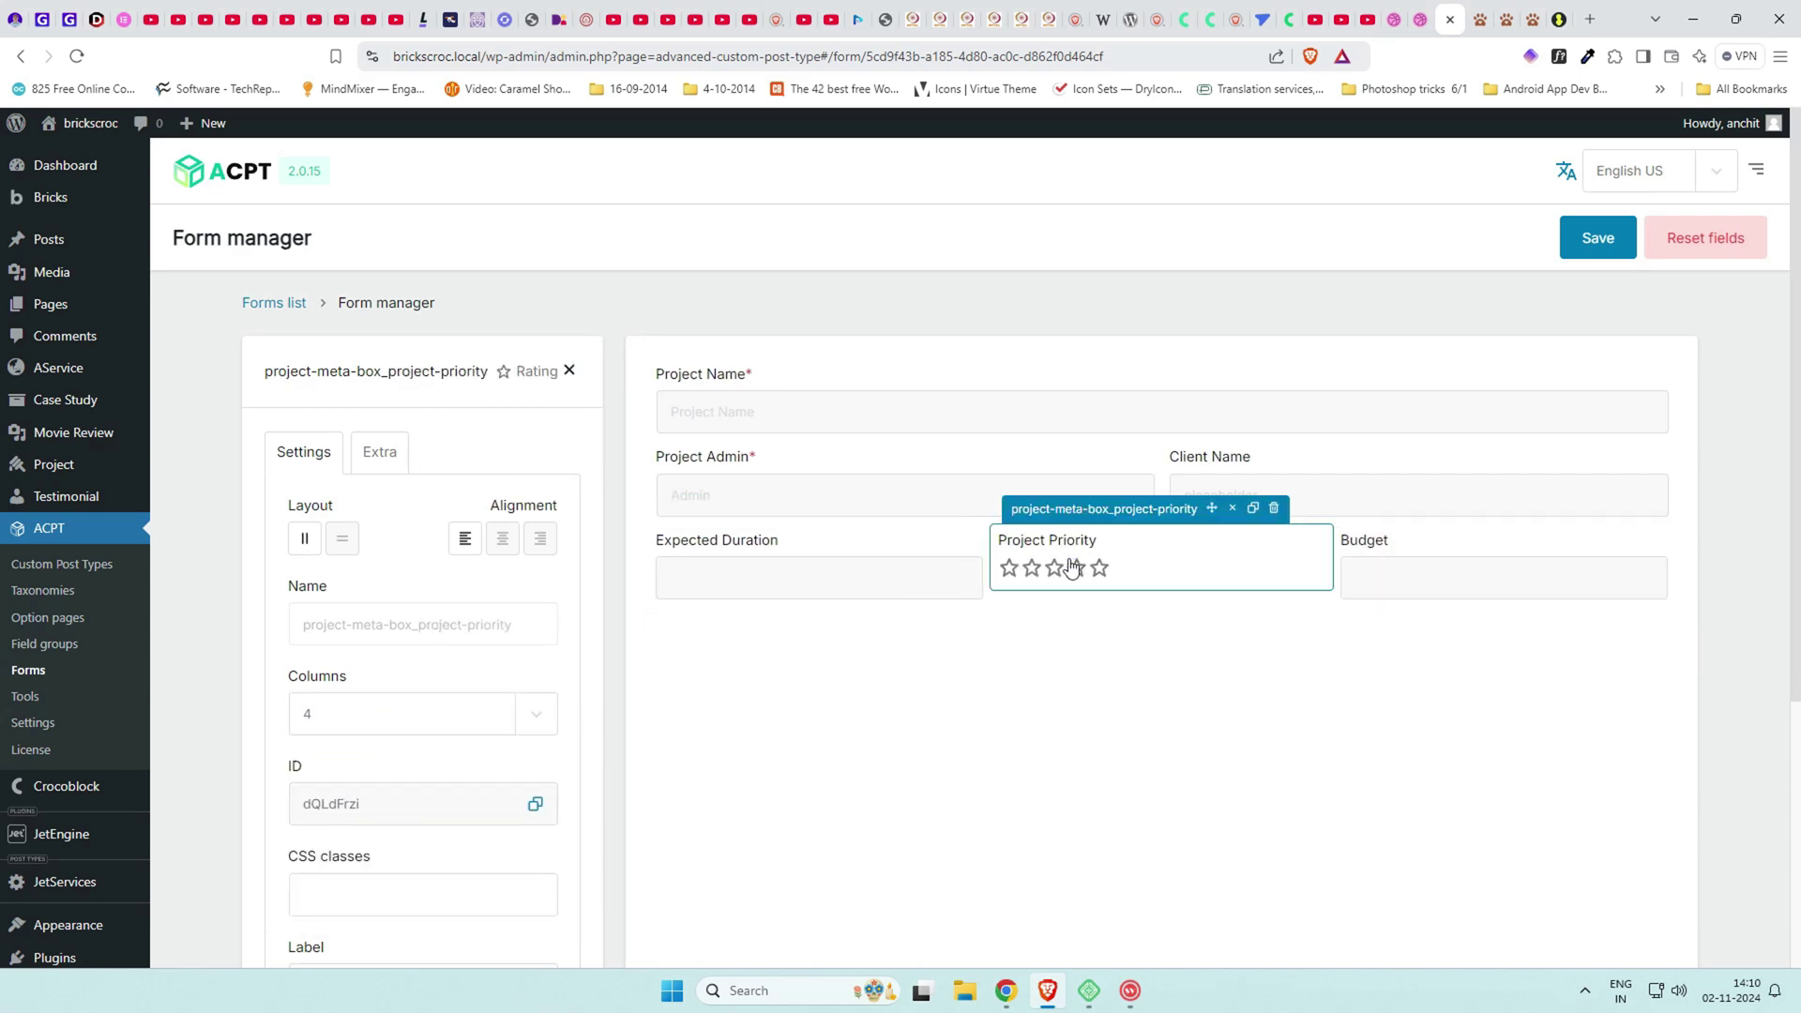
pyautogui.scroll(-3, 387, 736)
pyautogui.scroll(3, 404, 725)
pyautogui.click(503, 540)
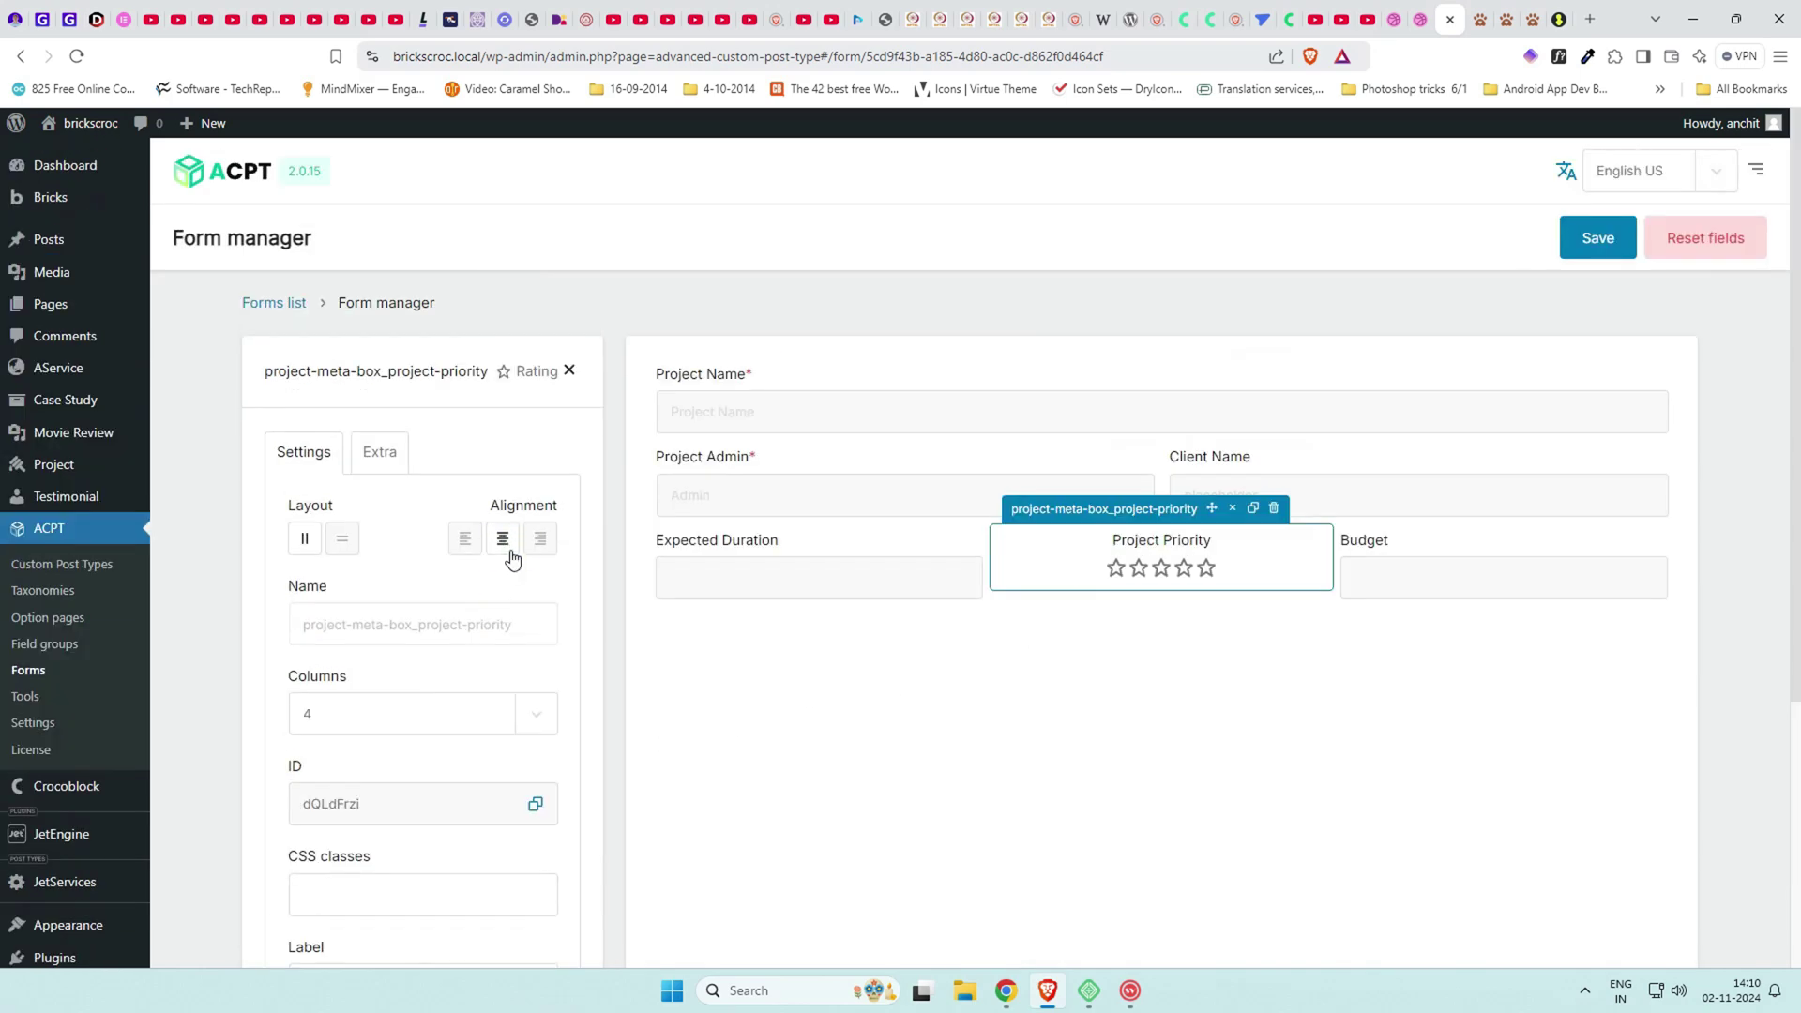
pyautogui.click(339, 542)
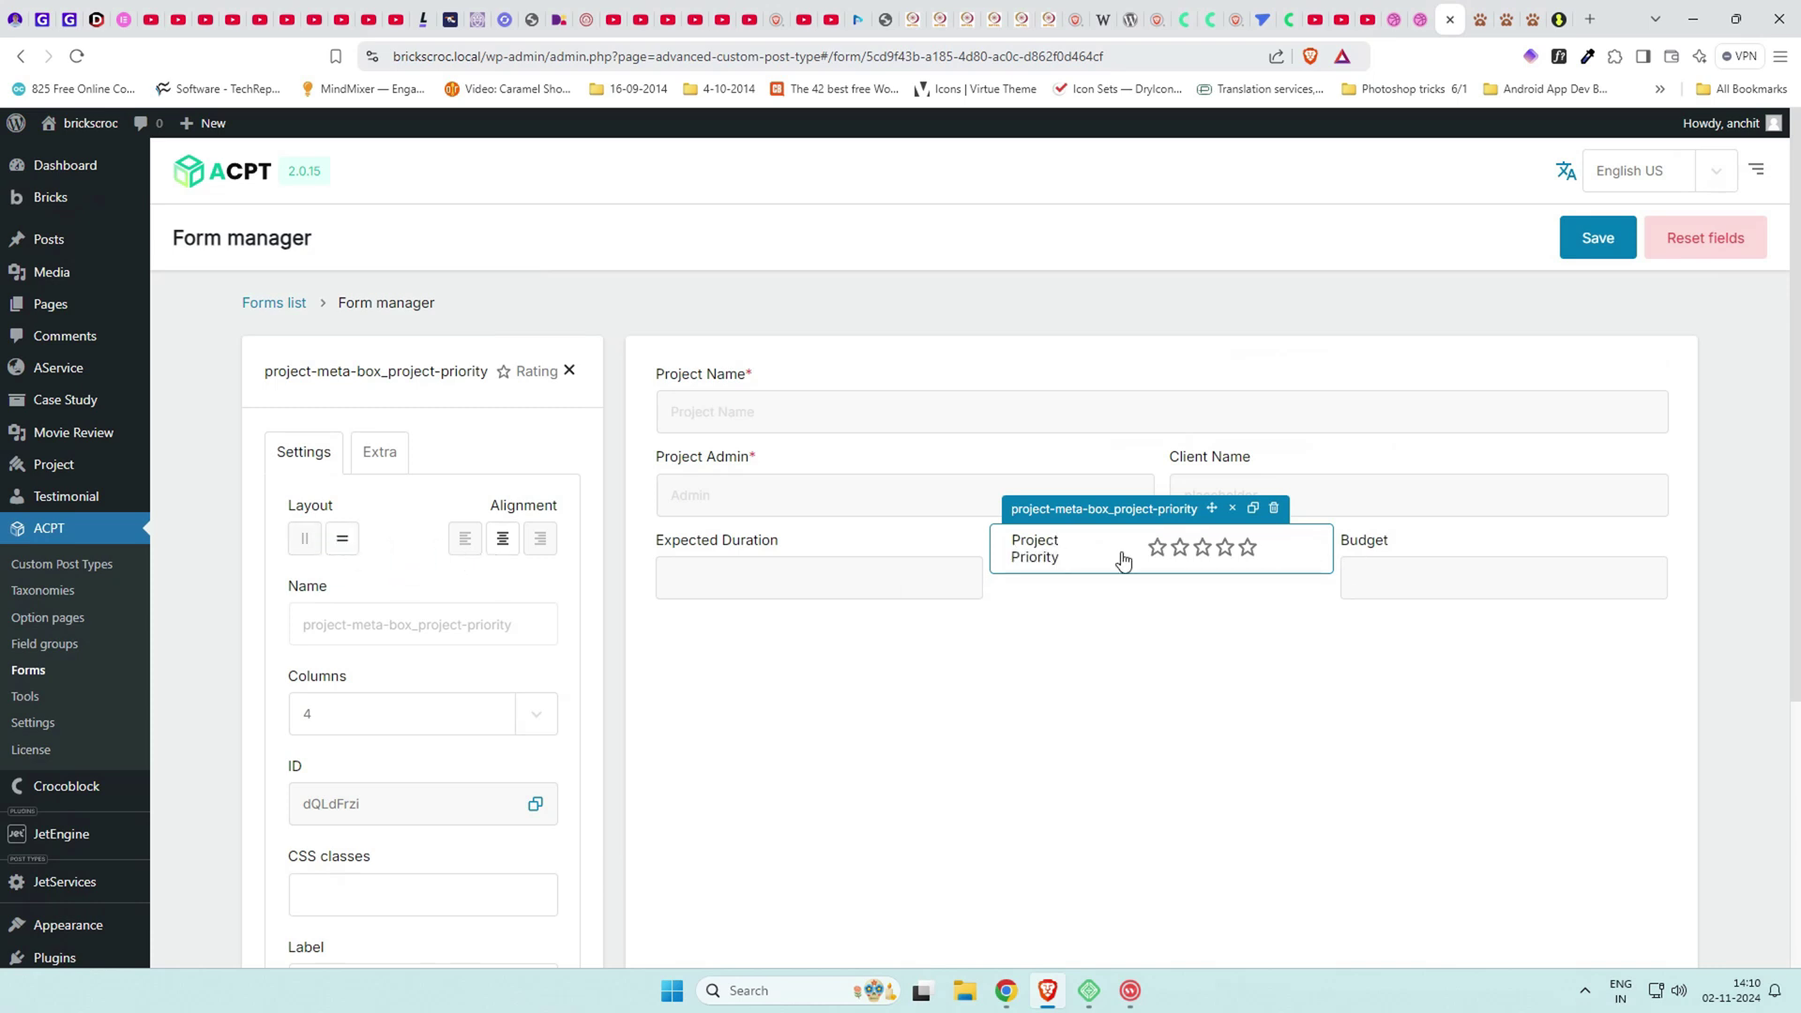
# Make Expected Duration and Budget required fields.
pyautogui.click(380, 451)
pyautogui.click(821, 575)
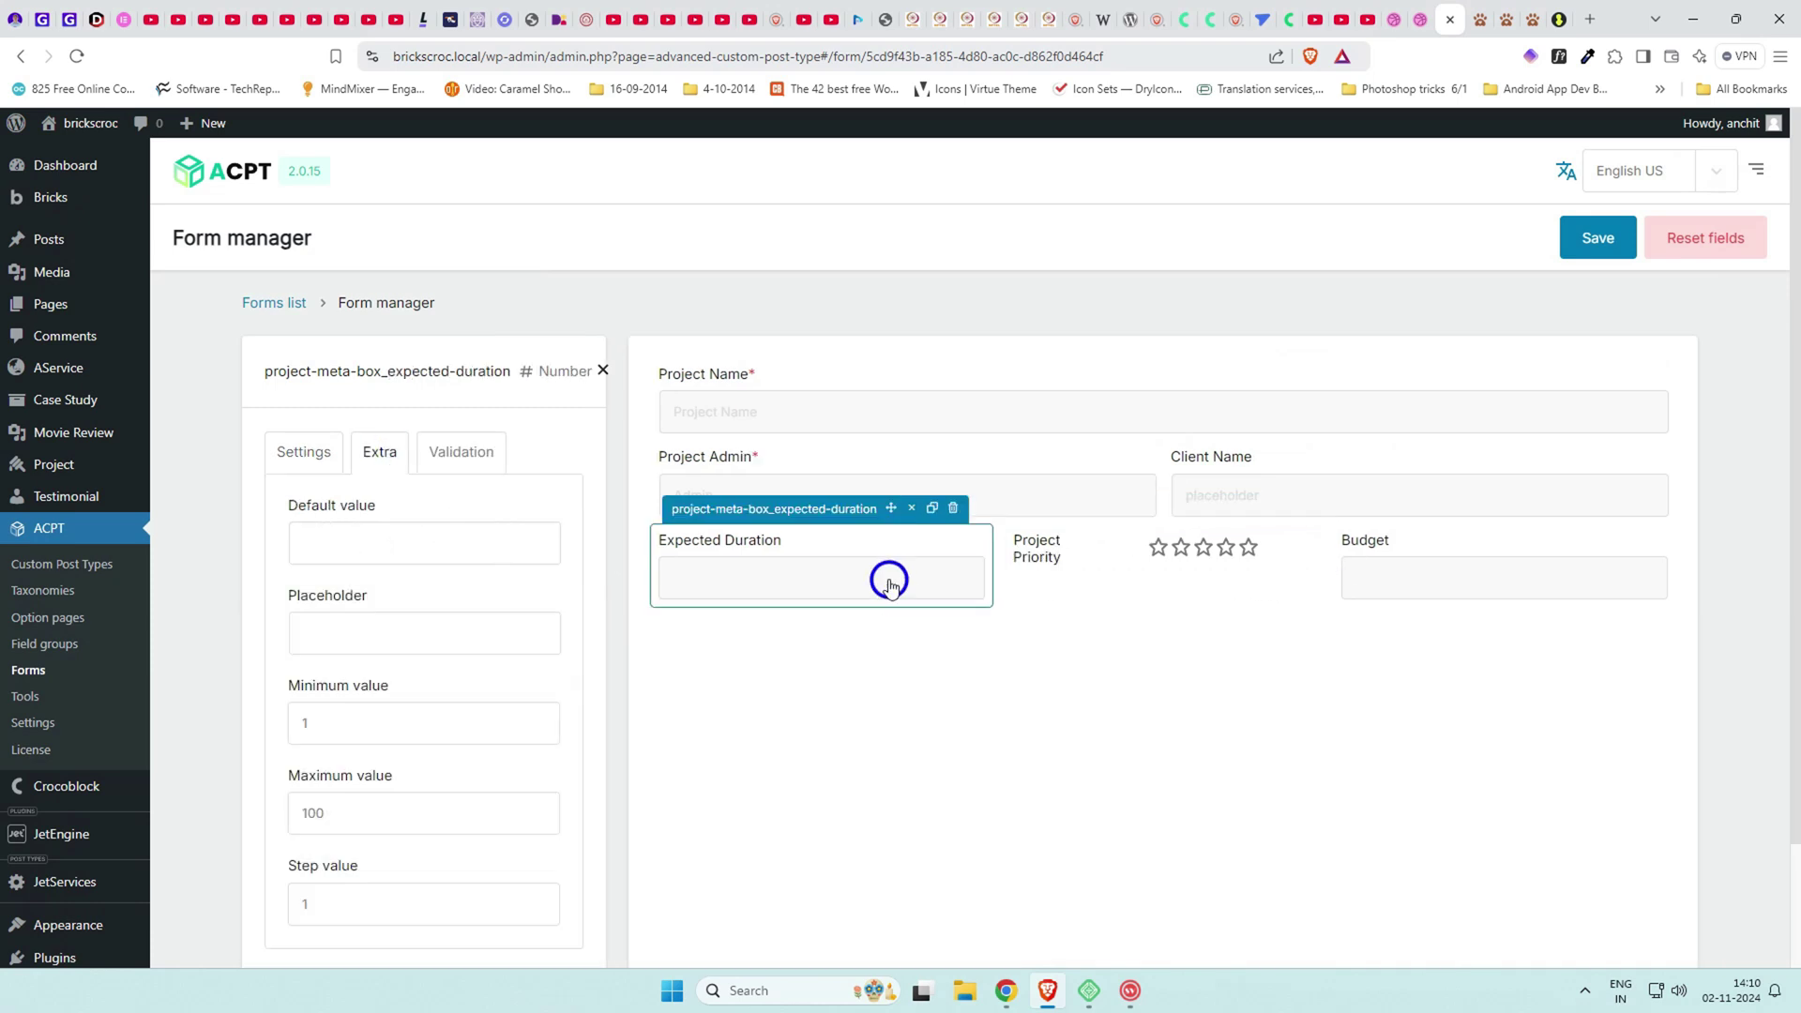
pyautogui.click(460, 452)
pyautogui.click(519, 510)
pyautogui.click(1505, 571)
pyautogui.click(519, 510)
pyautogui.click(1267, 499)
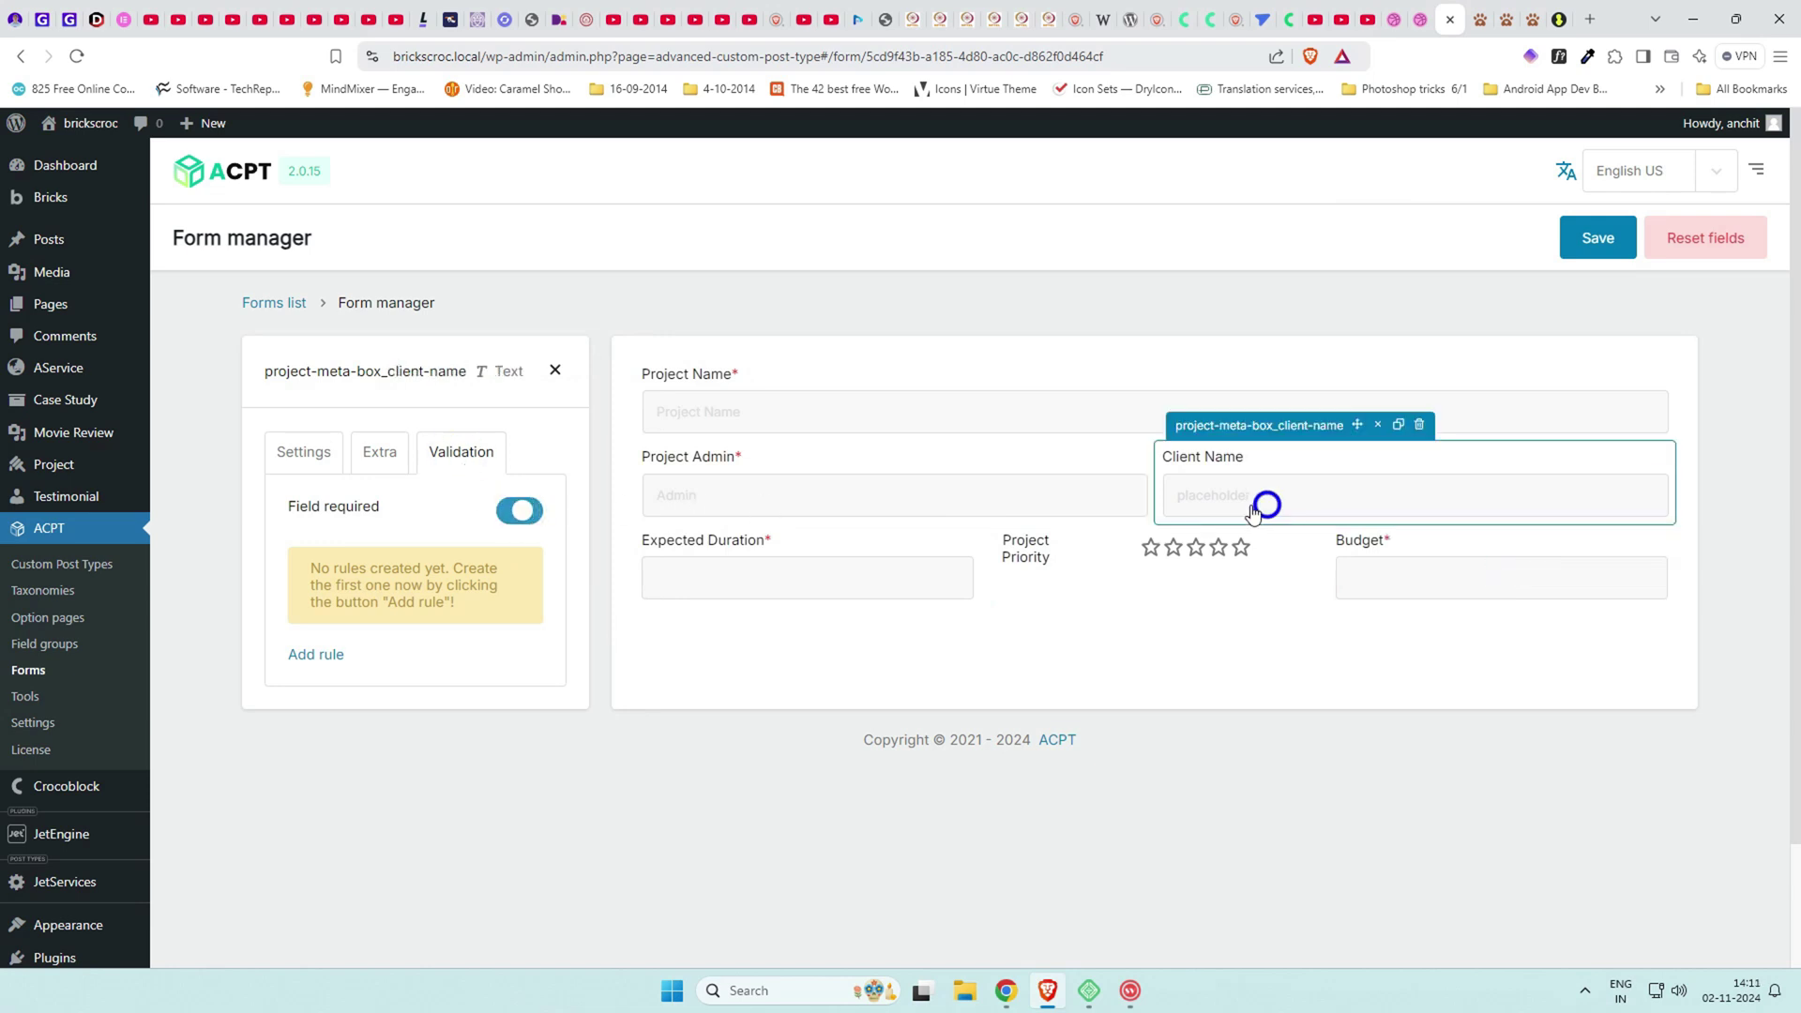
# Make Client Name a required field.
pyautogui.click(519, 510)
pyautogui.click(891, 494)
pyautogui.scroll(-1, 1209, 497)
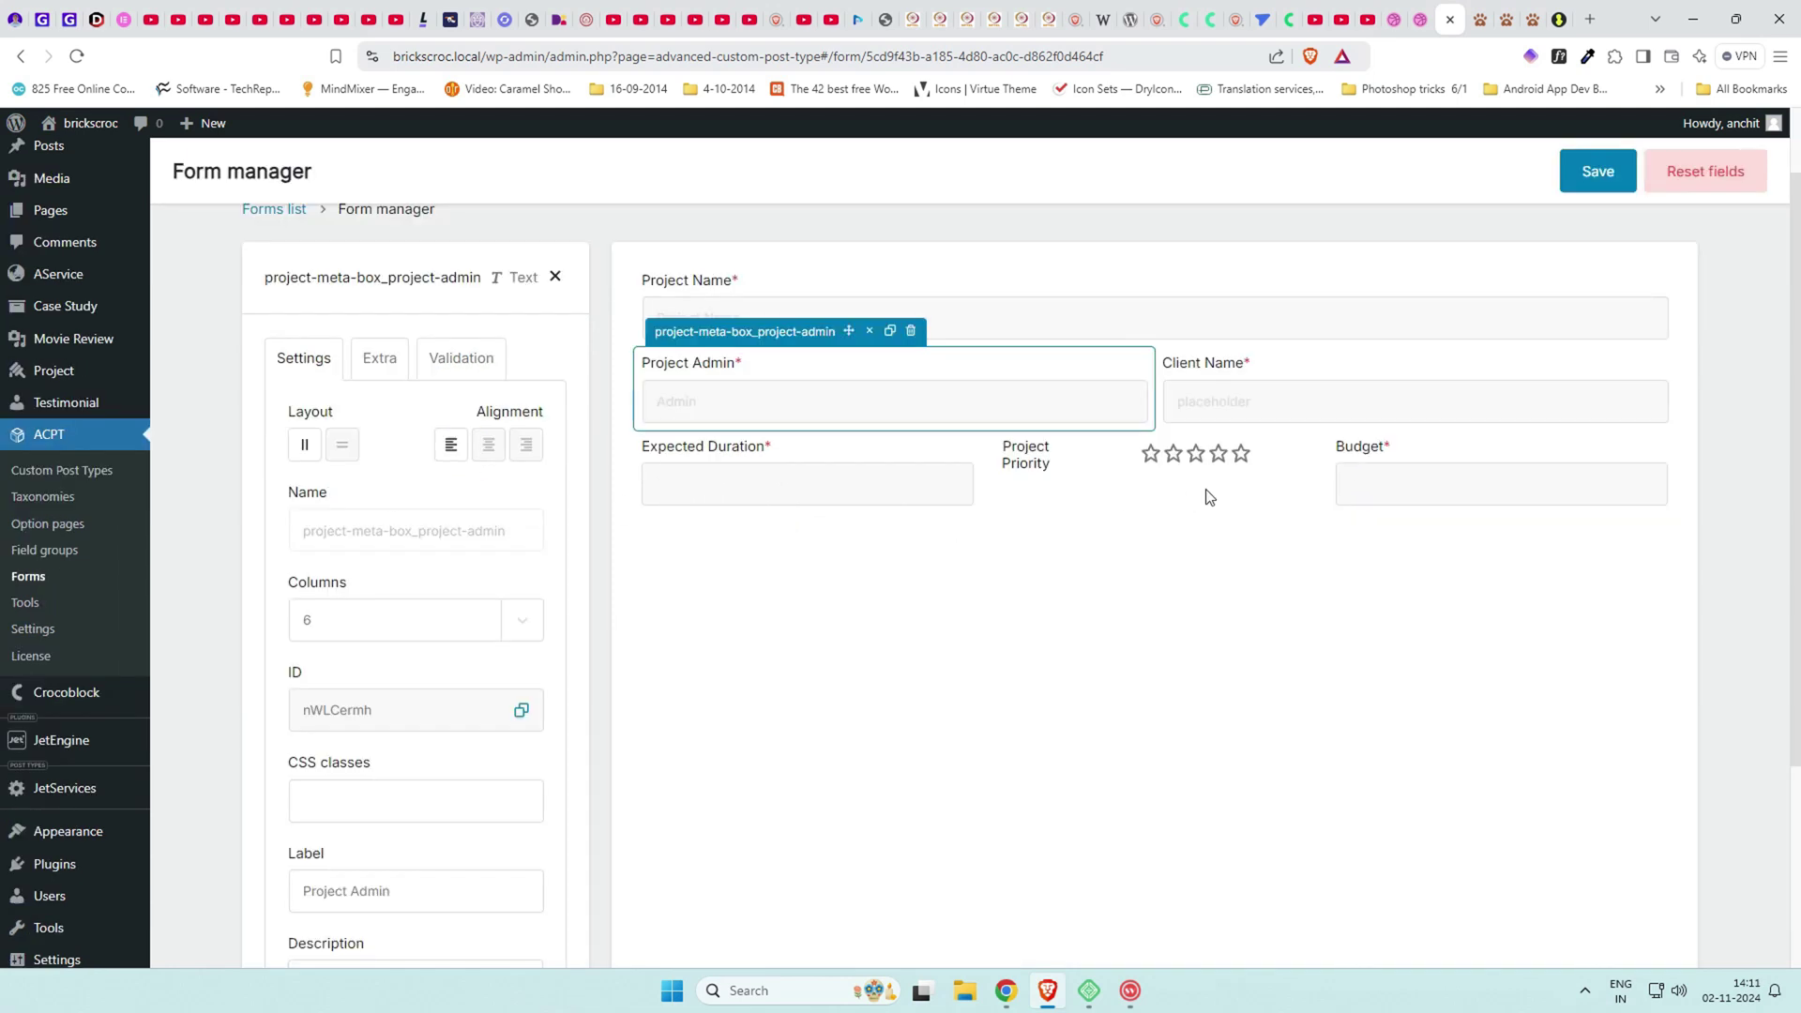
# Set Budget's maximum value to 100000 and its placeholder to $200.
pyautogui.click(1423, 488)
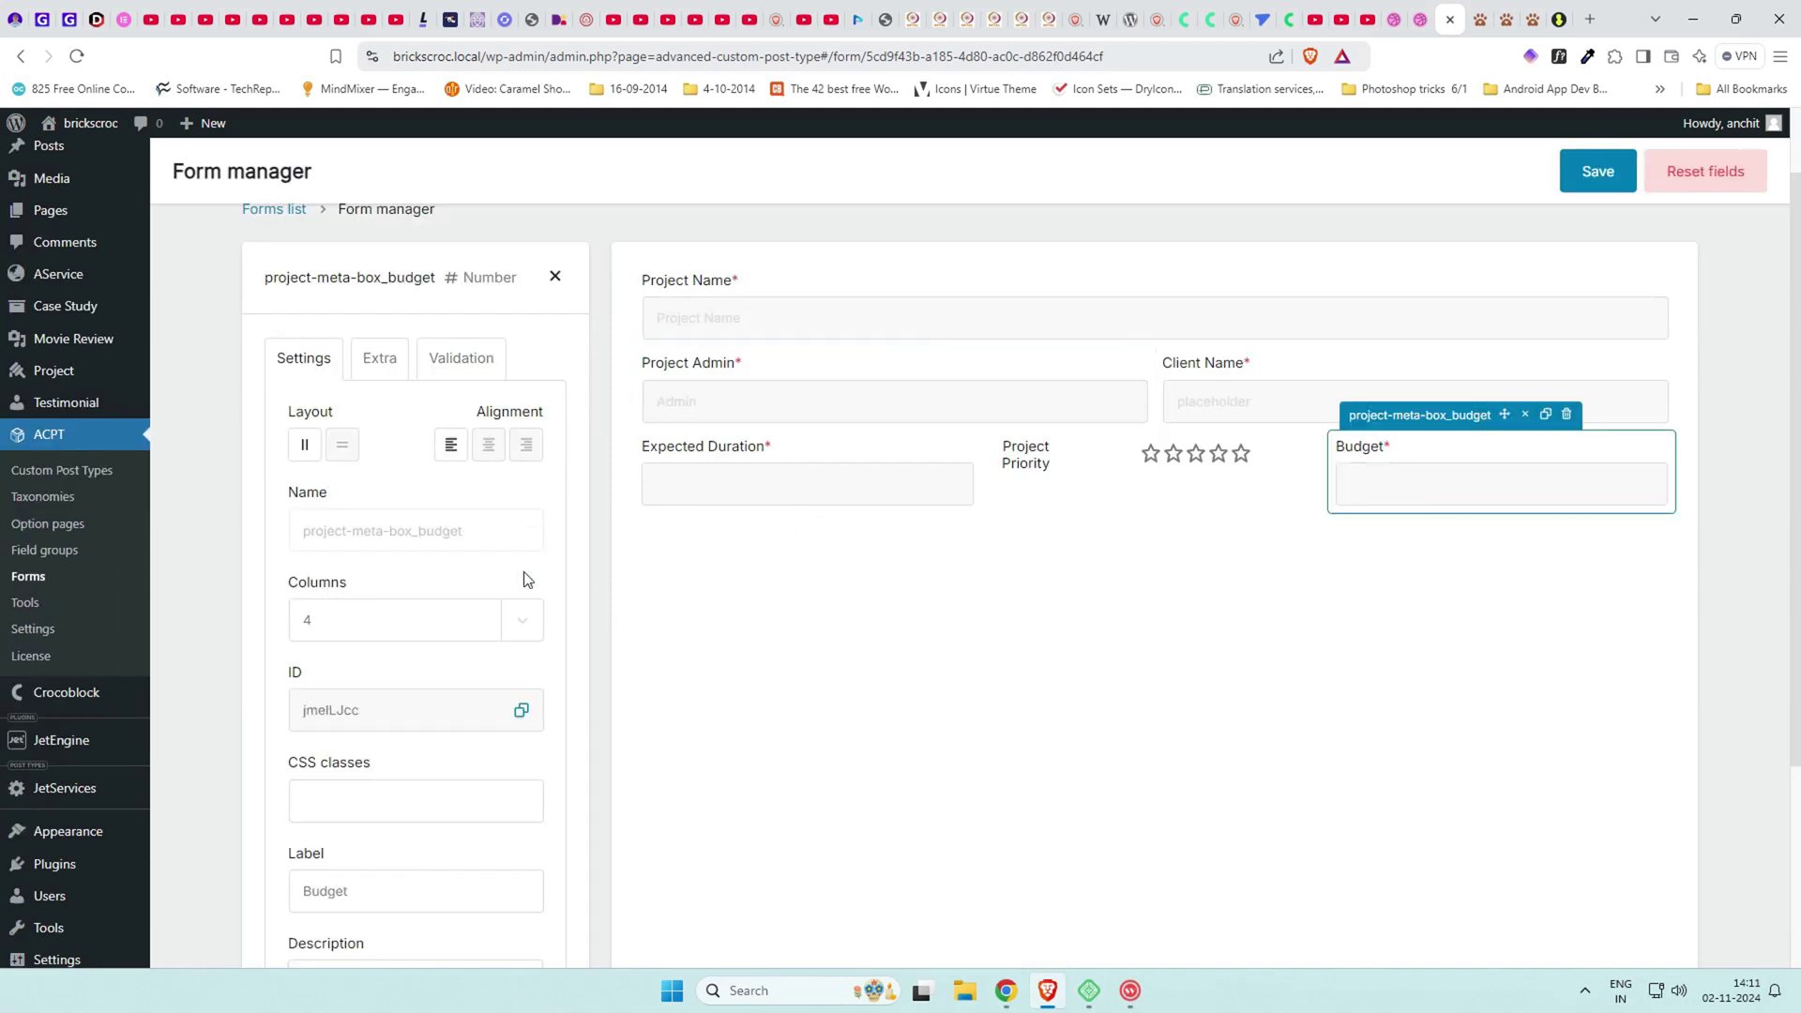
pyautogui.scroll(-2, 418, 587)
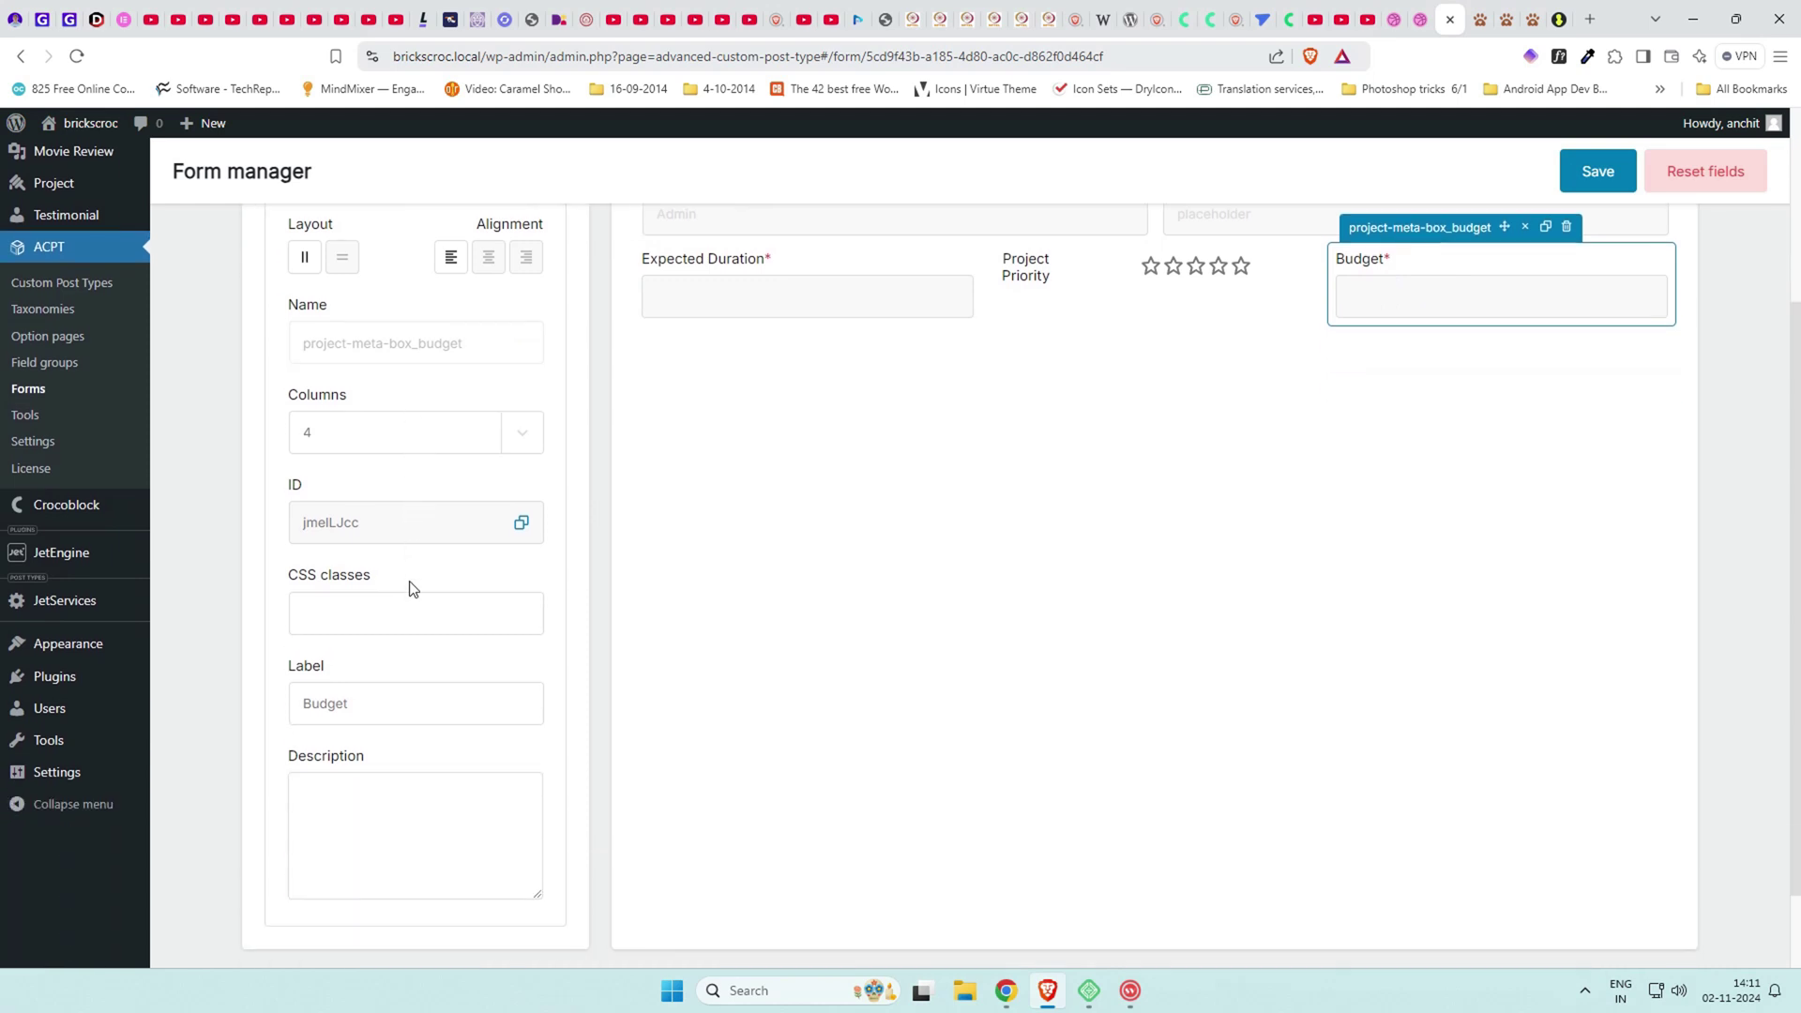
pyautogui.scroll(2, 403, 591)
pyautogui.click(376, 362)
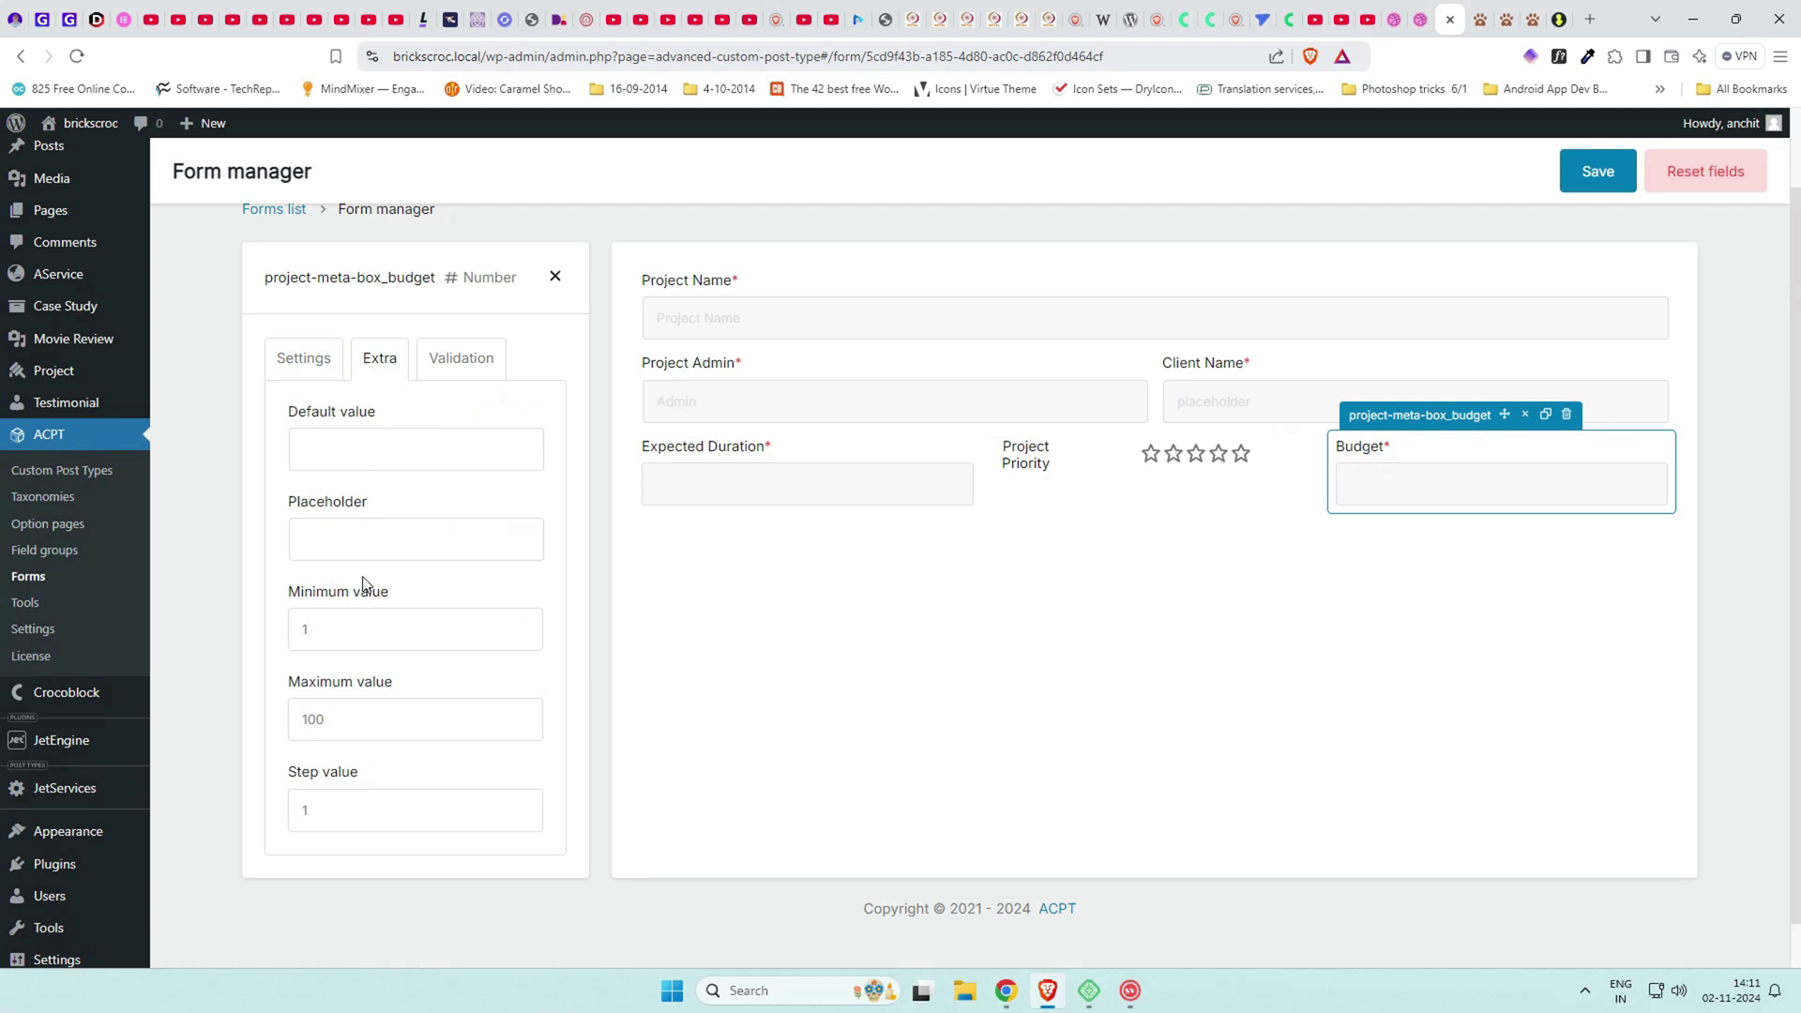
pyautogui.scroll(-1, 399, 723)
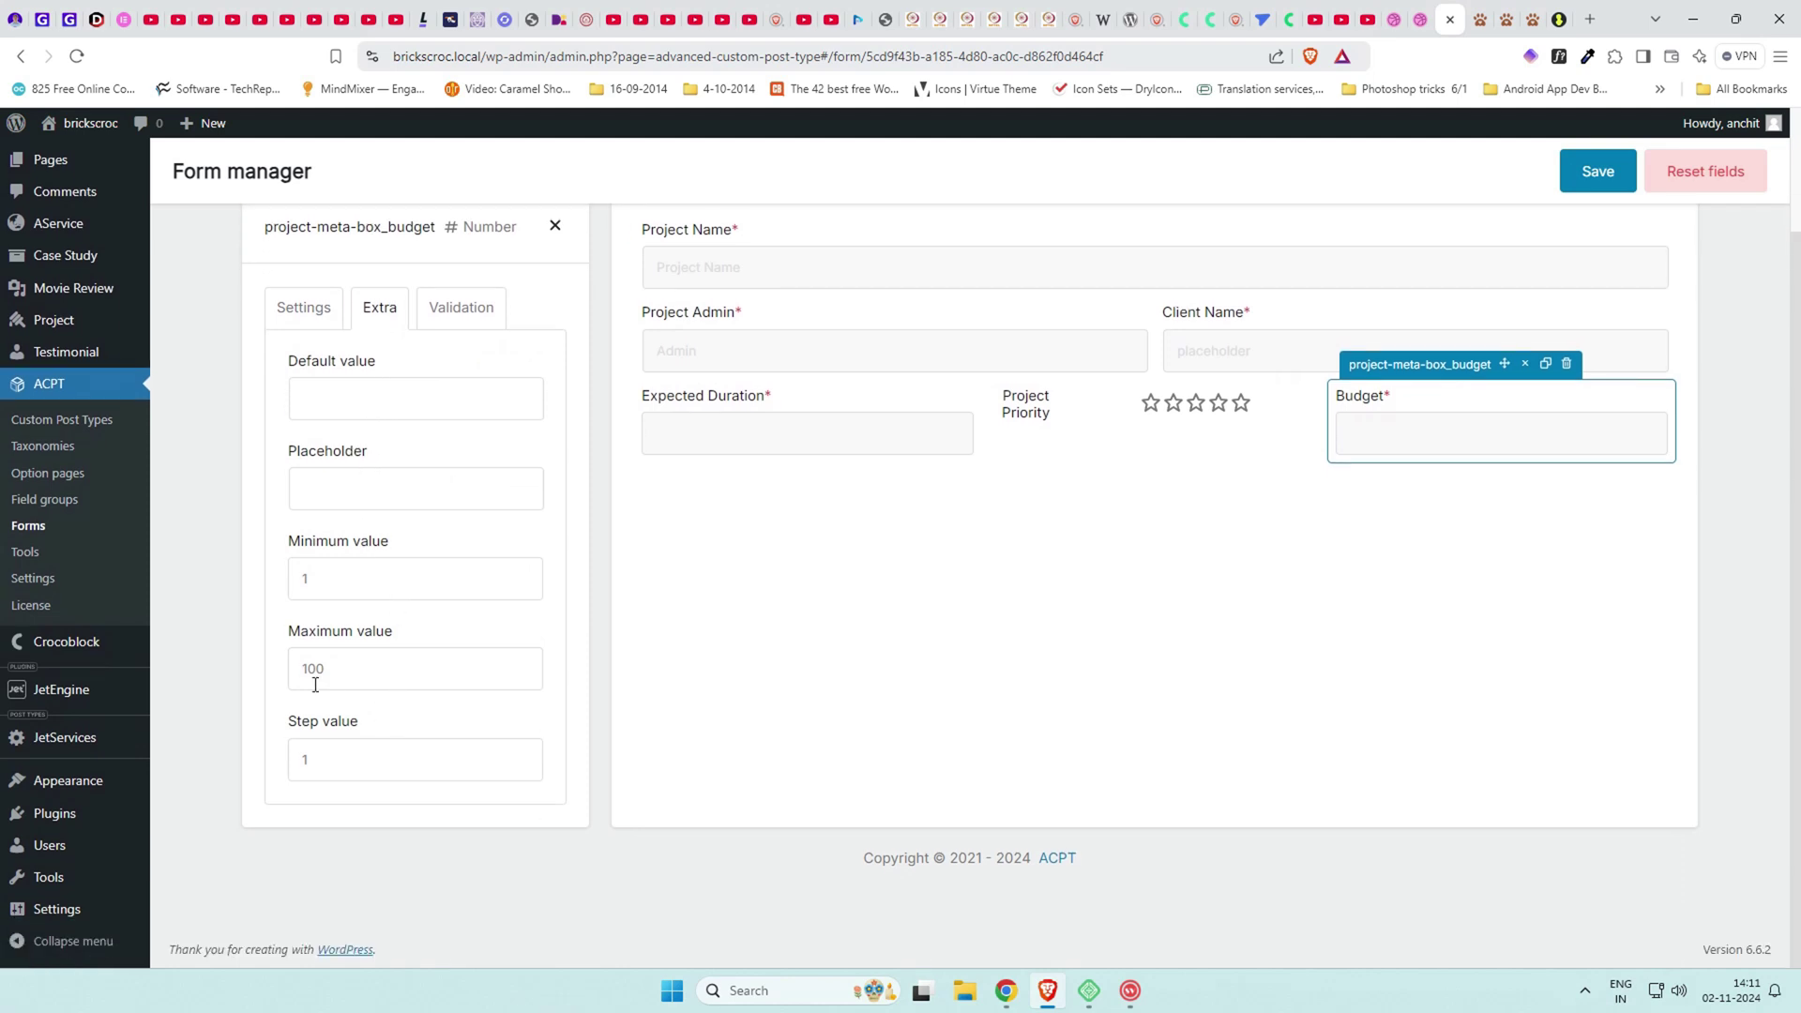
pyautogui.moveTo(347, 674); pyautogui.dragTo(268, 672)
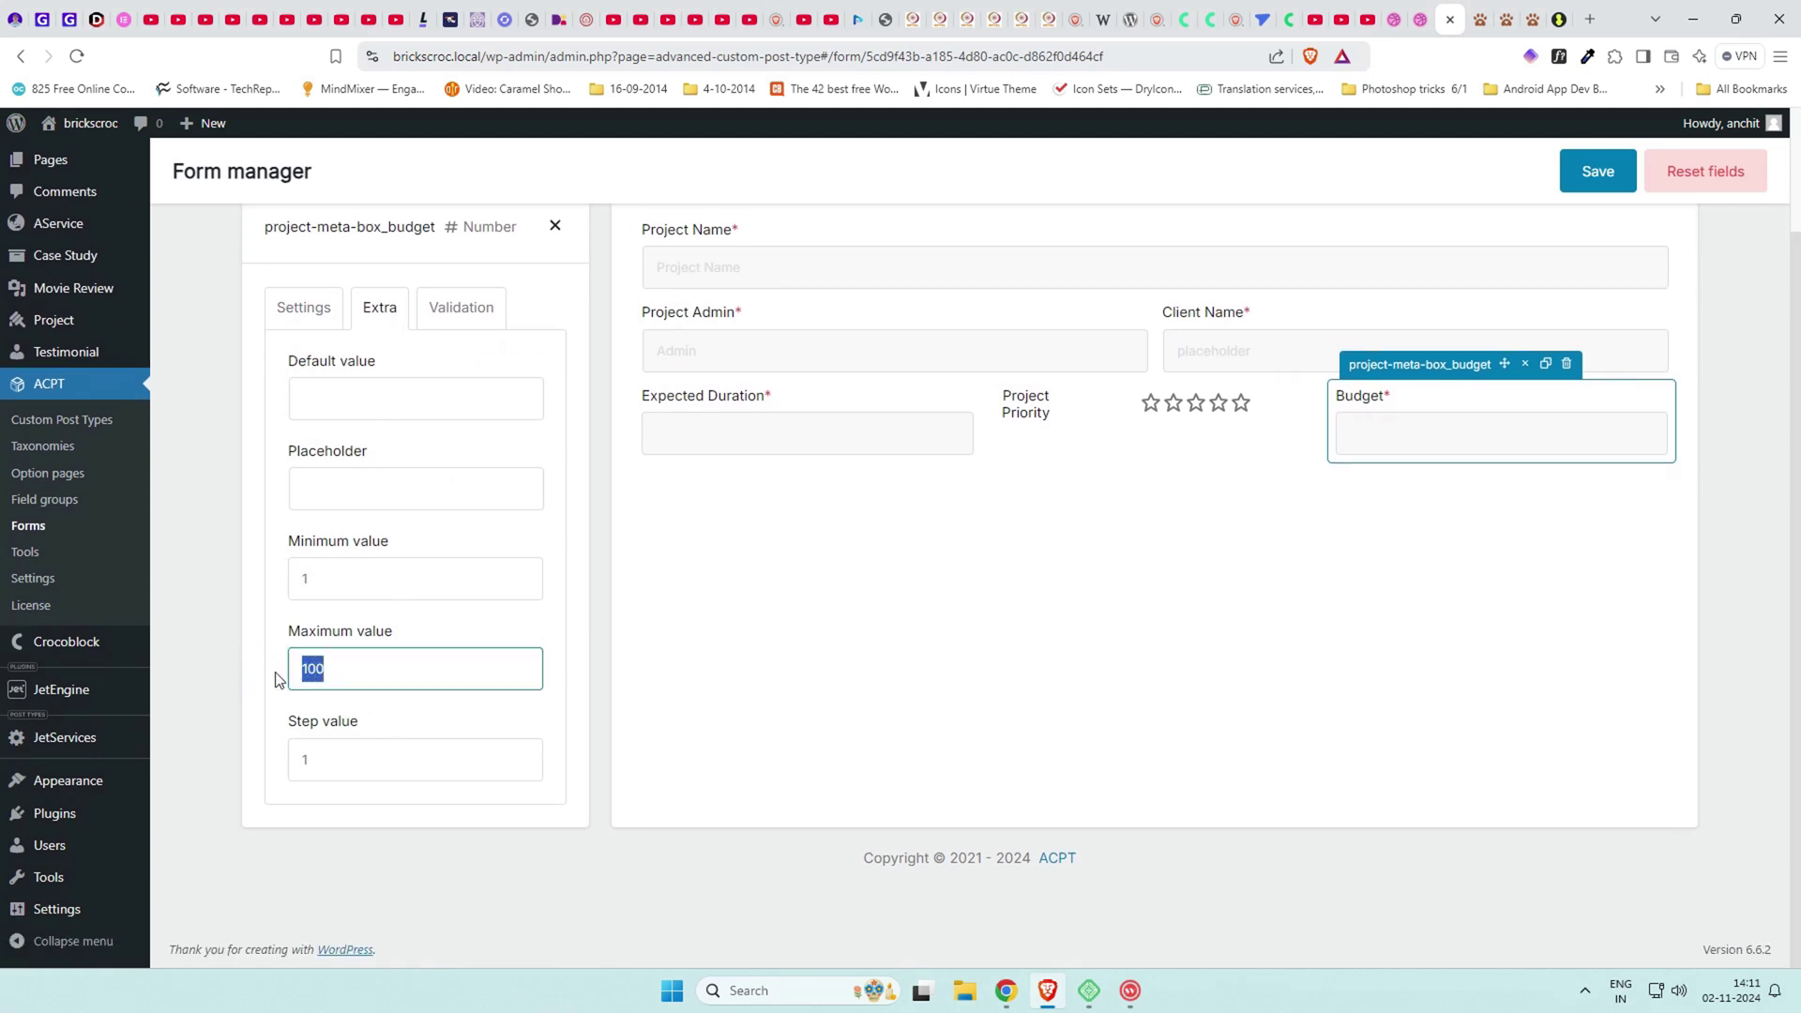
pyautogui.press('Right')
pyautogui.scroll(1, 551, 638)
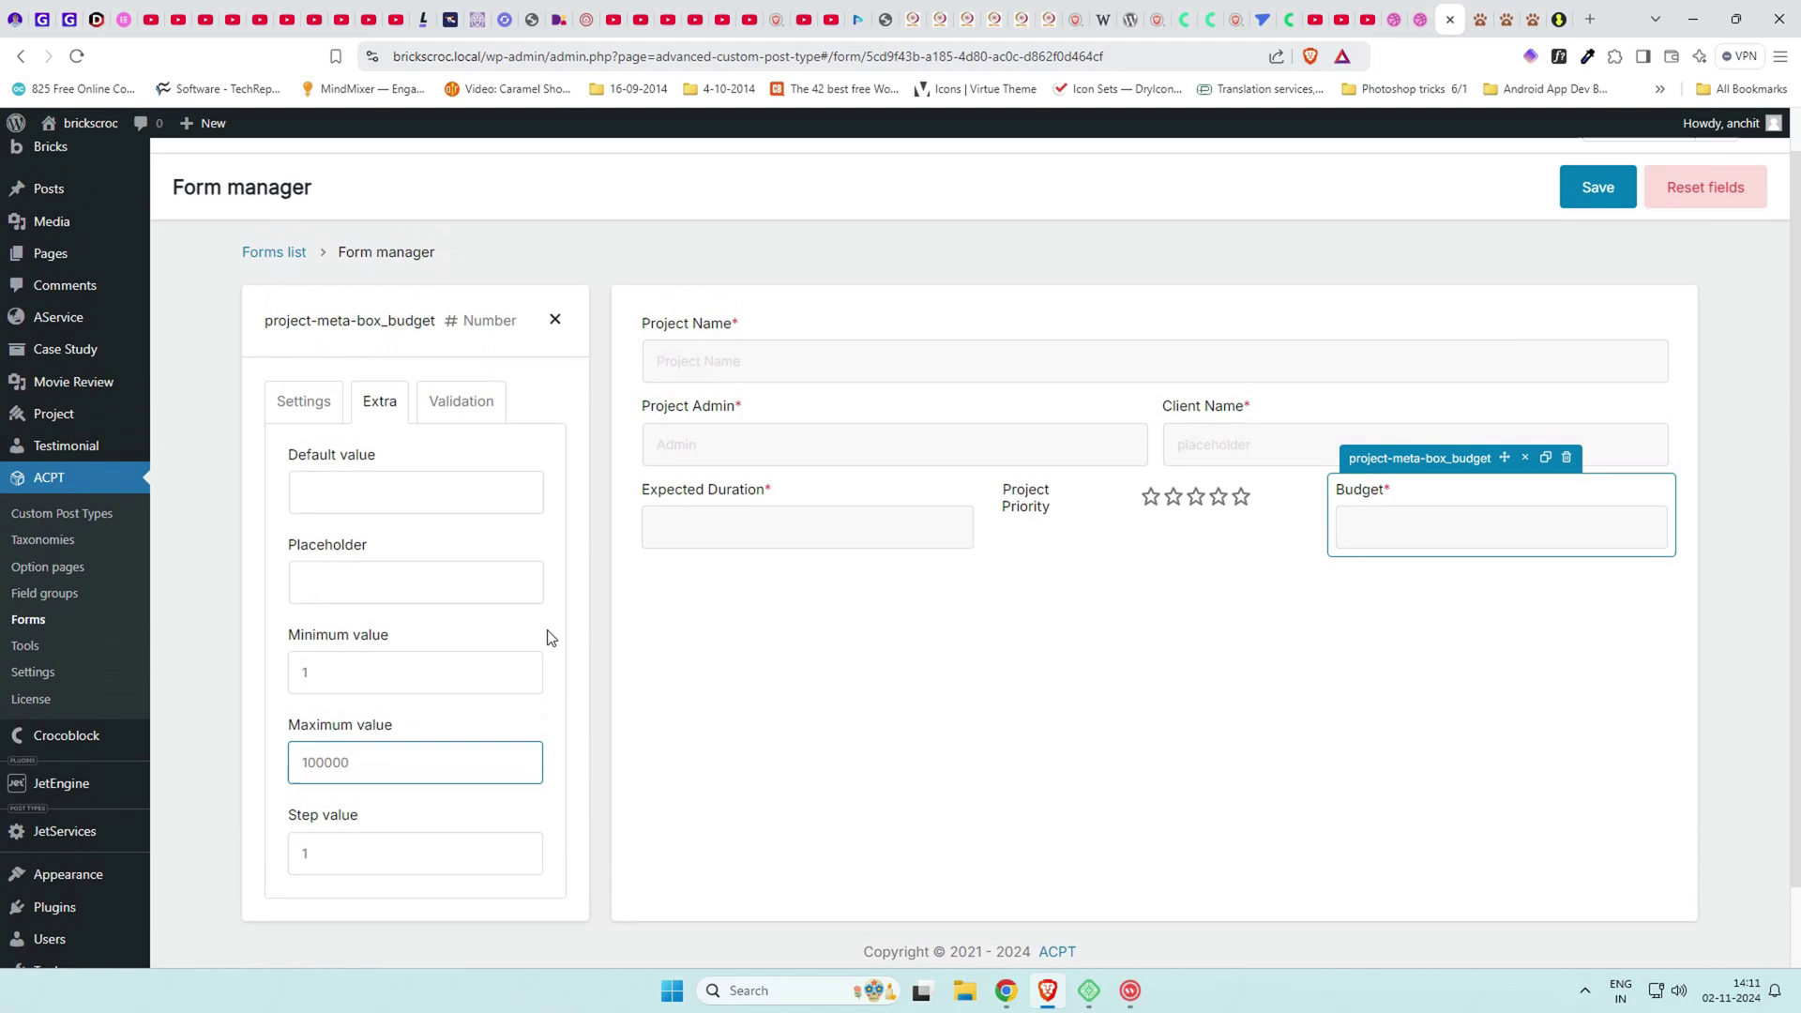
pyautogui.click(473, 569)
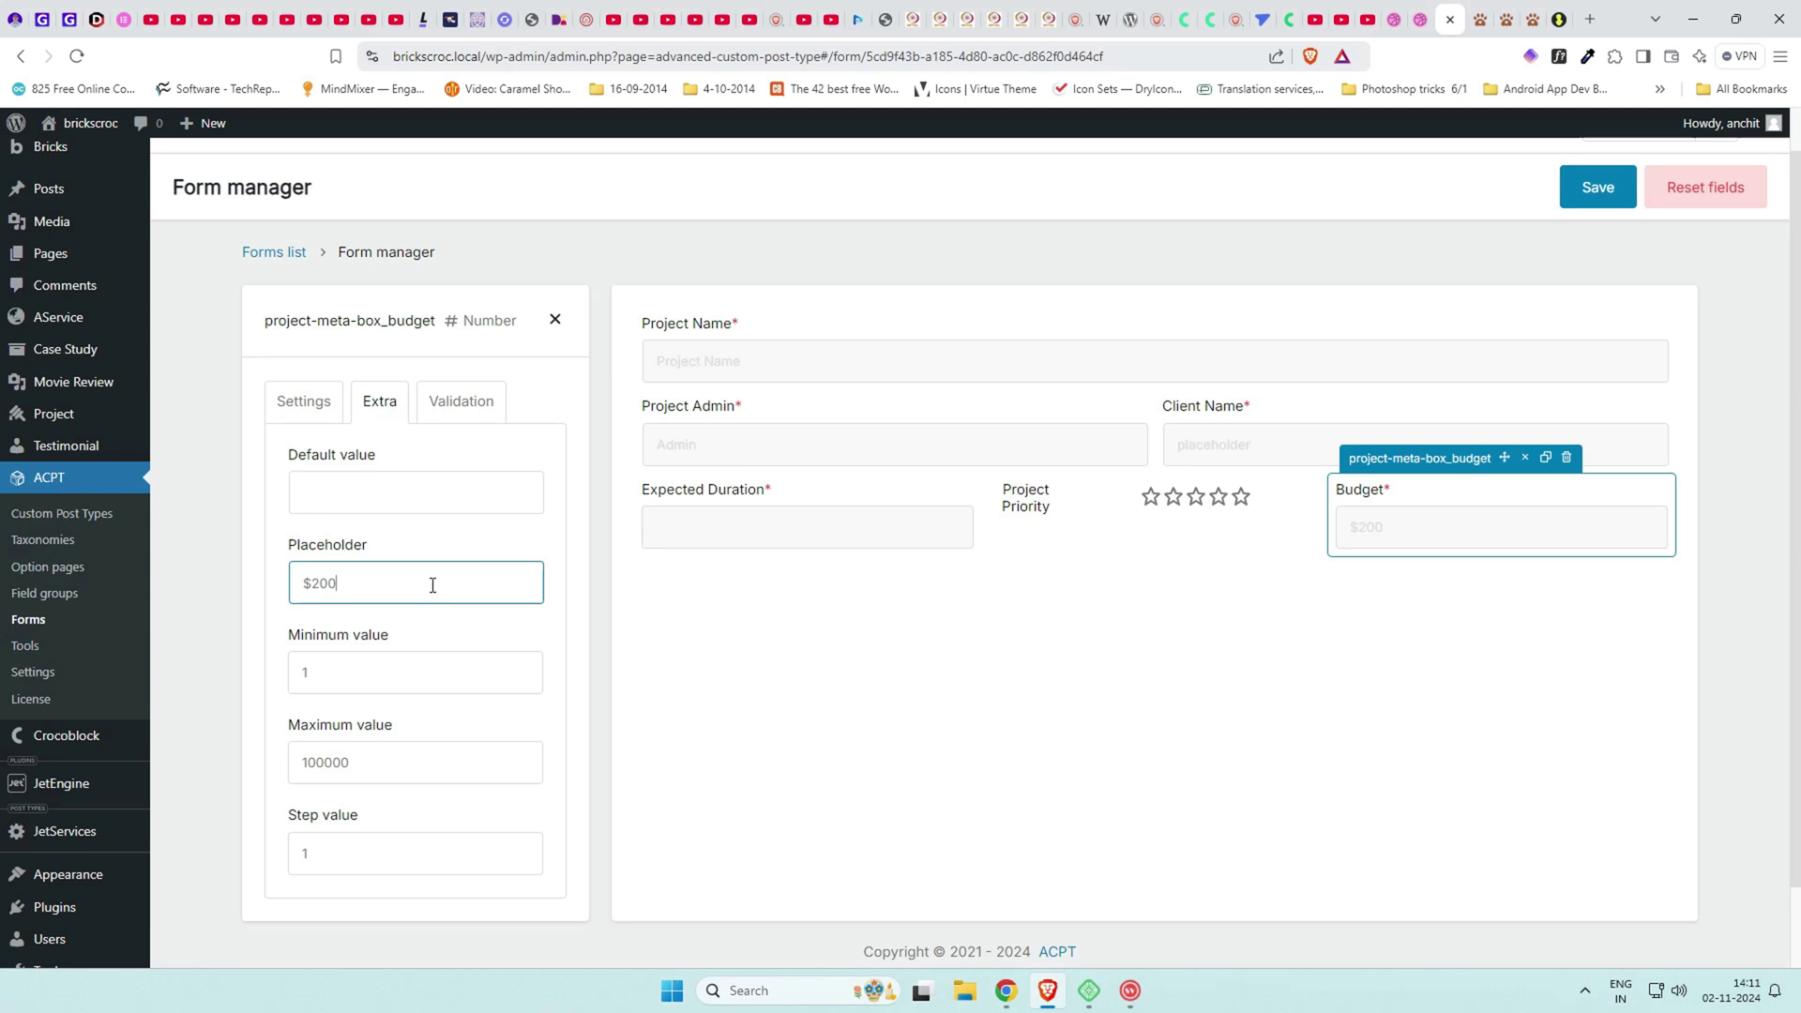
# Cap Expected Duration at 13 with the placeholder 'Months', then save the form.
pyautogui.click(719, 523)
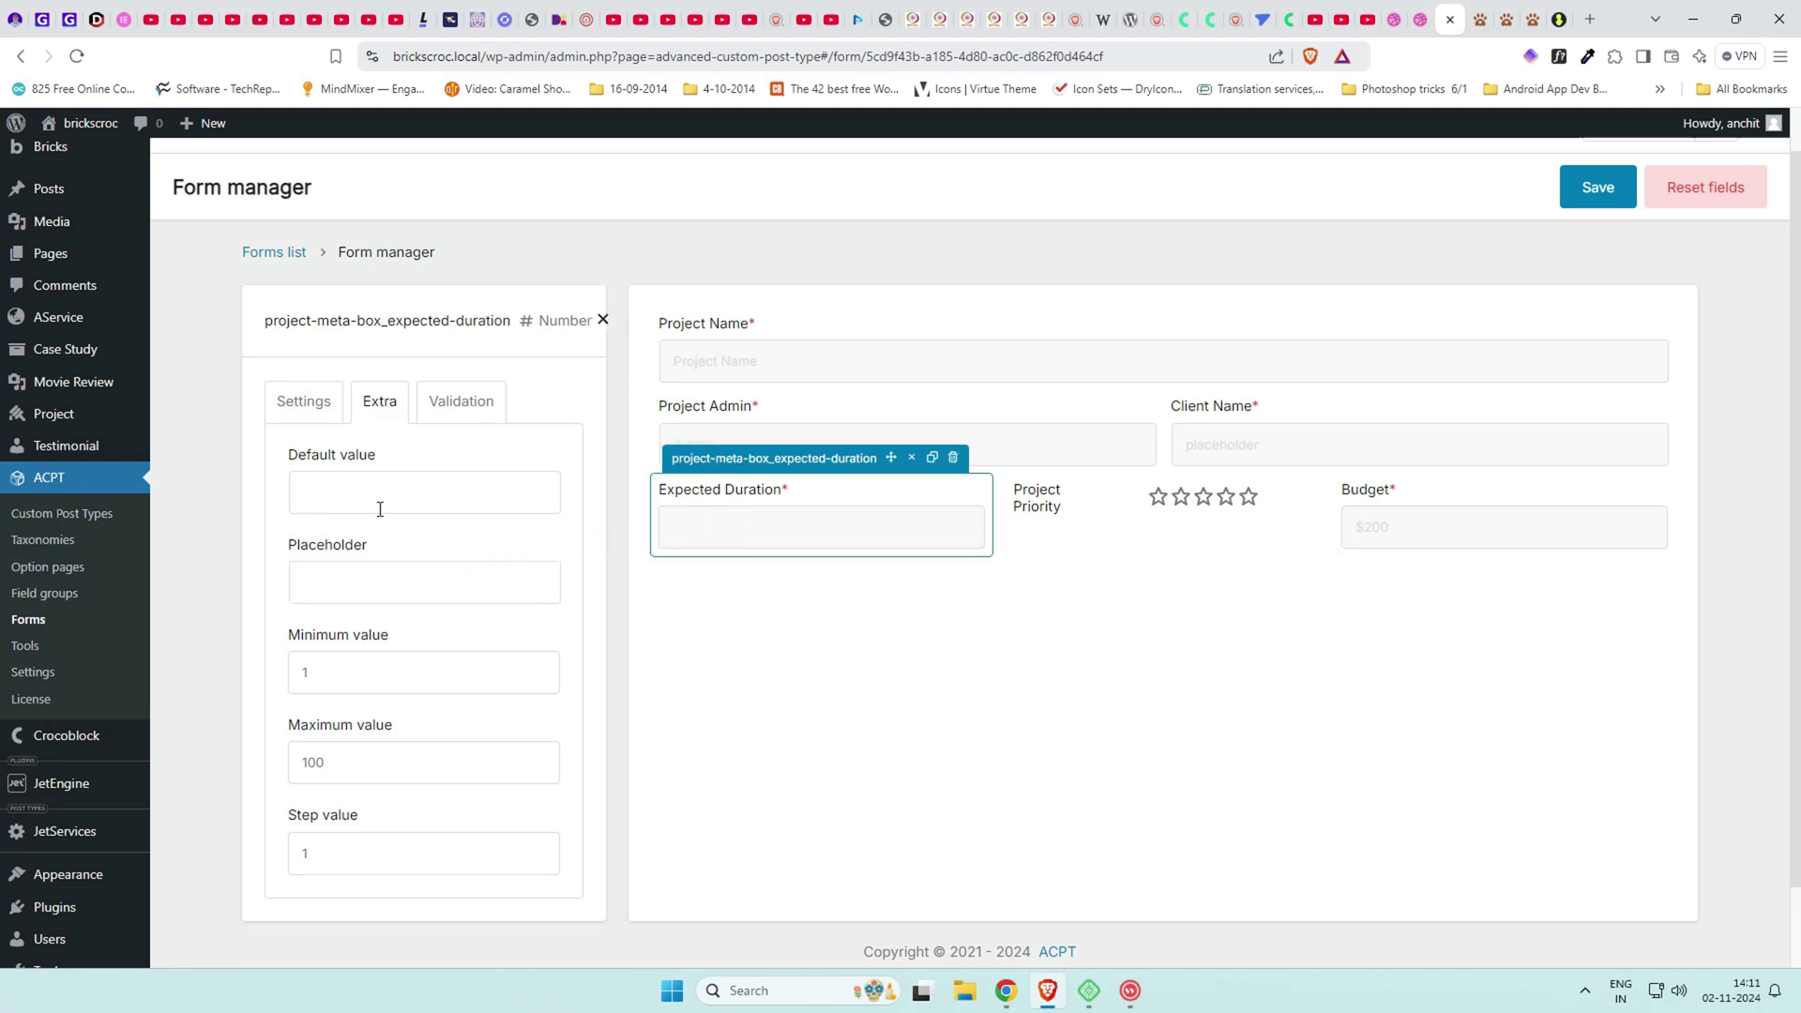
pyautogui.doubleClick(361, 757)
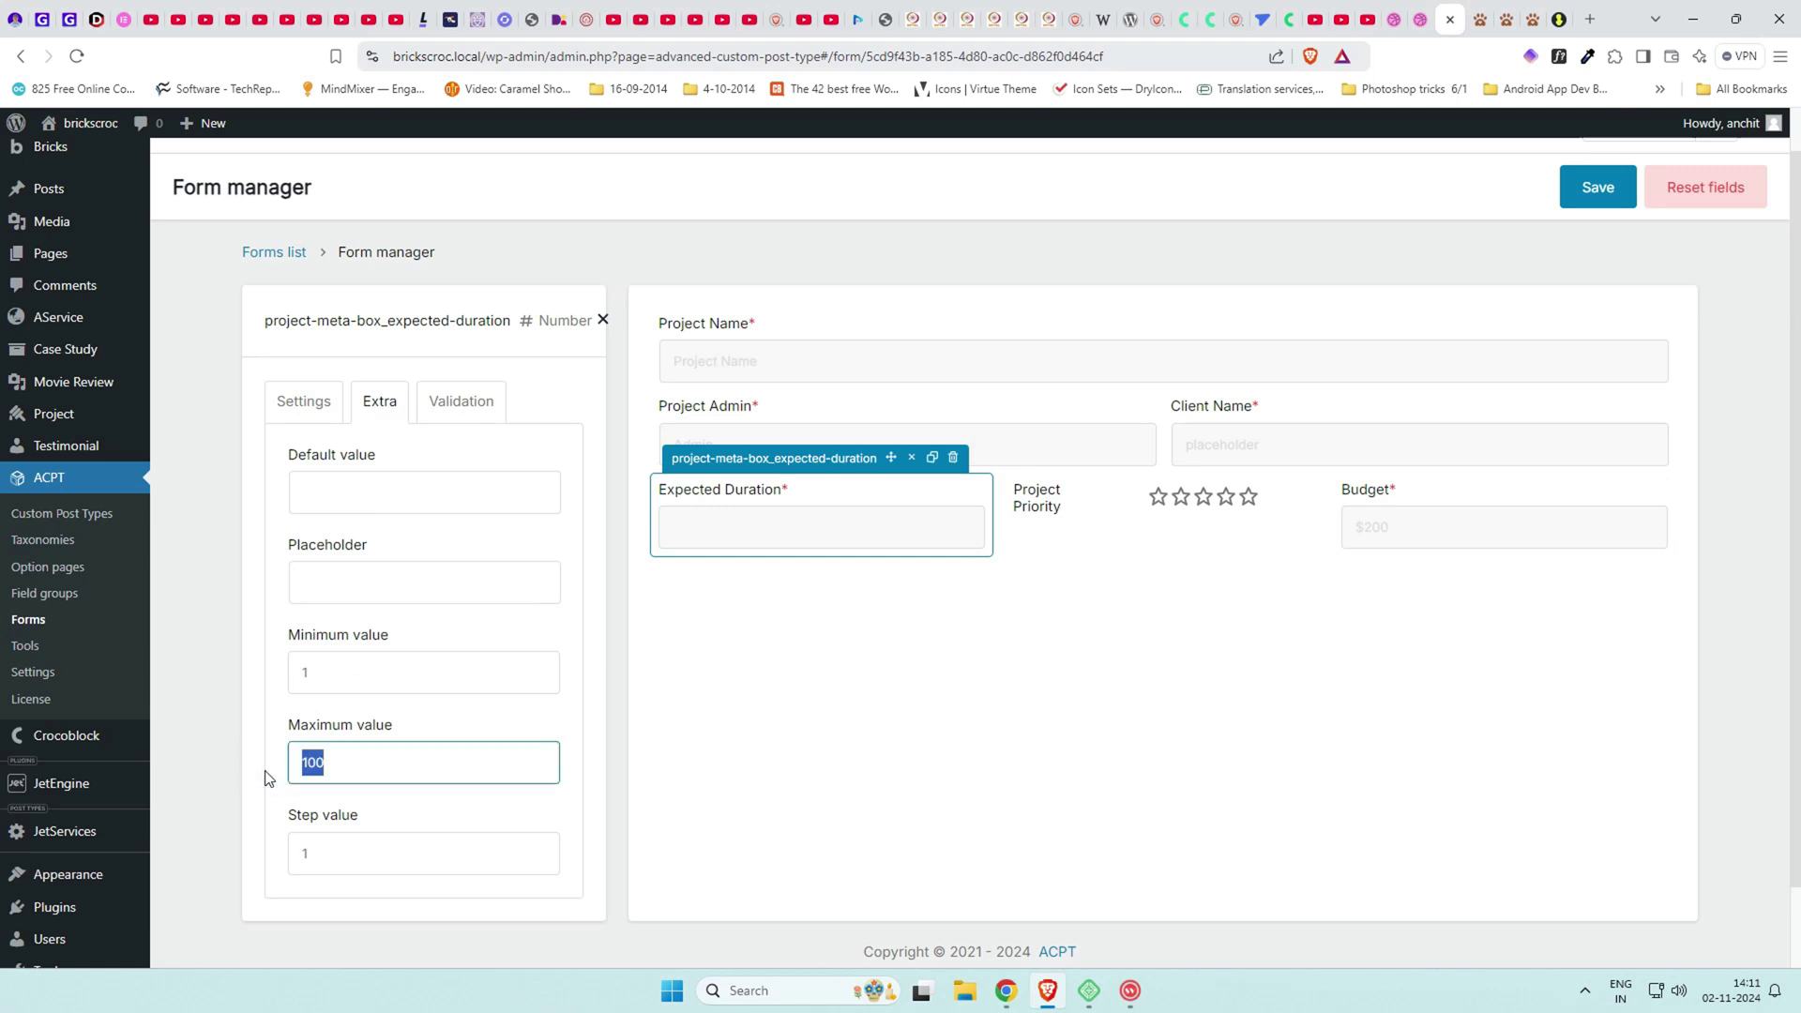
pyautogui.write('13')
pyautogui.click(352, 582)
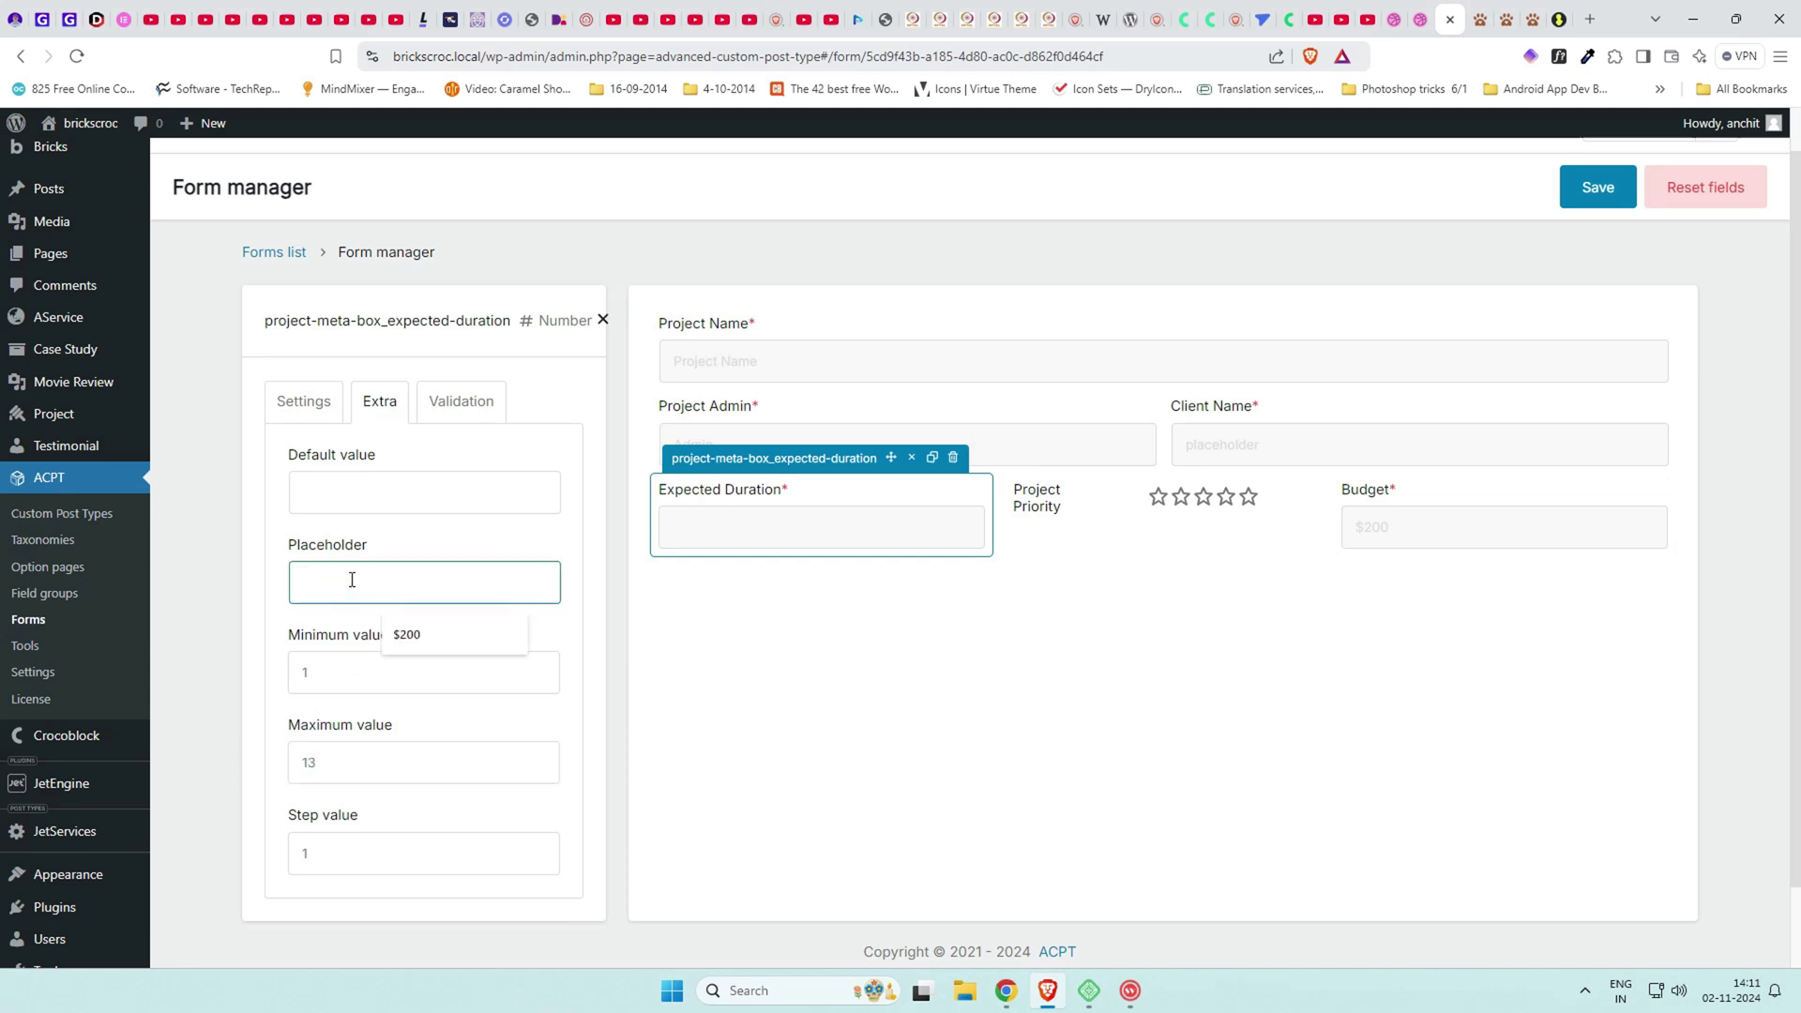
pyautogui.write('Months')
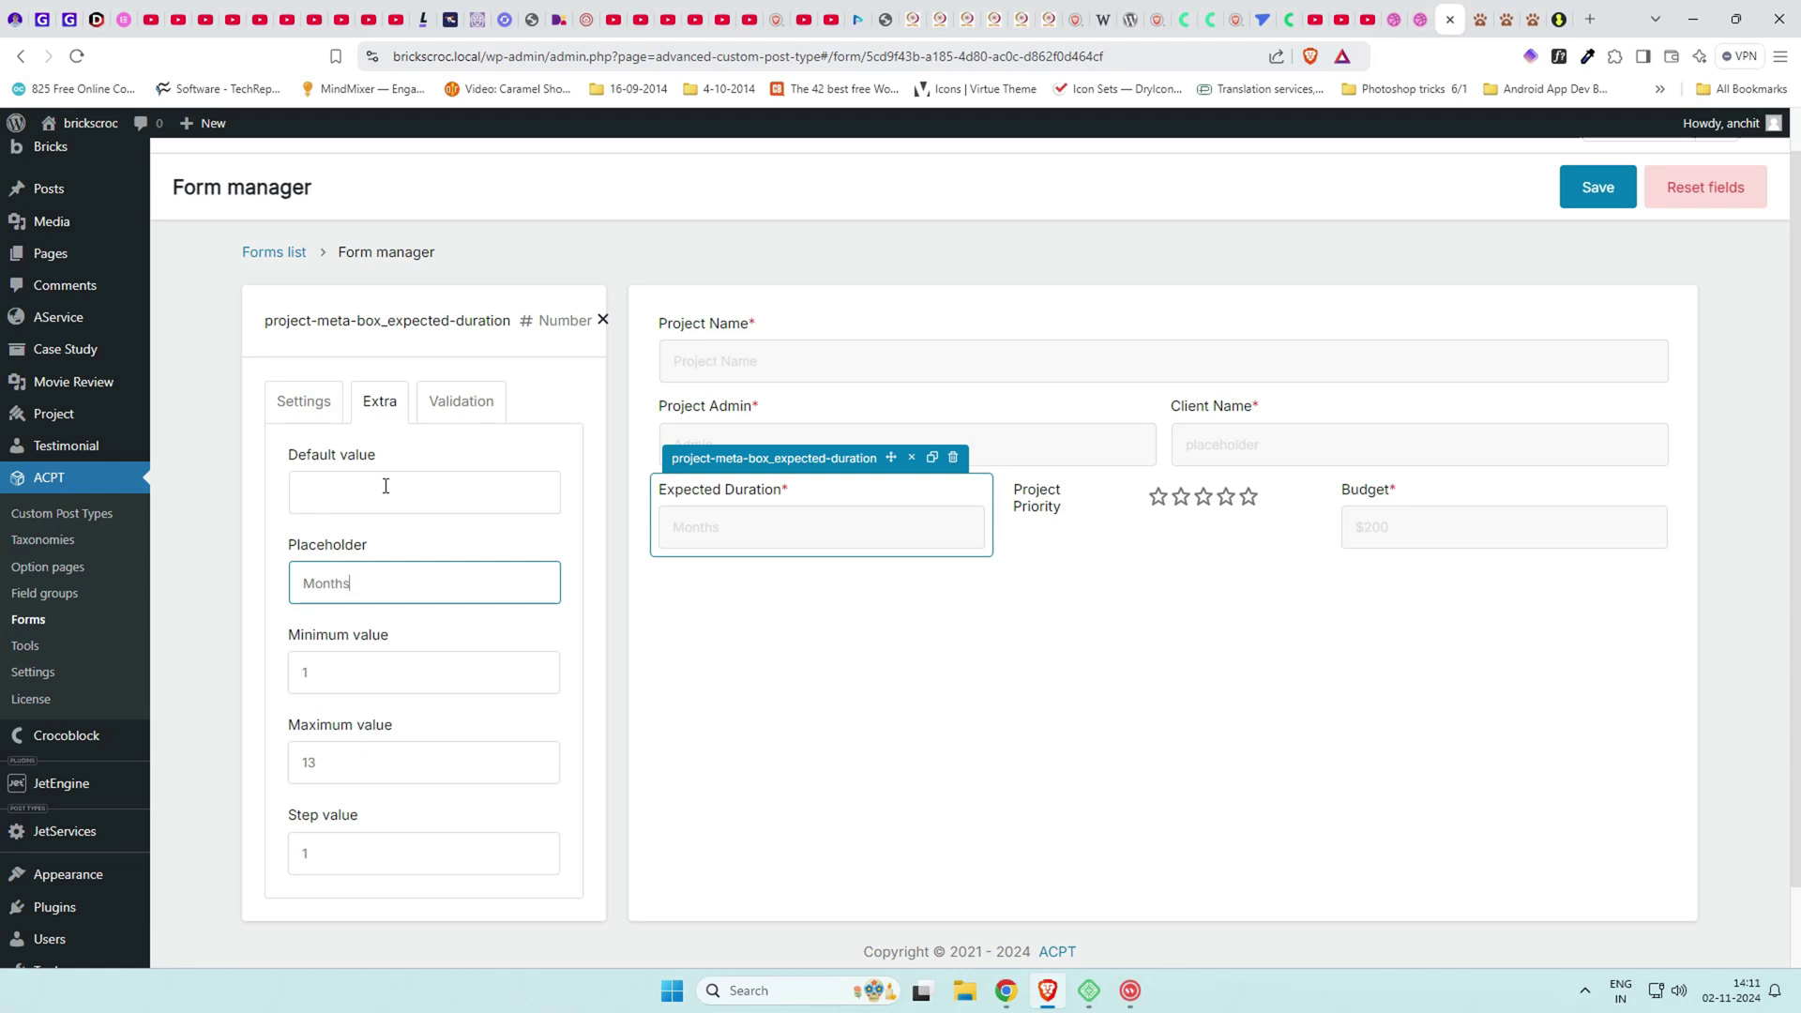
pyautogui.click(1606, 190)
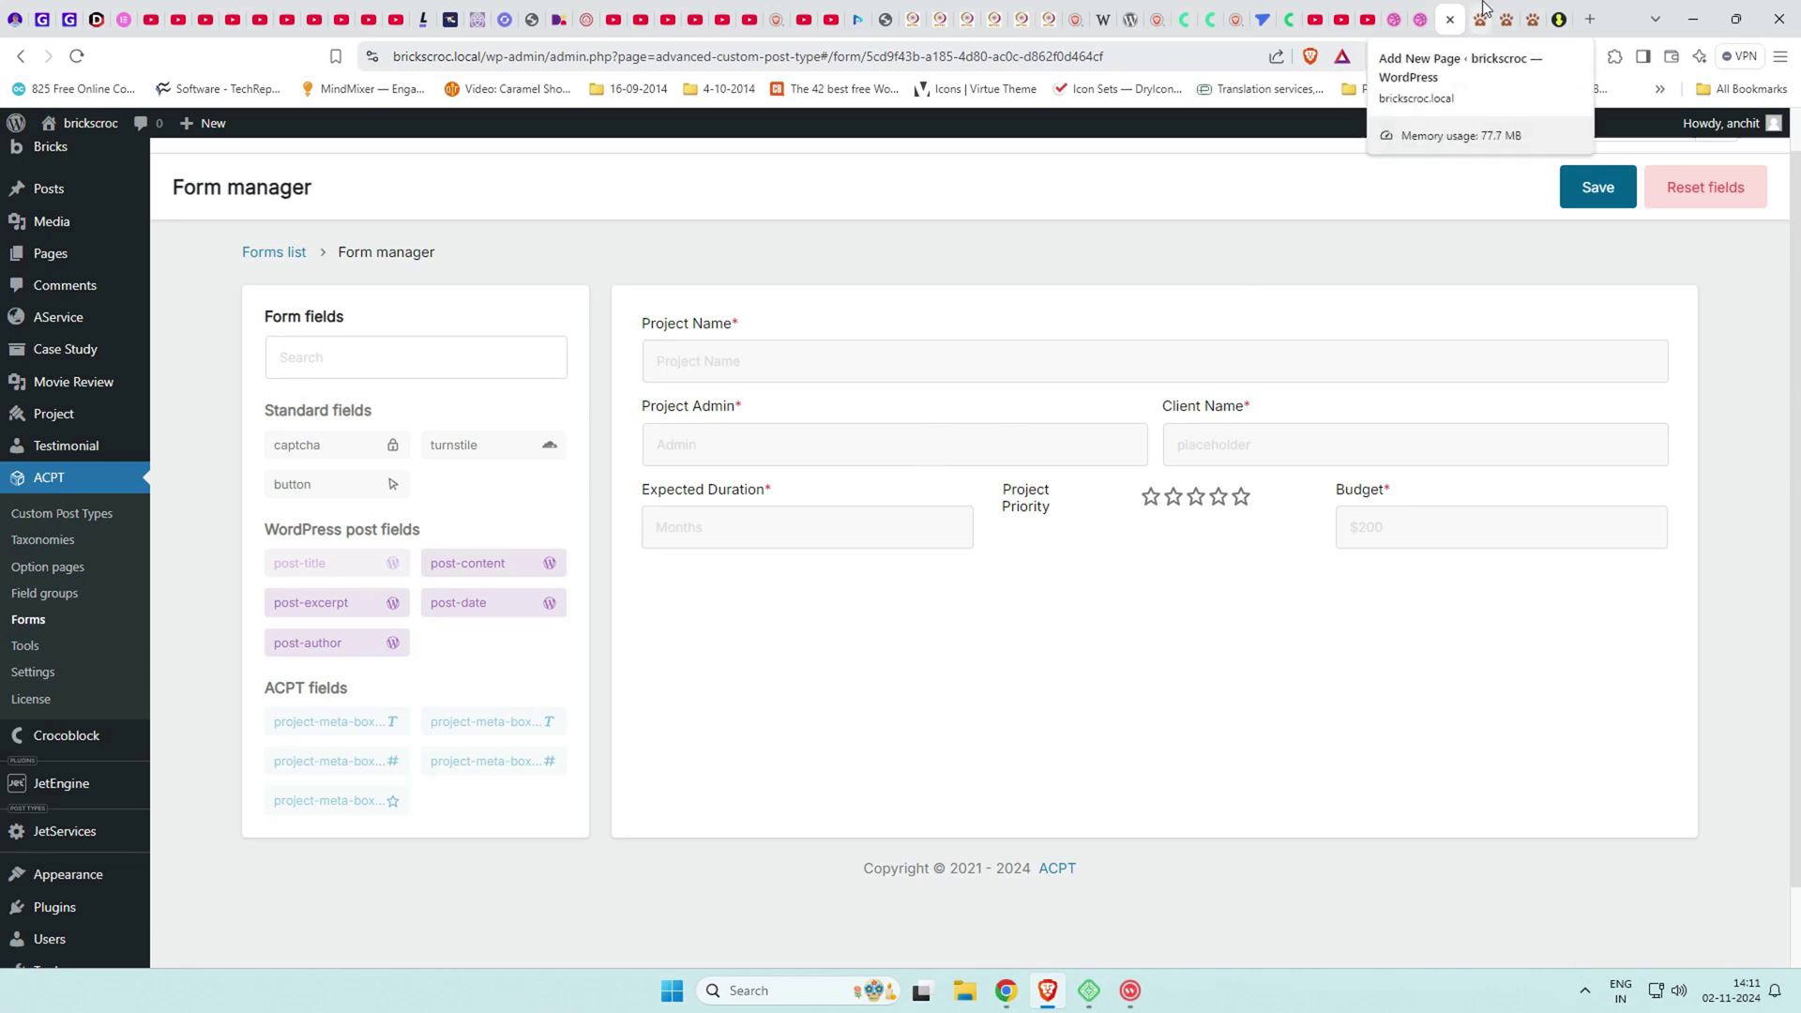
# Reload the front-end Submit Project page and test the Project Name and Project Admin fields.
pyautogui.click(1482, 17)
pyautogui.click(1505, 9)
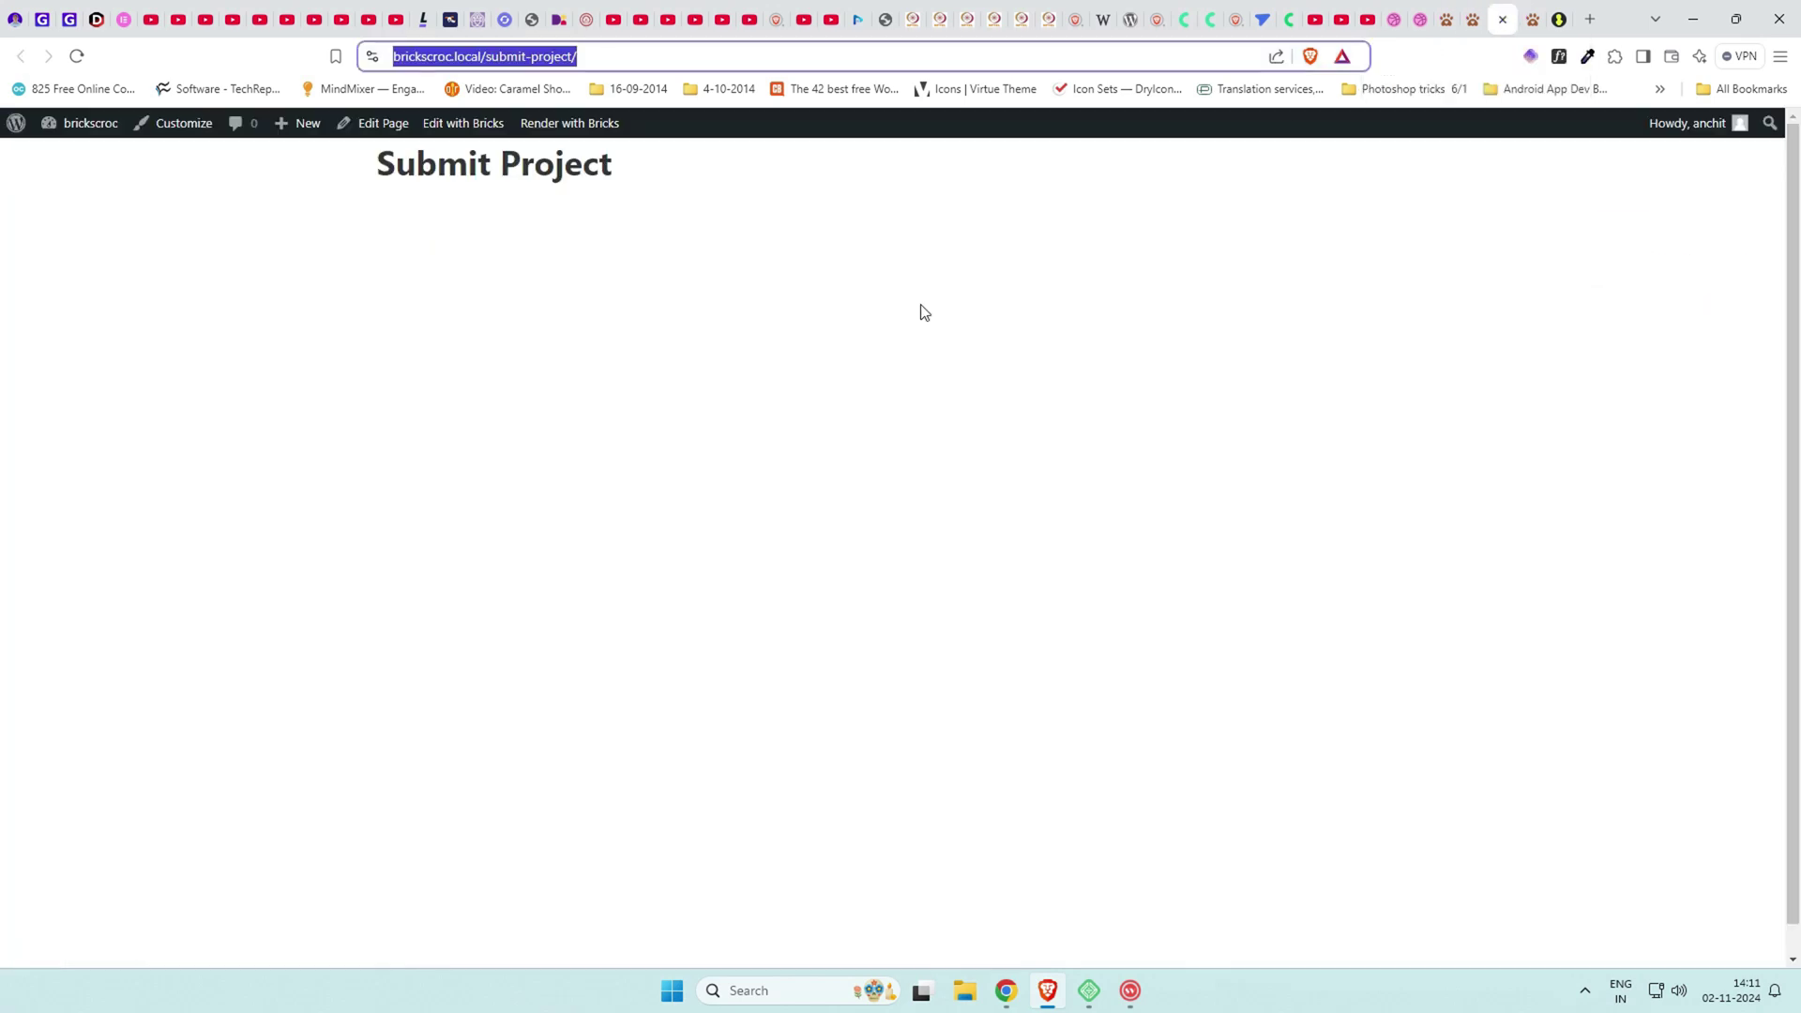
pyautogui.press('Return')
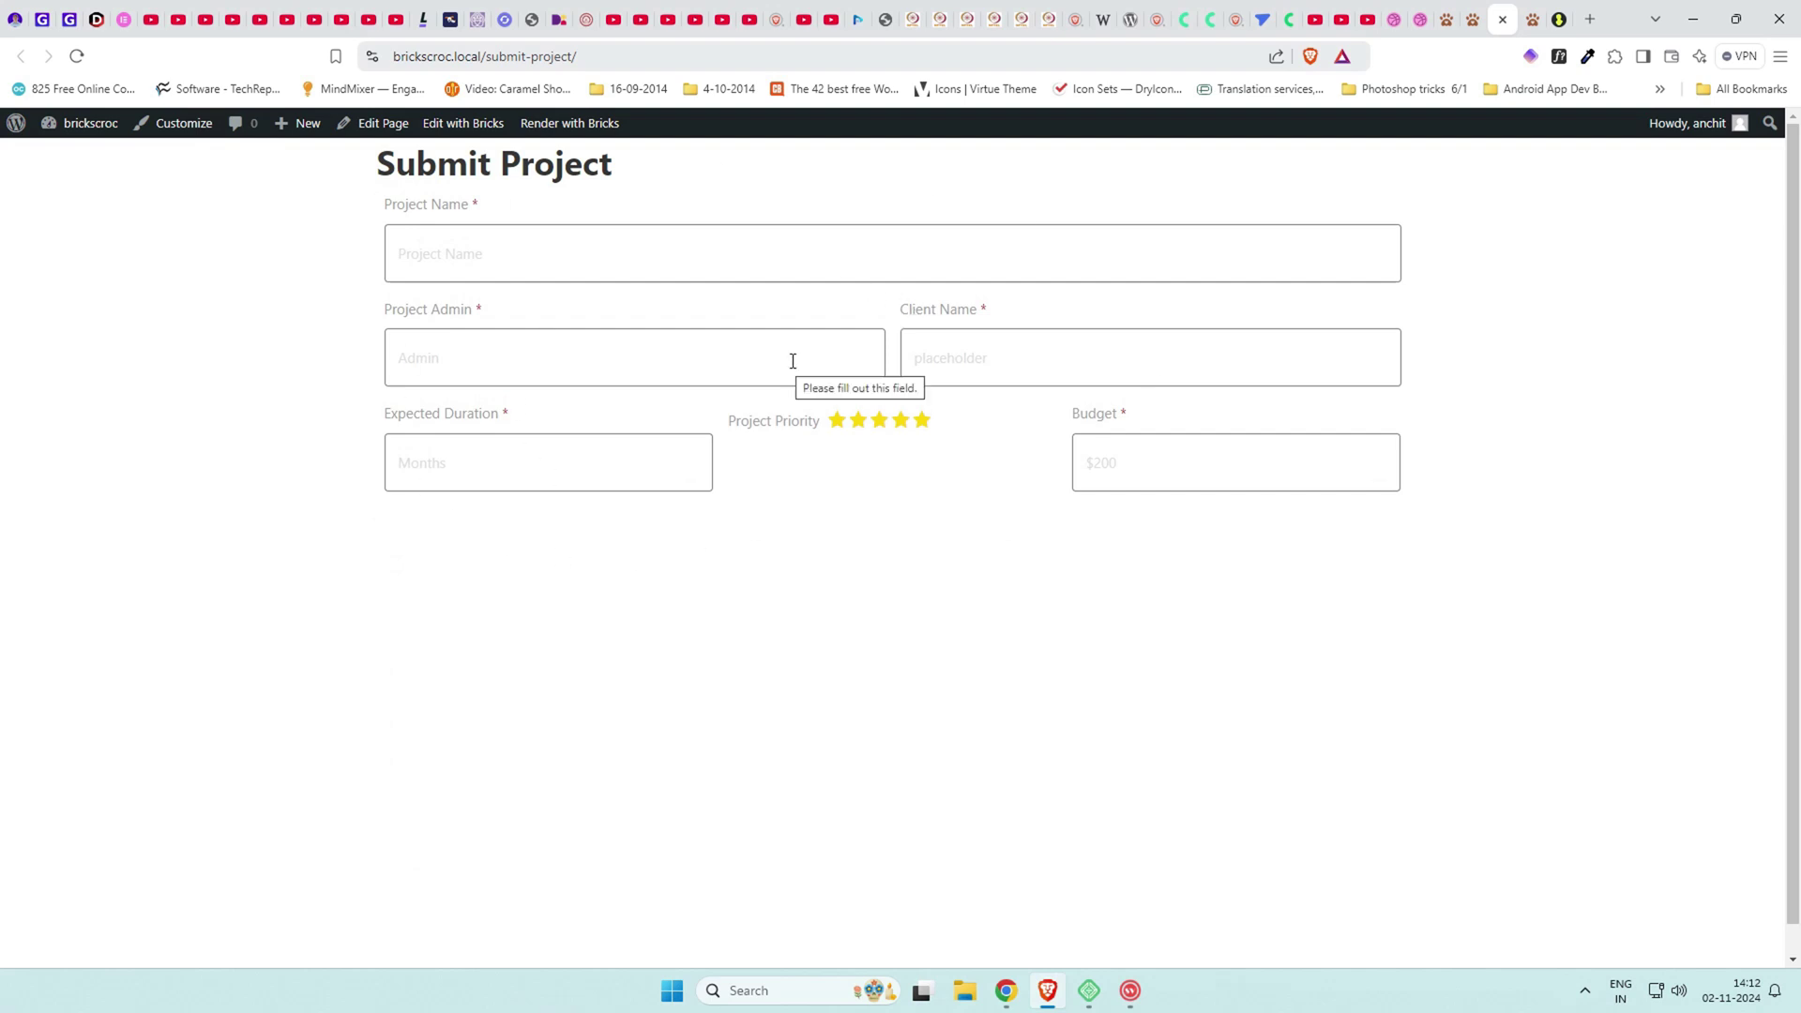
pyautogui.click(477, 260)
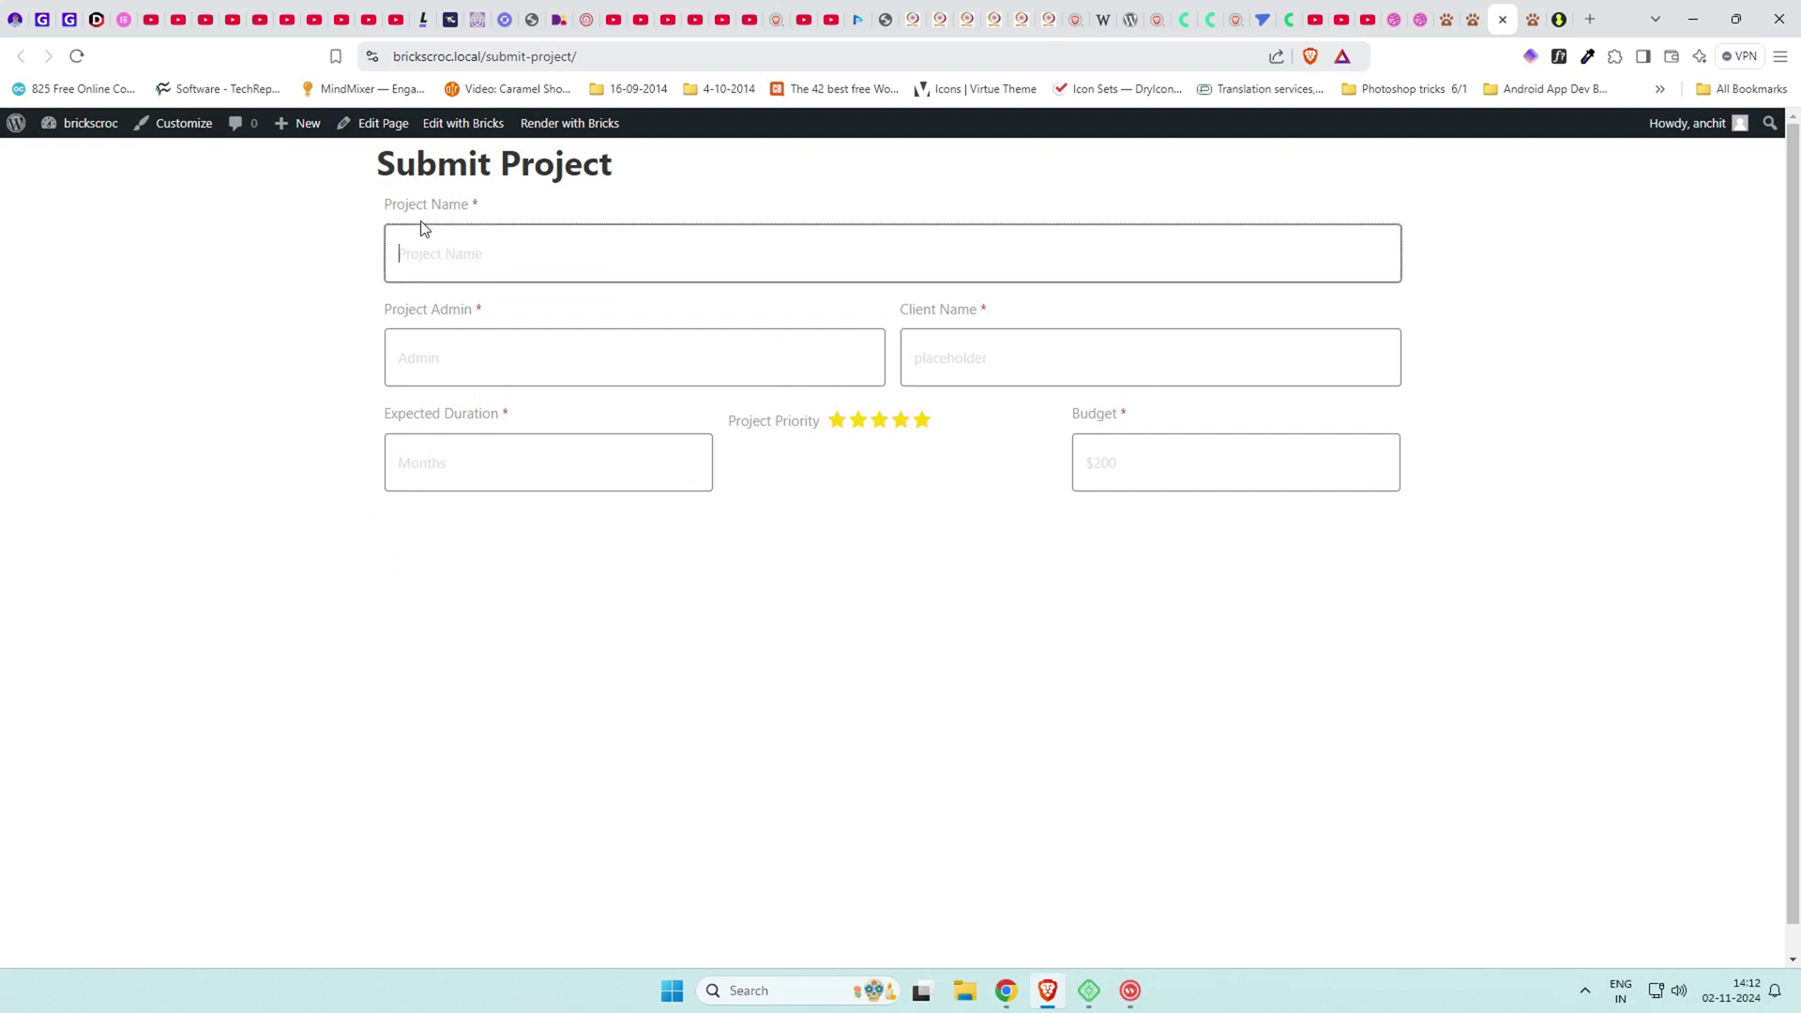
pyautogui.click(468, 352)
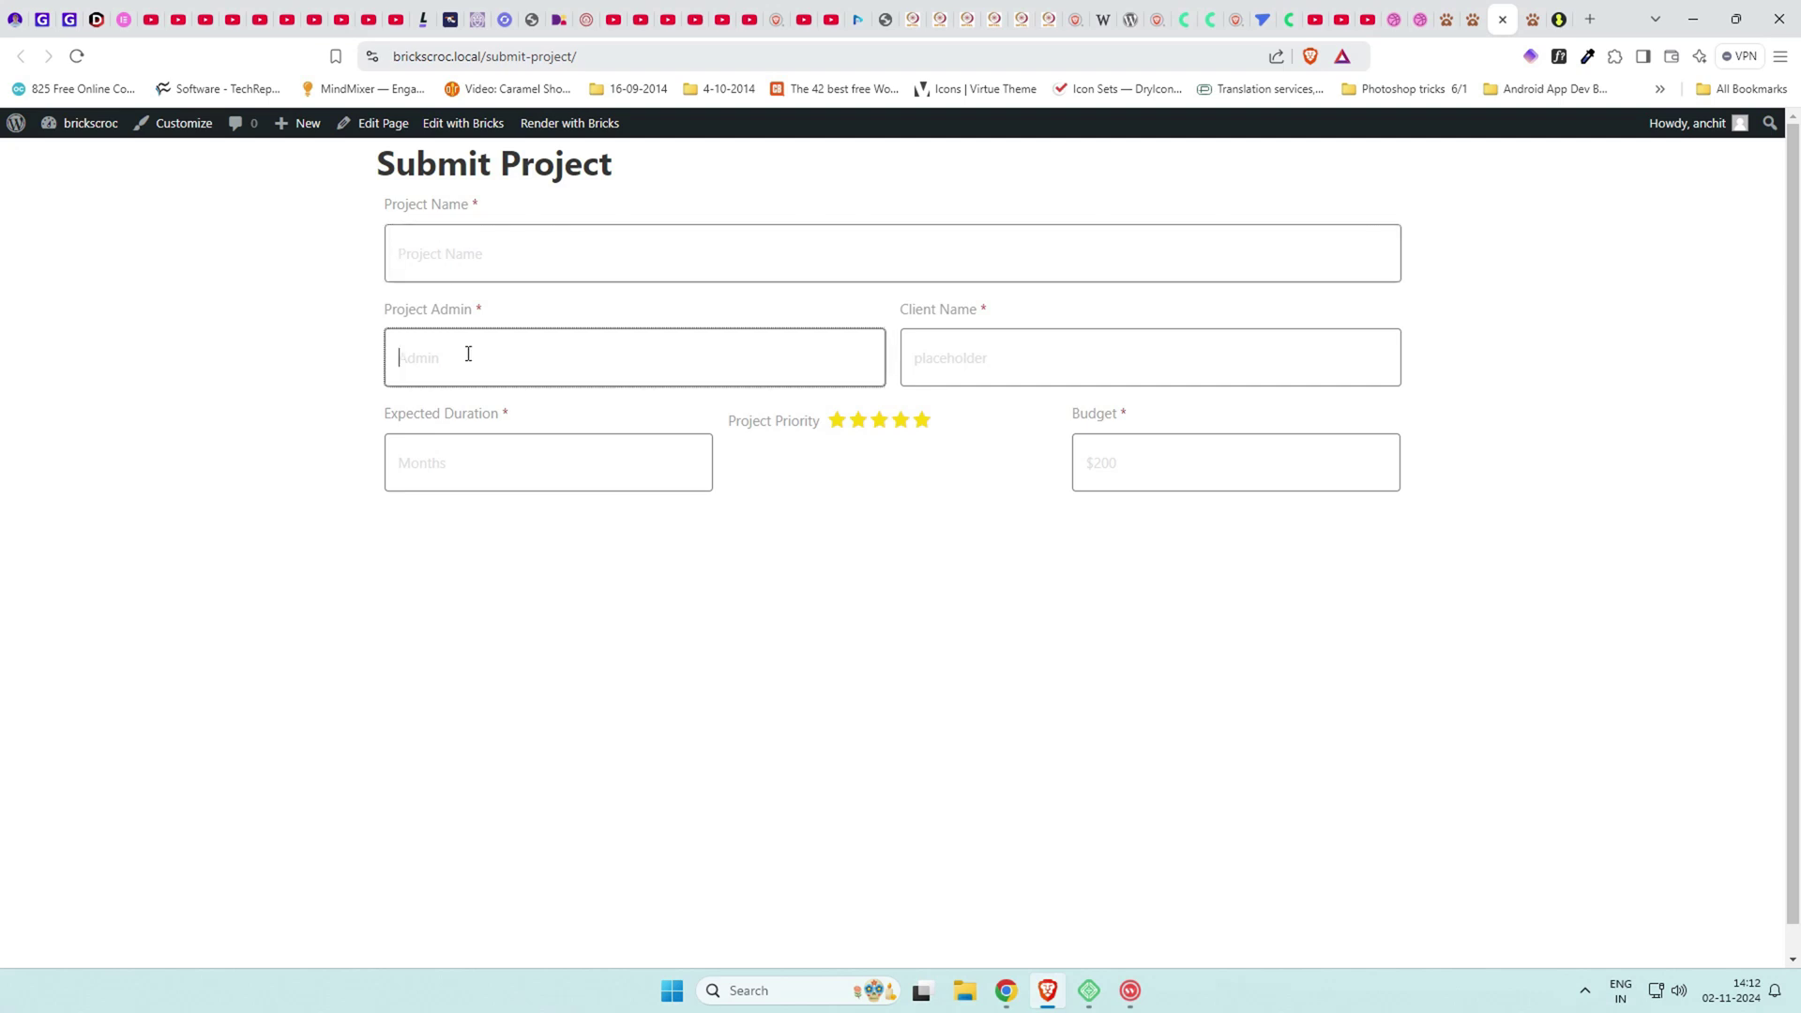
# Add the post content field and rename its label to 'Project Descri…'.
pyautogui.click(1473, 13)
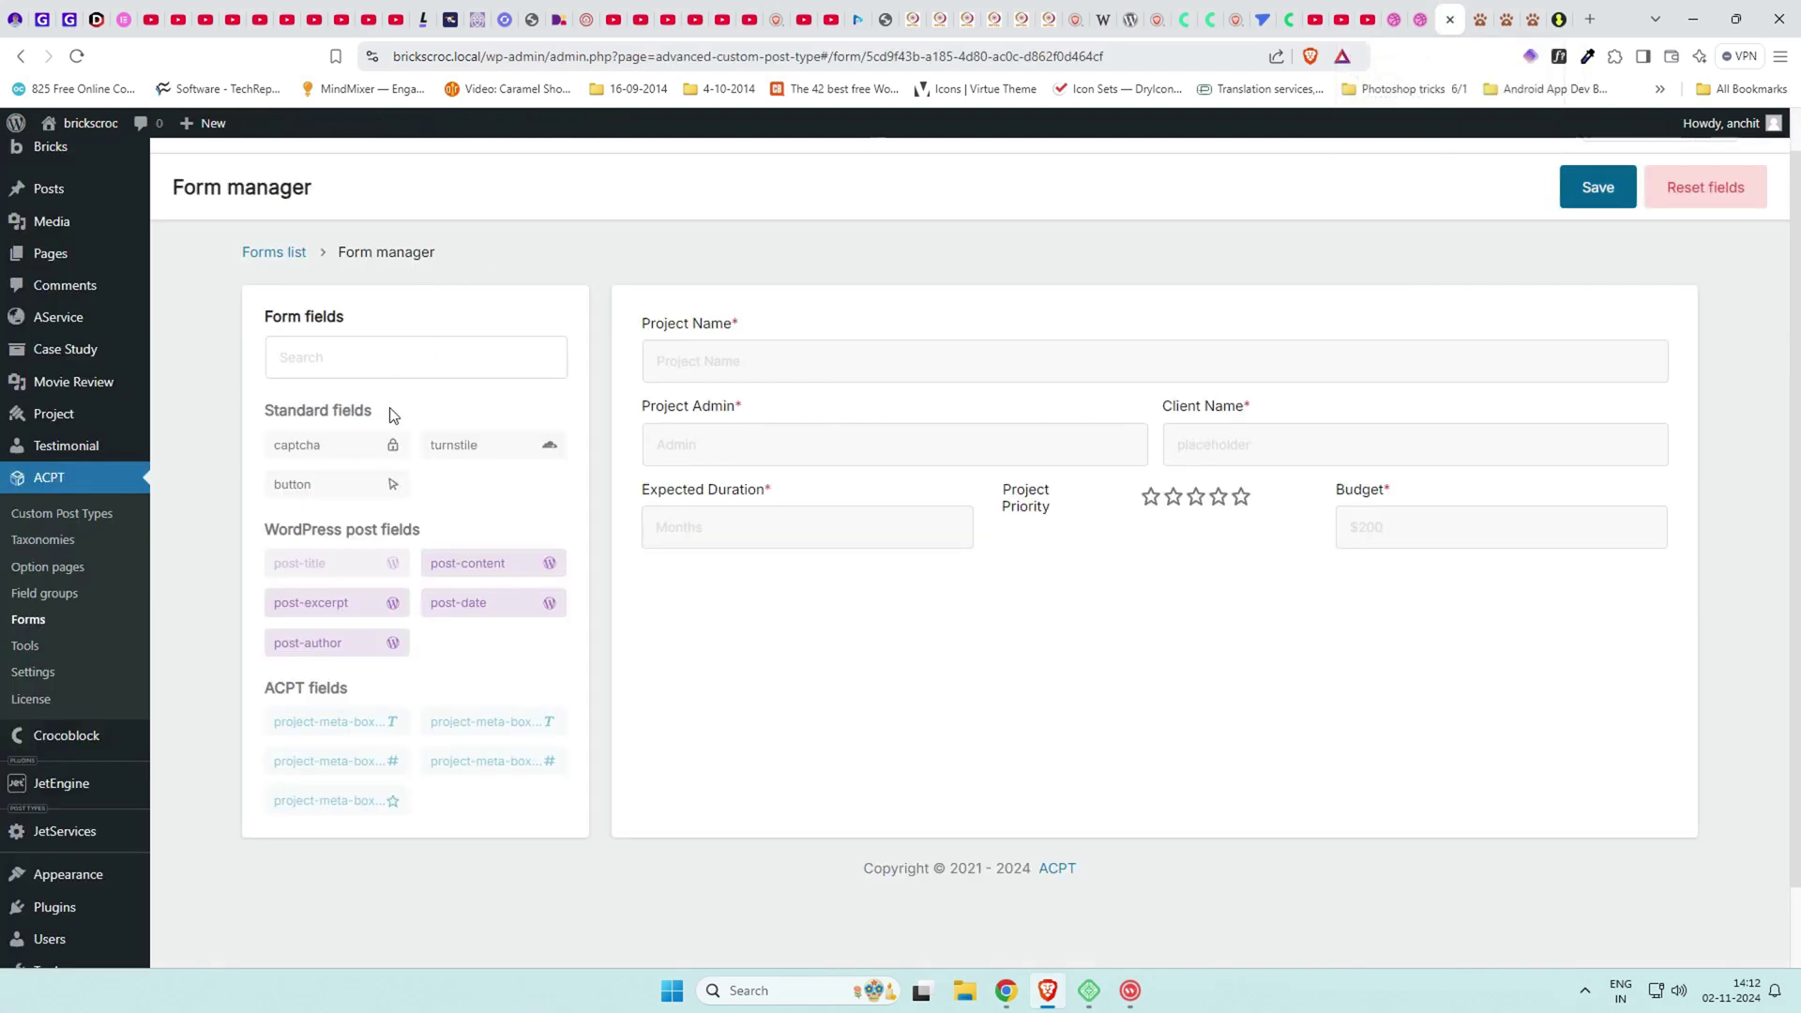
pyautogui.click(492, 565)
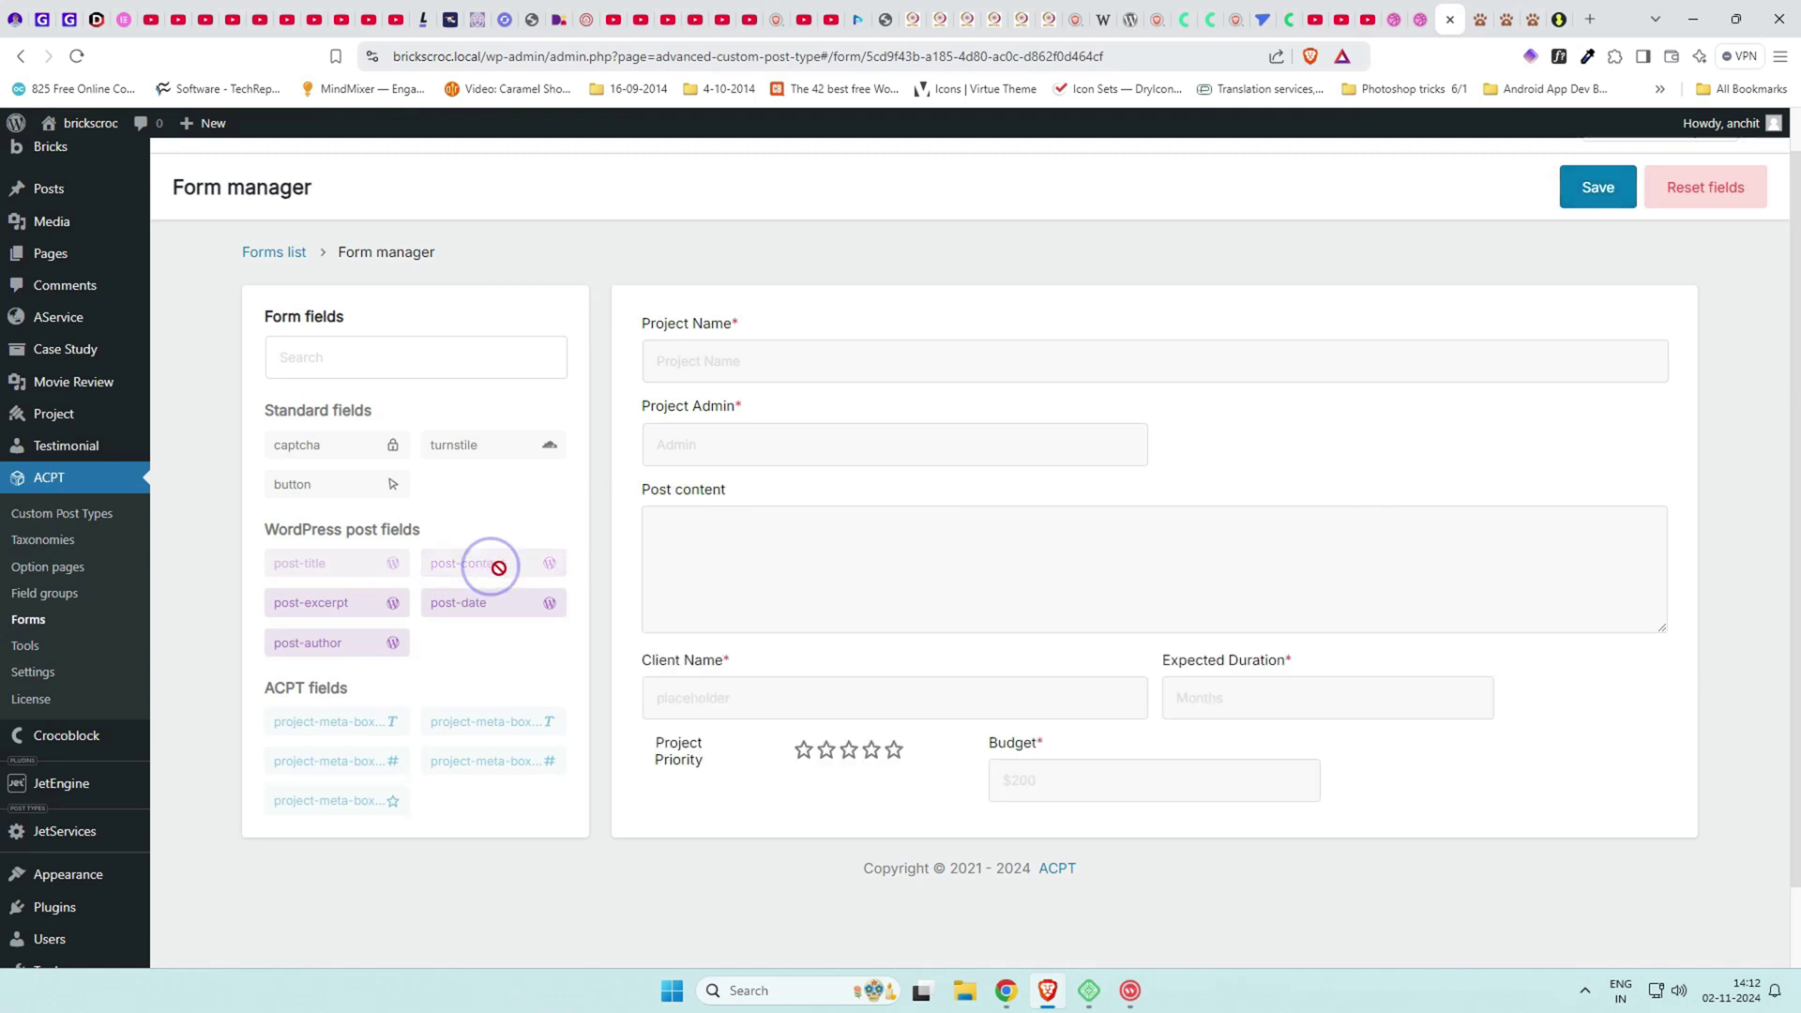
pyautogui.click(713, 557)
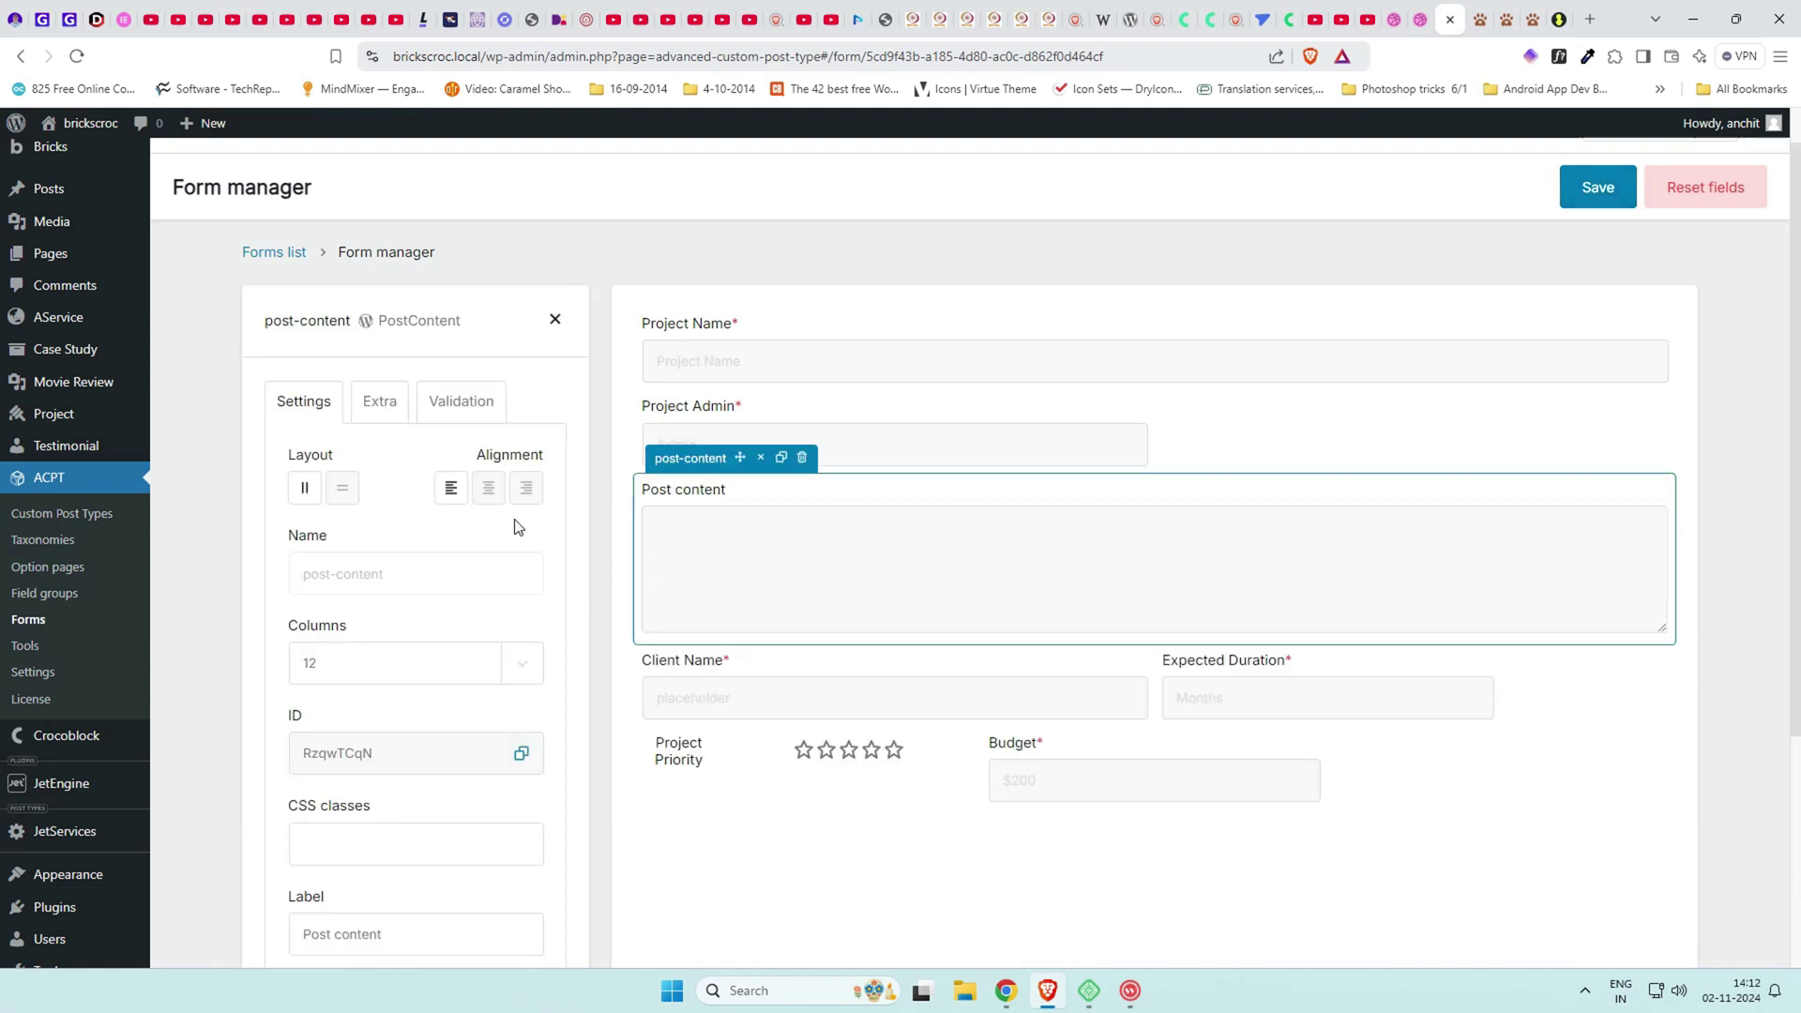
pyautogui.scroll(-4, 413, 525)
pyautogui.moveTo(389, 599); pyautogui.dragTo(248, 594)
pyautogui.write('Project Descripti')
pyautogui.scroll(4, 409, 664)
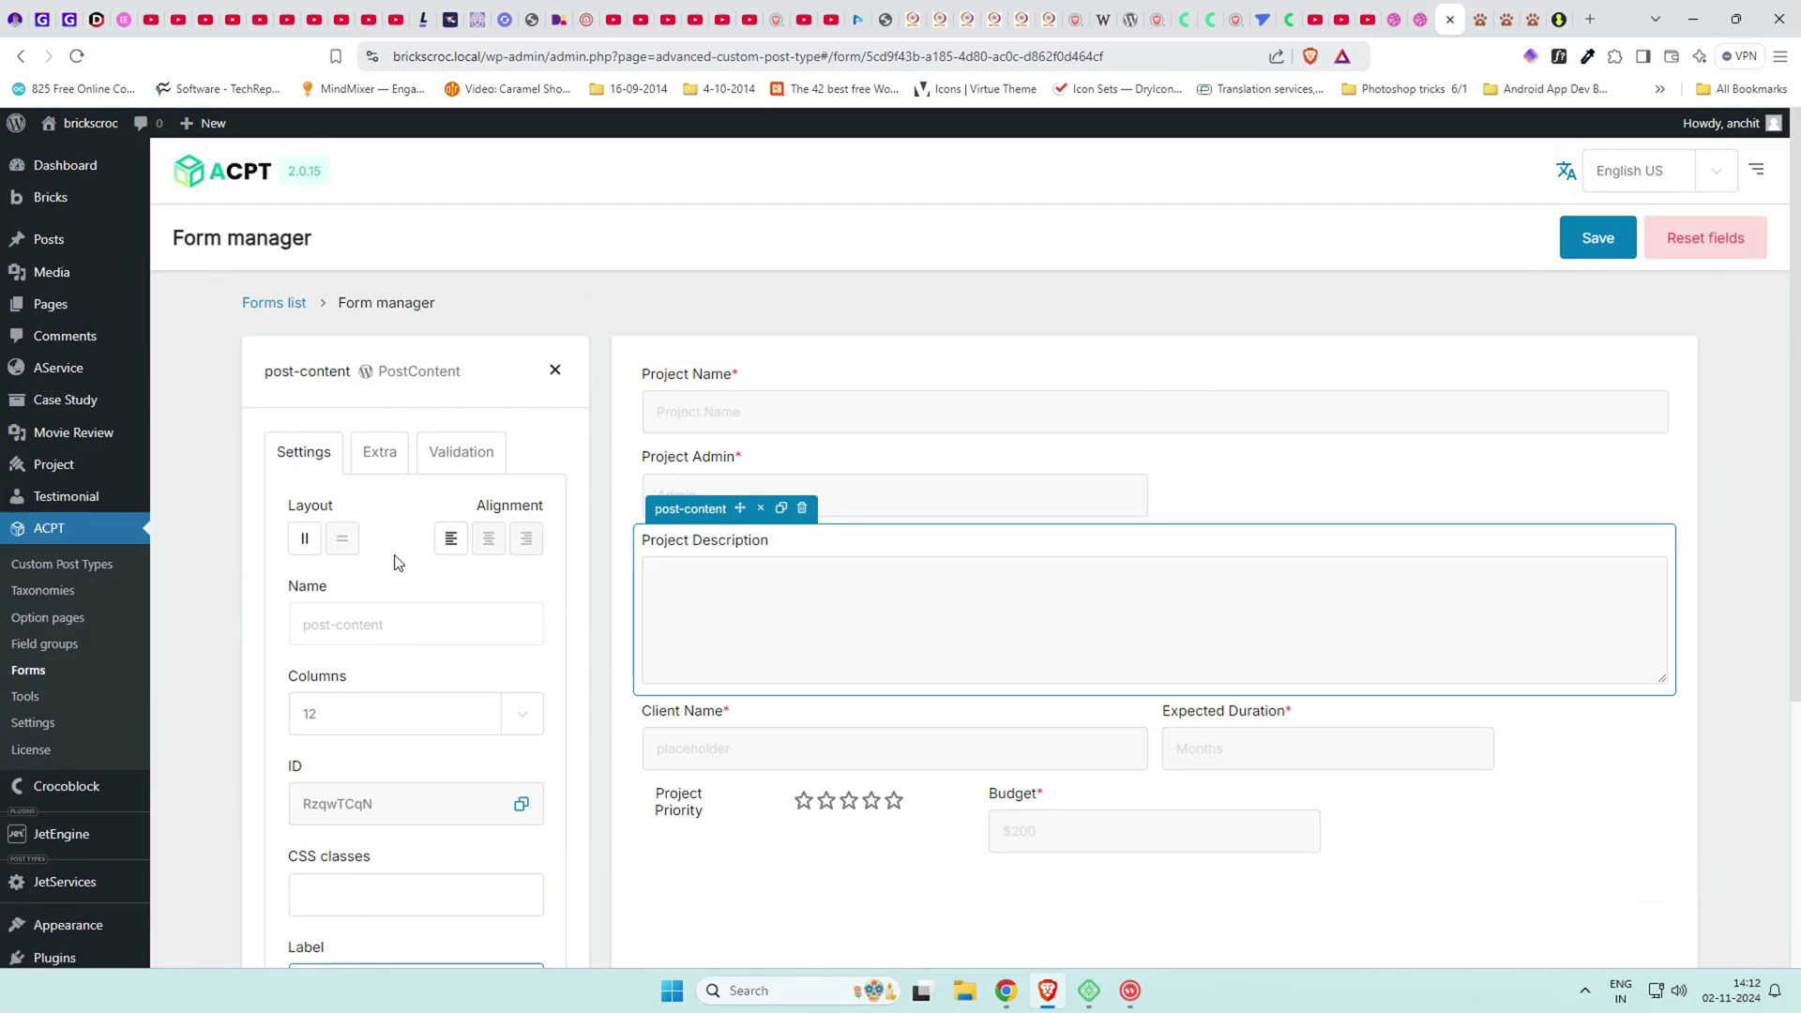
# Give the description field a 'Describe the p…' placeholder and a 7-row height.
pyautogui.click(380, 451)
pyautogui.scroll(-2, 375, 469)
pyautogui.click(353, 490)
pyautogui.write('Describe the p')
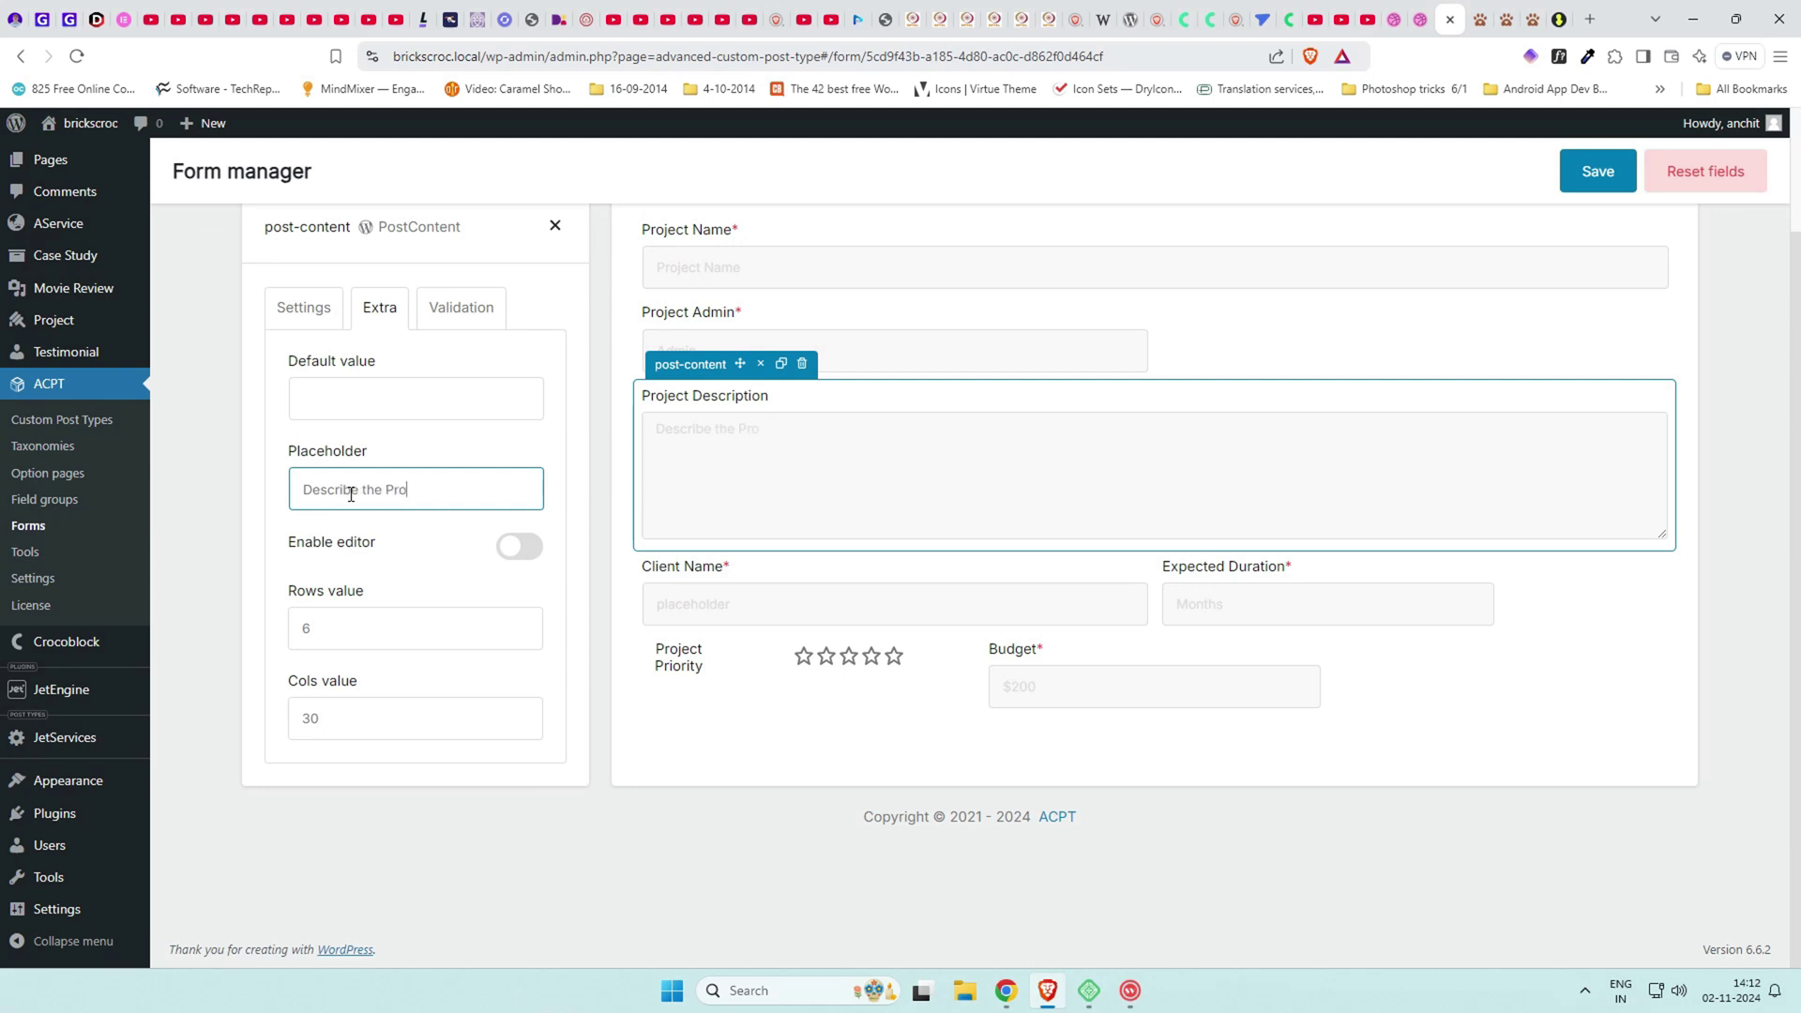
pyautogui.click(383, 568)
pyautogui.click(398, 623)
pyautogui.press('BackSpace')
pyautogui.write('7')
pyautogui.scroll(2, 945, 486)
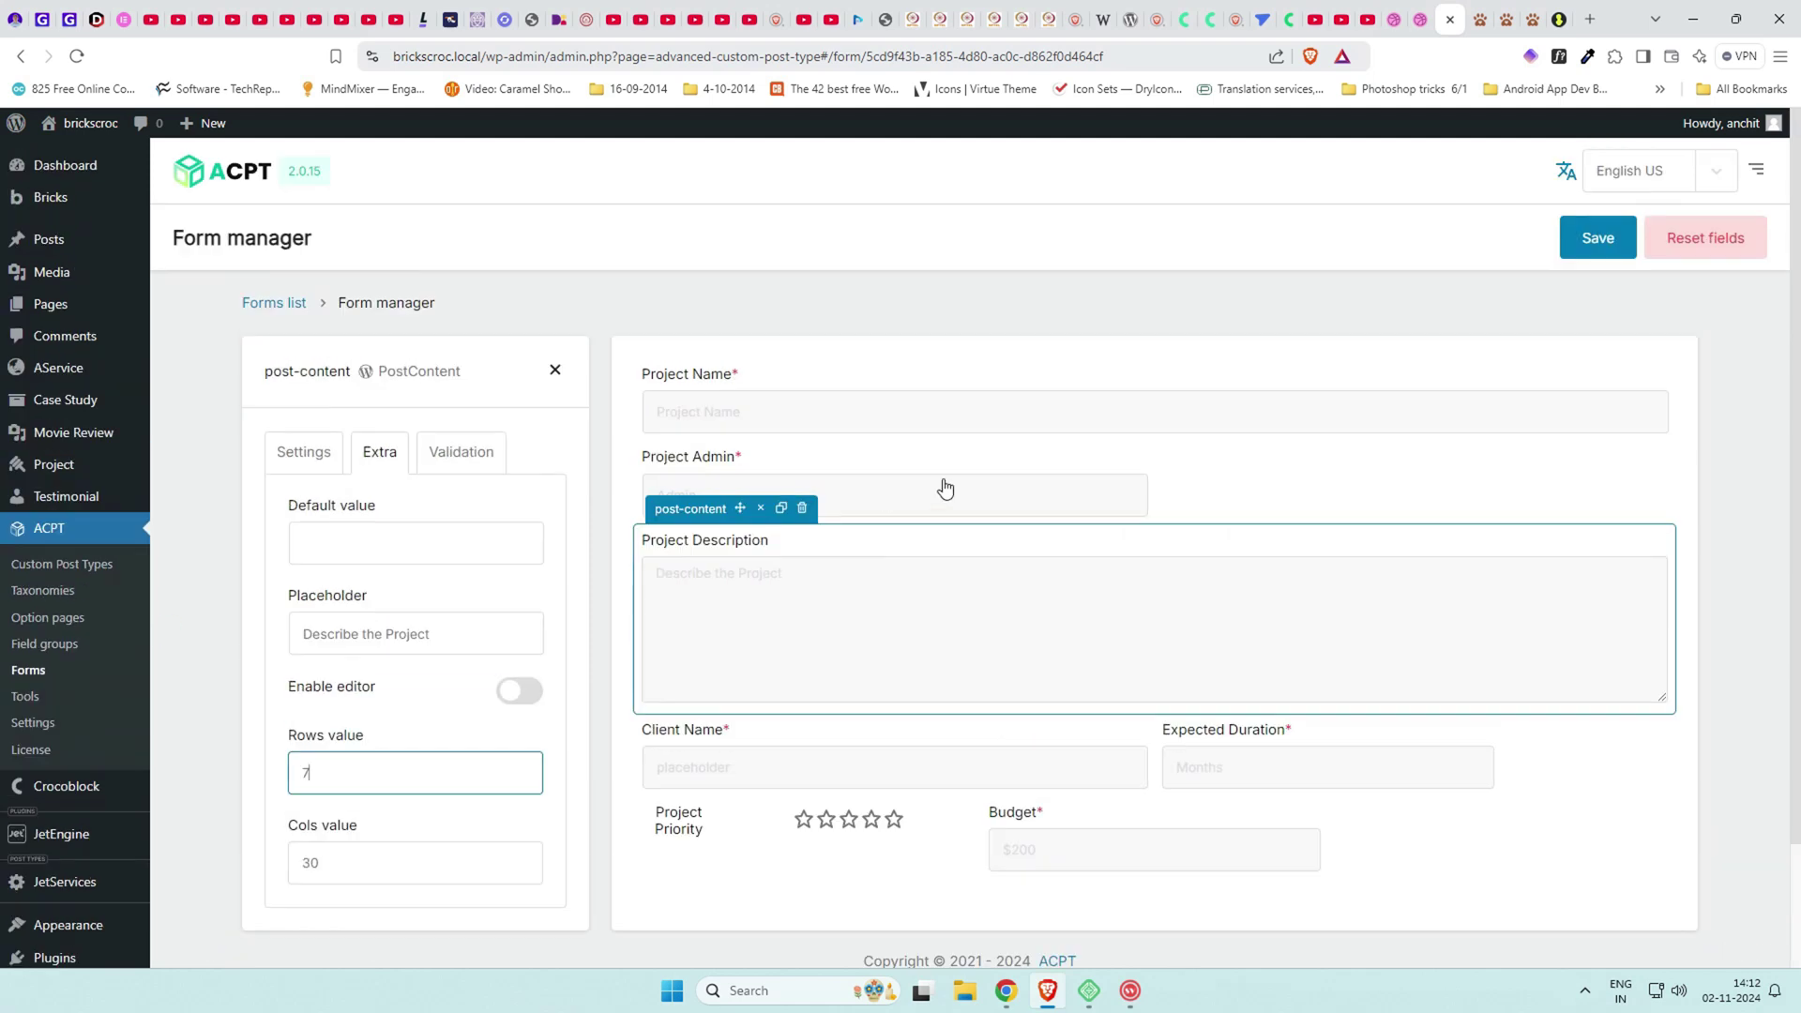
# Set Project Name and Expected Duration to half width (6 columns).
pyautogui.click(908, 398)
pyautogui.click(303, 451)
pyautogui.click(413, 714)
pyautogui.click(369, 804)
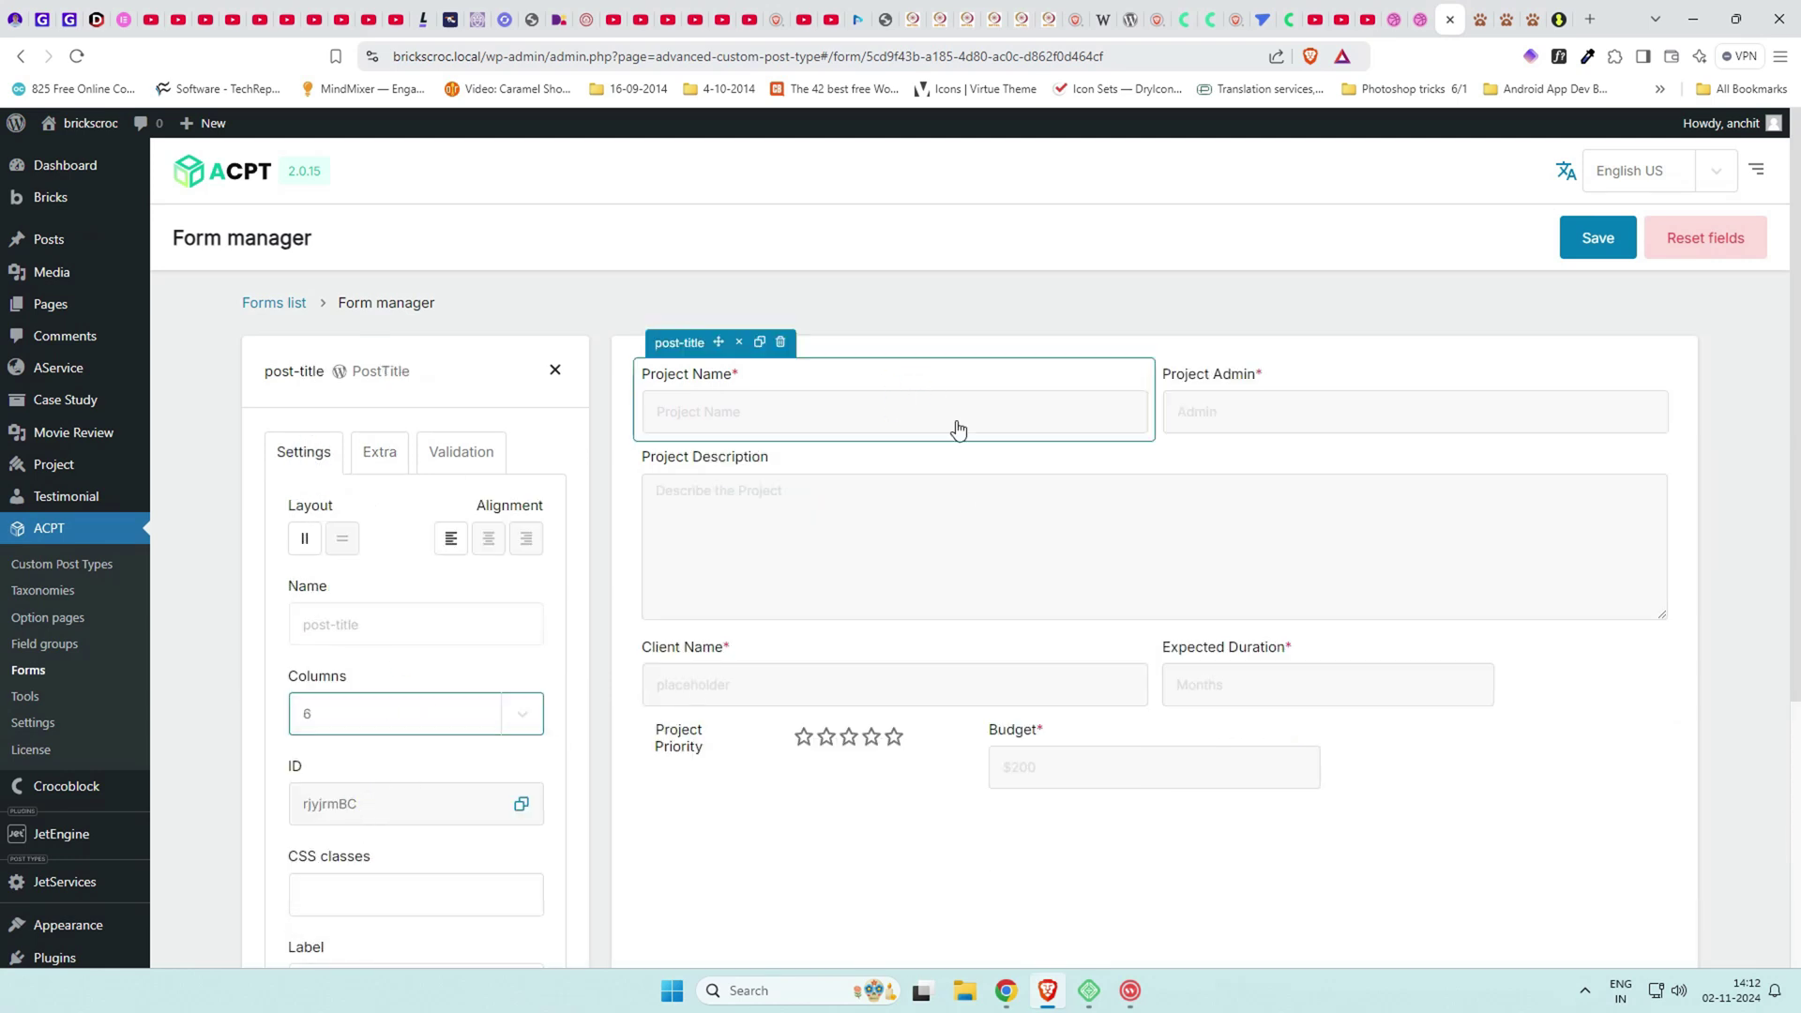
pyautogui.click(760, 614)
pyautogui.click(1322, 689)
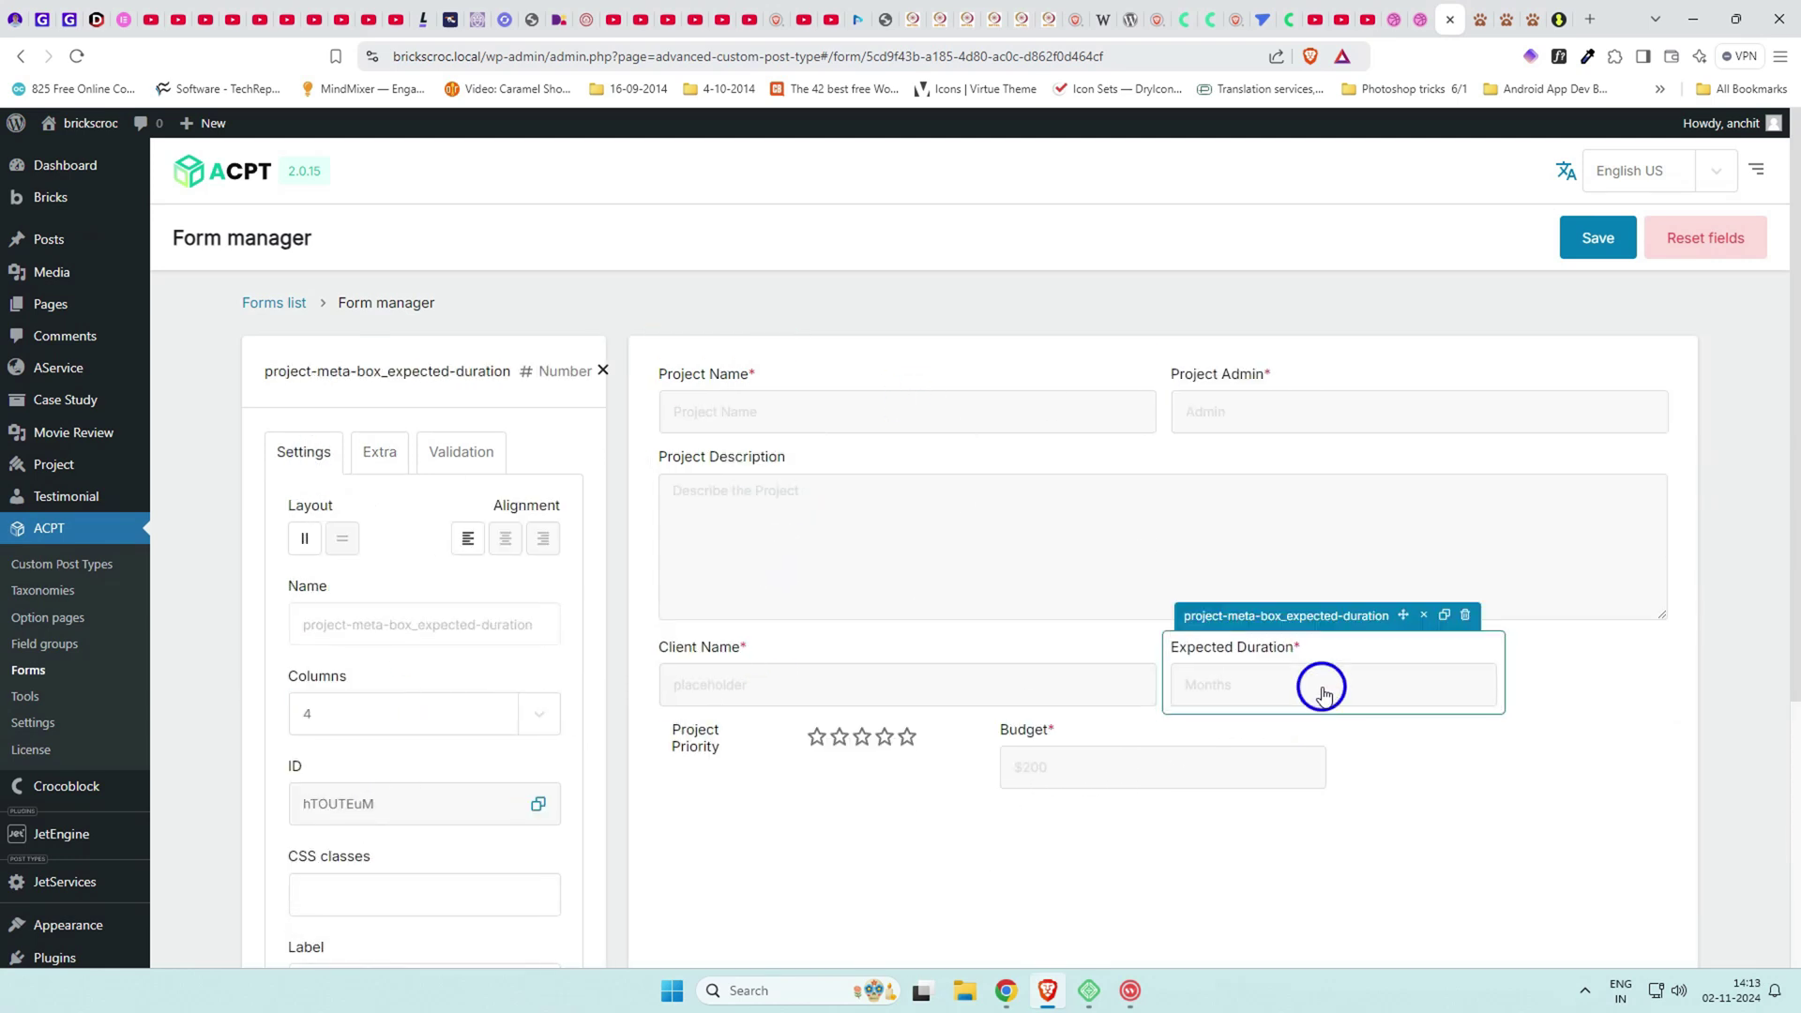
pyautogui.click(412, 714)
# Set Project Priority and Budget to half width (6 columns).
pyautogui.click(374, 794)
pyautogui.click(728, 744)
pyautogui.scroll(-1, 458, 776)
pyautogui.click(474, 619)
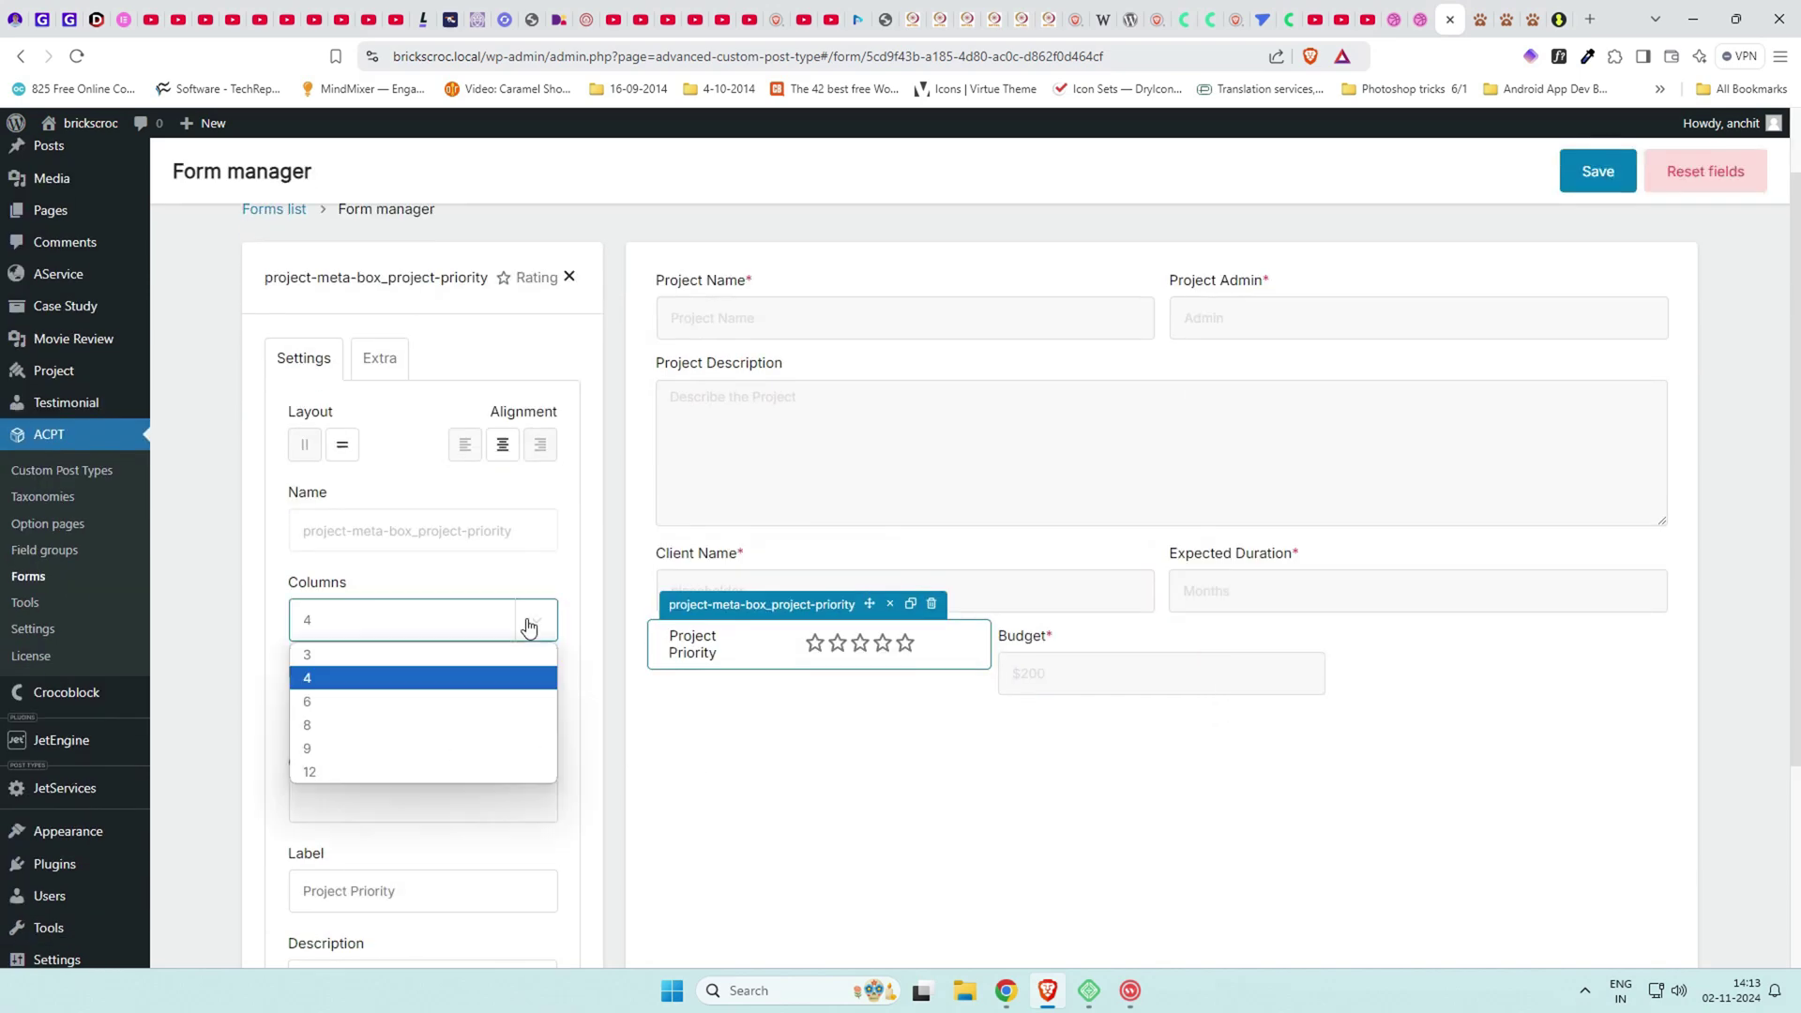
pyautogui.click(357, 701)
pyautogui.click(1258, 680)
pyautogui.click(387, 631)
pyautogui.click(372, 702)
# Stack Project Priority's label above its stars, align it left, and save the form.
pyautogui.scroll(-1, 710, 679)
pyautogui.click(657, 542)
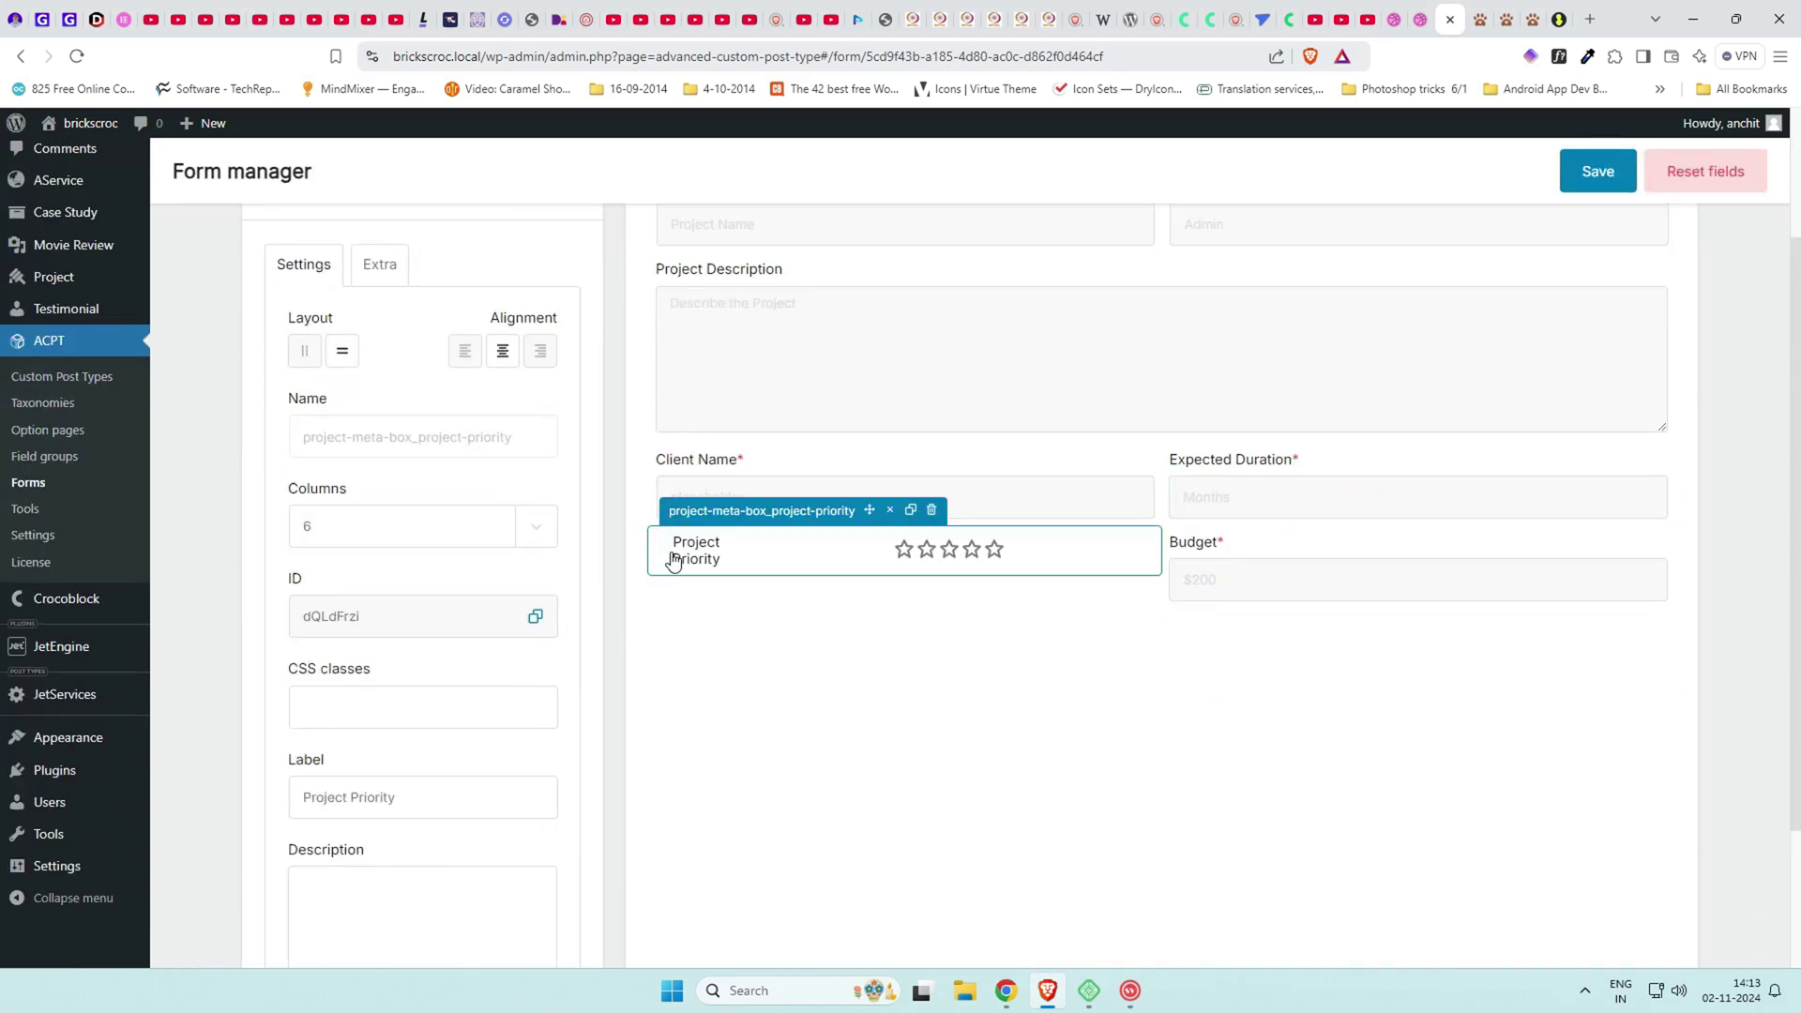
pyautogui.click(375, 289)
pyautogui.click(325, 315)
pyautogui.click(301, 402)
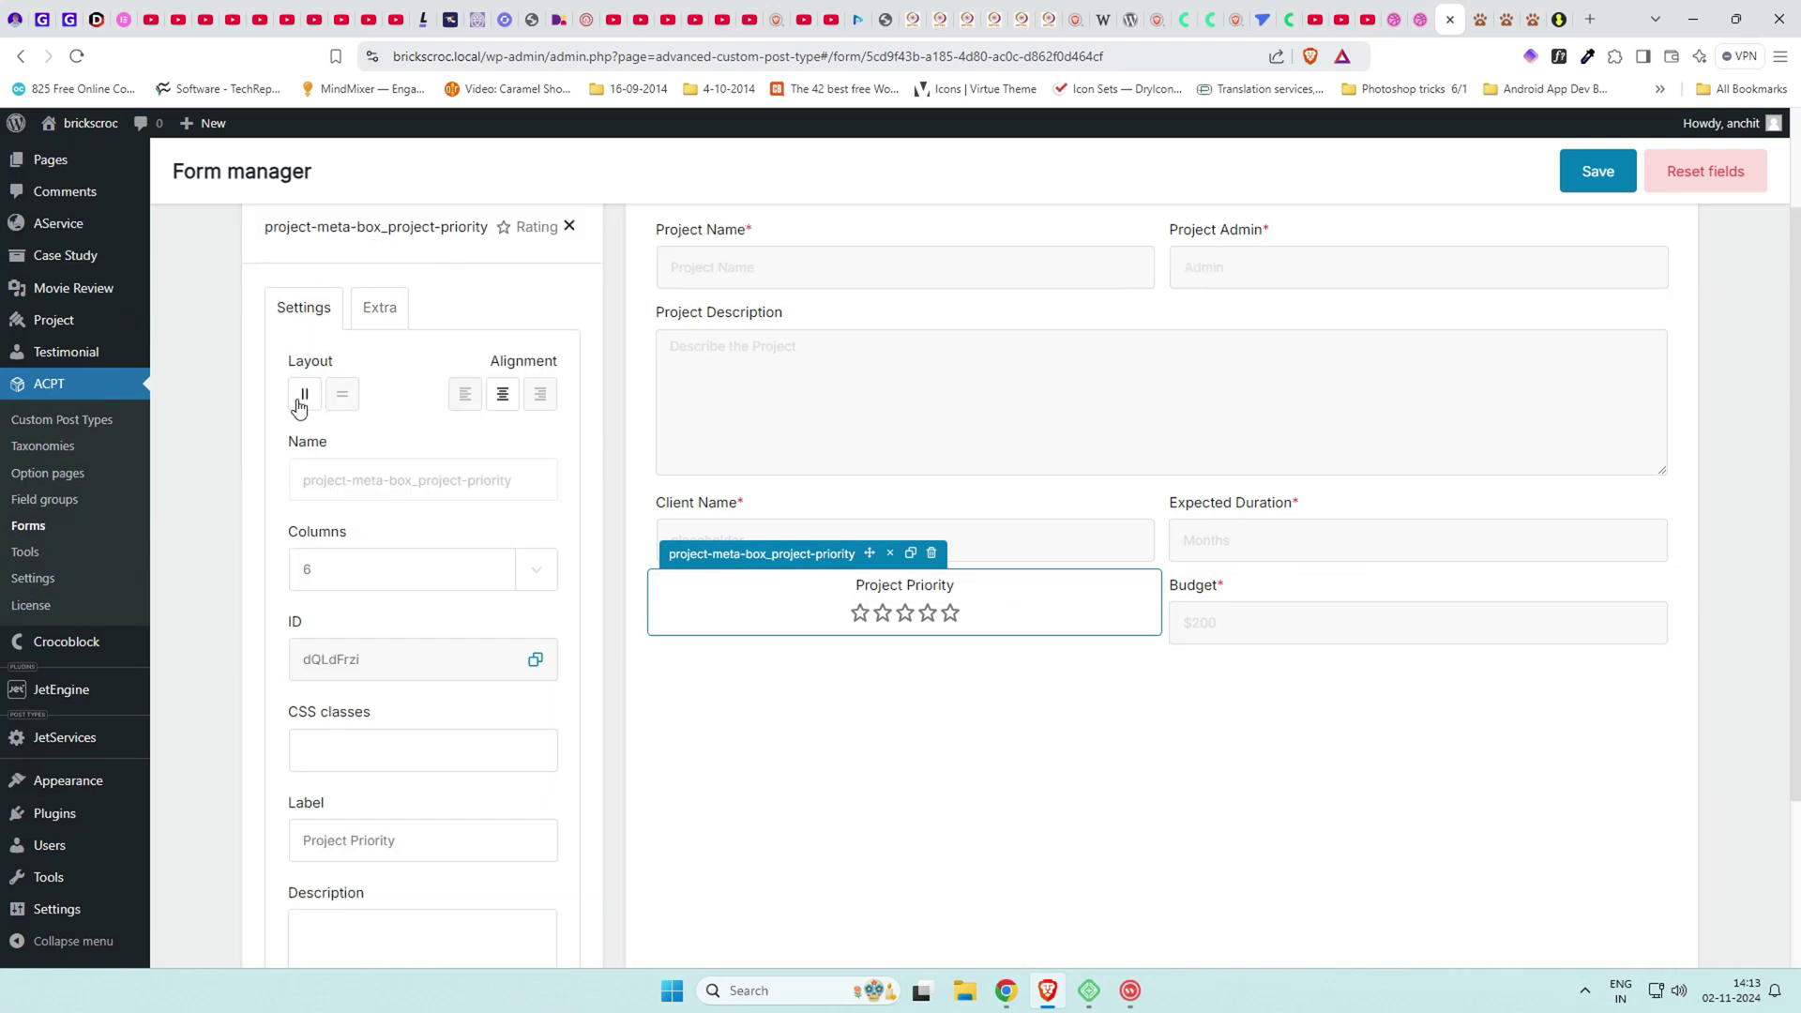
pyautogui.click(464, 398)
pyautogui.scroll(2, 514, 728)
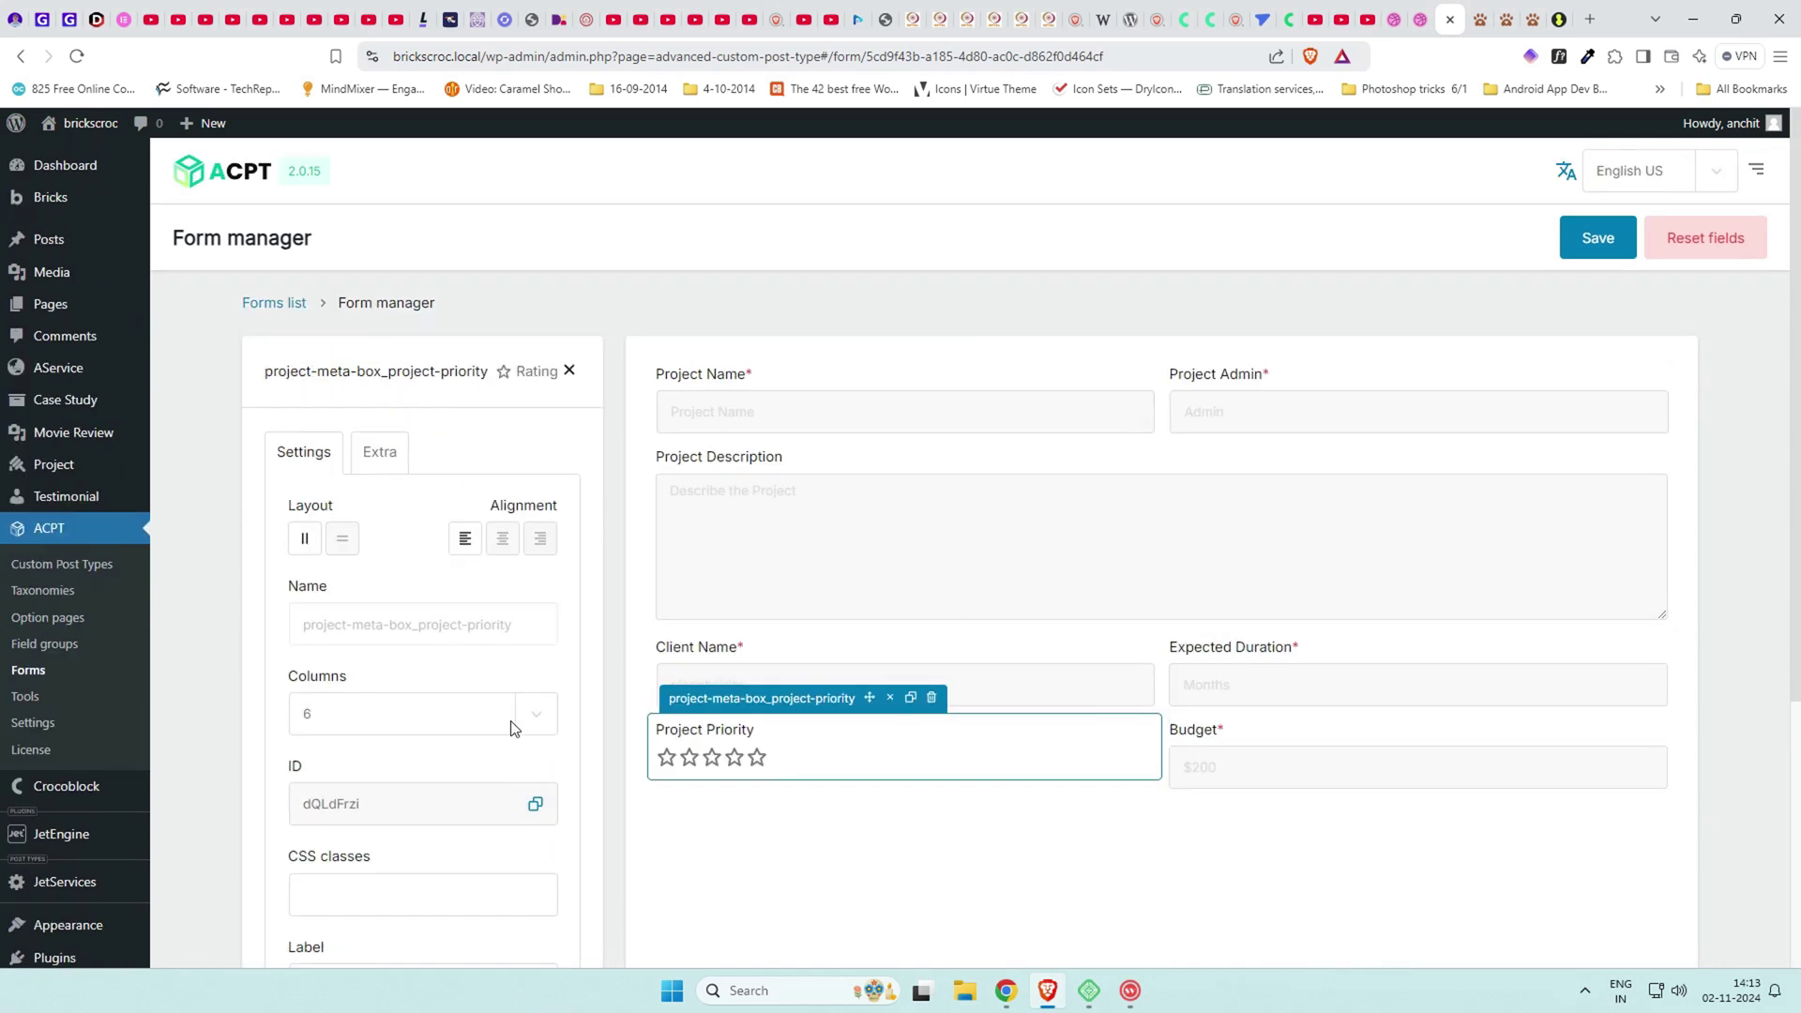
pyautogui.click(380, 451)
pyautogui.click(1600, 238)
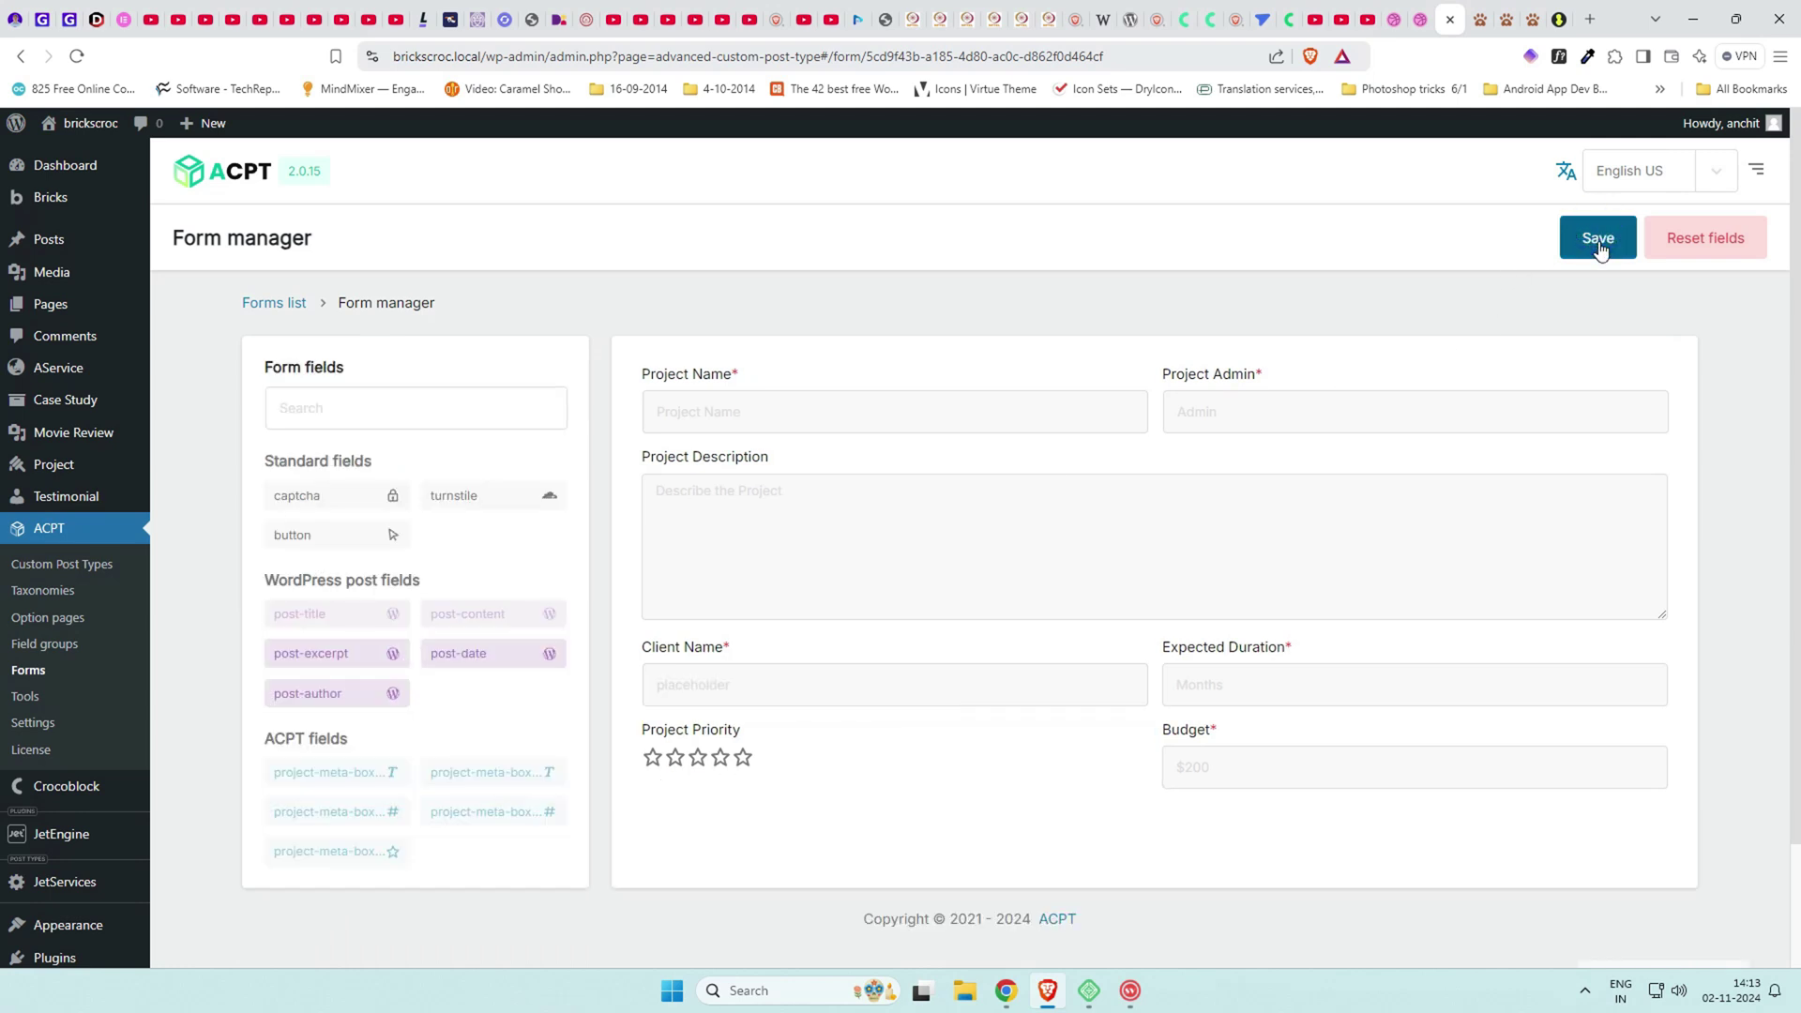
# Reload the Submit Project page to view the new paired layout.
pyautogui.click(1501, 13)
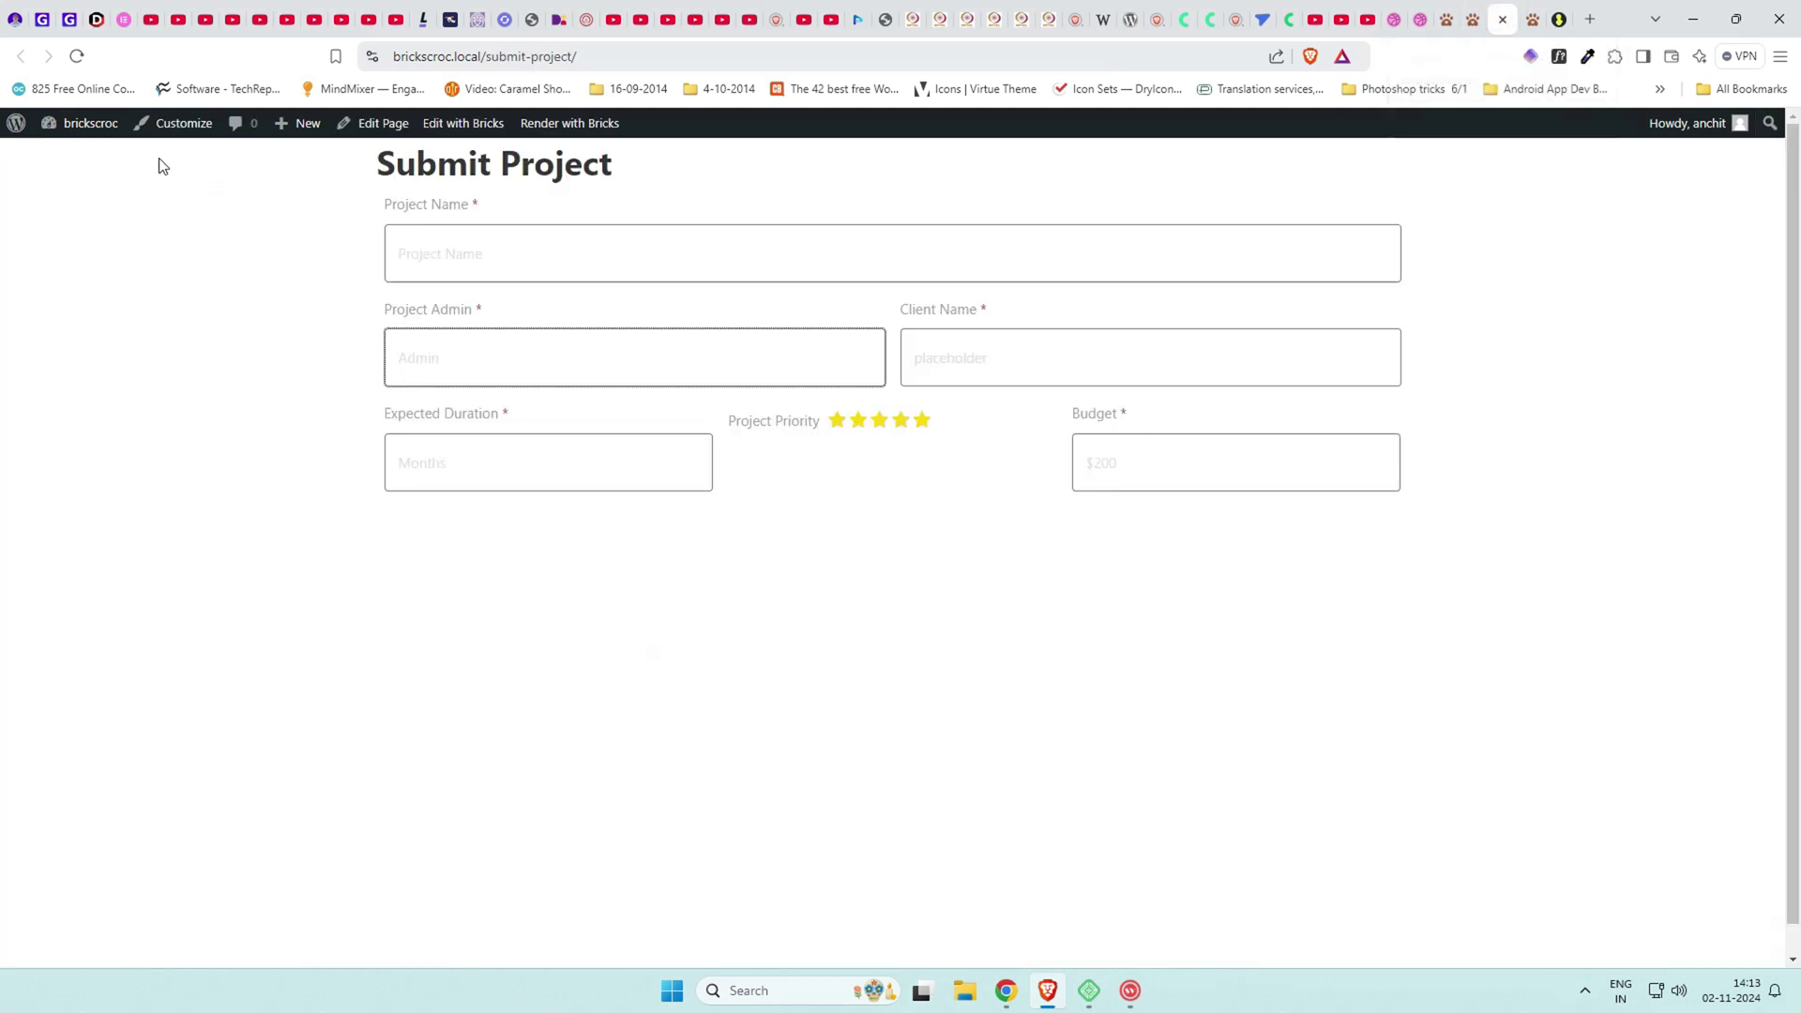
pyautogui.click(79, 57)
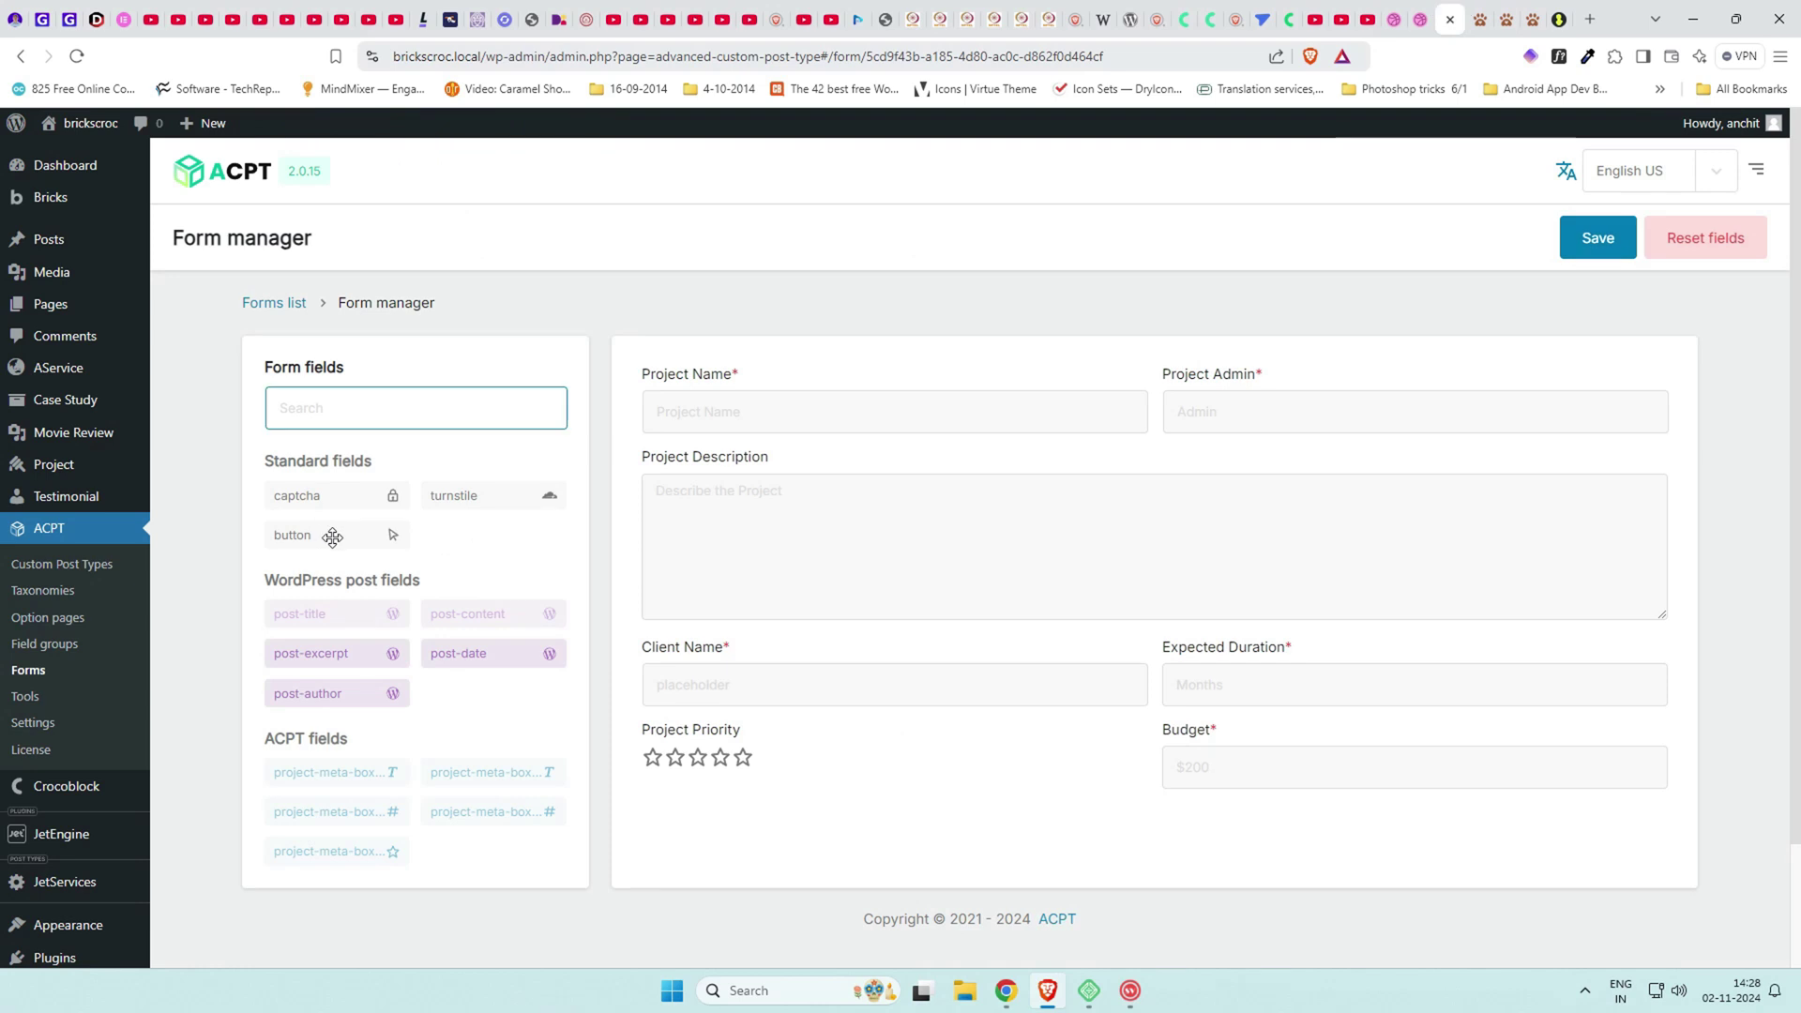
# Add a button below Project Priority and name it submit-button.
pyautogui.click(332, 537)
pyautogui.click(666, 476)
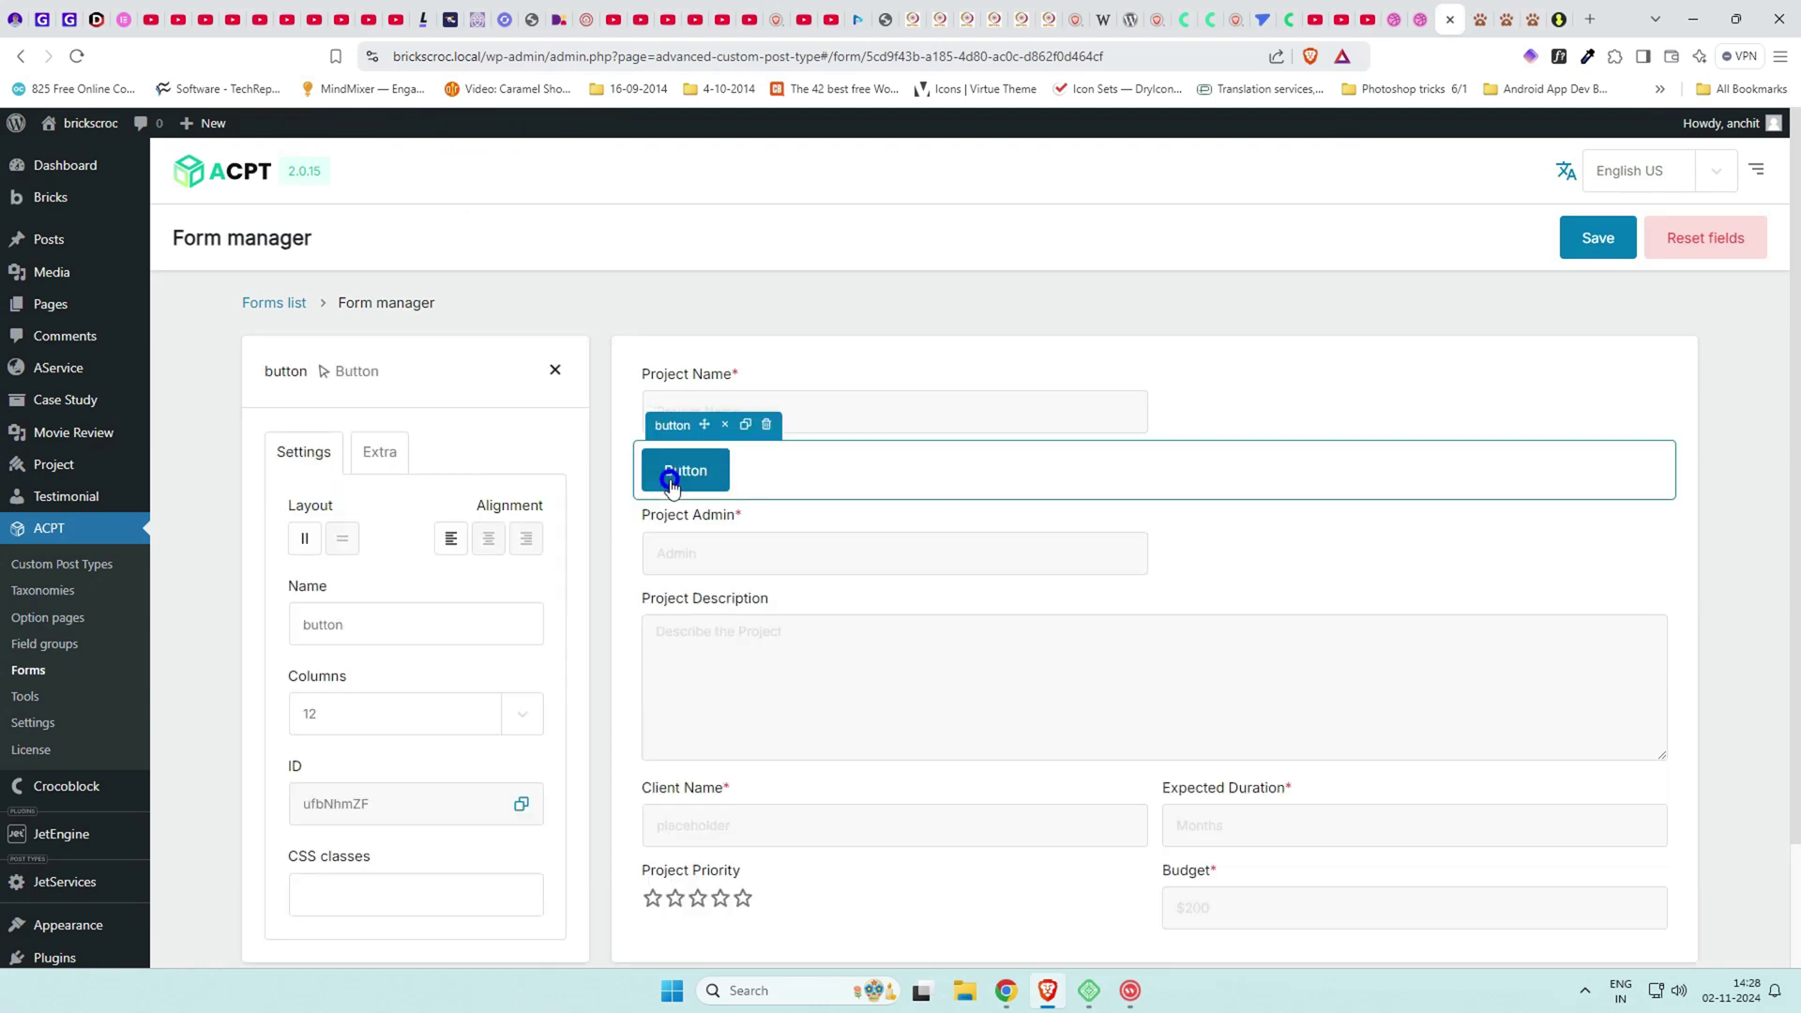
pyautogui.moveTo(705, 434)
pyautogui.mouseDown()
pyautogui.moveTo(696, 807)
pyautogui.moveTo(1665, 818)
pyautogui.moveTo(1500, 818)
pyautogui.moveTo(1701, 762)
pyautogui.mouseUp()
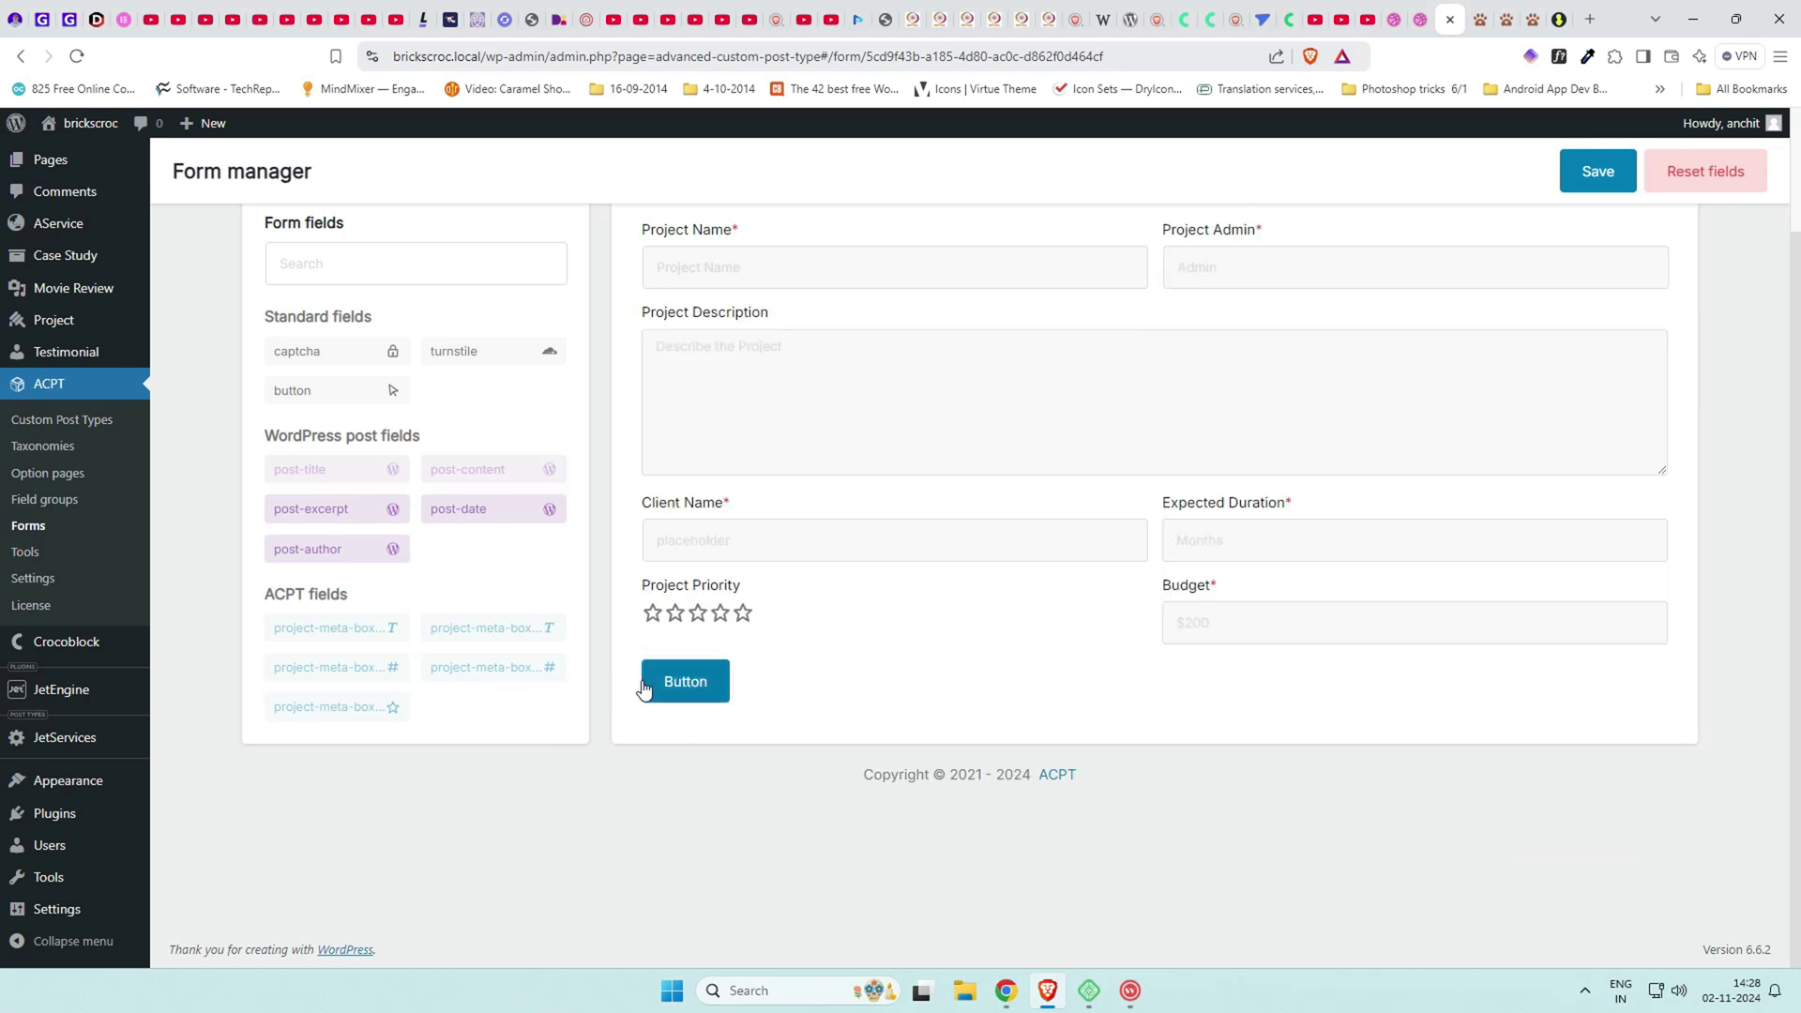
pyautogui.click(672, 692)
pyautogui.click(378, 483)
pyautogui.doubleClick(379, 484)
pyautogui.write('submit-button')
pyautogui.click(410, 525)
# Keep the button type as submit and set its label to 'Submit Project'.
pyautogui.click(390, 753)
pyautogui.scroll(1, 419, 505)
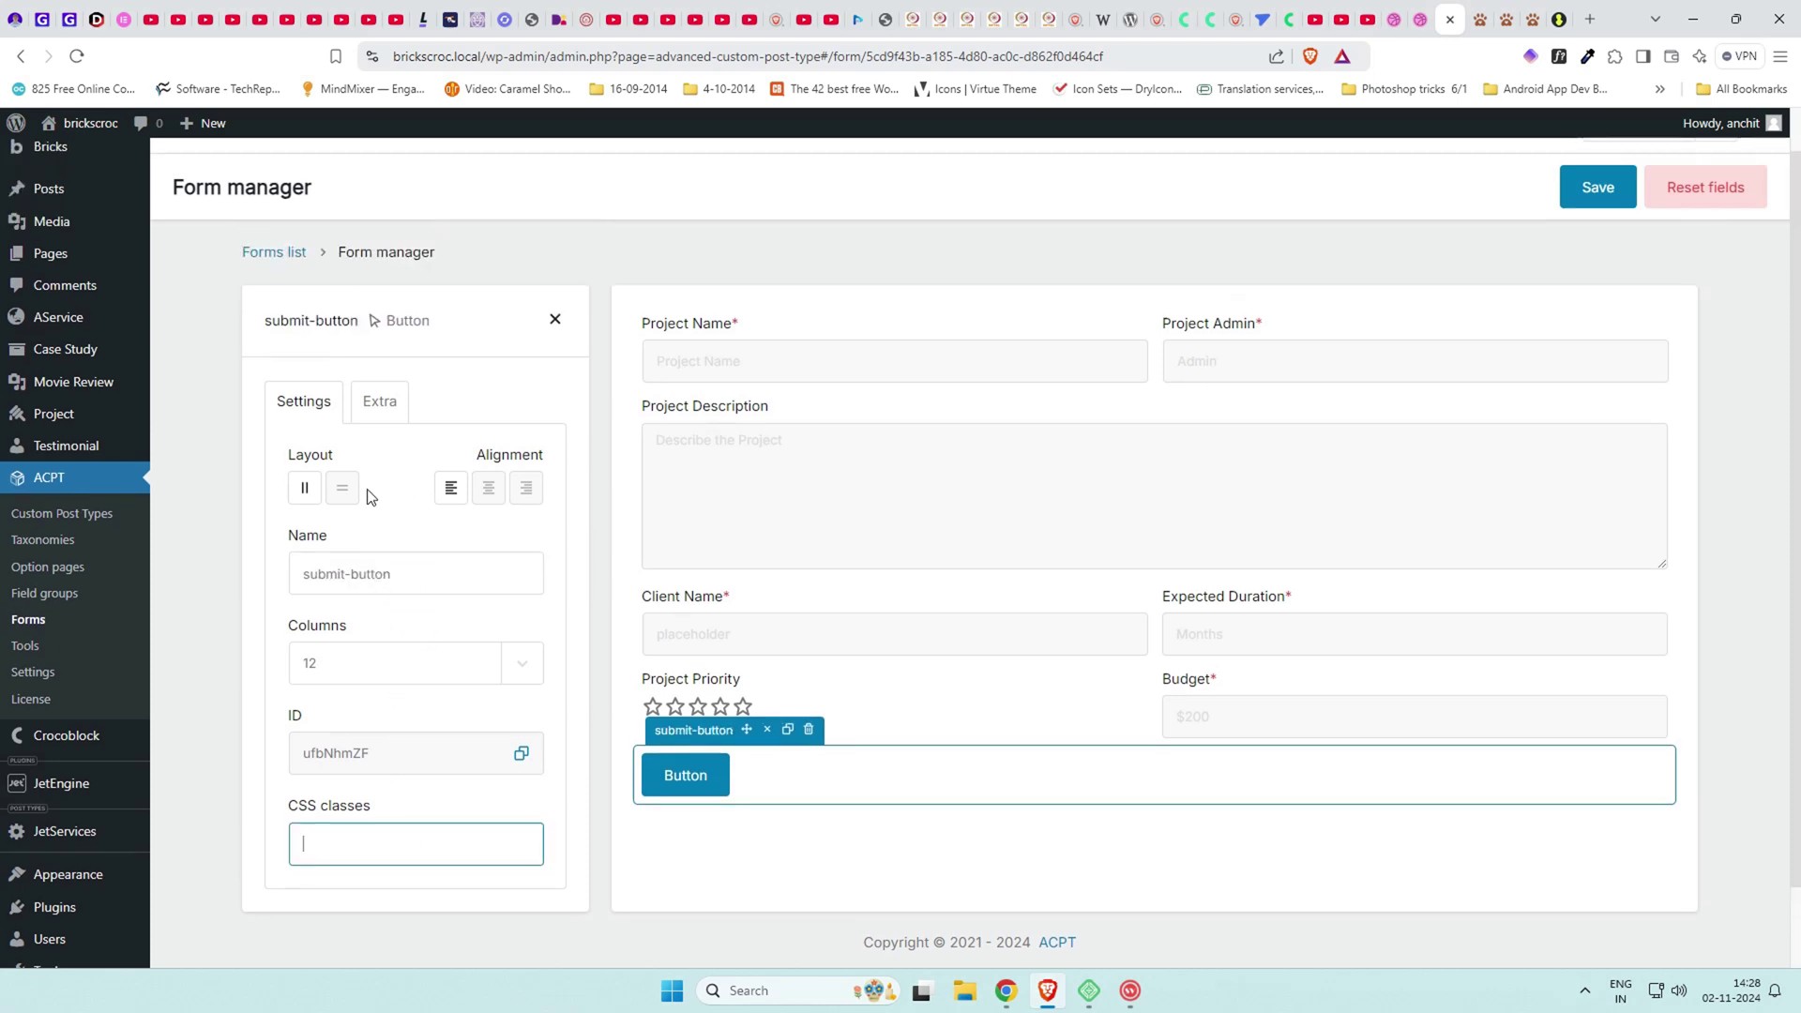
pyautogui.click(302, 487)
pyautogui.click(380, 399)
pyautogui.click(390, 502)
pyautogui.click(390, 497)
pyautogui.doubleClick(384, 577)
pyautogui.write('Subm')
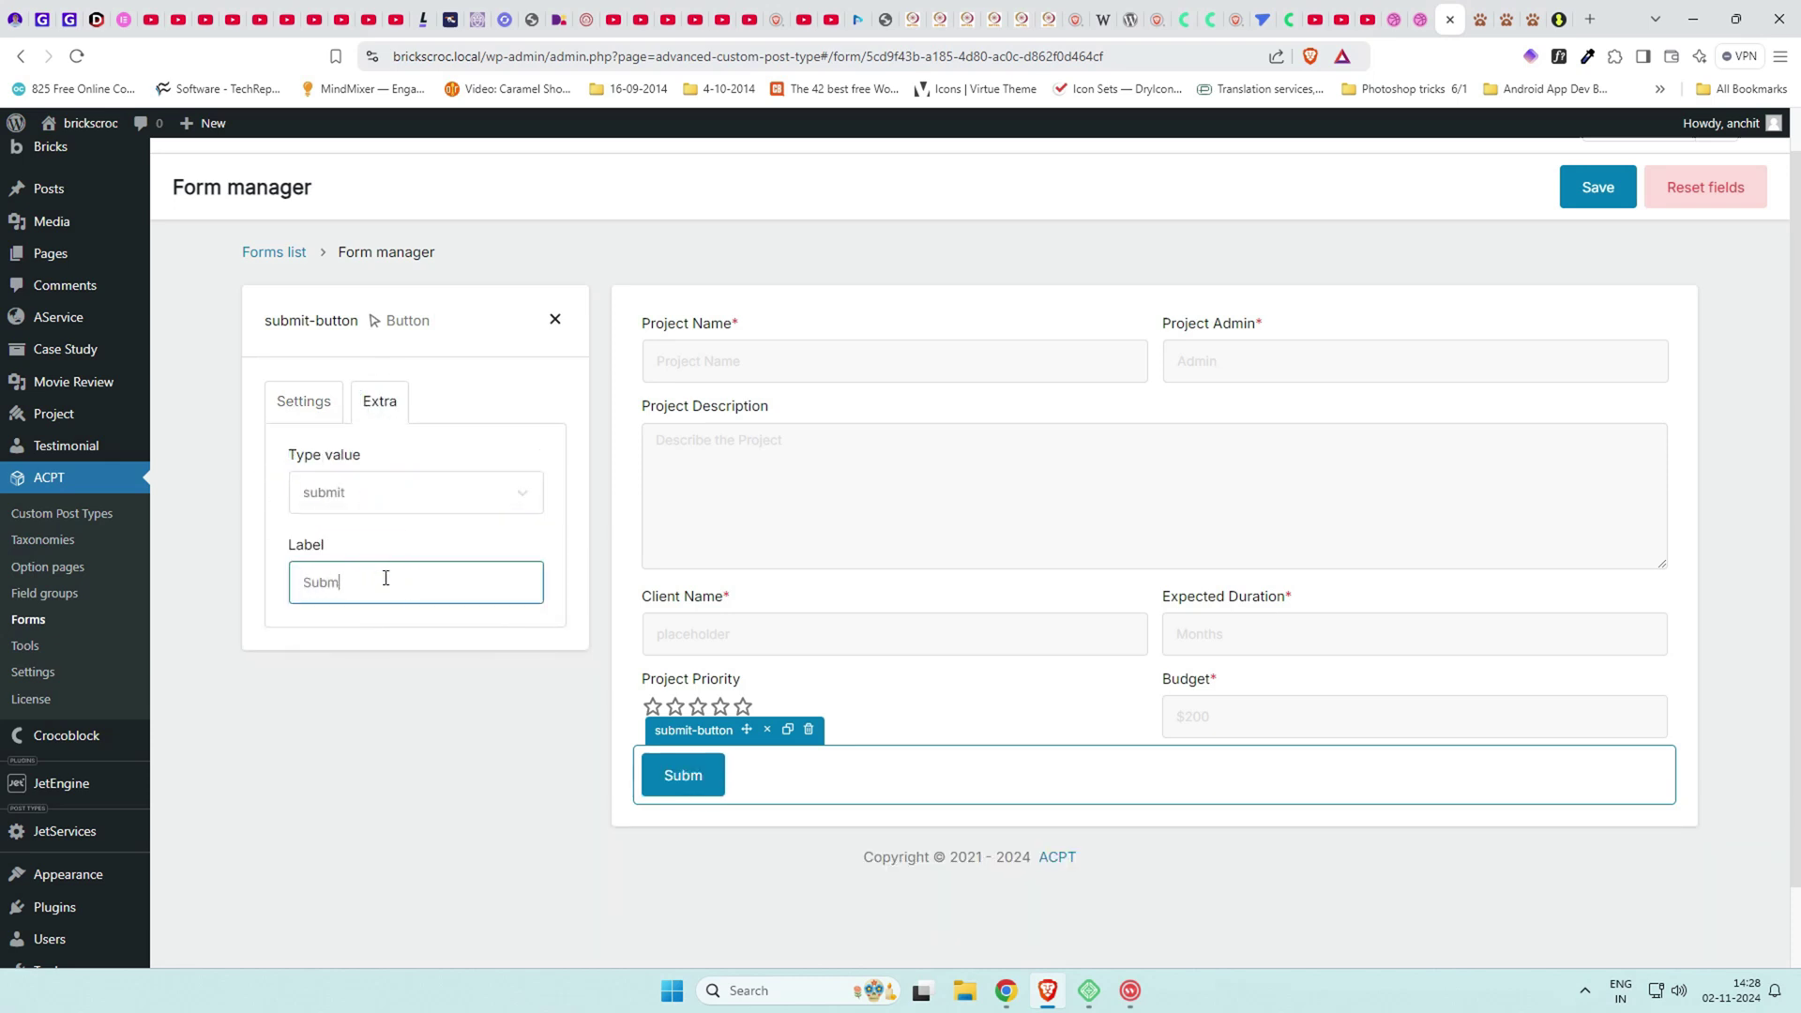
pyautogui.write('it project')
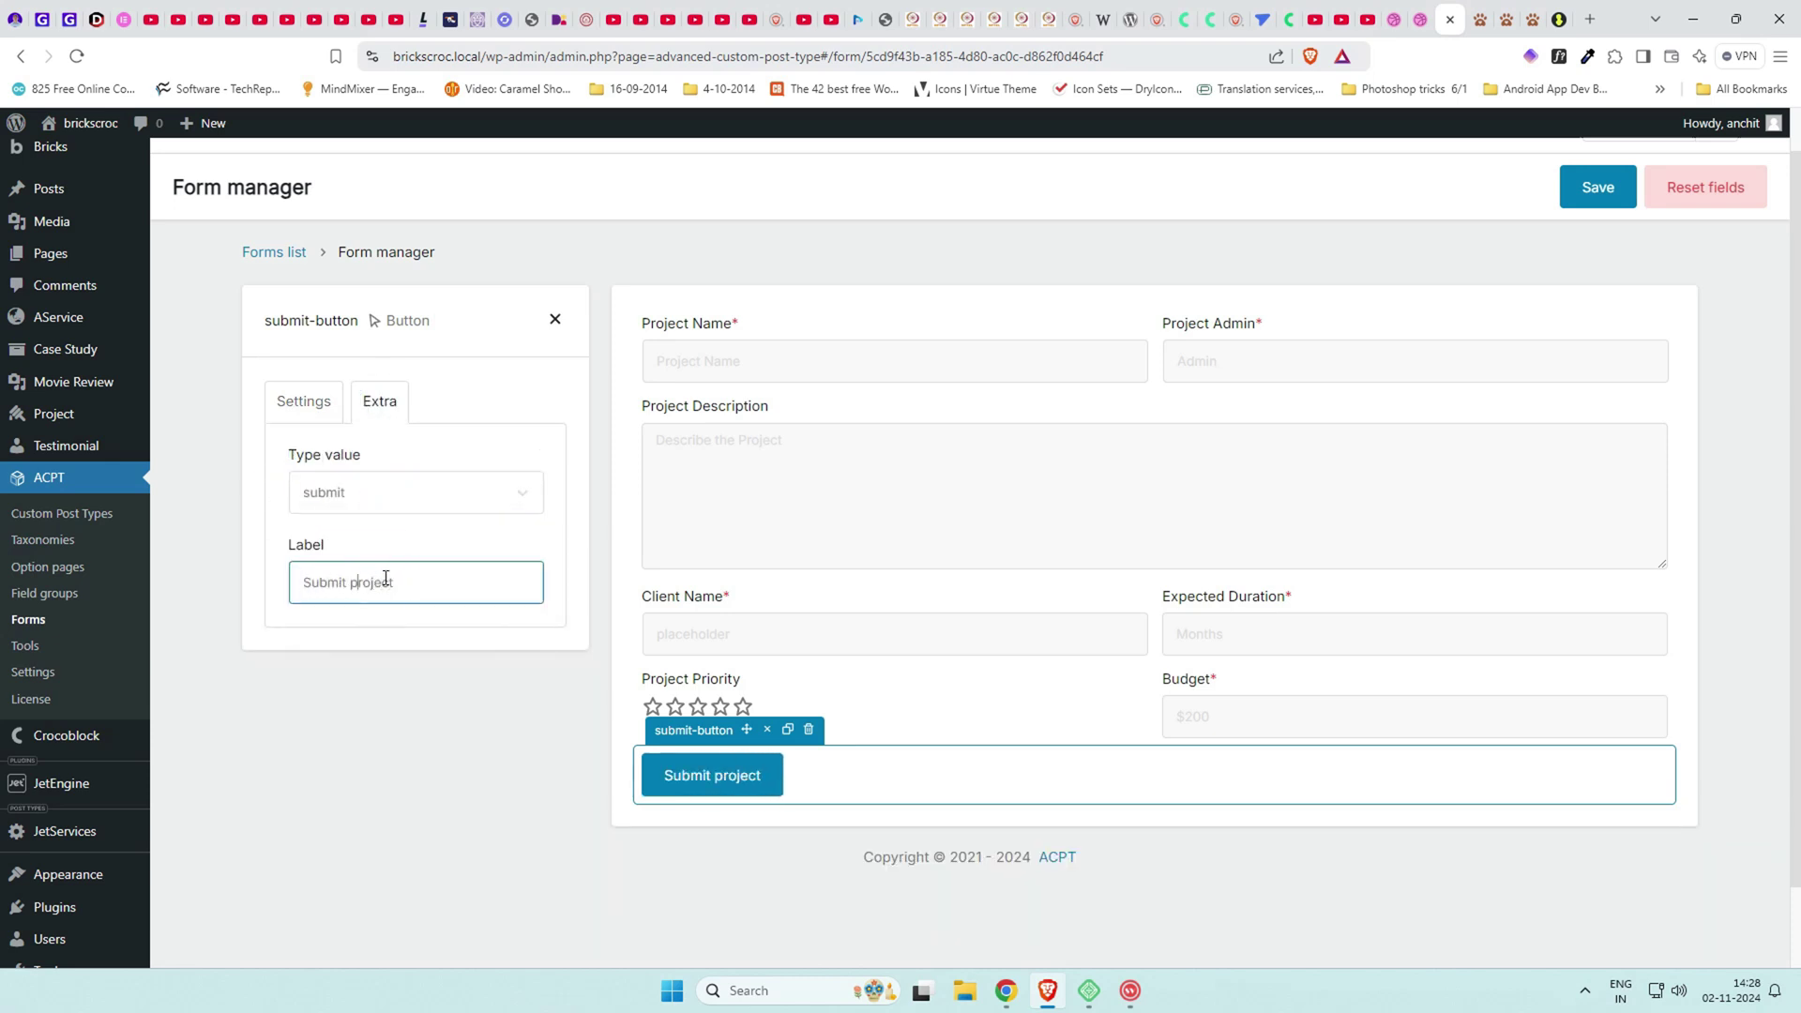
pyautogui.press('BackSpace')
# Add a second button below Submit Project and make both buttons quarter-width columns.
pyautogui.write('P')
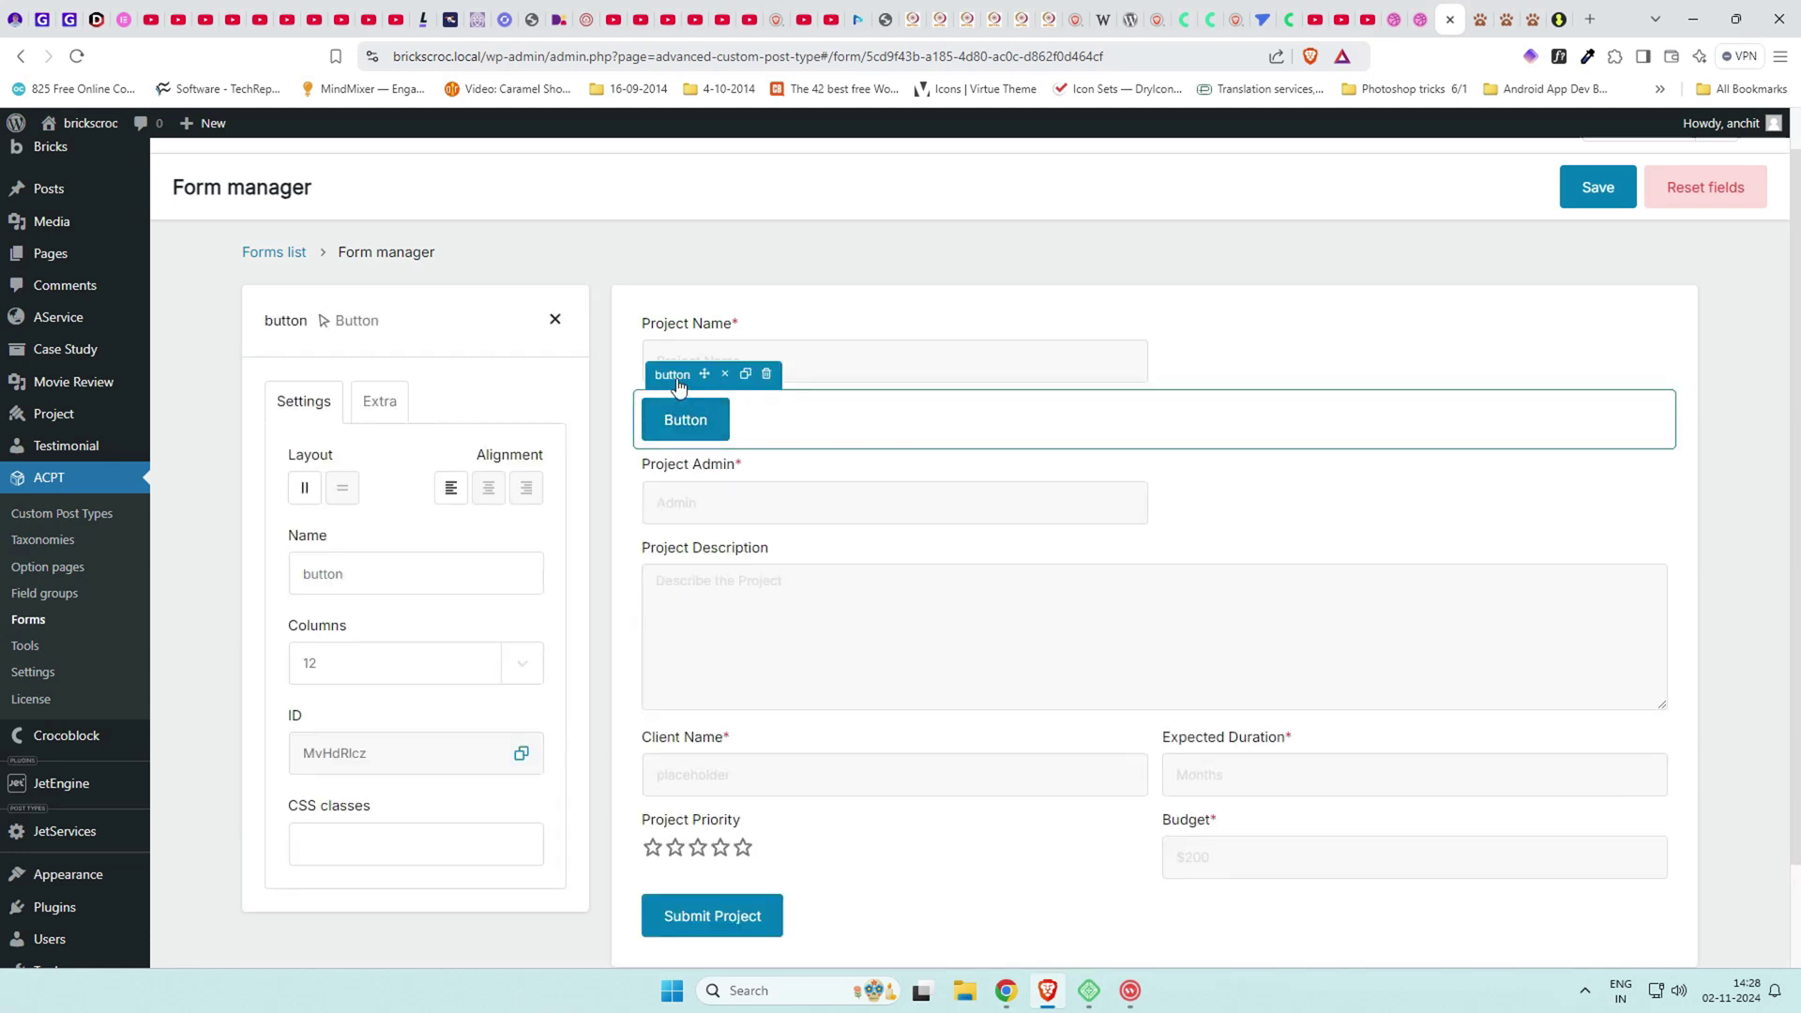
pyautogui.moveTo(291, 362); pyautogui.dragTo(692, 744)
pyautogui.click(743, 678)
pyautogui.click(380, 308)
pyautogui.click(303, 308)
pyautogui.click(394, 569)
pyautogui.click(374, 605)
pyautogui.click(369, 574)
pyautogui.click(368, 604)
pyautogui.click(685, 740)
pyautogui.click(385, 569)
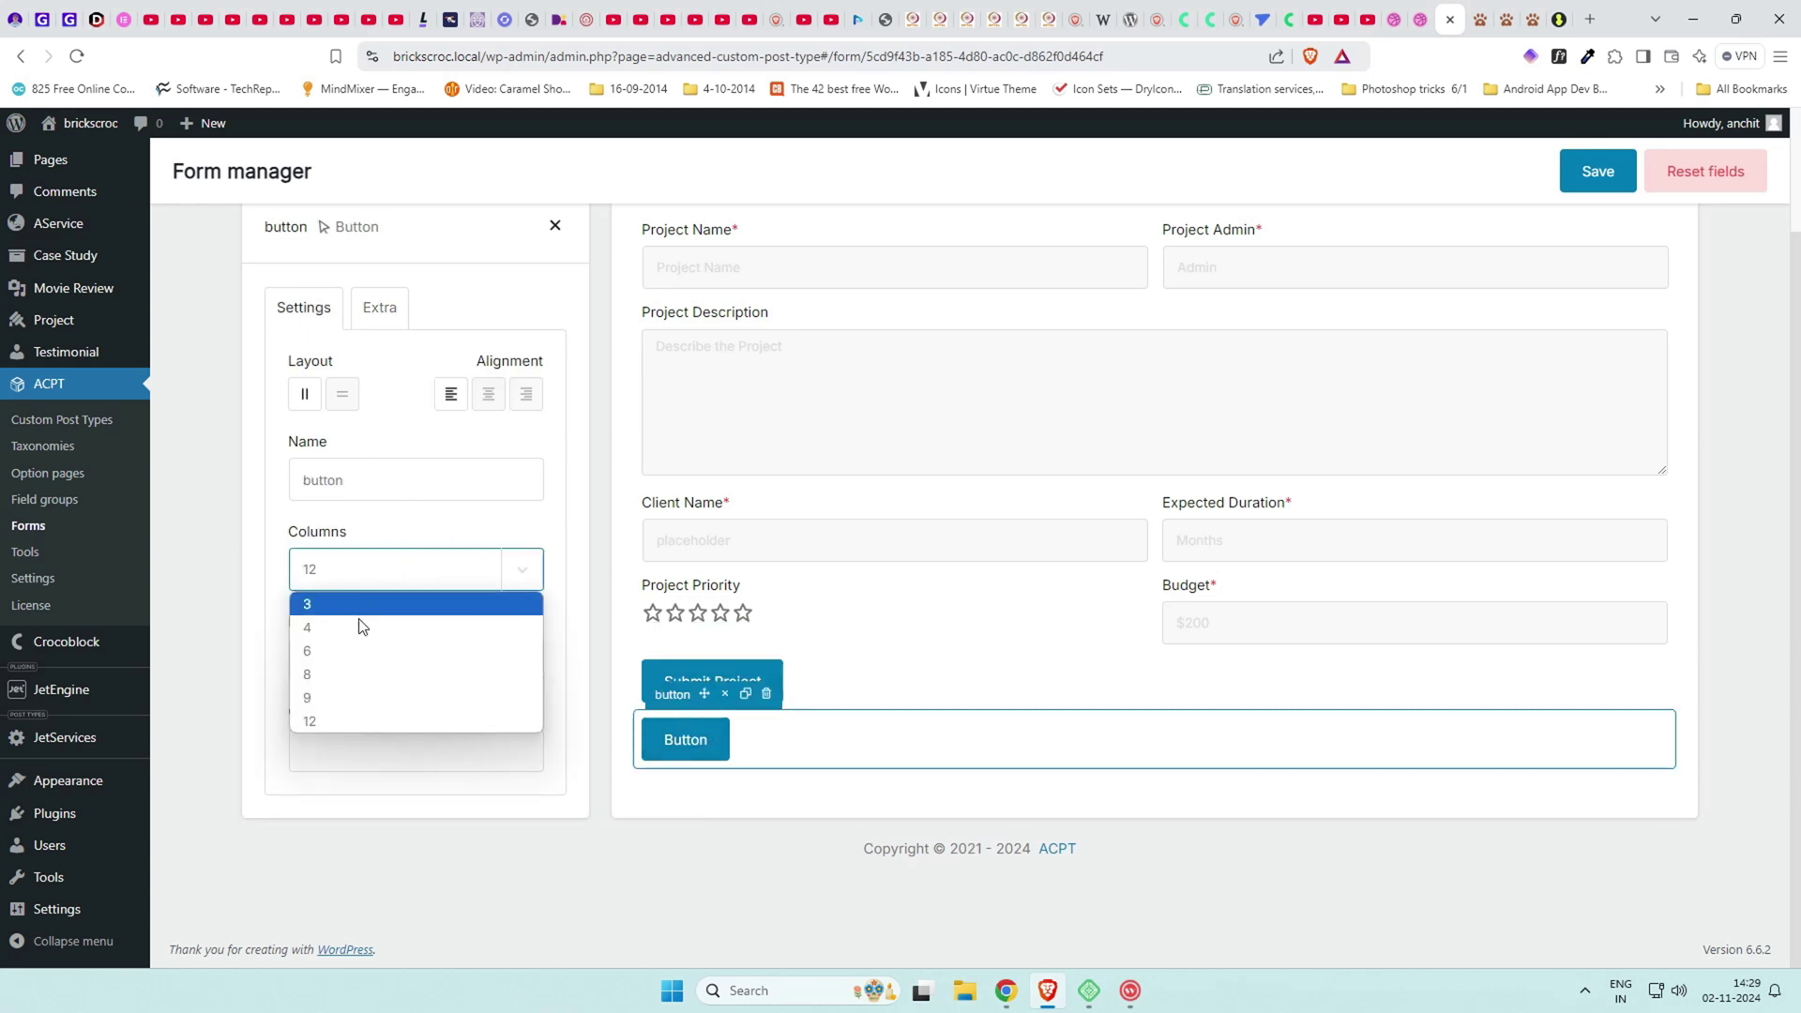
pyautogui.click(359, 605)
# Name the new button reset-button and set its Extra Label to Reset.
pyautogui.doubleClick(386, 479)
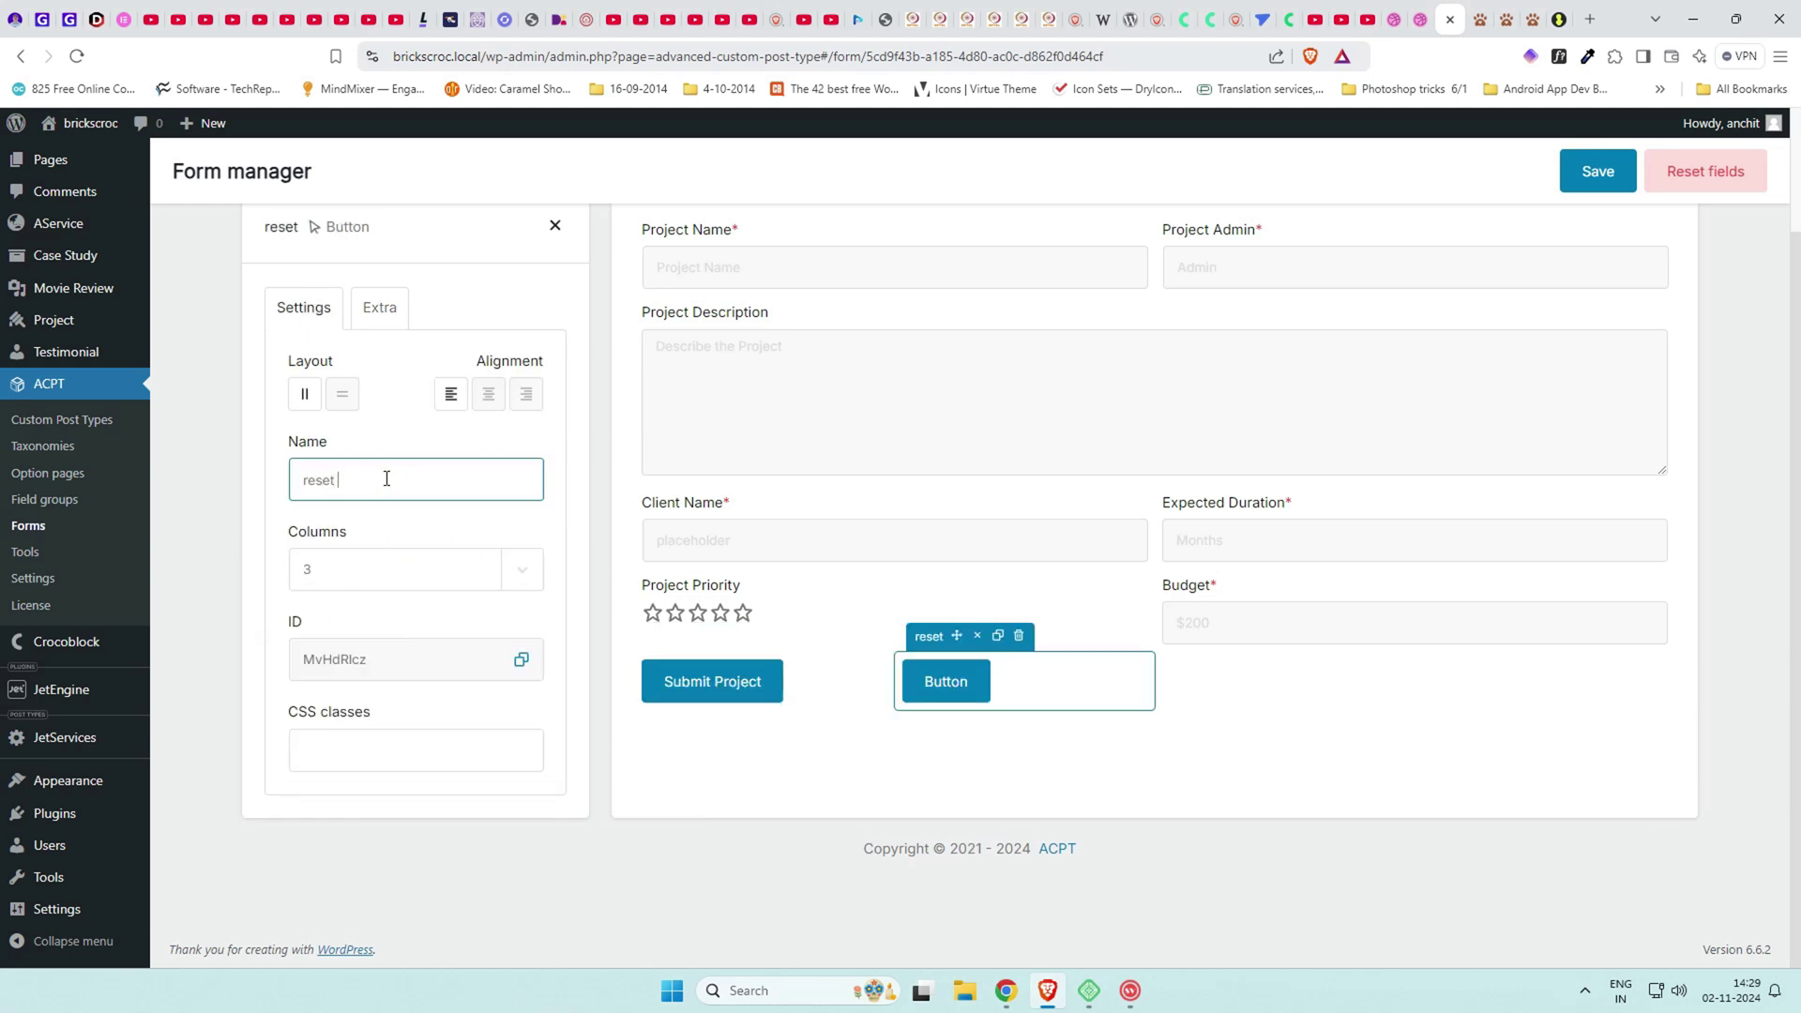
pyautogui.write('-button')
pyautogui.doubleClick(380, 308)
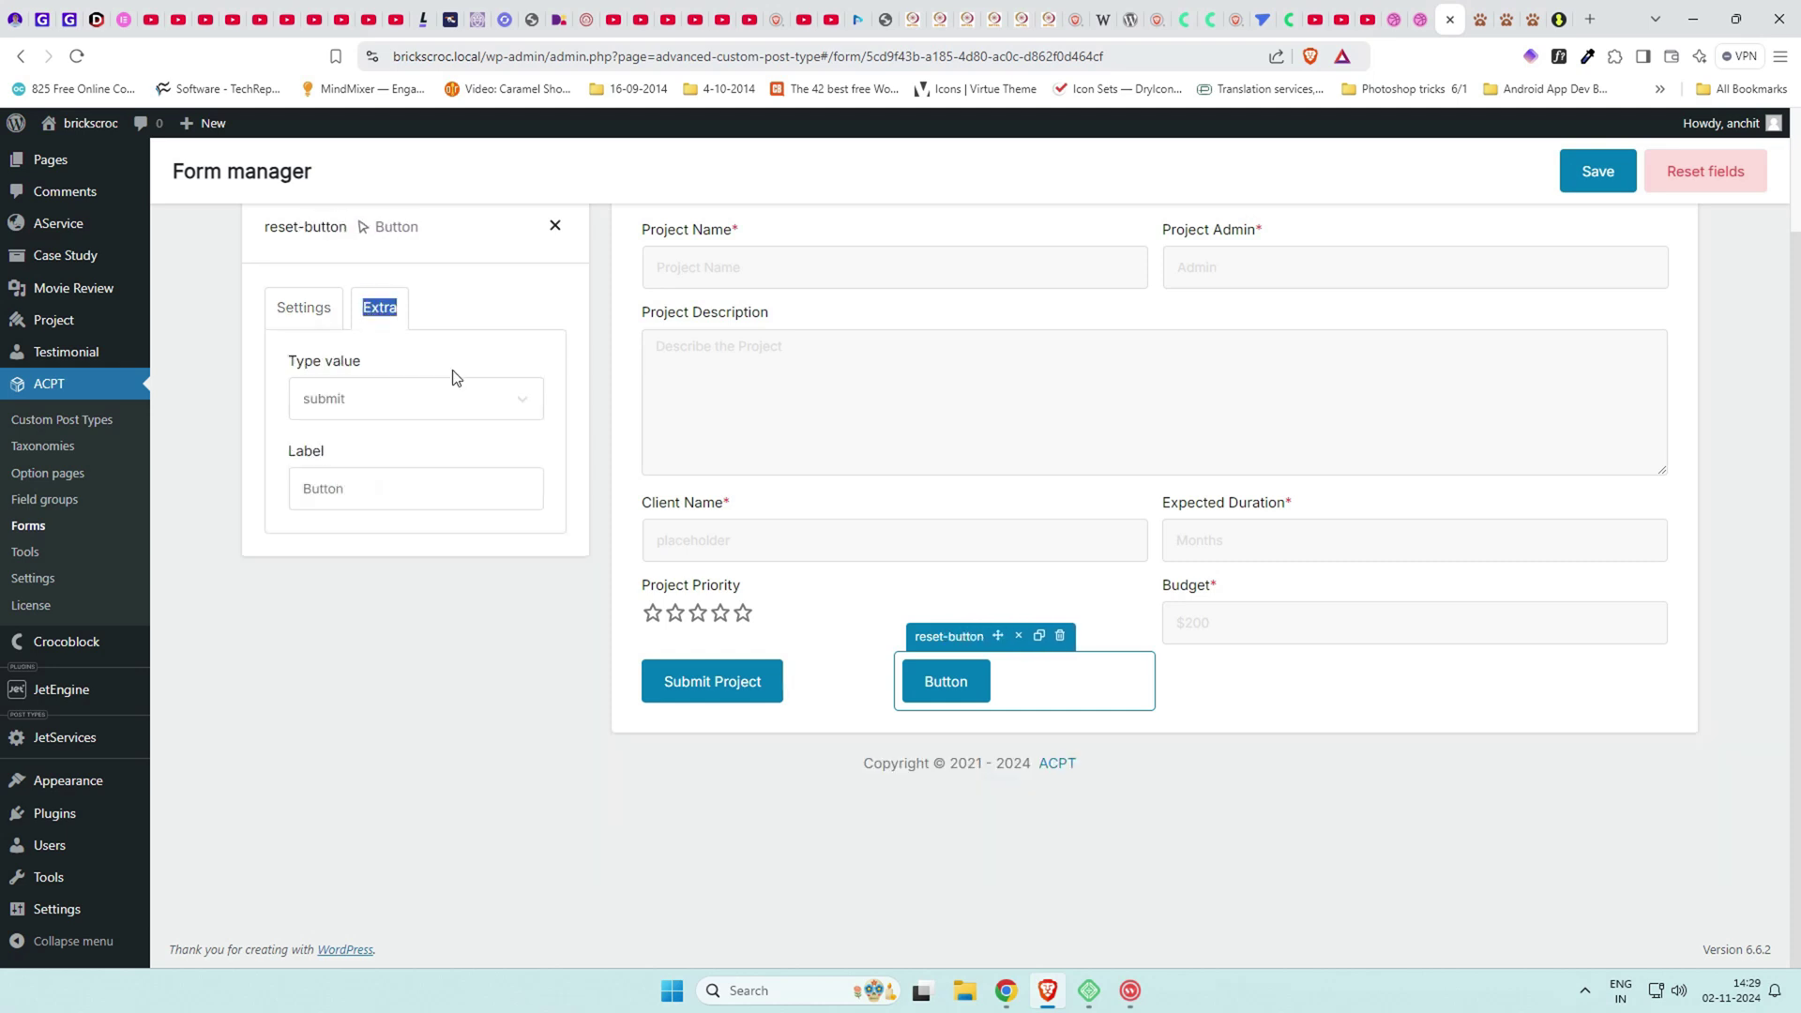
pyautogui.doubleClick(375, 496)
pyautogui.write('Re')
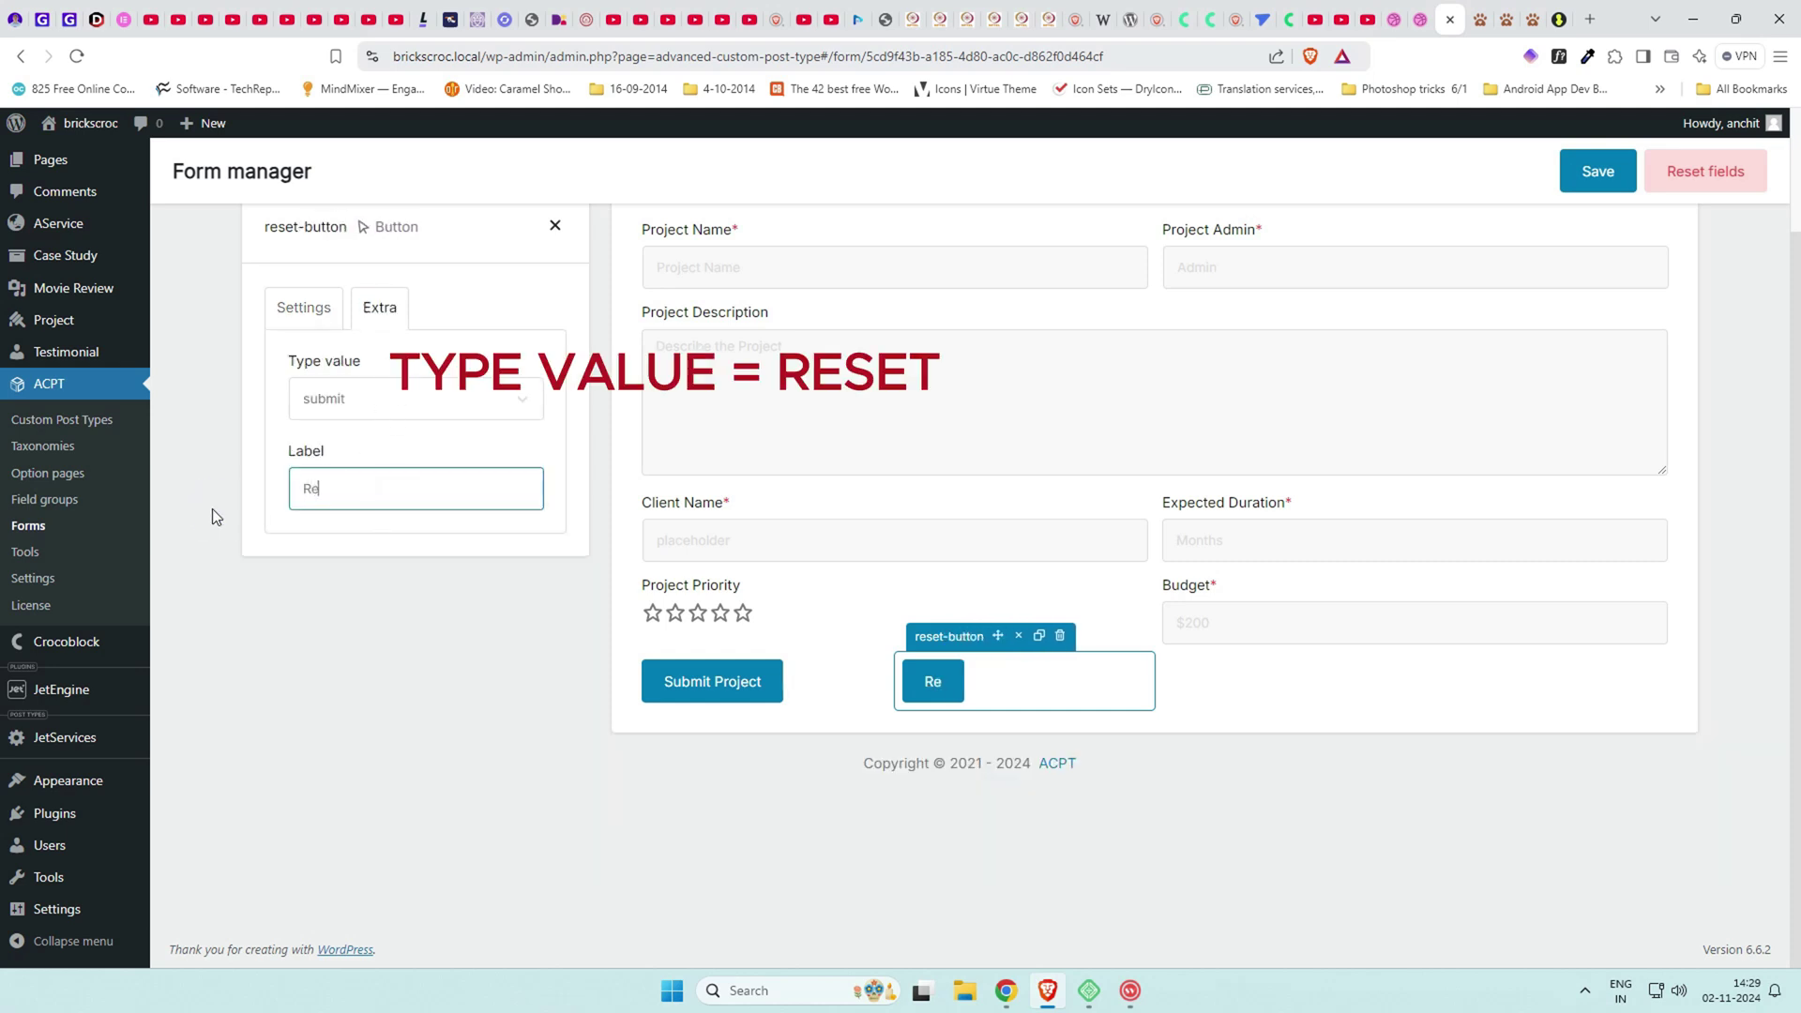
pyautogui.write('set')
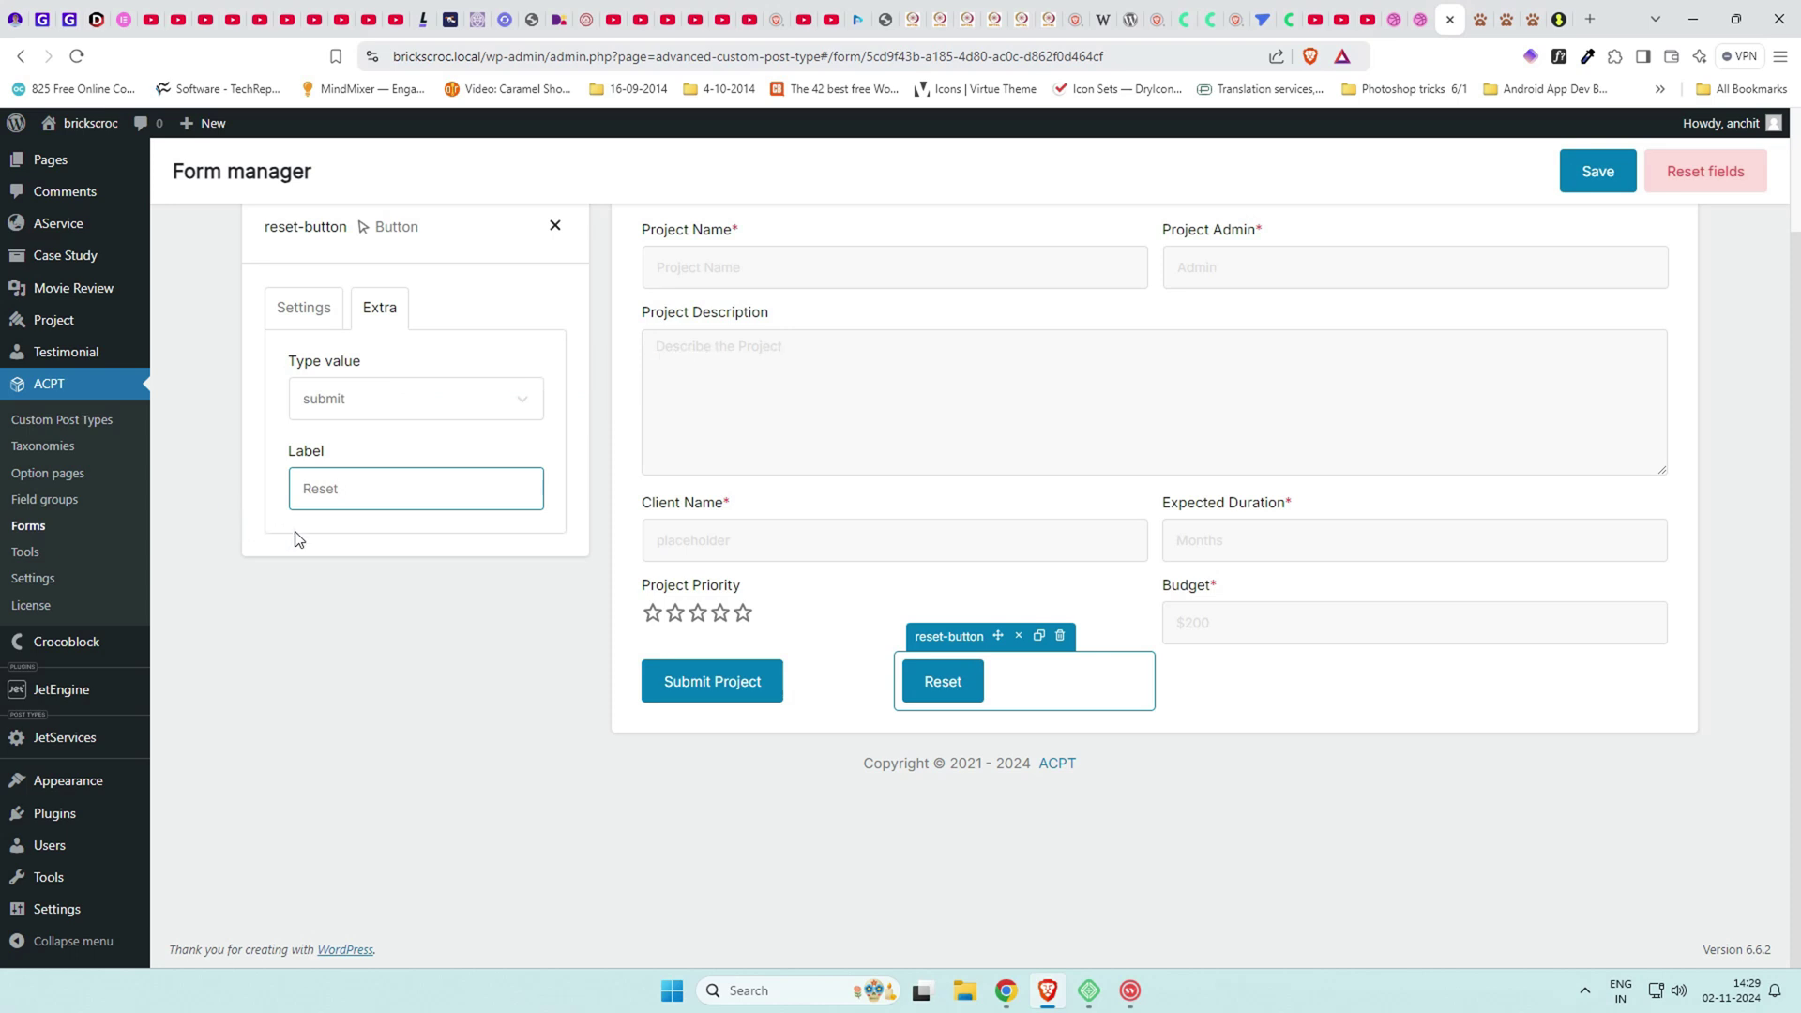
pyautogui.click(302, 308)
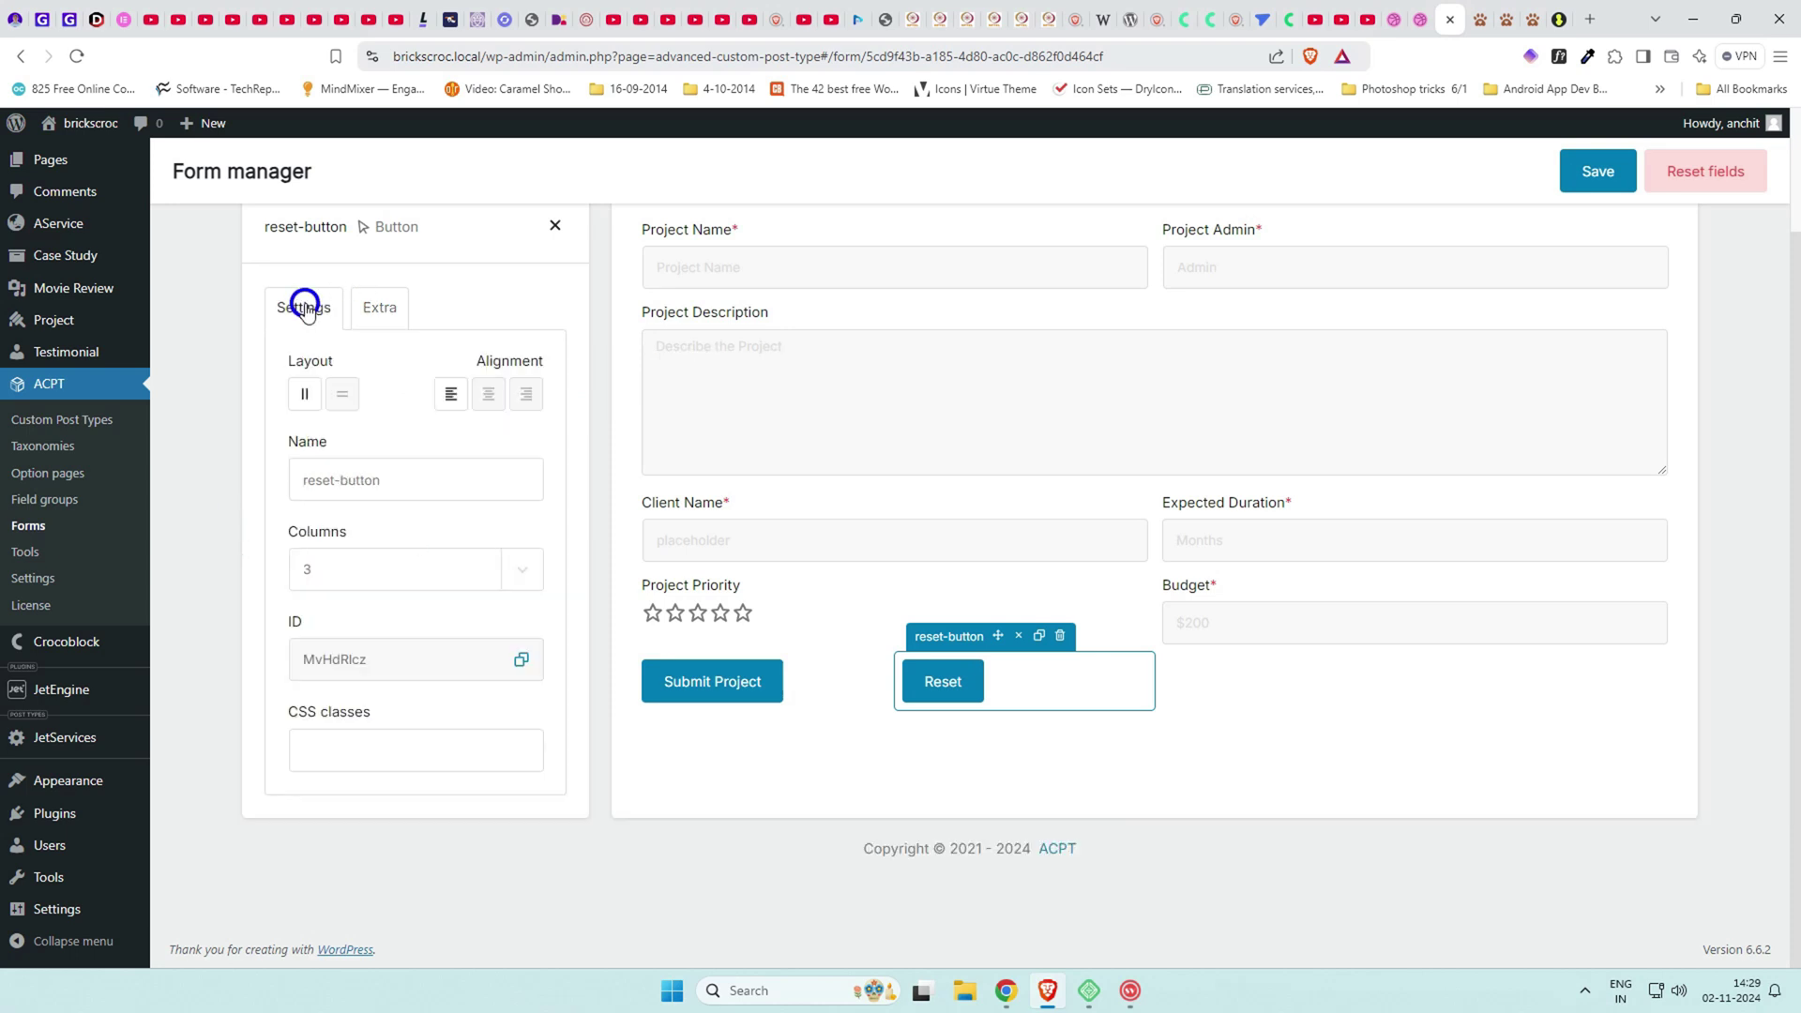
# Save the ACPT form with both buttons and switch to the Submit Project page.
pyautogui.scroll(2, 1448, 559)
pyautogui.click(1599, 238)
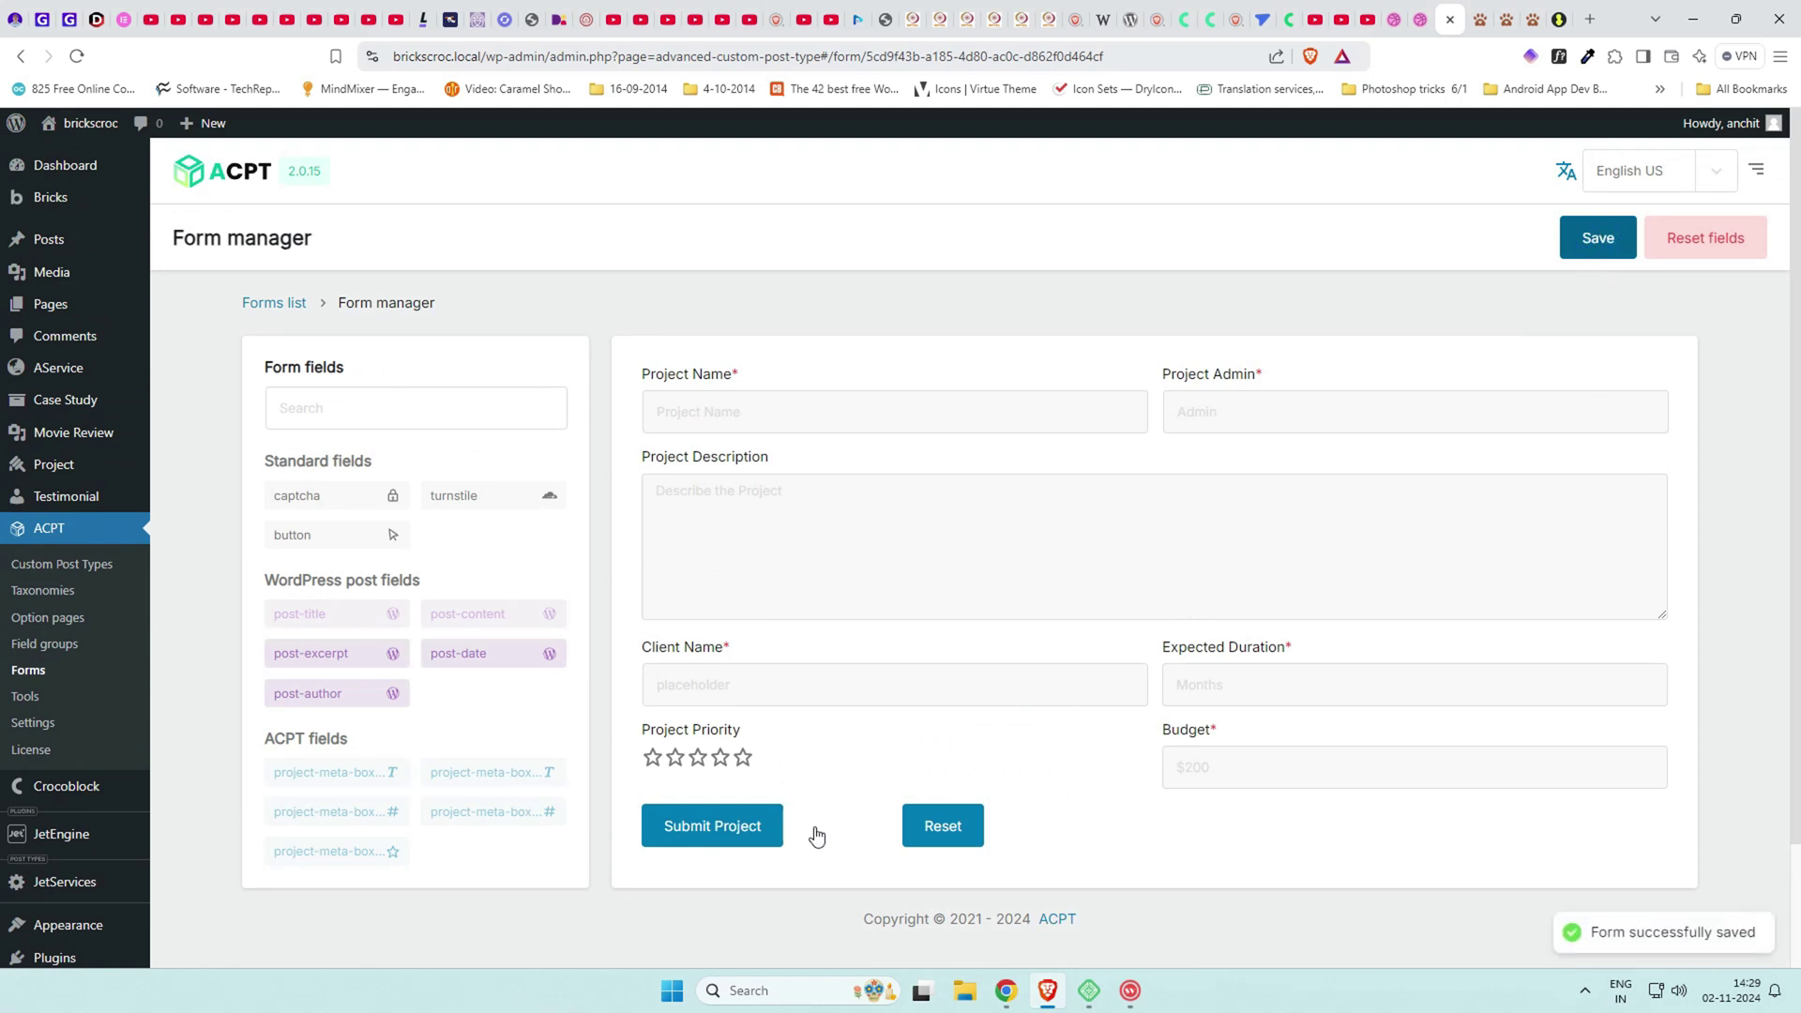
pyautogui.click(1509, 13)
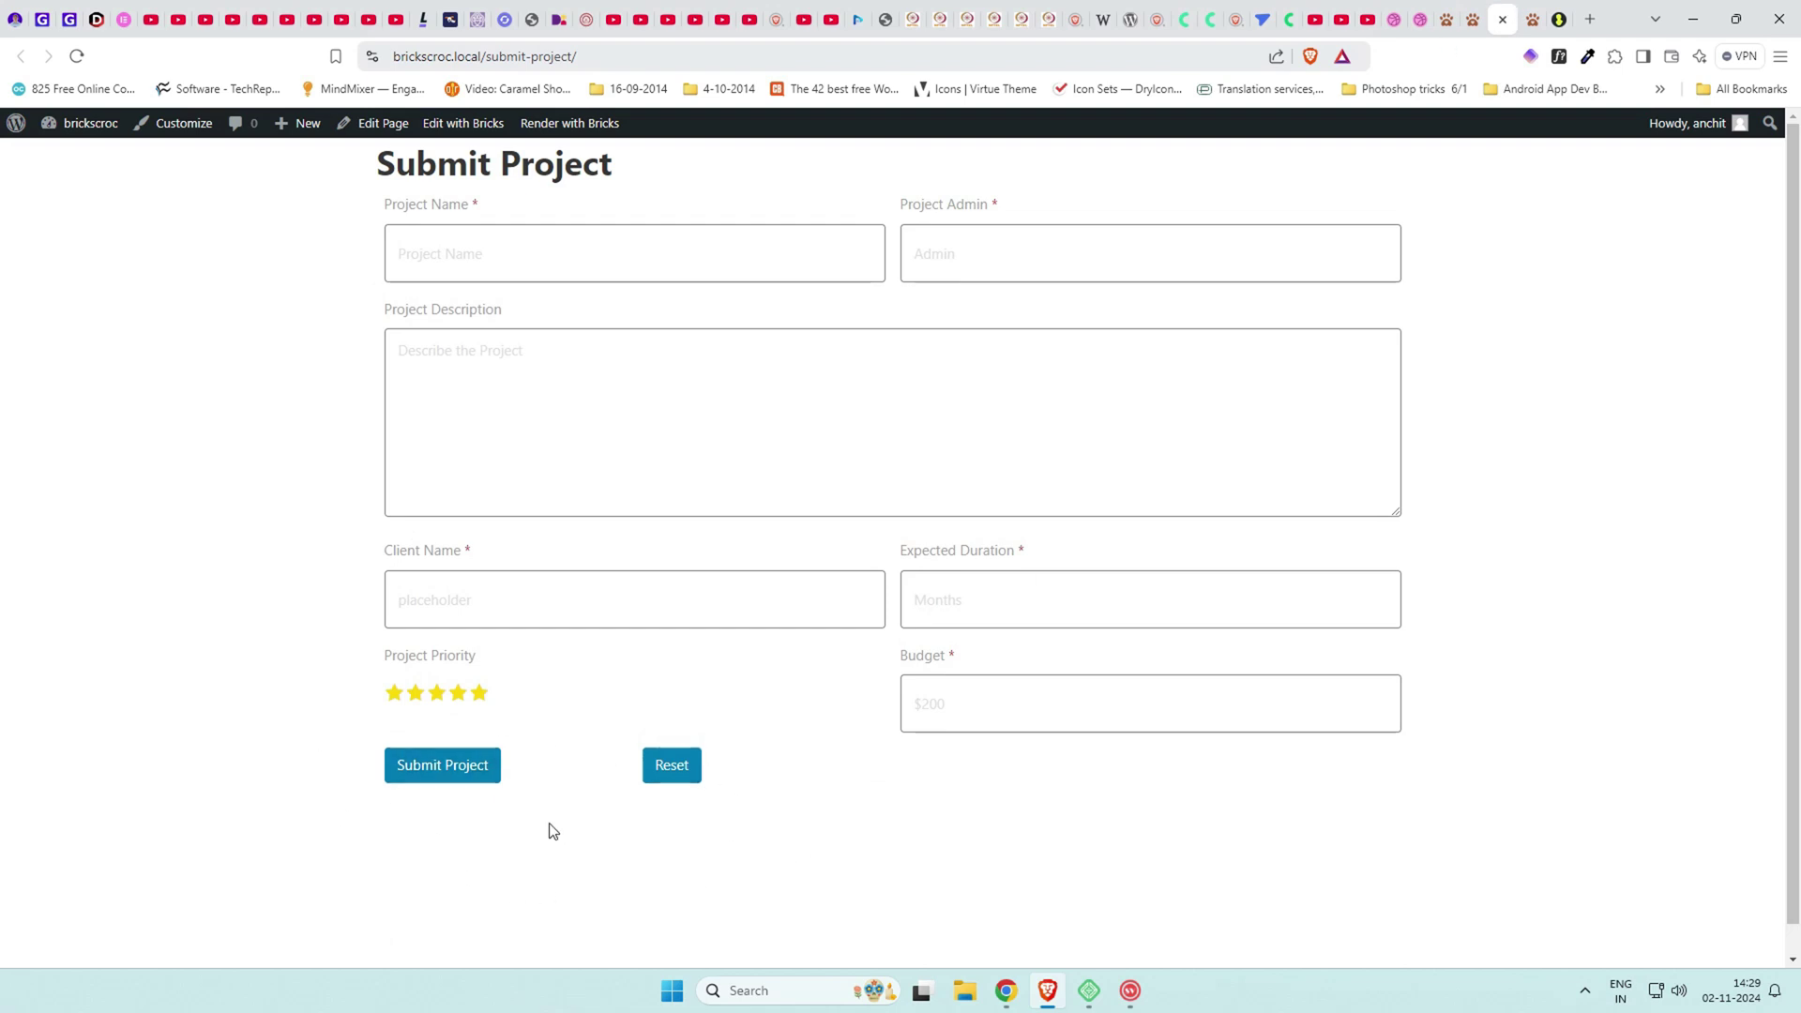
# Enter the project name and project admin, and fill the description with generated Lorem ipsum.
pyautogui.click(495, 263)
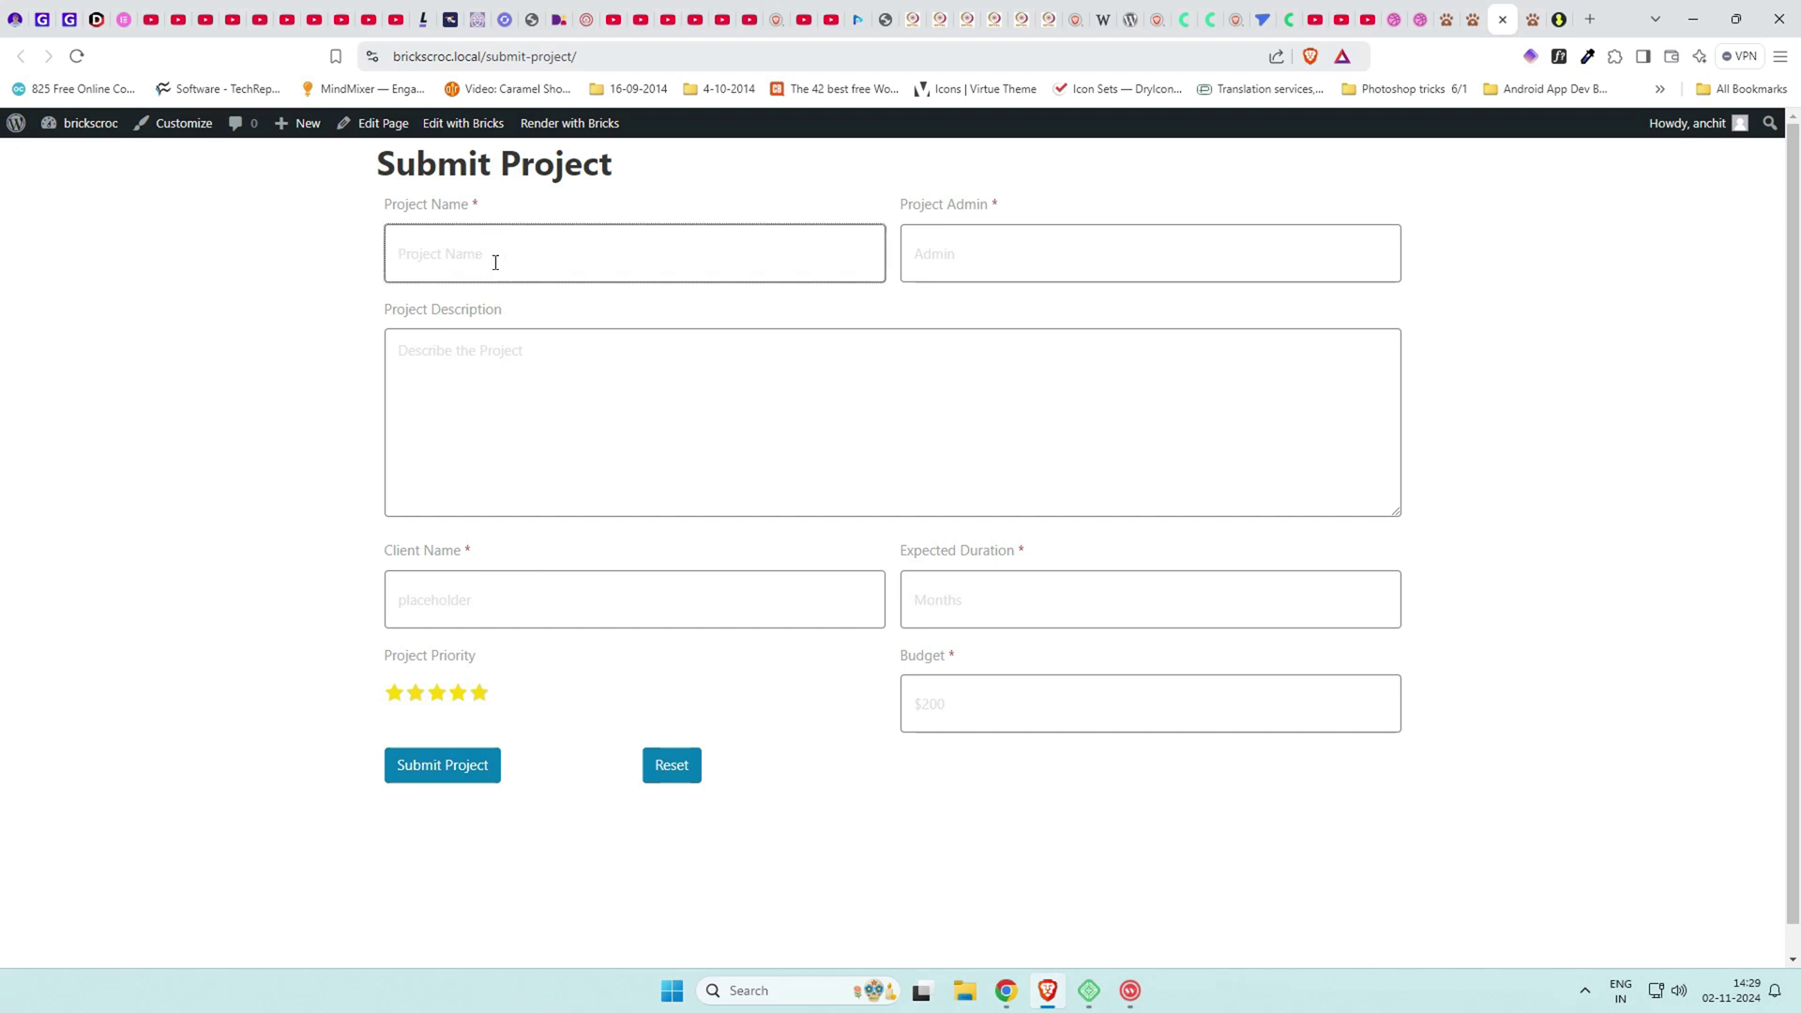
pyautogui.write('Project #2')
pyautogui.press('Tab')
pyautogui.write('Tanmay')
pyautogui.press('Tab')
pyautogui.write('This is a demo proj')
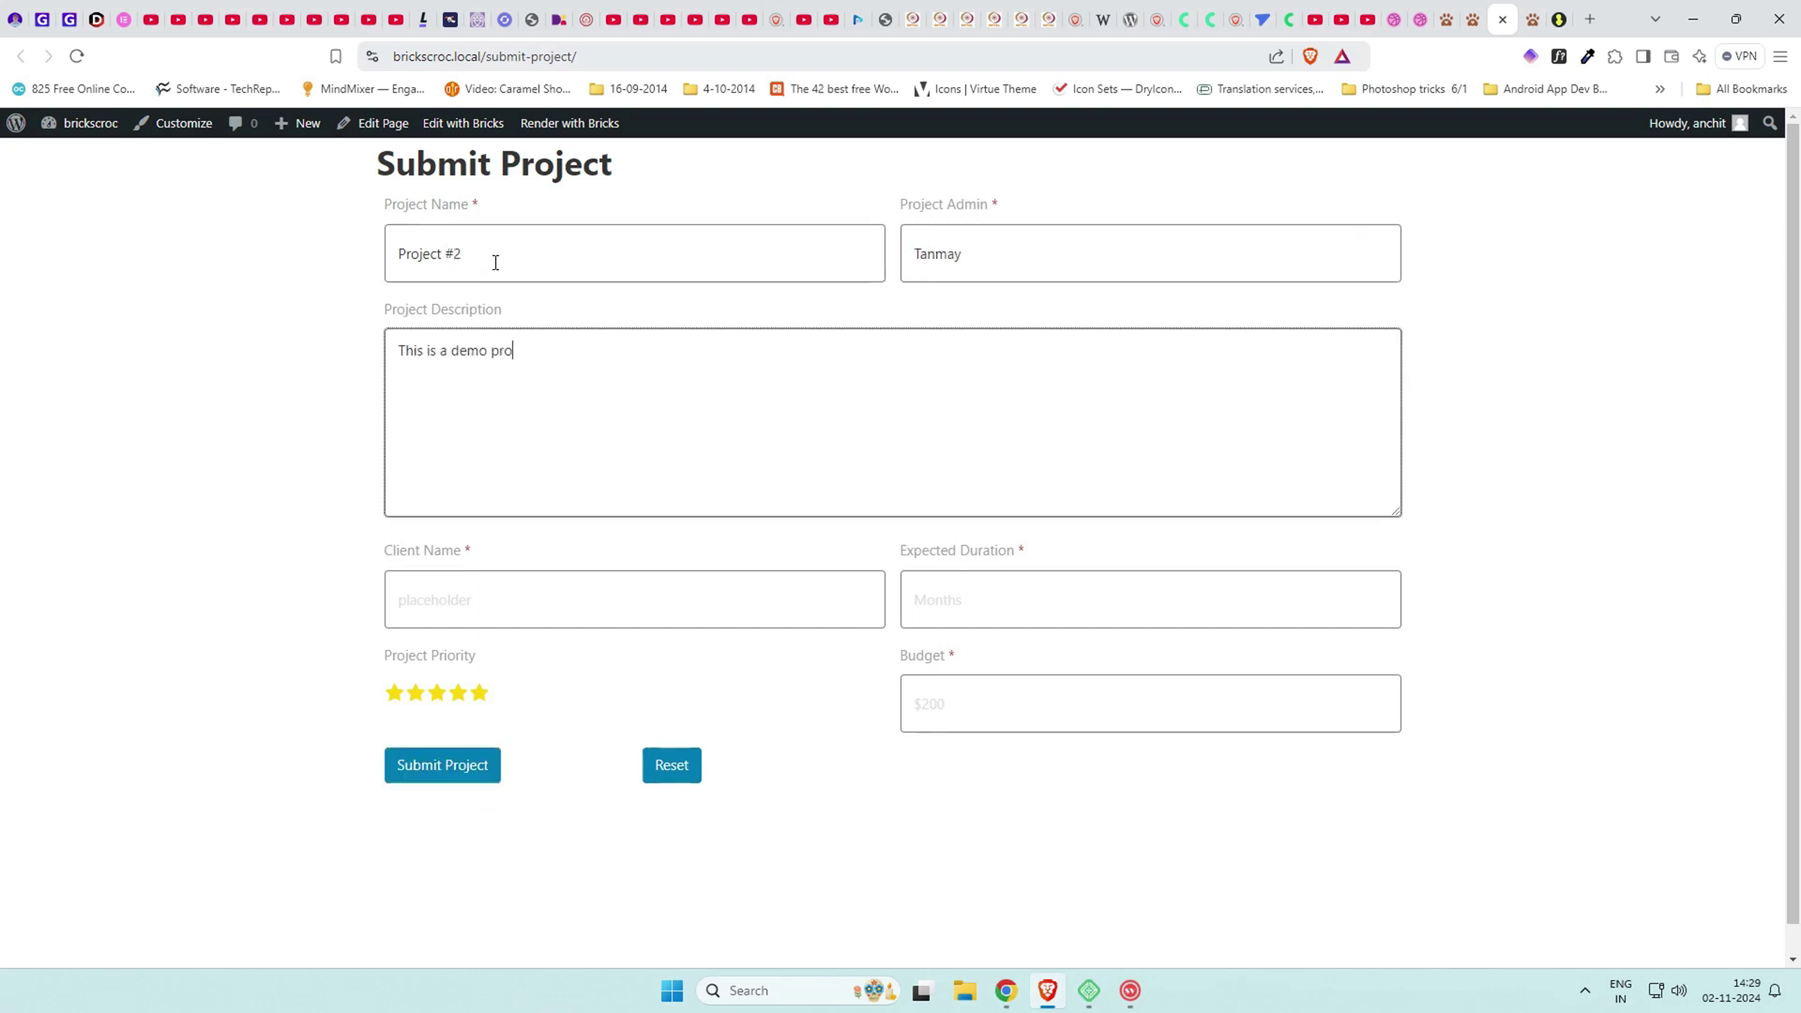
pyautogui.hotkey('ctrl', 'a')
pyautogui.hotkey('ctrl', 'v')
pyautogui.hotkey('ctrl', 'v')
pyautogui.hotkey('ctrl', 'v')
pyautogui.hotkey('ctrl', 'v')
pyautogui.hotkey('ctrl', 'v')
pyautogui.hotkey('ctrl', 'v')
pyautogui.hotkey('ctrl', 'v')
pyautogui.hotkey('ctrl', 'v')
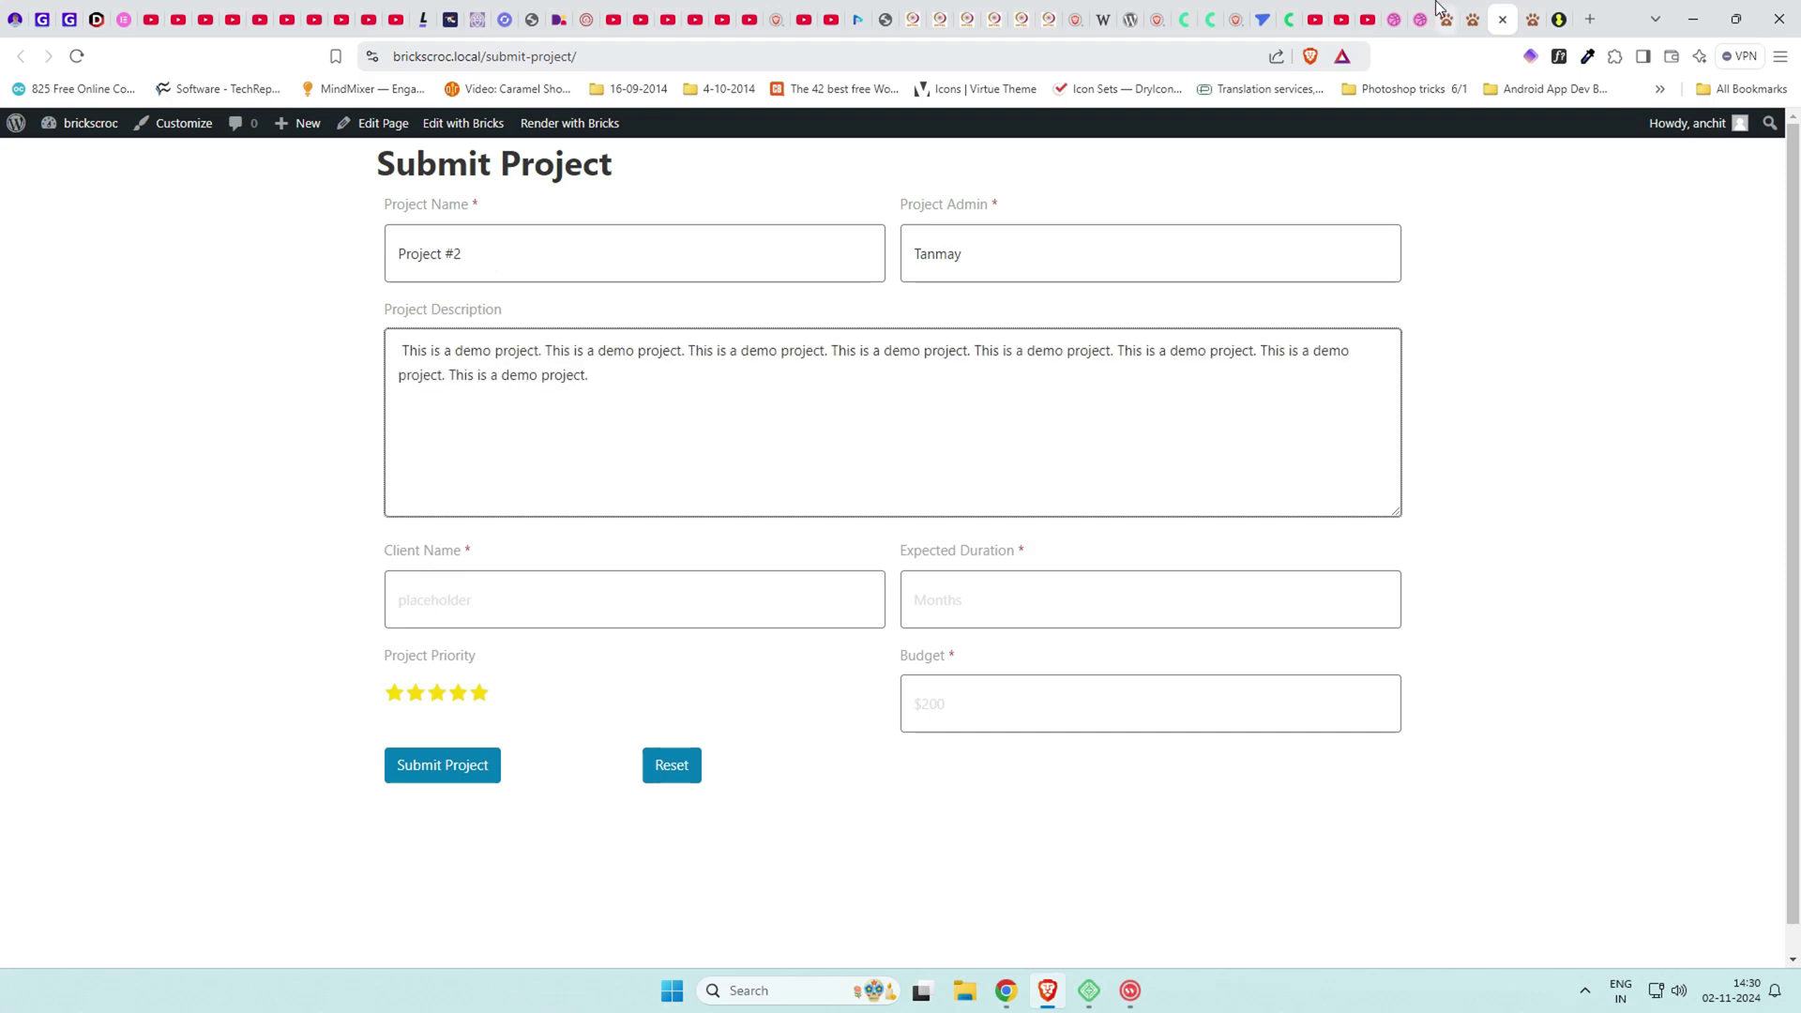
pyautogui.click(1533, 19)
pyautogui.click(1106, 643)
pyautogui.click(1496, 19)
pyautogui.hotkey('ctrl', 'a')
pyautogui.press('BackSpace')
pyautogui.hotkey('ctrl', 'v')
# Enter the client name, duration 2 and budget 1000, choose three stars, and submit Project #2.
pyautogui.click(550, 587)
pyautogui.write('Su')
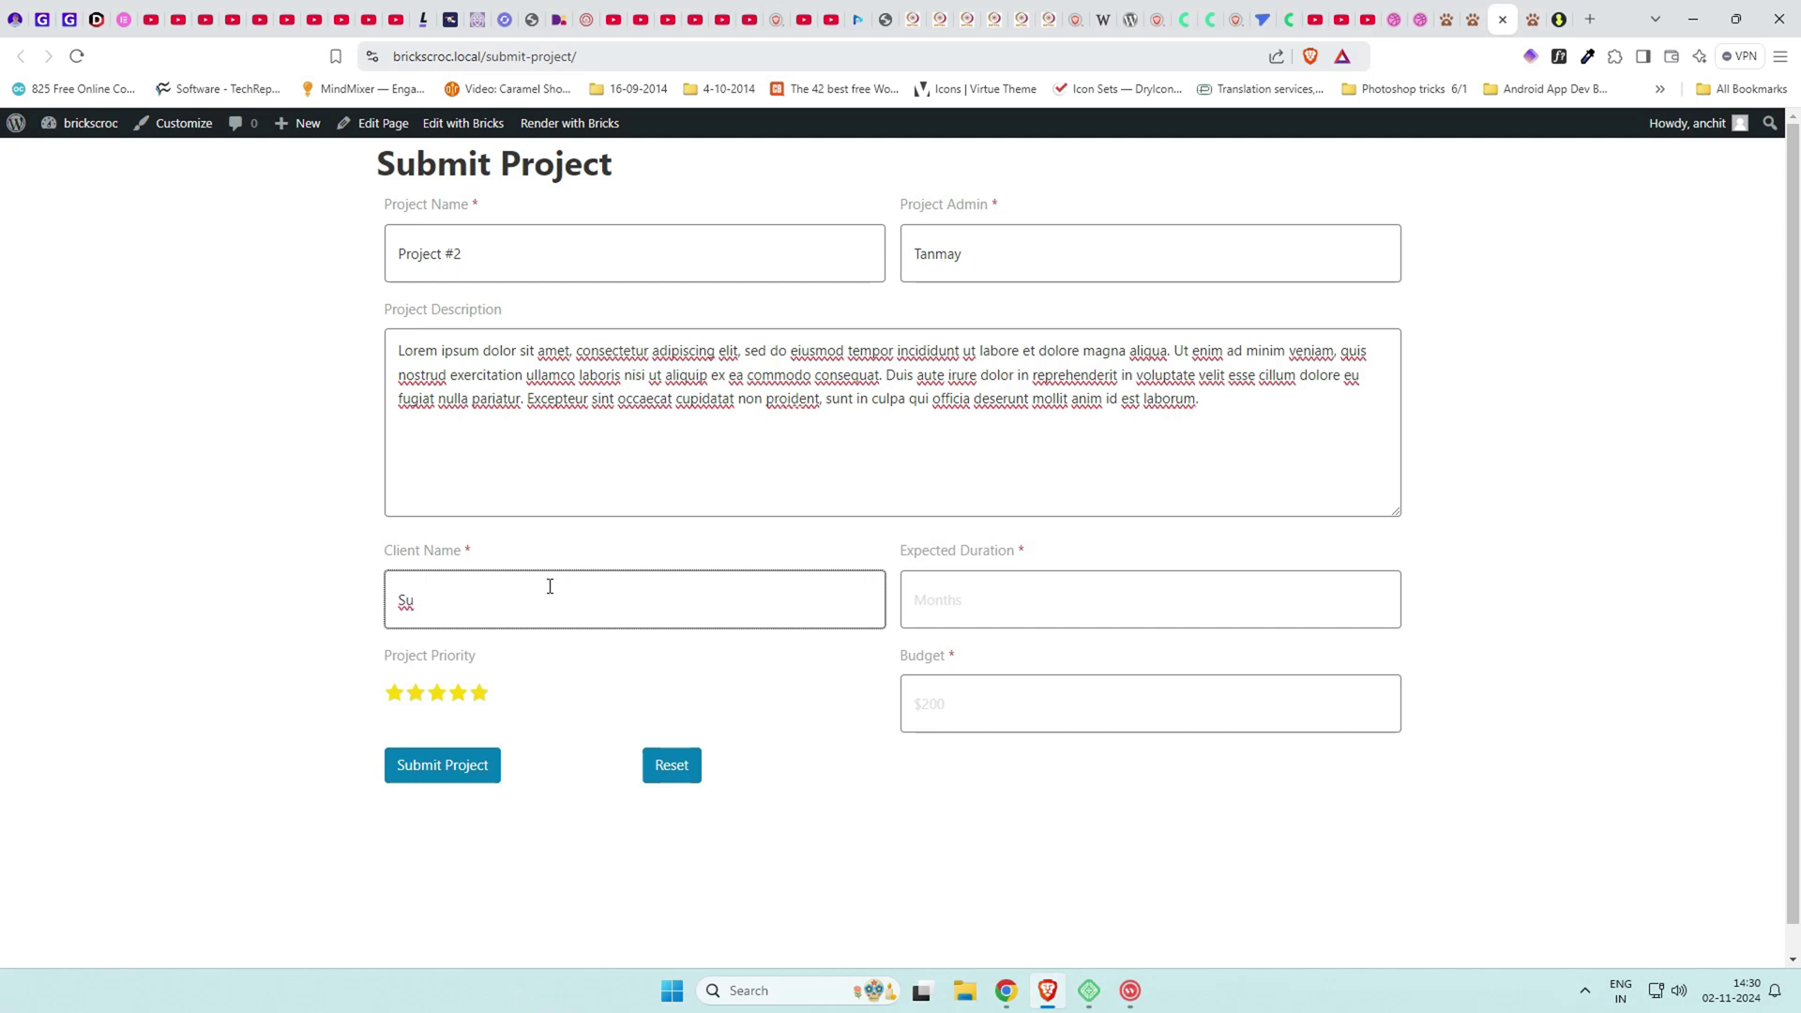
pyautogui.press('Tab')
pyautogui.write('2')
pyautogui.press('Tab')
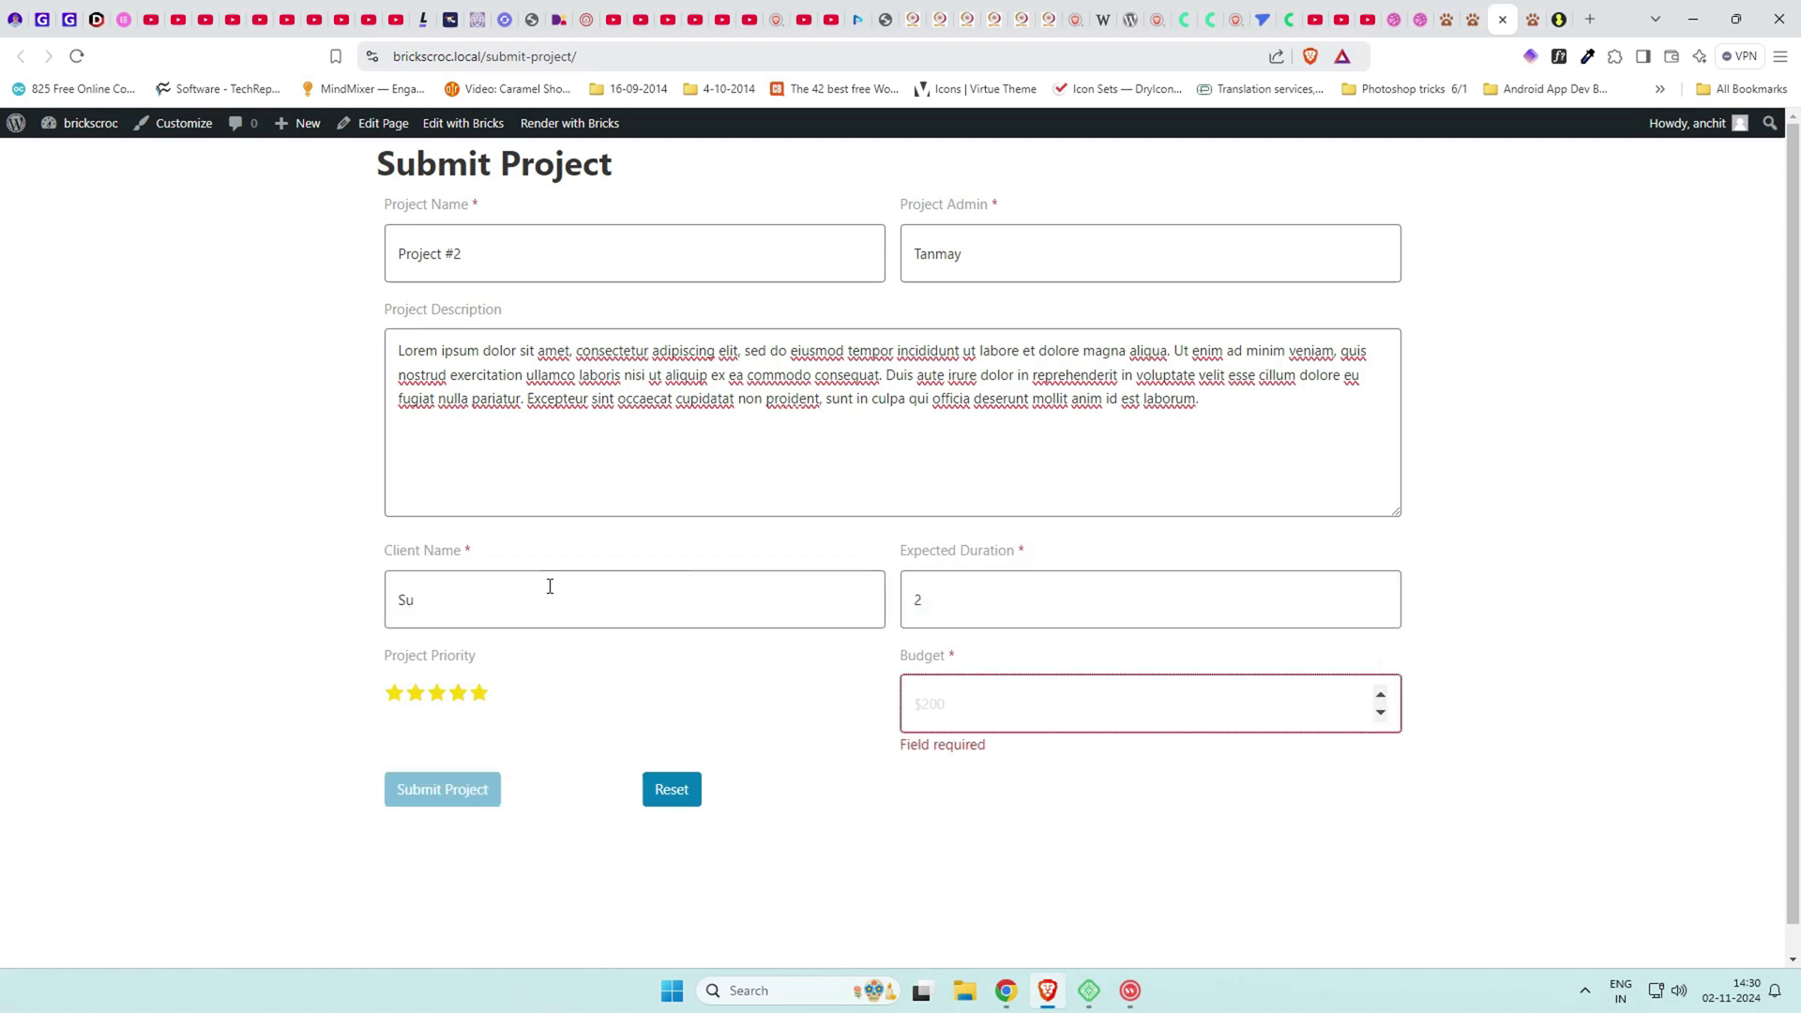
pyautogui.write('1000')
pyautogui.click(438, 693)
pyautogui.click(446, 786)
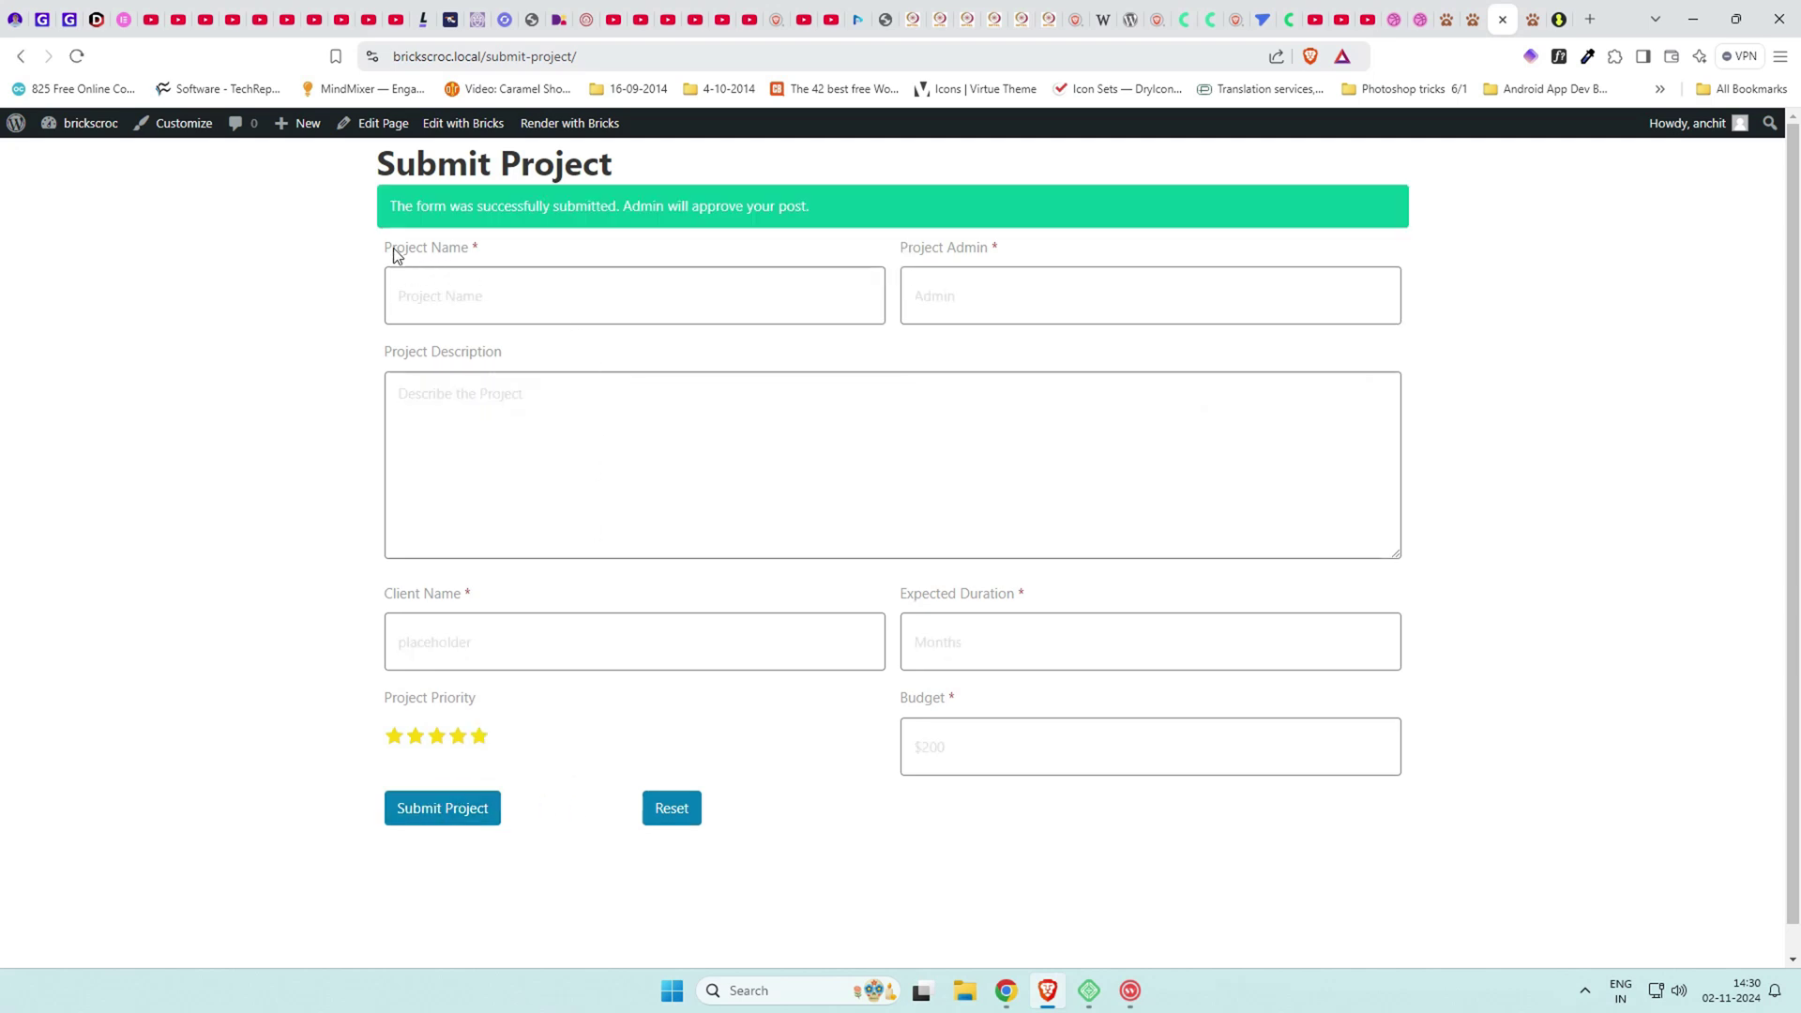
# Quick-edit Project #2 in the Projects list and set its status to Published.
pyautogui.moveTo(824, 204); pyautogui.dragTo(385, 205)
pyautogui.click(390, 197)
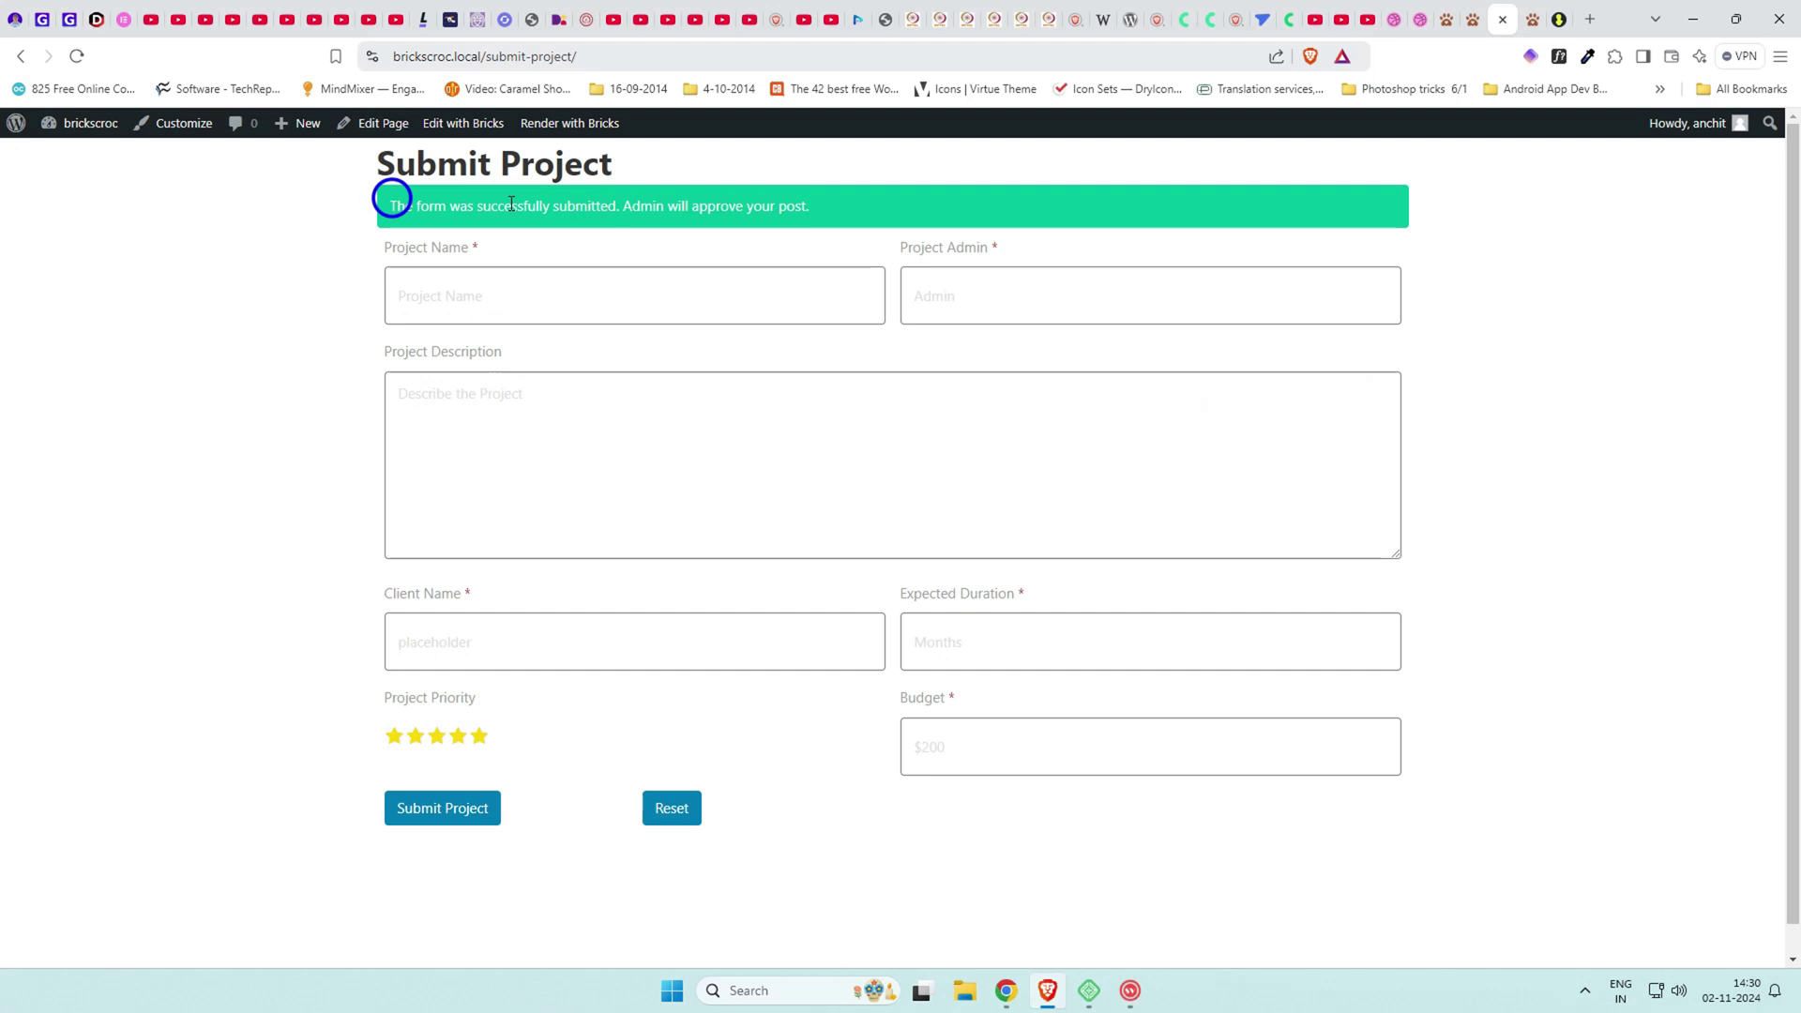
pyautogui.click(1447, 18)
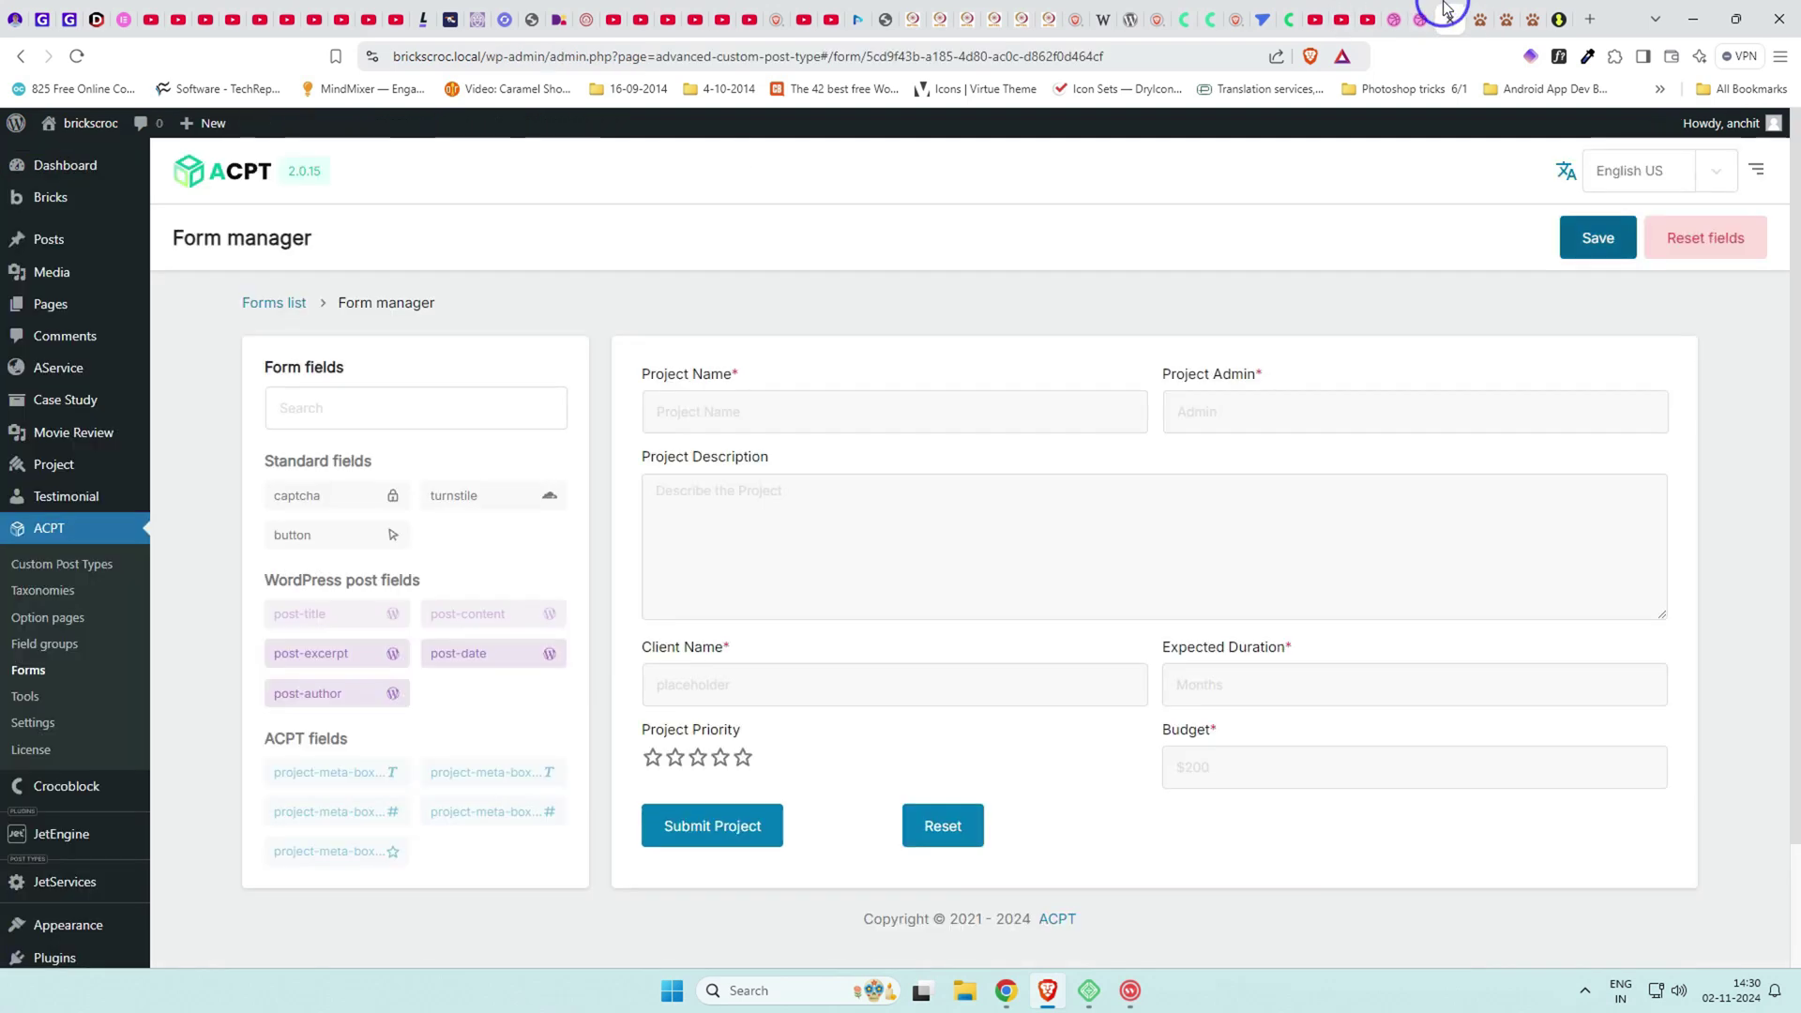
pyautogui.click(71, 469)
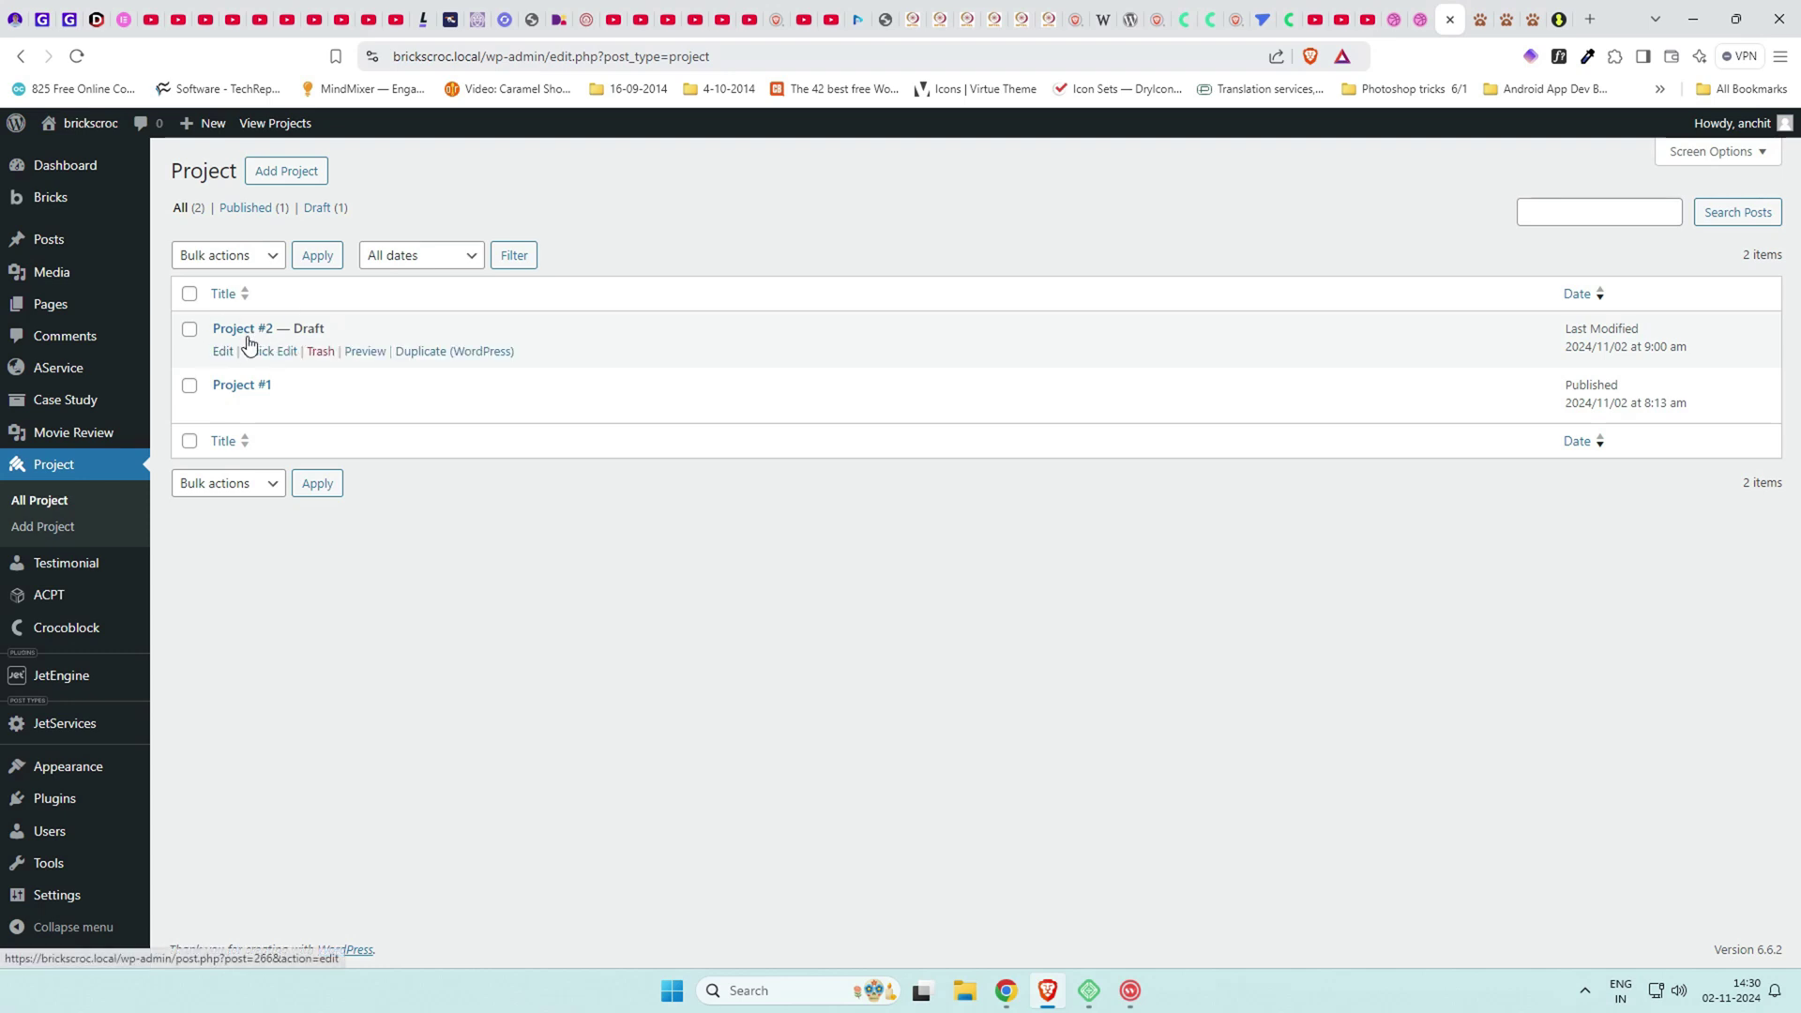
pyautogui.click(270, 351)
pyautogui.click(1166, 356)
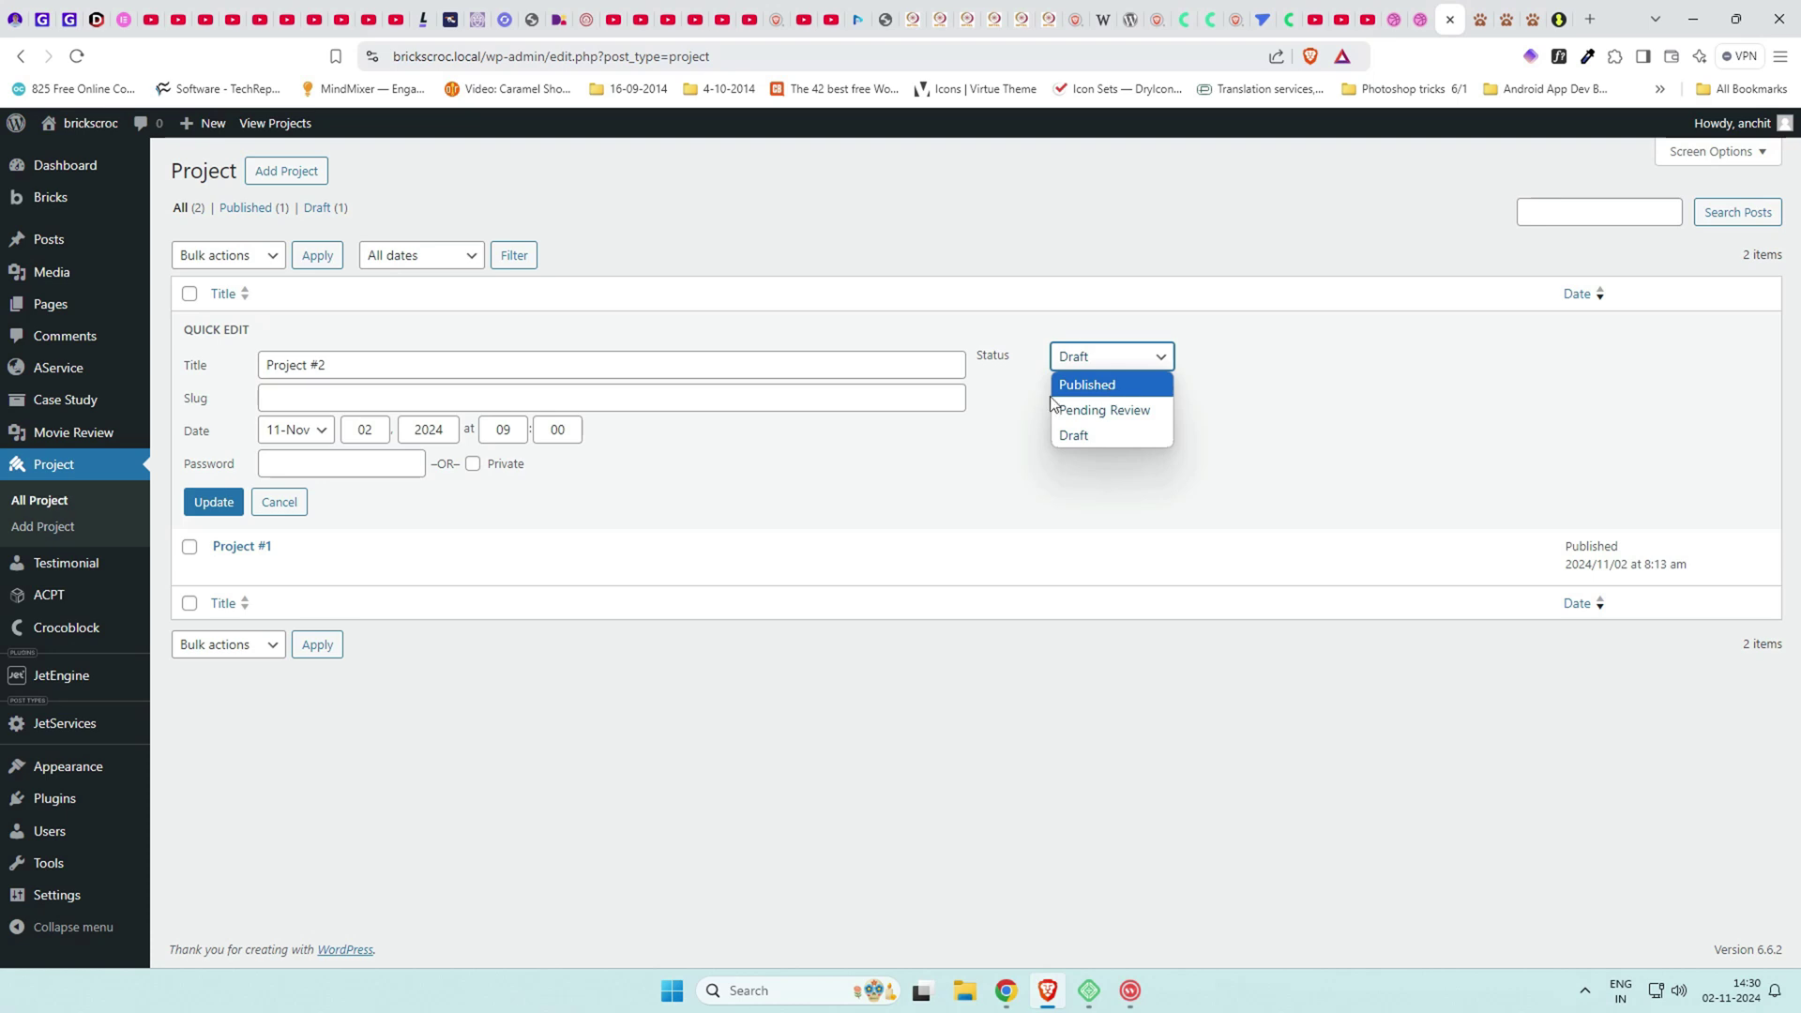
pyautogui.click(1090, 393)
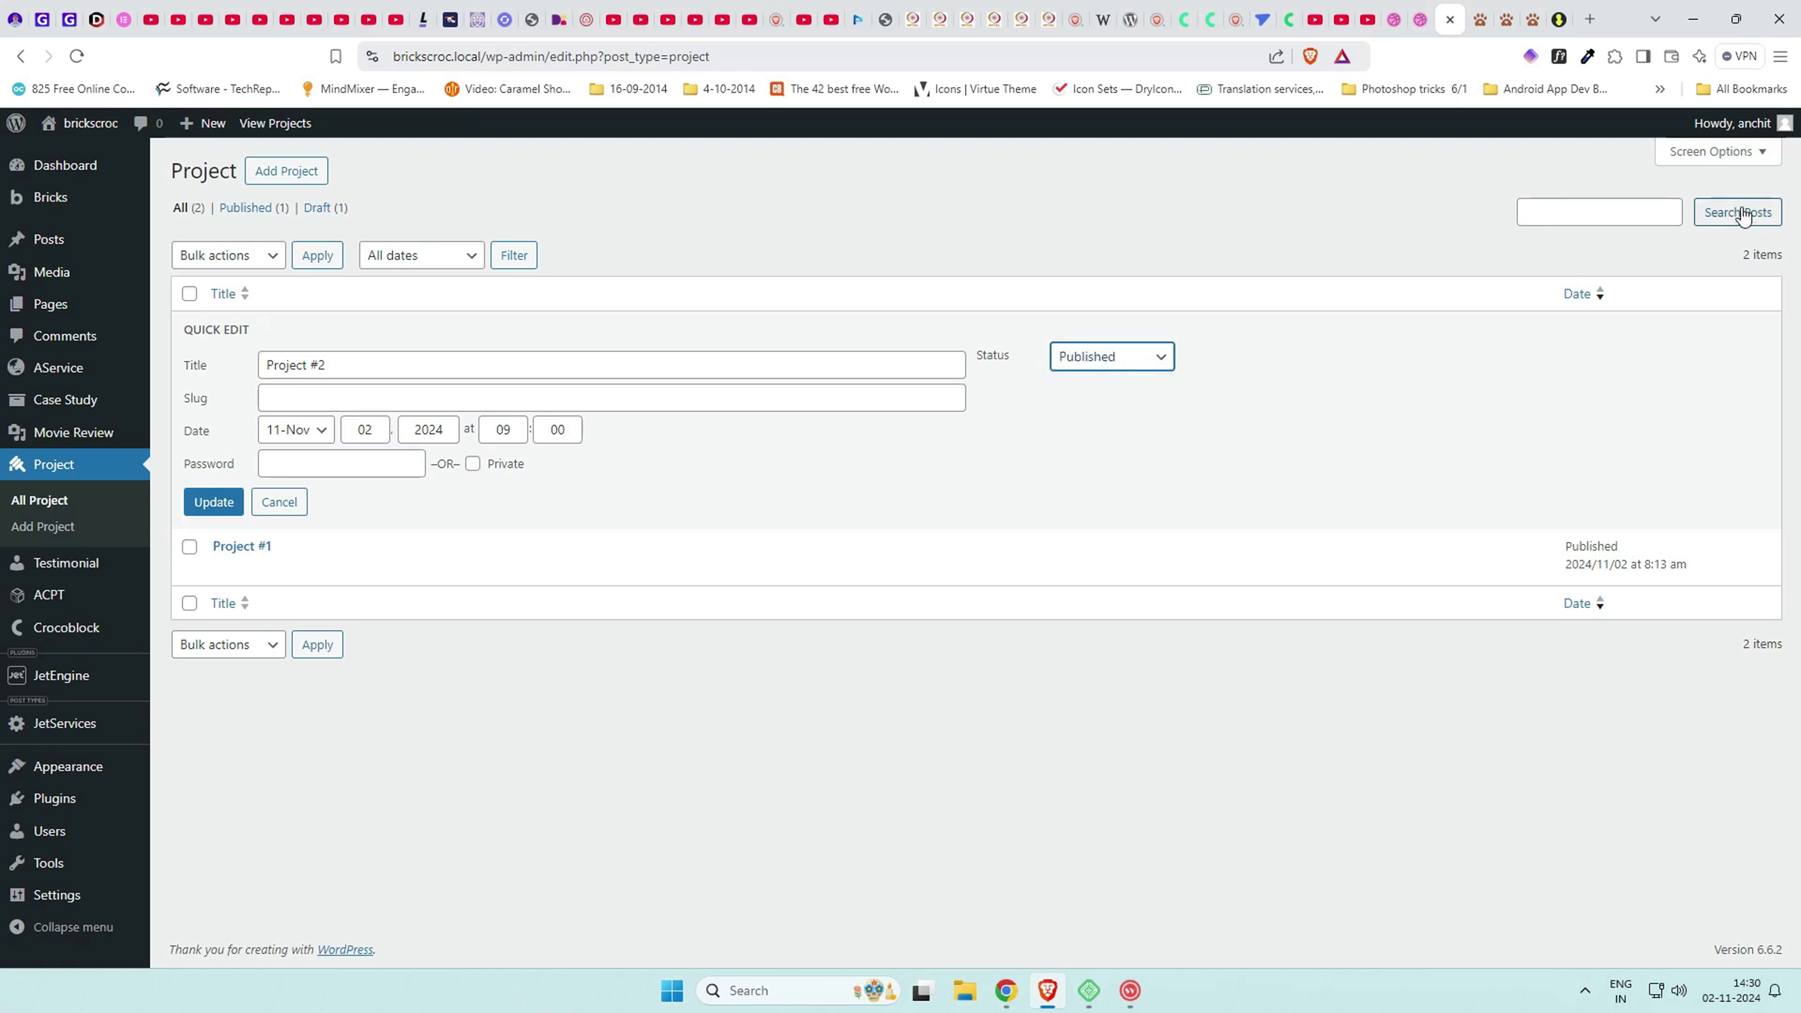
pyautogui.click(226, 502)
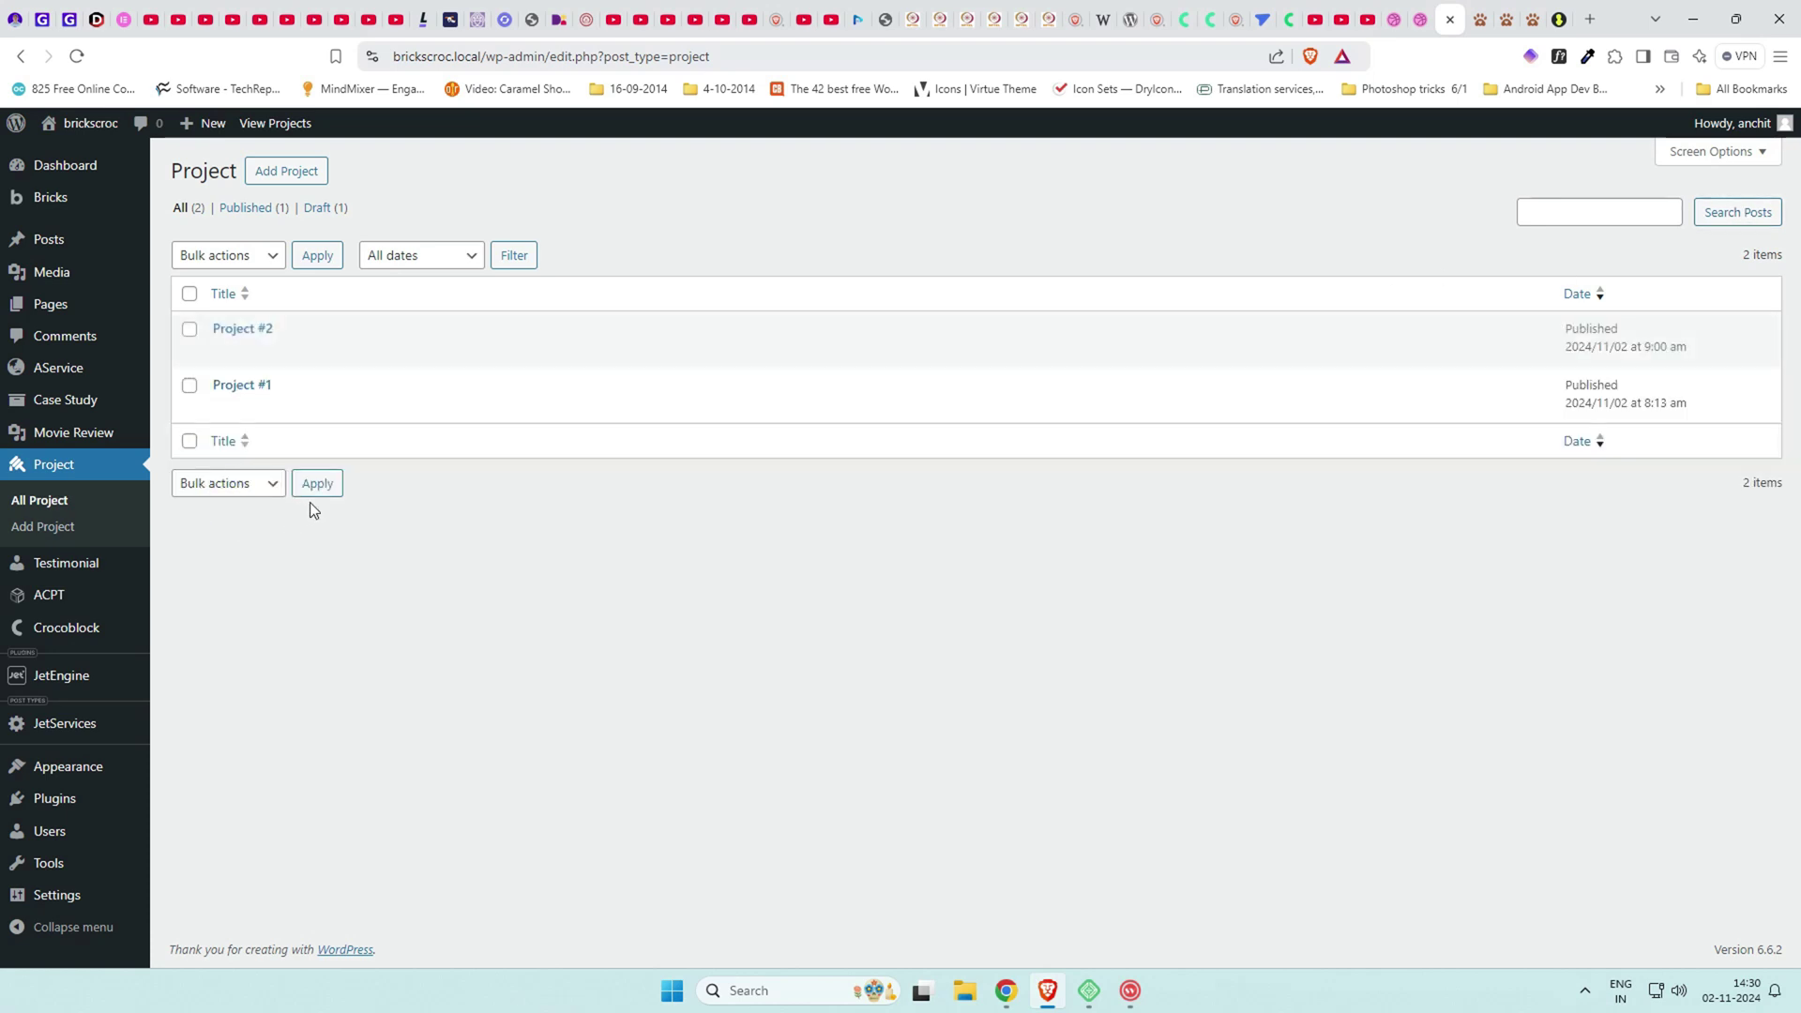
# Open Project #2 in the editor to review its project details, then return to the list.
pyautogui.click(224, 350)
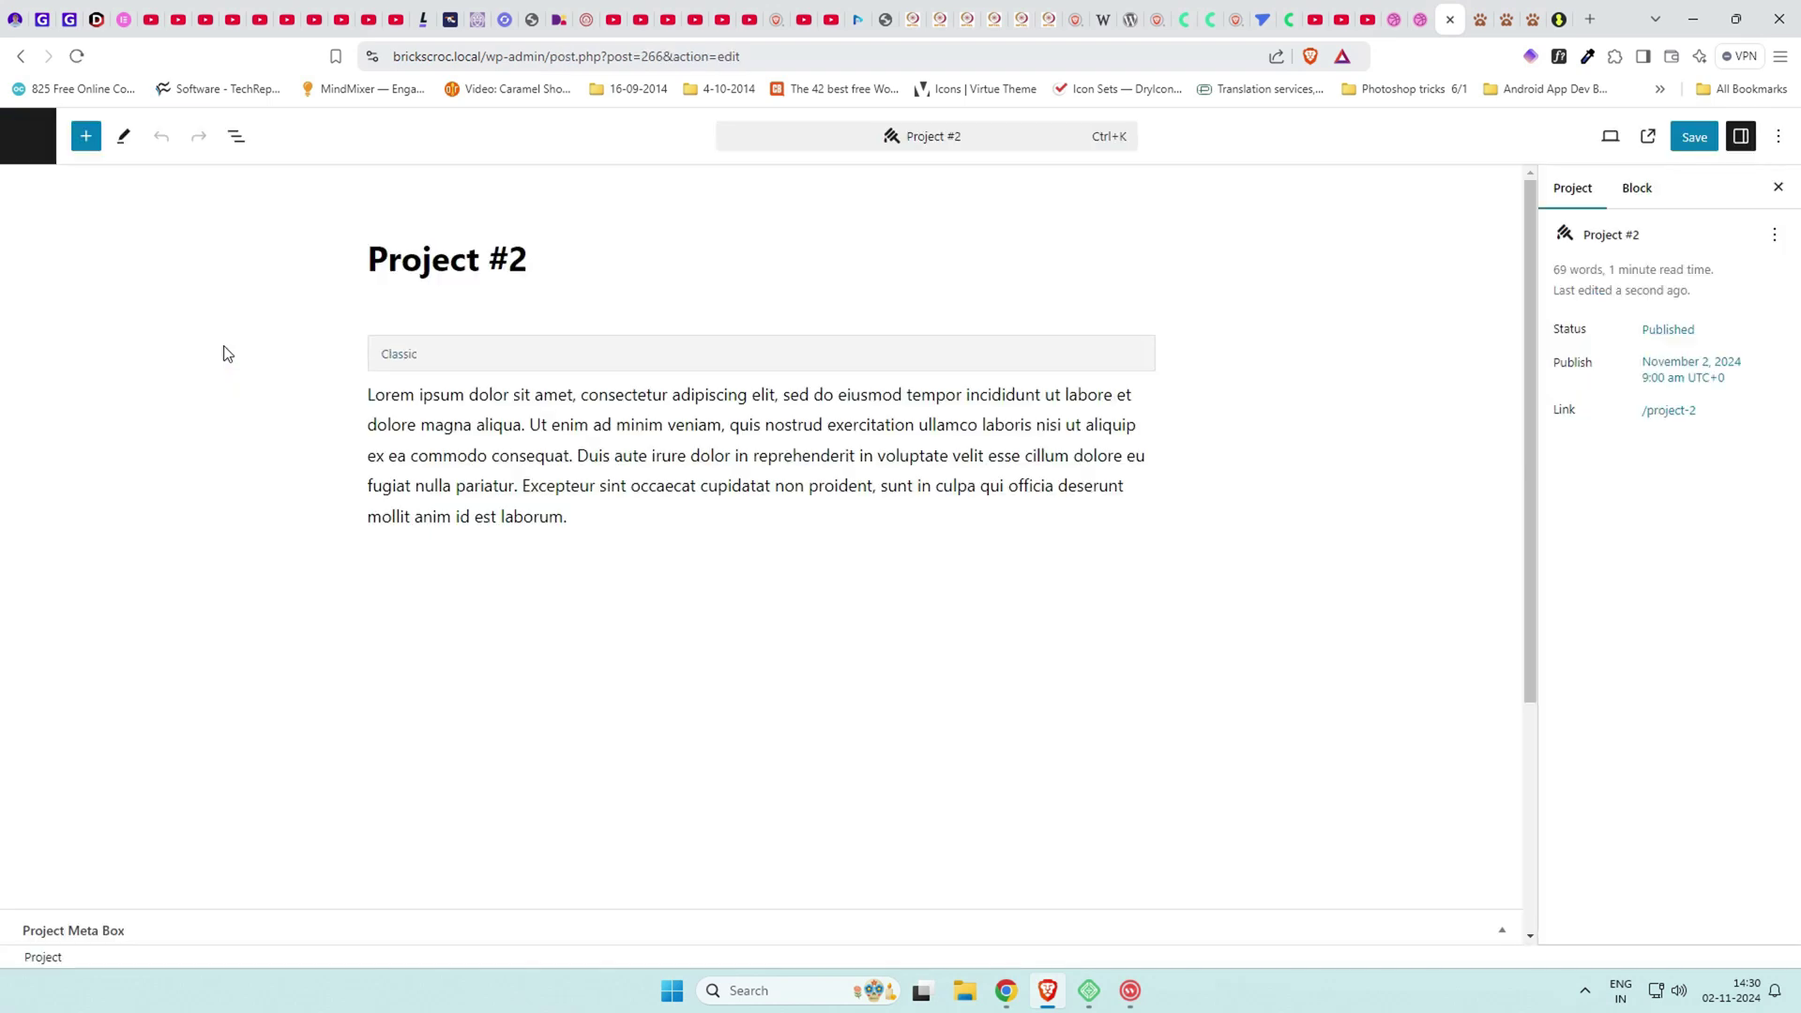
pyautogui.scroll(-4, 562, 820)
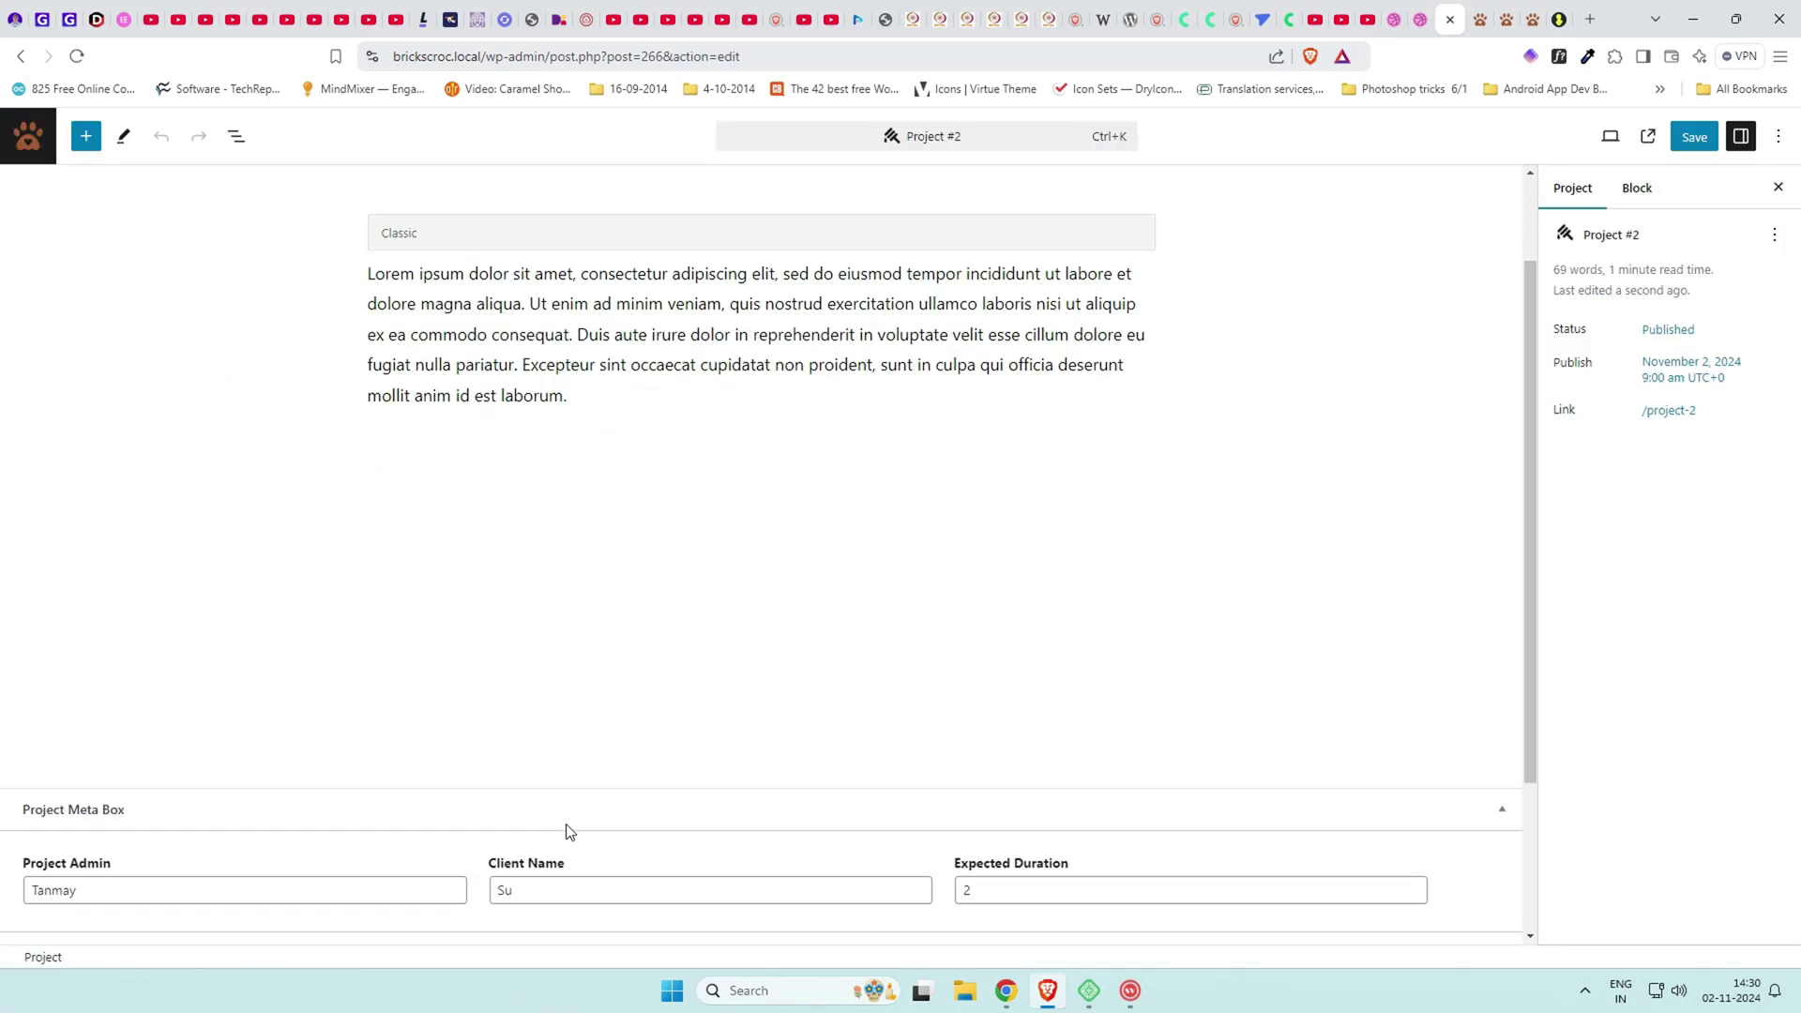
pyautogui.scroll(2, 601, 661)
pyautogui.scroll(2, 601, 661)
pyautogui.scroll(-4, 599, 662)
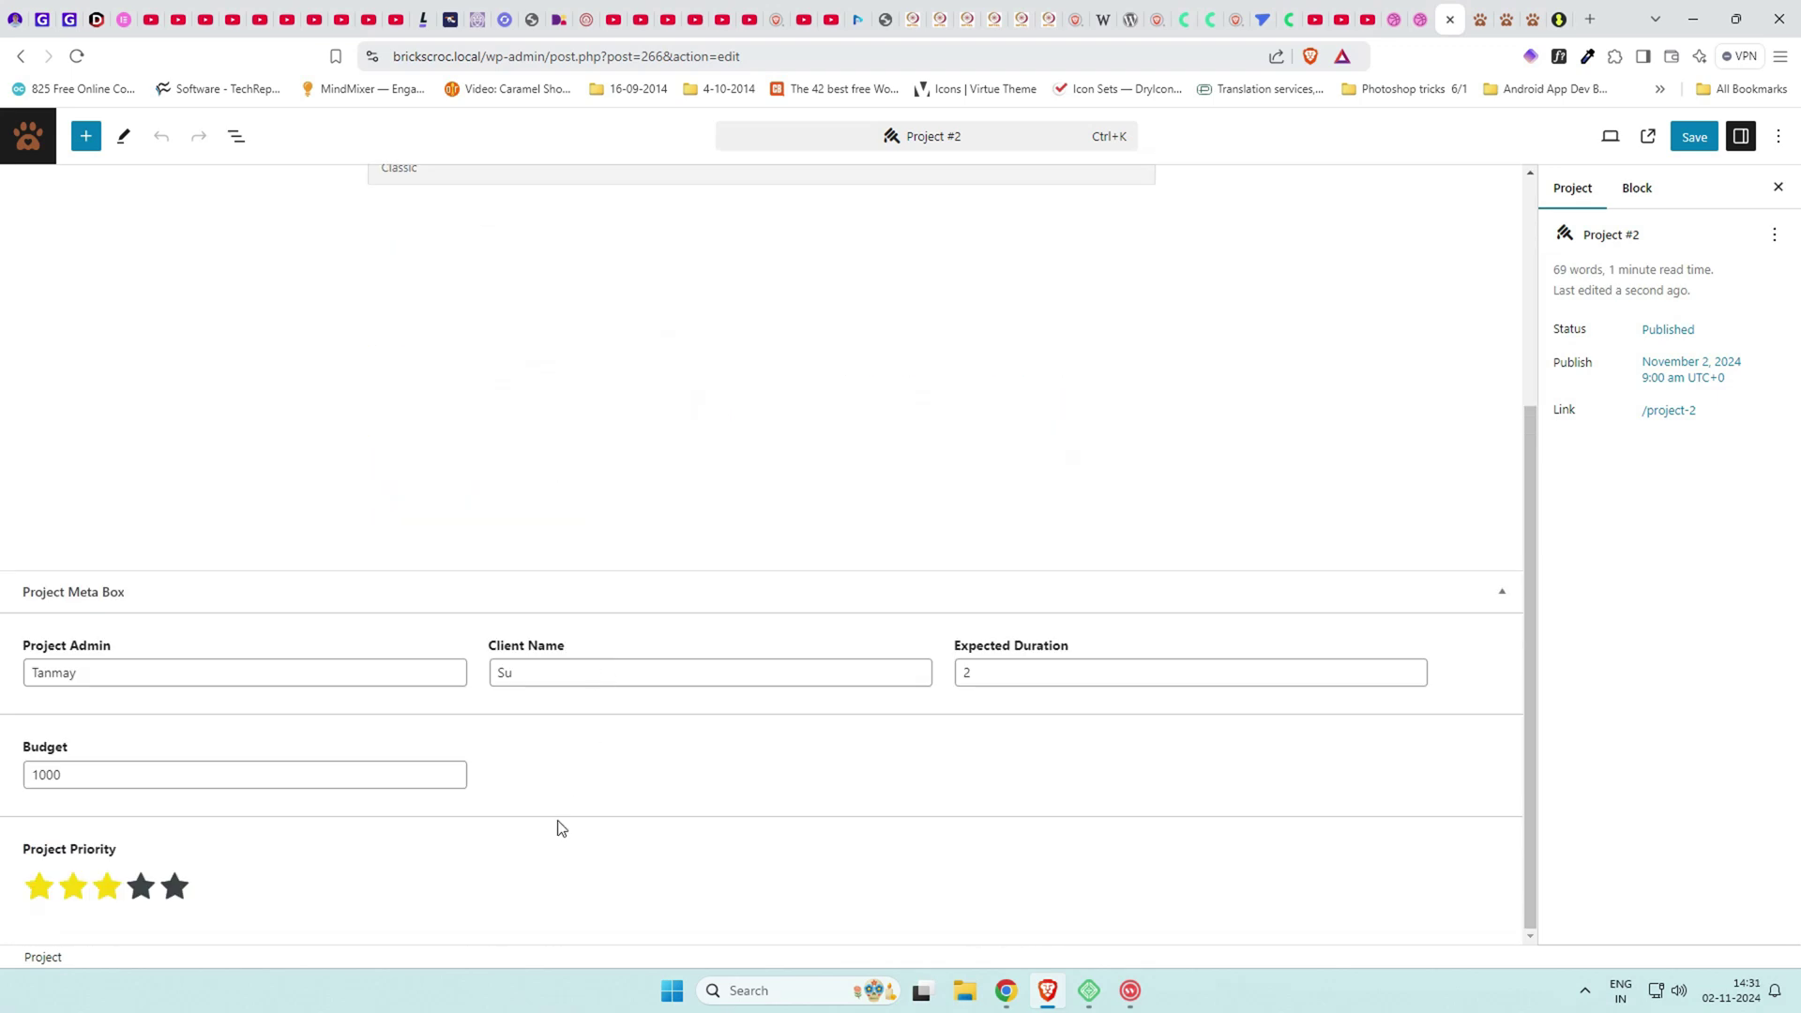
pyautogui.scroll(4, 531, 724)
pyautogui.click(28, 136)
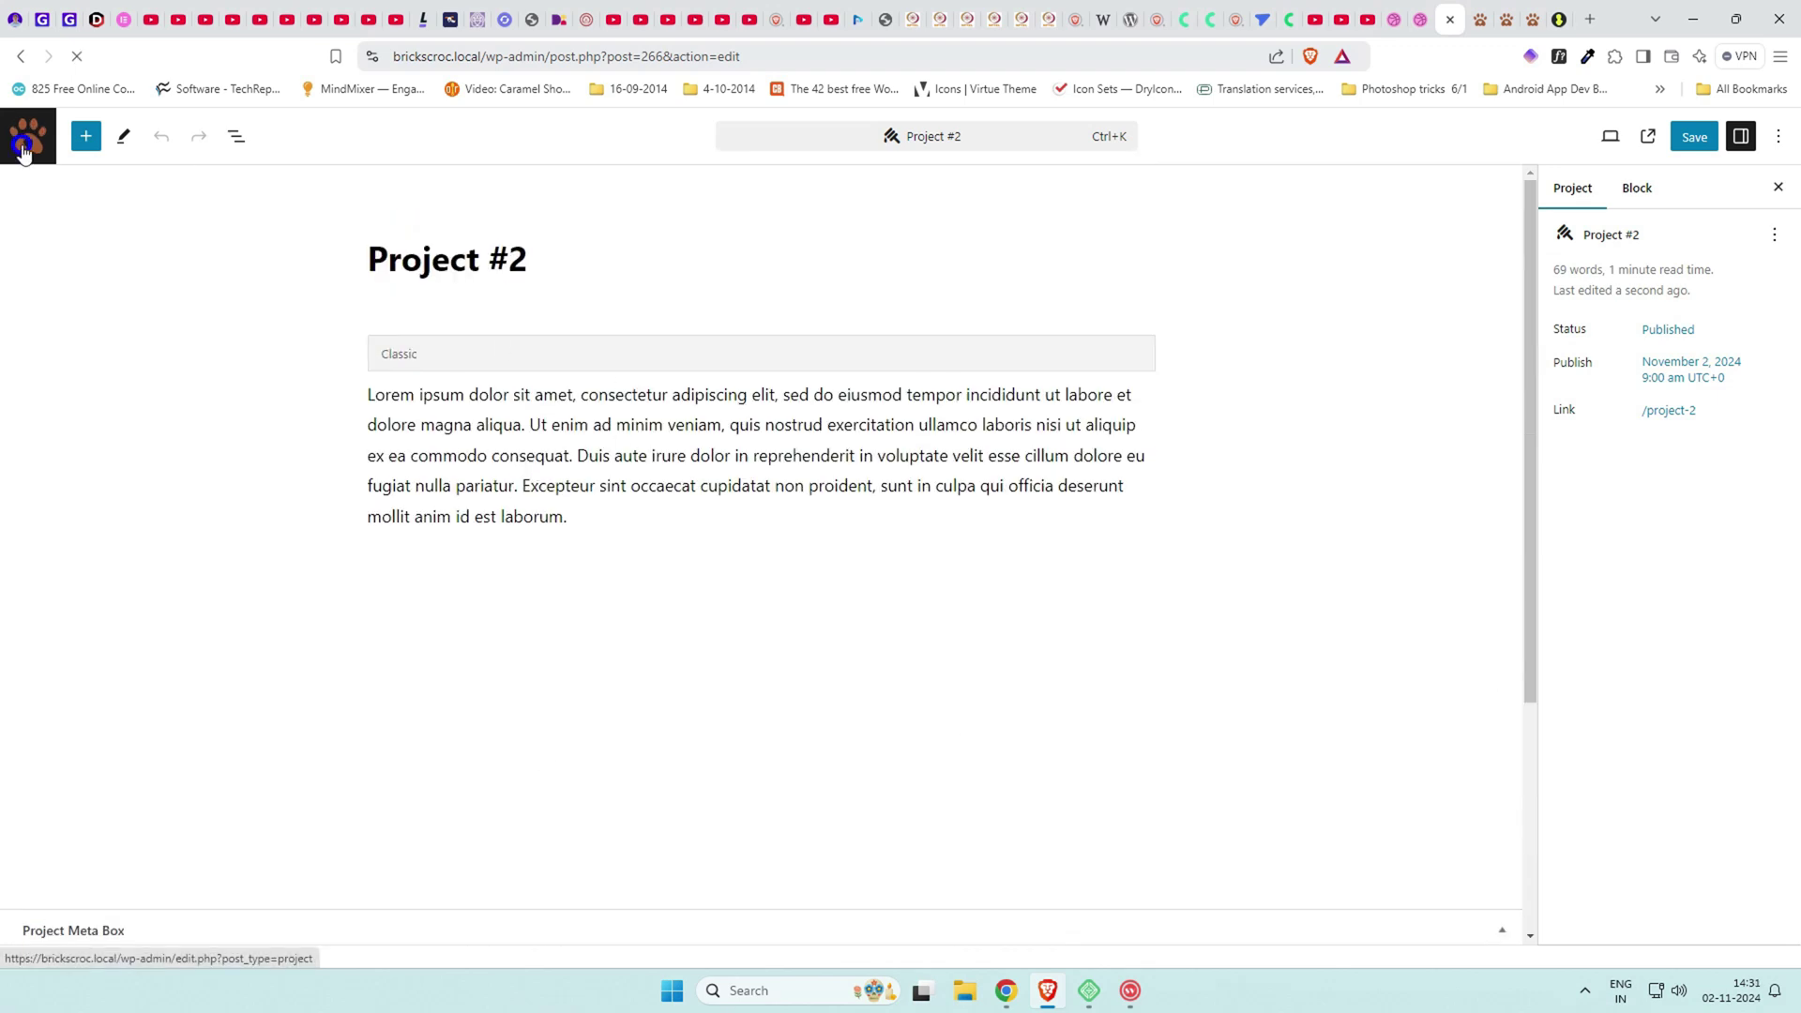
# Name the project 'Project #3', fill in the project admin, and paste the description.
pyautogui.click(1504, 13)
pyautogui.click(495, 295)
pyautogui.write('Project #3')
pyautogui.press('Return')
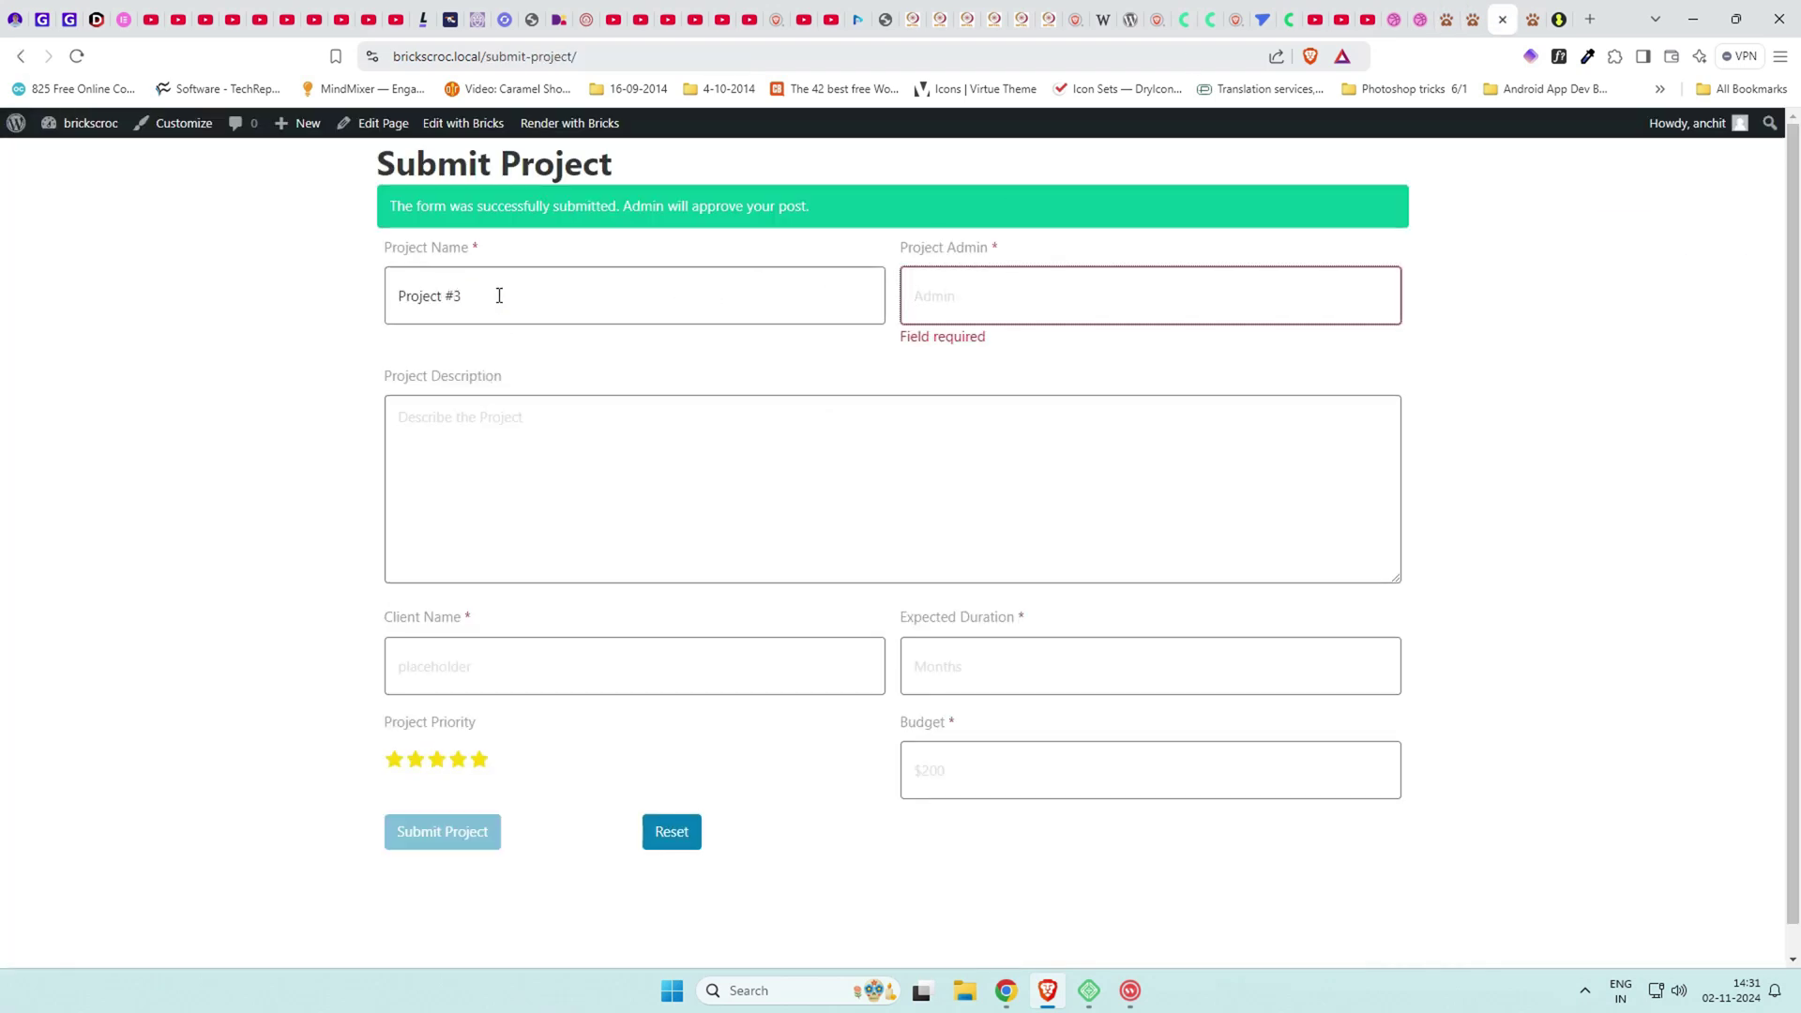
pyautogui.write('Alan')
pyautogui.press('Tab')
pyautogui.write('Lorem ipsum dolor sit amet, consectetur adipiscing elit, sed do eiusmod tempor incididunt ut labore et dolore magna aliqua. Ut enim ad minim veniam, quis nostrud exercitation ullamco laboris nisi ut aliquip ex ea commodo consequat. Duis aute irure dolor in reprehenderit in voluptate velit esse cillum dolore eu fugiat nulla pariatur. Excepteur sint occaecat cupidatat non proident, sunt in culpa qui officia deserunt mollit anim id est laborum. Lorem ipsum dolor sit amet, consectetur adipiscing elit, sed do eiusmod tempor incididunt ut labore et dolore magna aliqua. Ut enim ad minim veniam, quis nostrud exercitation ullamco laboris nisi ut aliquip ex ea commodo consequat. Duis aute irure dolor in reprehenderit in voluptate velit esse cillum dolore eu fugiat nulla pariatur. Excepteur sint occaecat cupidatat non proident, sunt in culpa qui officia deserunt mollit anim id est laborum.')
pyautogui.press('Return')
# Enter the client name, duration 5 and budget 10000, submit, and return to the admin tab.
pyautogui.write('X')
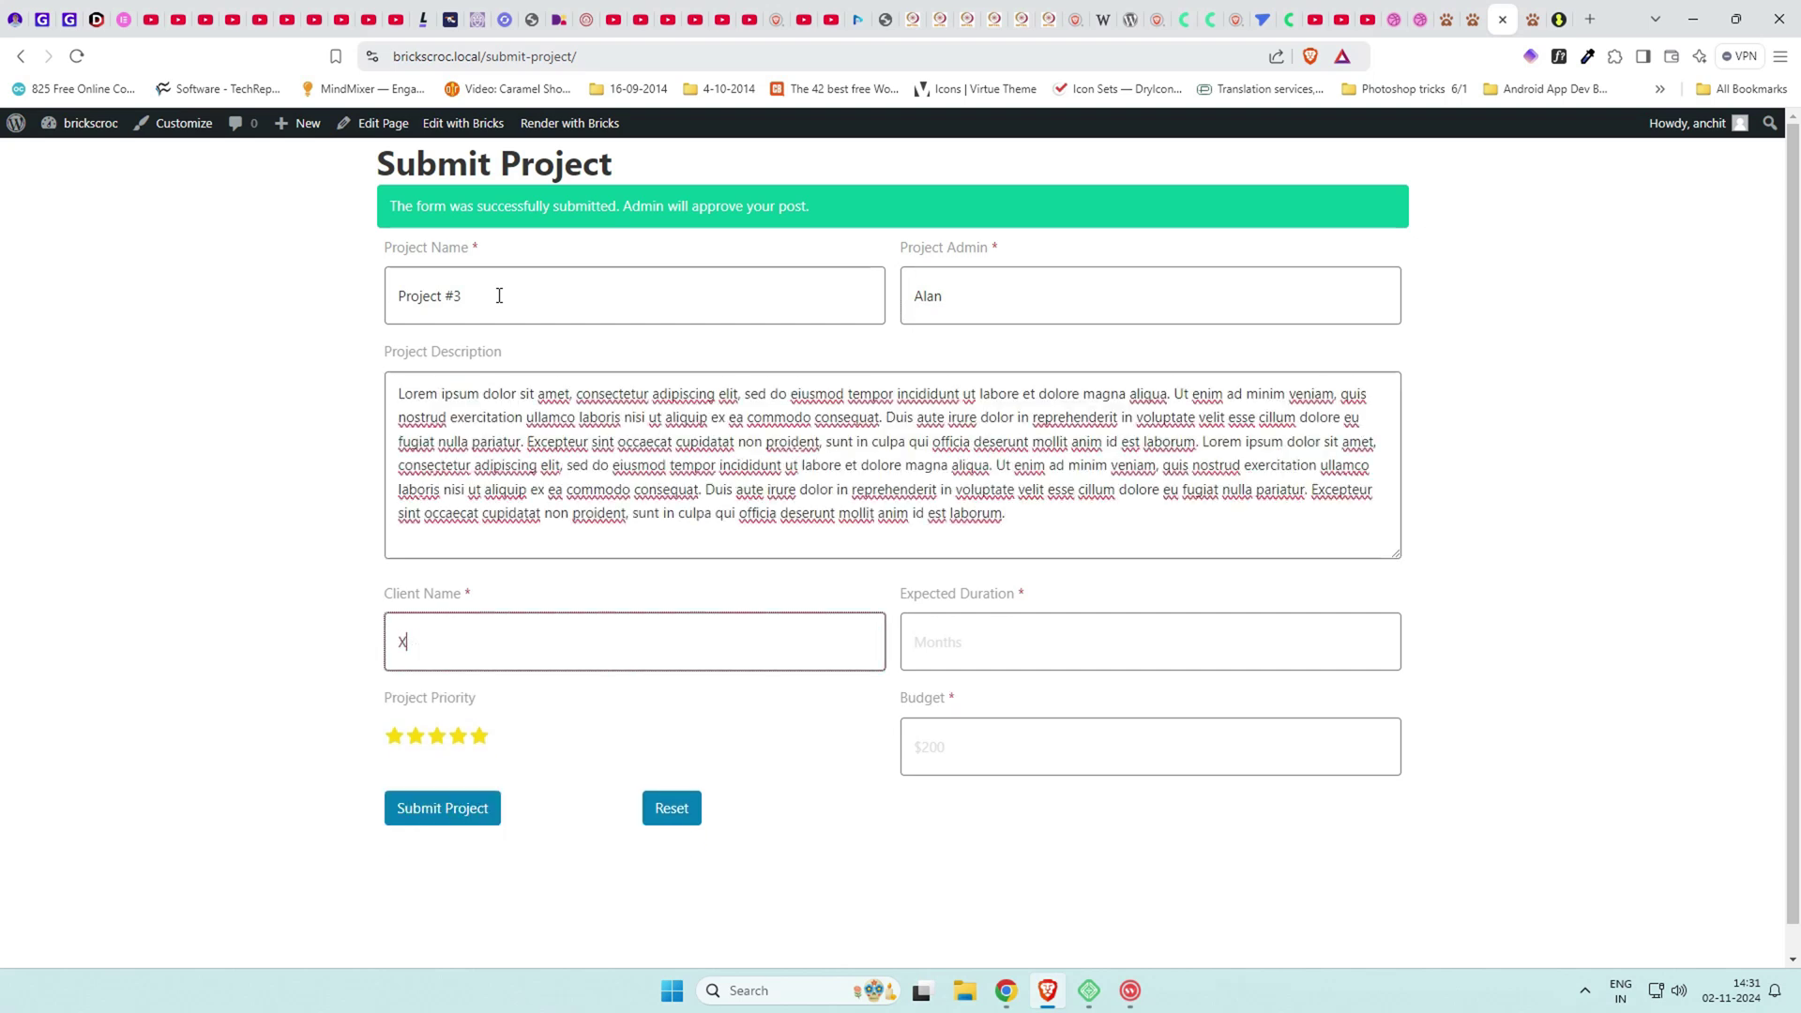
pyautogui.write('uango')
pyautogui.press('Return')
pyautogui.write('5')
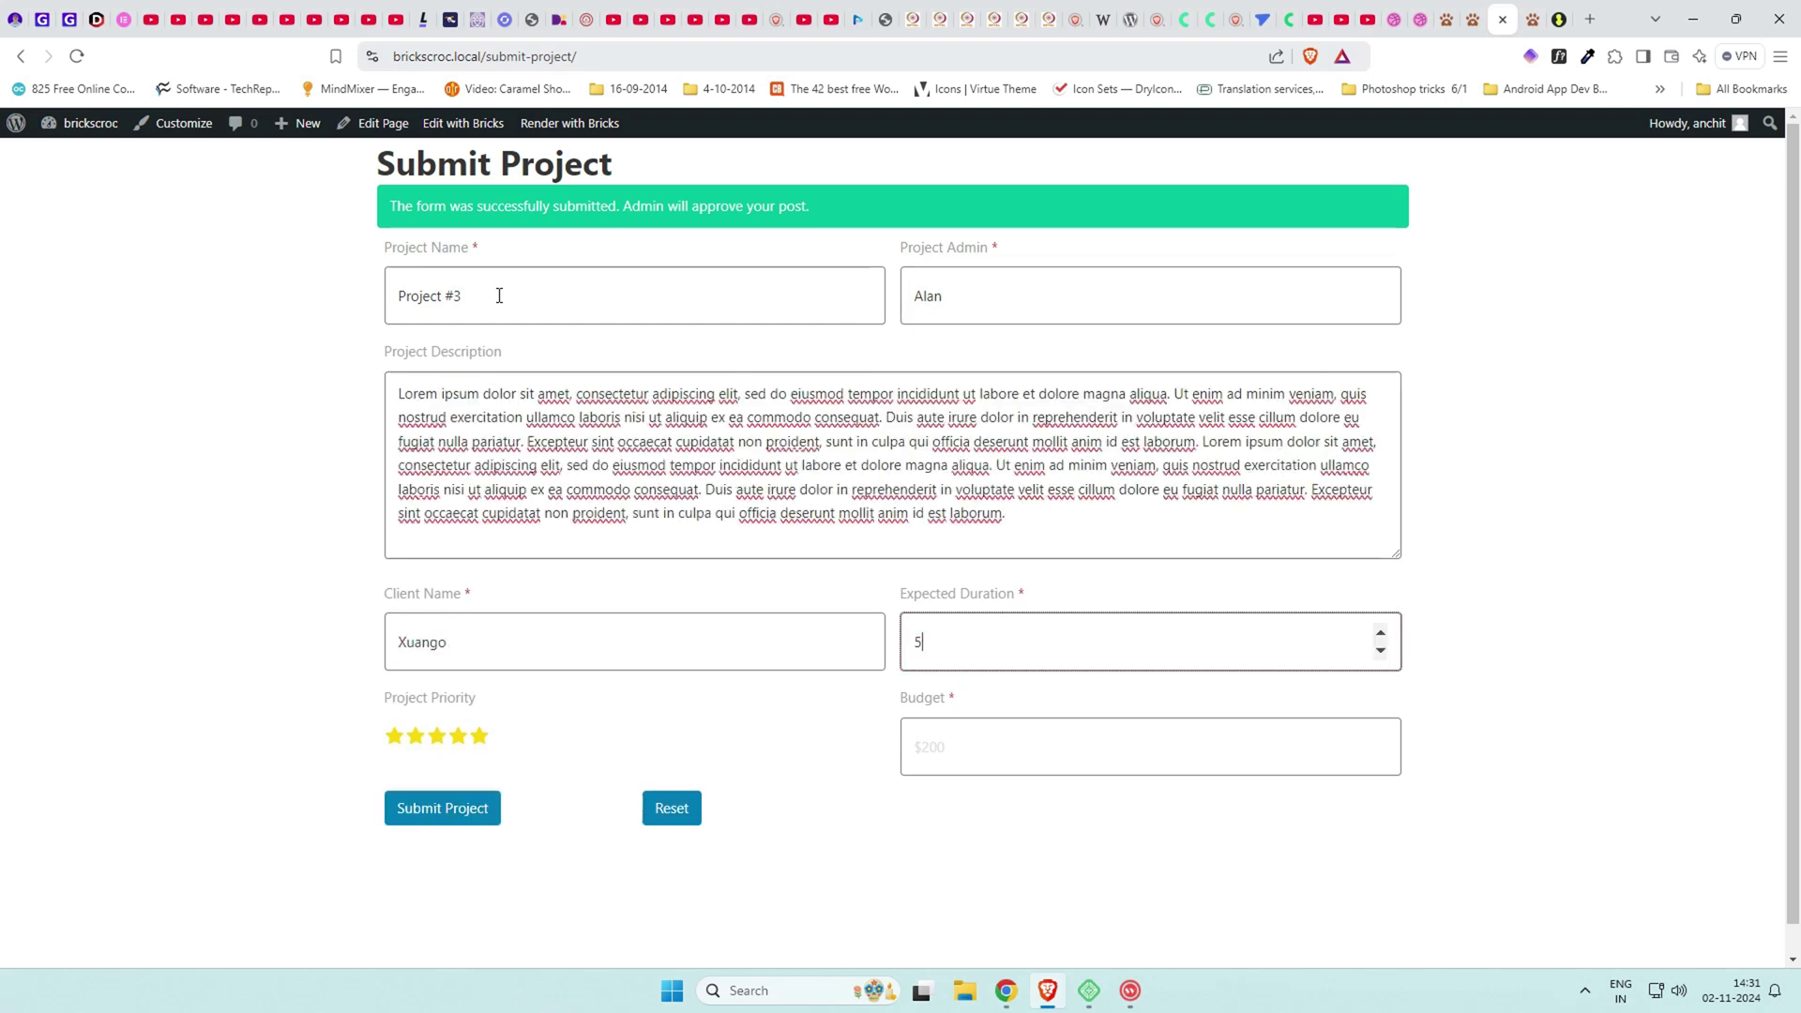
pyautogui.click(635, 704)
pyautogui.click(1040, 742)
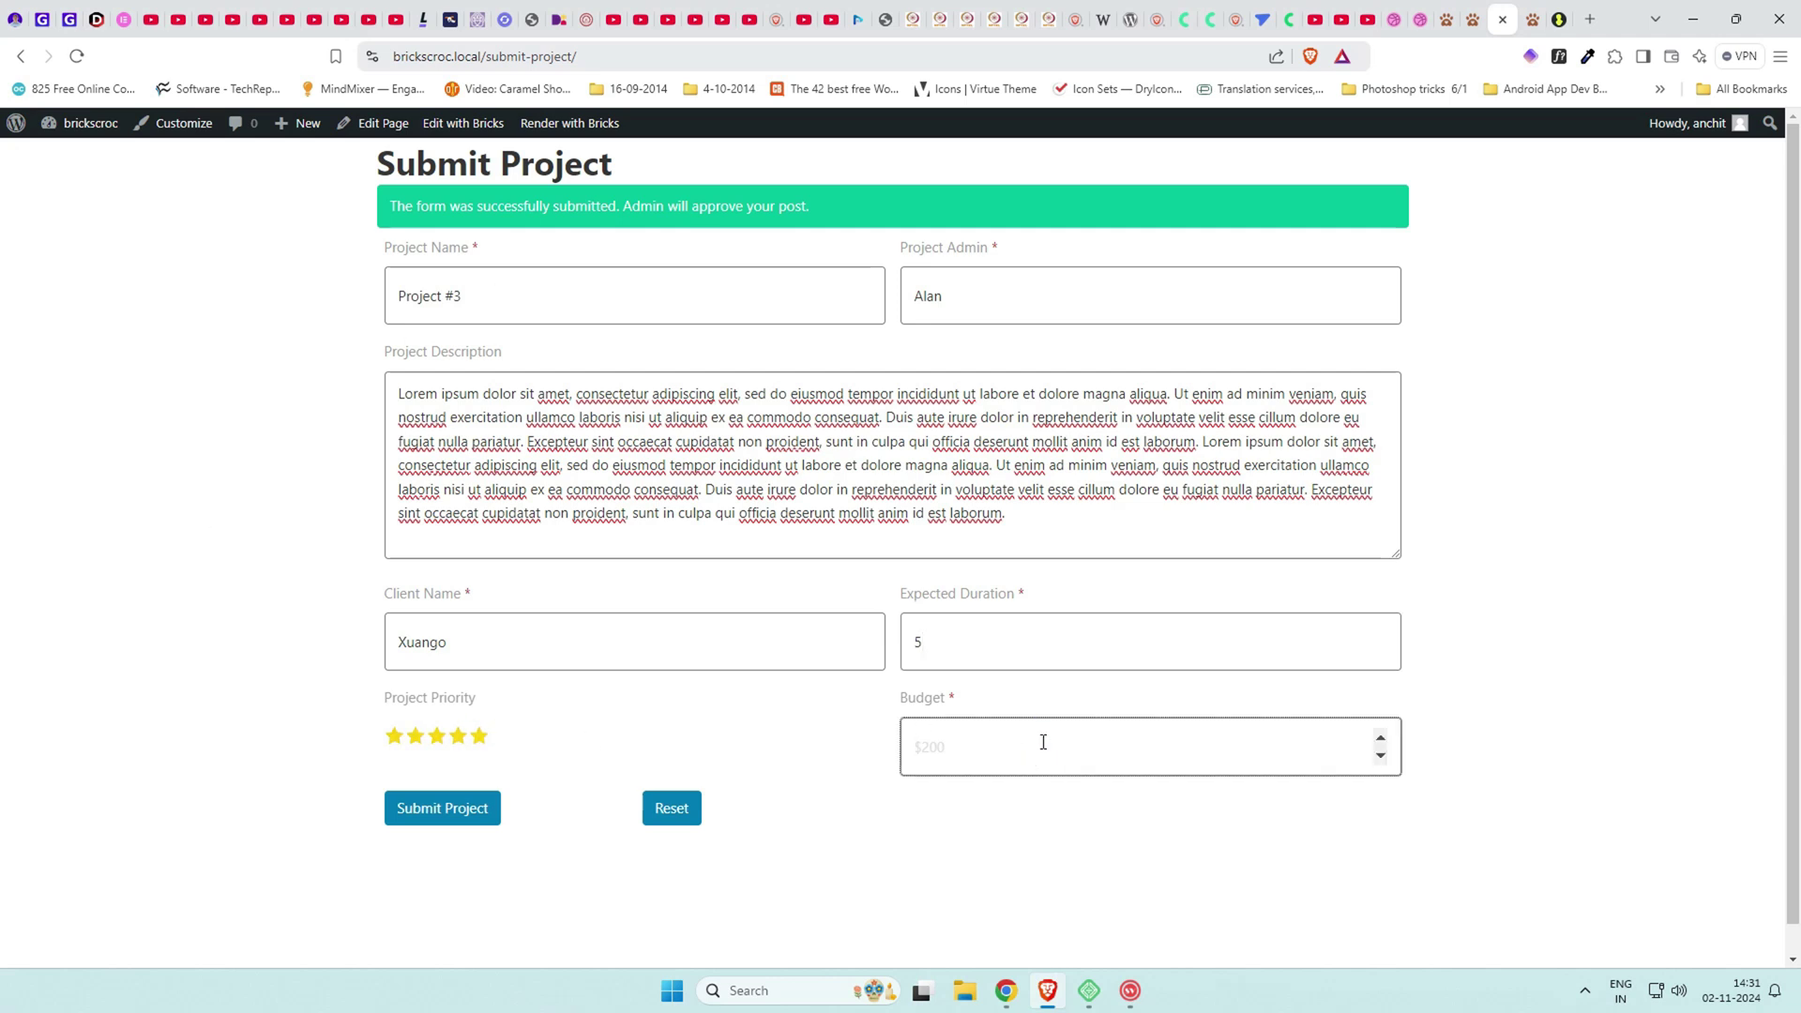
pyautogui.write('100000')
pyautogui.press('BackSpace')
pyautogui.click(457, 821)
pyautogui.hotkey('ctrl', 'shift', 'Tab')
pyautogui.hotkey('ctrl', 'shift', 'Tab')
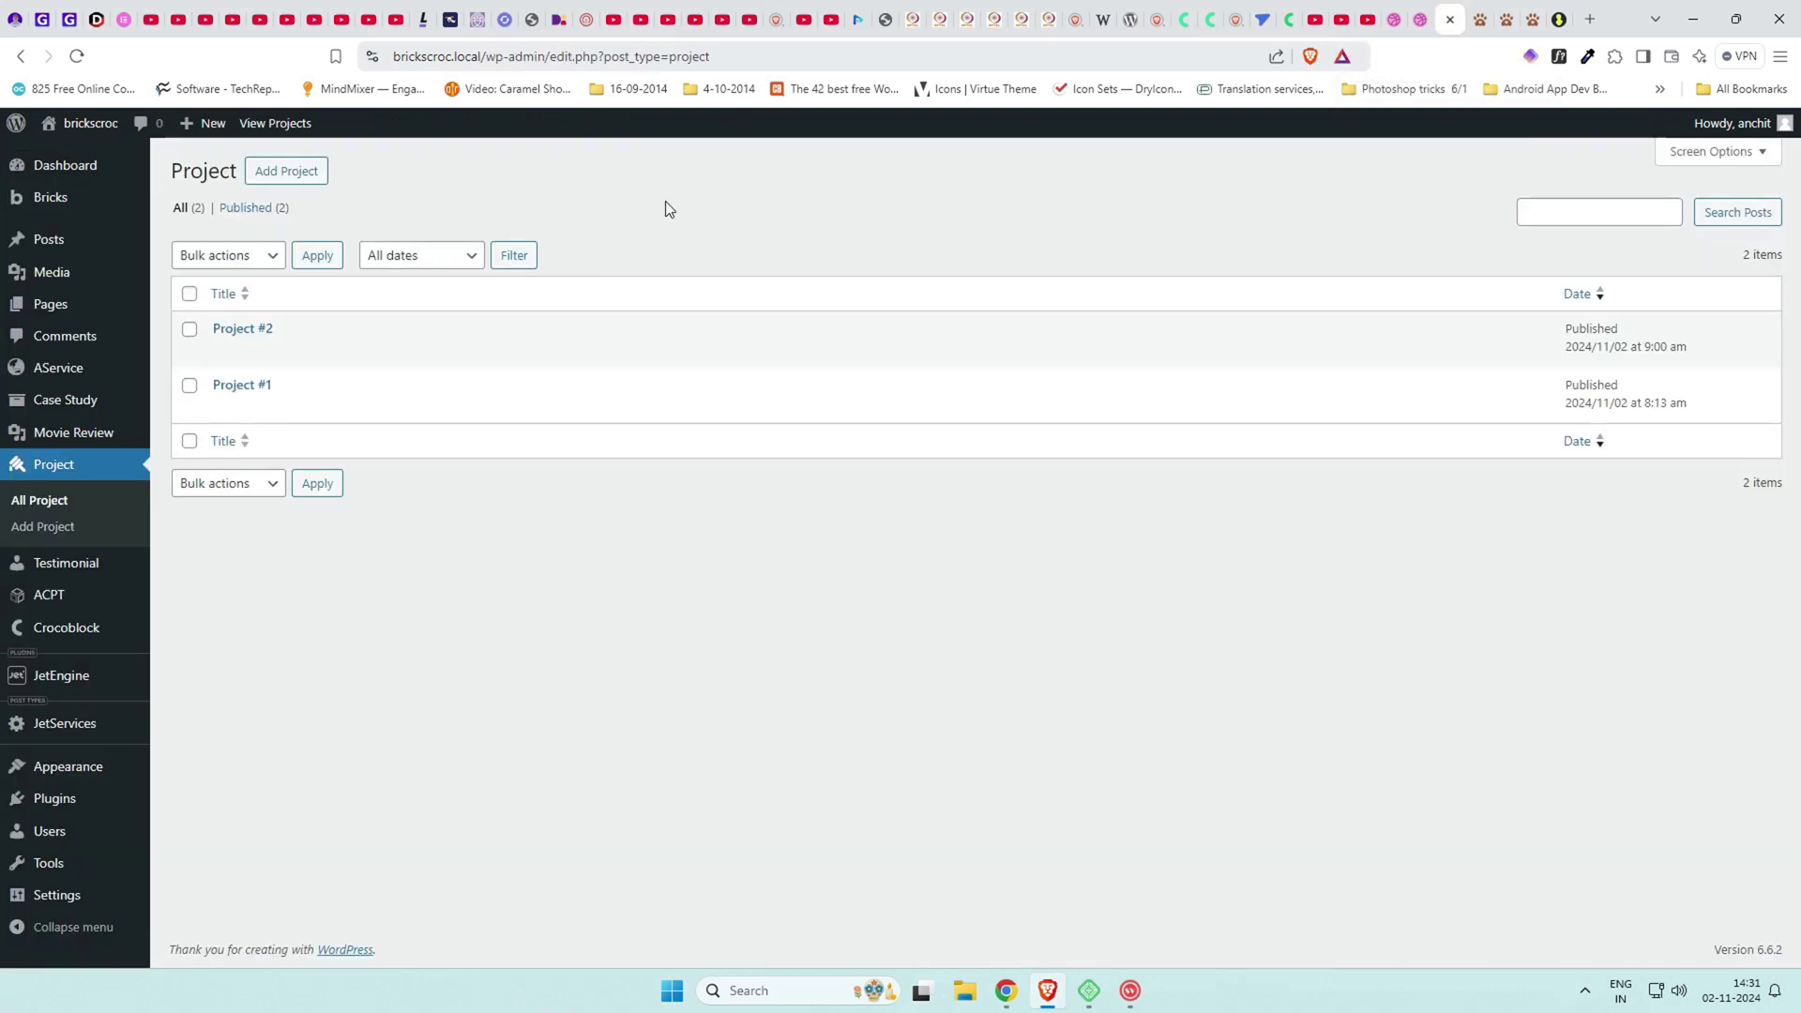
# Quick-edit Project #3 and set its status to Published.
pyautogui.click(270, 351)
pyautogui.click(1079, 355)
pyautogui.click(1115, 386)
pyautogui.click(237, 505)
# Create and publish a new page titled Team Projects, then open it in Bricks.
pyautogui.click(51, 197)
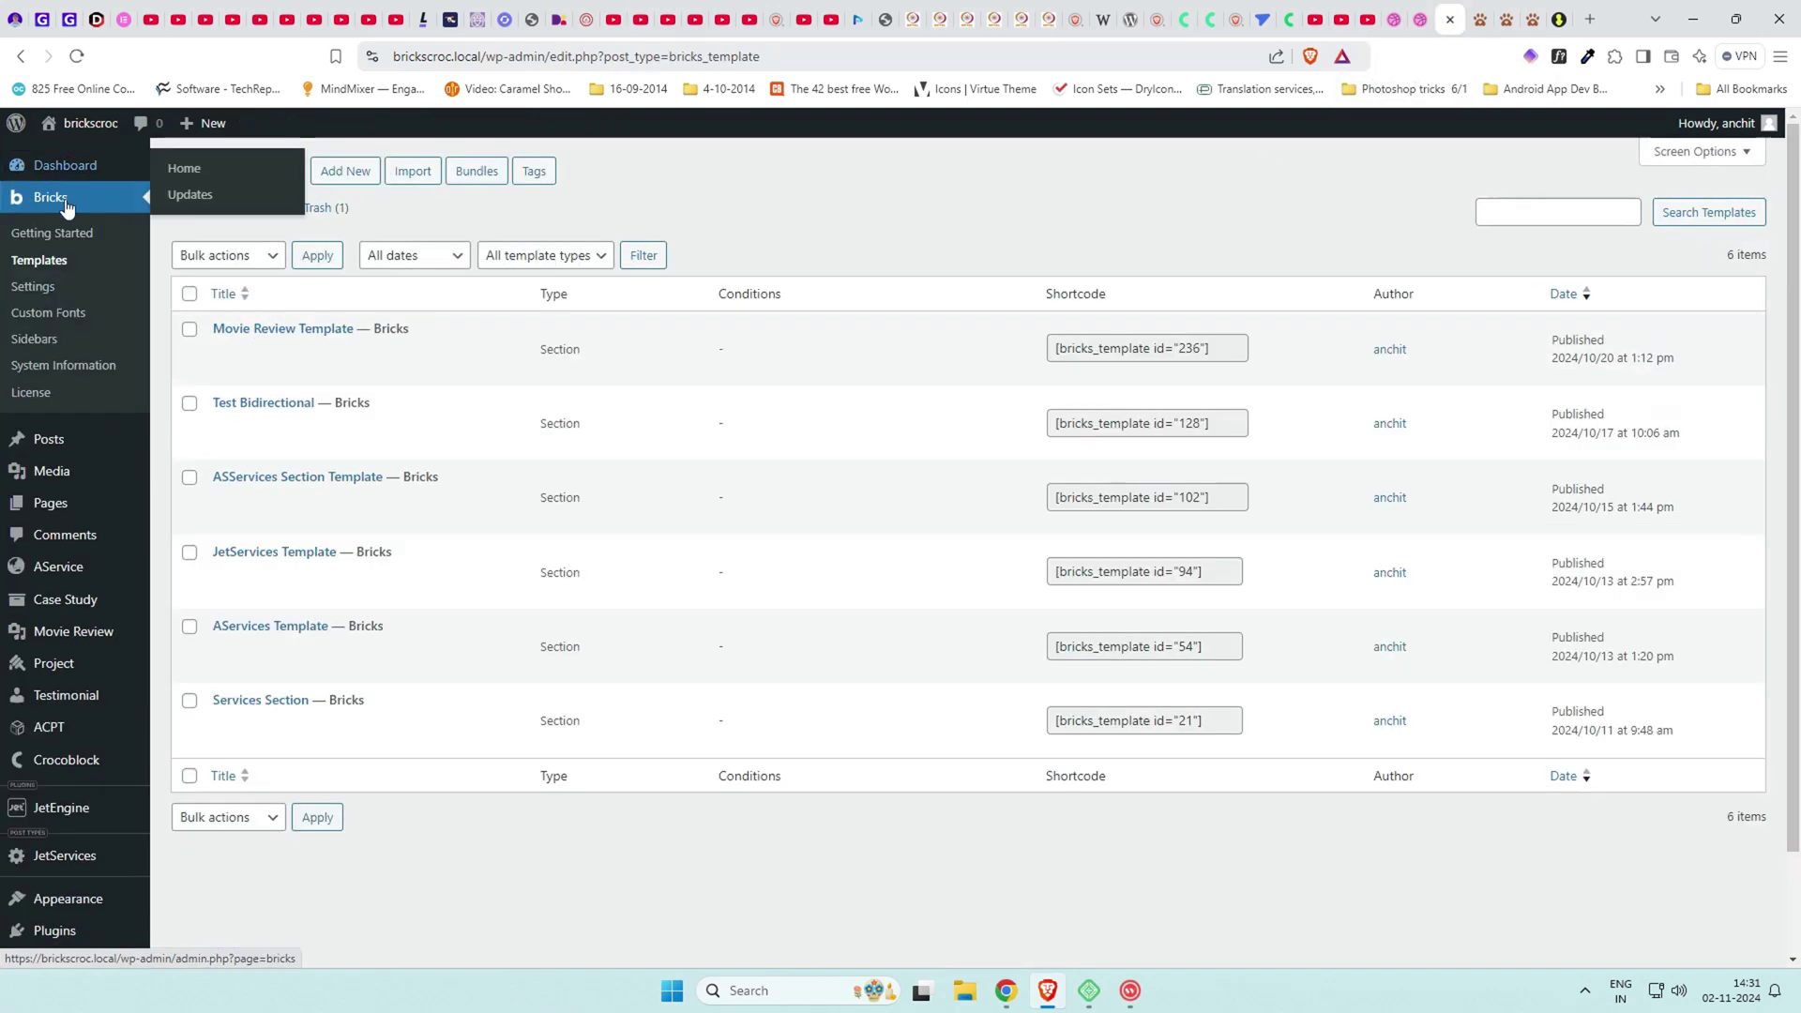
pyautogui.moveTo(75, 498)
pyautogui.click(178, 534)
pyautogui.write('Pro')
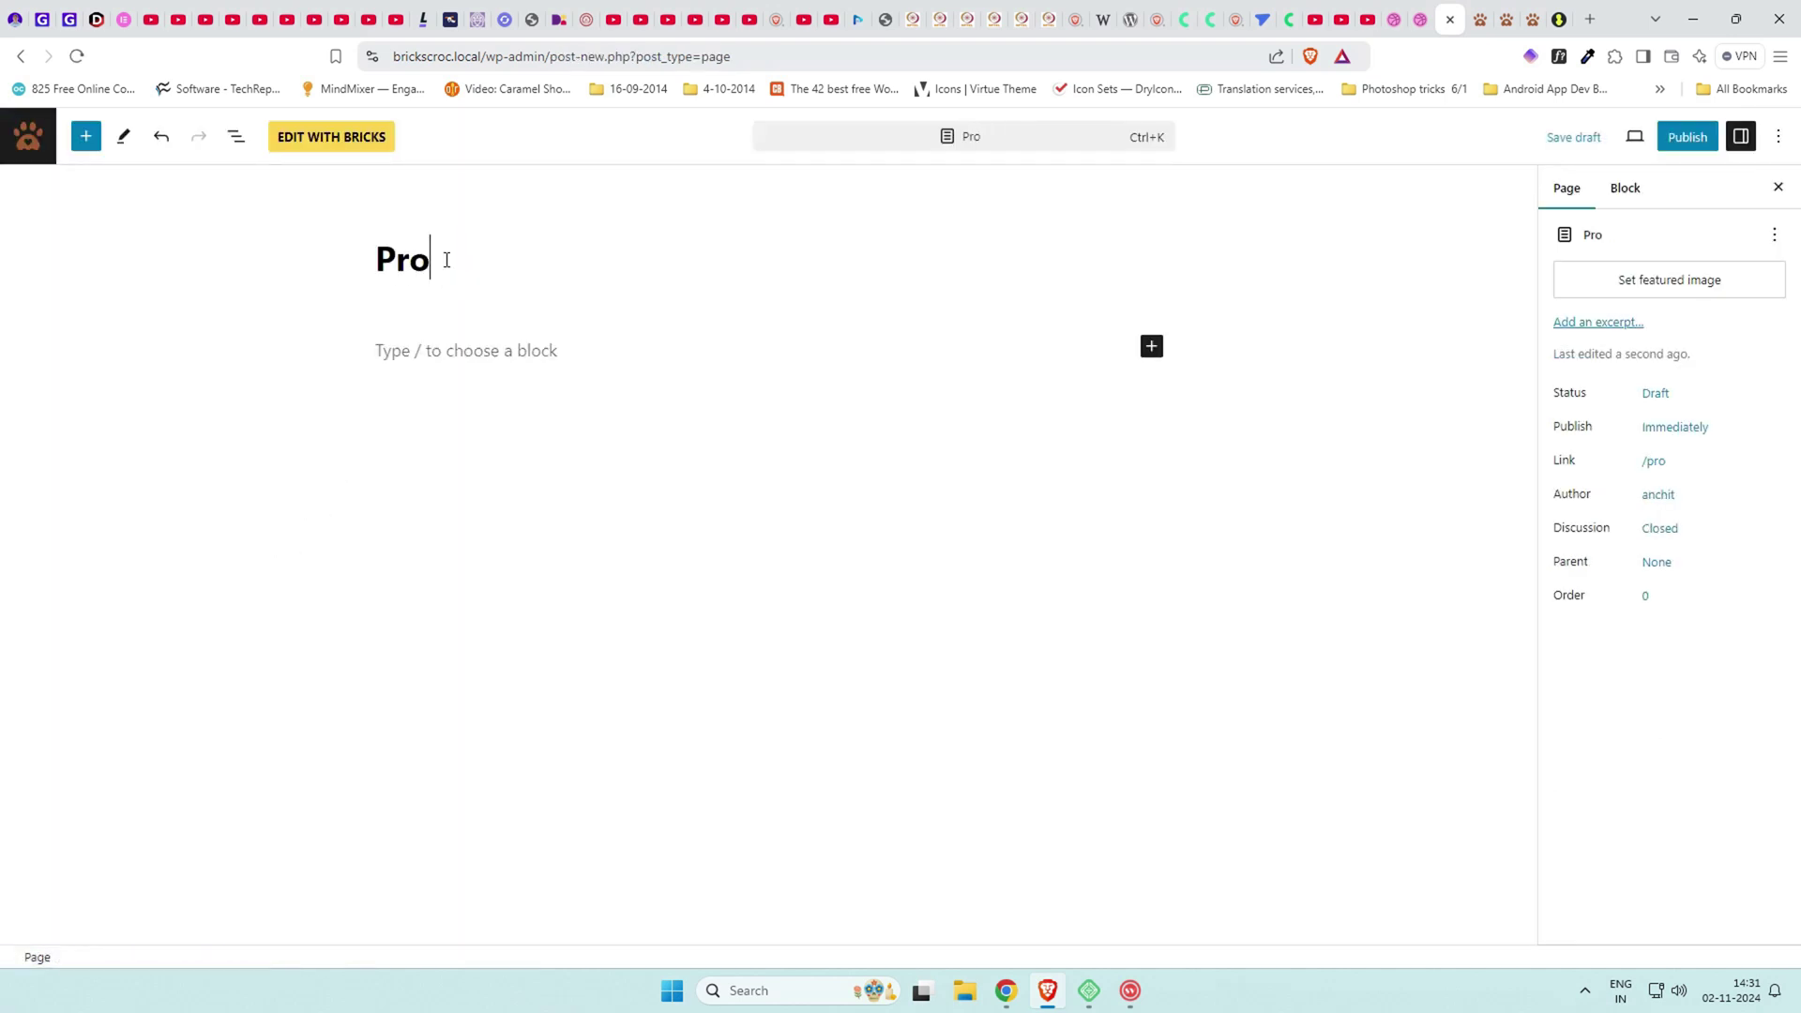
pyautogui.write('jects')
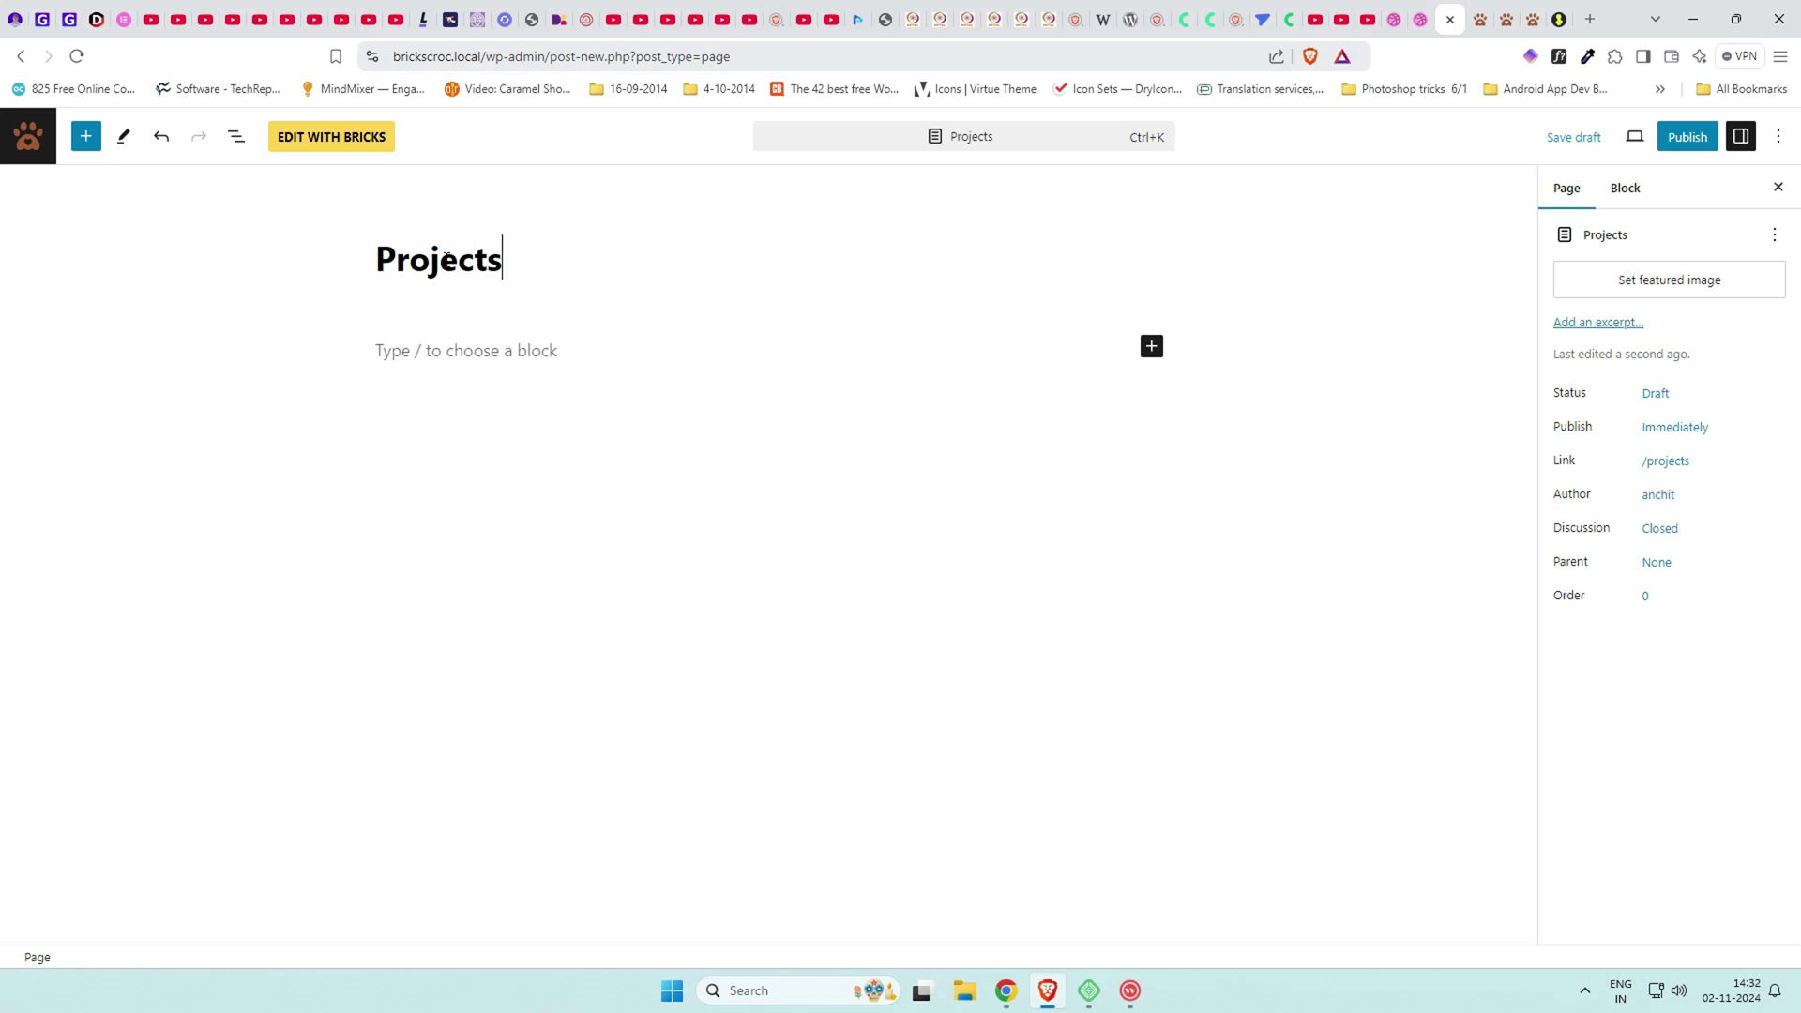
pyautogui.press('Home')
pyautogui.write('Team')
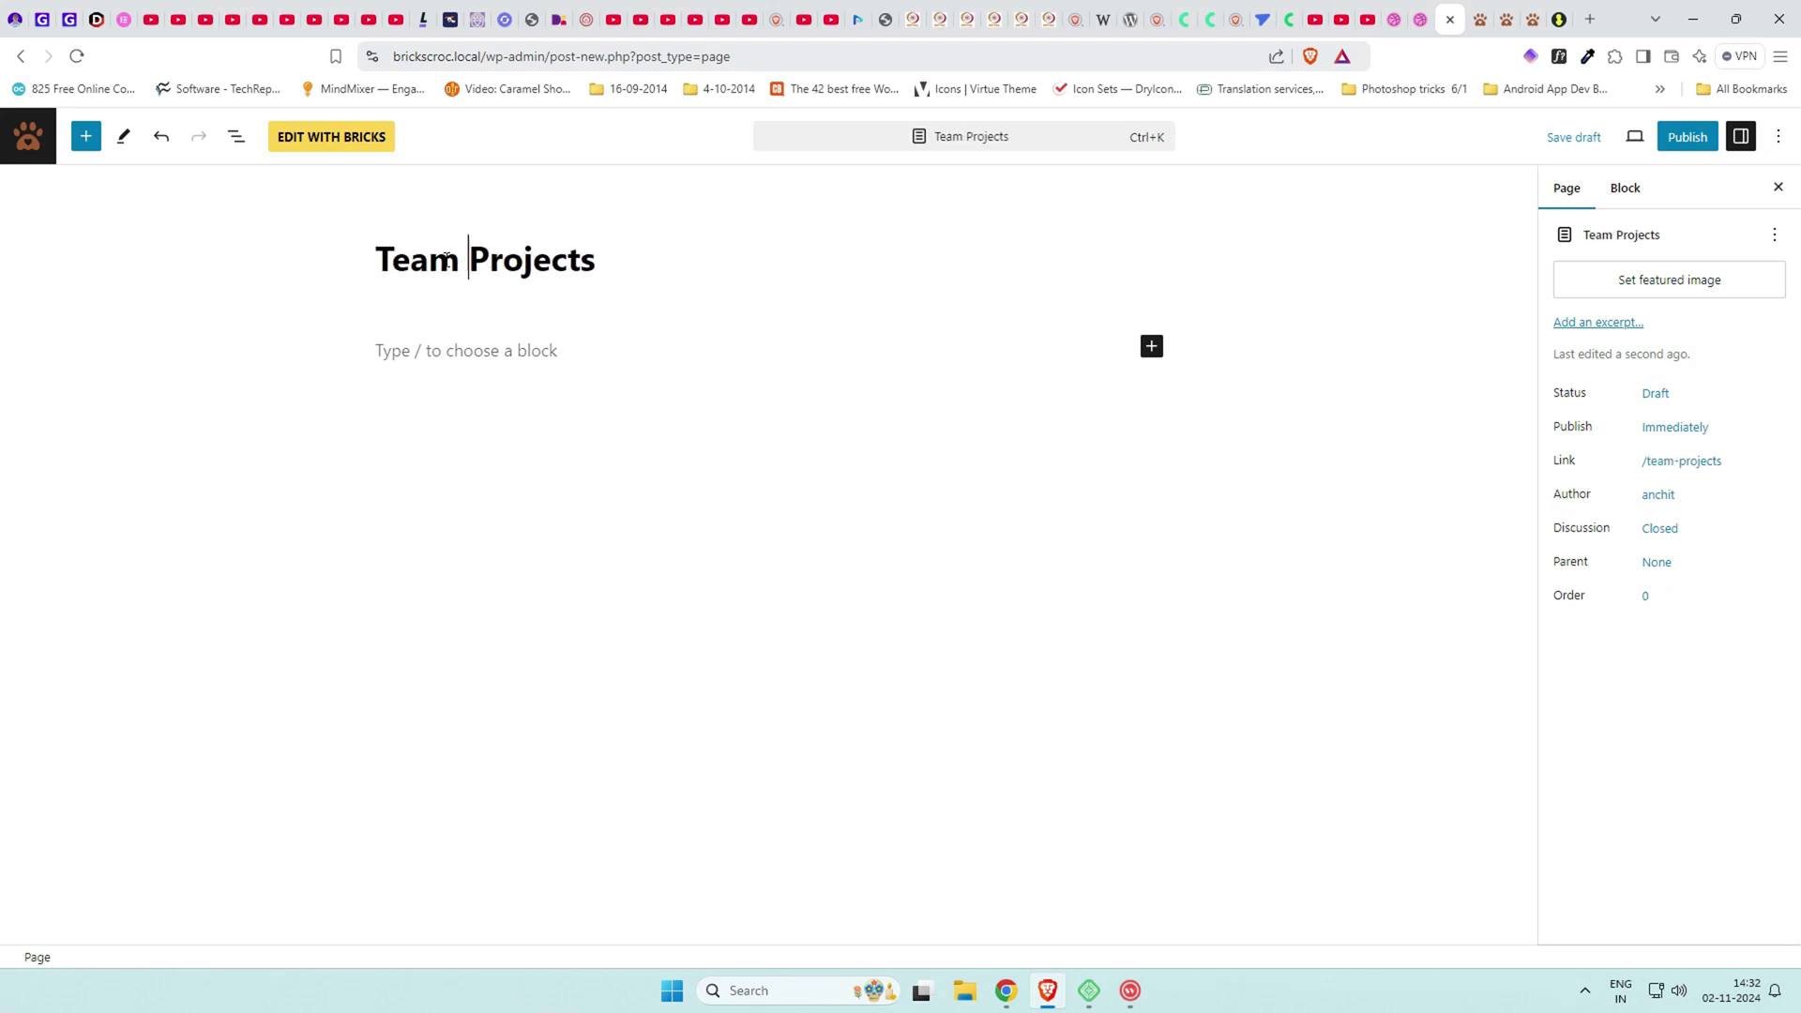
pyautogui.click(472, 350)
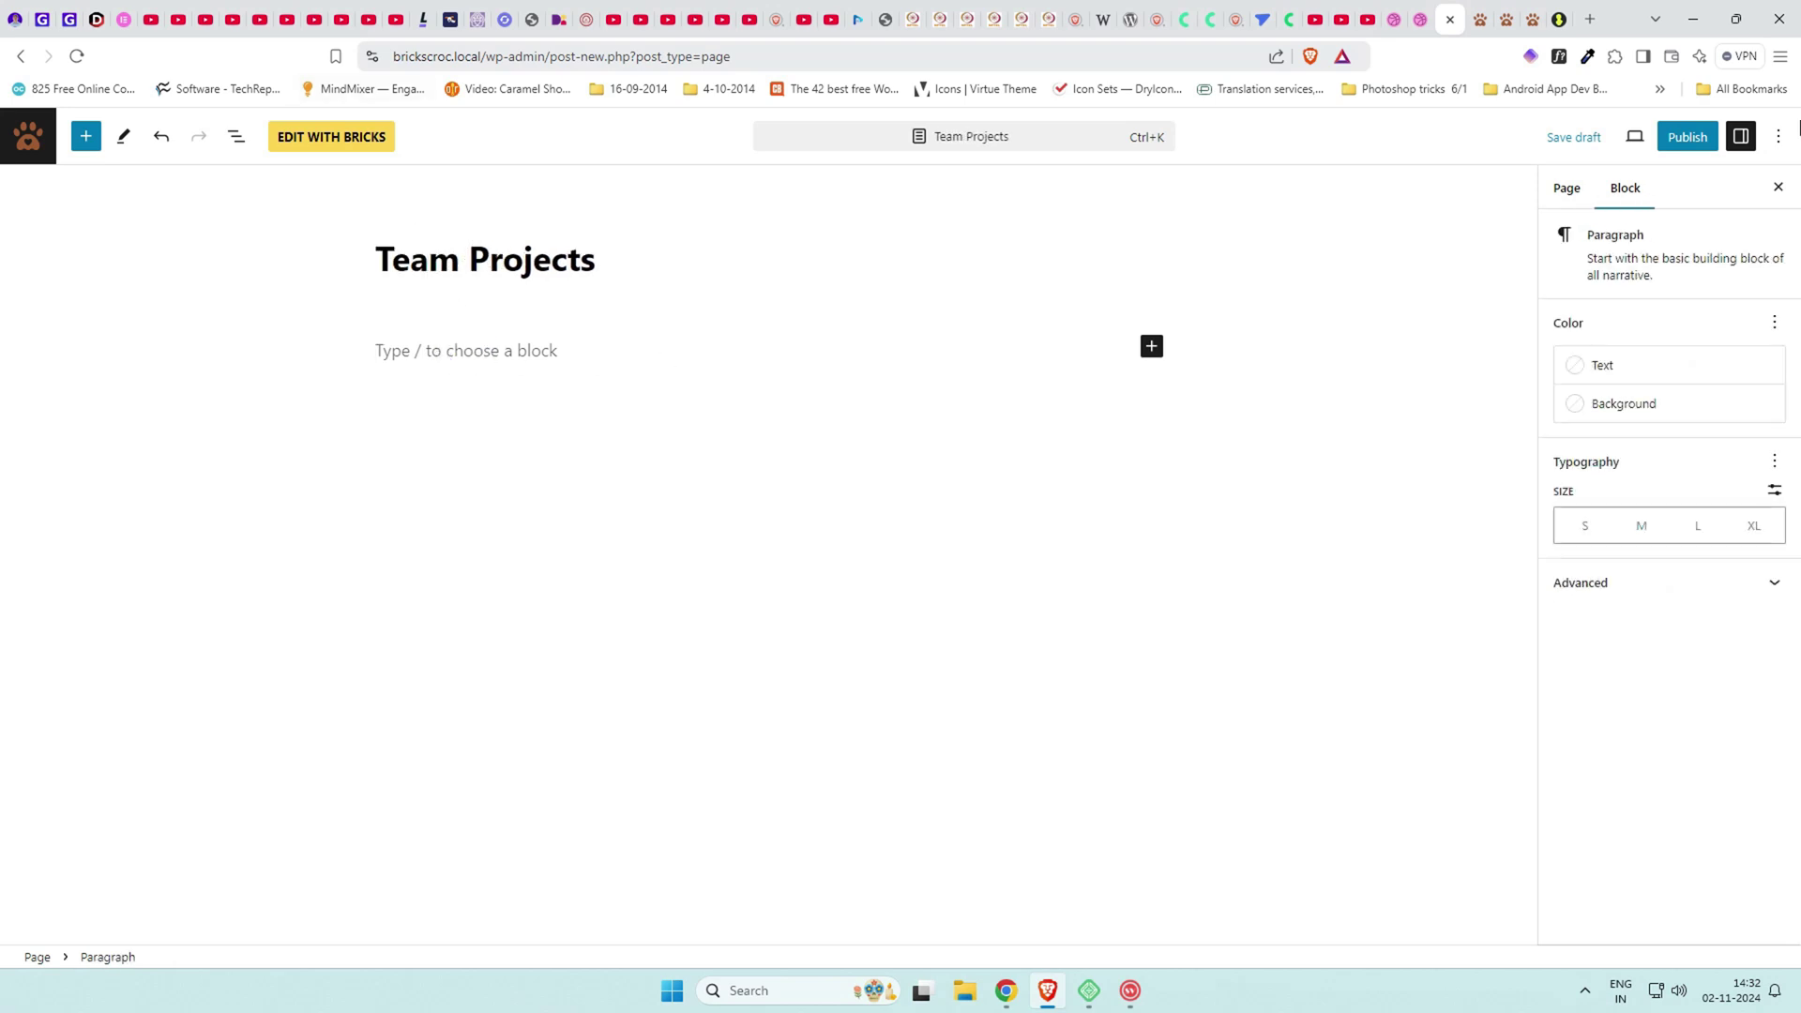
pyautogui.click(1705, 138)
pyautogui.click(1611, 143)
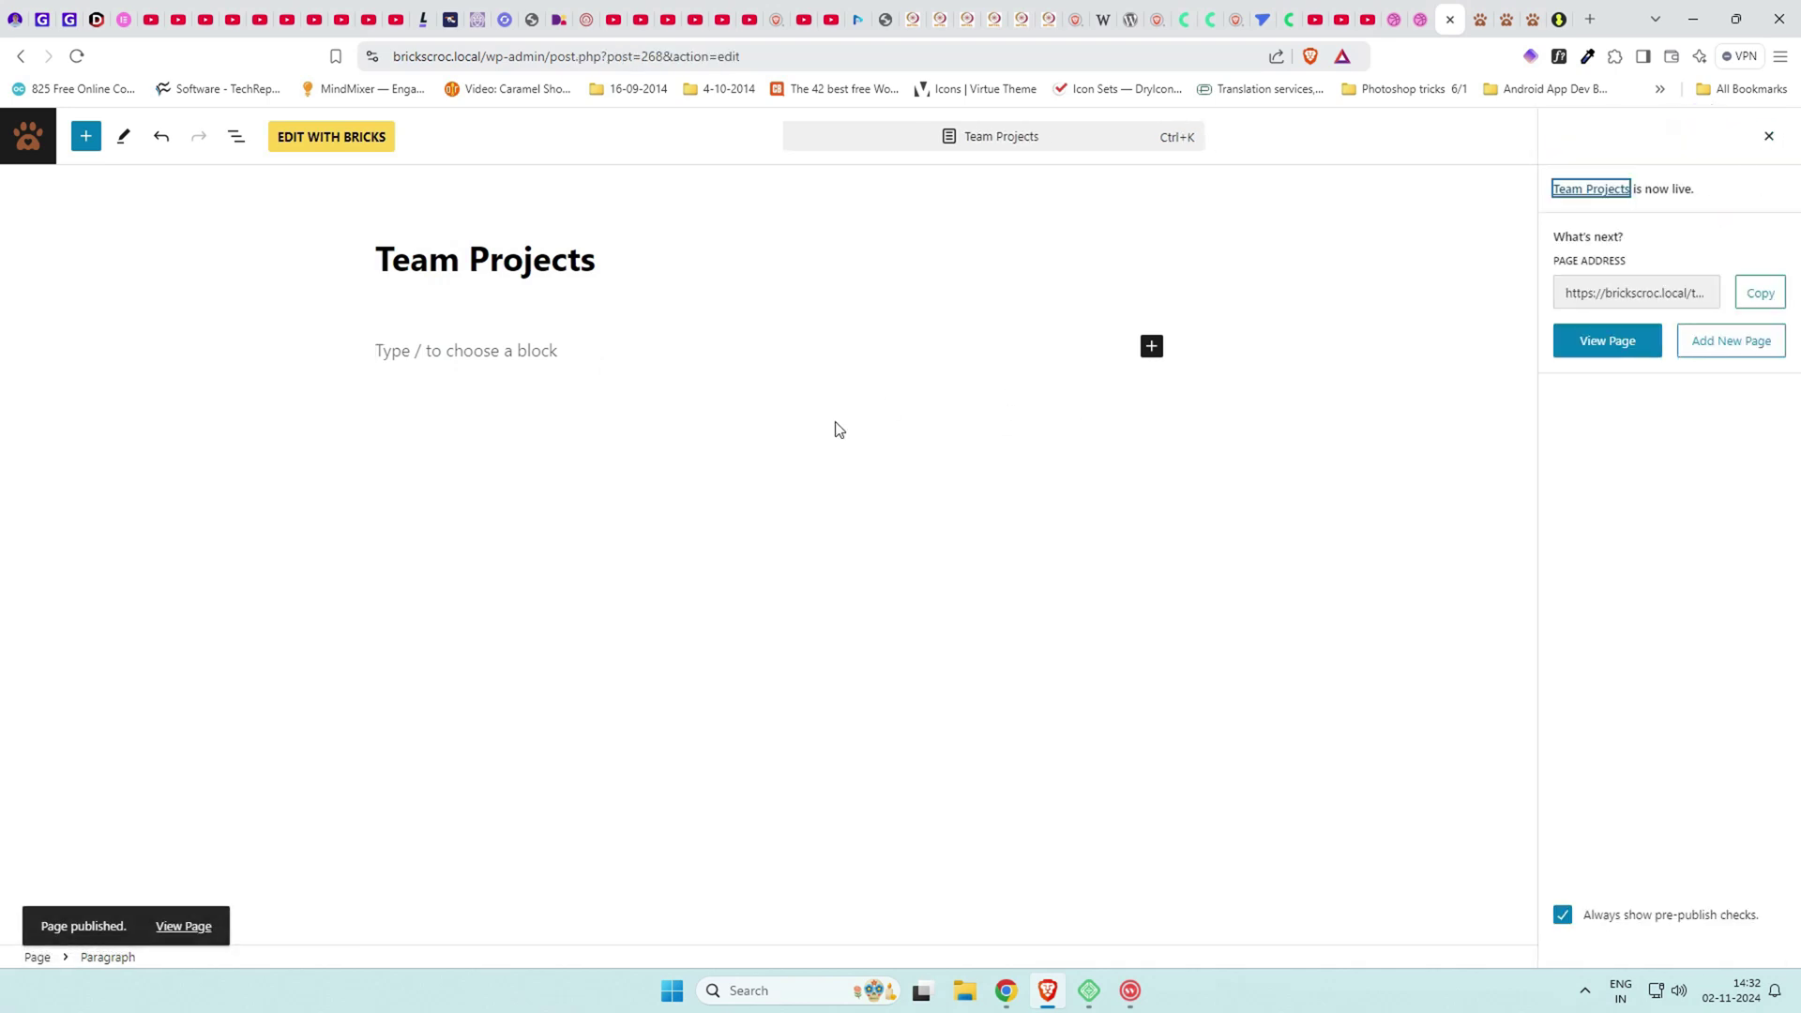
pyautogui.click(382, 140)
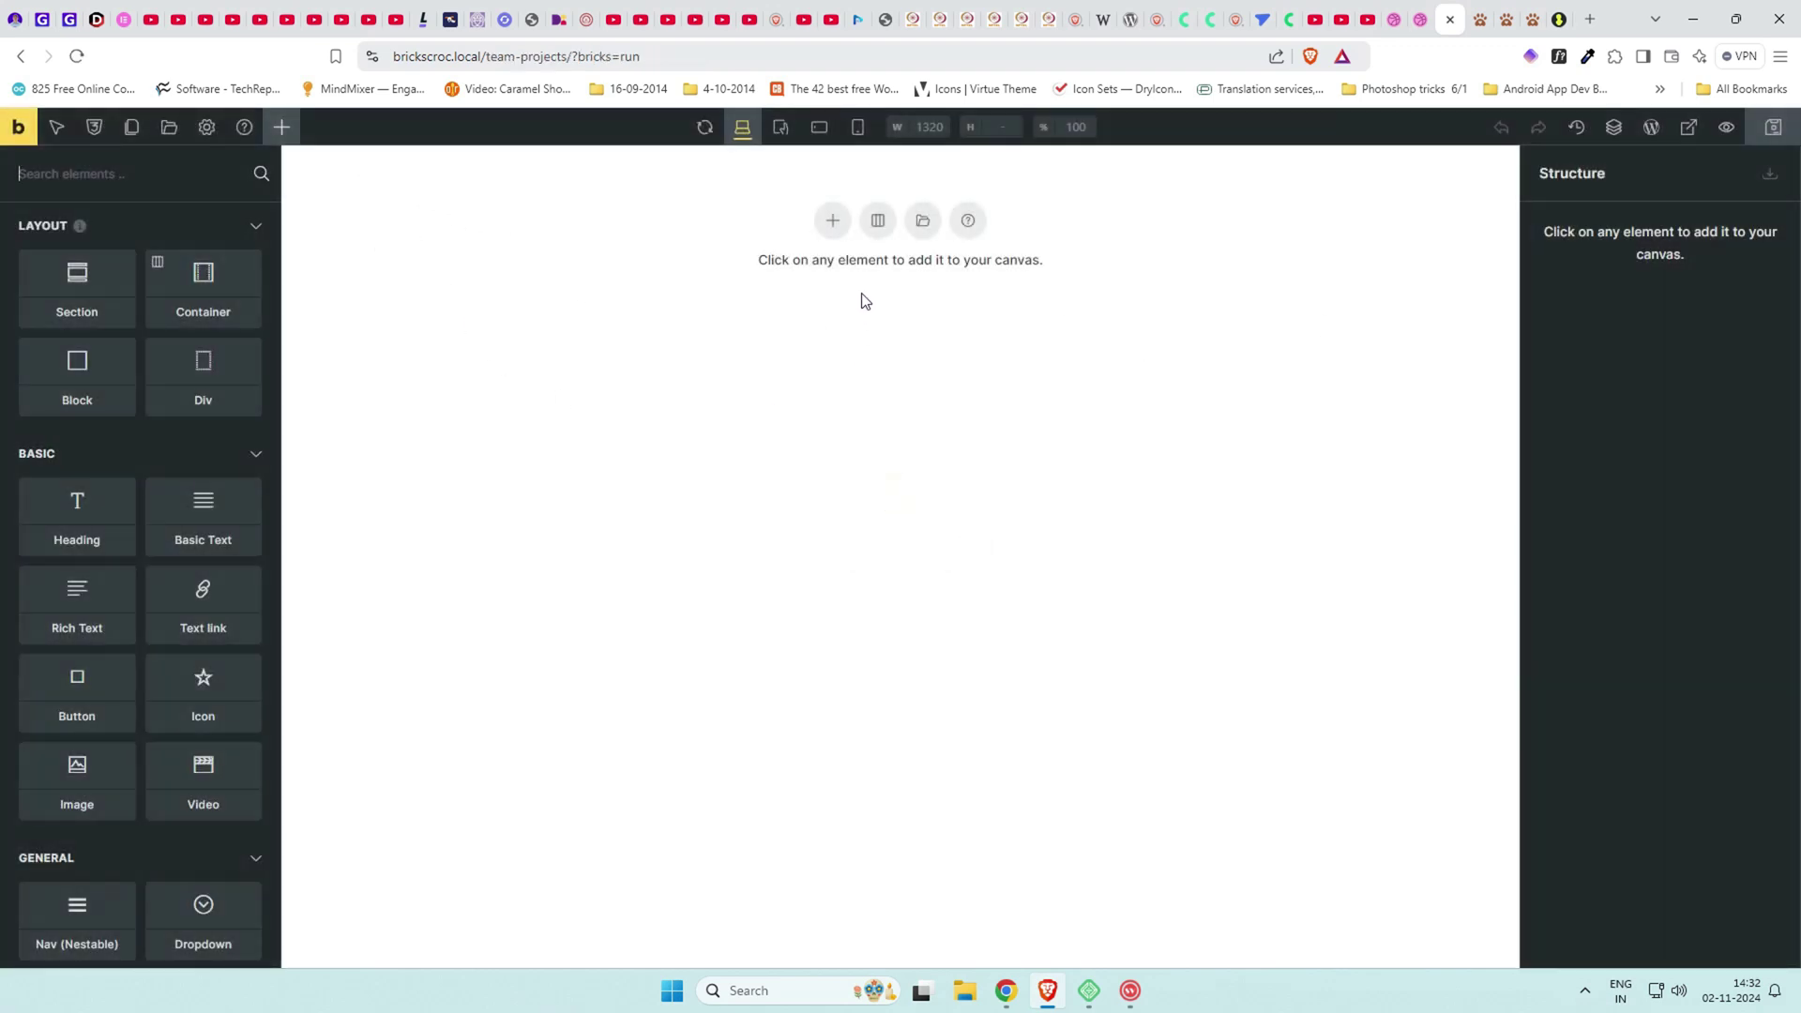
# Add a Section to the canvas and place a Block inside its Container.
pyautogui.click(833, 220)
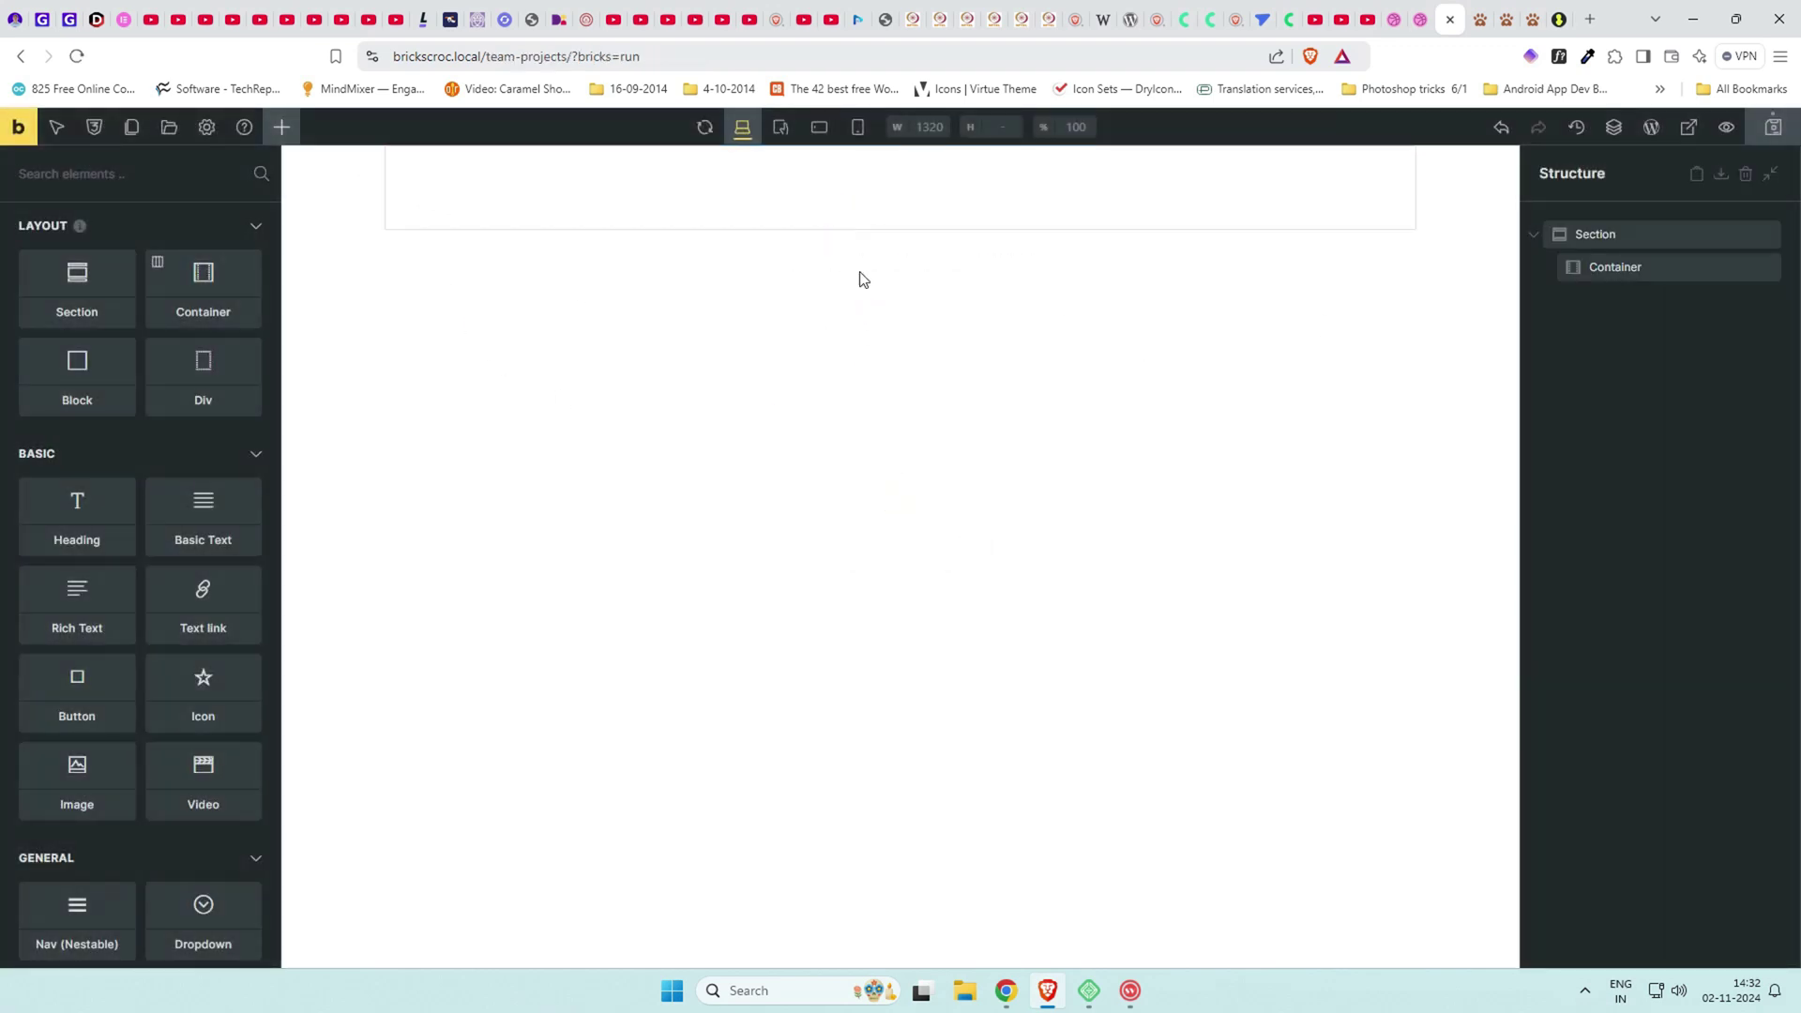
pyautogui.click(1660, 272)
pyautogui.click(280, 129)
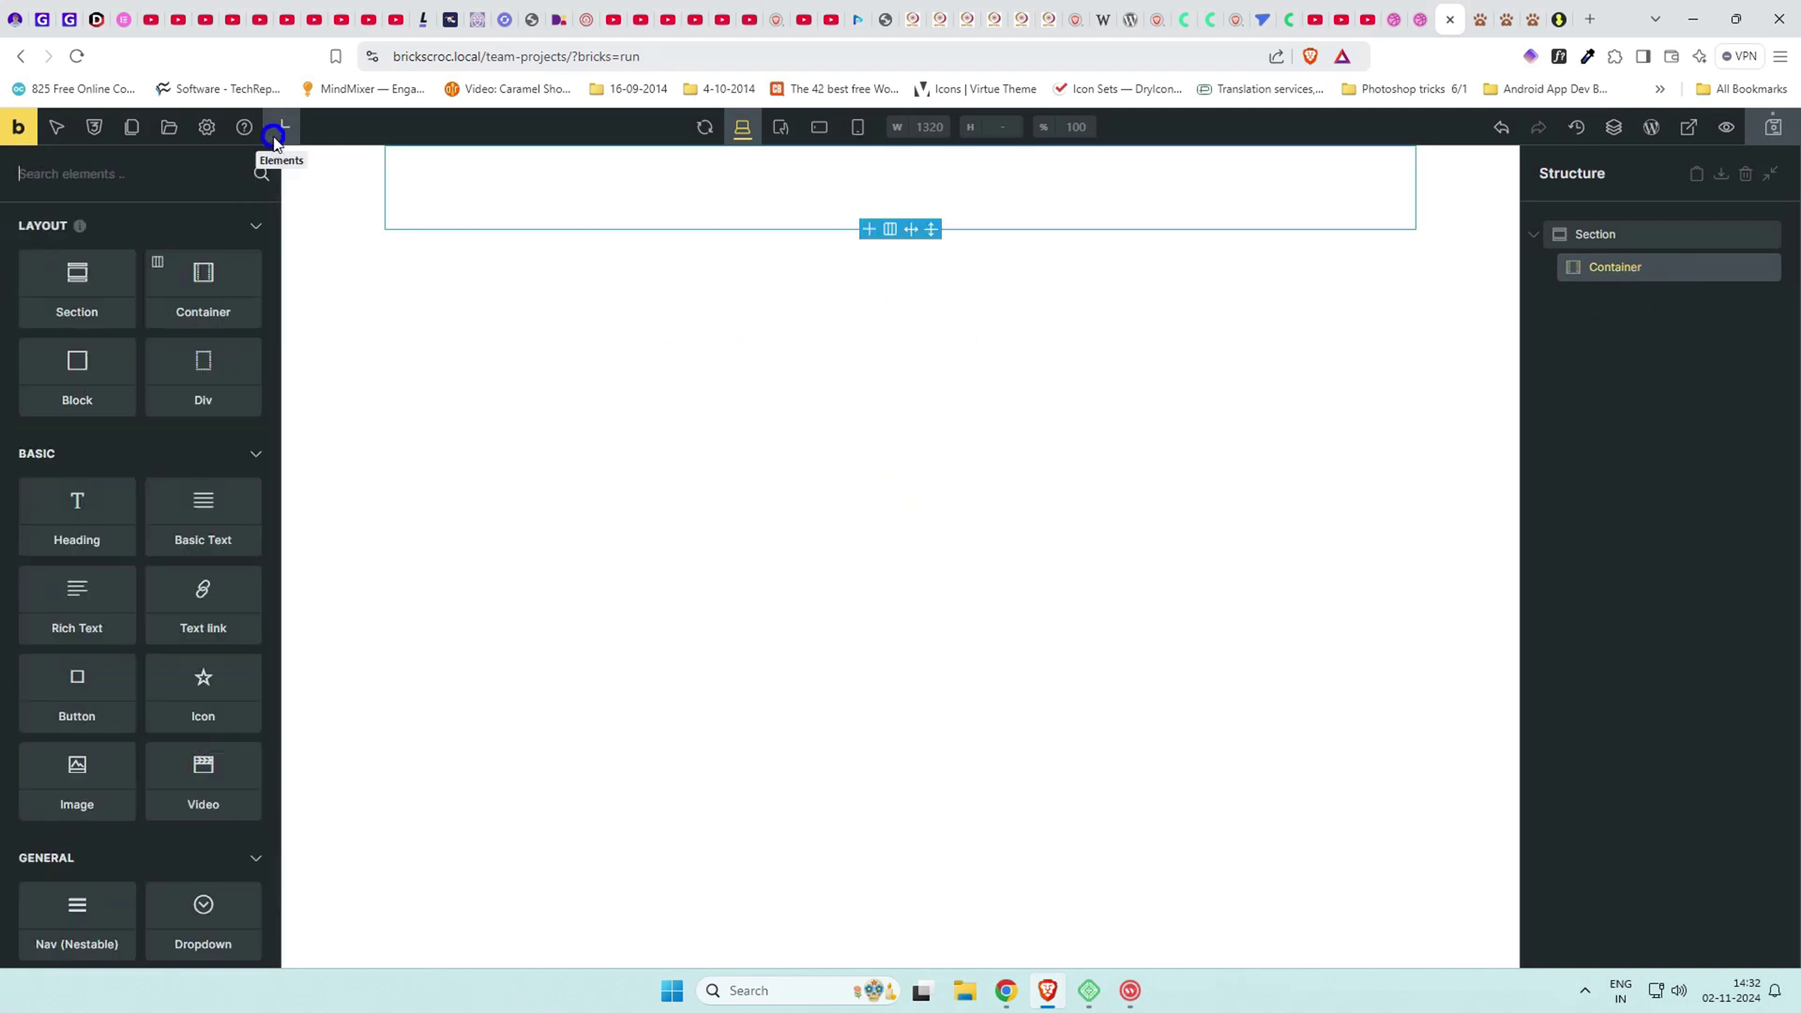
pyautogui.click(147, 177)
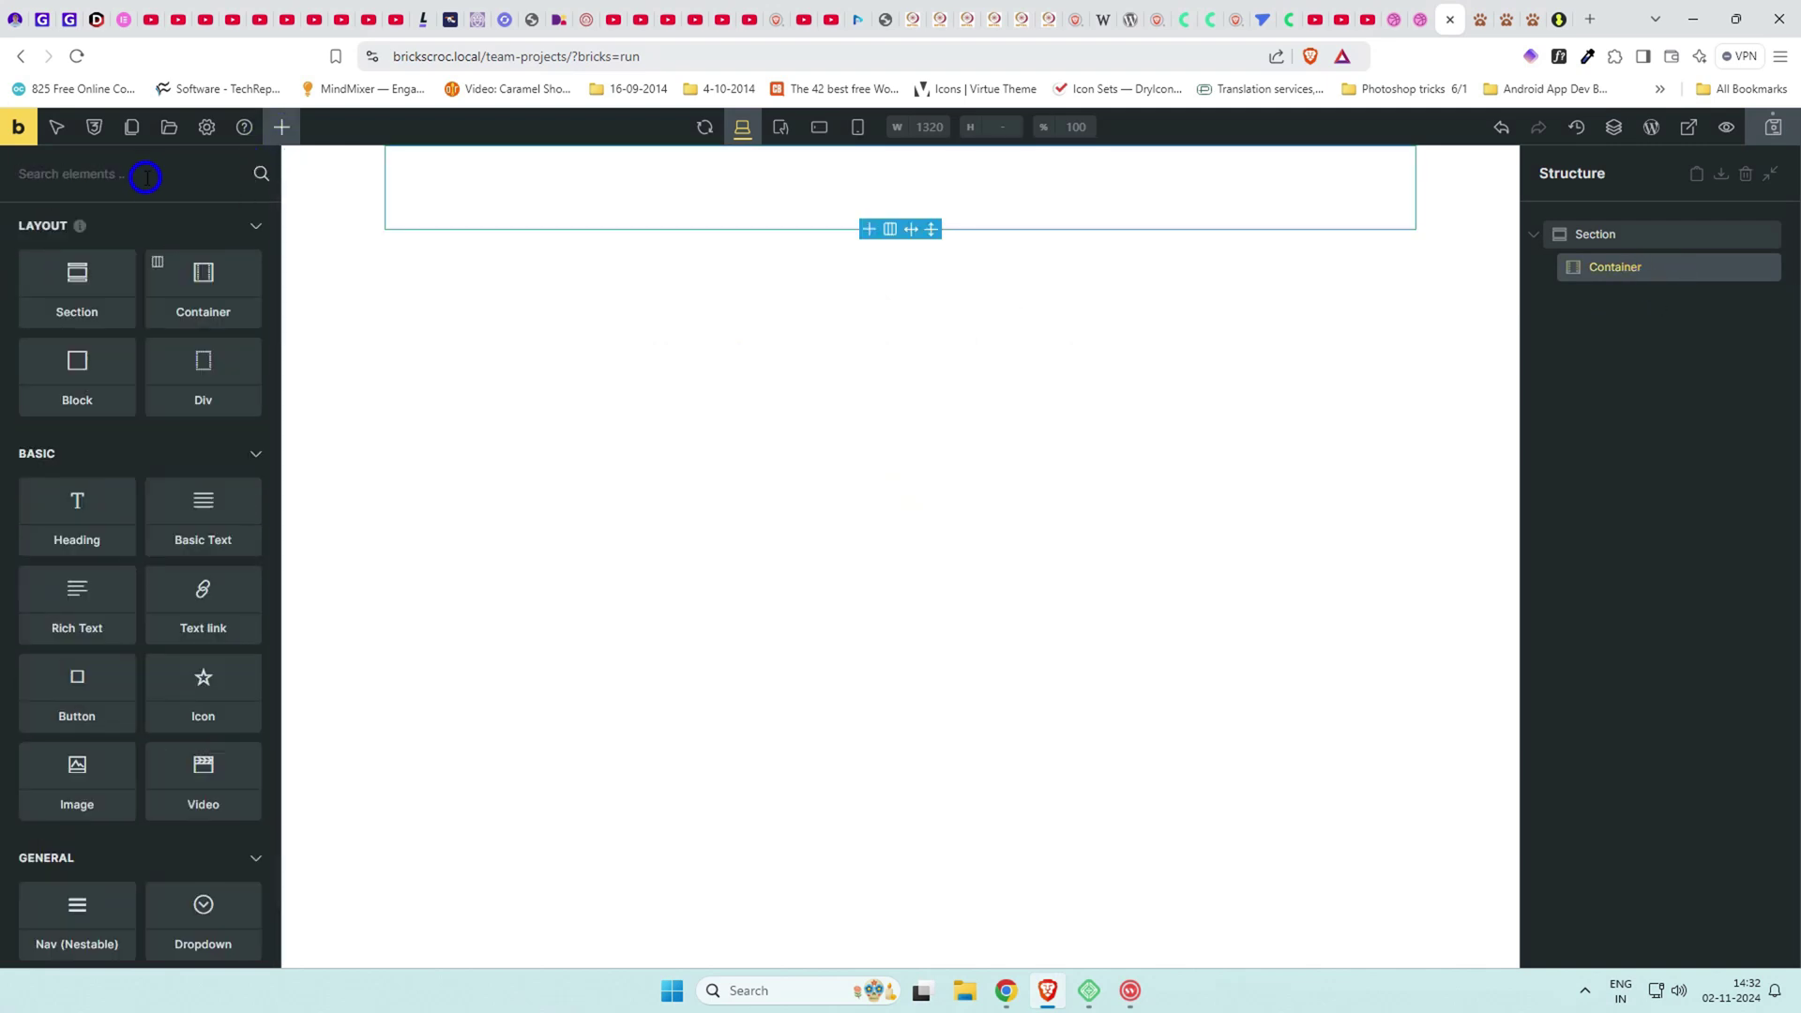
pyautogui.click(112, 389)
pyautogui.click(1640, 300)
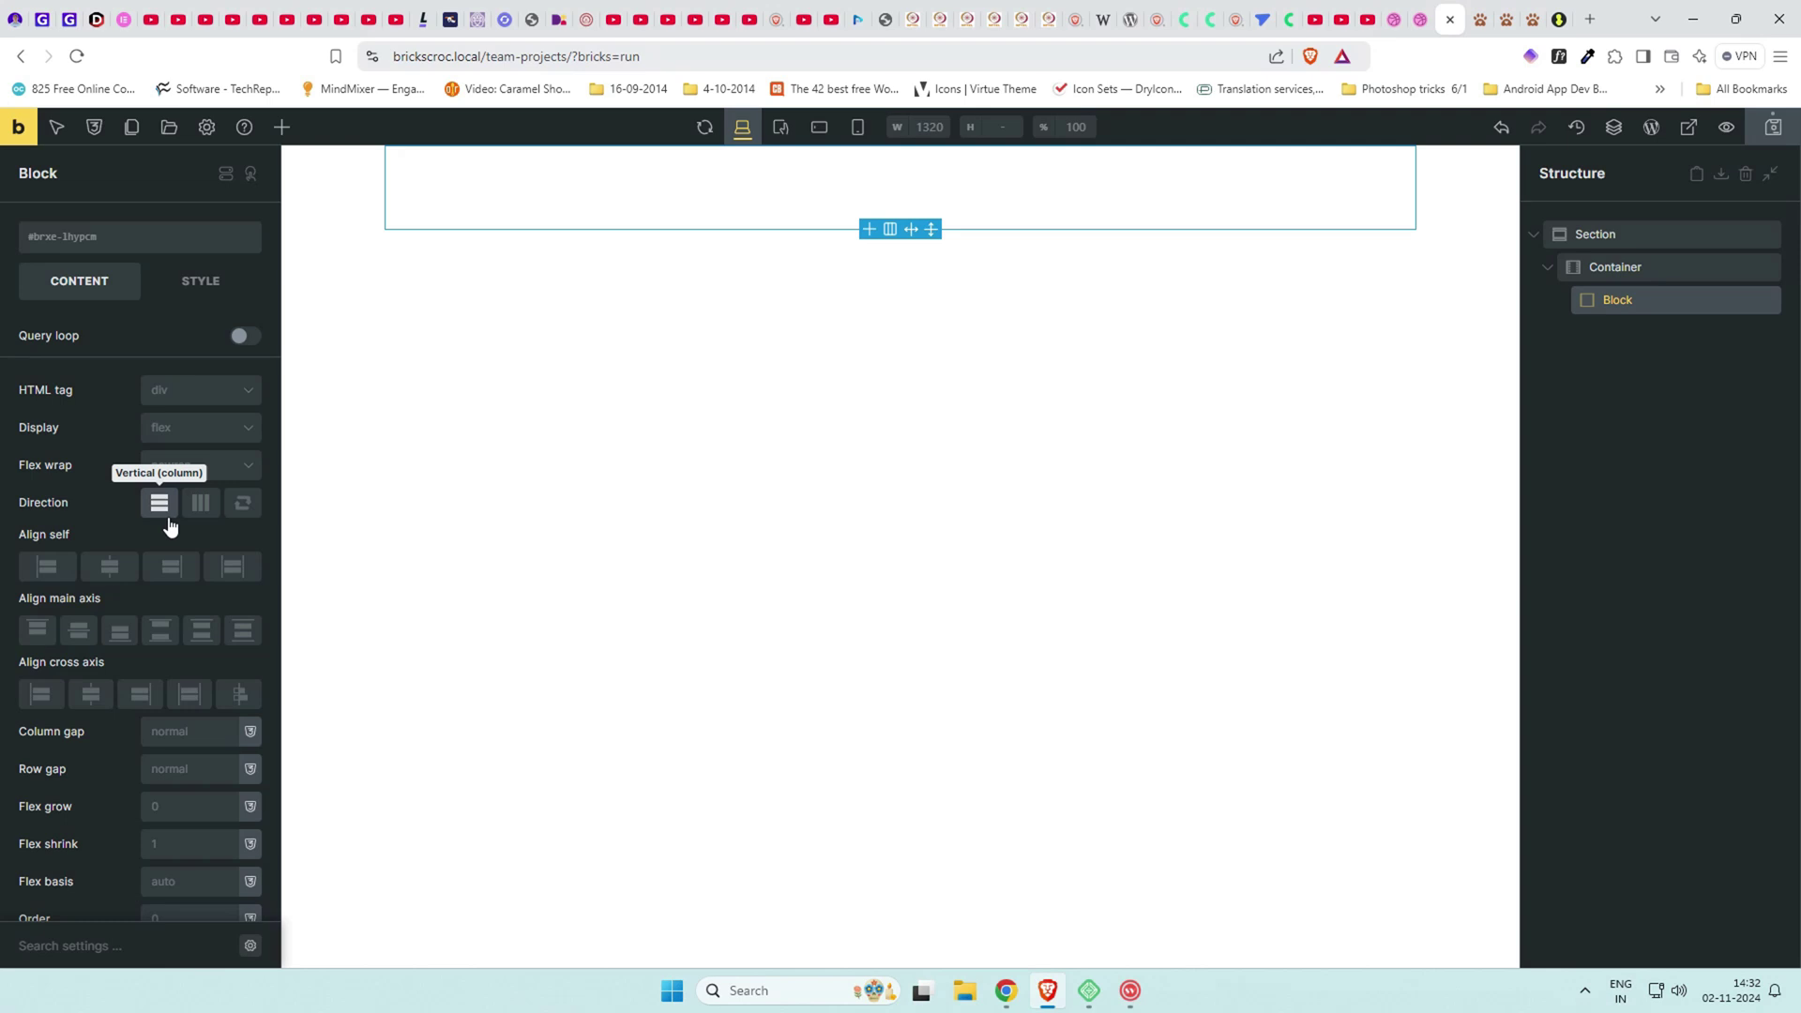
# Add a Heading, two Rich Text elements and a Basic Text, placing Basic Text under the Heading.
pyautogui.click(282, 129)
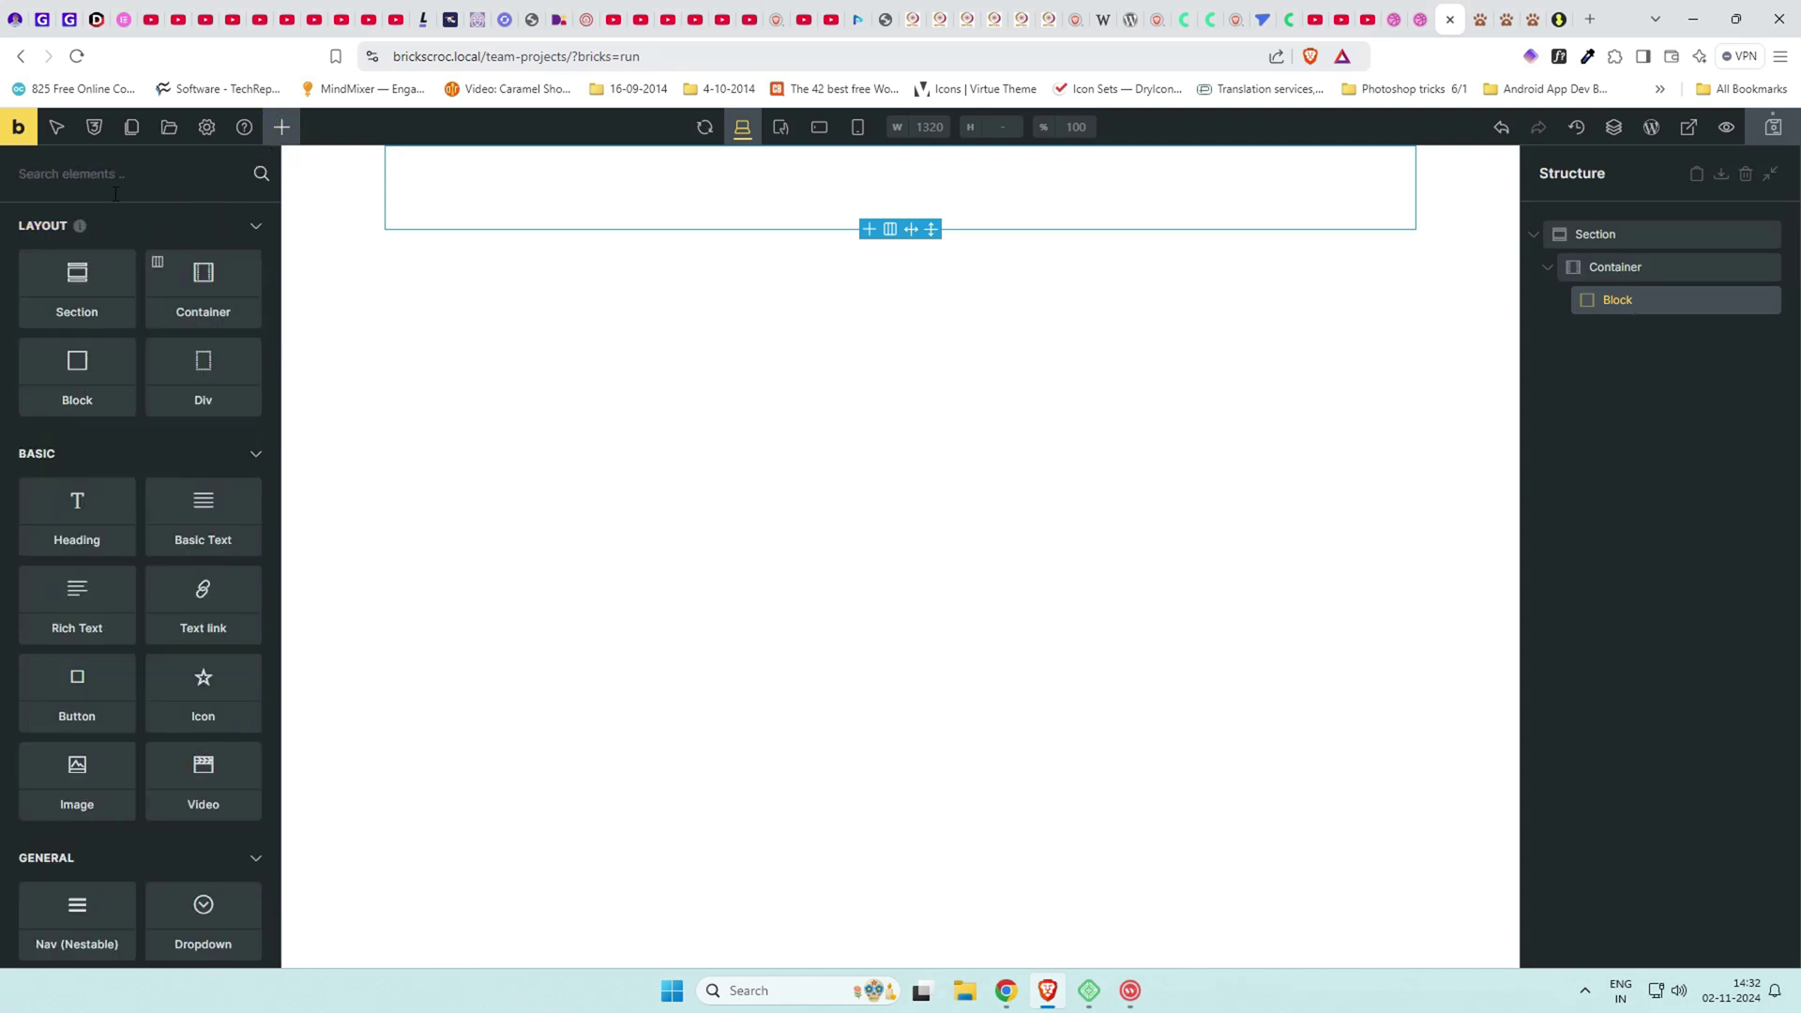
pyautogui.click(113, 497)
pyautogui.click(75, 612)
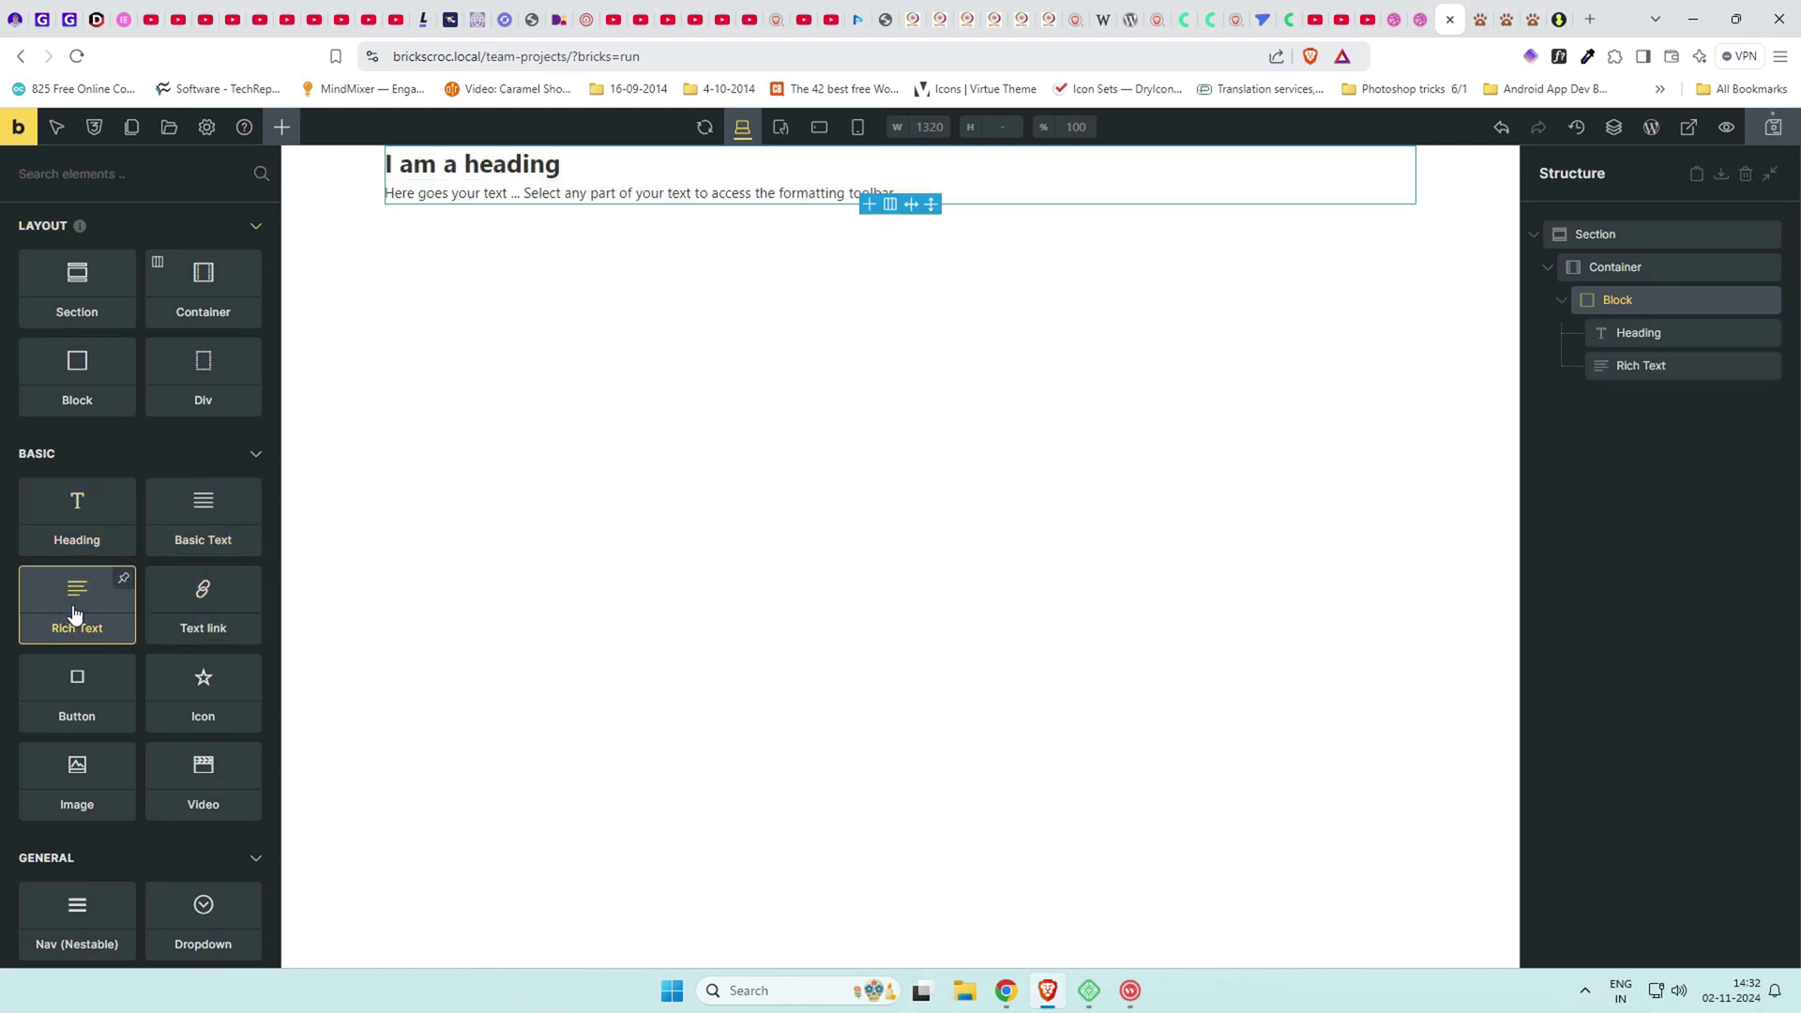
pyautogui.click(75, 612)
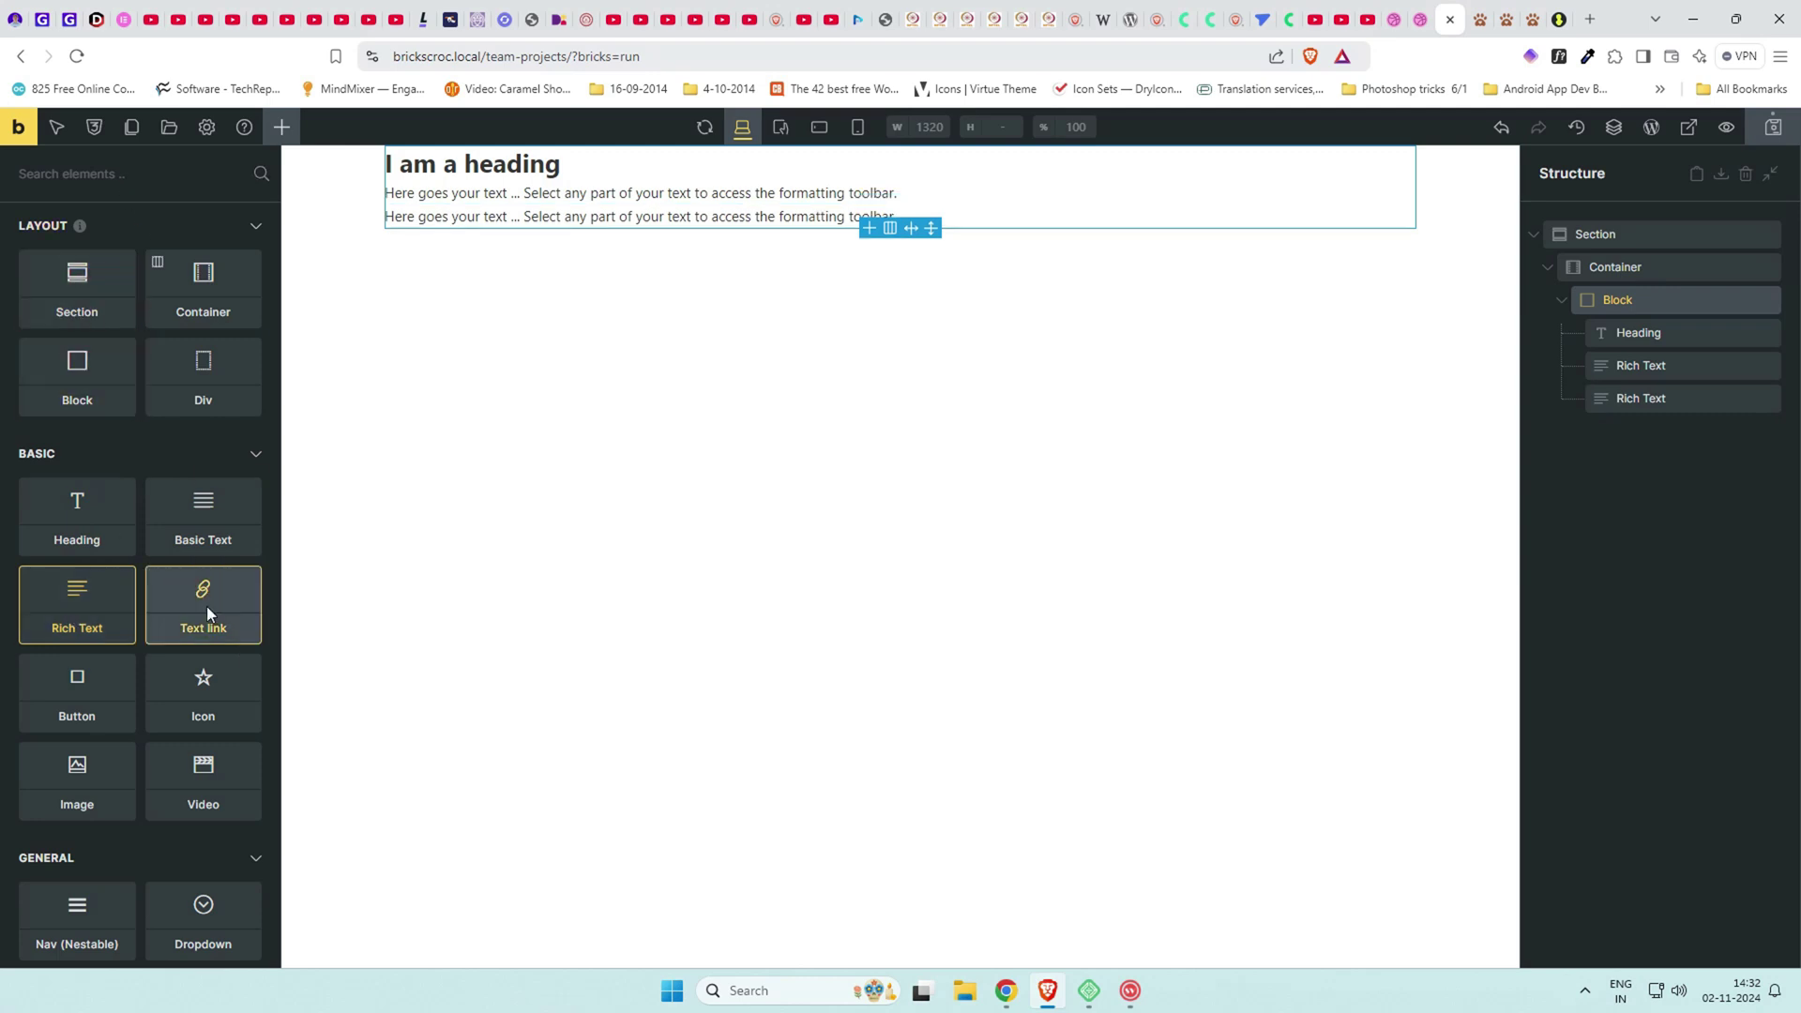
pyautogui.click(225, 541)
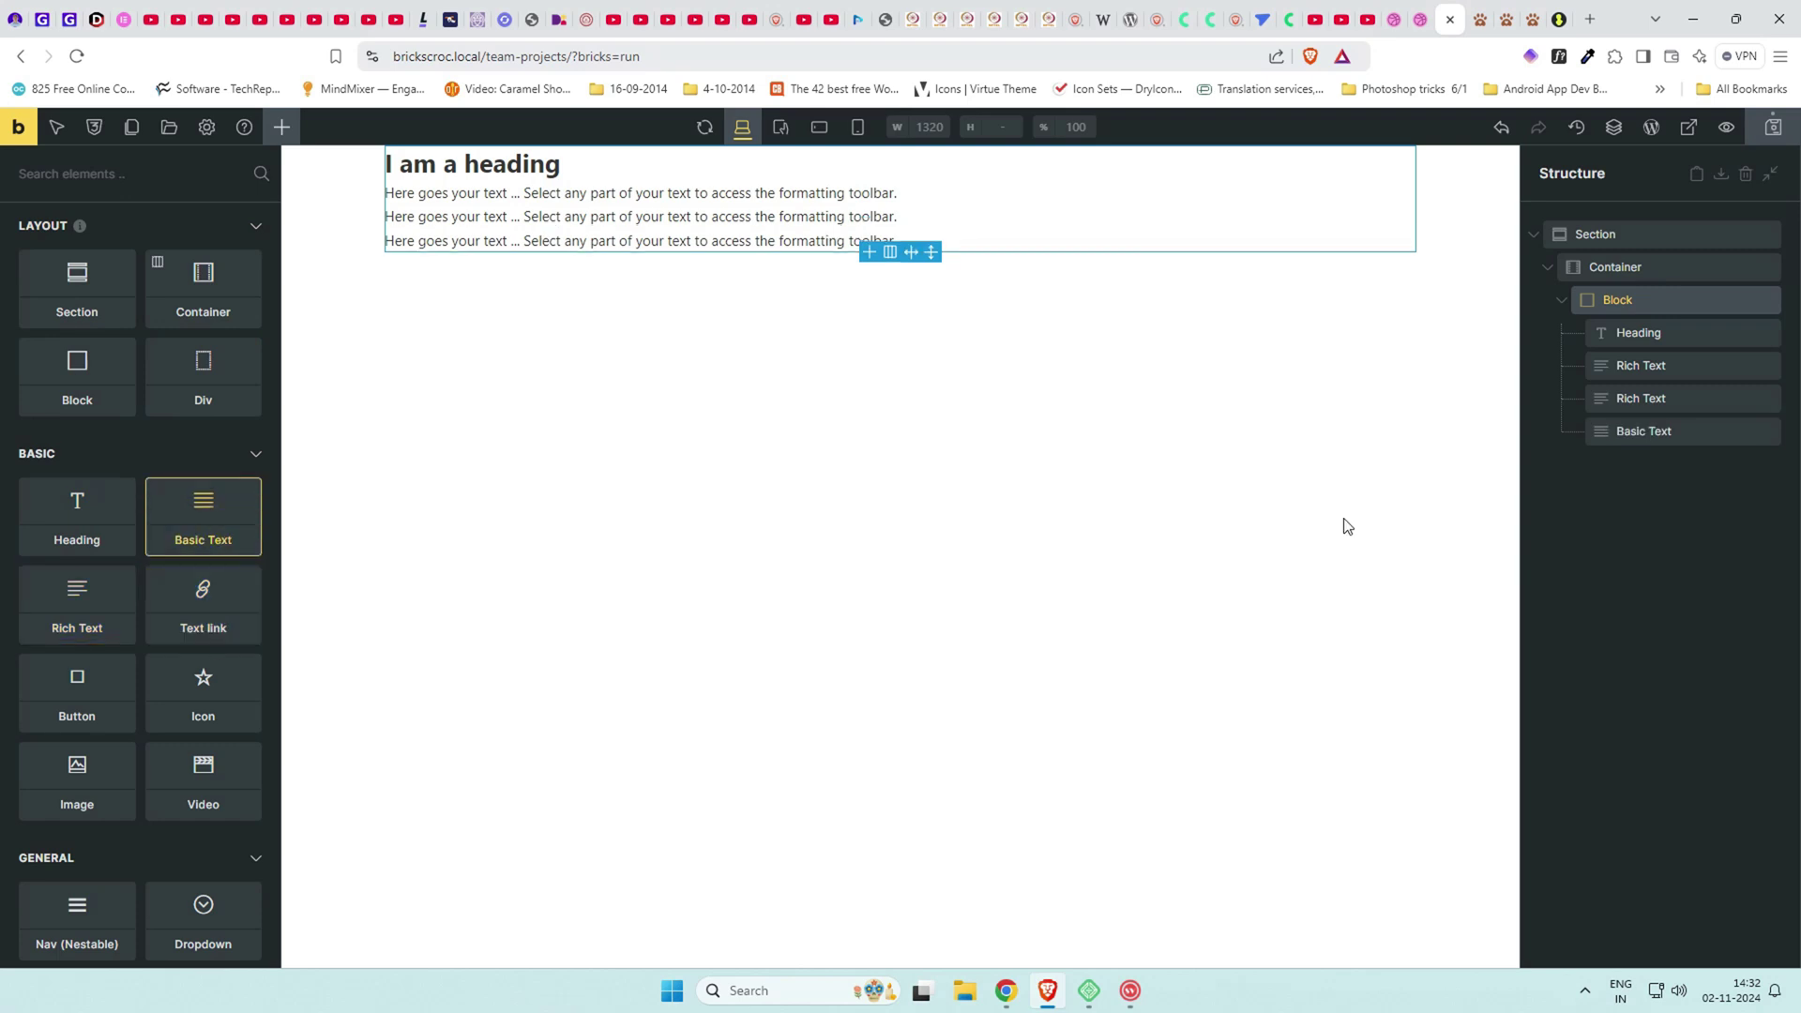
pyautogui.moveTo(1644, 432); pyautogui.dragTo(1651, 350)
# Replace the heading's default text with the dynamic post title.
pyautogui.click(1662, 329)
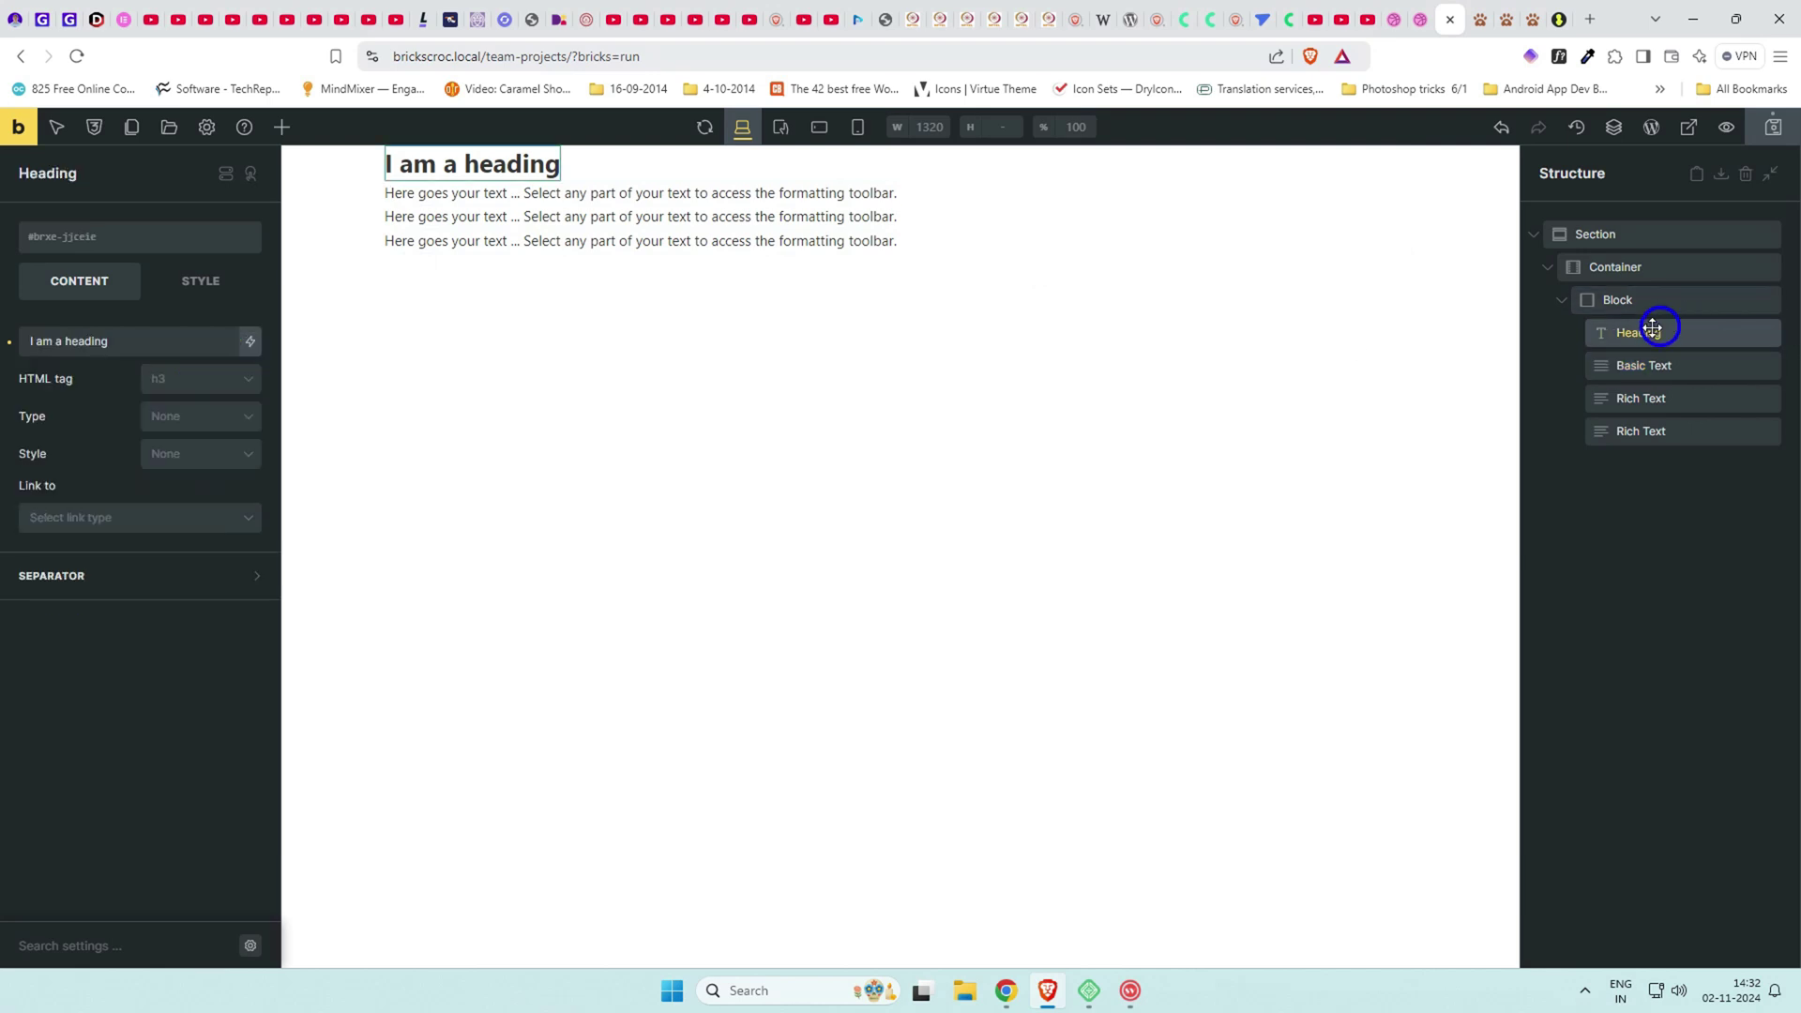
pyautogui.moveTo(235, 341); pyautogui.dragTo(3, 355)
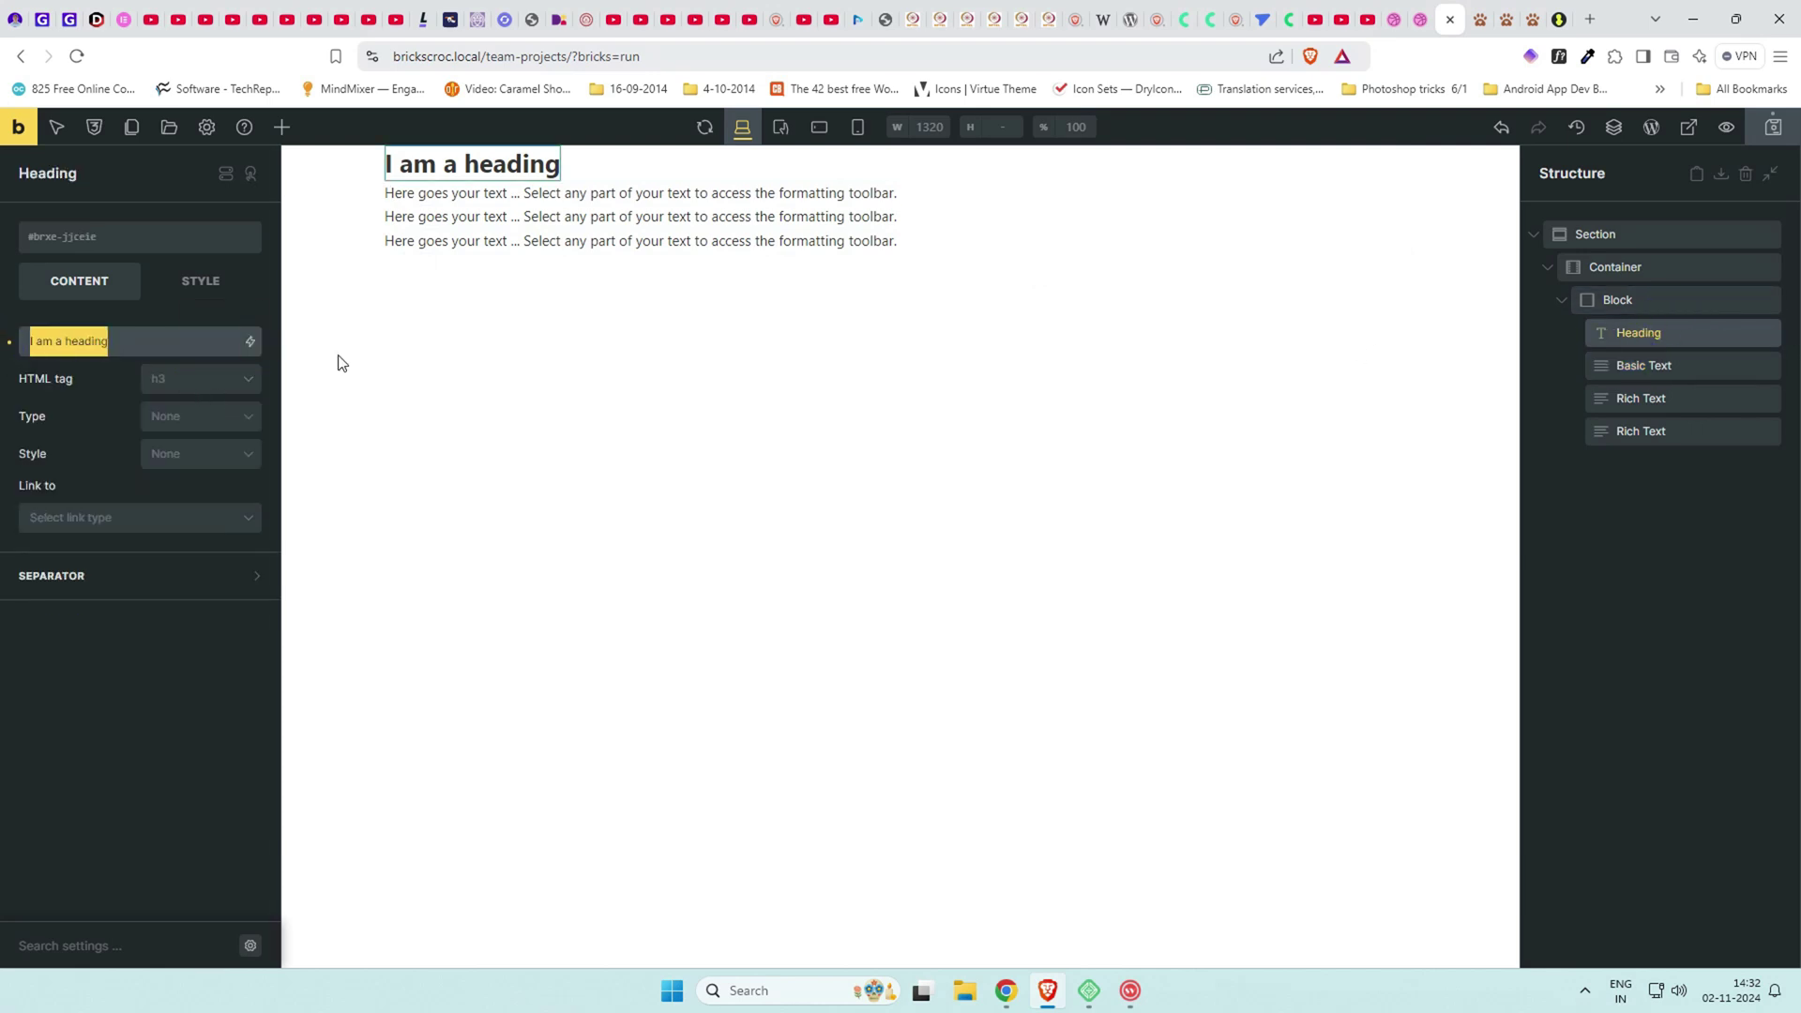
pyautogui.press('BackSpace')
pyautogui.click(249, 342)
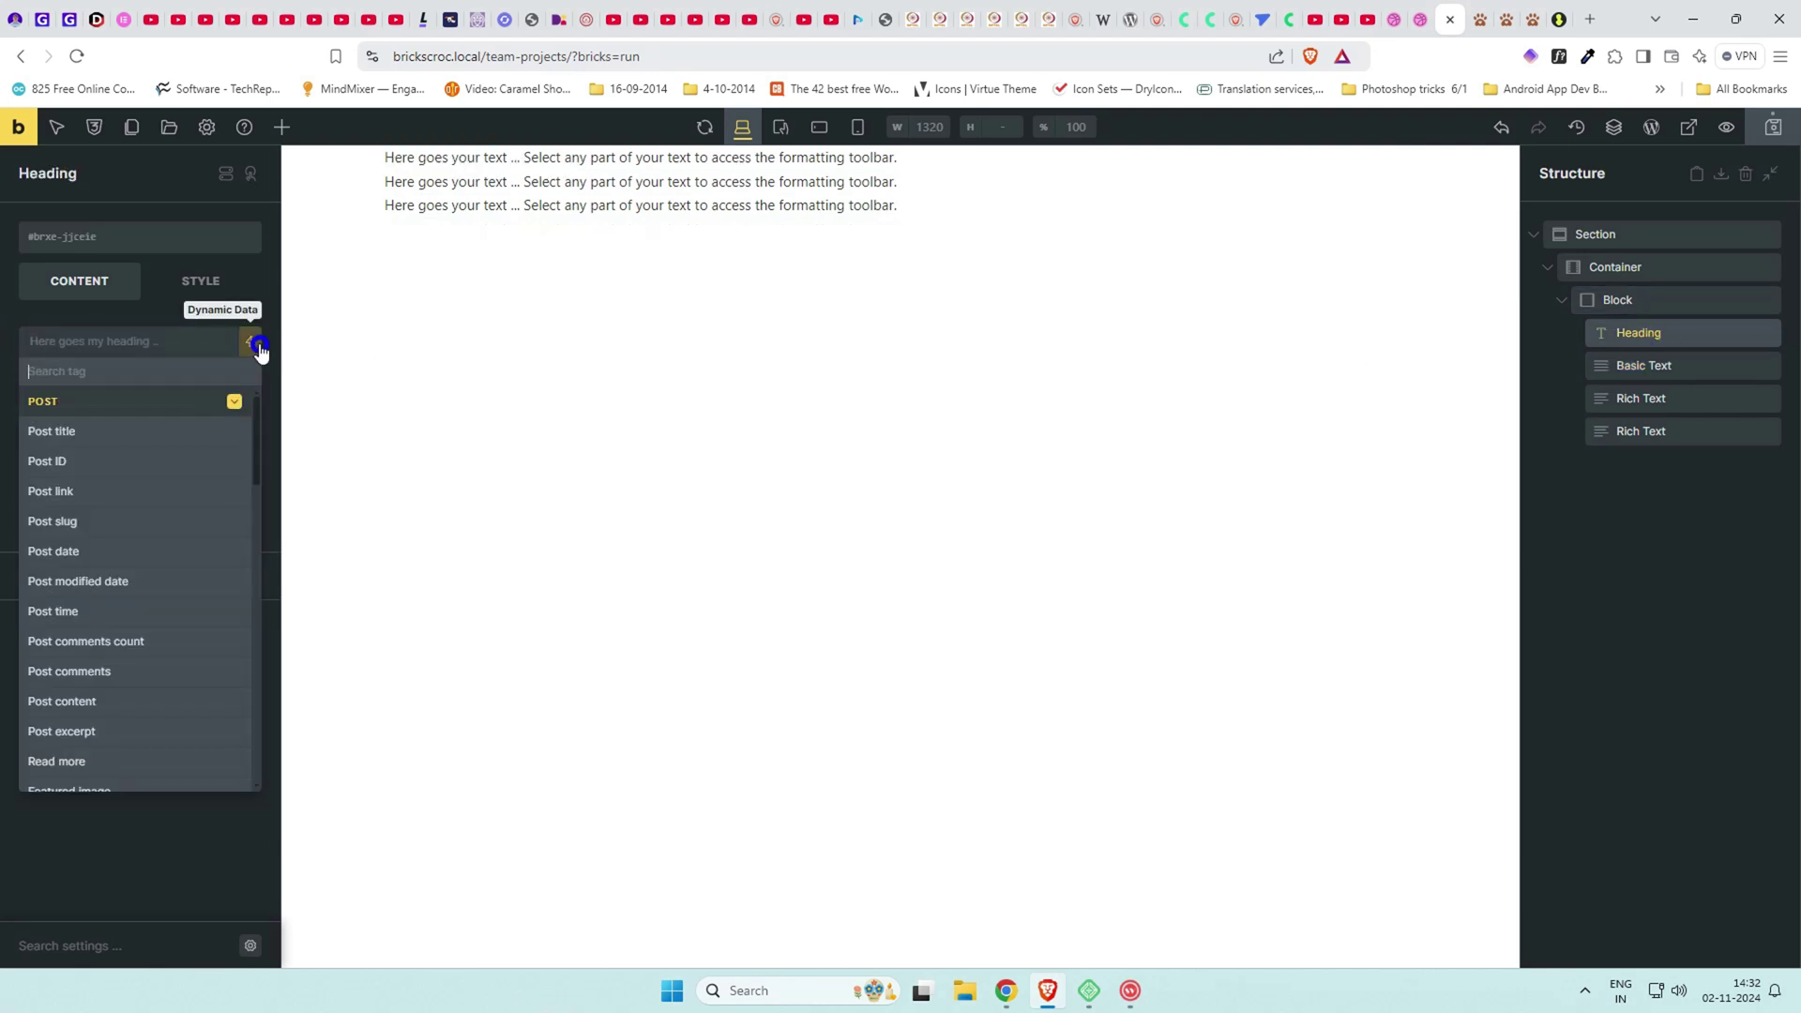
pyautogui.click(141, 437)
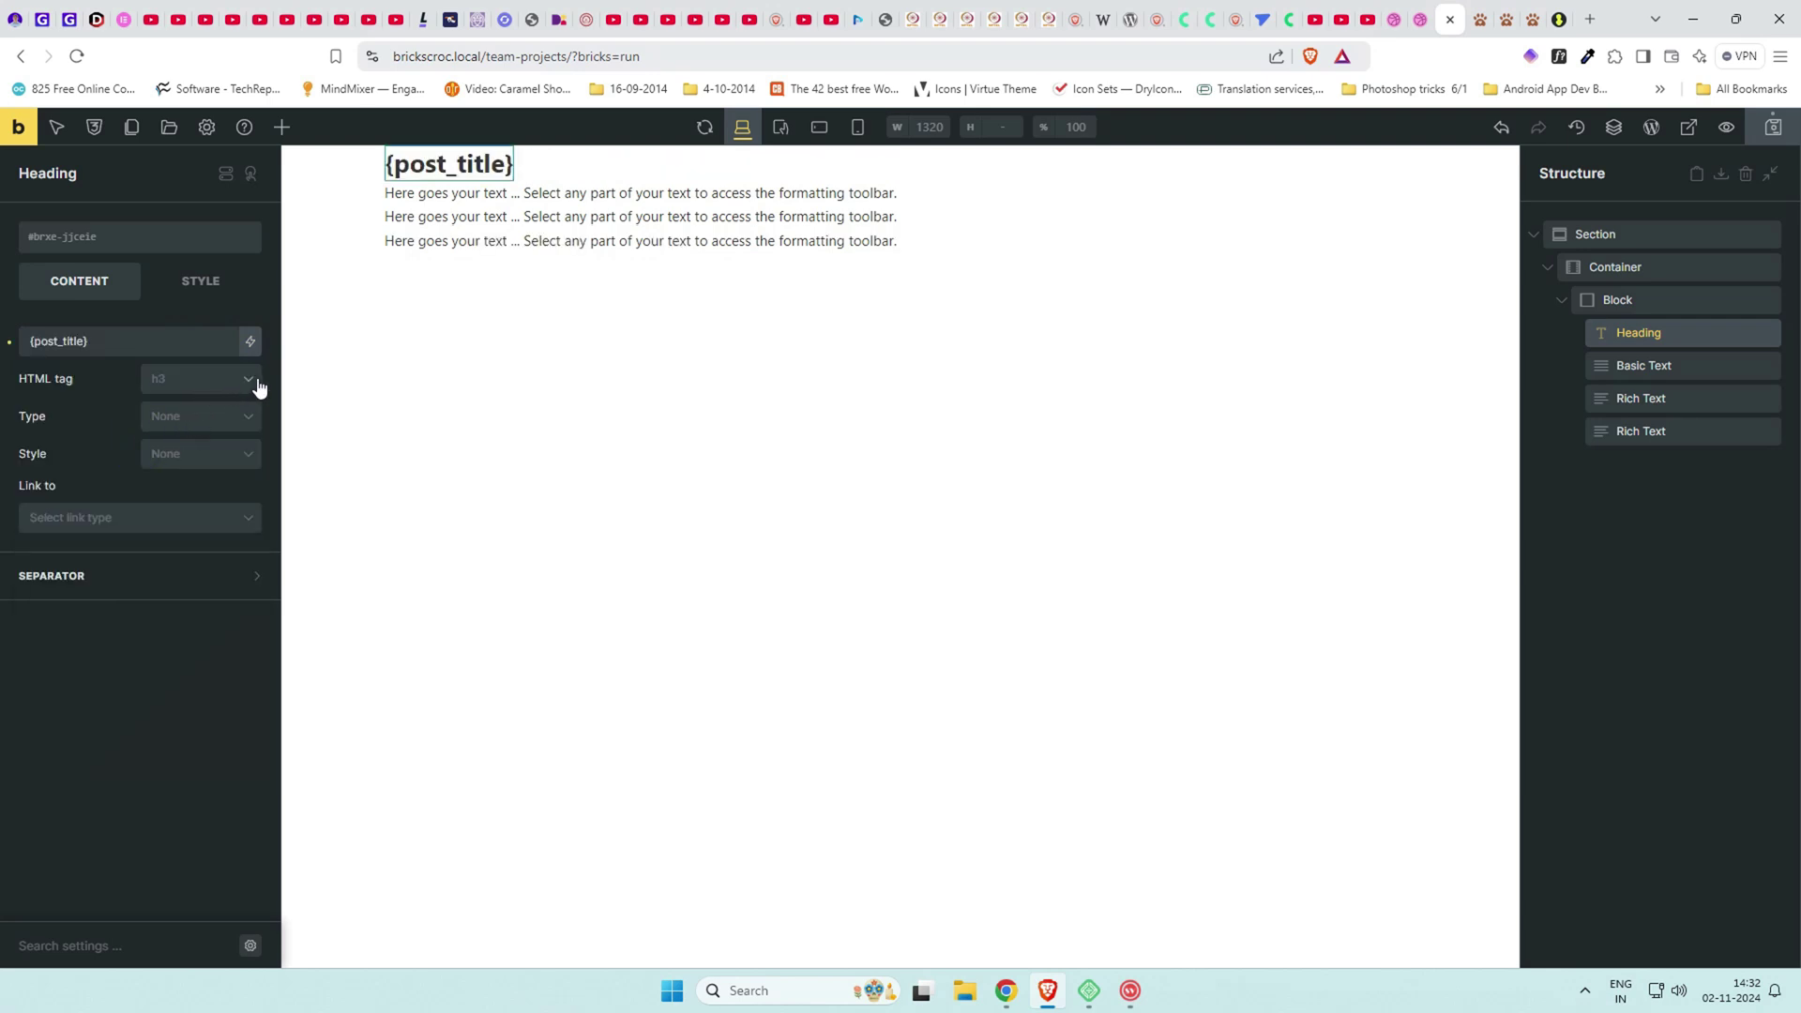
# Make the first Basic Text show 'Client:' followed by the ACPT client-name field.
pyautogui.click(1694, 364)
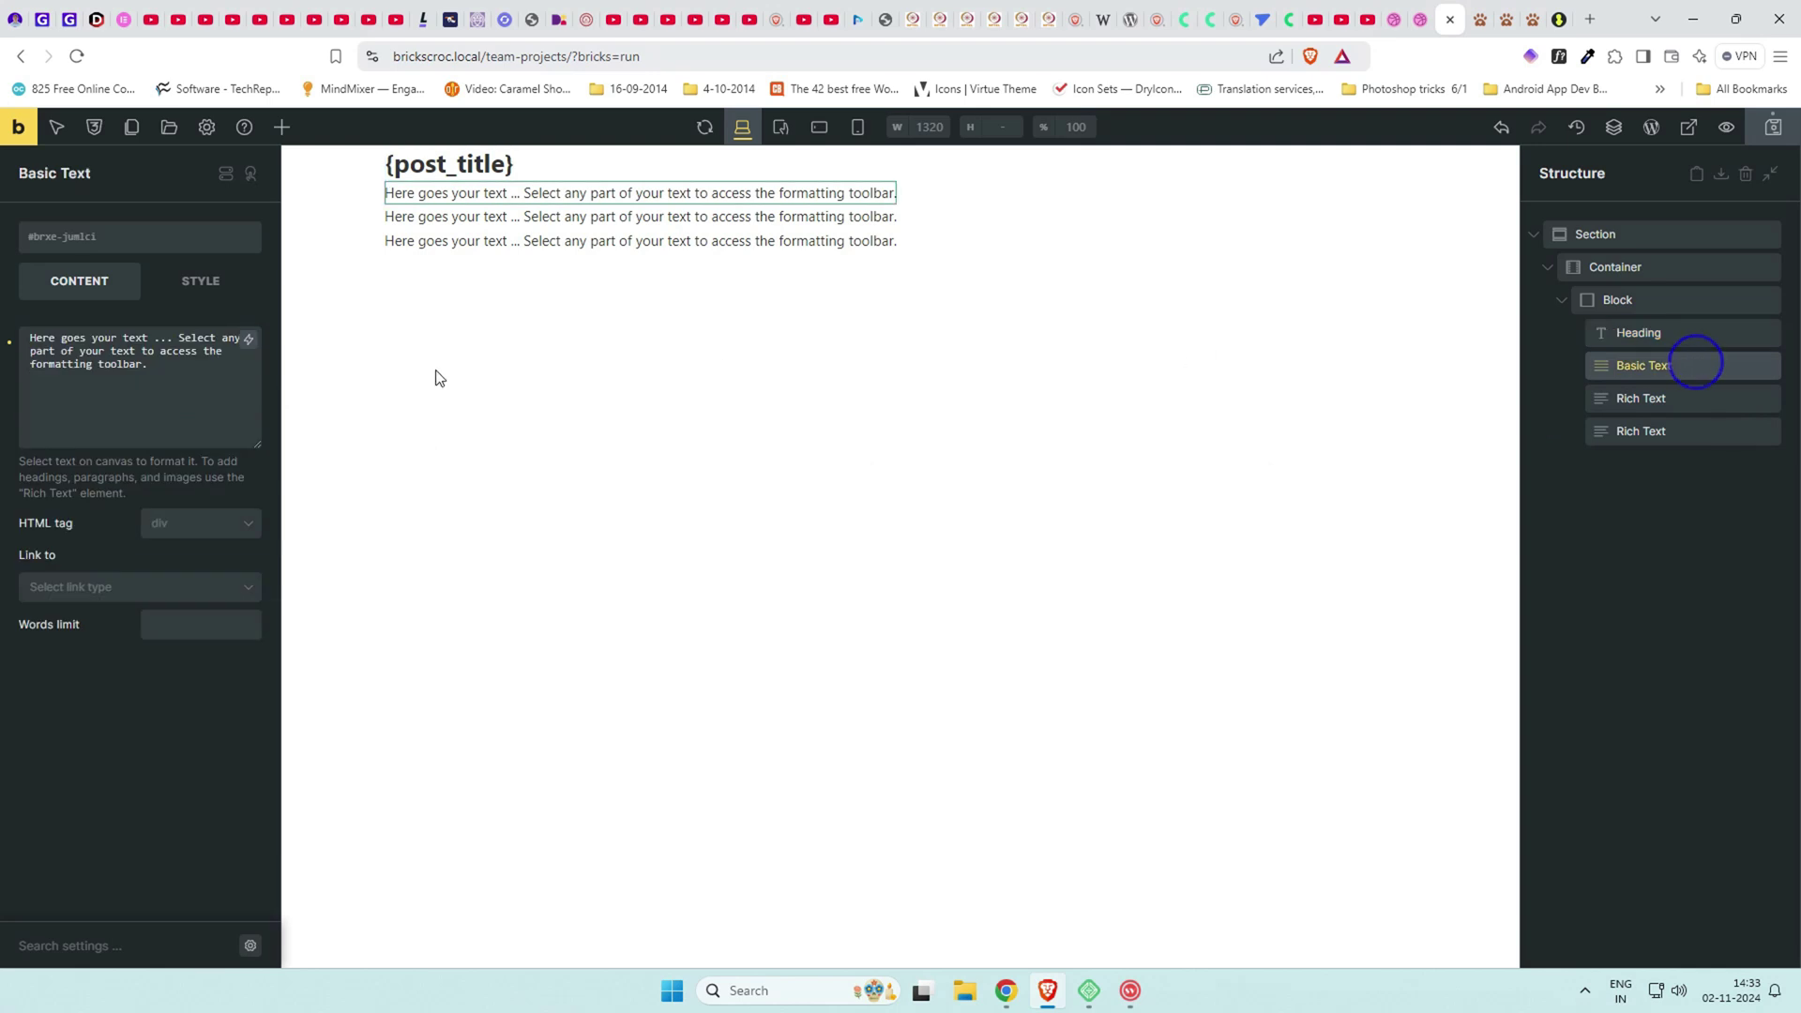
pyautogui.click(221, 356)
pyautogui.hotkey('ctrl', 'a')
pyautogui.press('BackSpace')
pyautogui.click(248, 338)
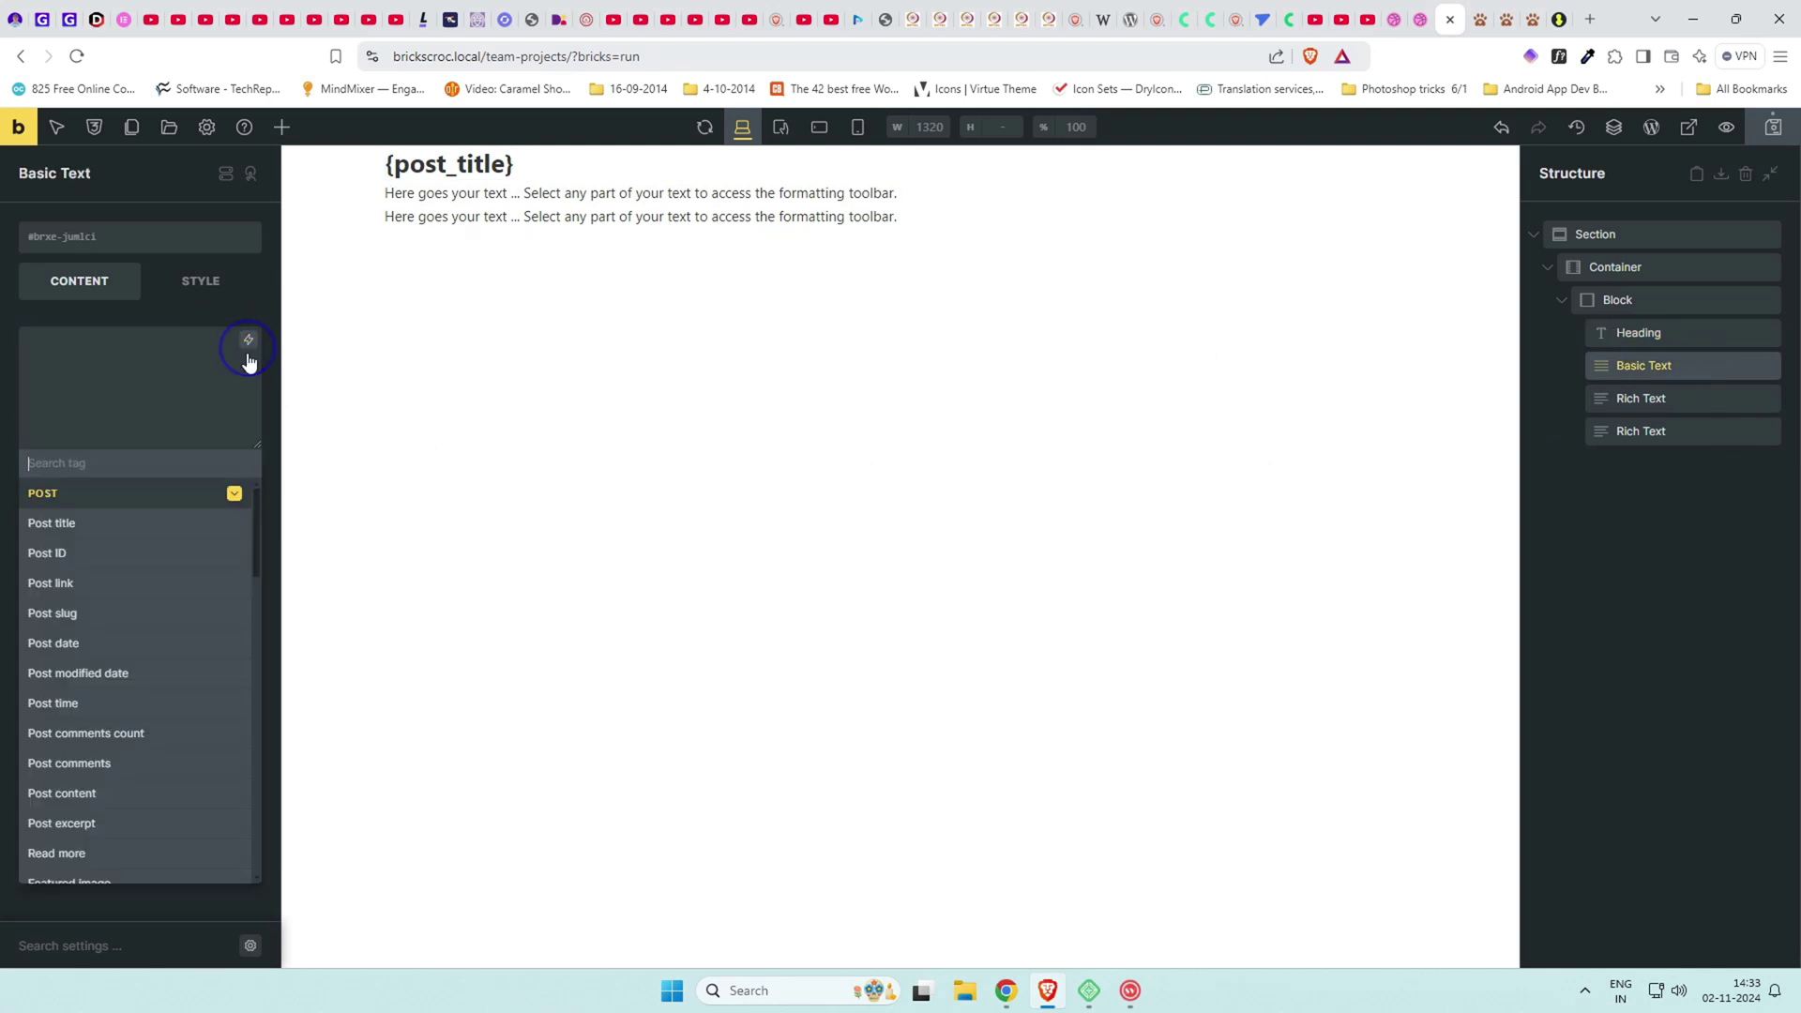
pyautogui.scroll(-10, 182, 553)
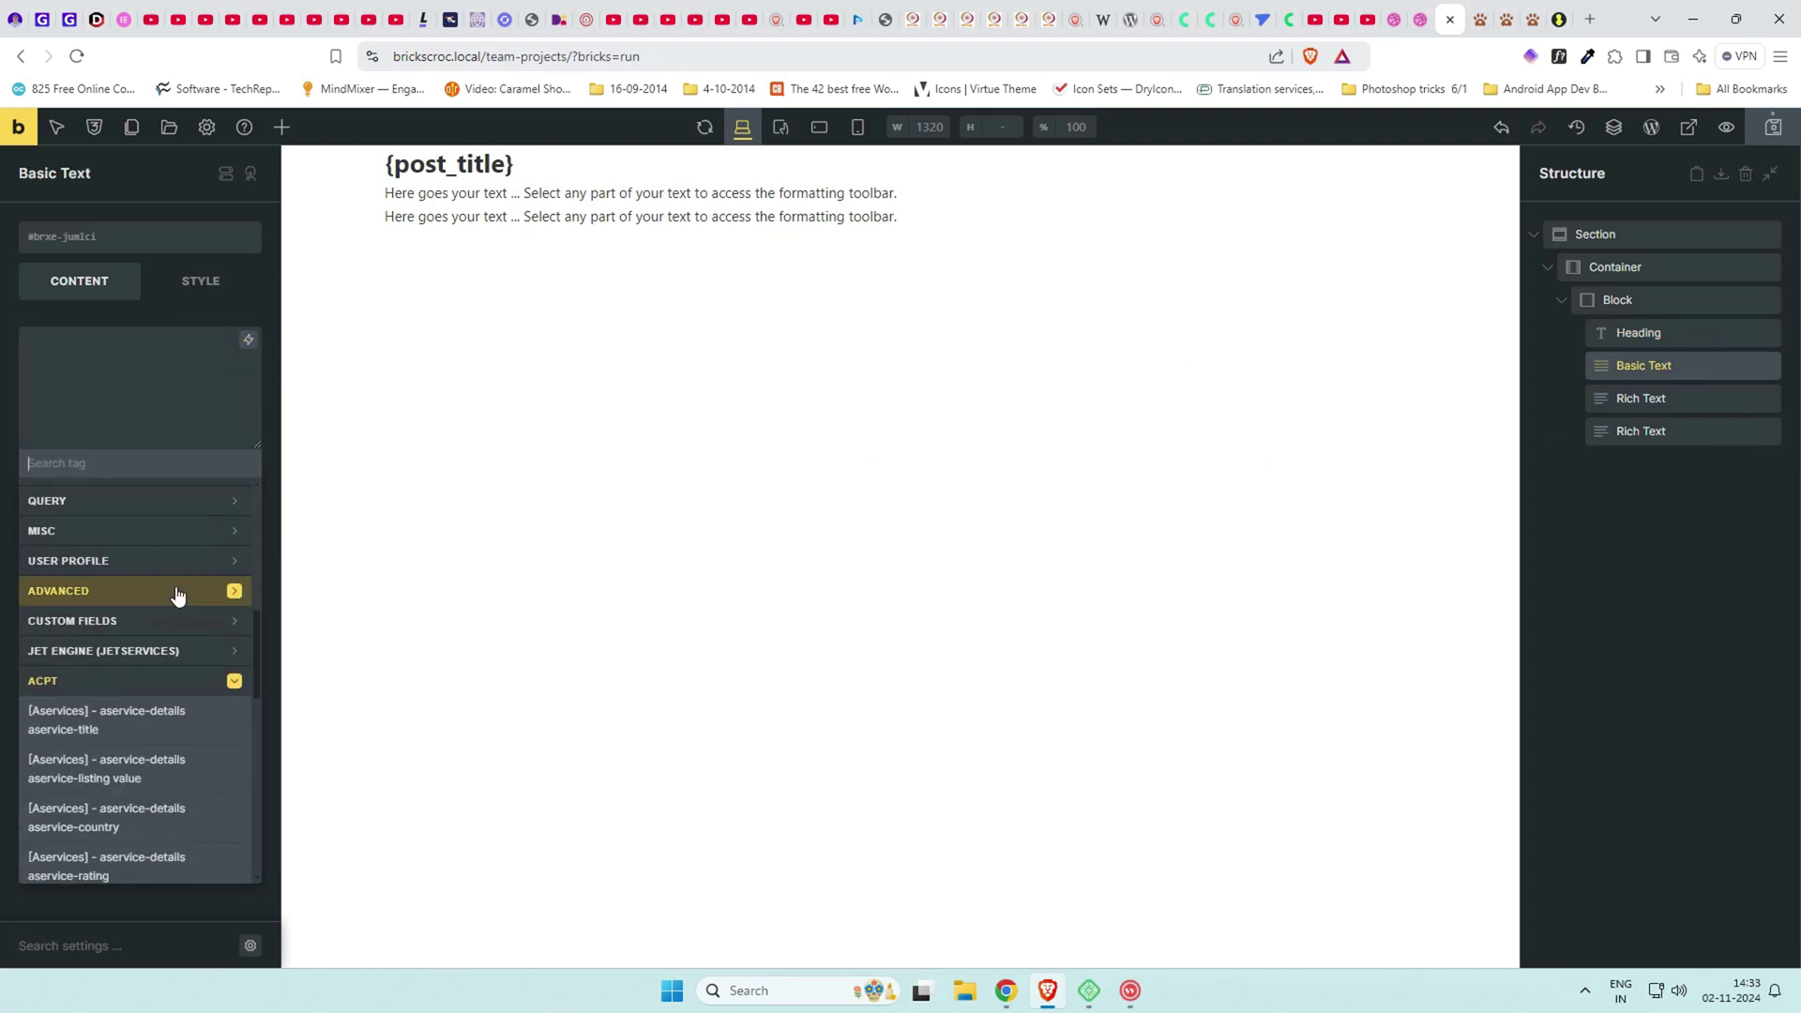
pyautogui.scroll(-4, 181, 750)
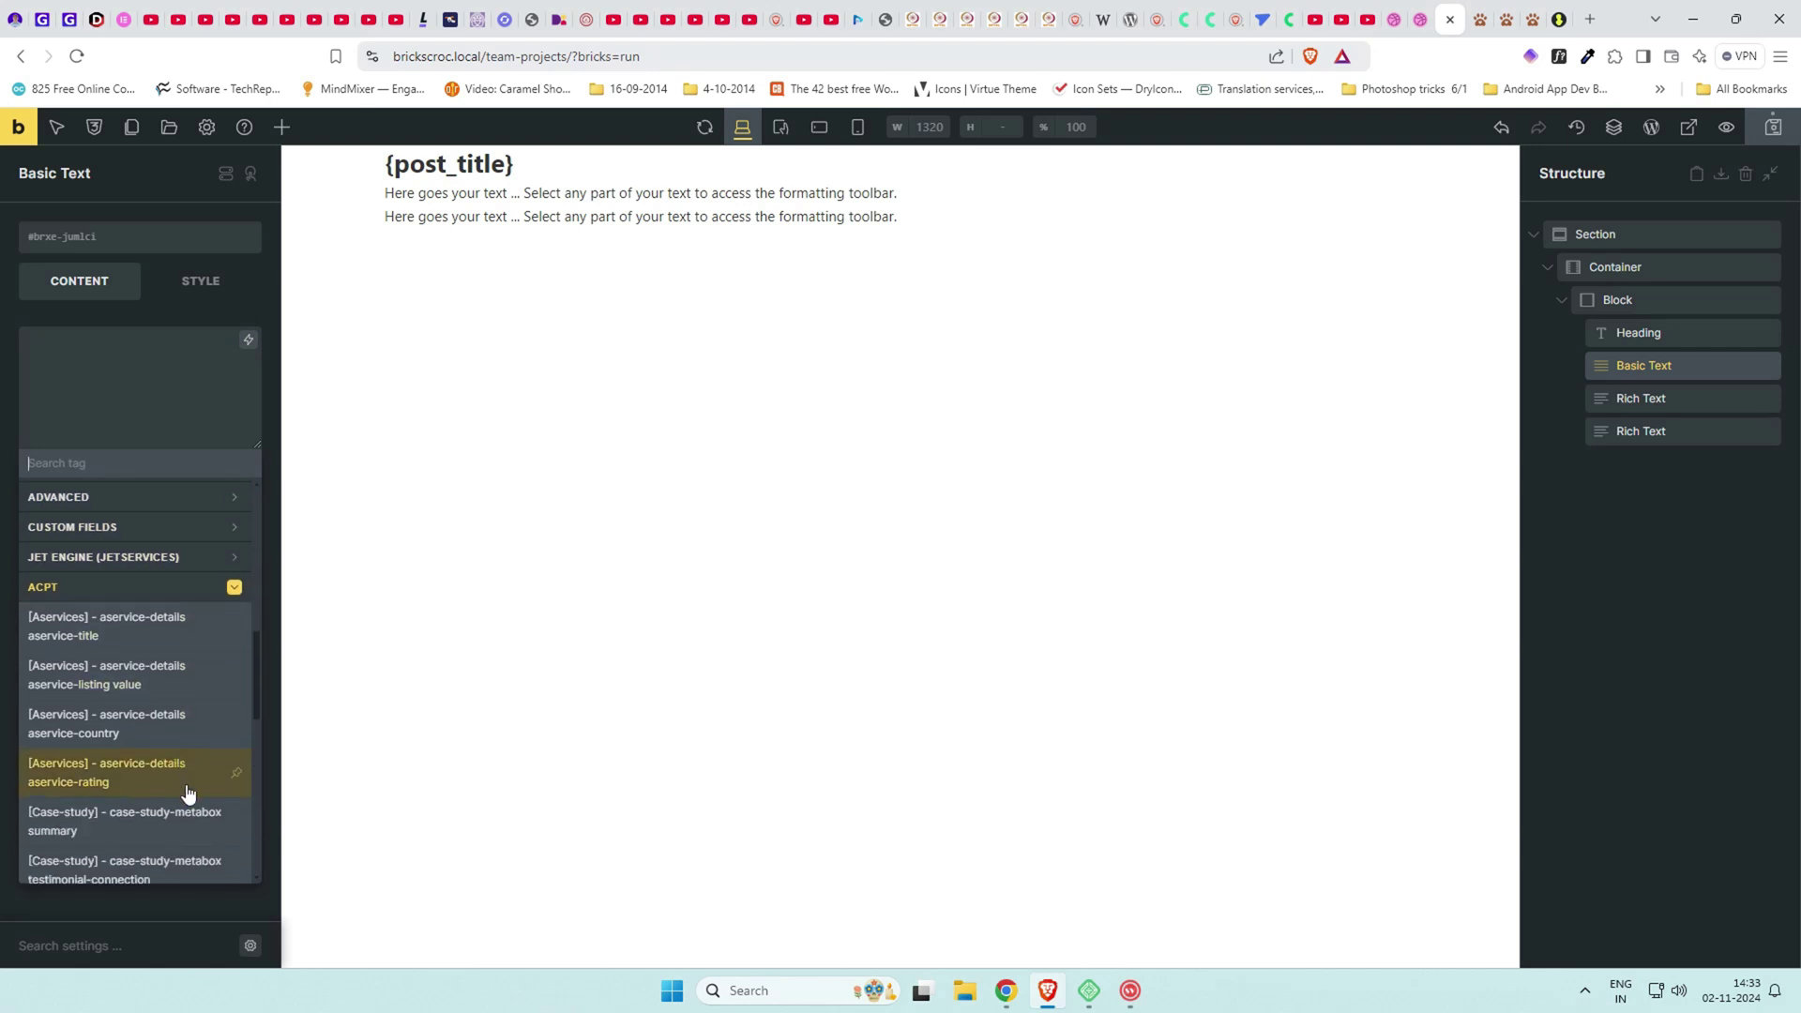
pyautogui.scroll(-4, 191, 809)
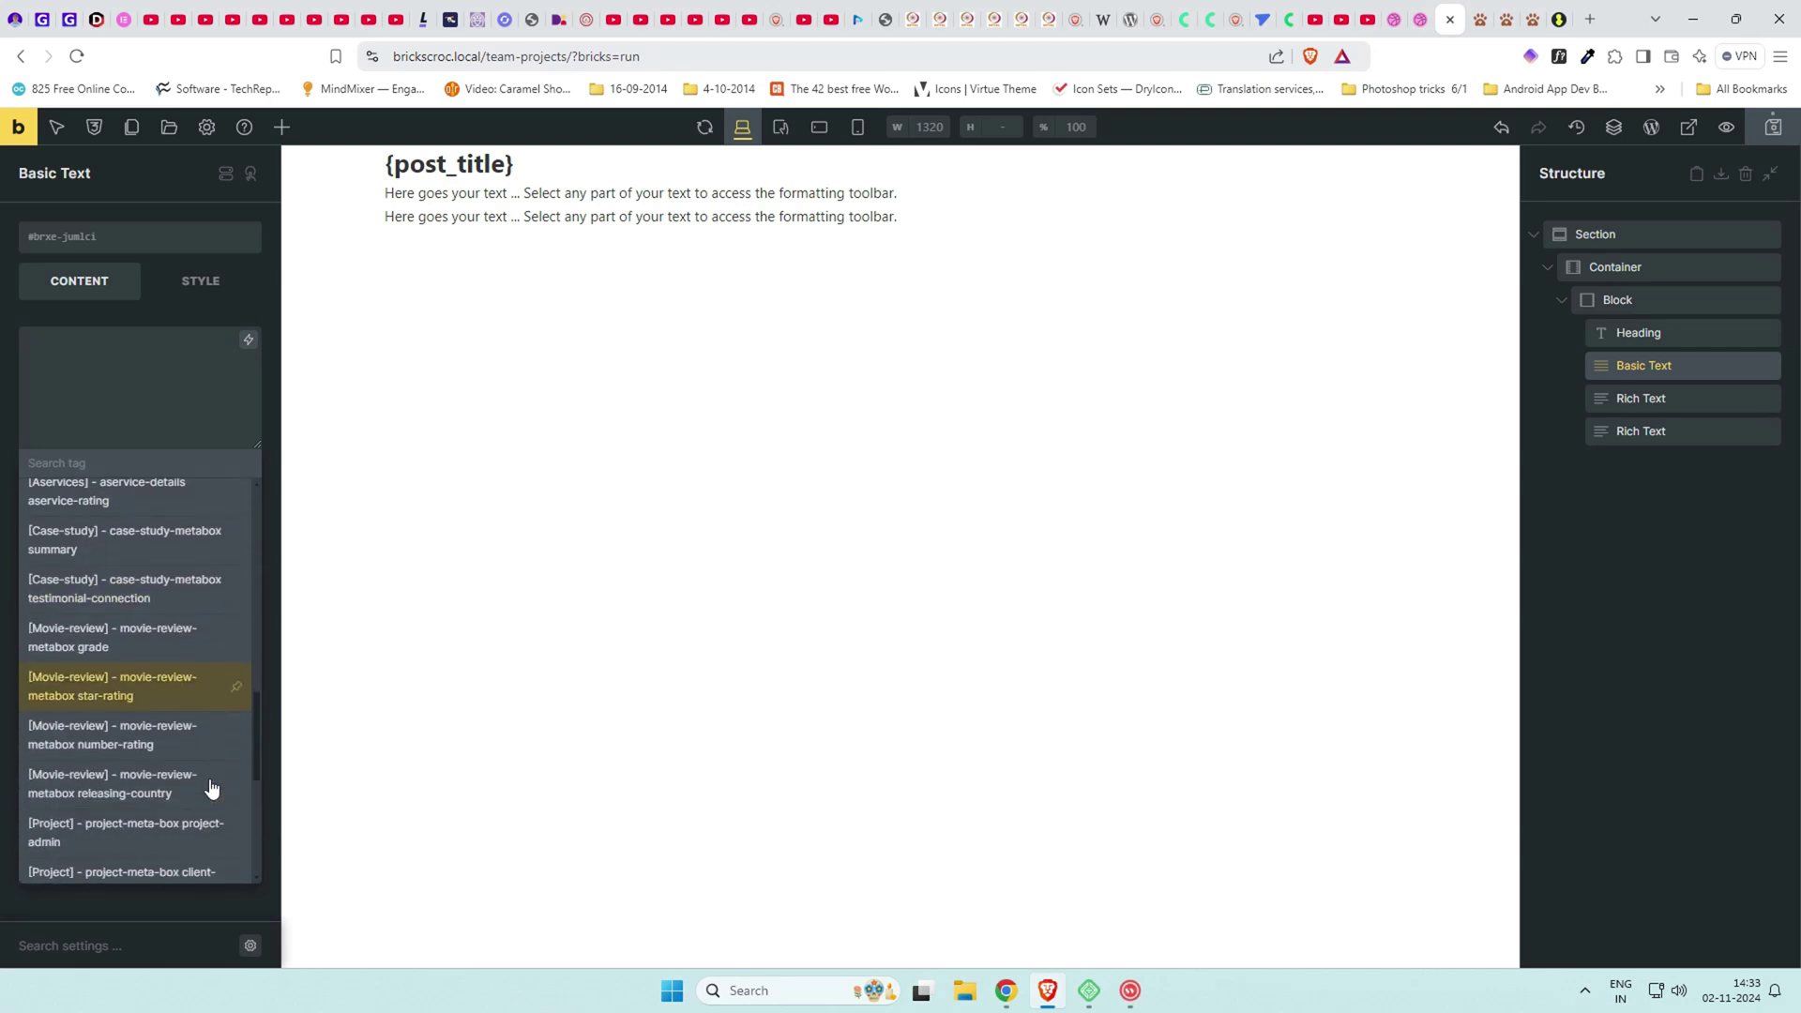
pyautogui.scroll(-1, 211, 788)
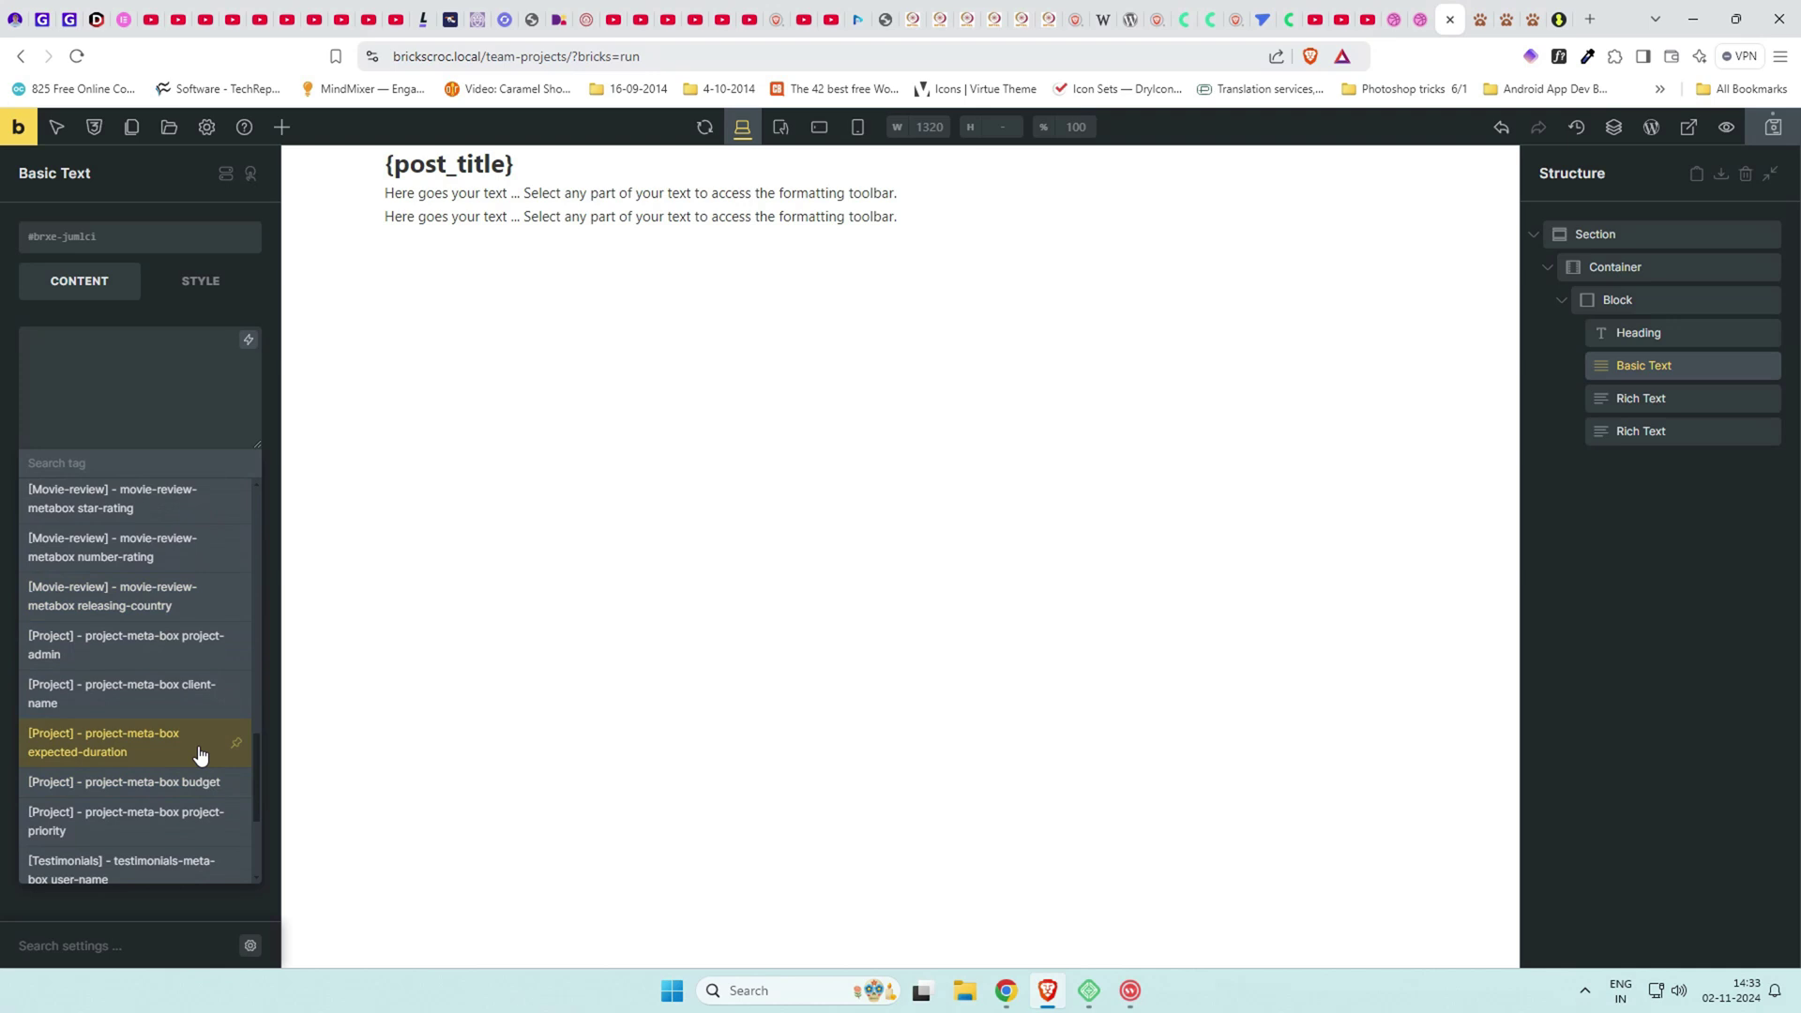
pyautogui.click(188, 699)
pyautogui.click(33, 338)
pyautogui.write('Client: {acpt_project_project-meta-box_client-name')
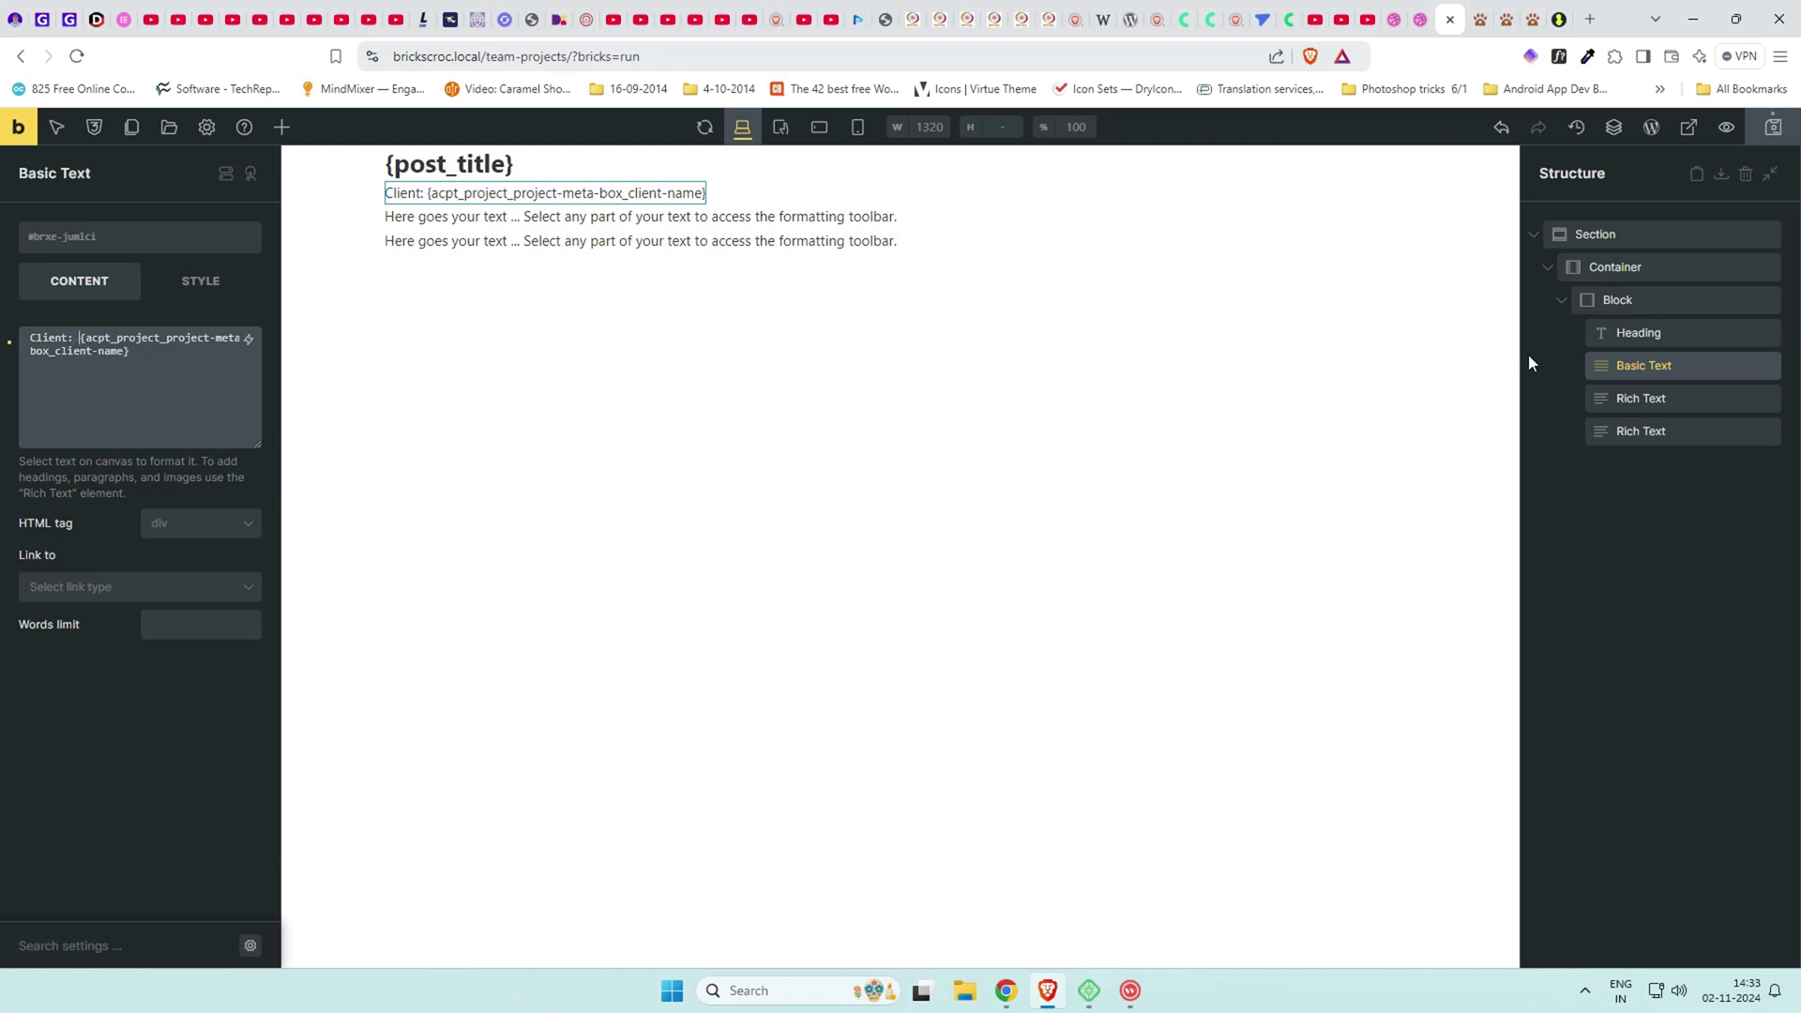
# Duplicate the client line and change the copy to 'Admin :' with the project-admin field.
pyautogui.click(1692, 397)
pyautogui.click(1661, 366)
pyautogui.rightClick(1666, 369)
pyautogui.click(1651, 450)
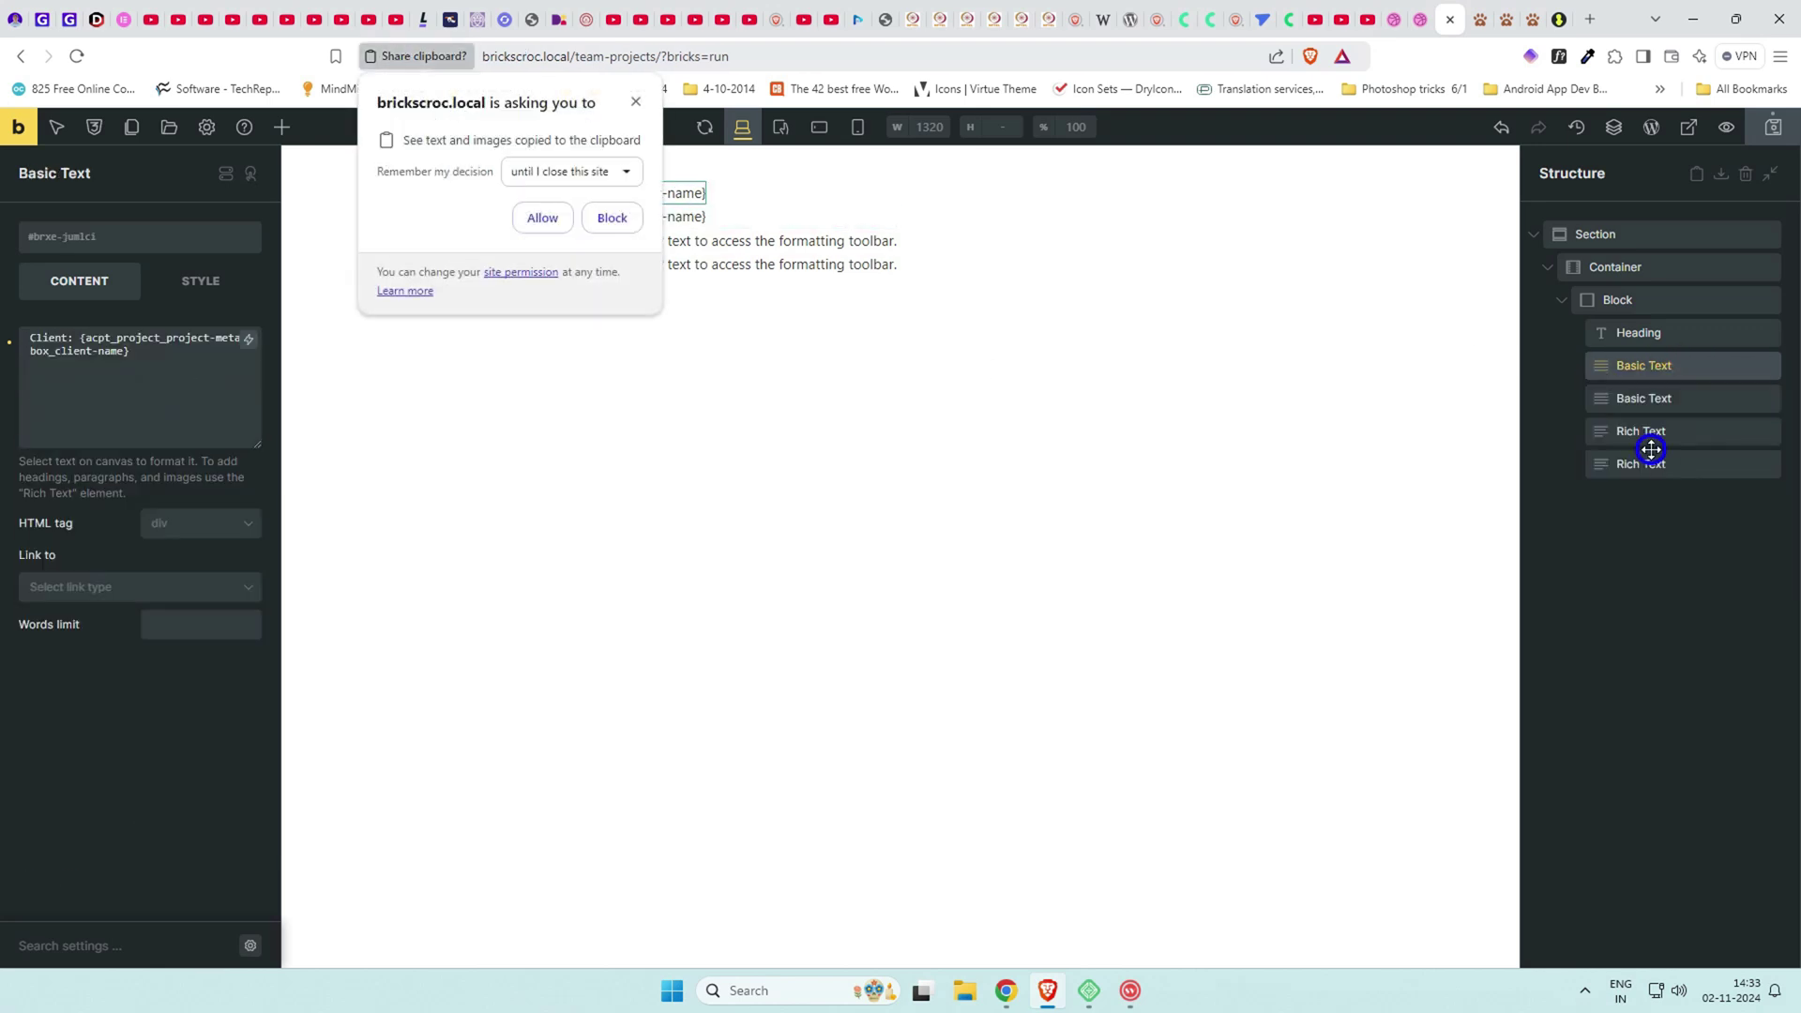
pyautogui.click(636, 101)
pyautogui.click(1701, 398)
pyautogui.moveTo(129, 351); pyautogui.dragTo(80, 337)
pyautogui.press('BackSpace')
pyautogui.doubleClick(47, 341)
pyautogui.write('Admin:')
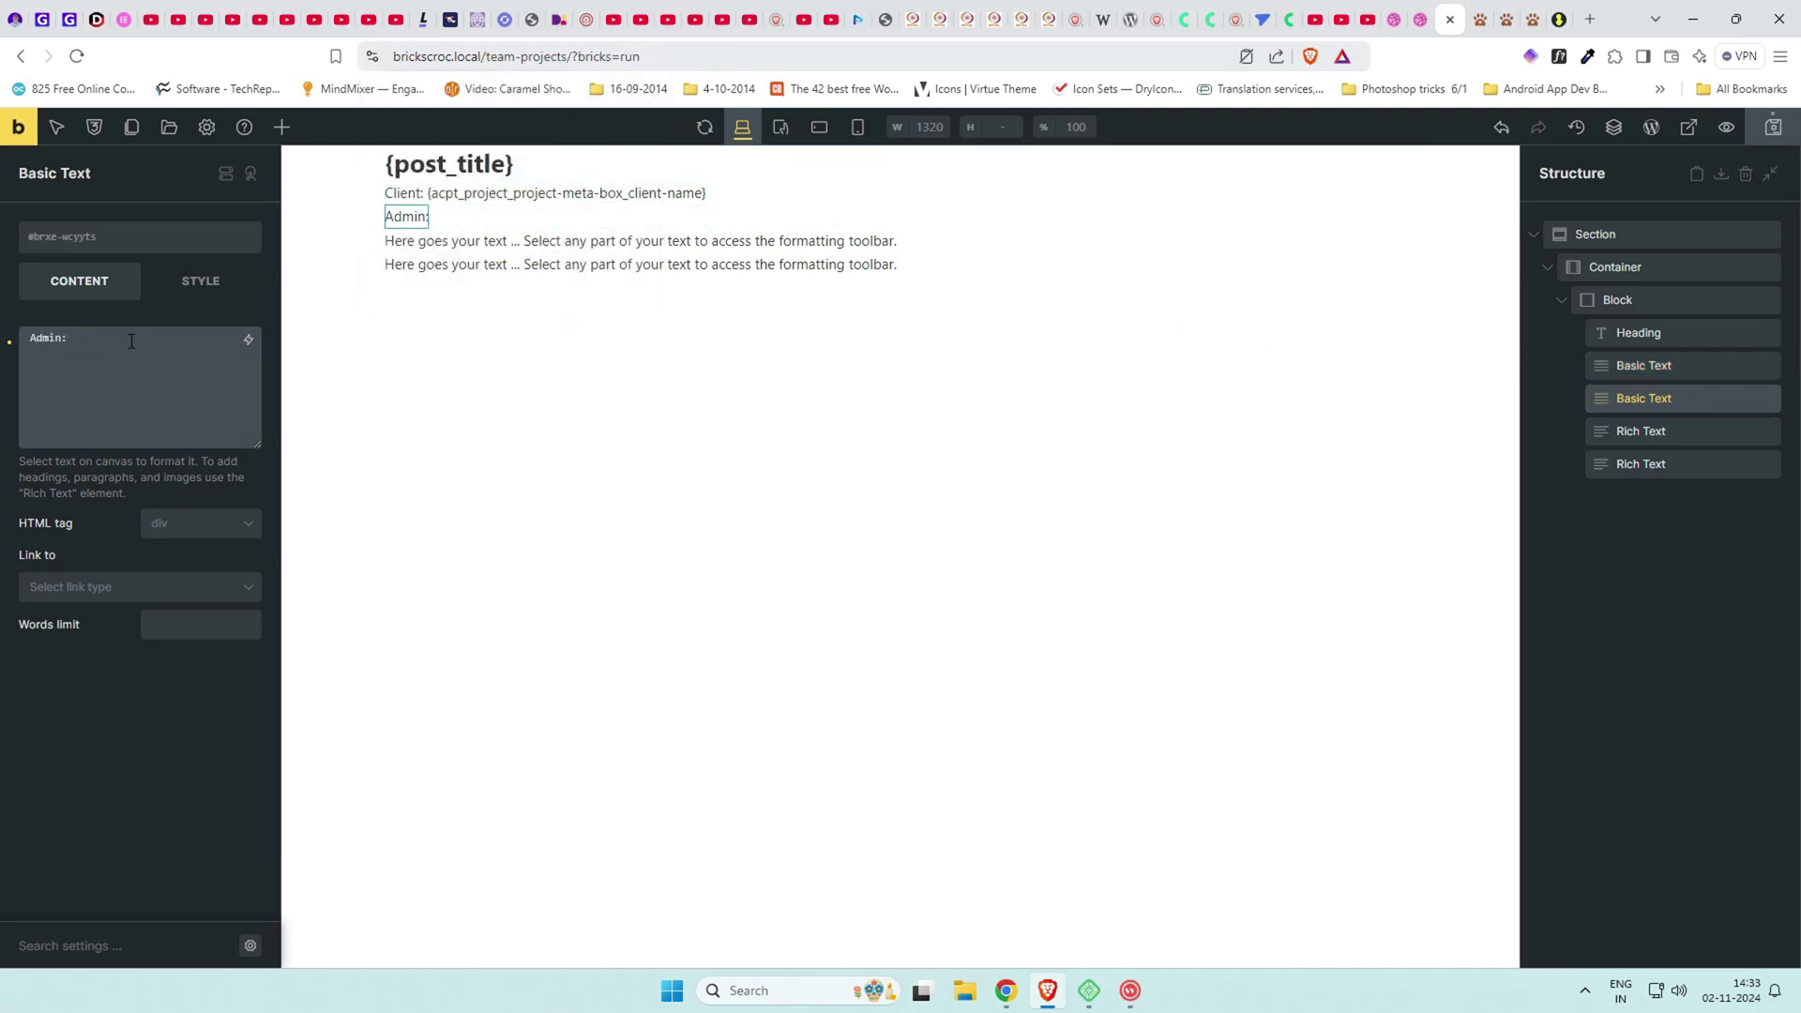
pyautogui.click(249, 338)
pyautogui.scroll(-10, 188, 656)
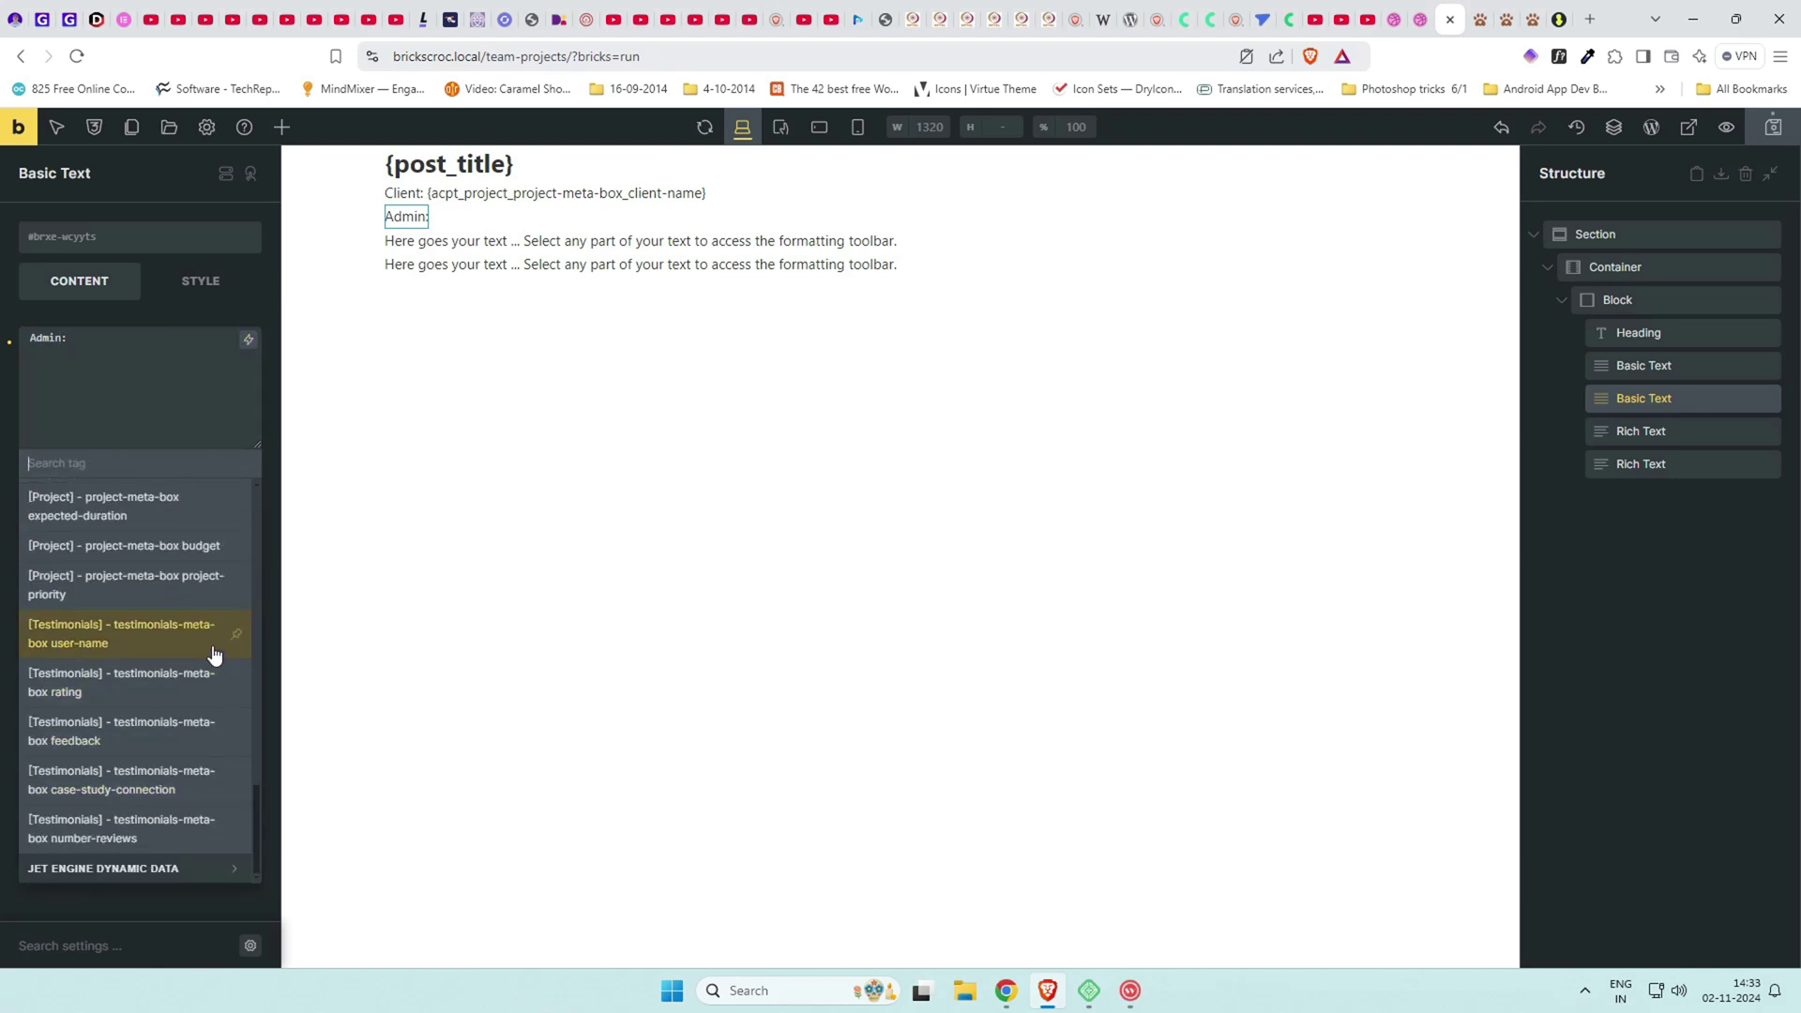
pyautogui.scroll(2, 164, 574)
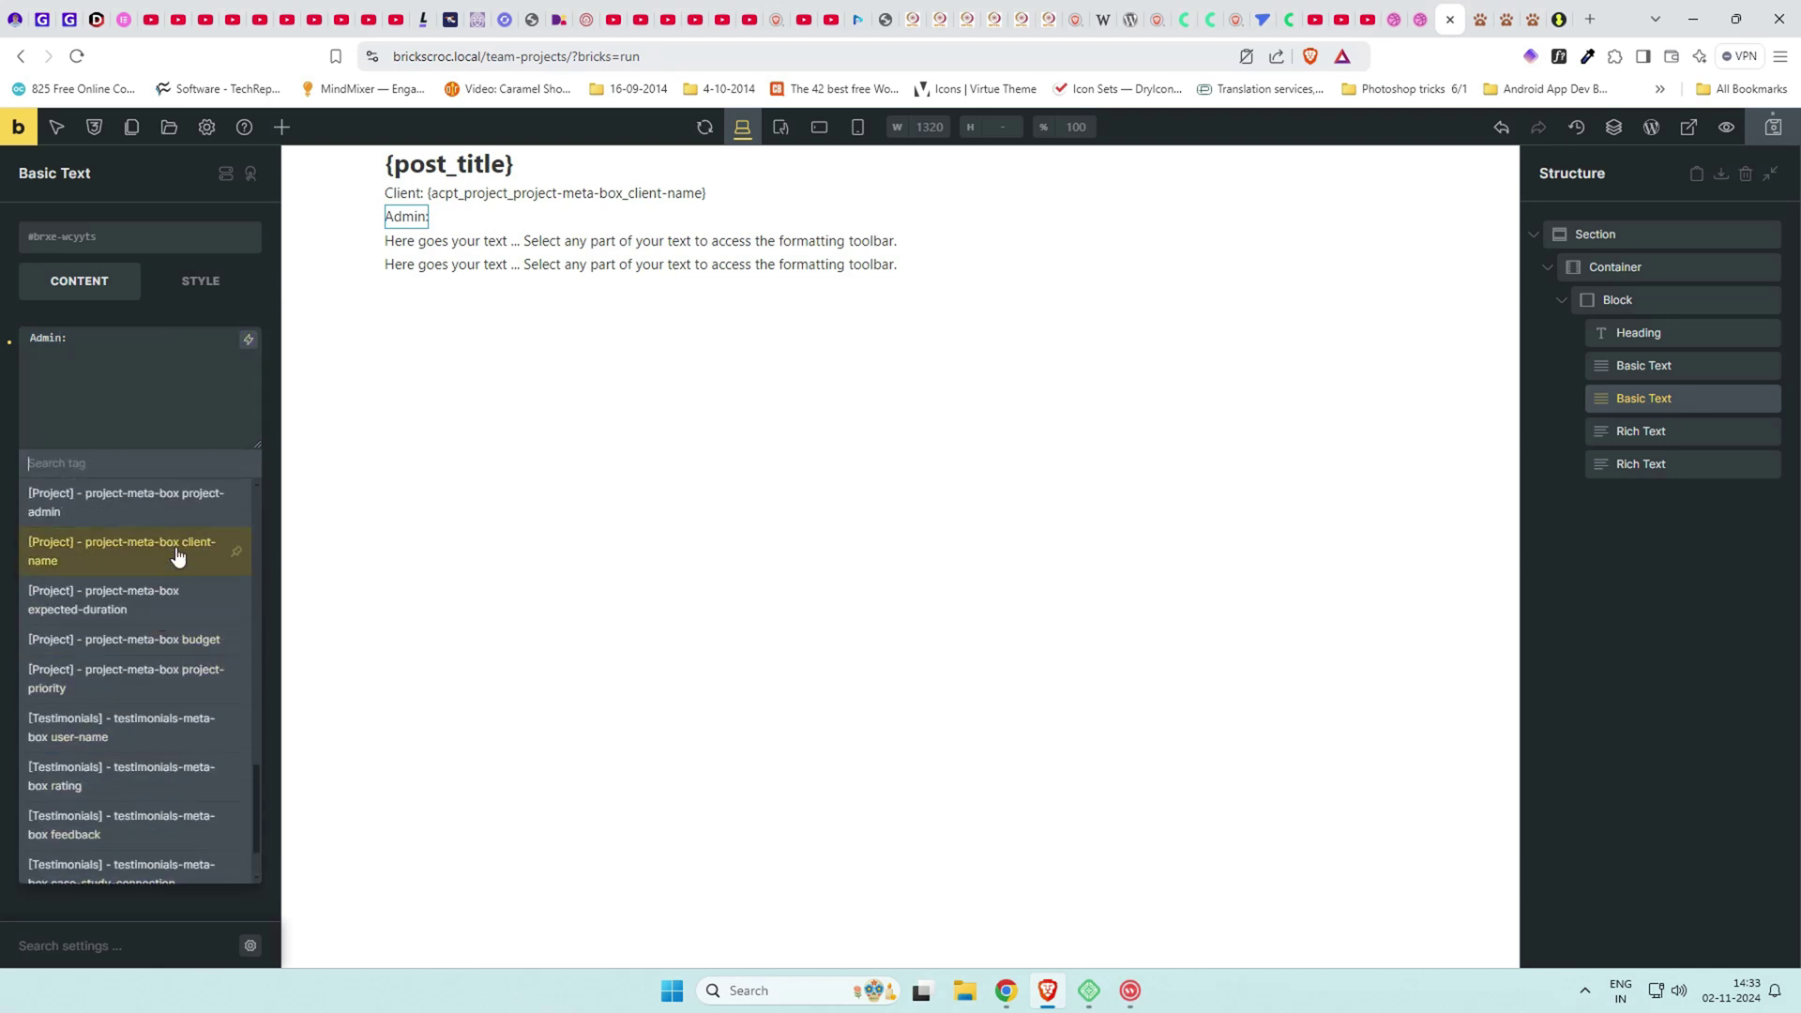
pyautogui.click(179, 497)
pyautogui.click(64, 338)
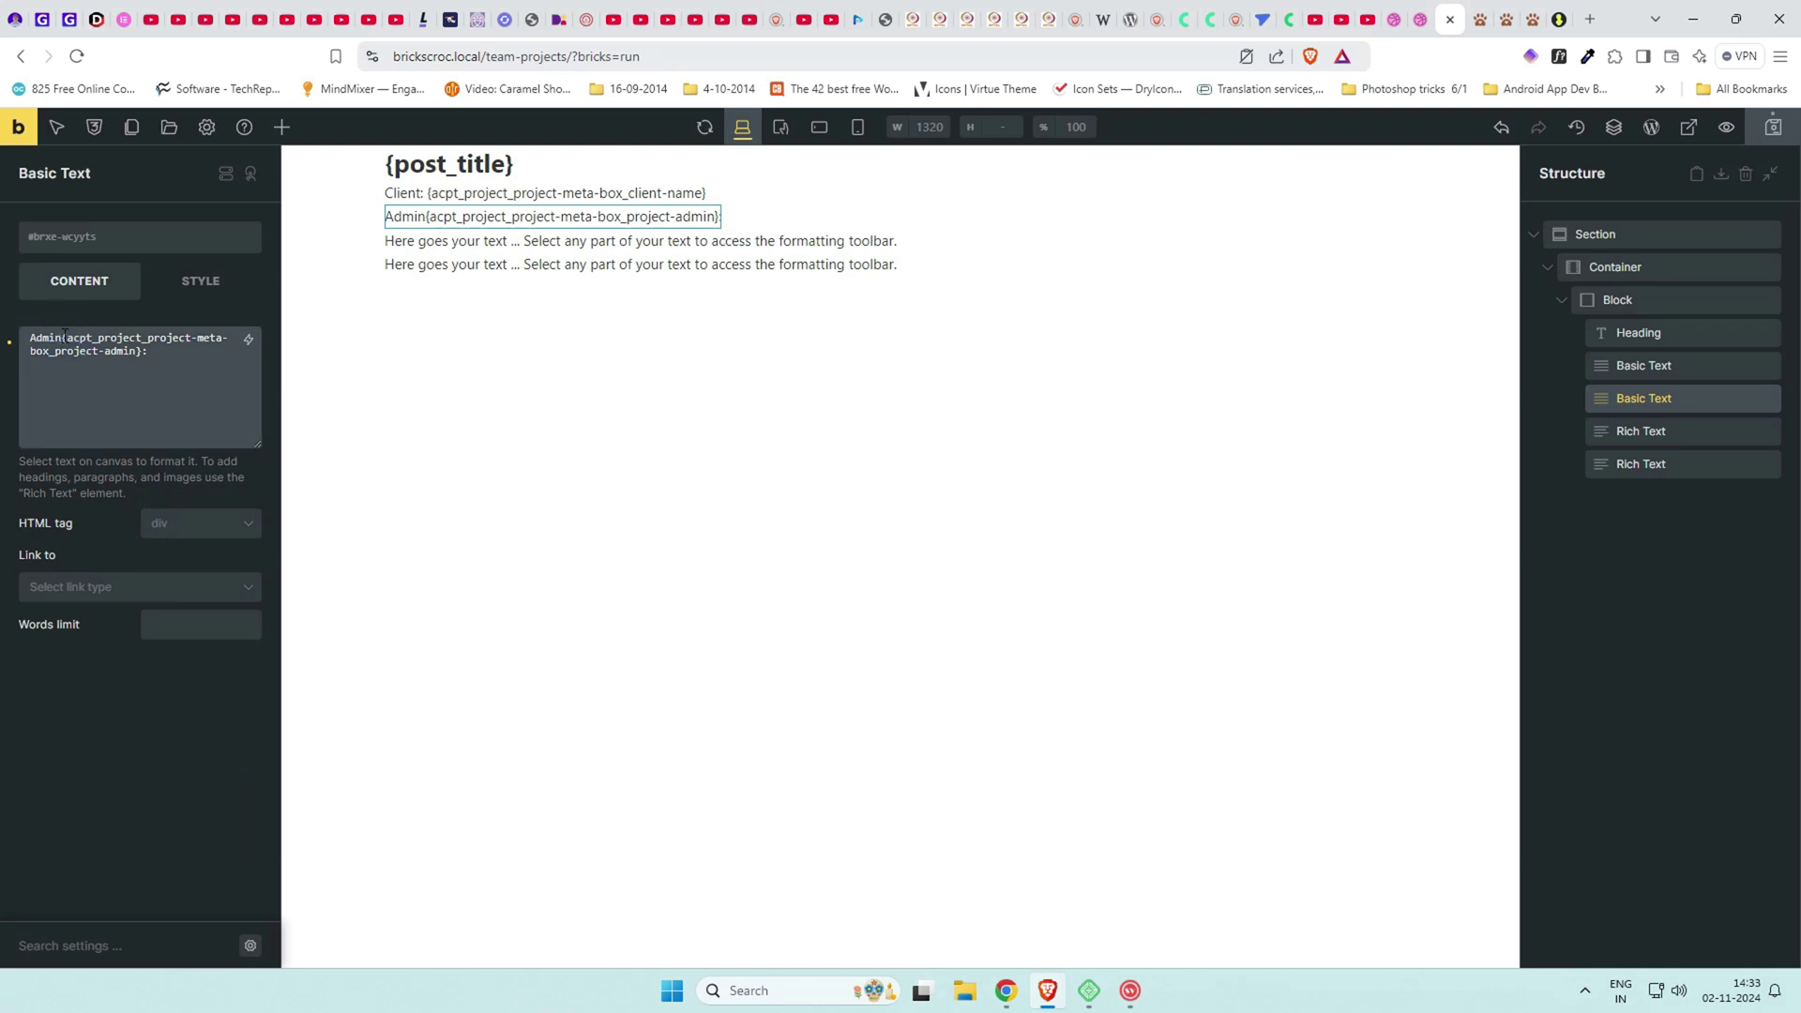
pyautogui.write(':')
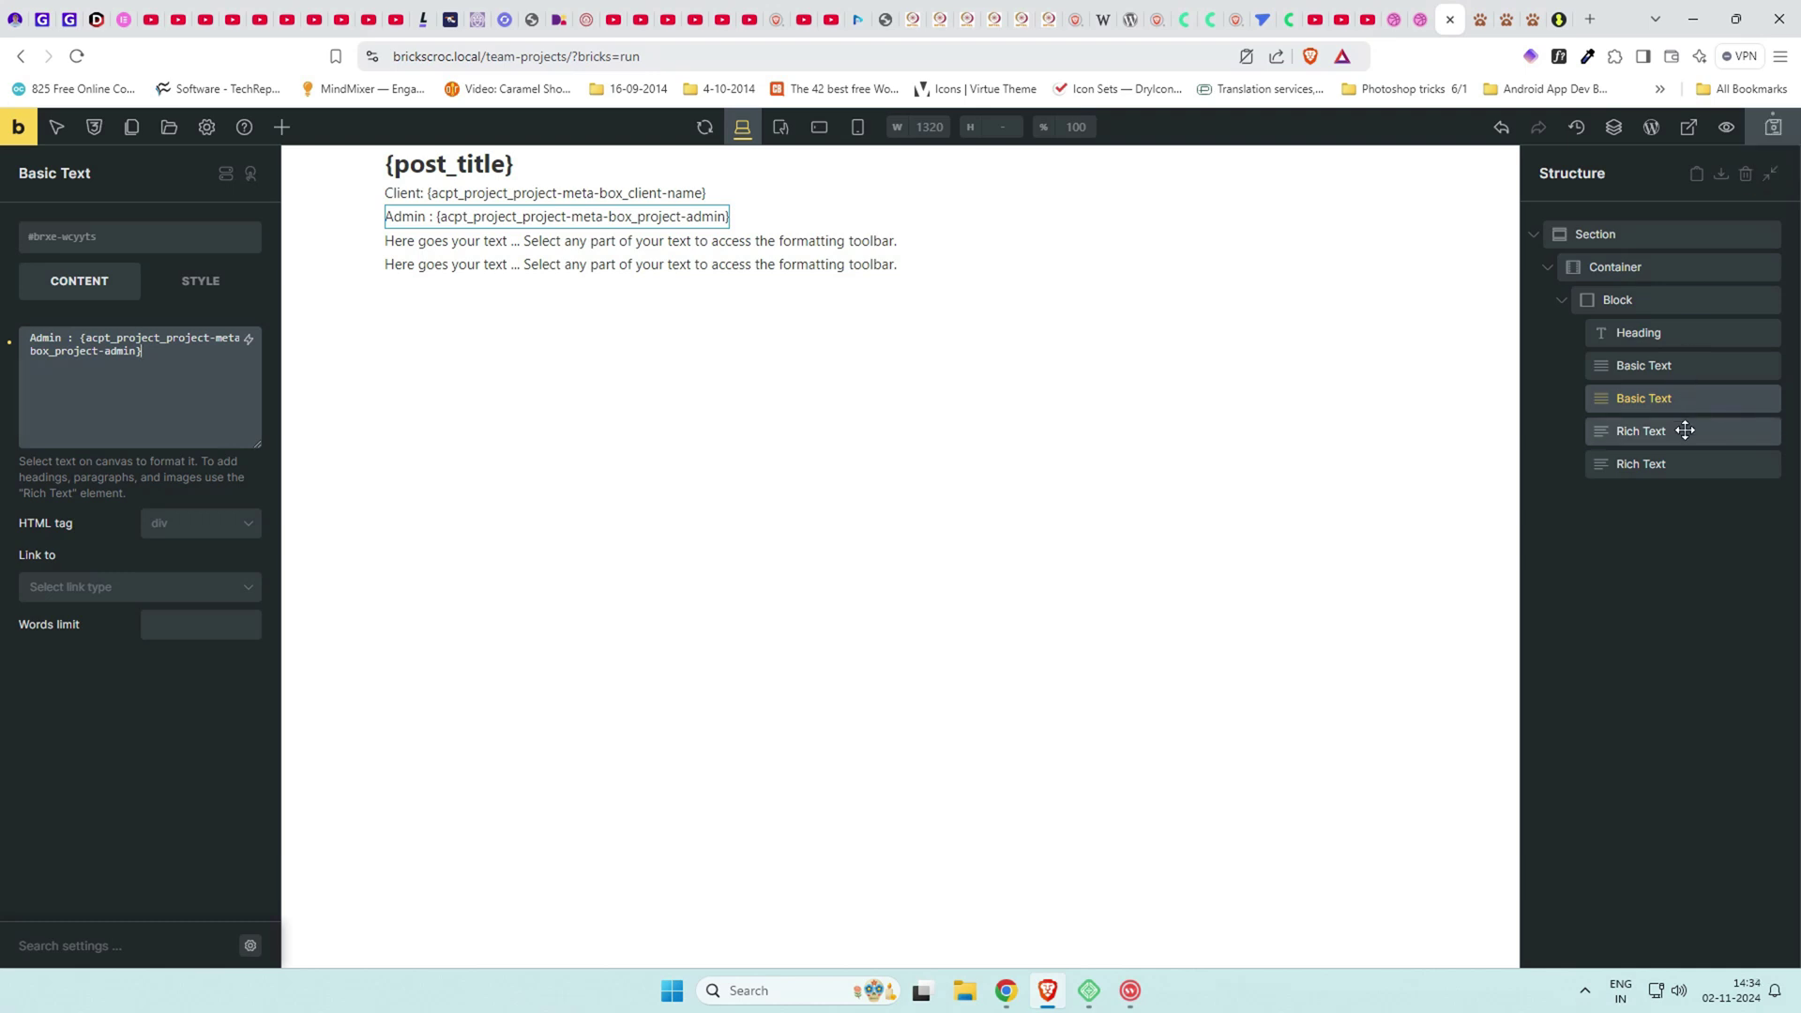
# Delete all placeholder text from the first Rich Text element.
pyautogui.click(1686, 430)
pyautogui.moveTo(155, 507); pyautogui.dragTo(3, 434)
pyautogui.press('BackSpace')
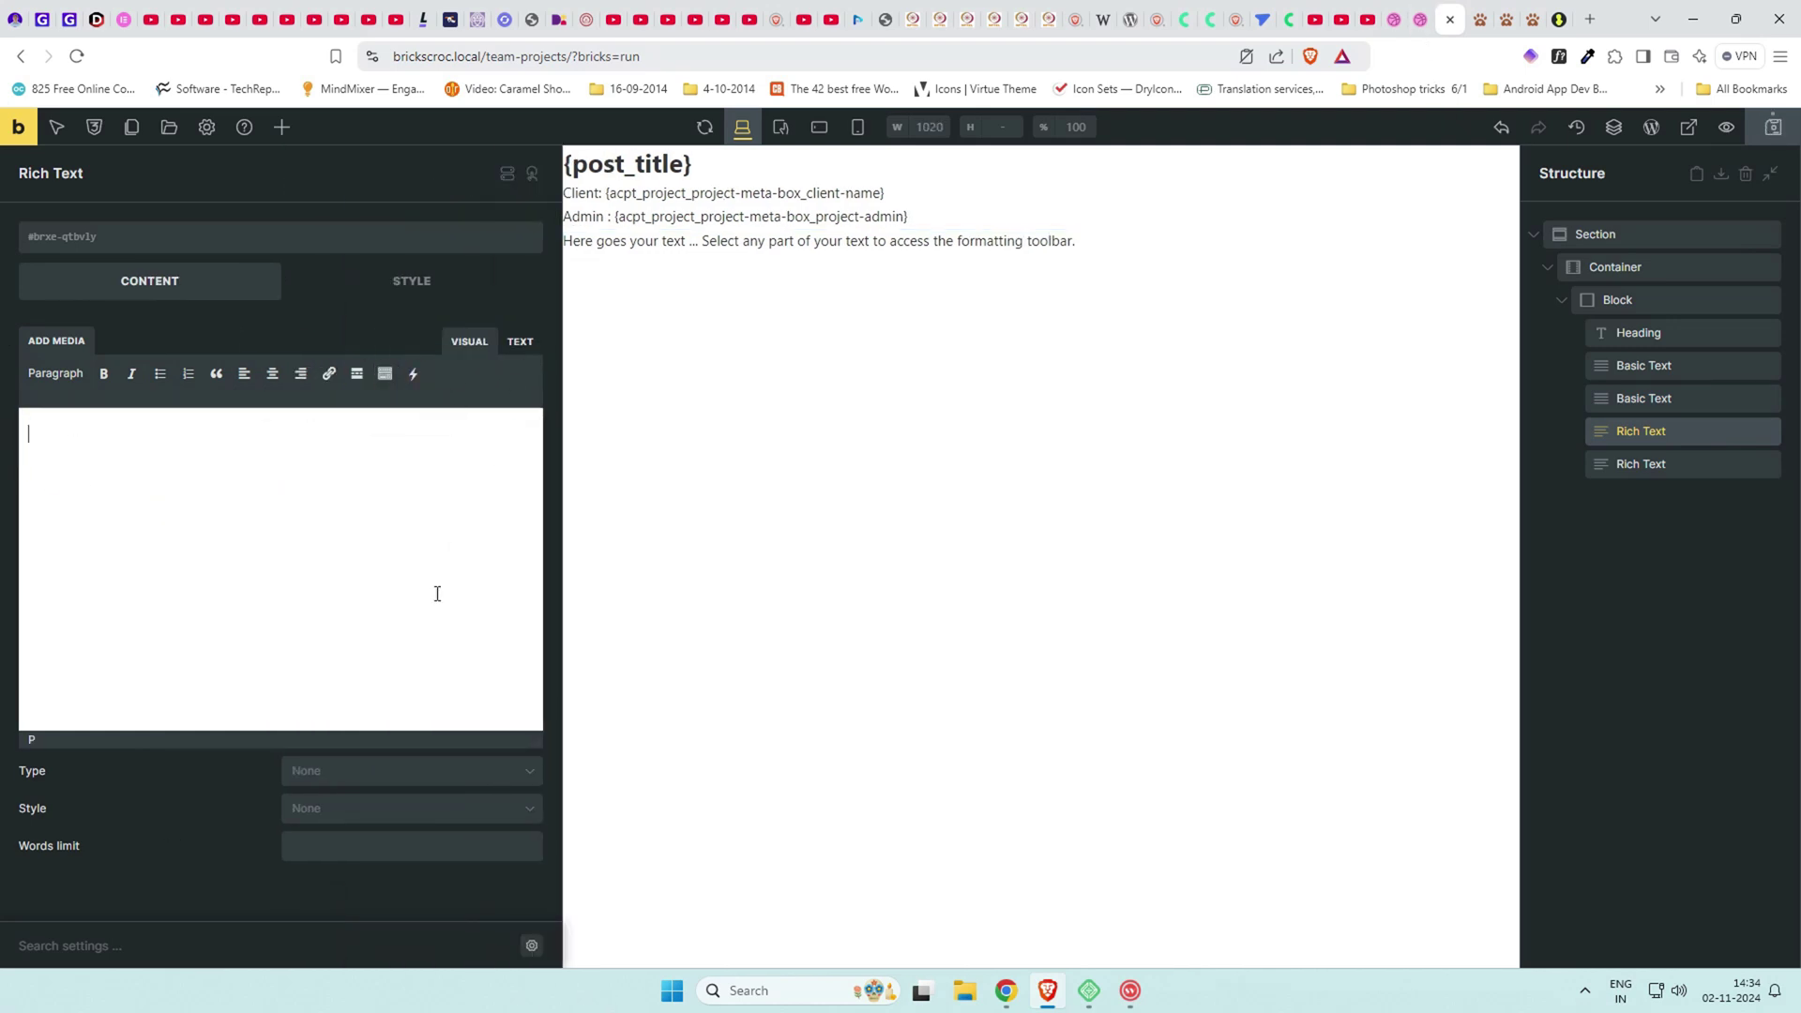
# Insert the {post_content} dynamic tag into the rich text with a 40-word limit.
pyautogui.click(413, 375)
pyautogui.moveTo(447, 456)
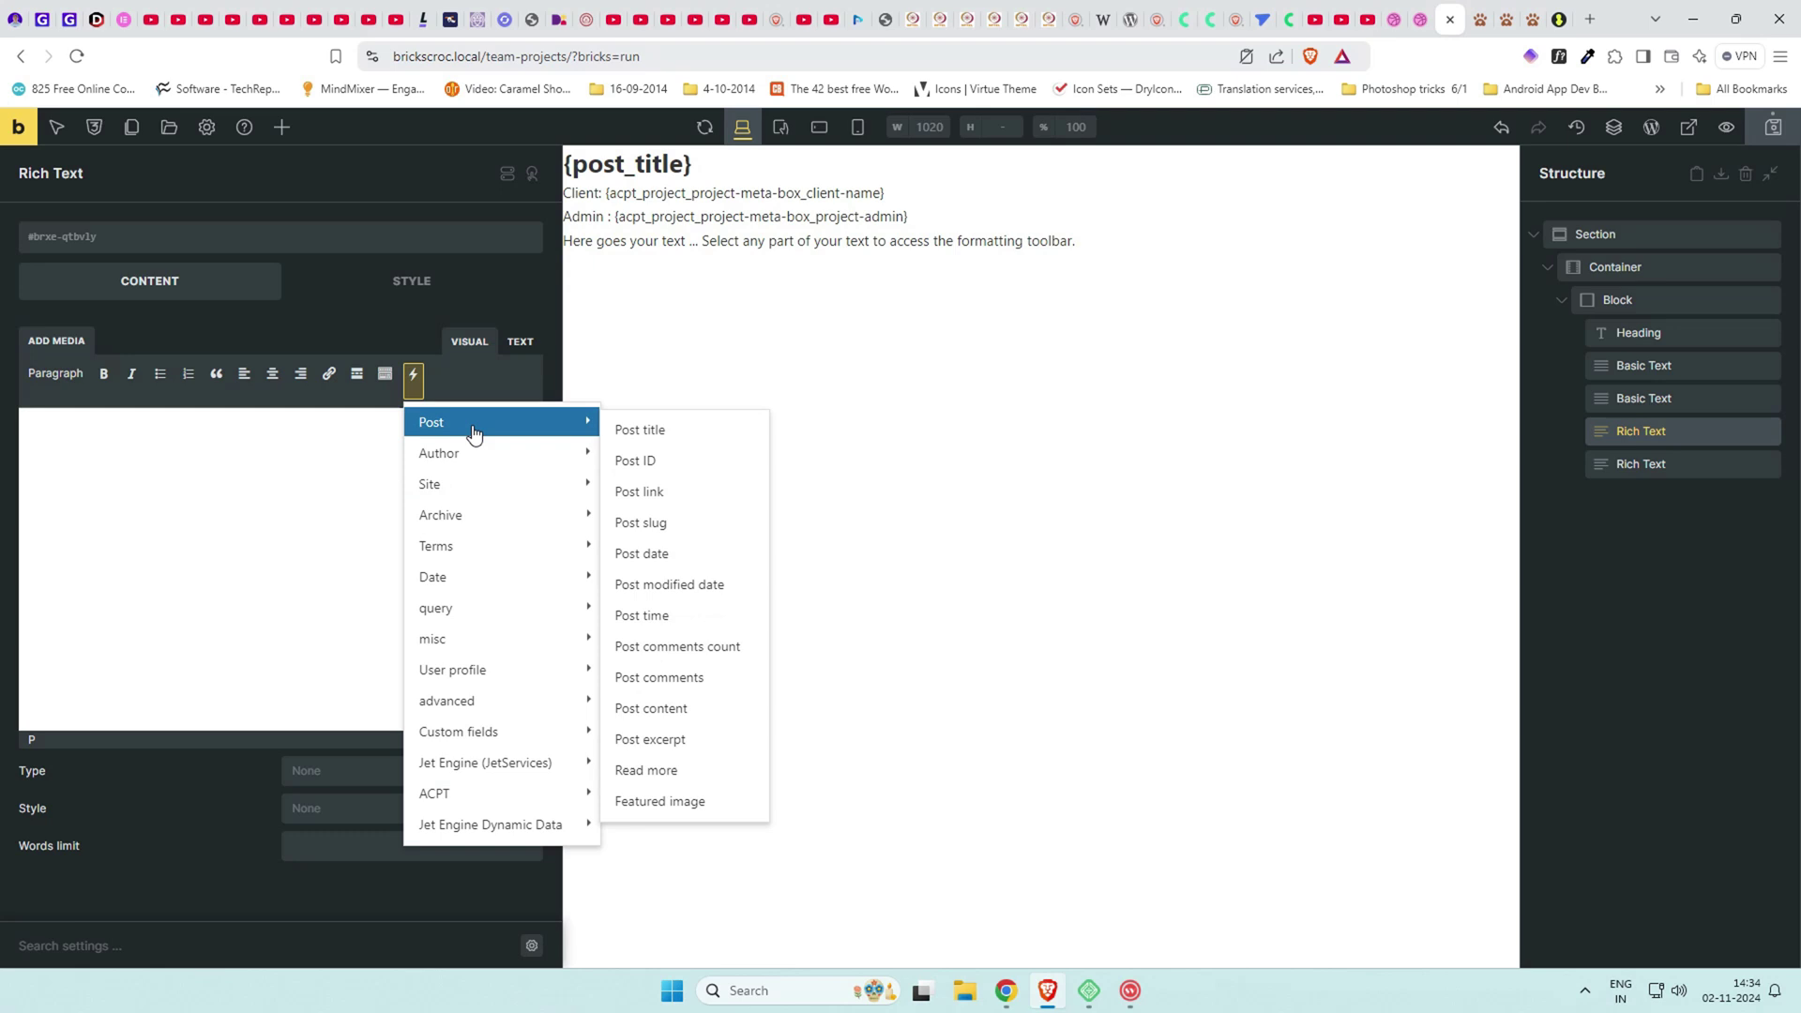
pyautogui.click(674, 711)
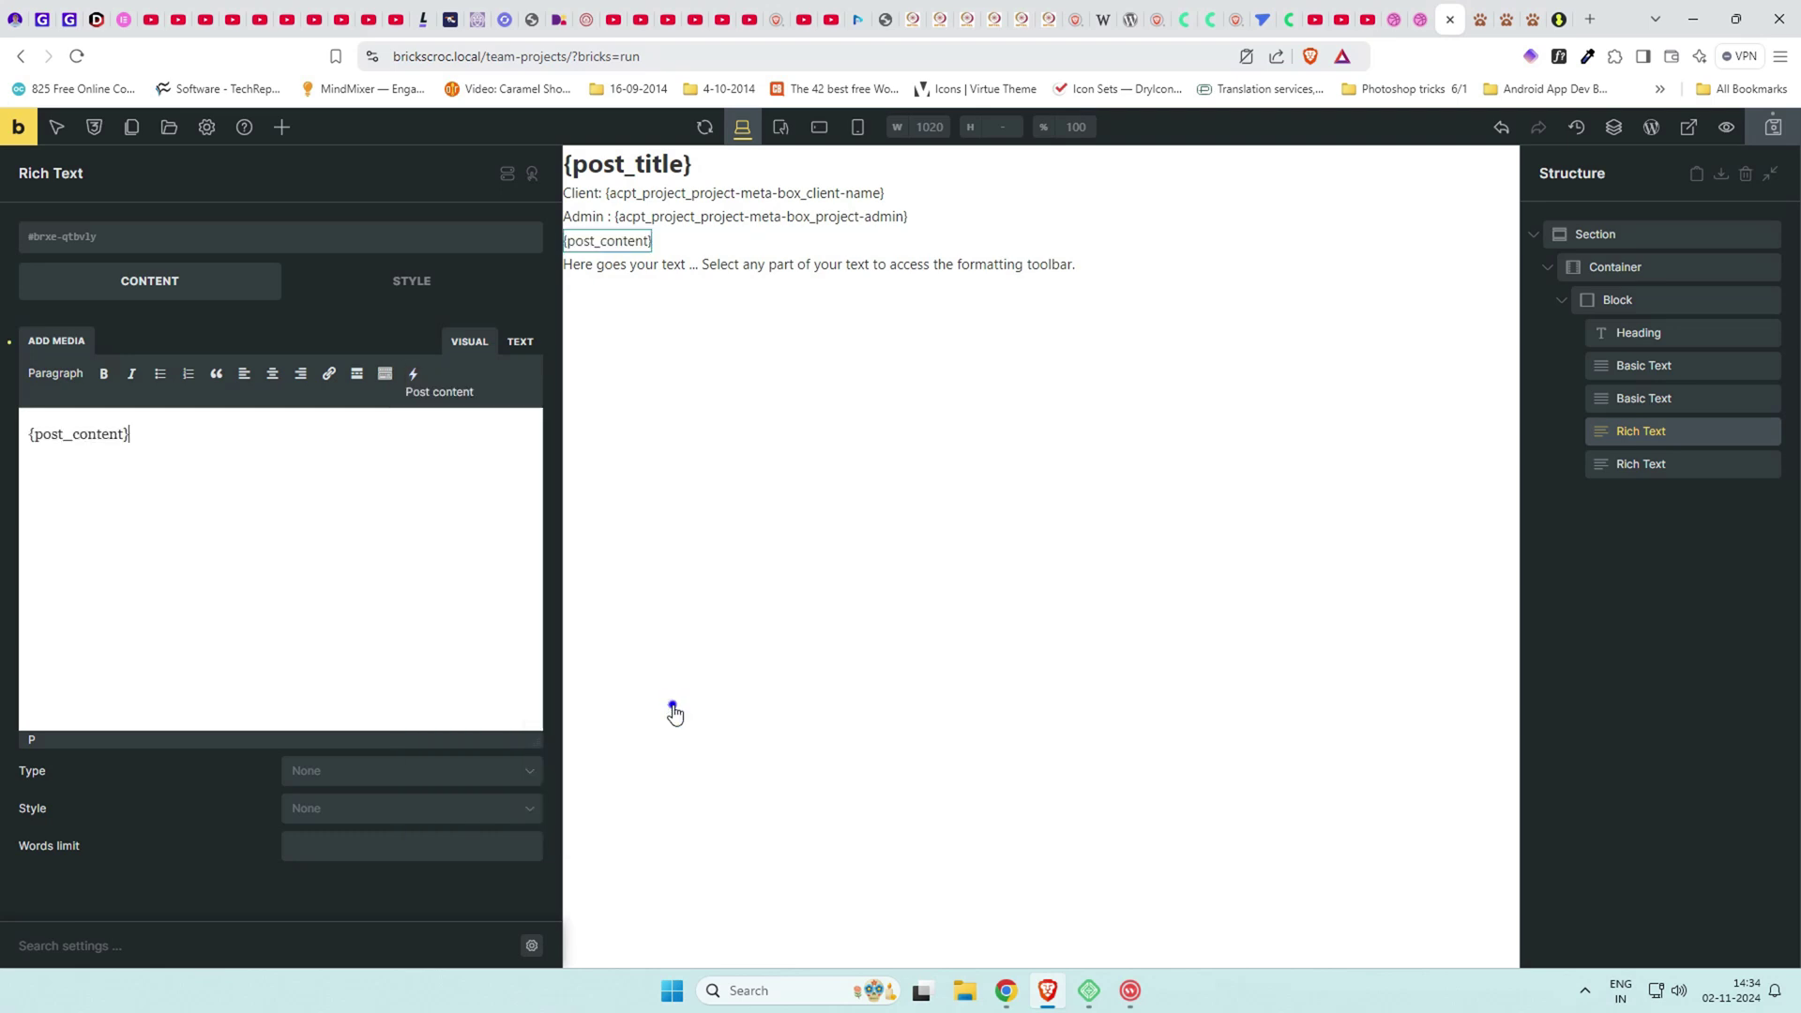
pyautogui.click(369, 834)
pyautogui.write('40')
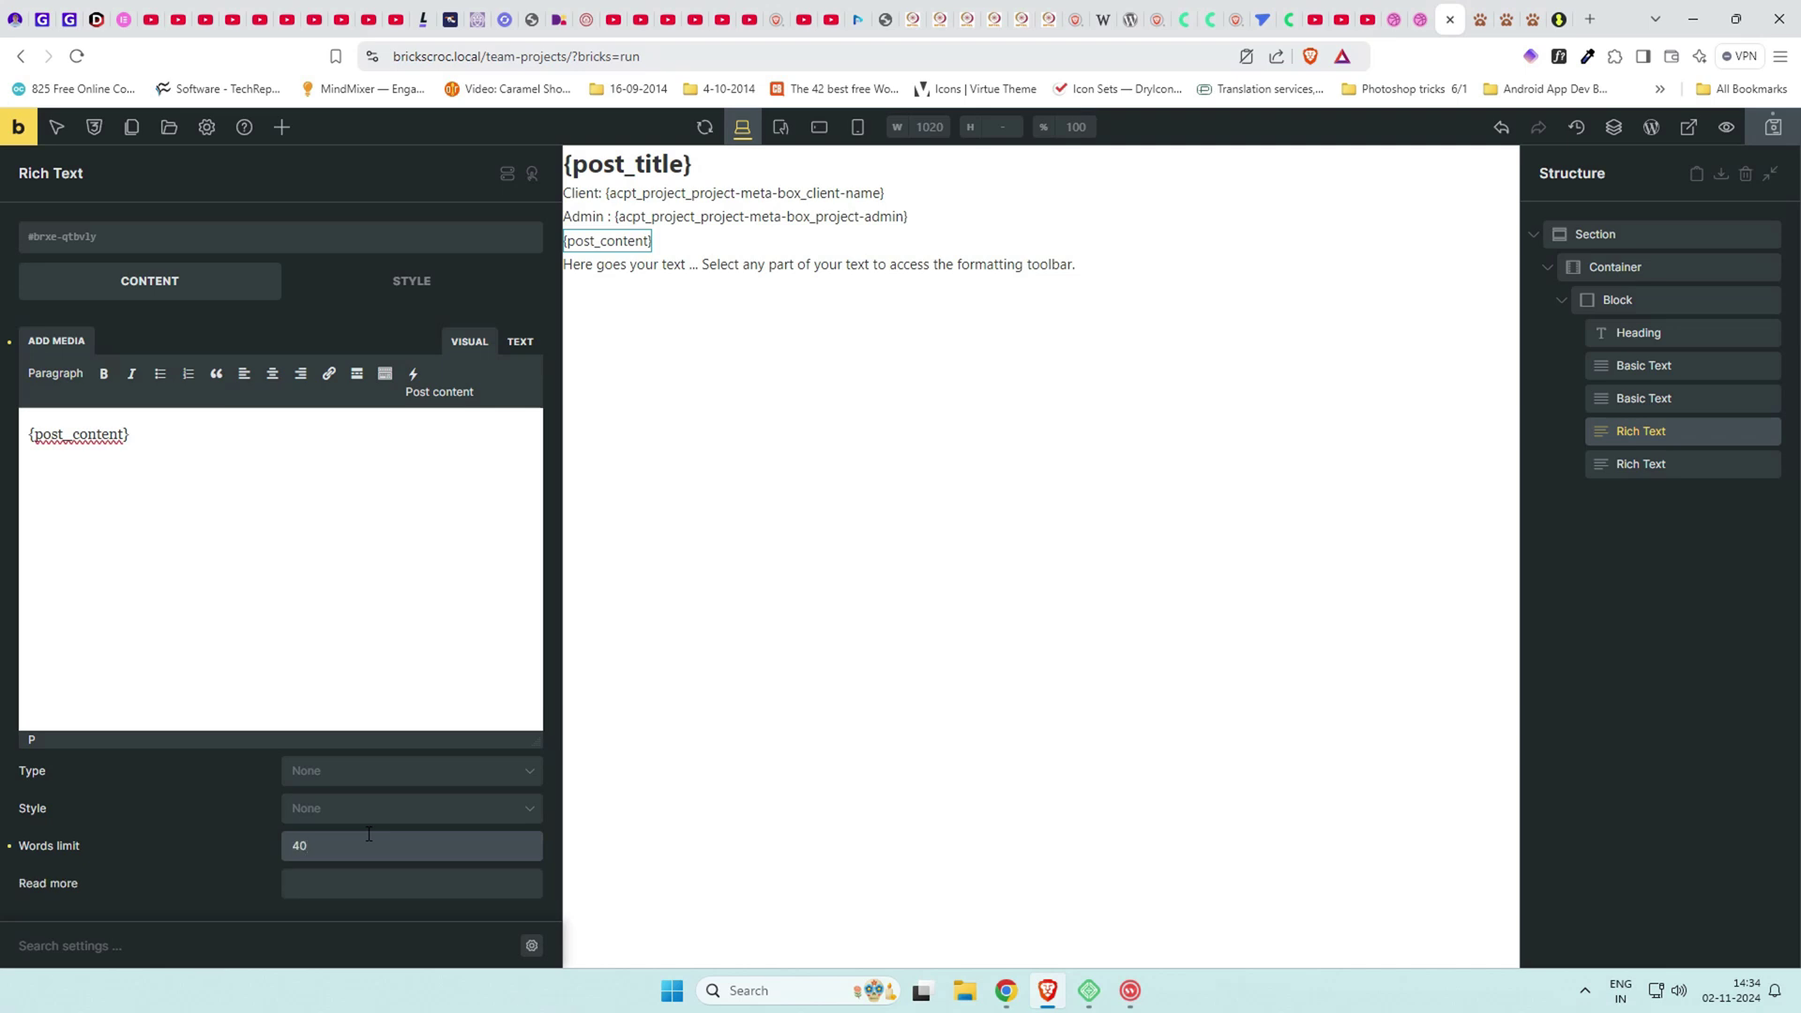
# Add a Rating element below the content and bind it to the project-priority field.
pyautogui.click(281, 126)
pyautogui.click(160, 174)
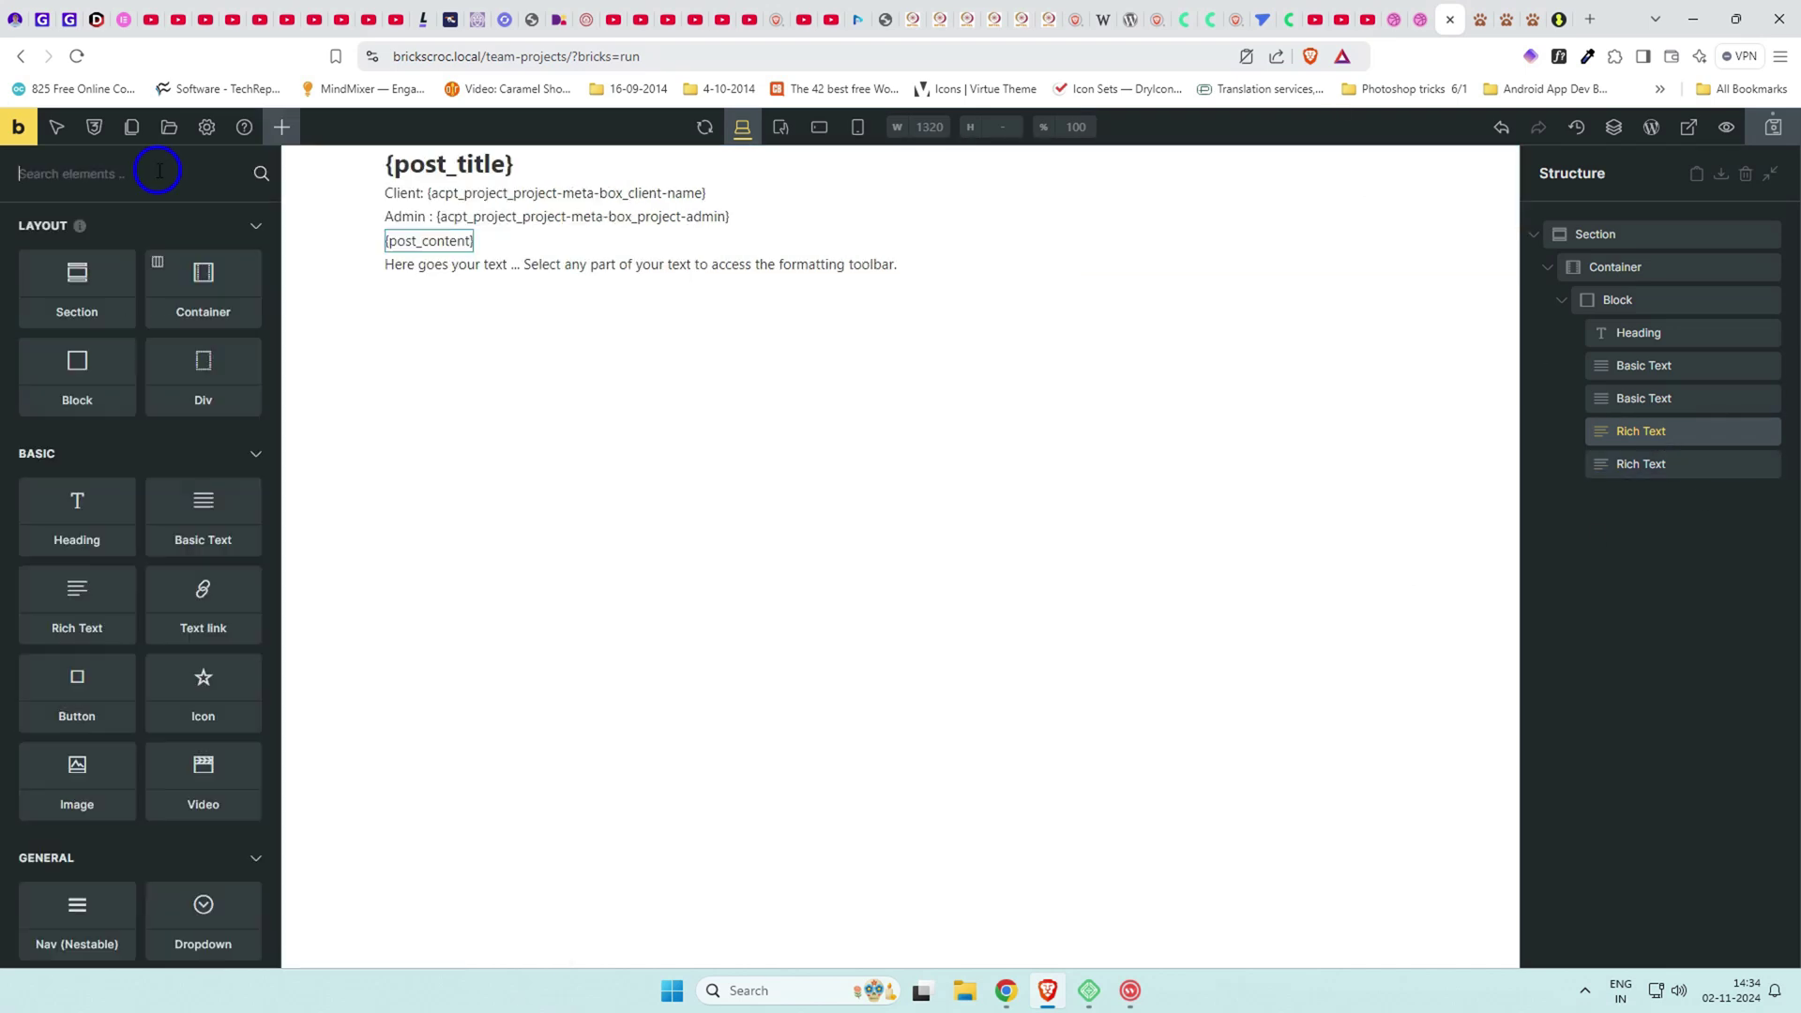
pyautogui.write('ratin')
pyautogui.moveTo(88, 261); pyautogui.dragTo(1669, 461)
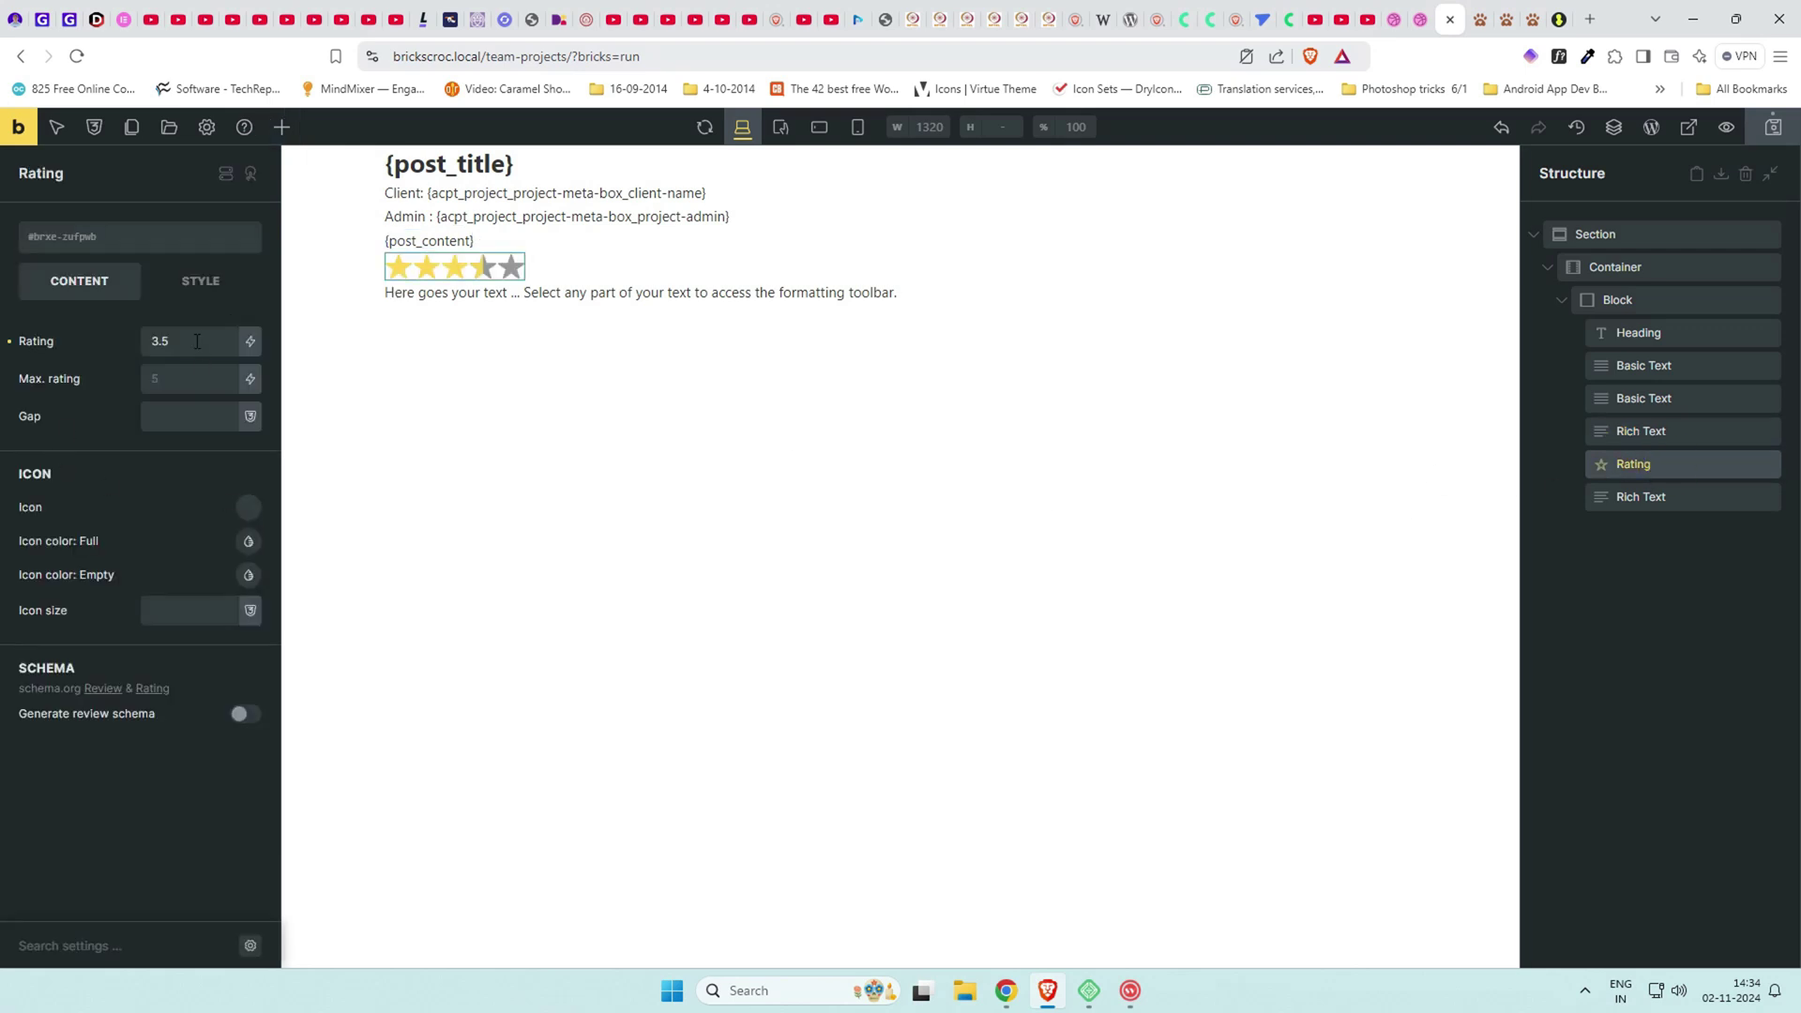
pyautogui.moveTo(197, 342); pyautogui.dragTo(146, 342)
pyautogui.press('BackSpace')
pyautogui.click(250, 341)
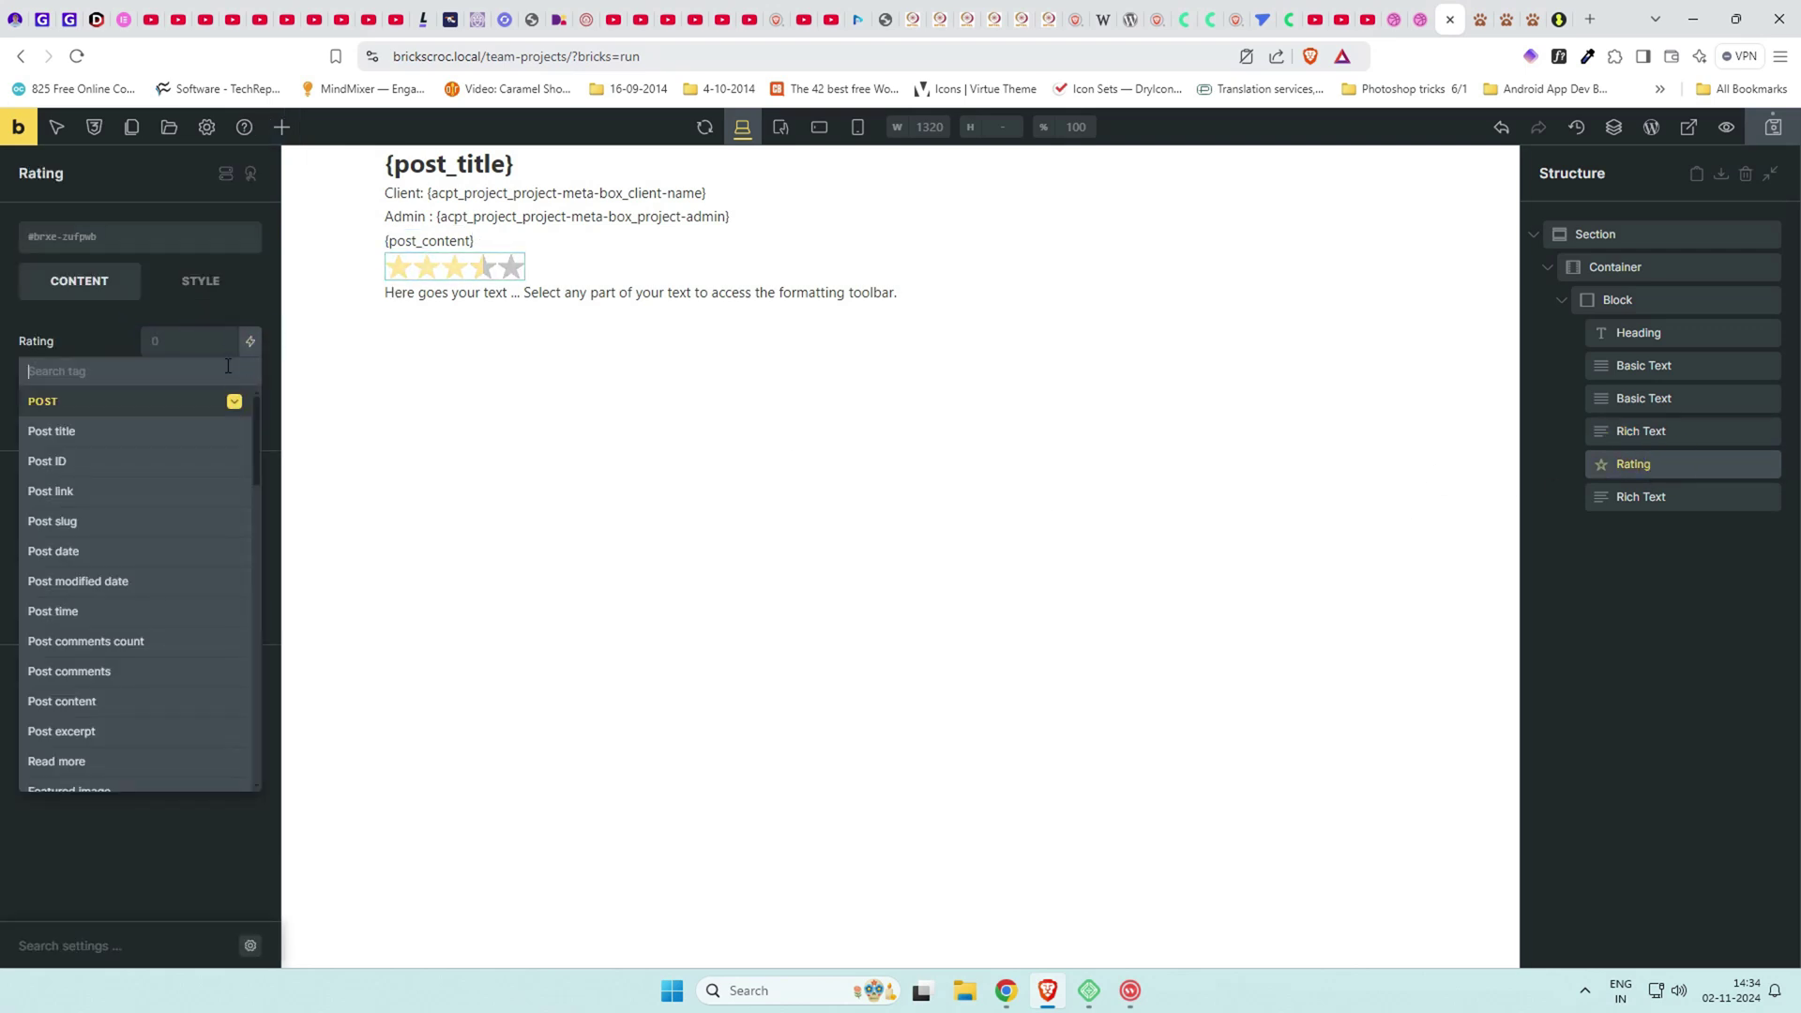
pyautogui.scroll(-15, 169, 575)
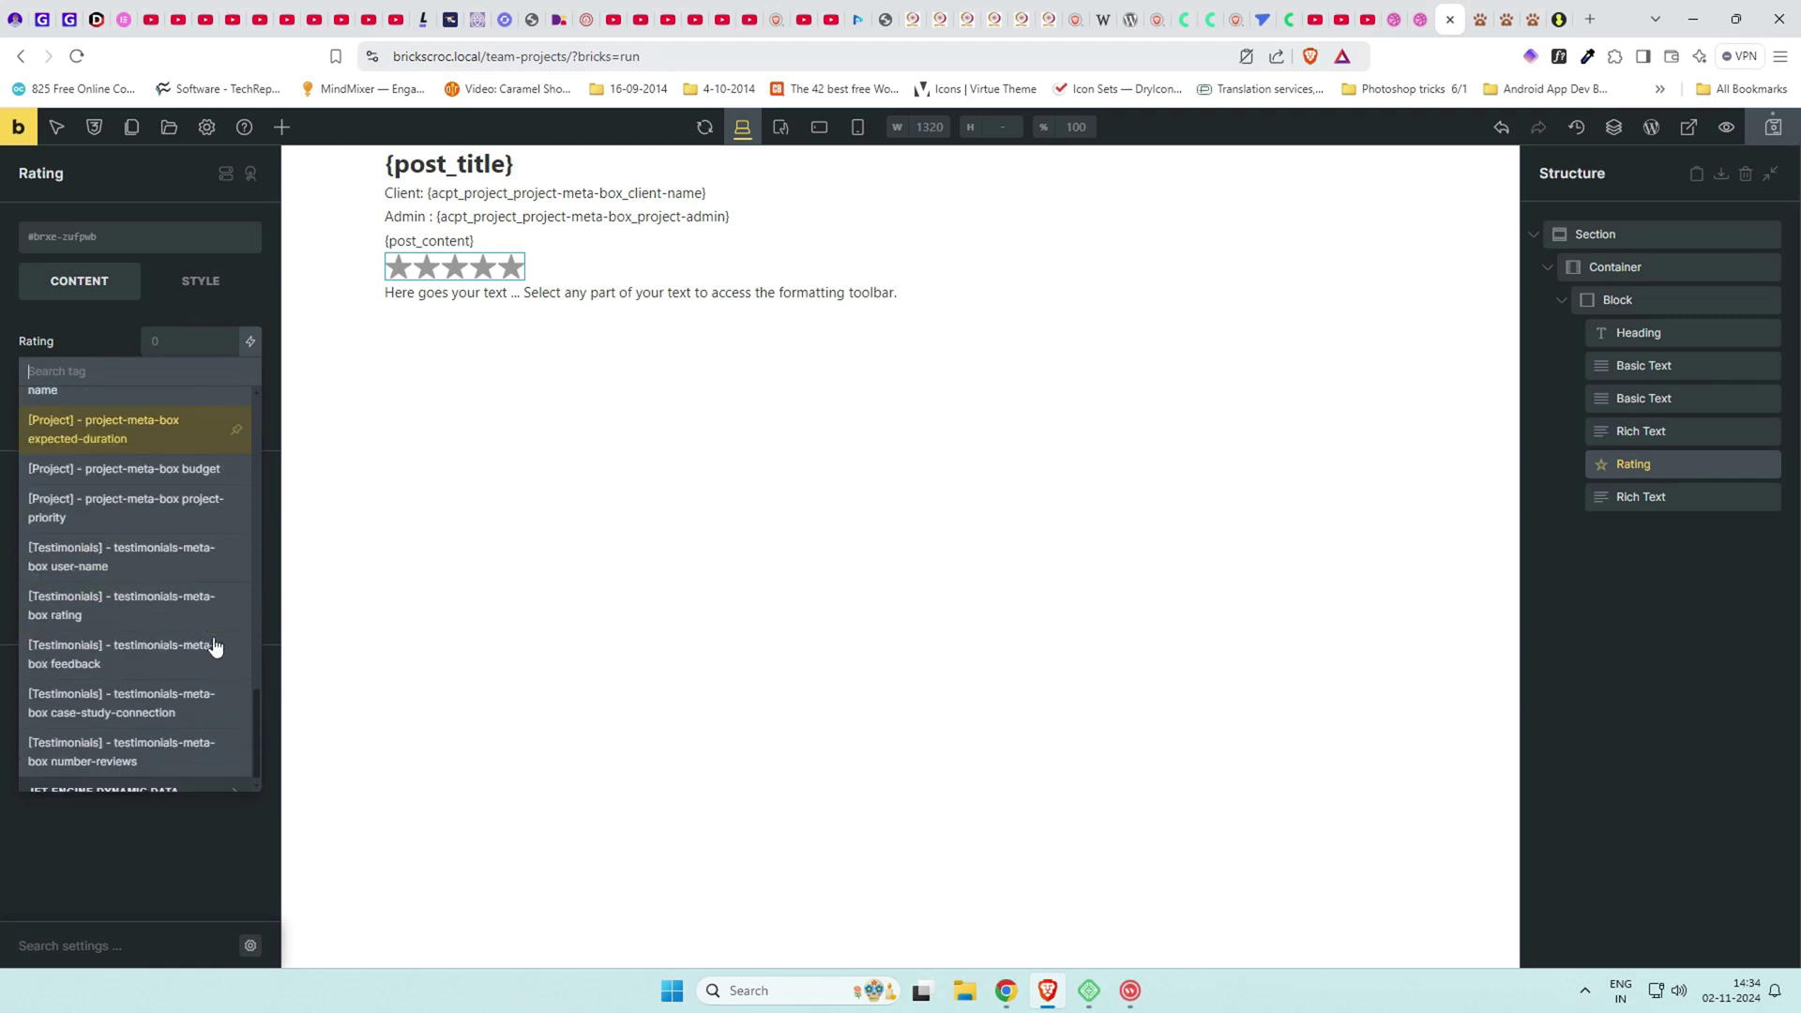
pyautogui.scroll(2, 215, 549)
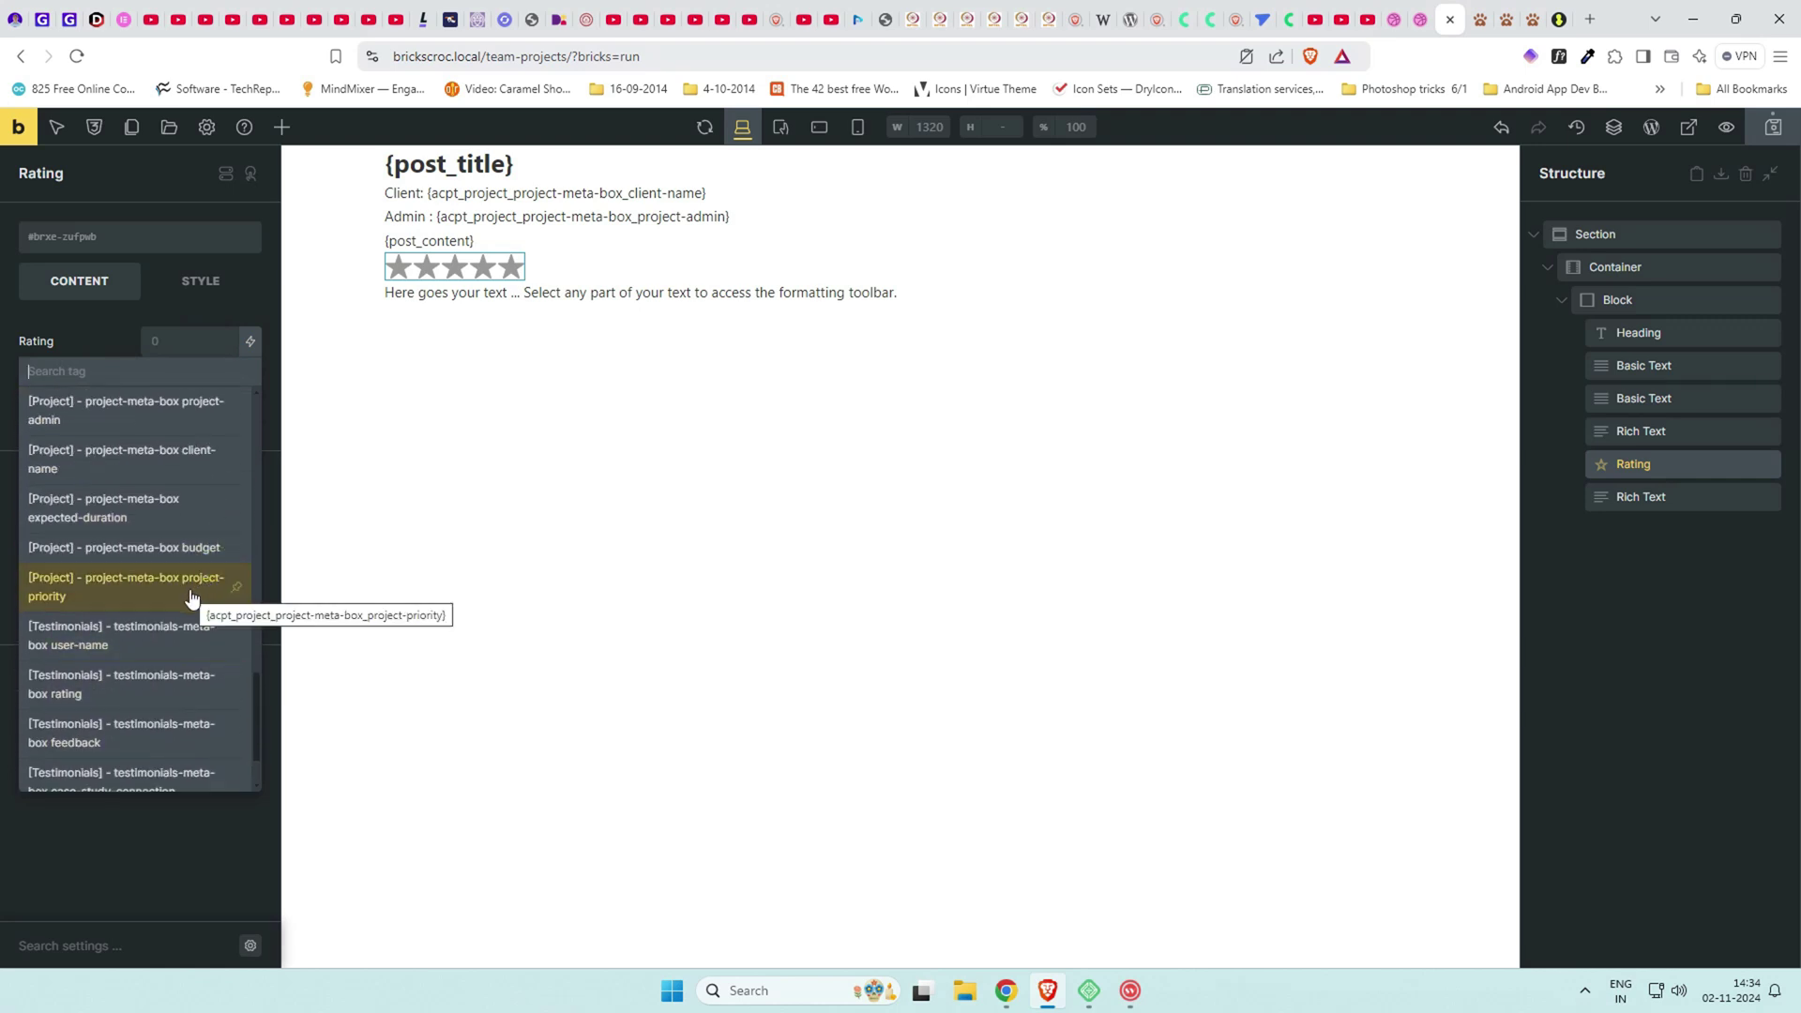
pyautogui.click(191, 591)
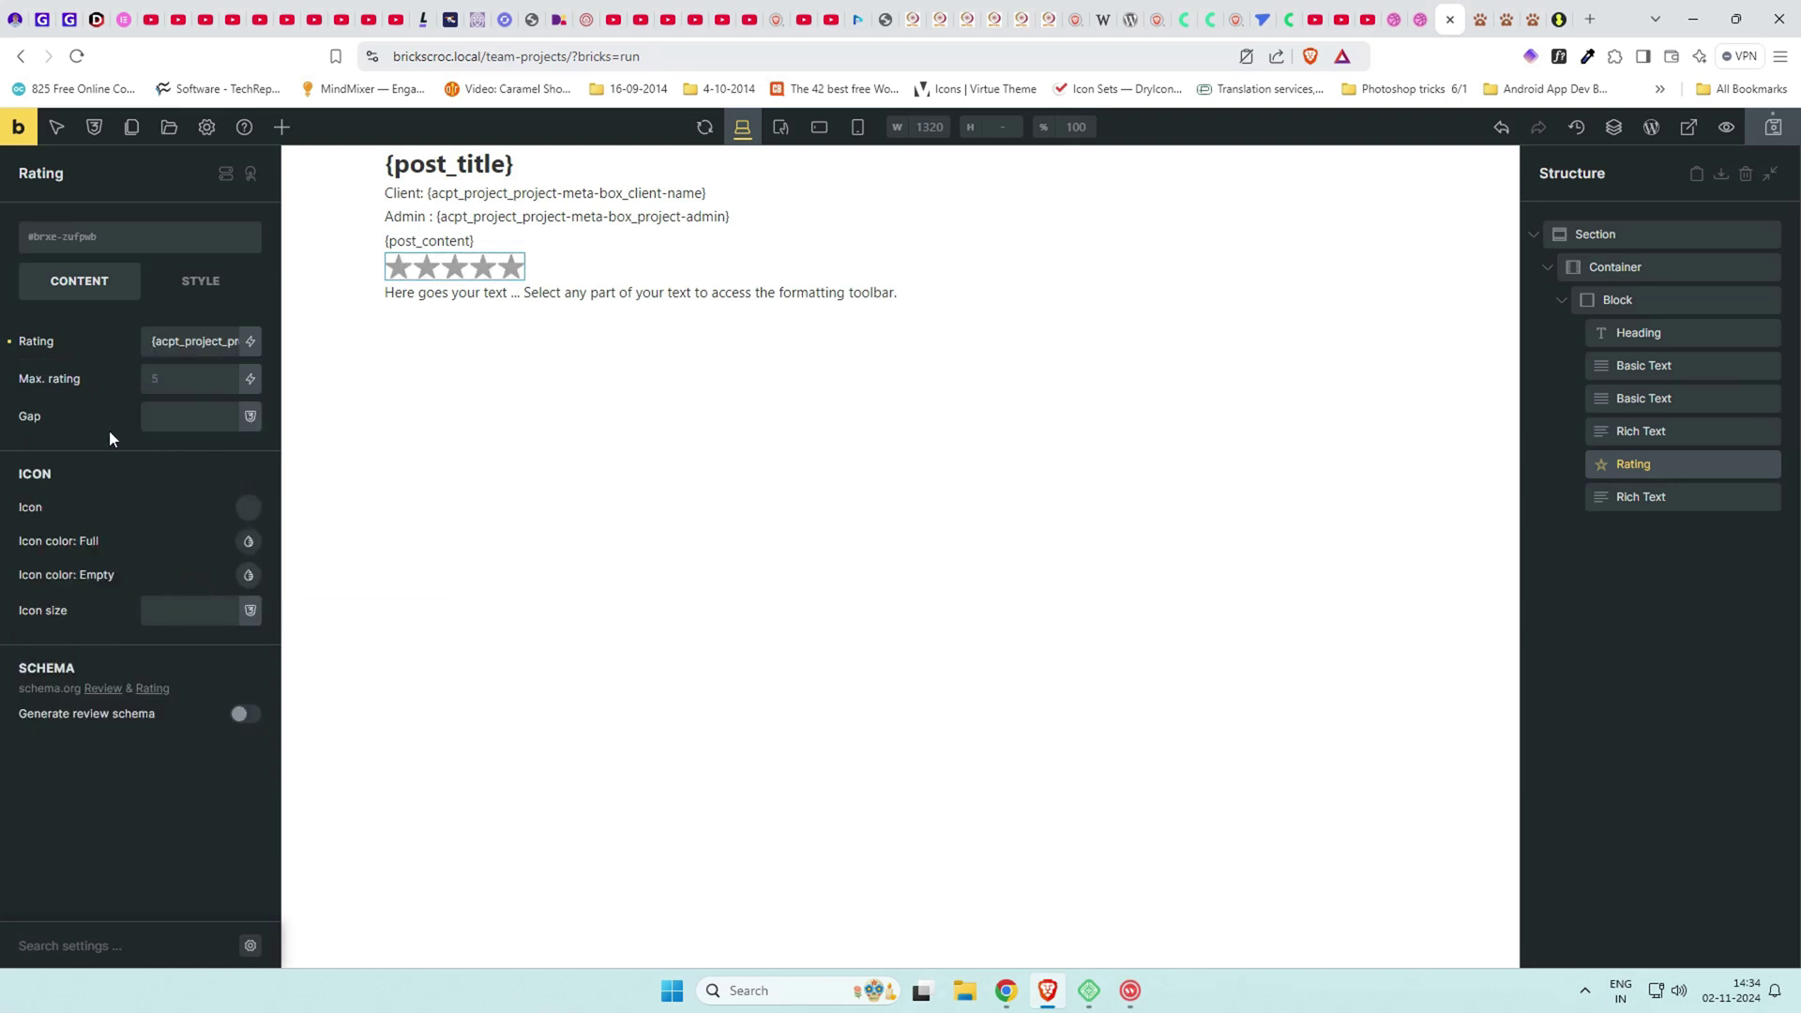
# Use the Fontawesome - Solid star icon for the rating.
pyautogui.click(244, 508)
pyautogui.click(225, 561)
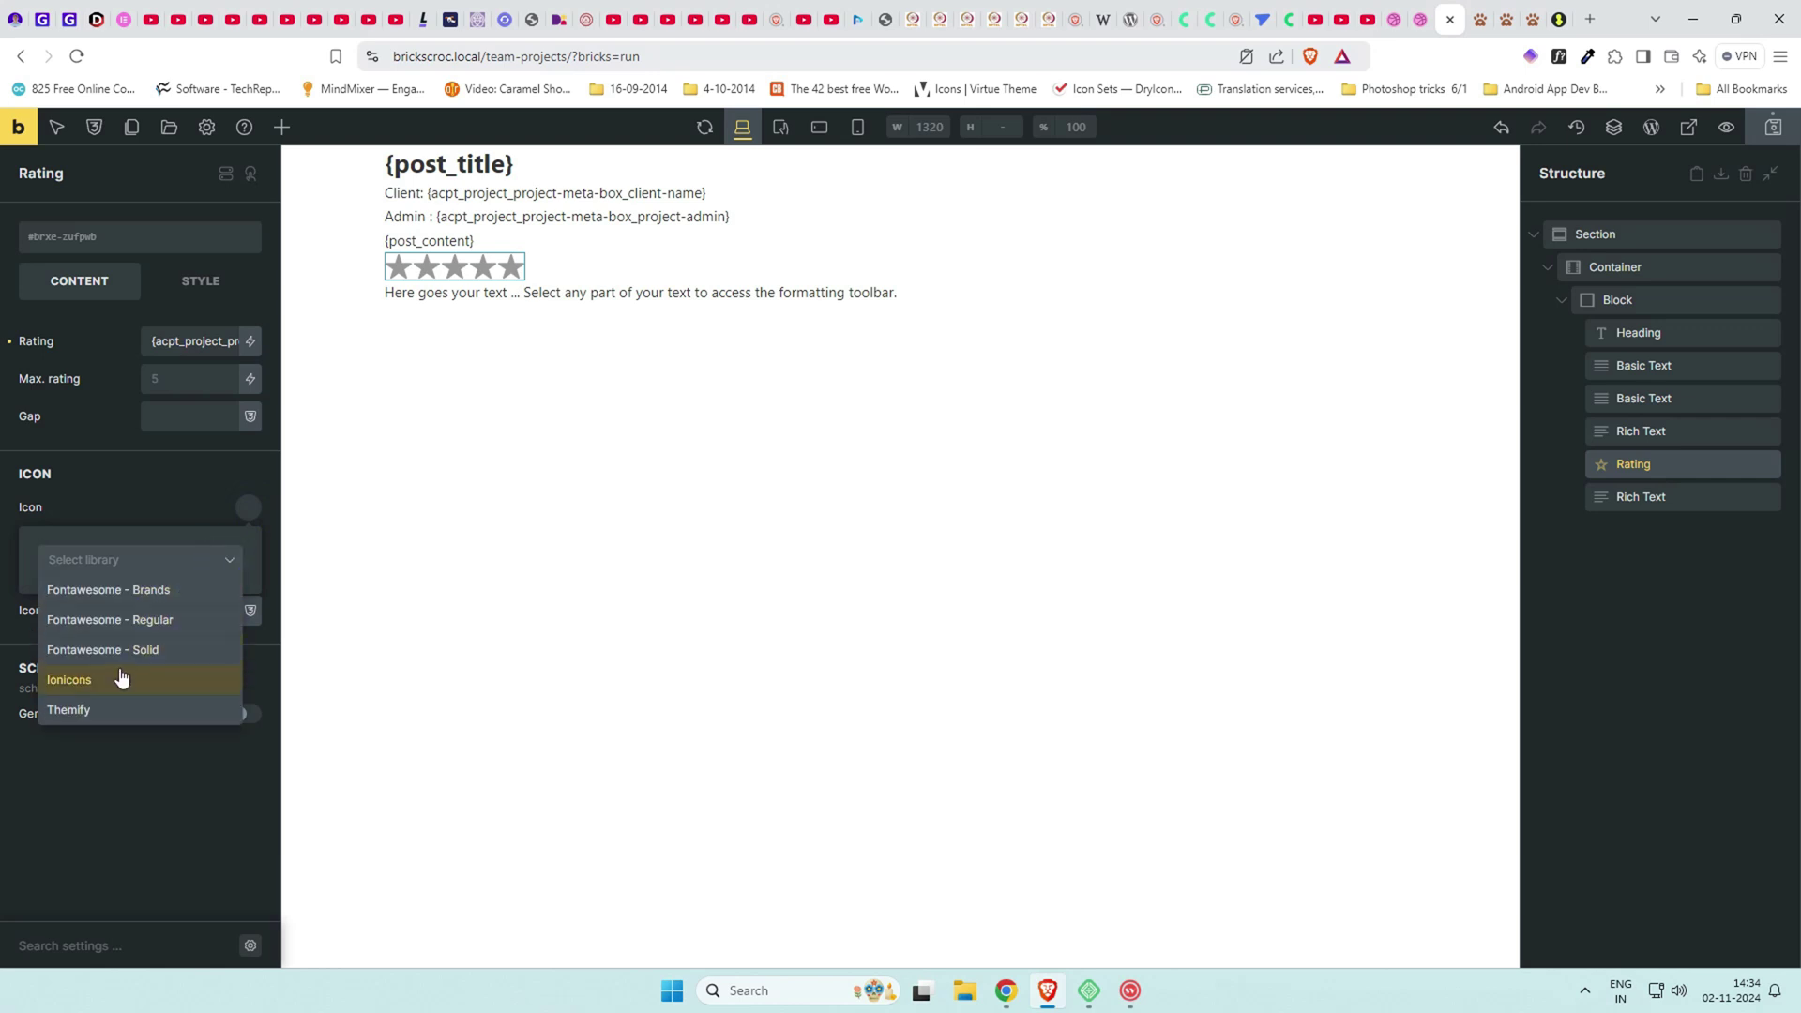
pyautogui.click(147, 651)
pyautogui.click(112, 605)
pyautogui.write('star')
pyautogui.click(61, 753)
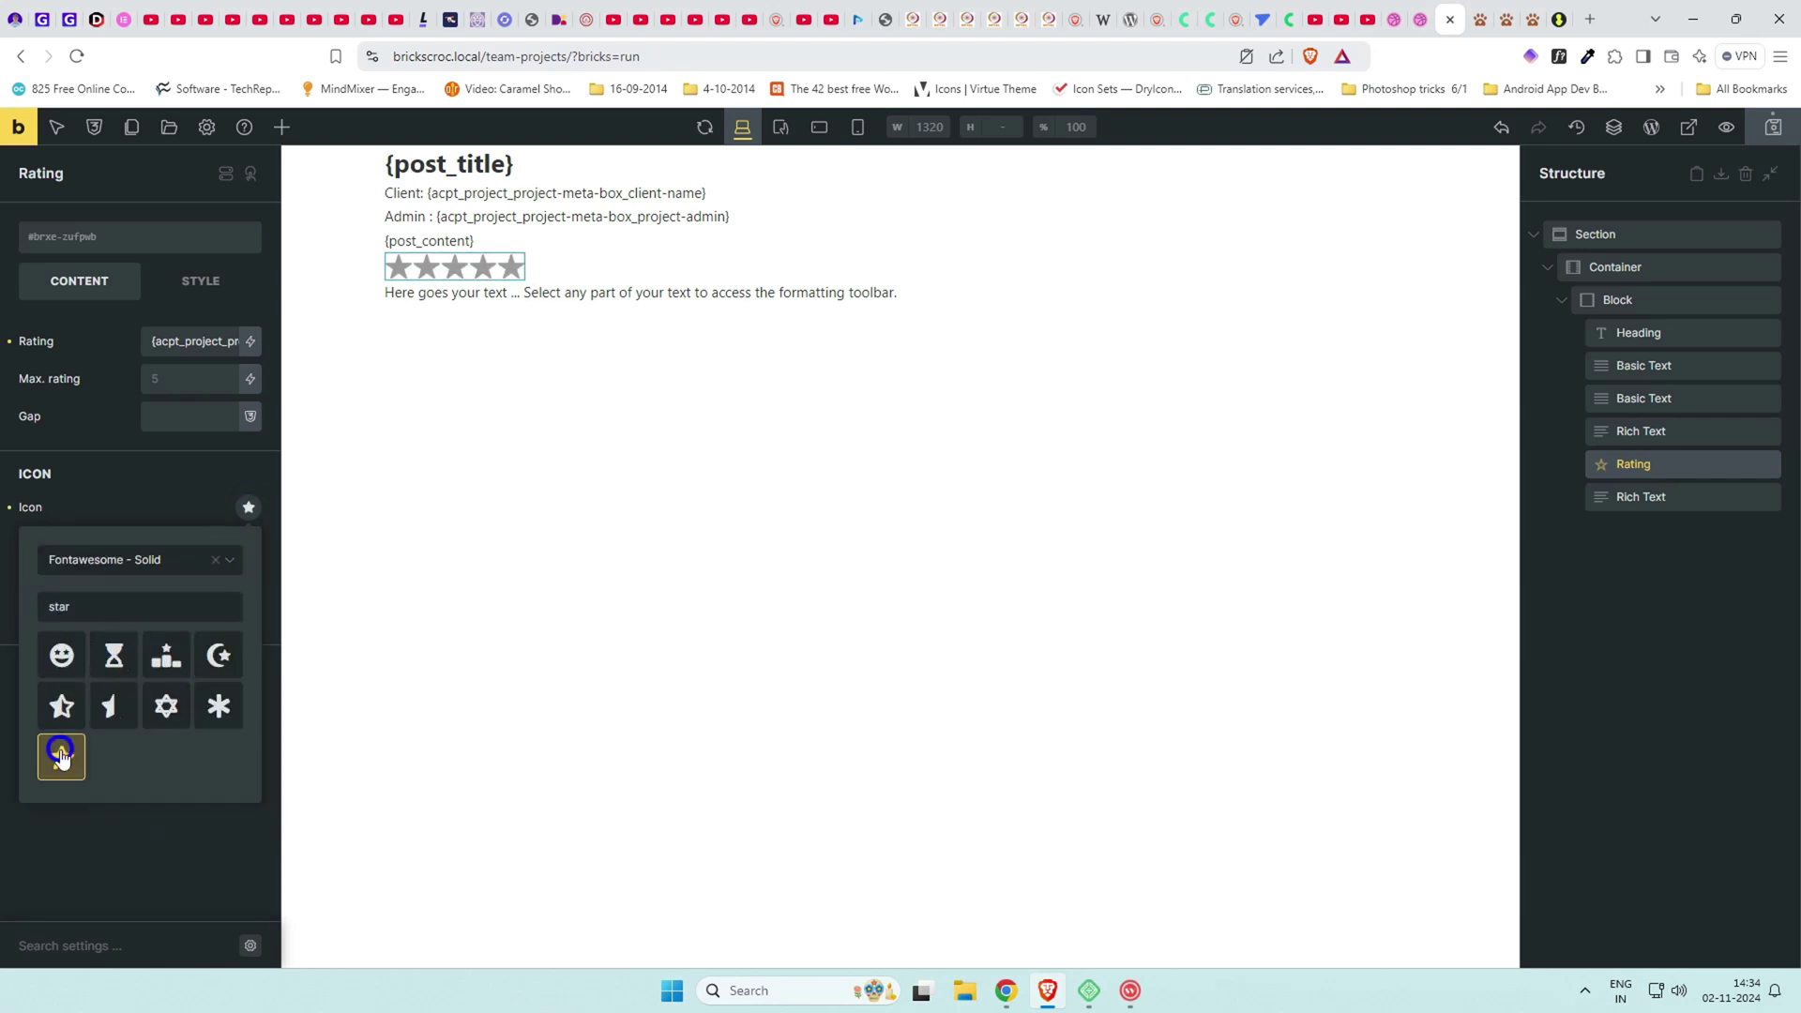
pyautogui.click(149, 494)
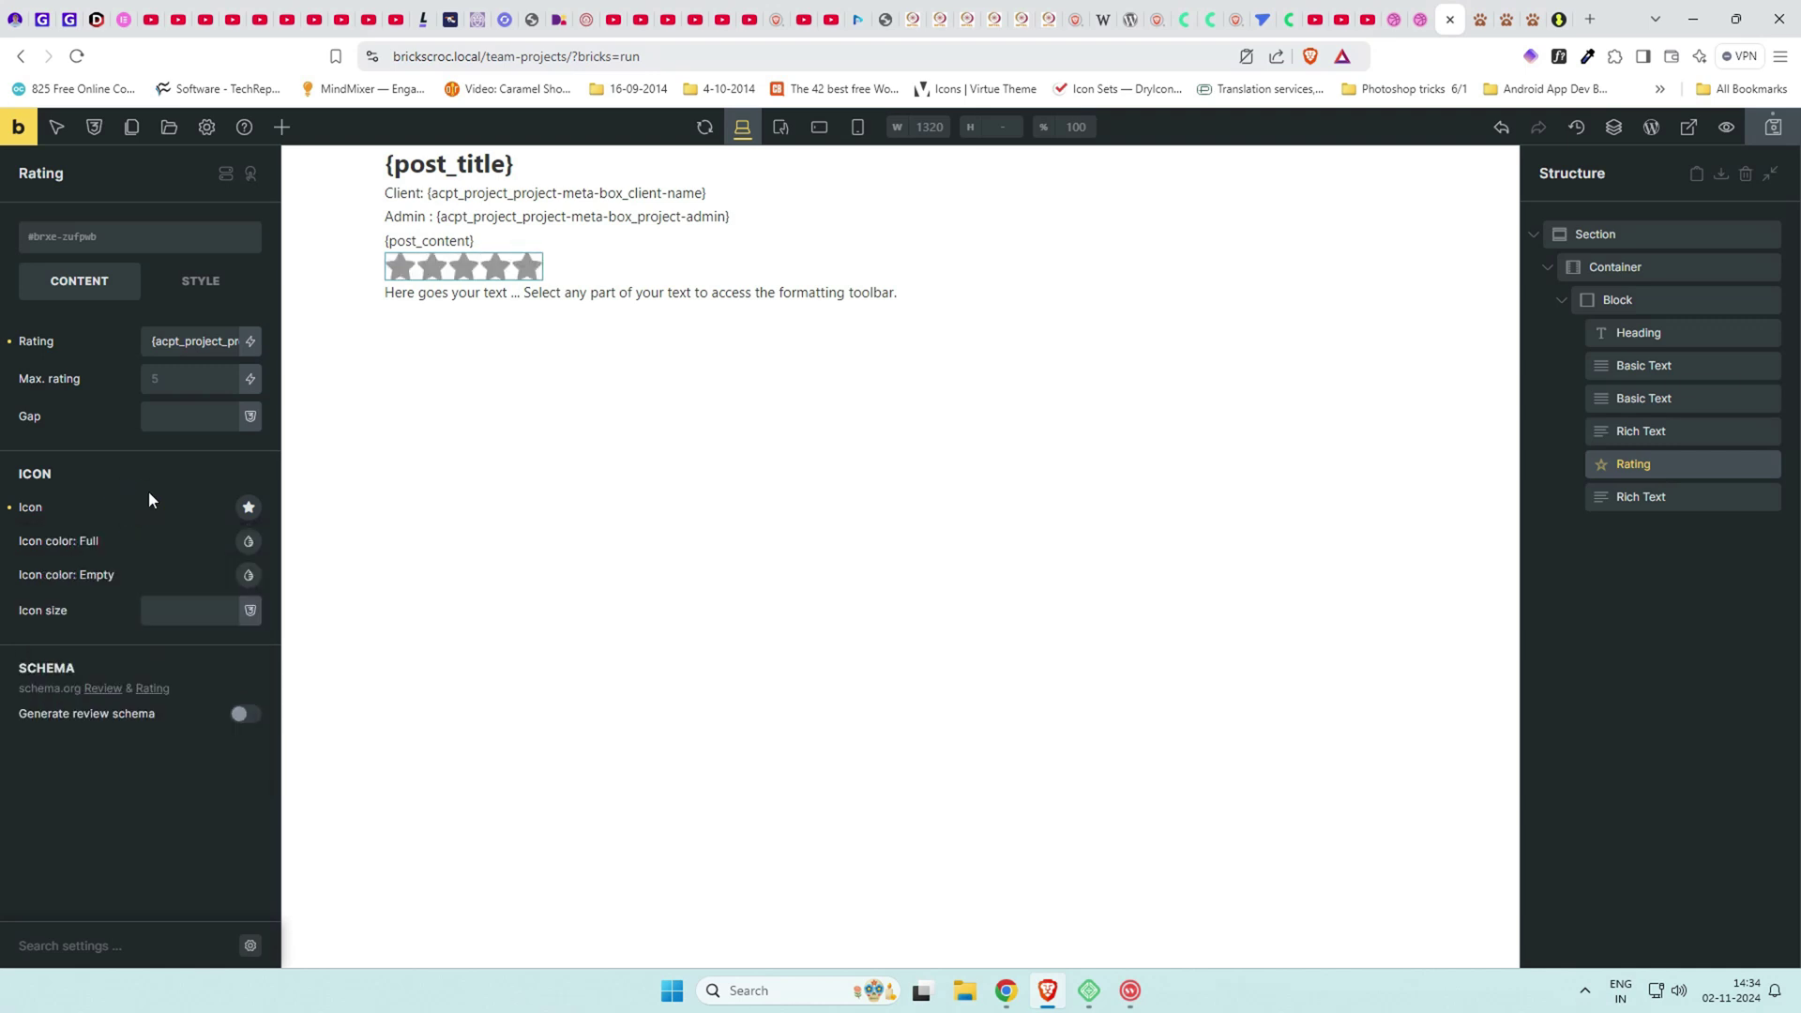
# Colour filled stars yellow and empty stars grey, then save the page.
pyautogui.click(249, 541)
pyautogui.click(209, 585)
pyautogui.click(249, 542)
pyautogui.click(249, 575)
pyautogui.click(128, 619)
pyautogui.click(1773, 127)
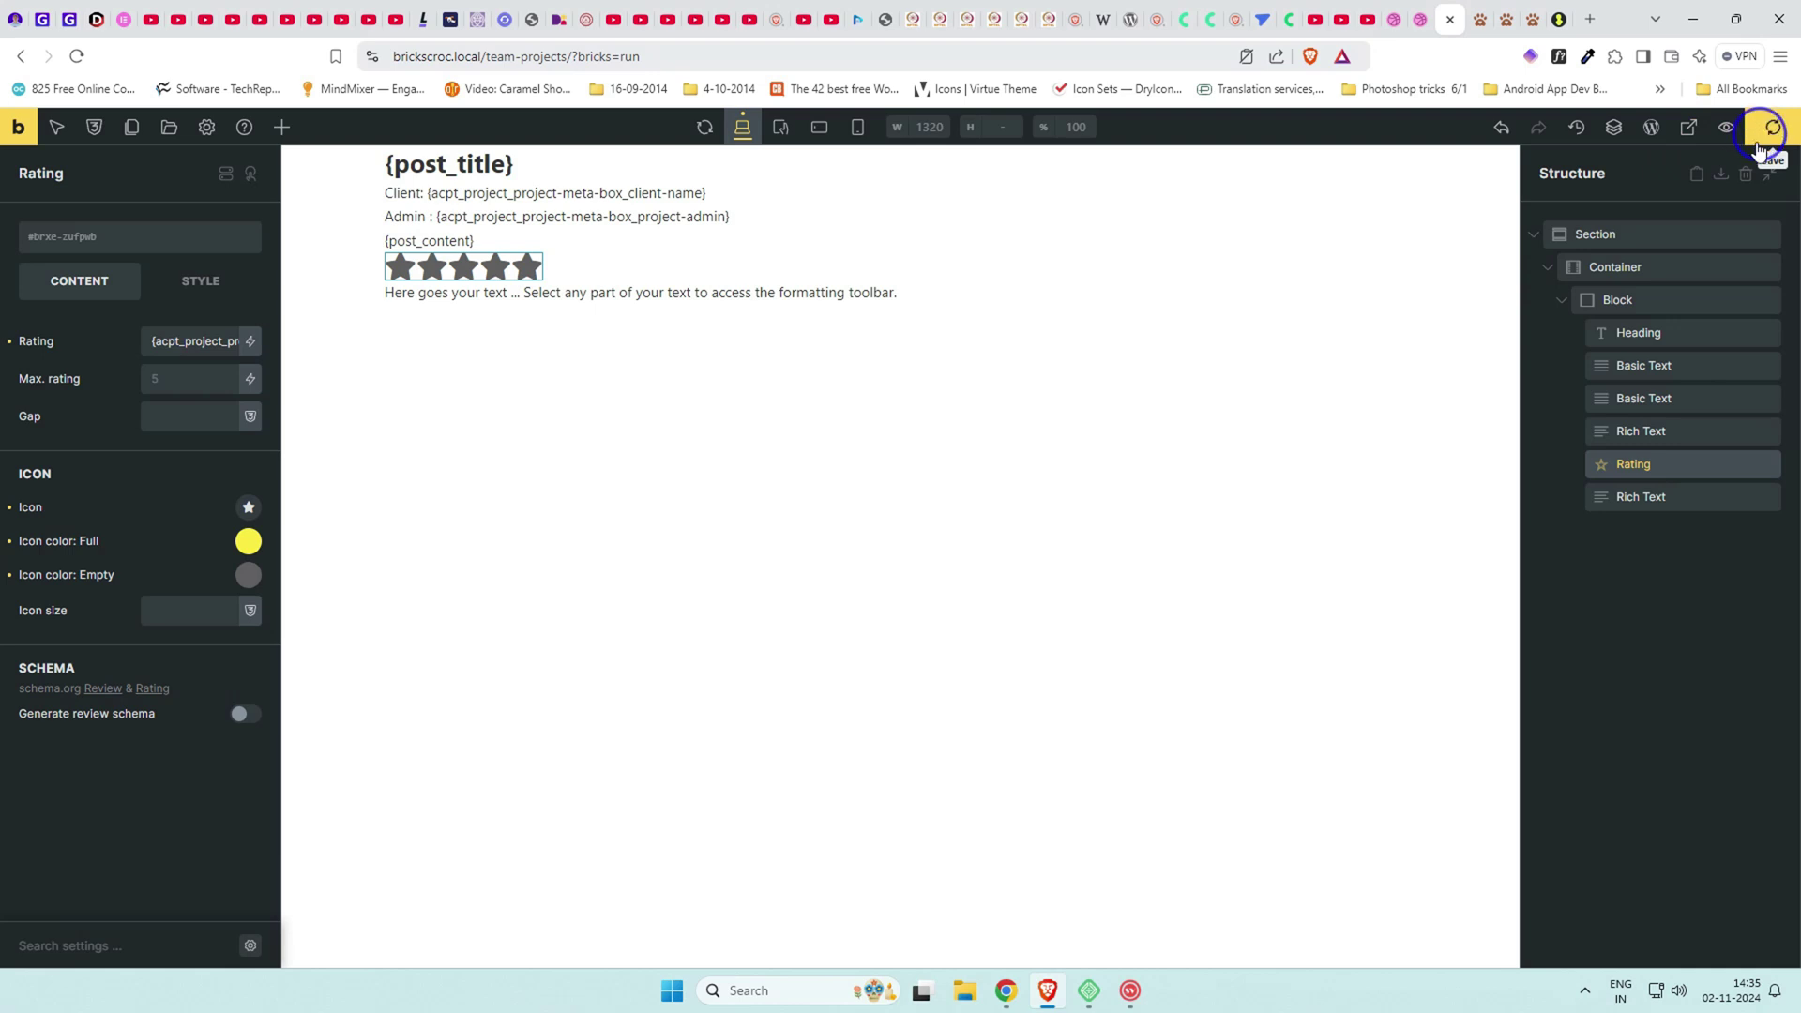
# Make the card Block loop over Project posts sorted in ascending order.
pyautogui.click(1647, 300)
pyautogui.click(241, 335)
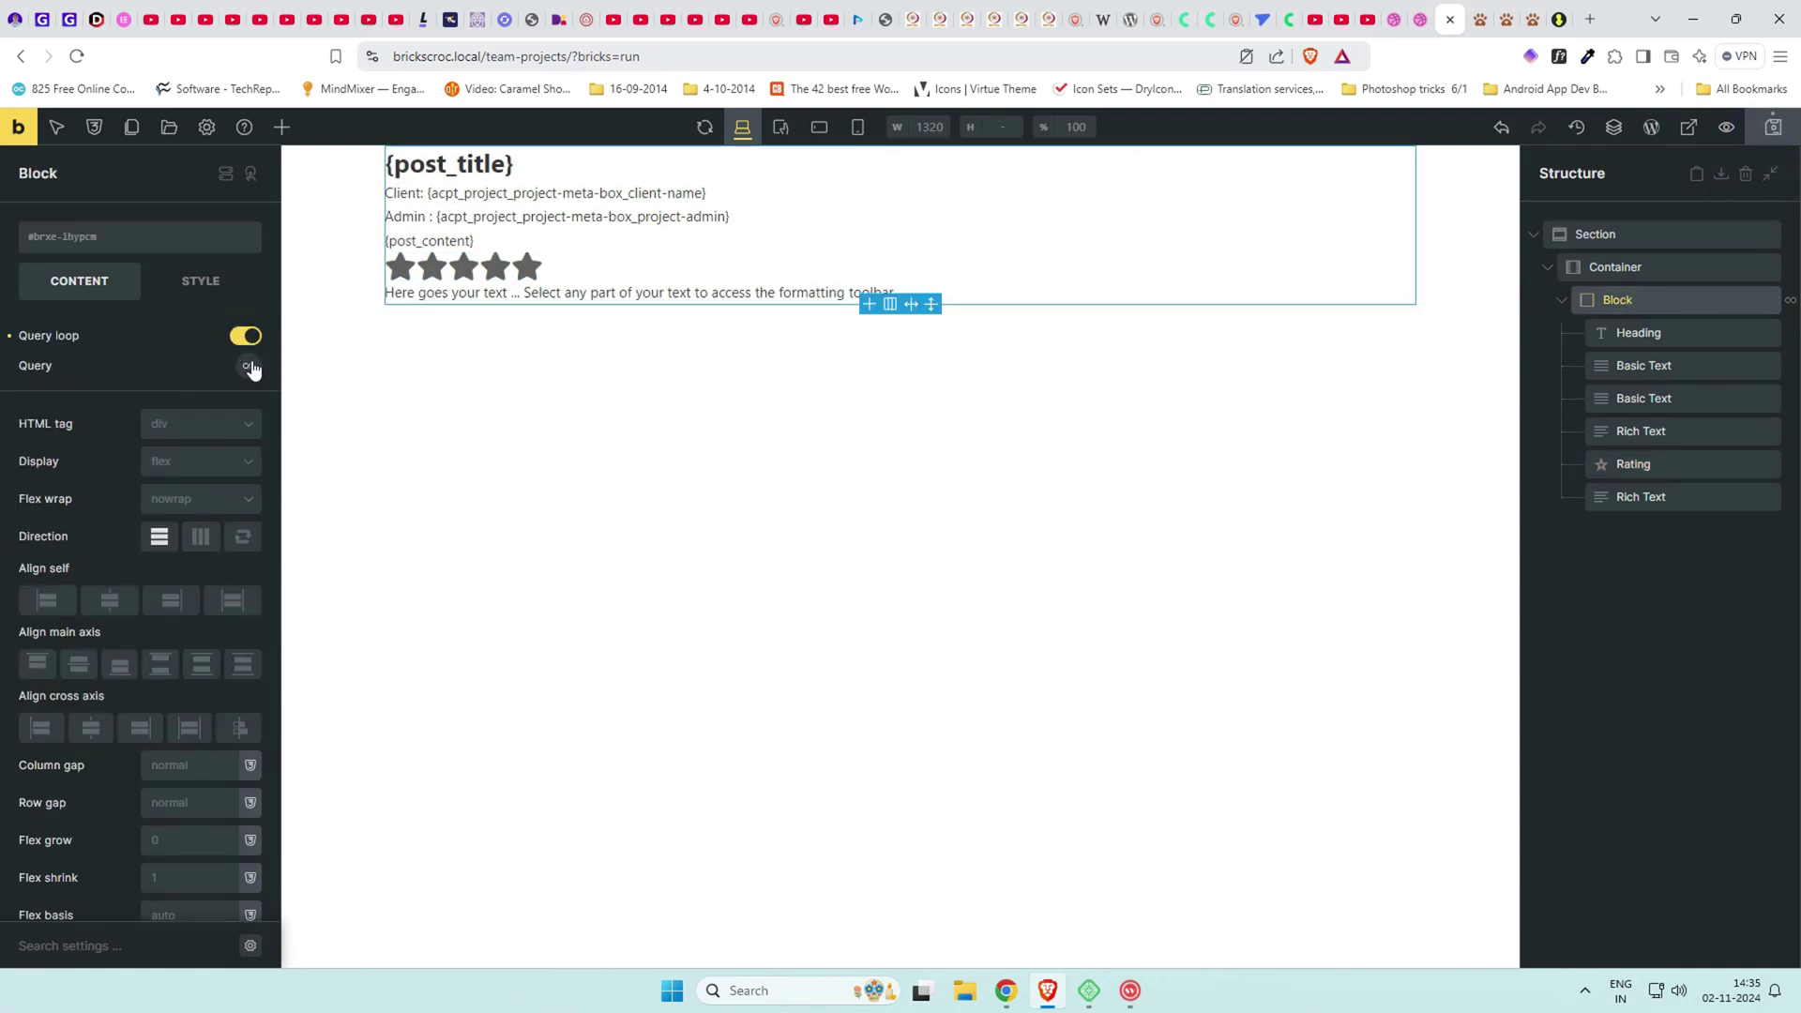
pyautogui.click(250, 367)
pyautogui.click(197, 482)
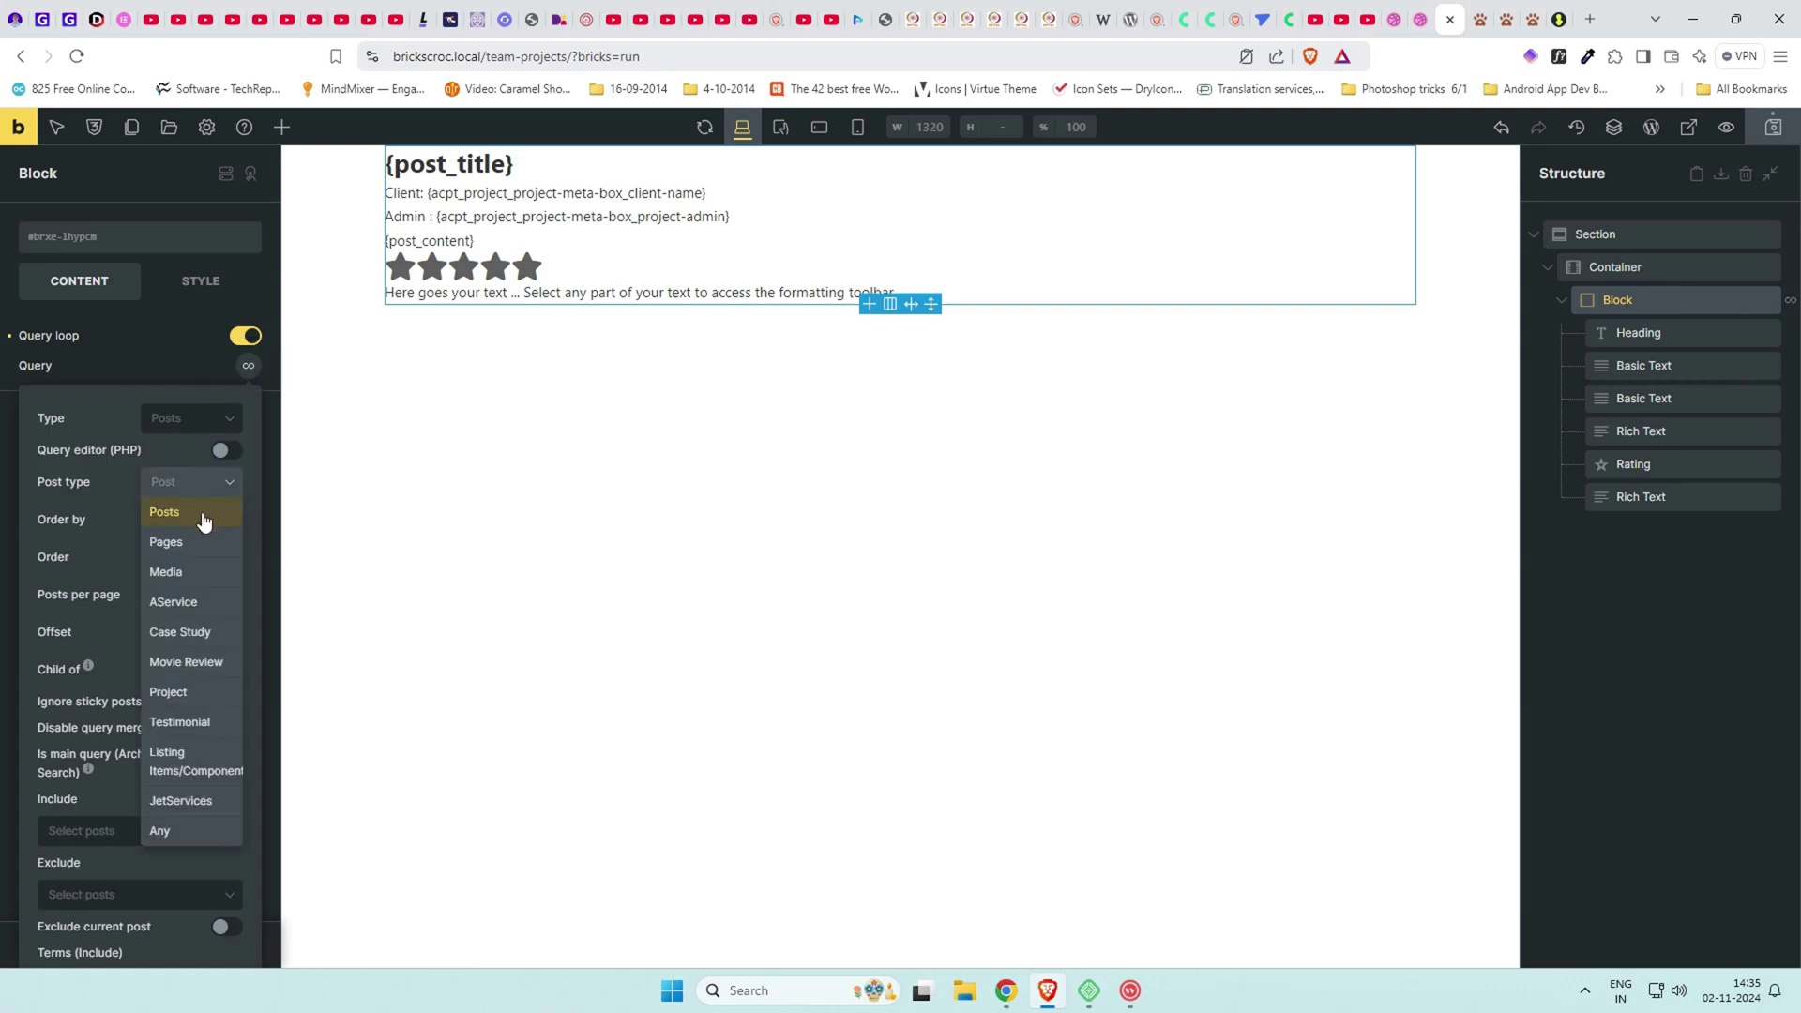
pyautogui.click(201, 692)
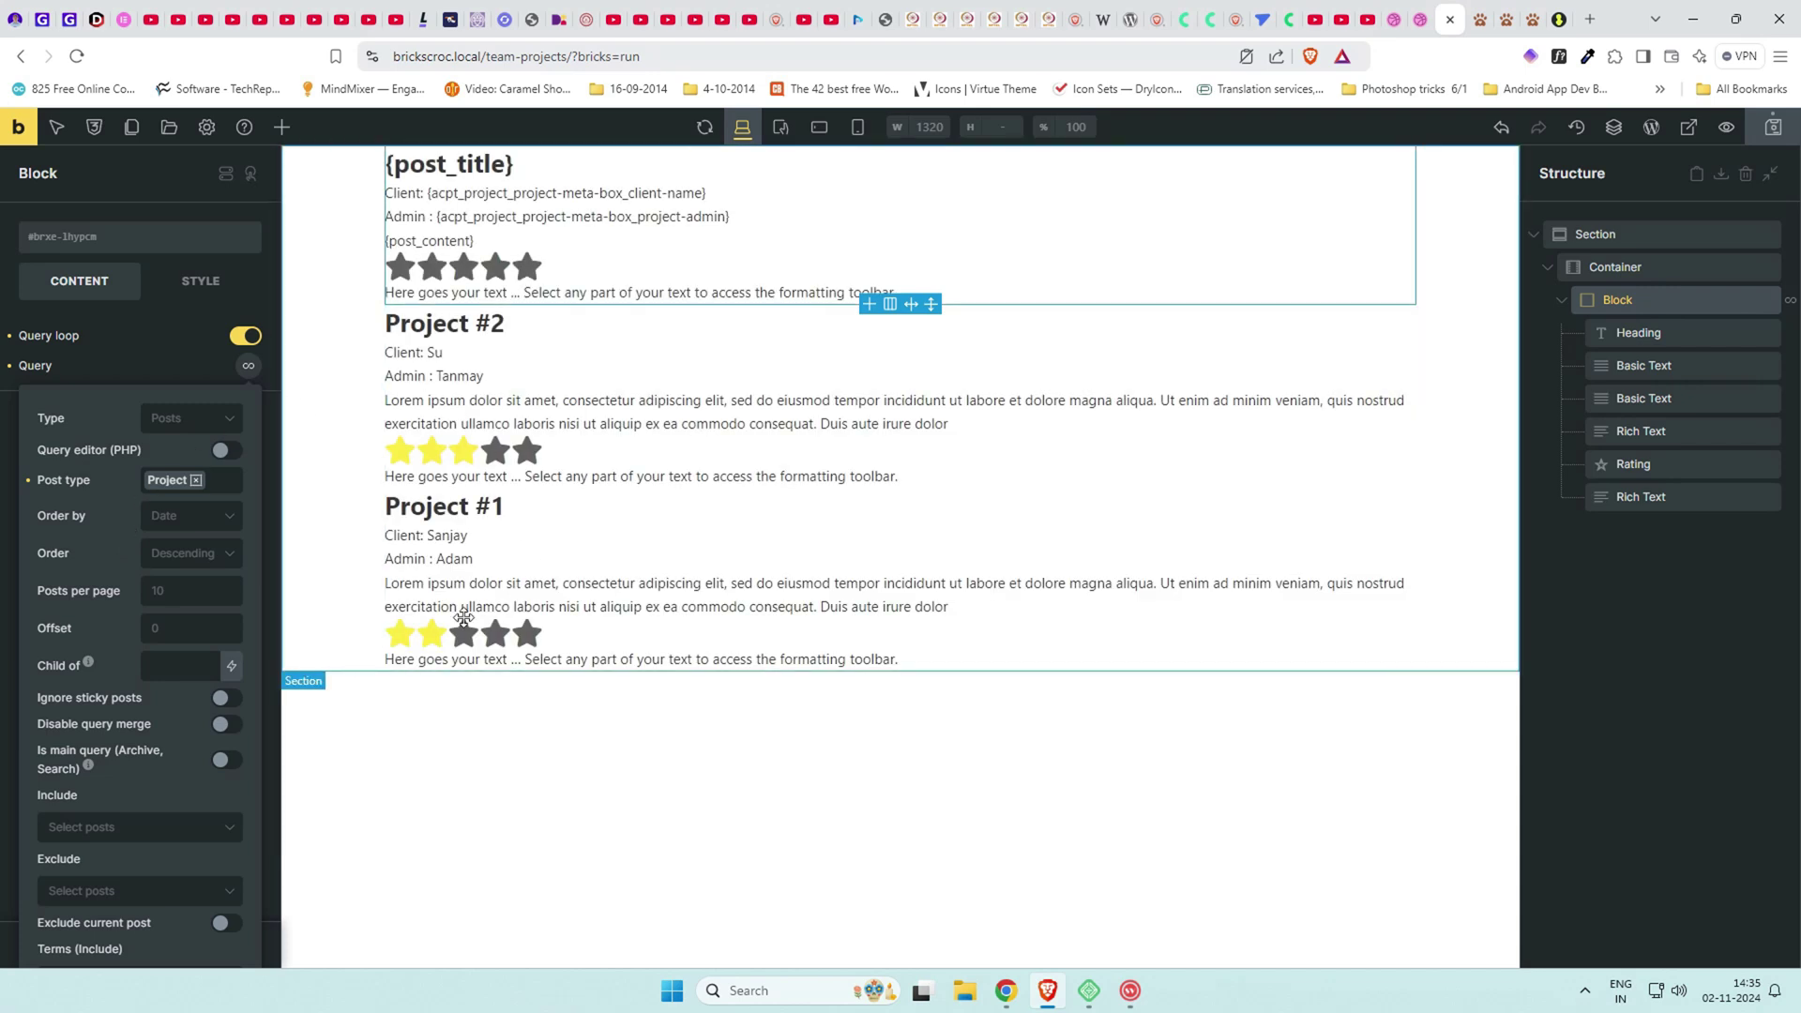
pyautogui.click(192, 553)
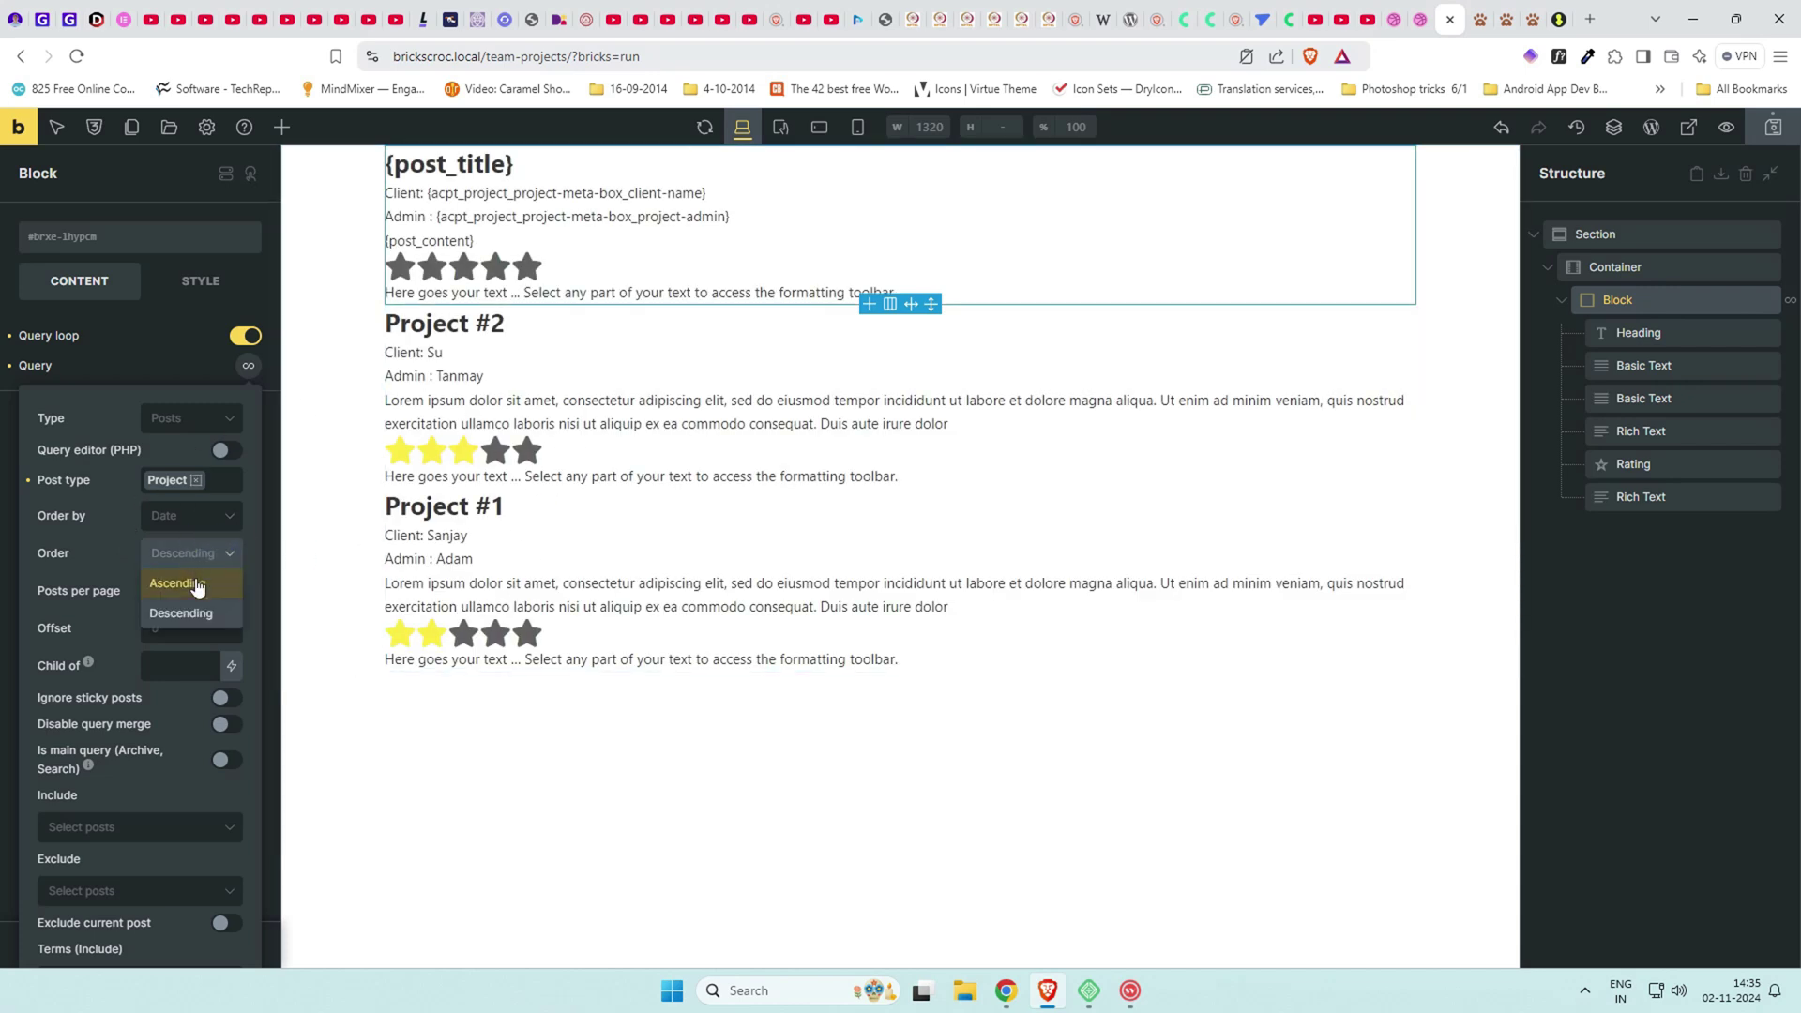
pyautogui.click(193, 578)
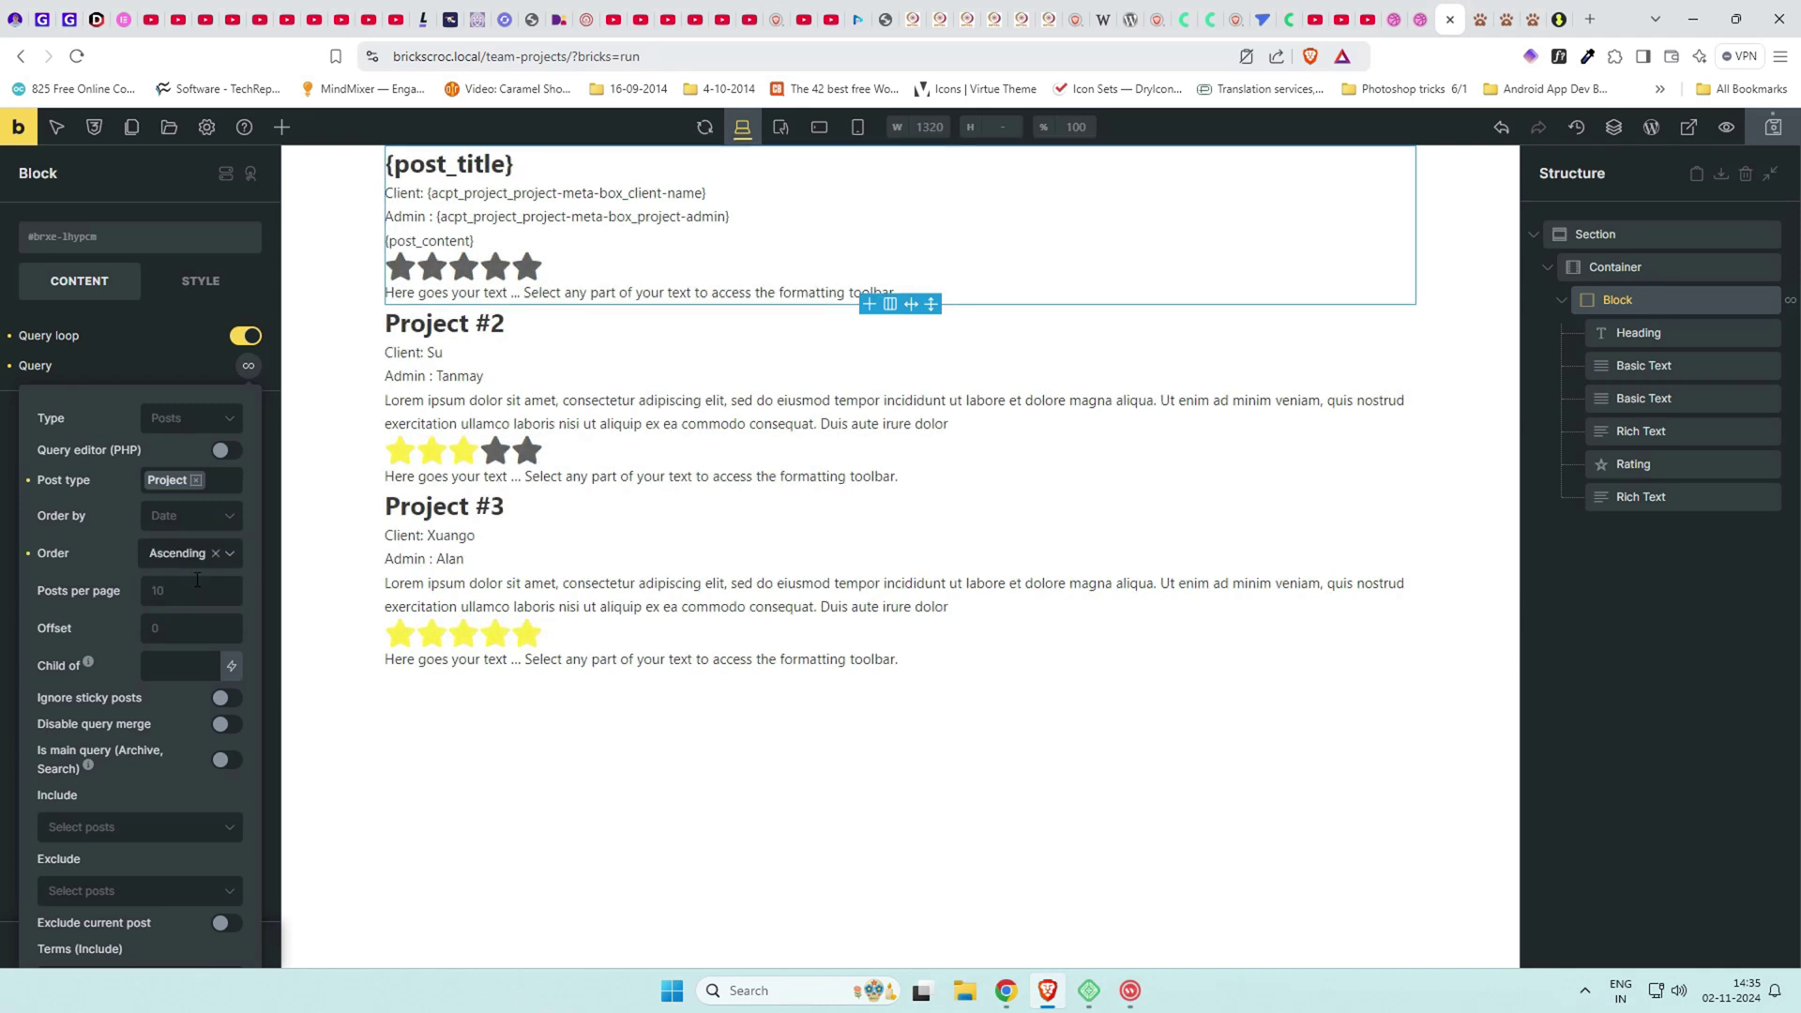
# Try a row direction on the projects Container, then revert to a stacked column.
pyautogui.click(1669, 300)
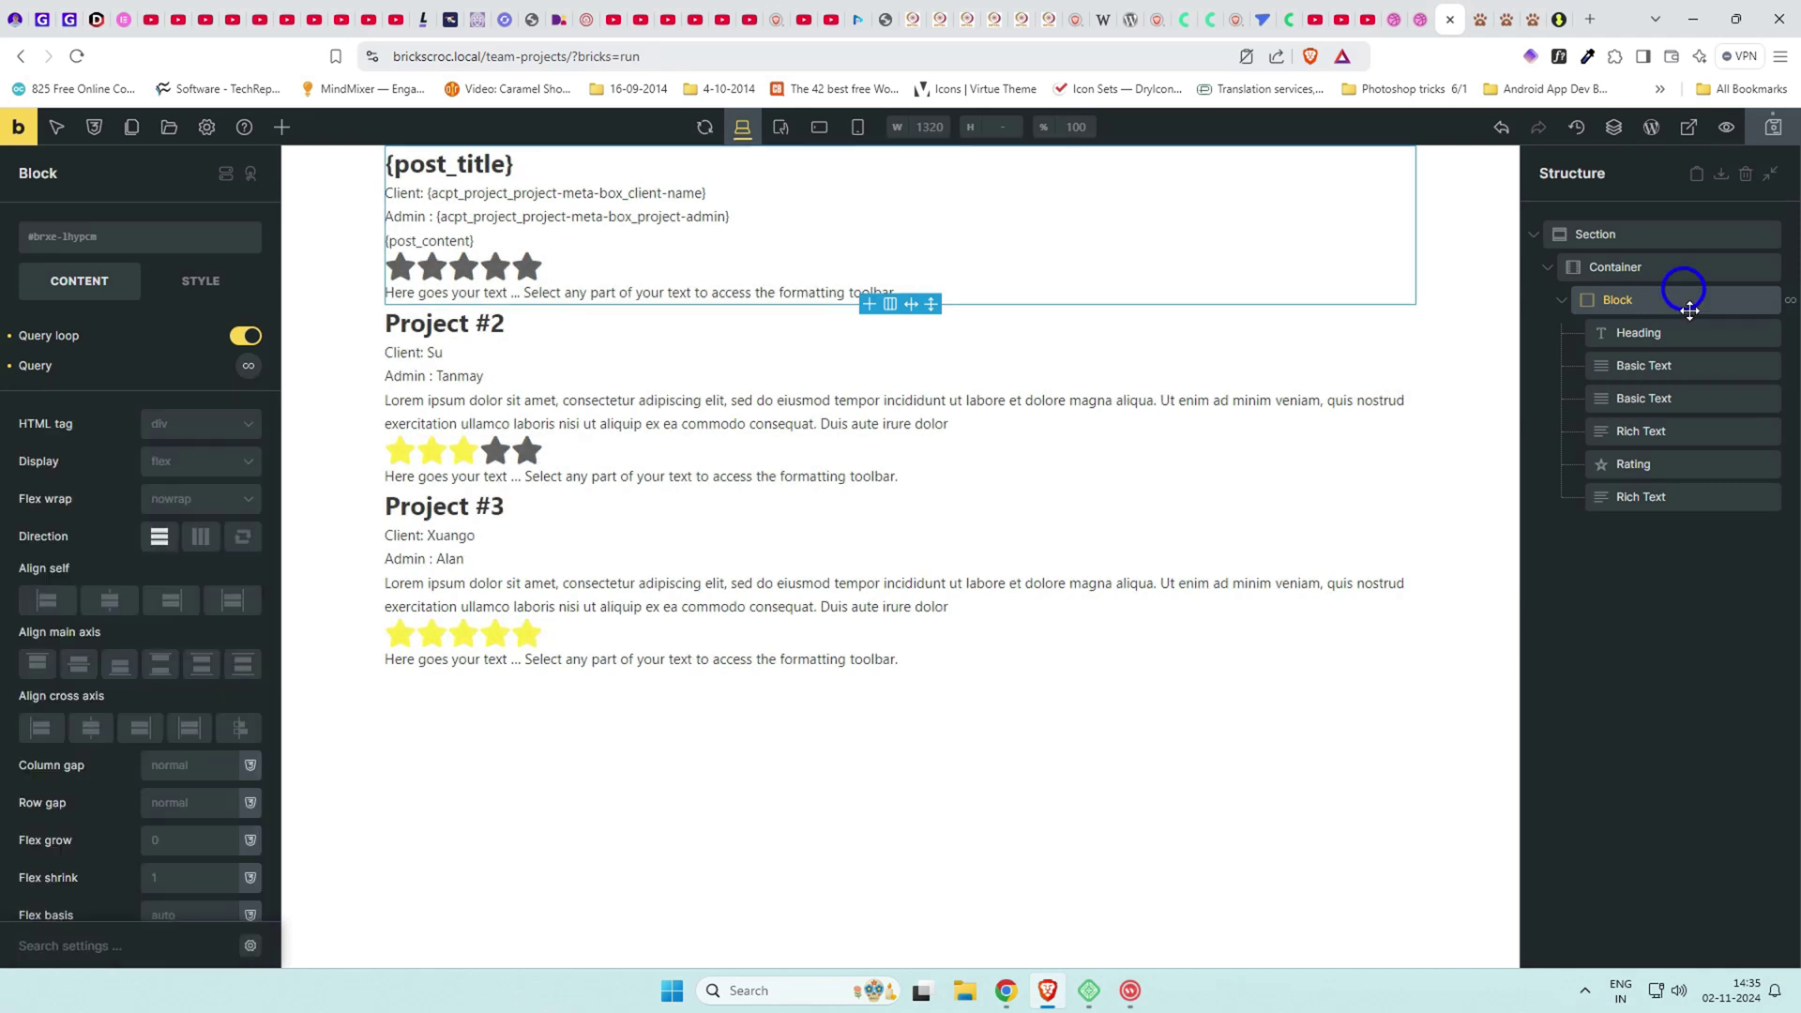
pyautogui.click(1652, 268)
pyautogui.click(201, 506)
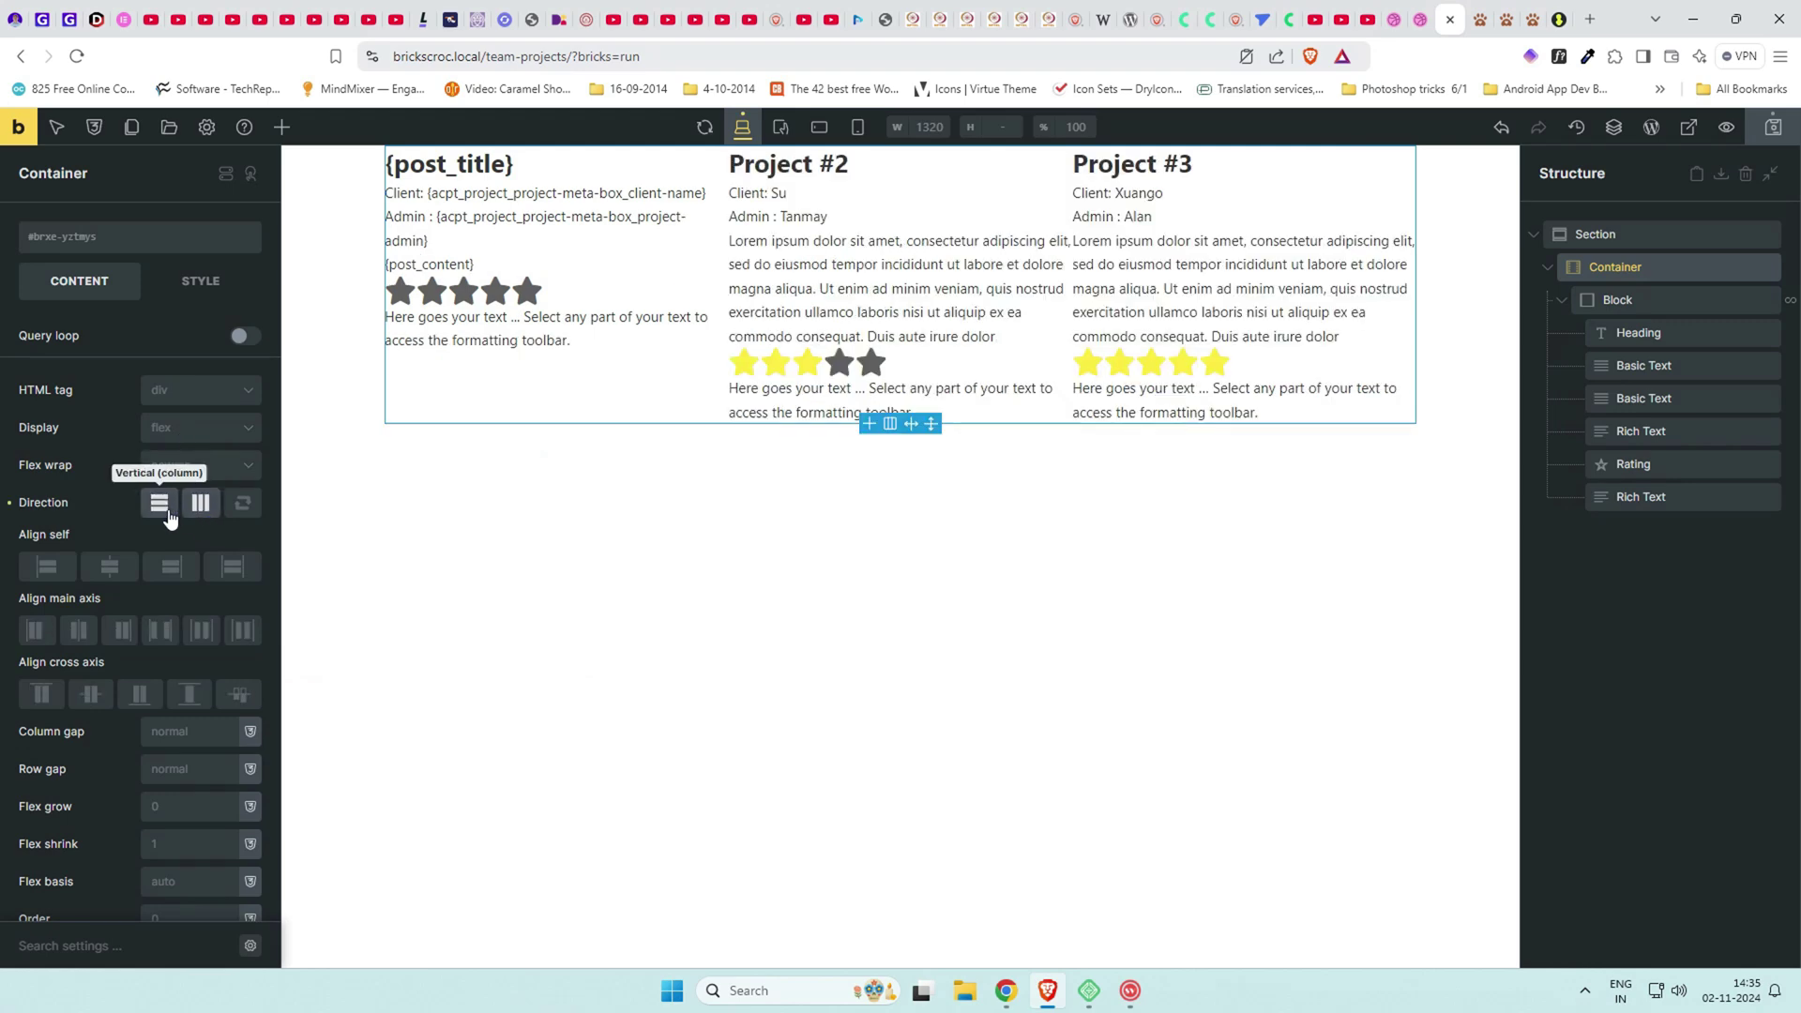
pyautogui.click(160, 505)
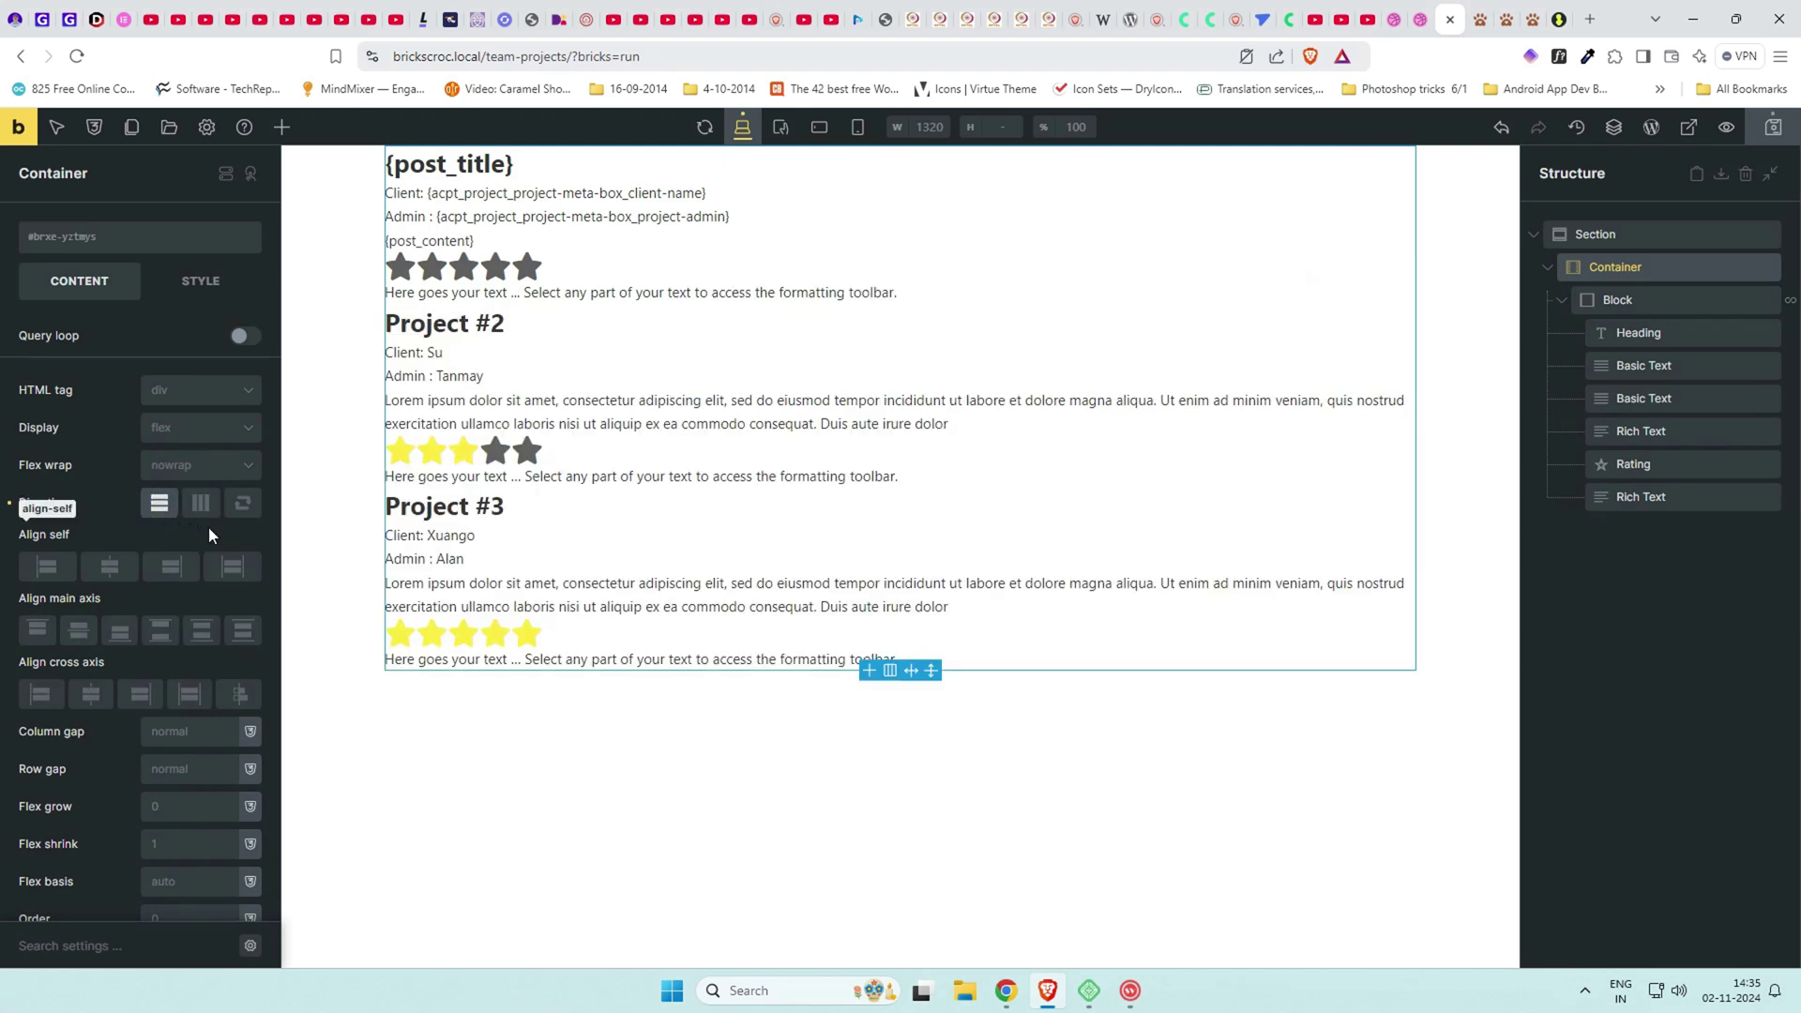
pyautogui.click(1713, 298)
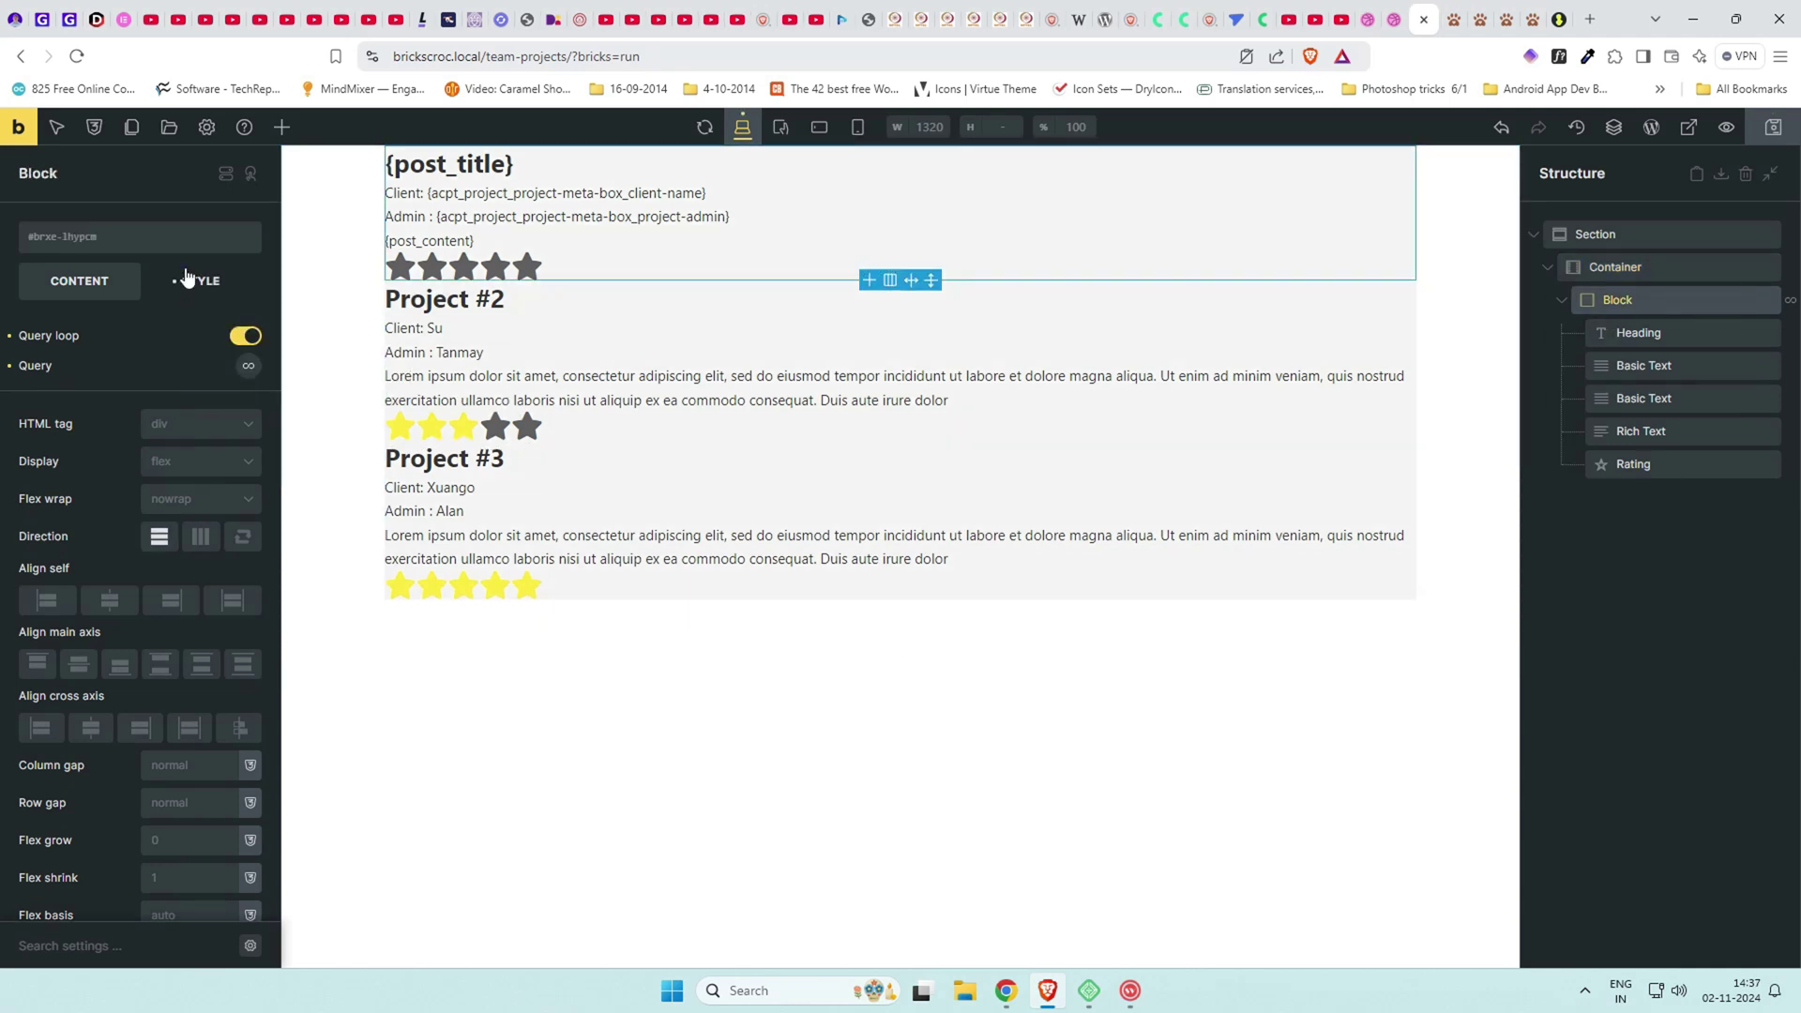
pyautogui.click(197, 280)
# Give the project cards 1rem top and bottom margin and 2rem padding.
pyautogui.click(159, 355)
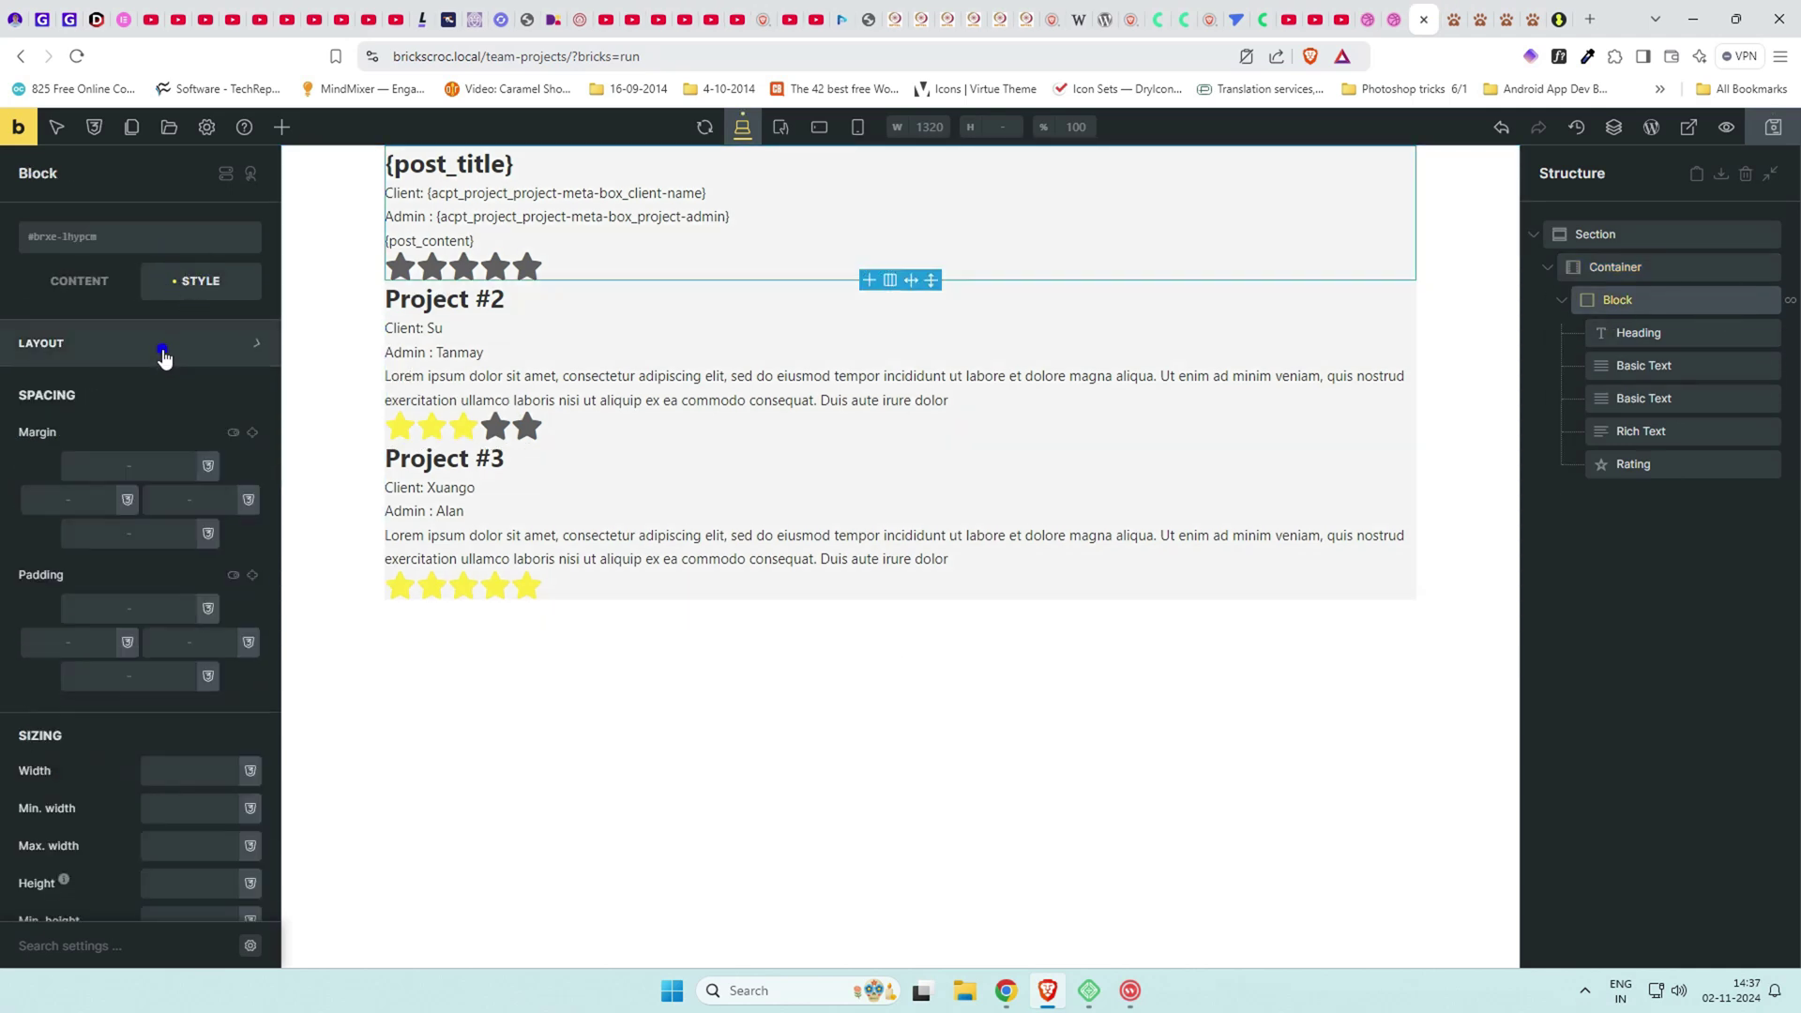
pyautogui.click(110, 465)
pyautogui.write('2rem')
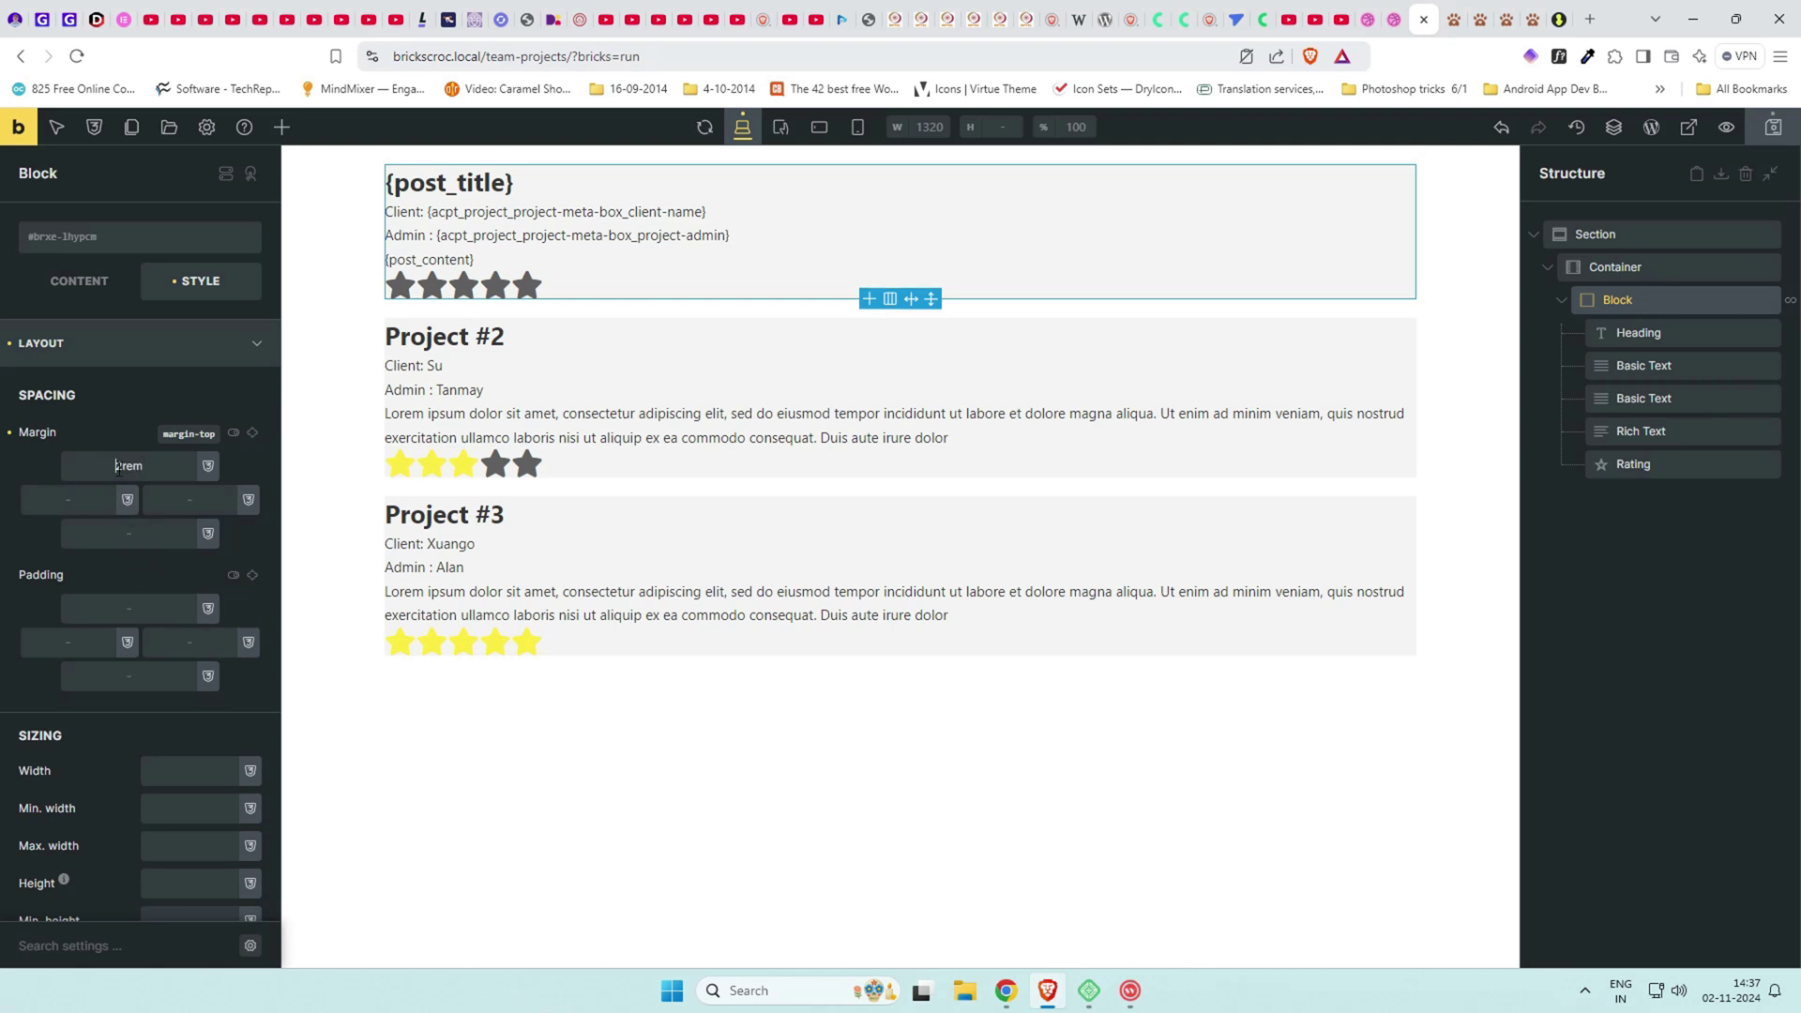
pyautogui.write('1')
pyautogui.click(136, 534)
pyautogui.write('1rem')
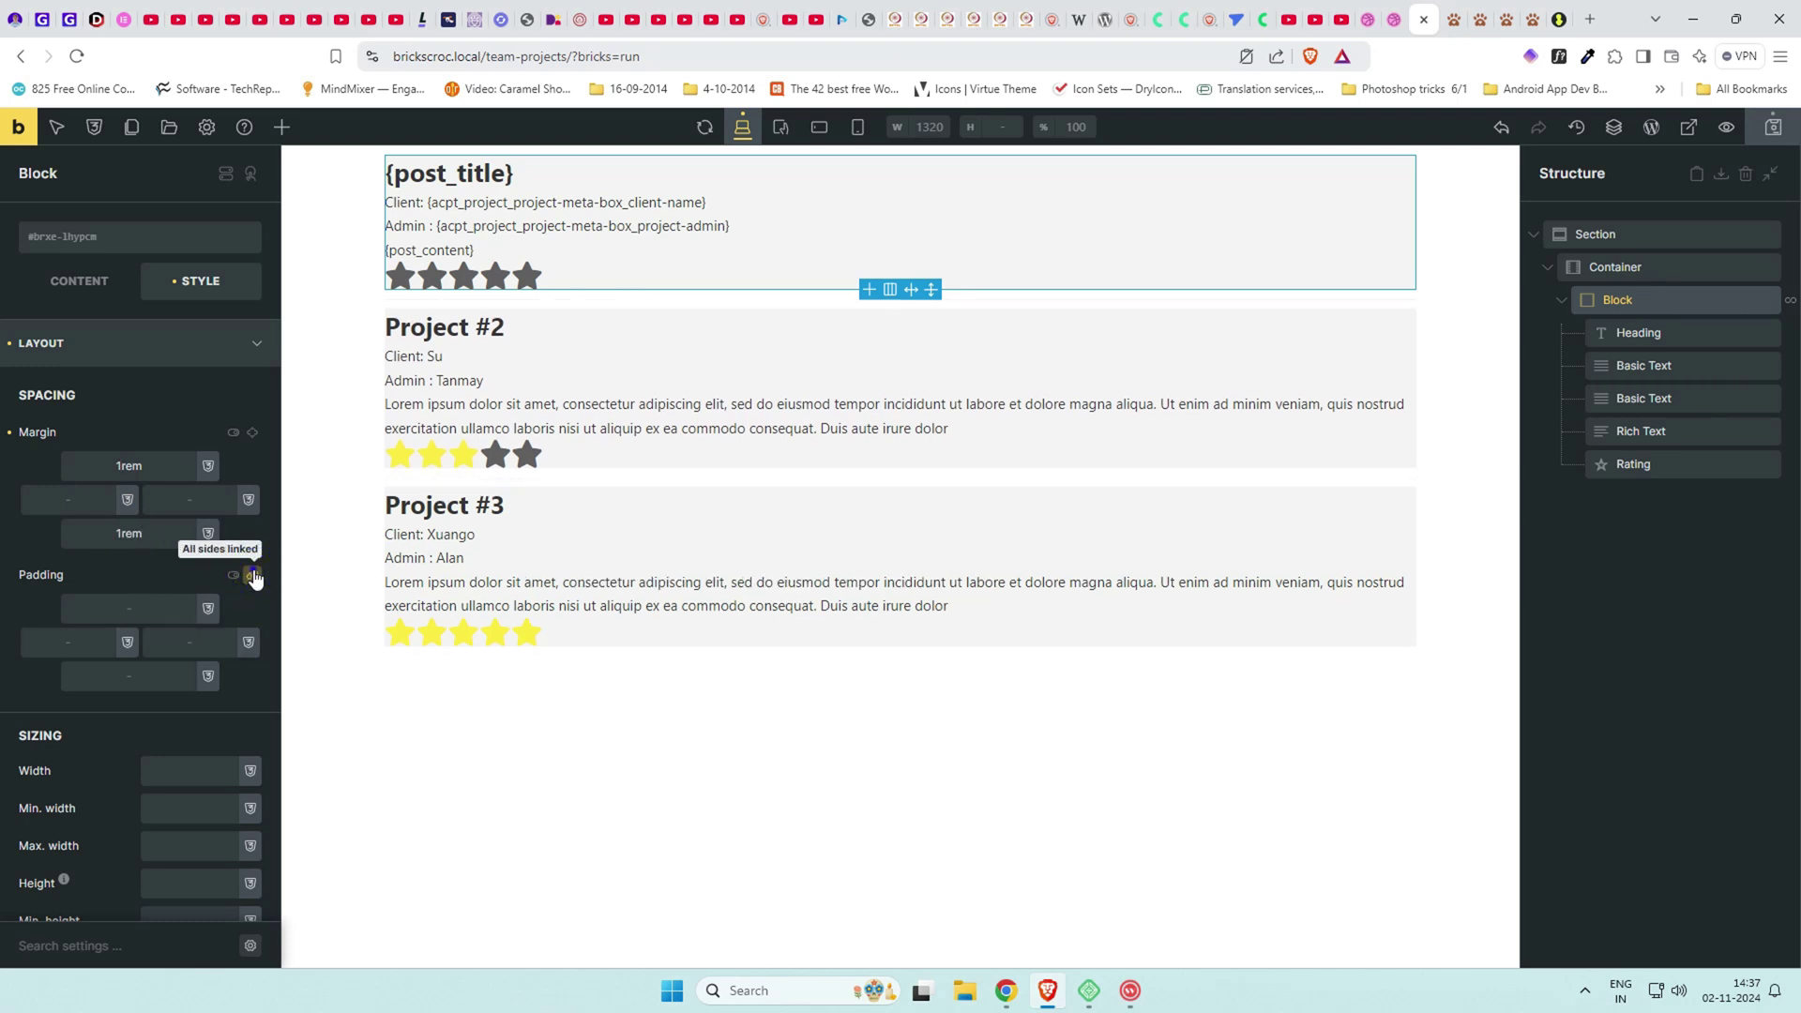
pyautogui.click(117, 604)
pyautogui.write('2rem')
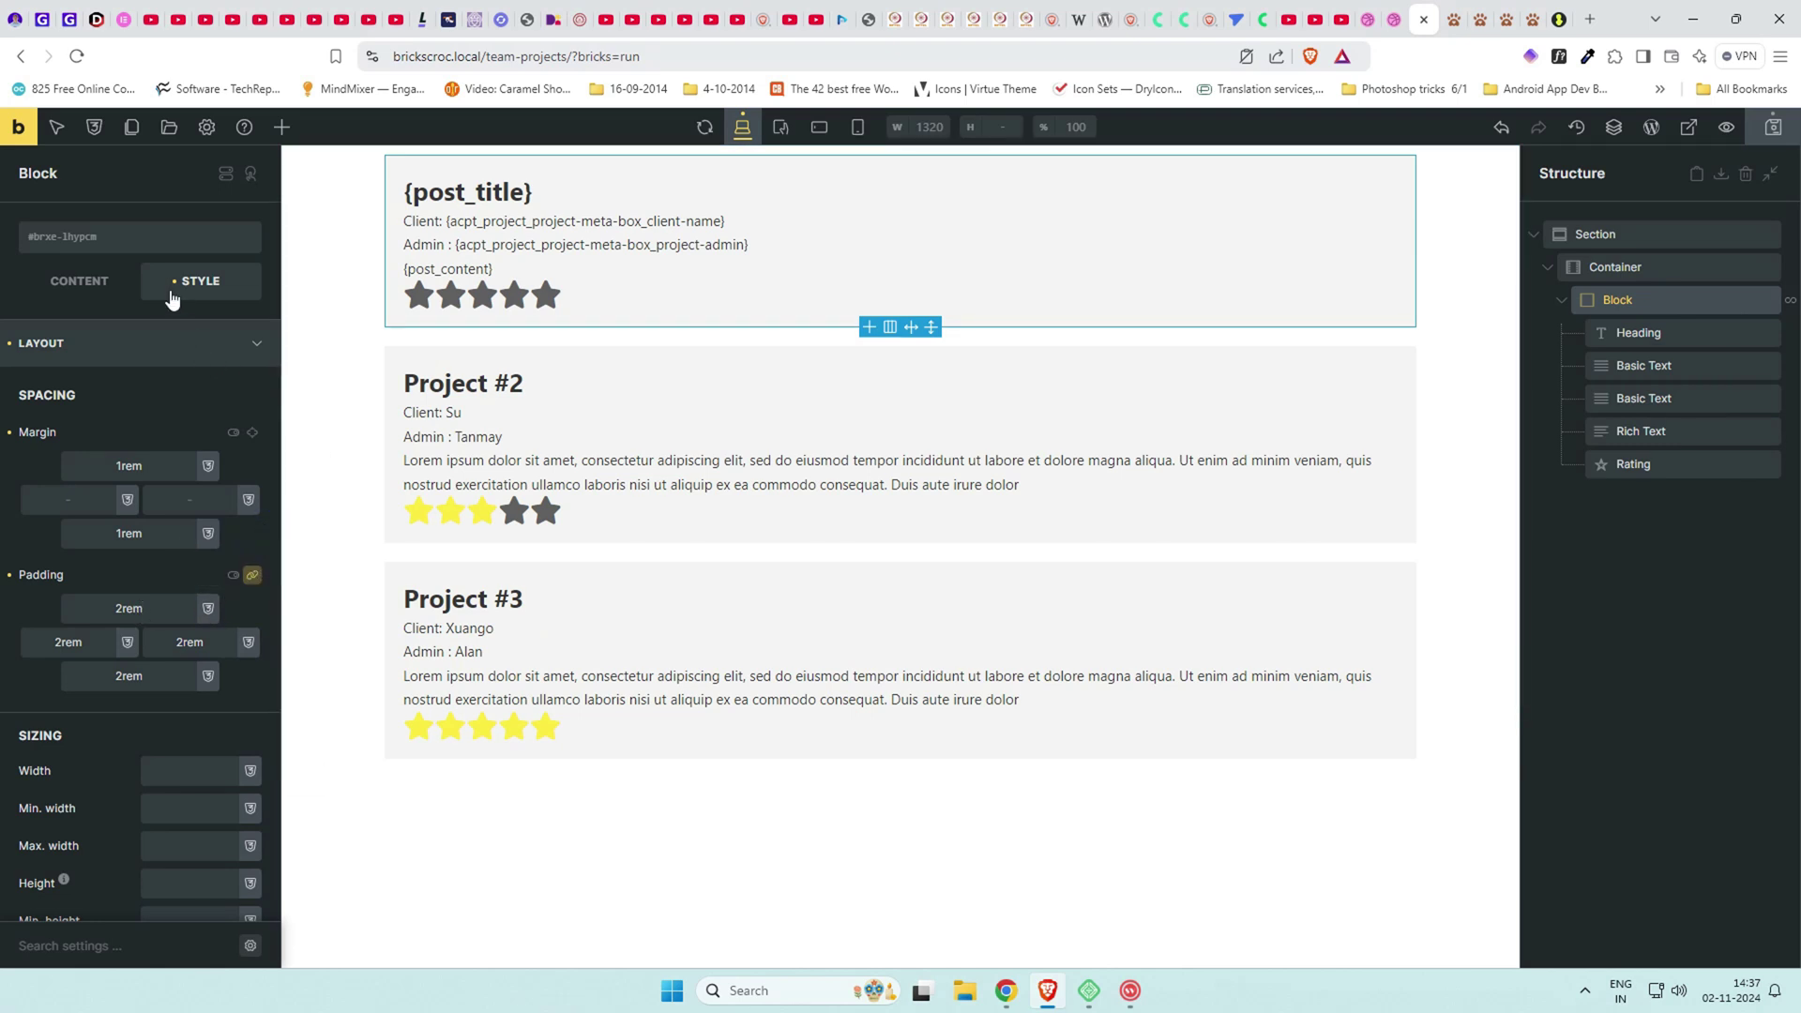
pyautogui.click(129, 340)
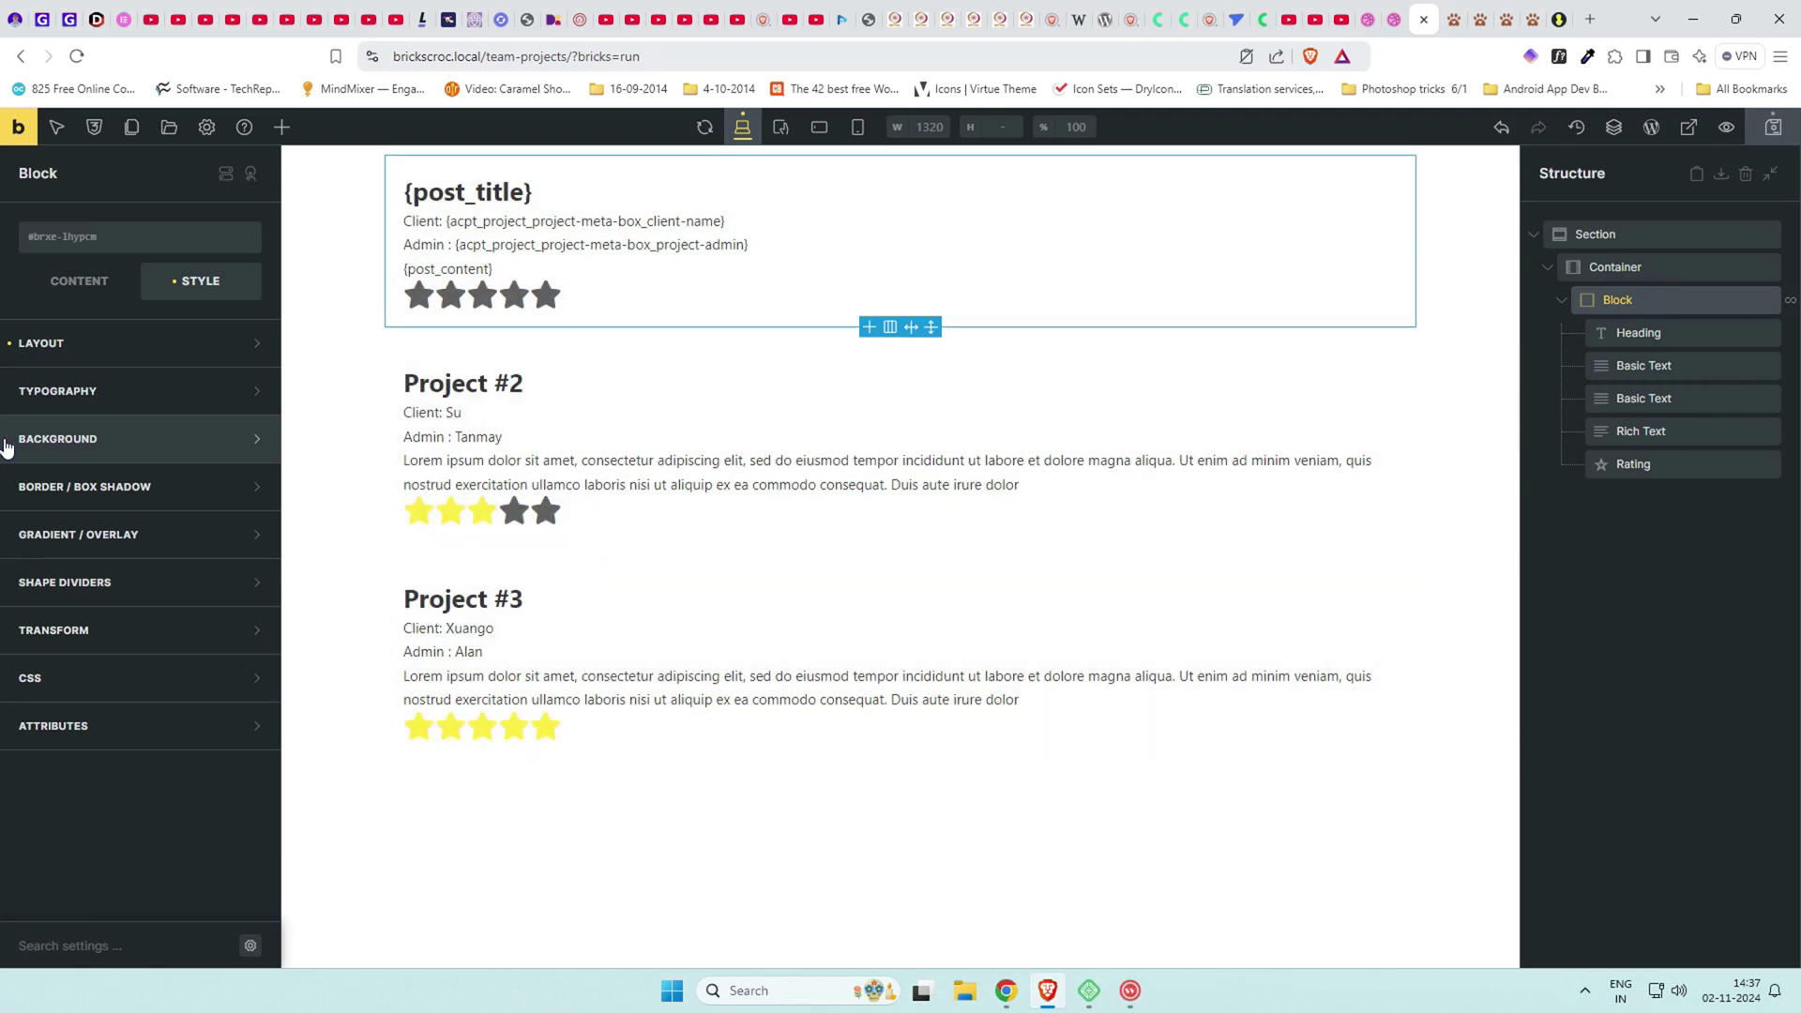
# Add a black box shadow to the project cards.
pyautogui.click(129, 490)
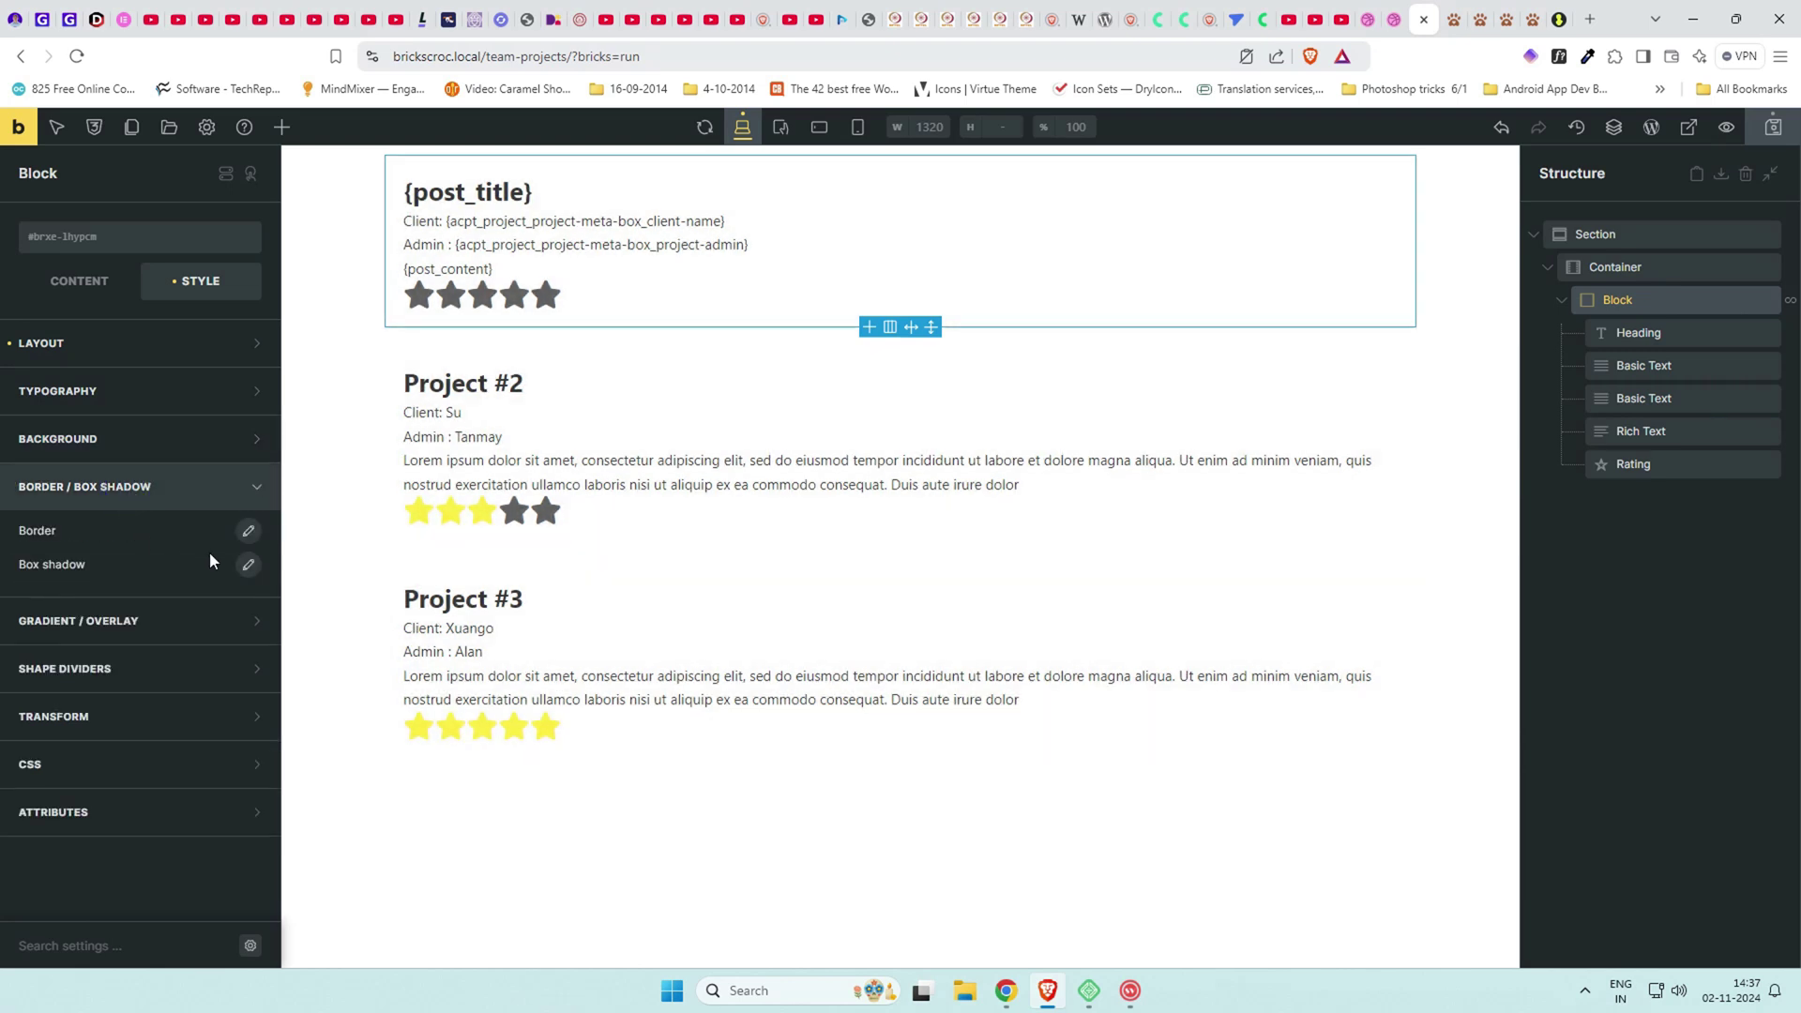
pyautogui.click(257, 567)
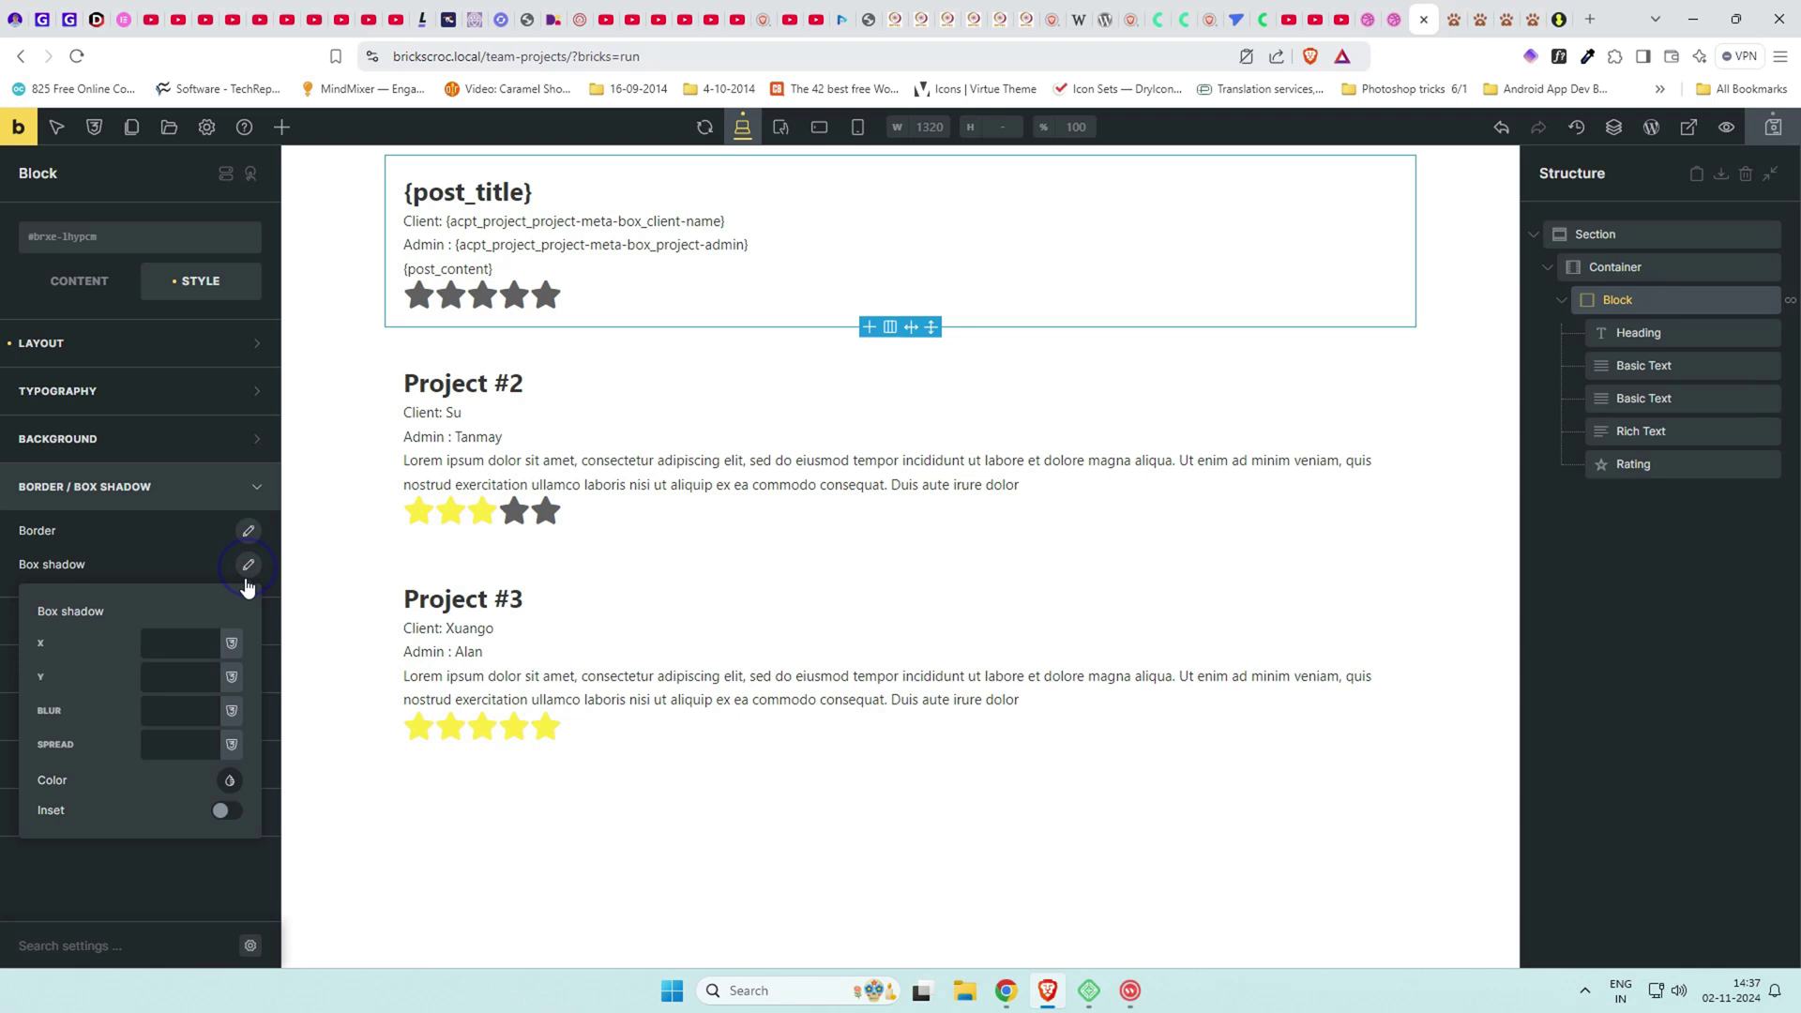
pyautogui.click(229, 782)
pyautogui.click(174, 822)
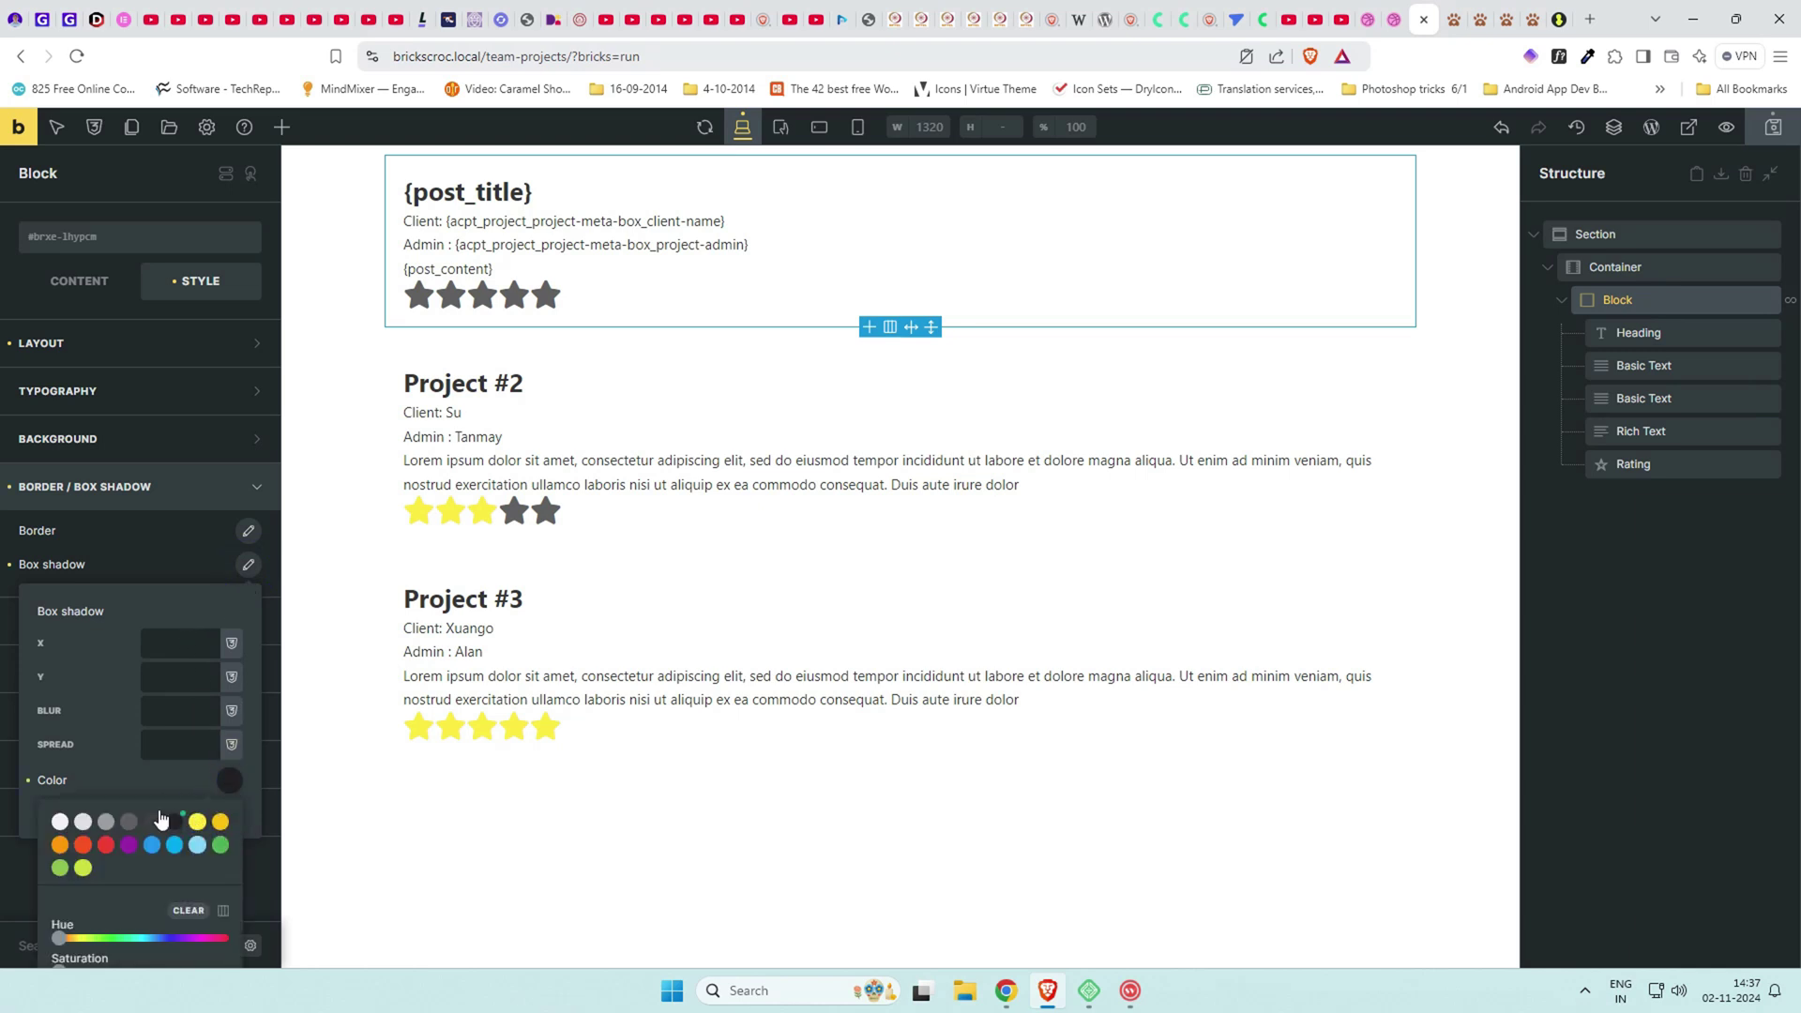
pyautogui.click(121, 754)
# Set shadow blur 1rem and spread .2rem, fade its colour, then save and preview.
pyautogui.click(170, 715)
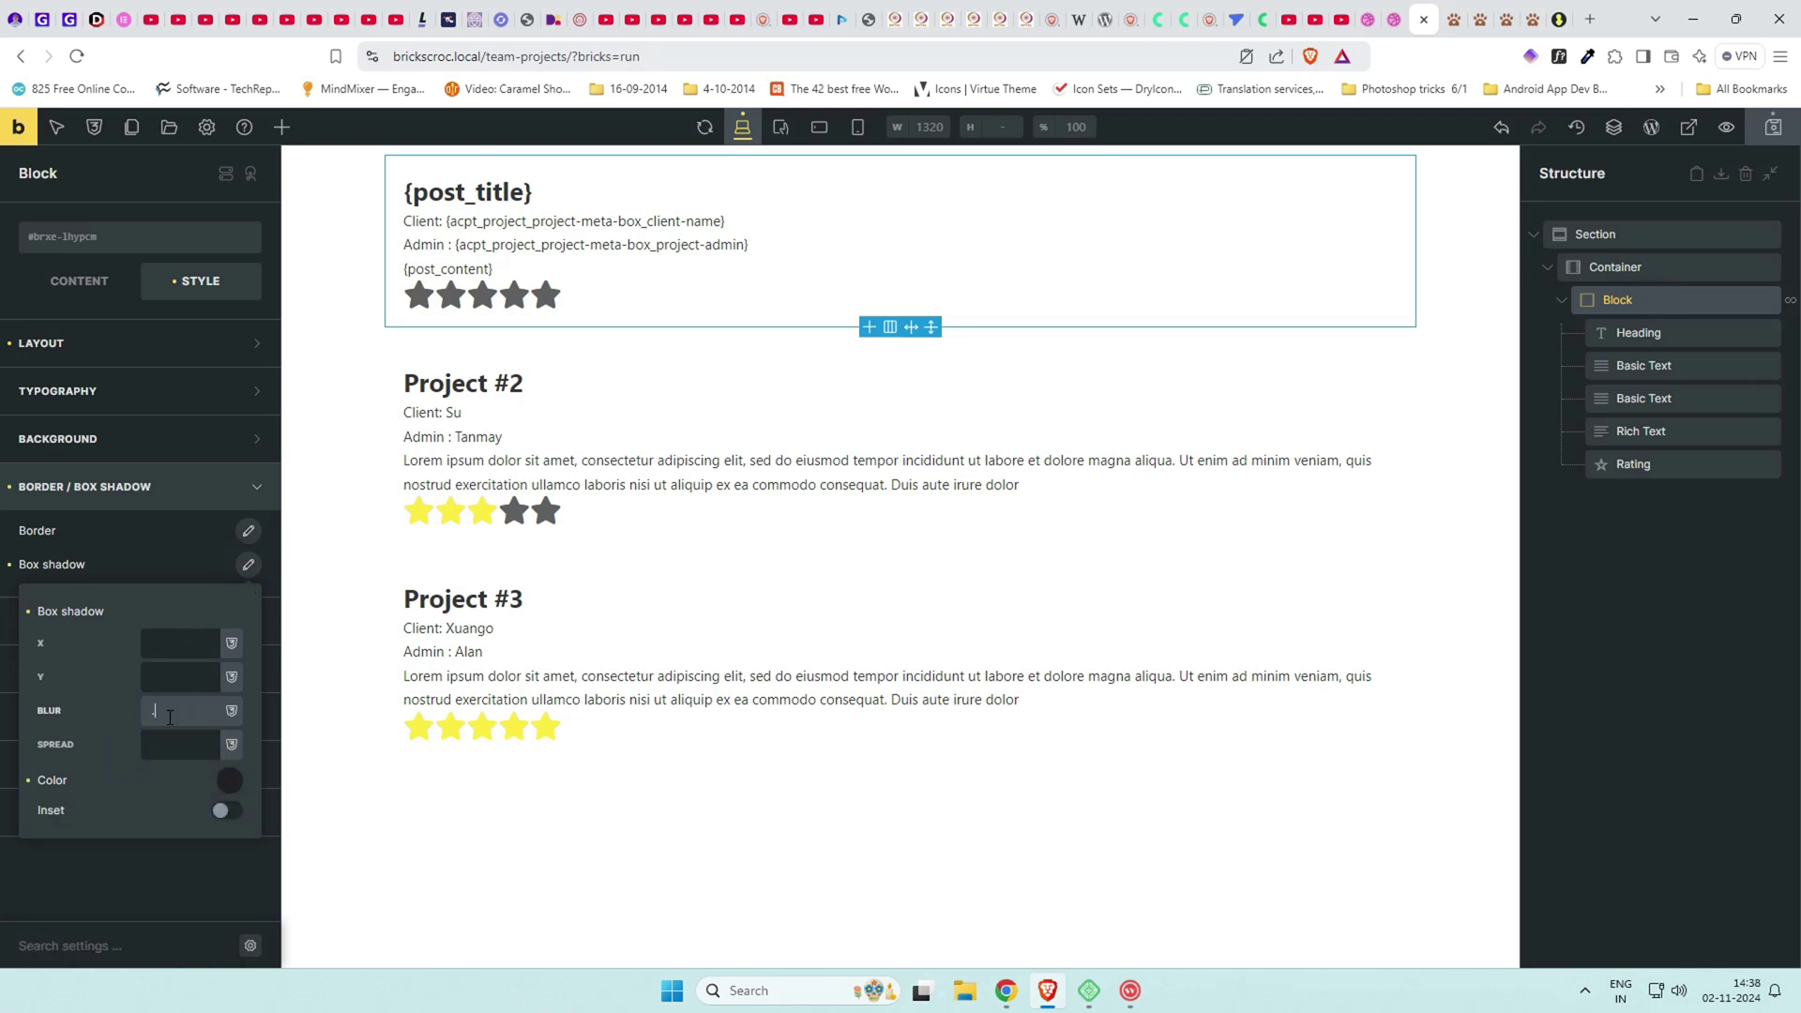
pyautogui.write('1rem')
pyautogui.press('Tab')
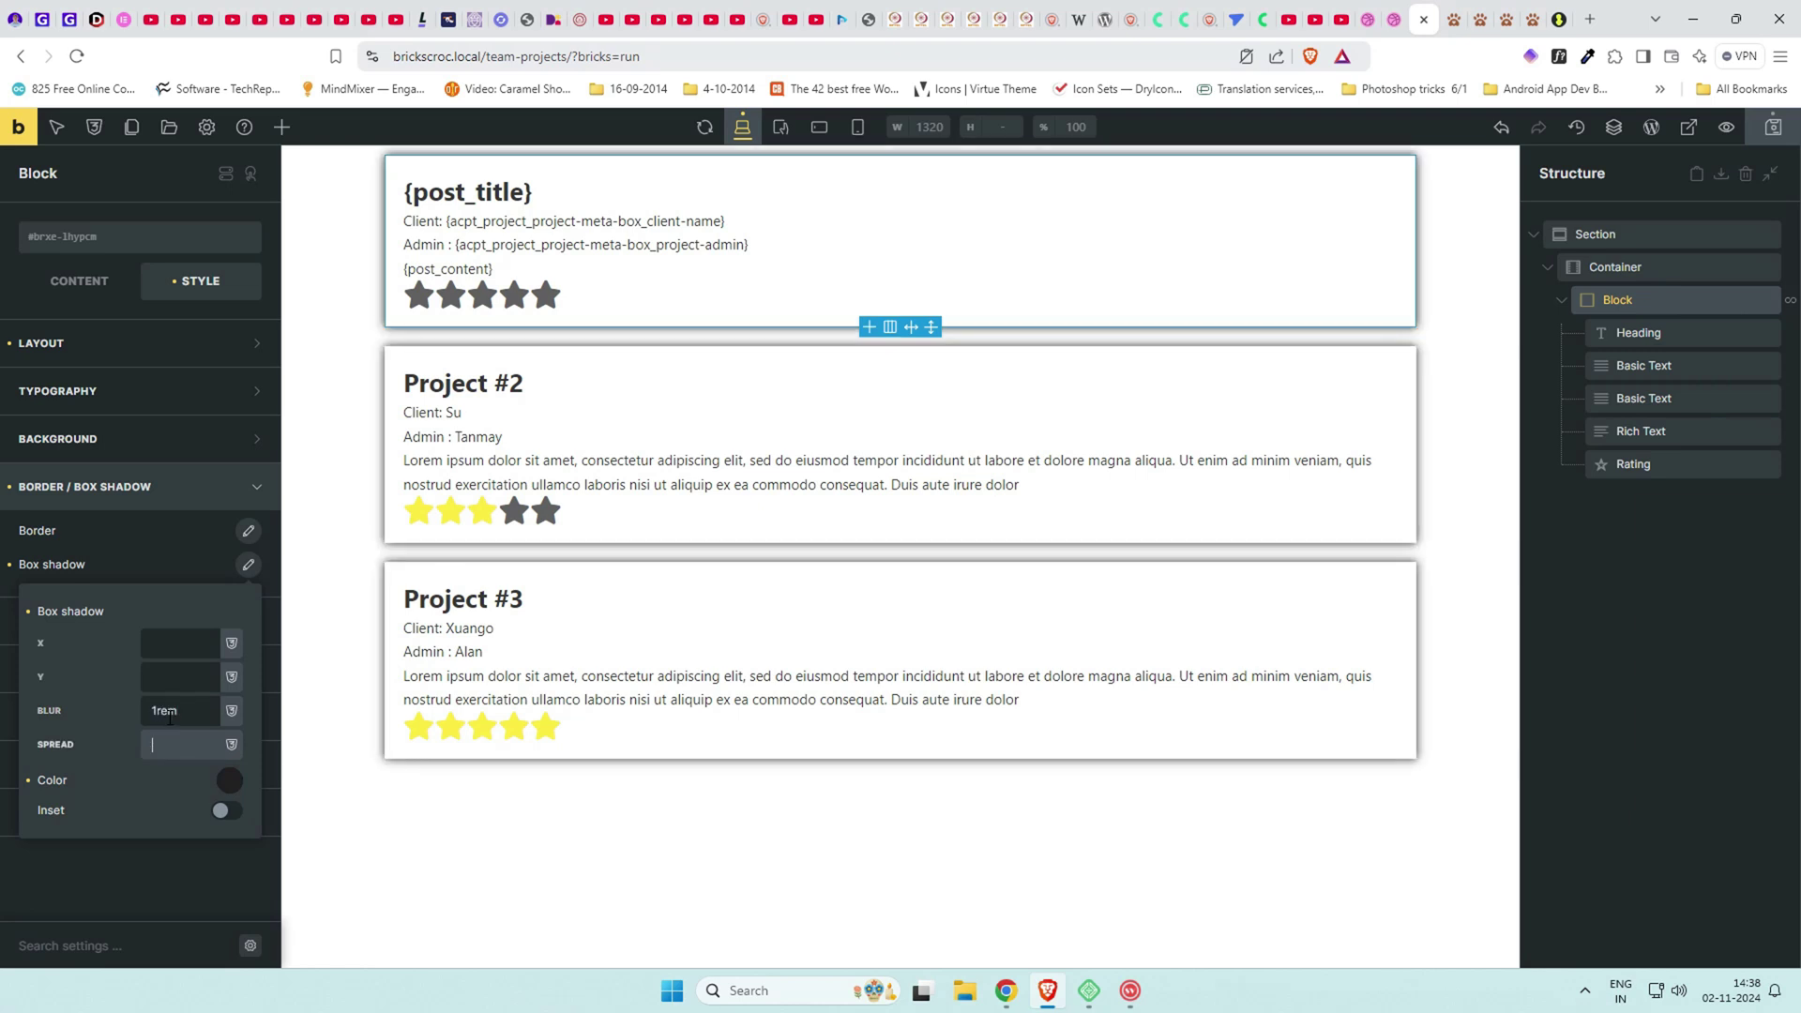
pyautogui.write('-')
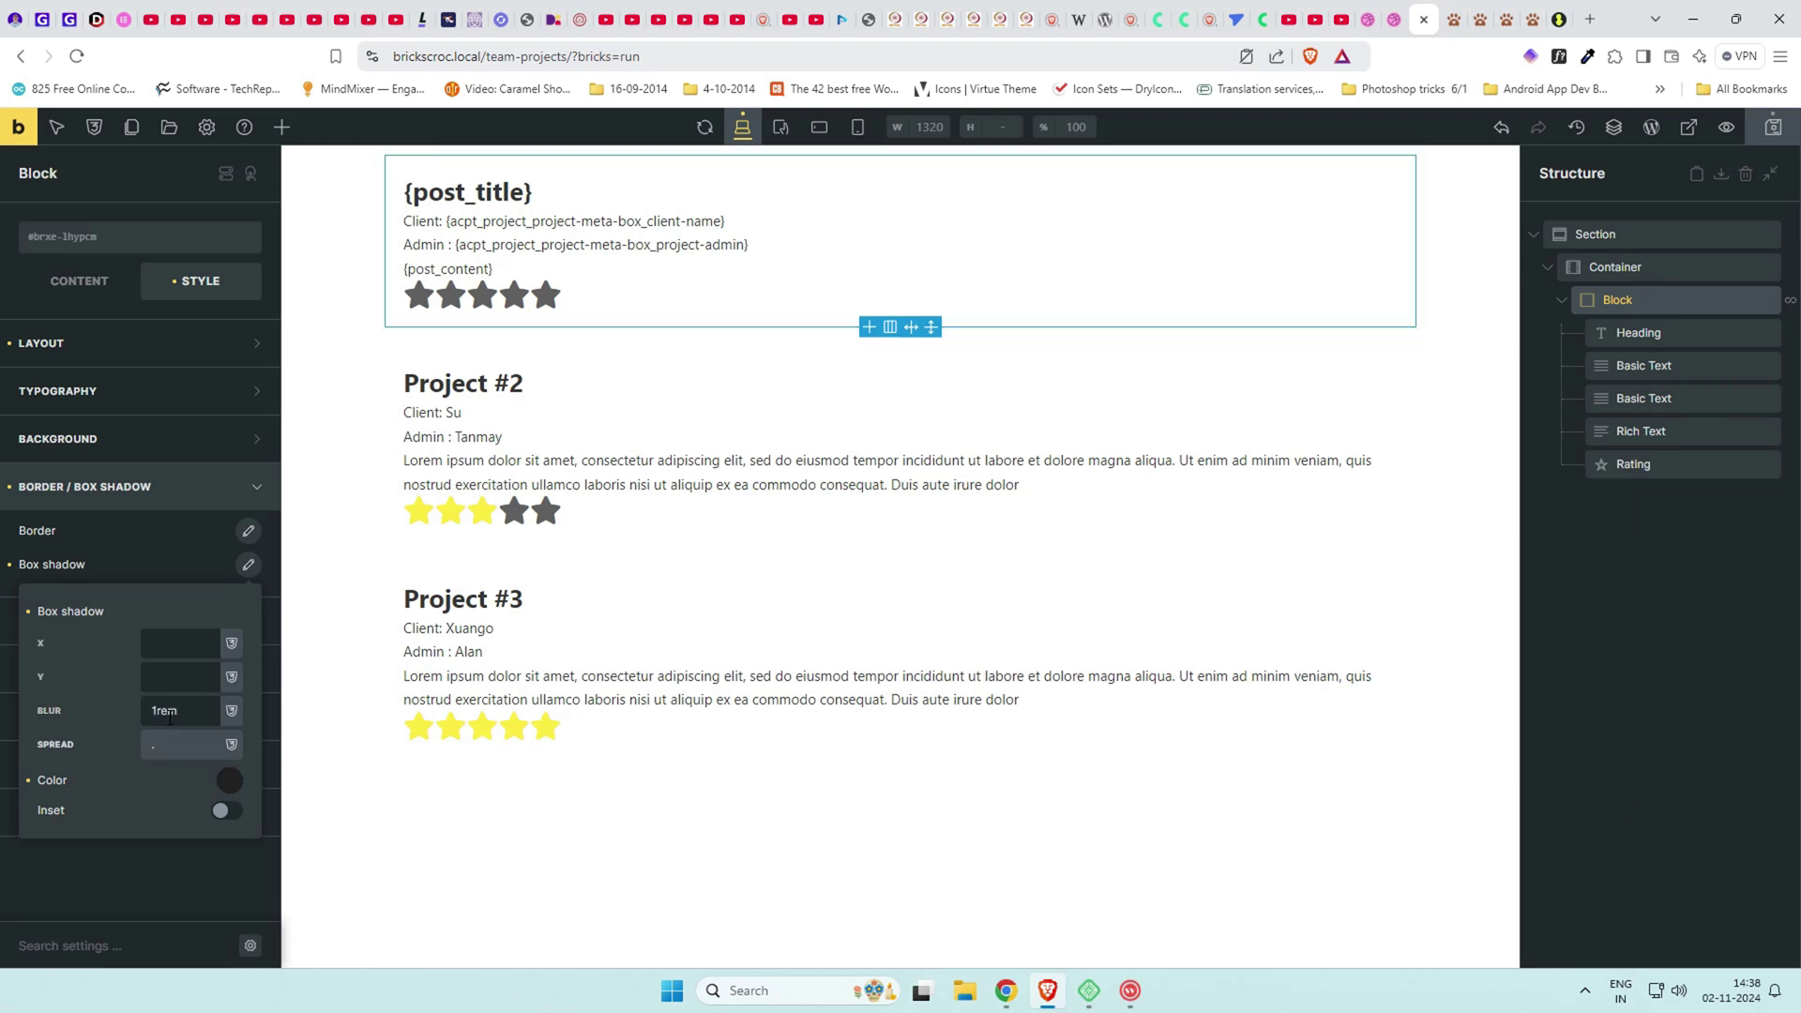
pyautogui.write('2rem')
pyautogui.click(229, 780)
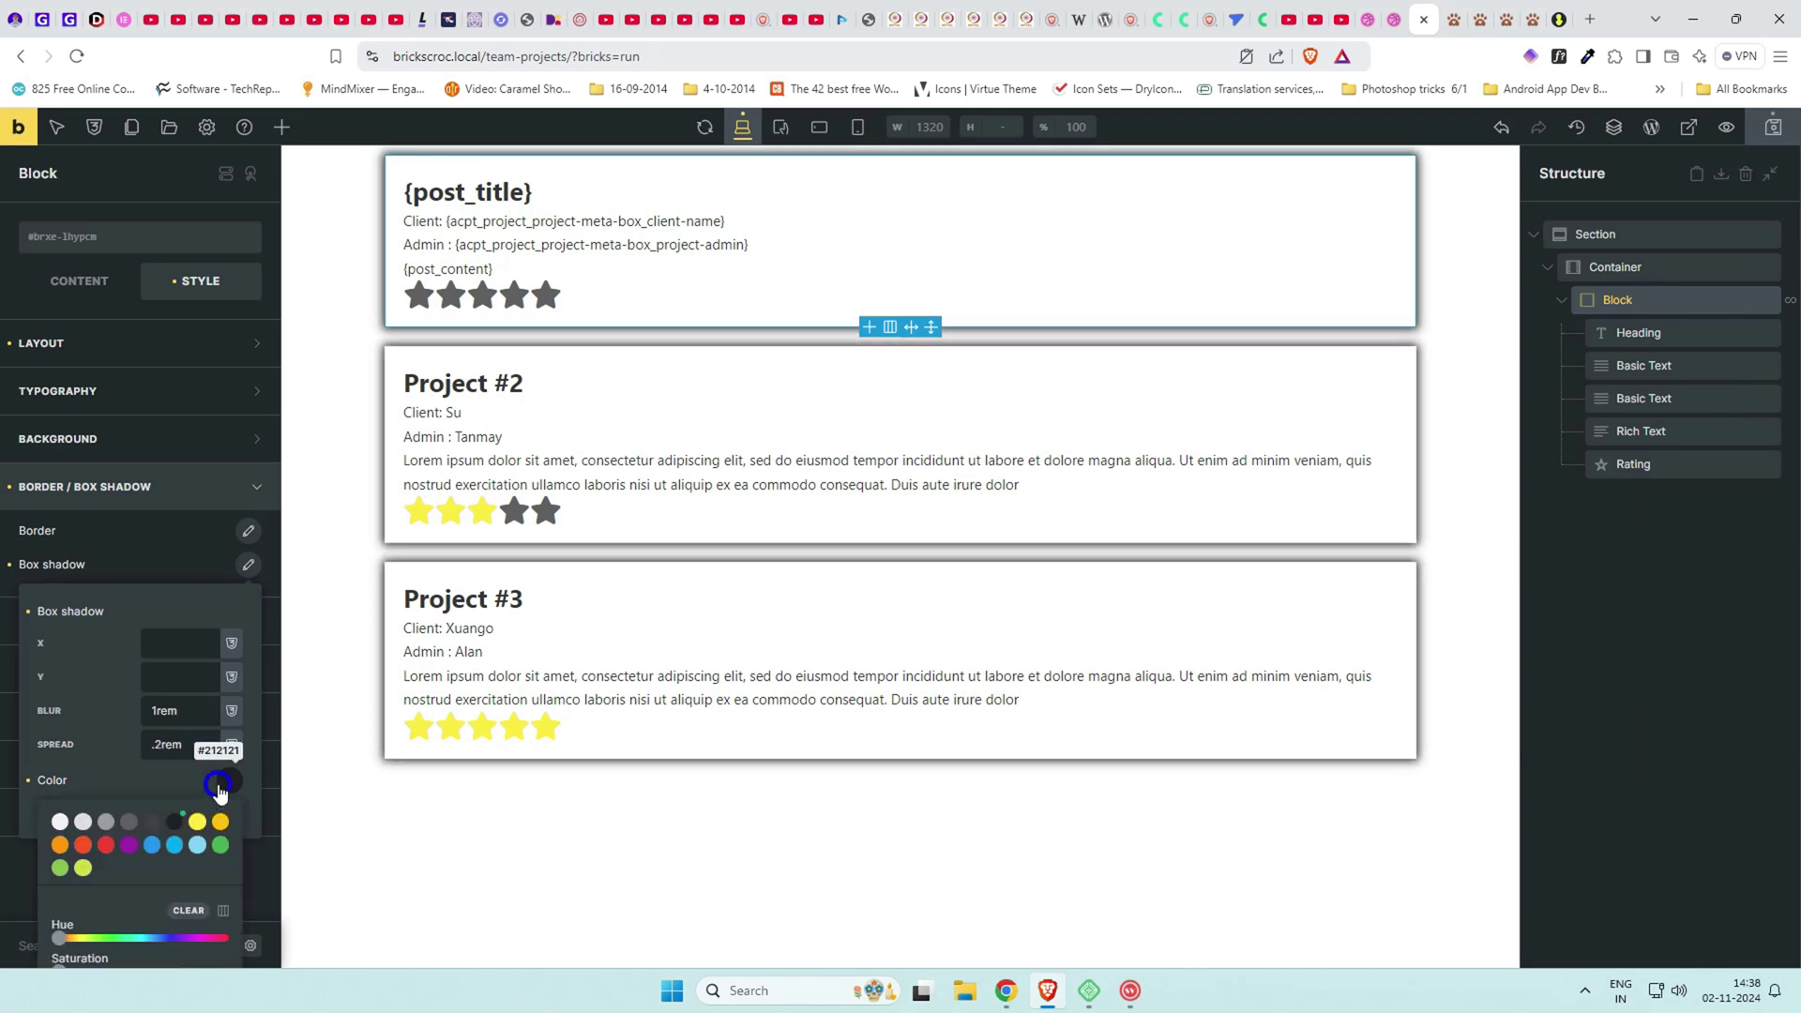
pyautogui.scroll(-2, 200, 853)
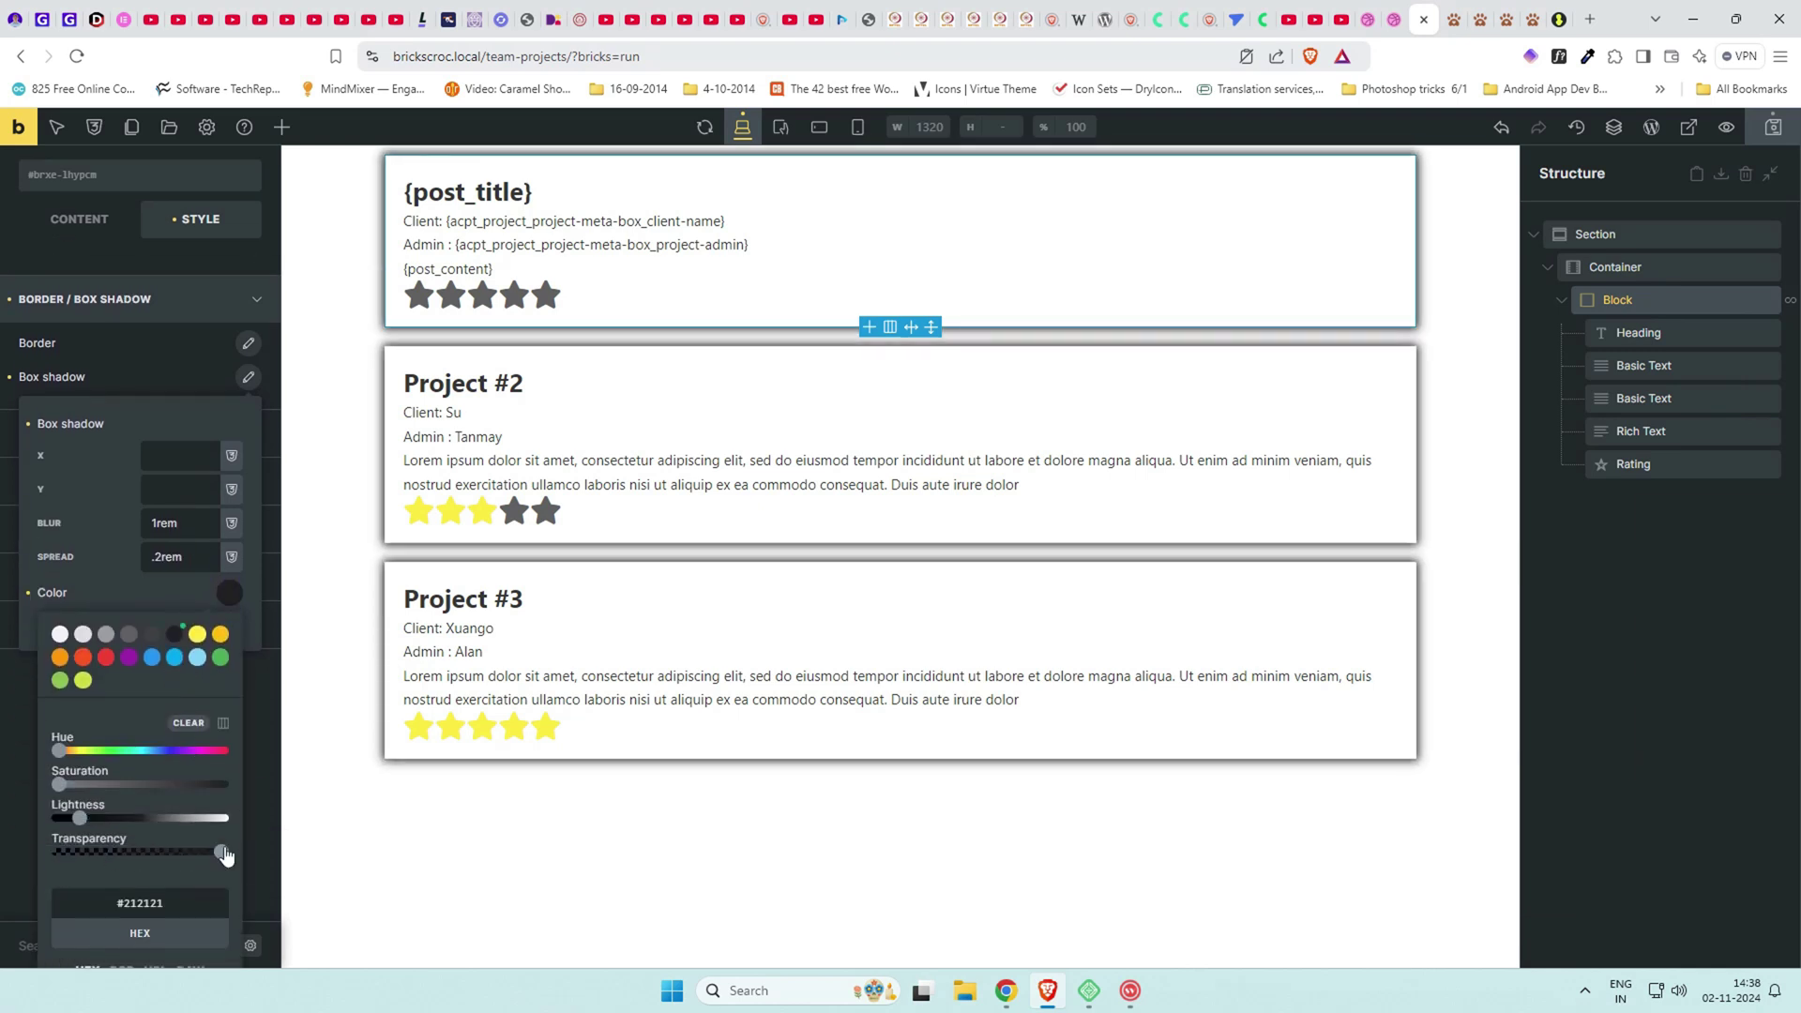
pyautogui.moveTo(127, 852); pyautogui.dragTo(86, 853)
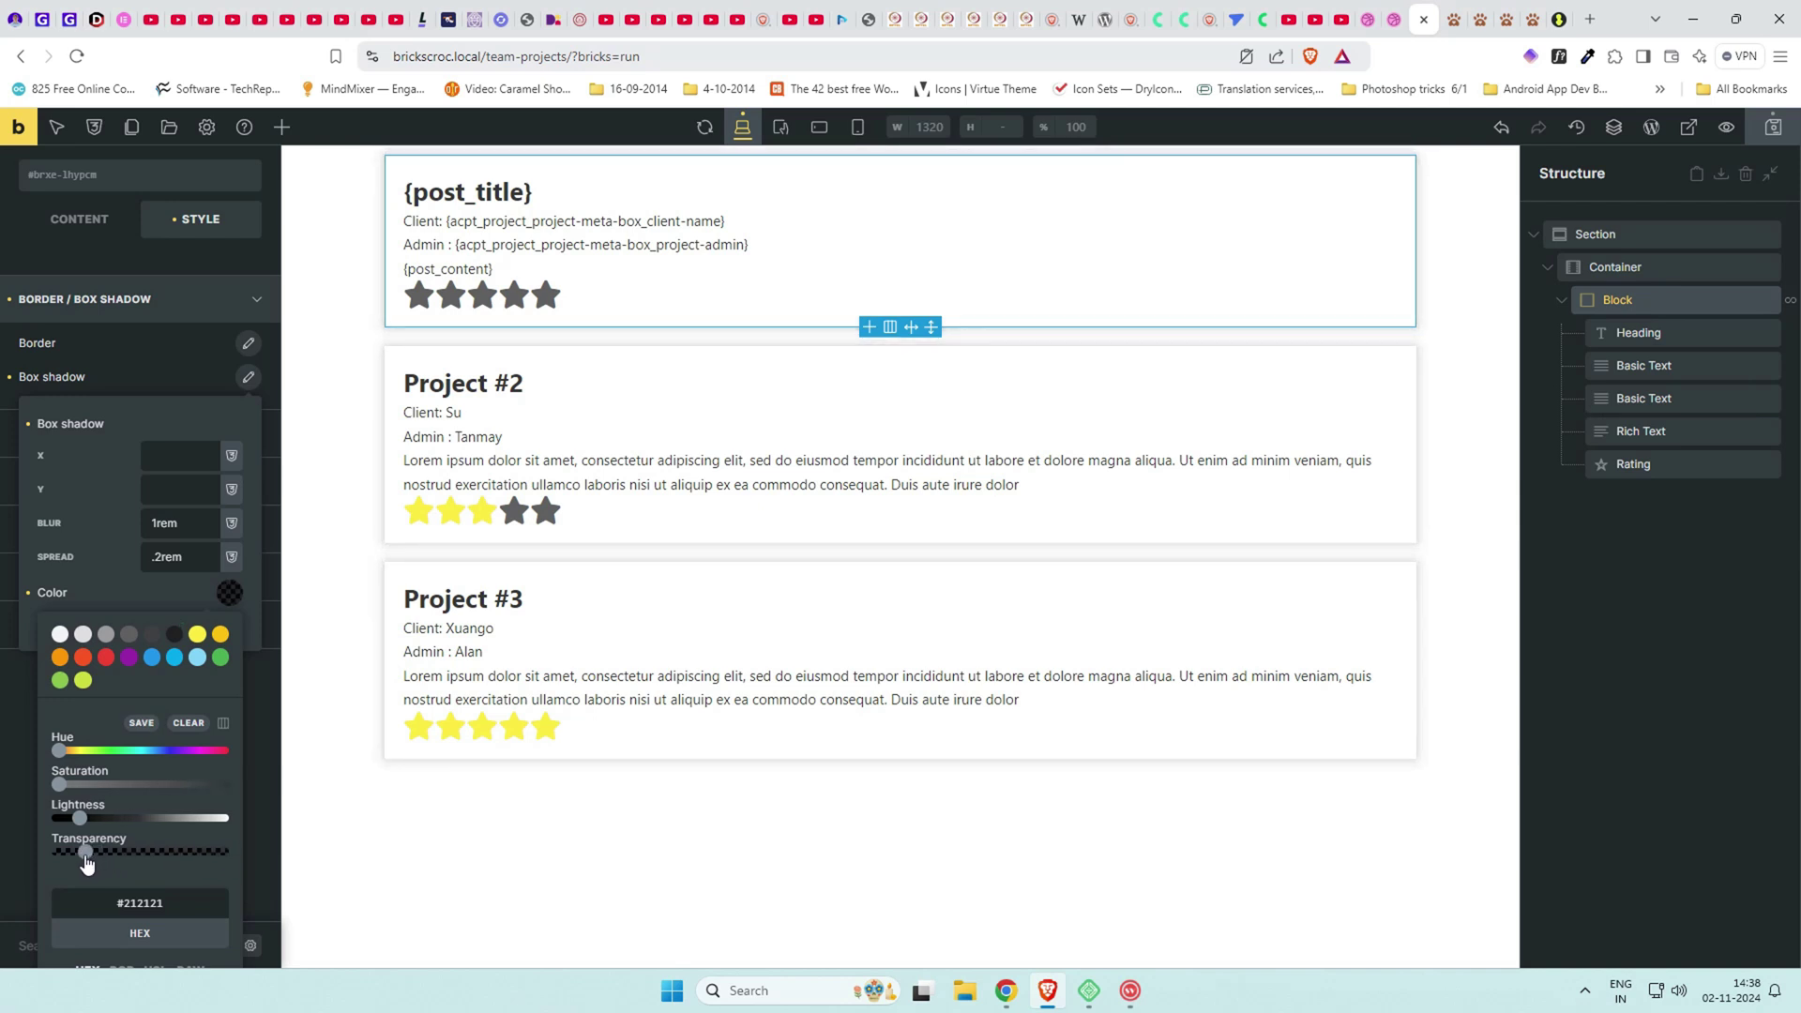
pyautogui.click(156, 586)
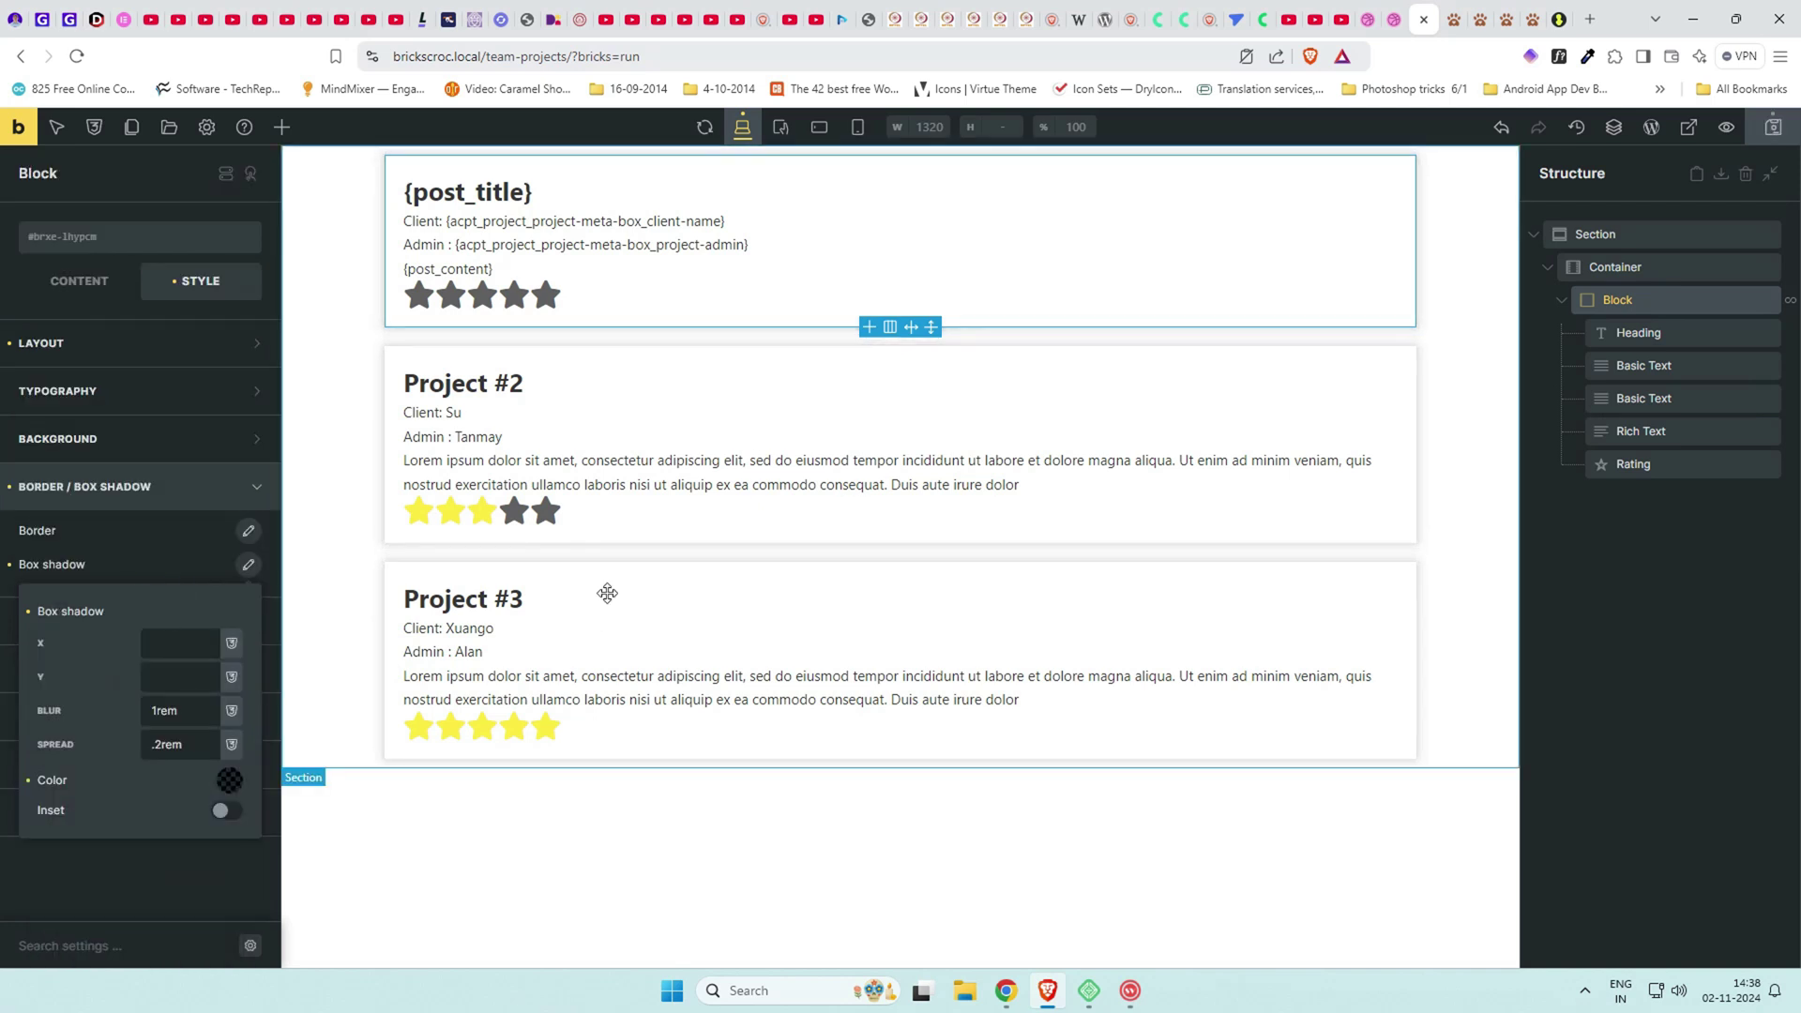
pyautogui.click(1790, 137)
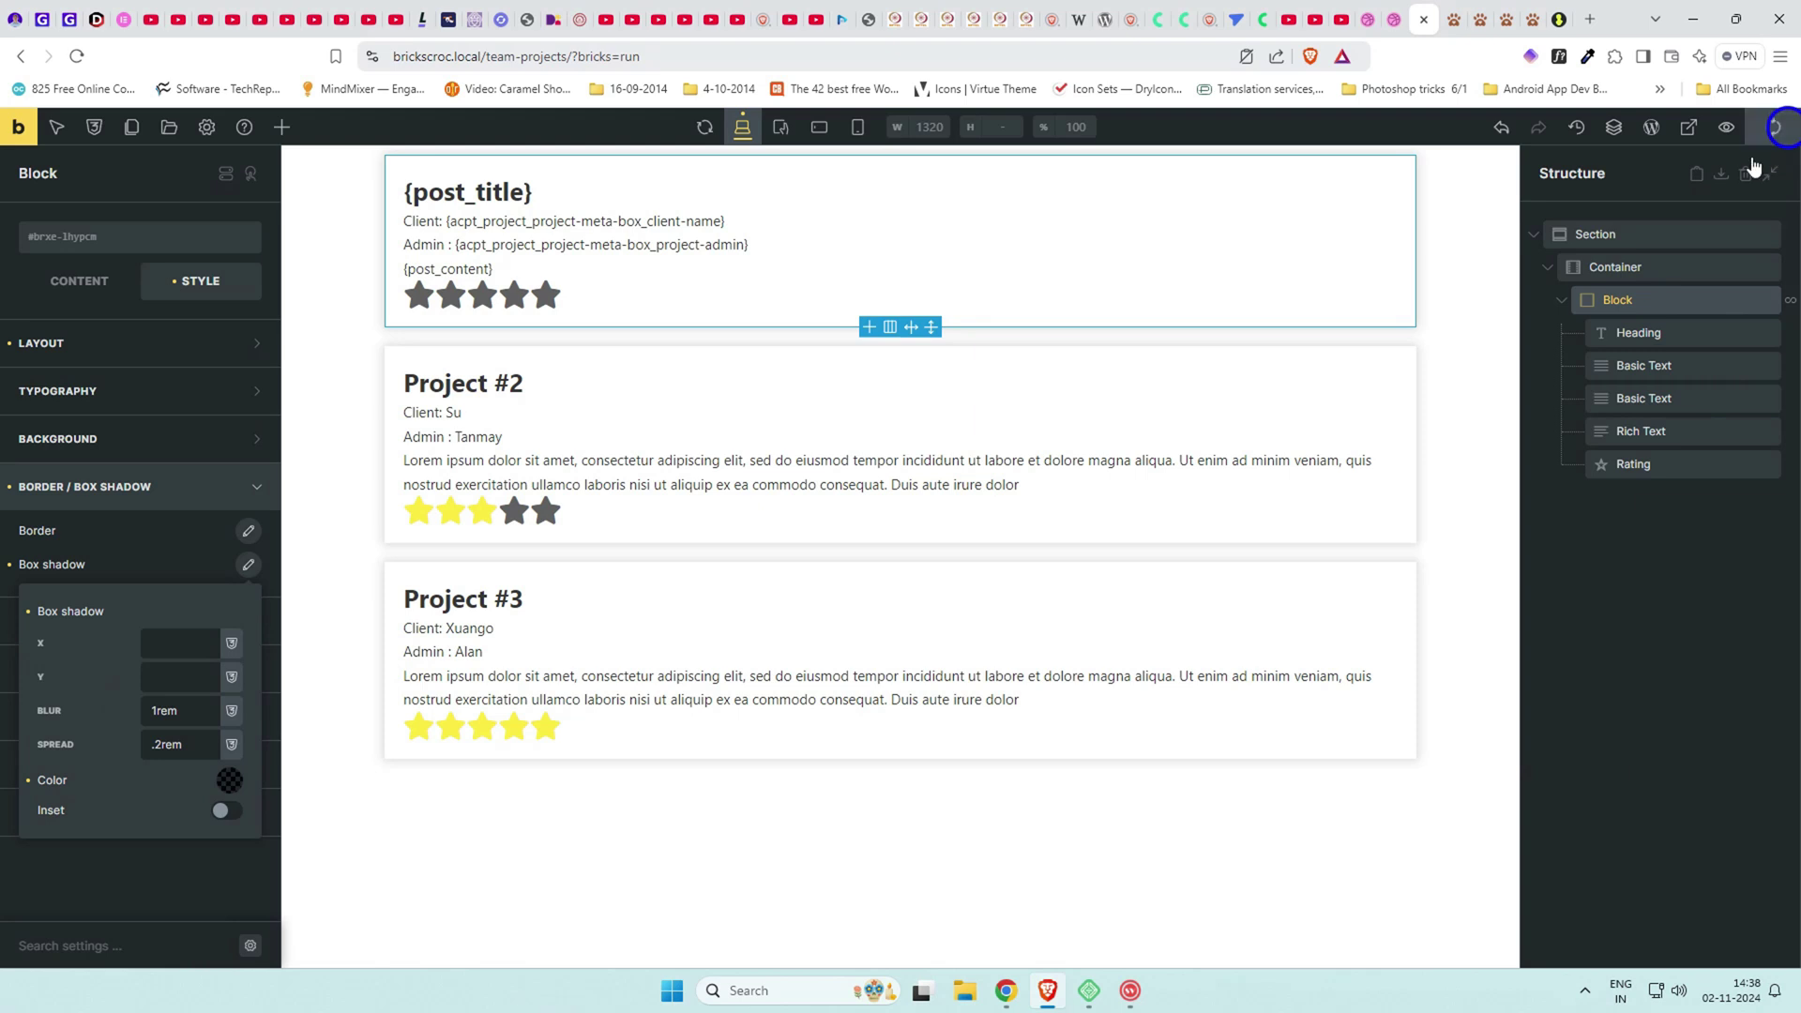
pyautogui.hotkey('ctrl', 'shift', 'p')
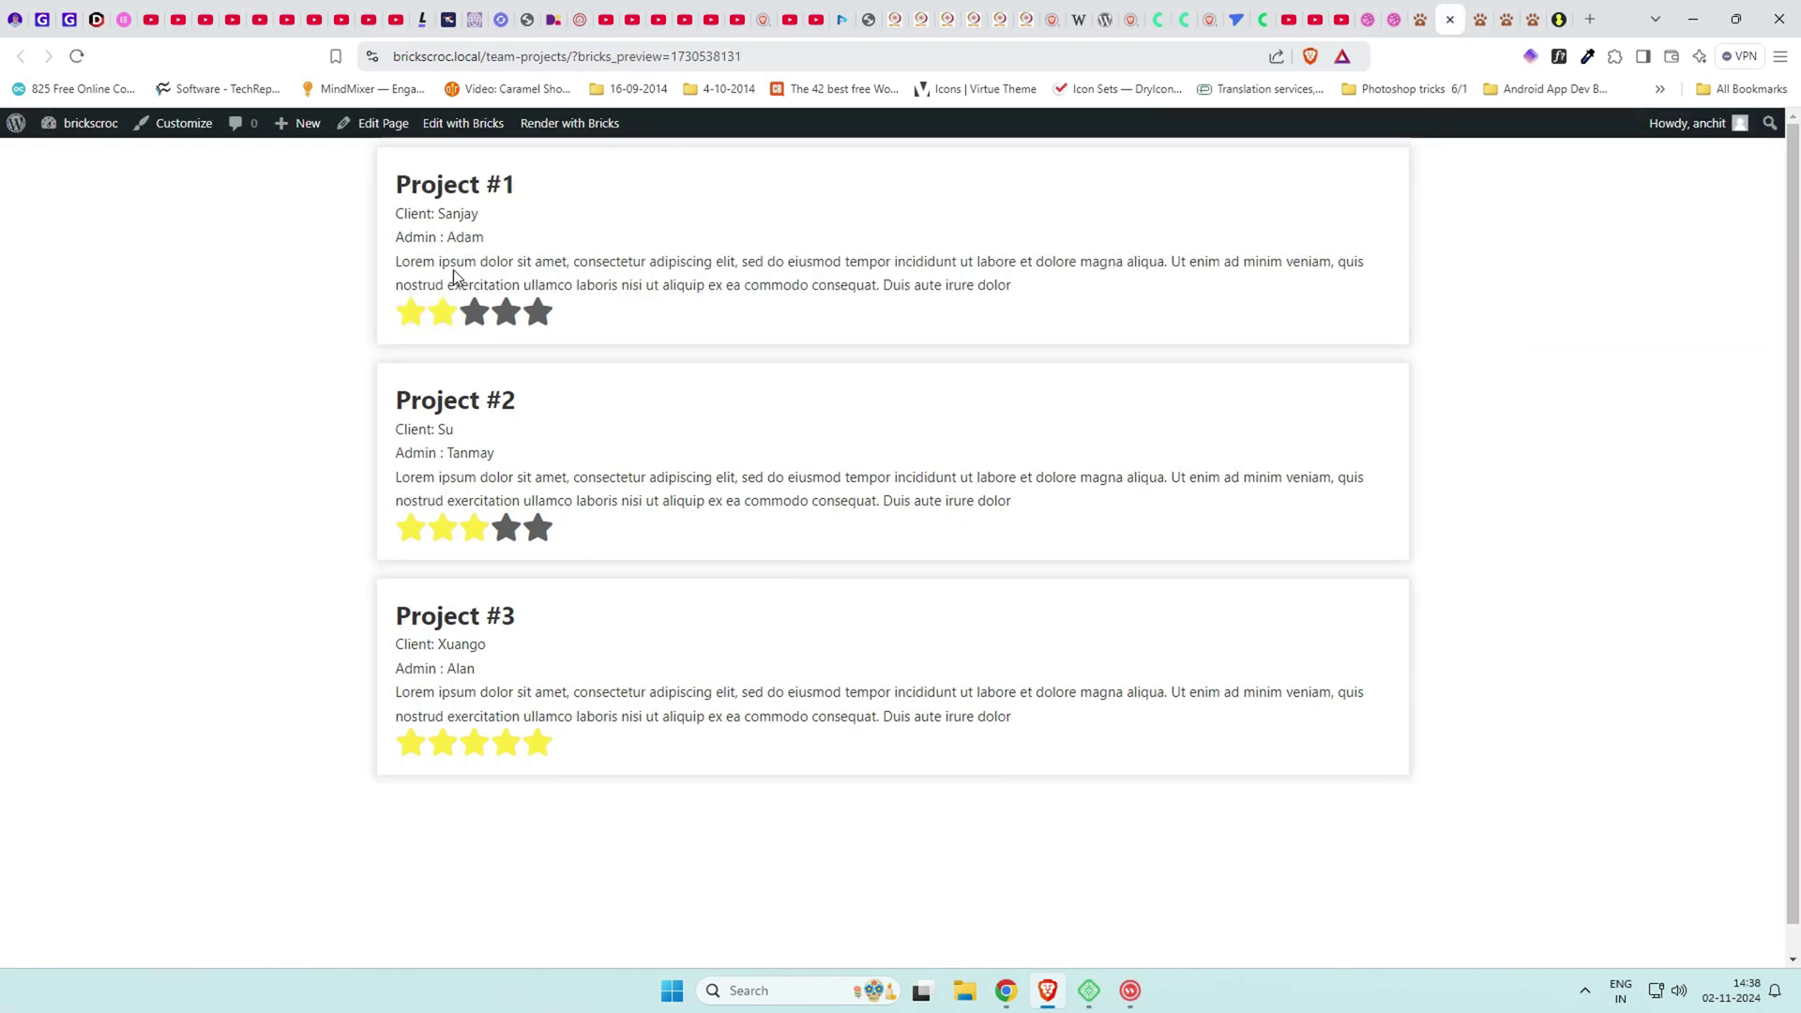
# Add a new Section with a Container above the project list.
pyautogui.click(1451, 19)
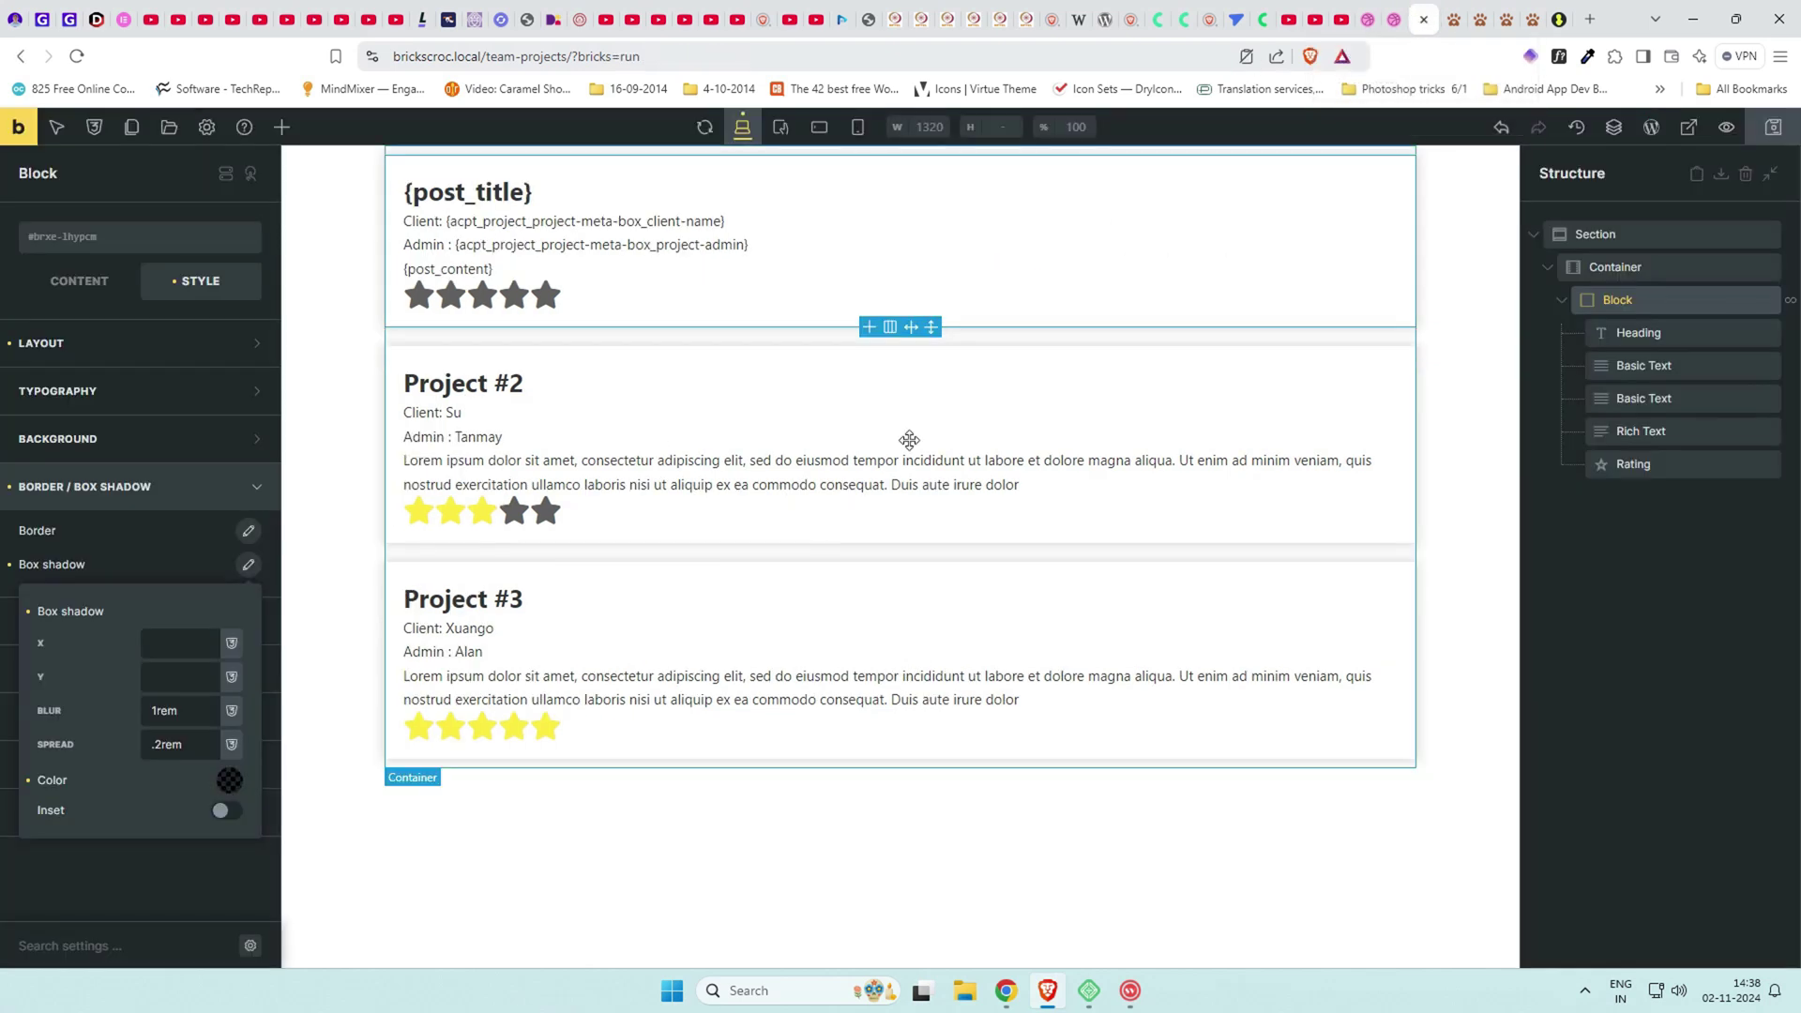
pyautogui.click(1540, 236)
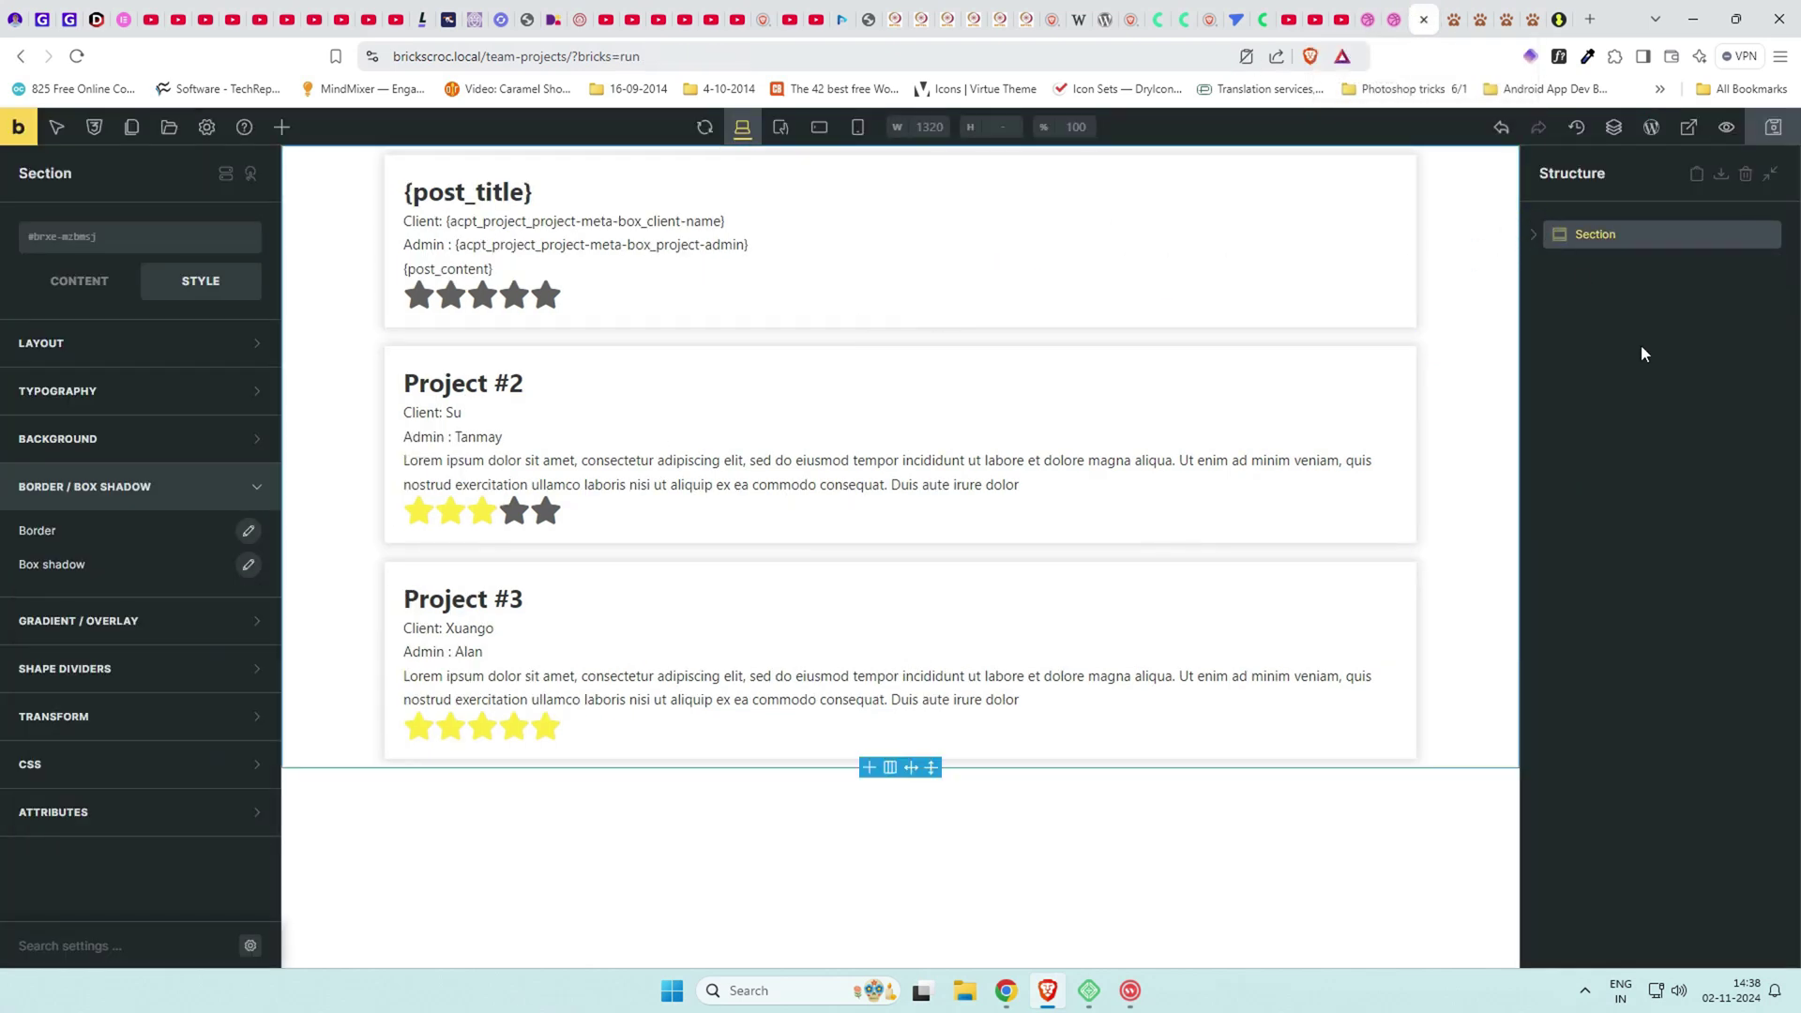
pyautogui.hotkey('ctrl', 'shift', 'e')
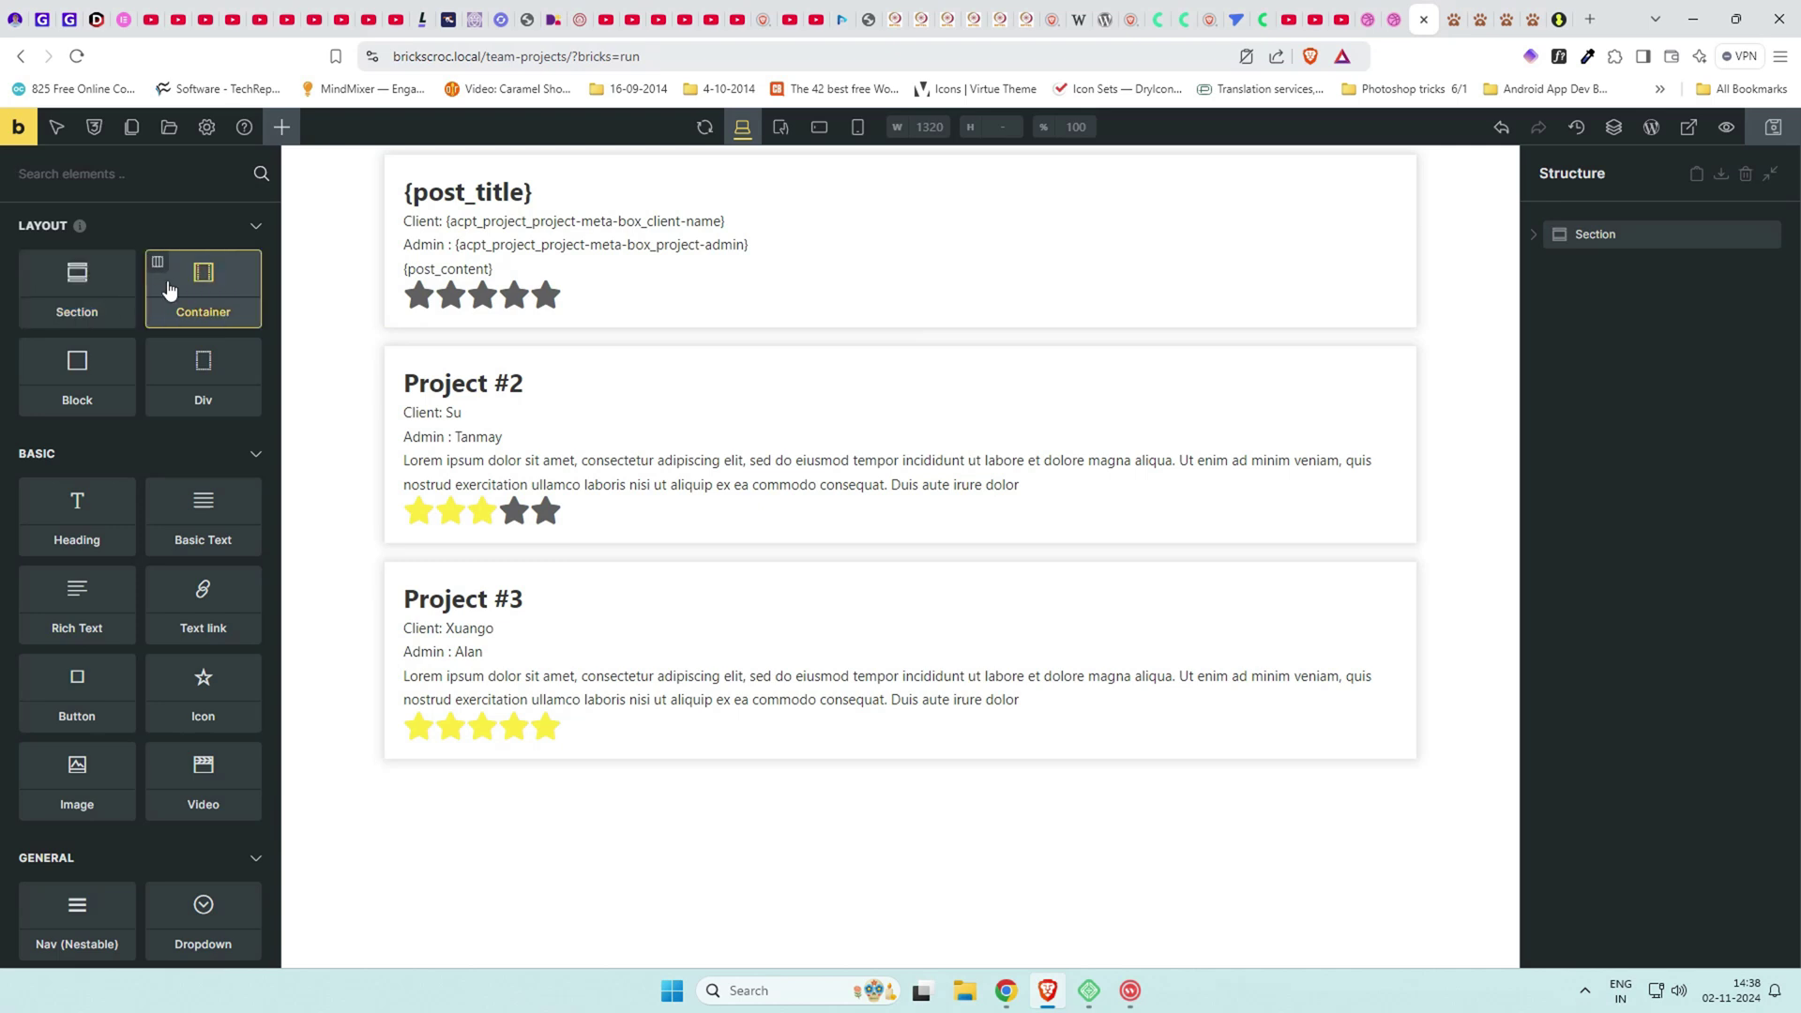
pyautogui.click(79, 286)
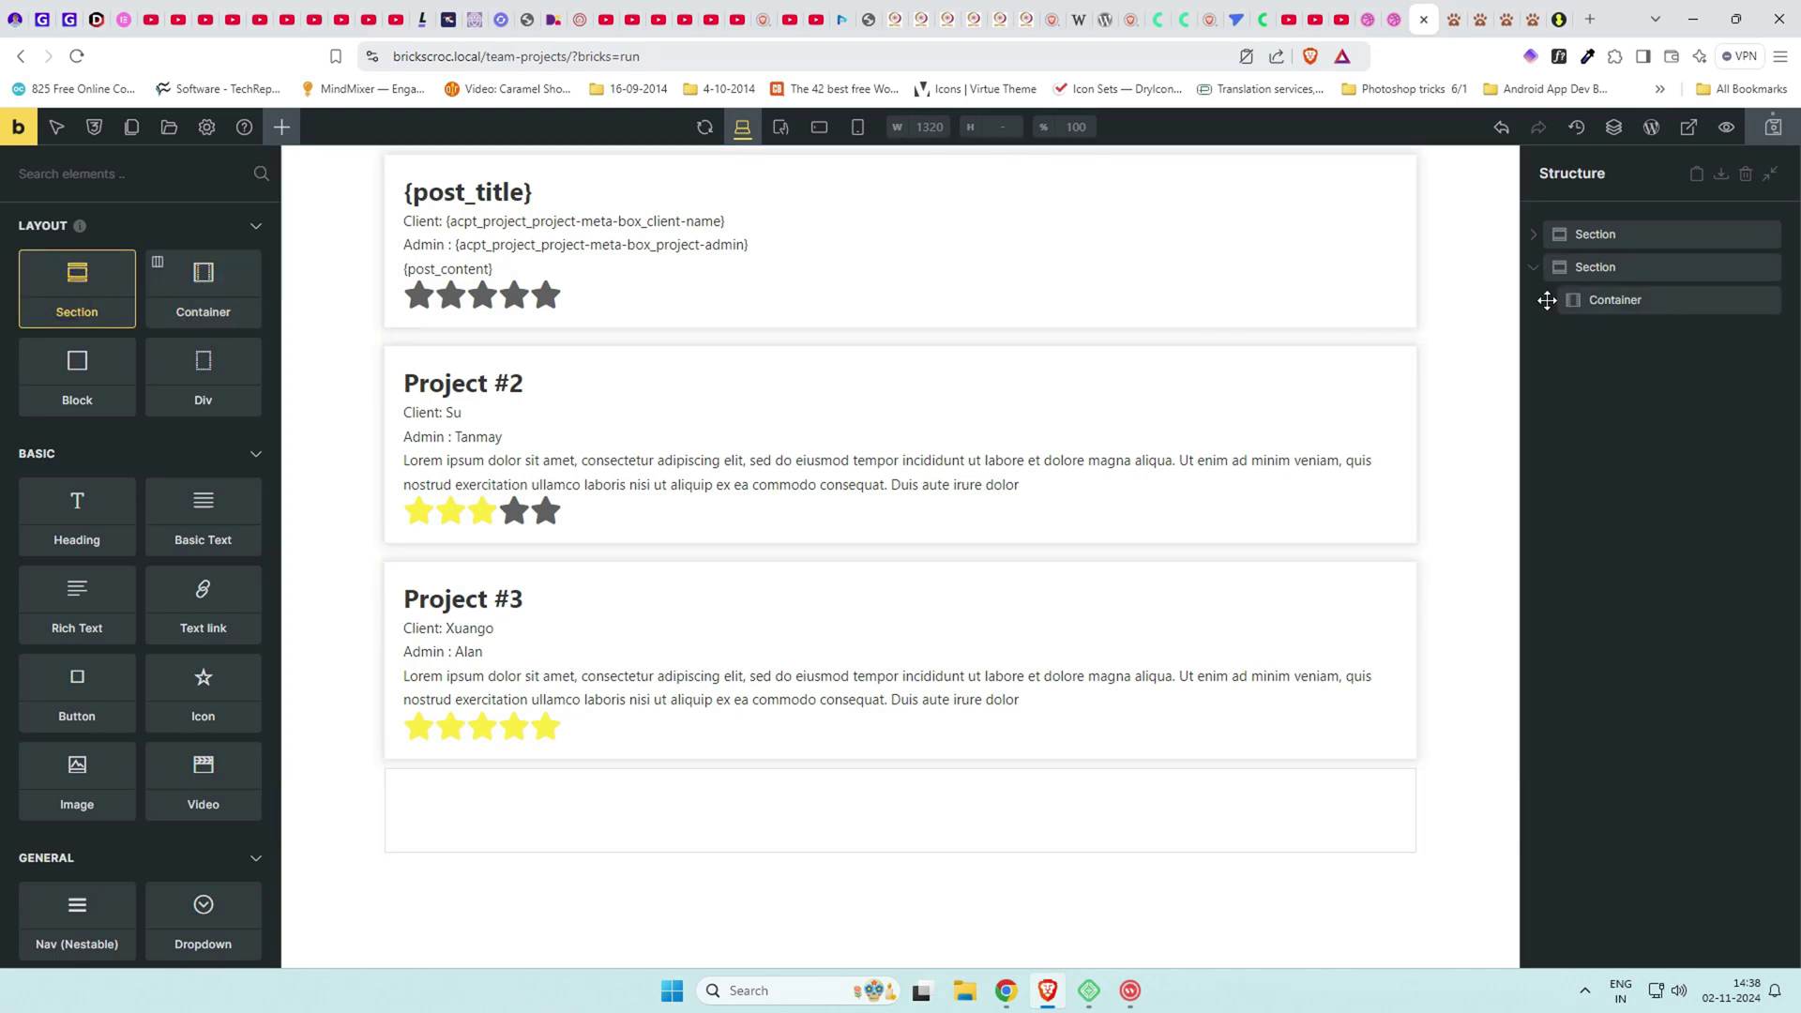
pyautogui.moveTo(1540, 294); pyautogui.dragTo(1539, 249)
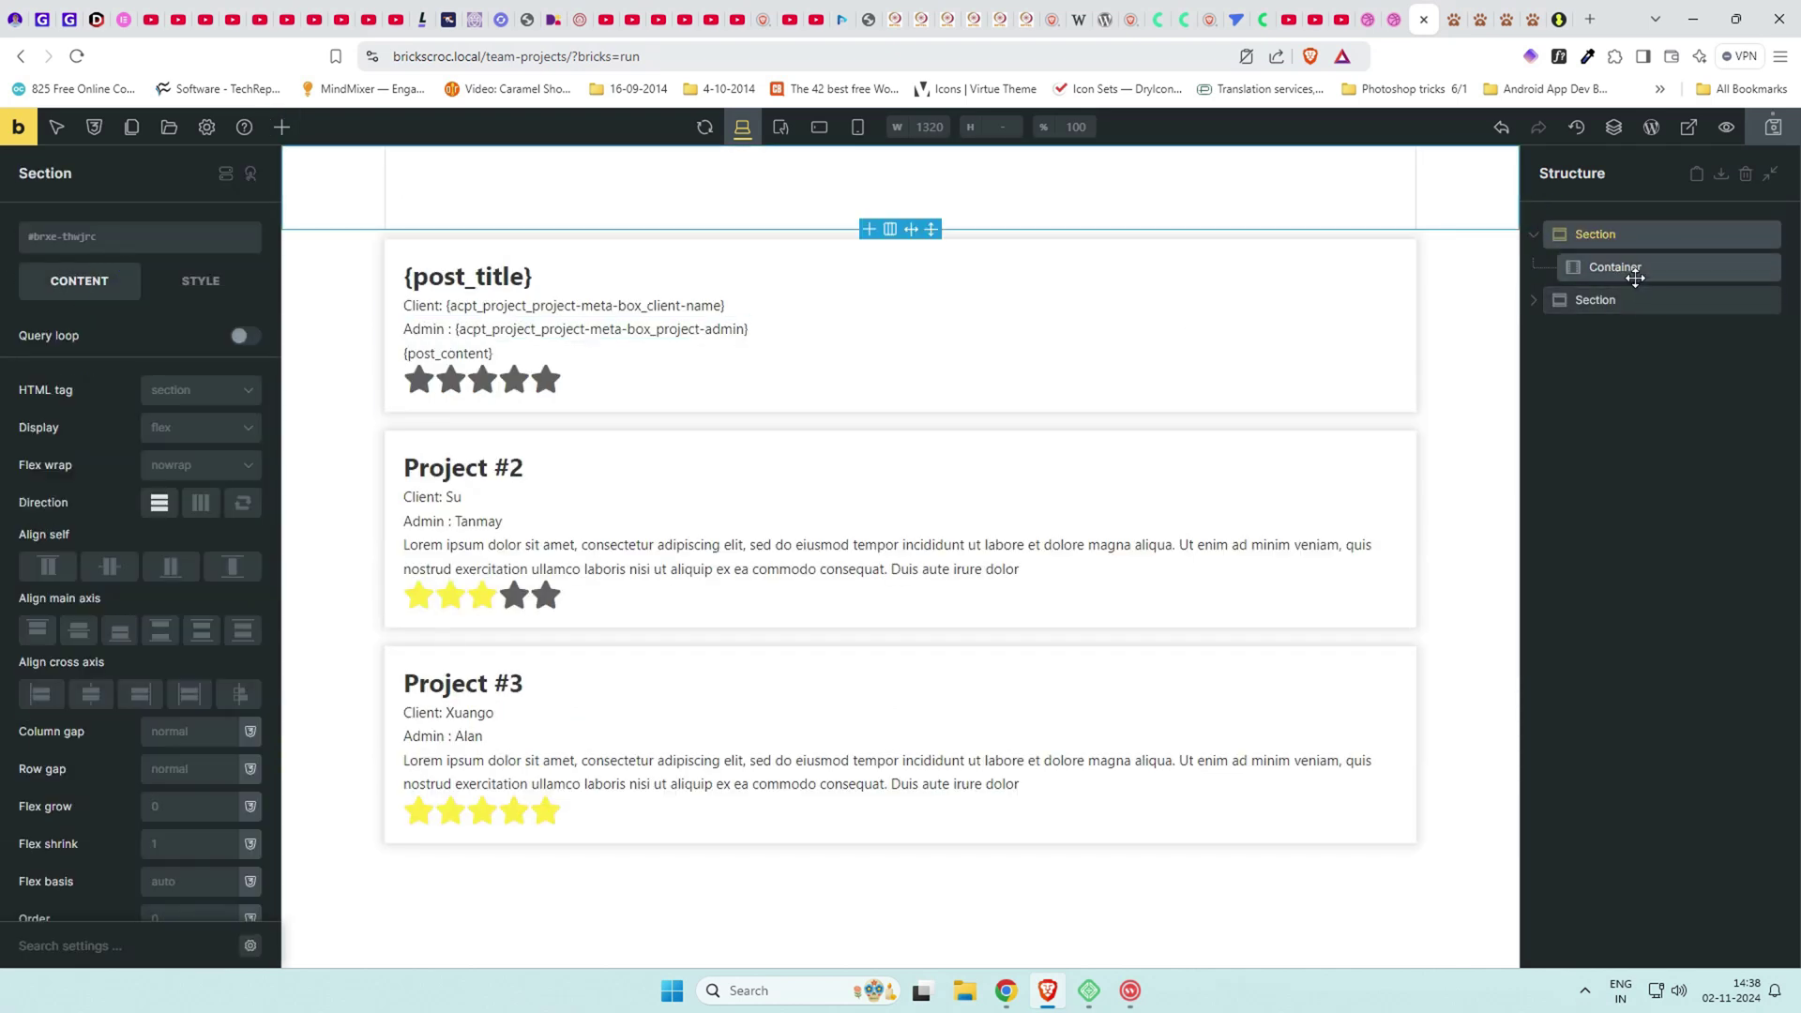
# Insert a Heading reading 'Project Listing' into the new container.
pyautogui.click(1674, 273)
pyautogui.click(281, 126)
pyautogui.write('Head')
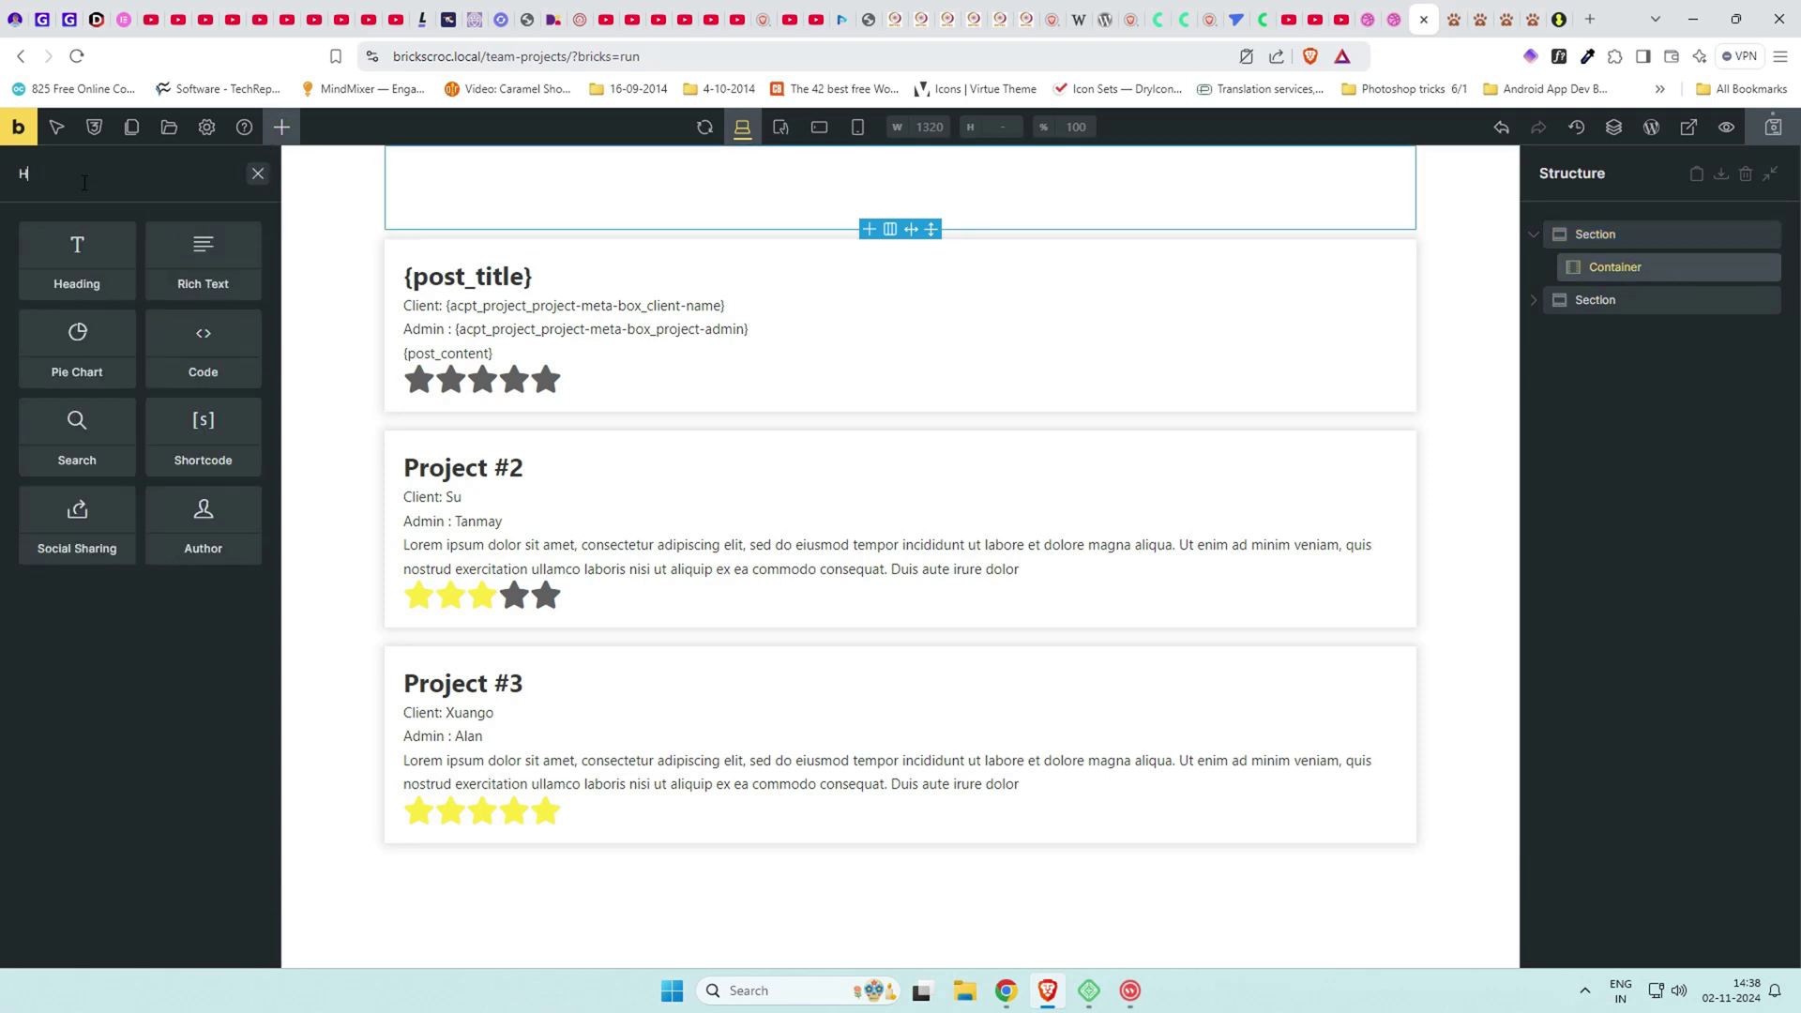
pyautogui.press('Return')
pyautogui.tripleClick(123, 341)
pyautogui.write('Project Listing')
# Make the heading an h1 reading 'PROJECT LISTING', then save and preview.
pyautogui.tripleClick(178, 364)
pyautogui.click(201, 453)
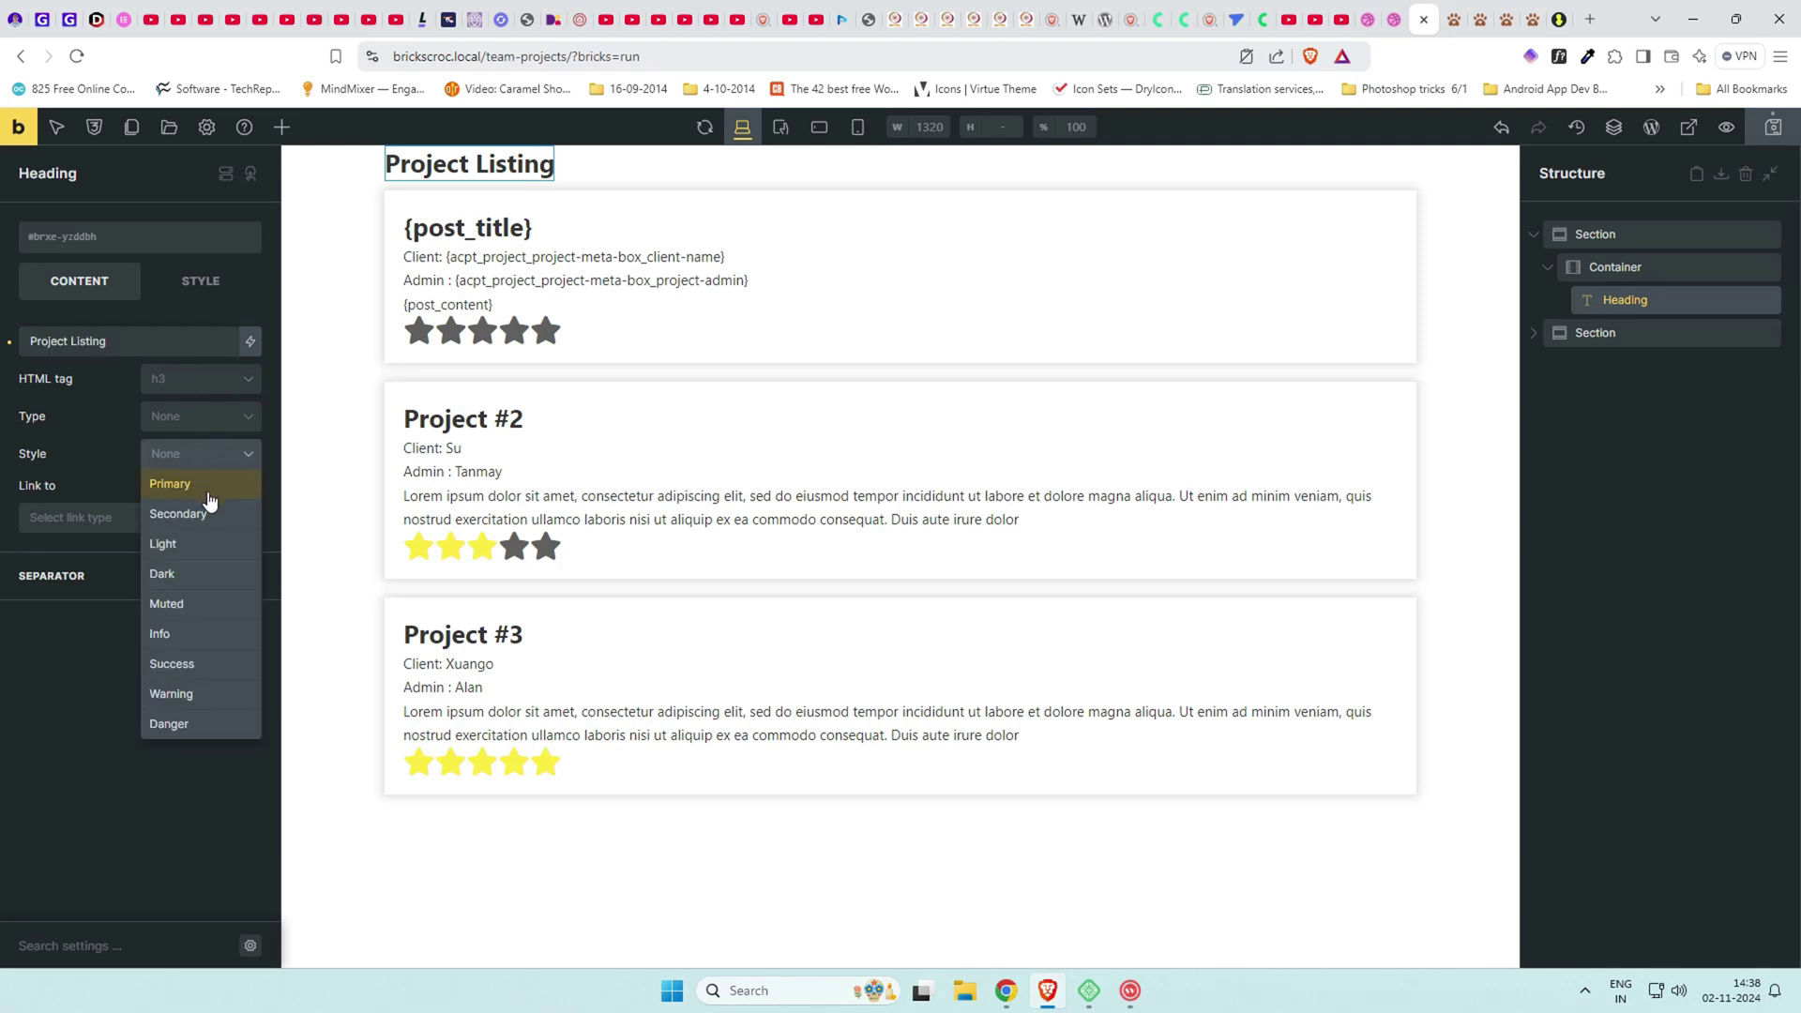
pyautogui.click(104, 433)
pyautogui.click(200, 378)
pyautogui.click(185, 406)
pyautogui.hotkey('ctrl', 'a')
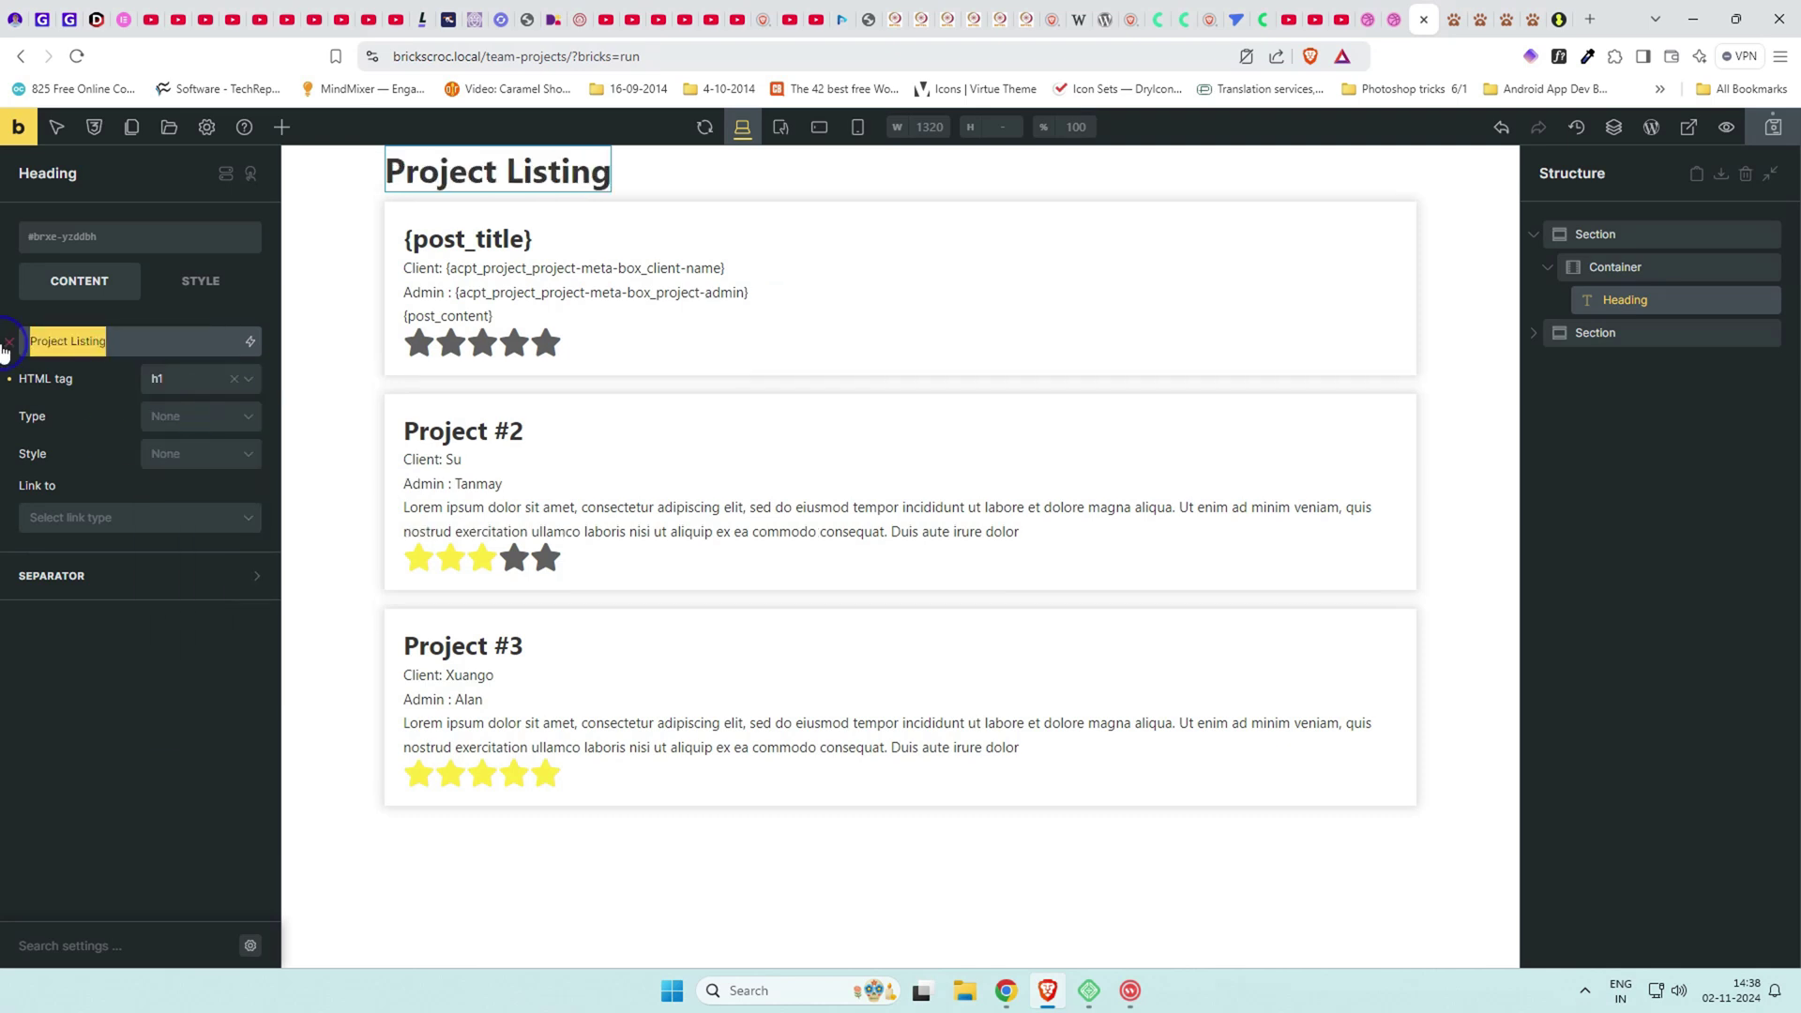
pyautogui.write('PROJECT LISTING')
pyautogui.click(1773, 126)
pyautogui.click(1727, 126)
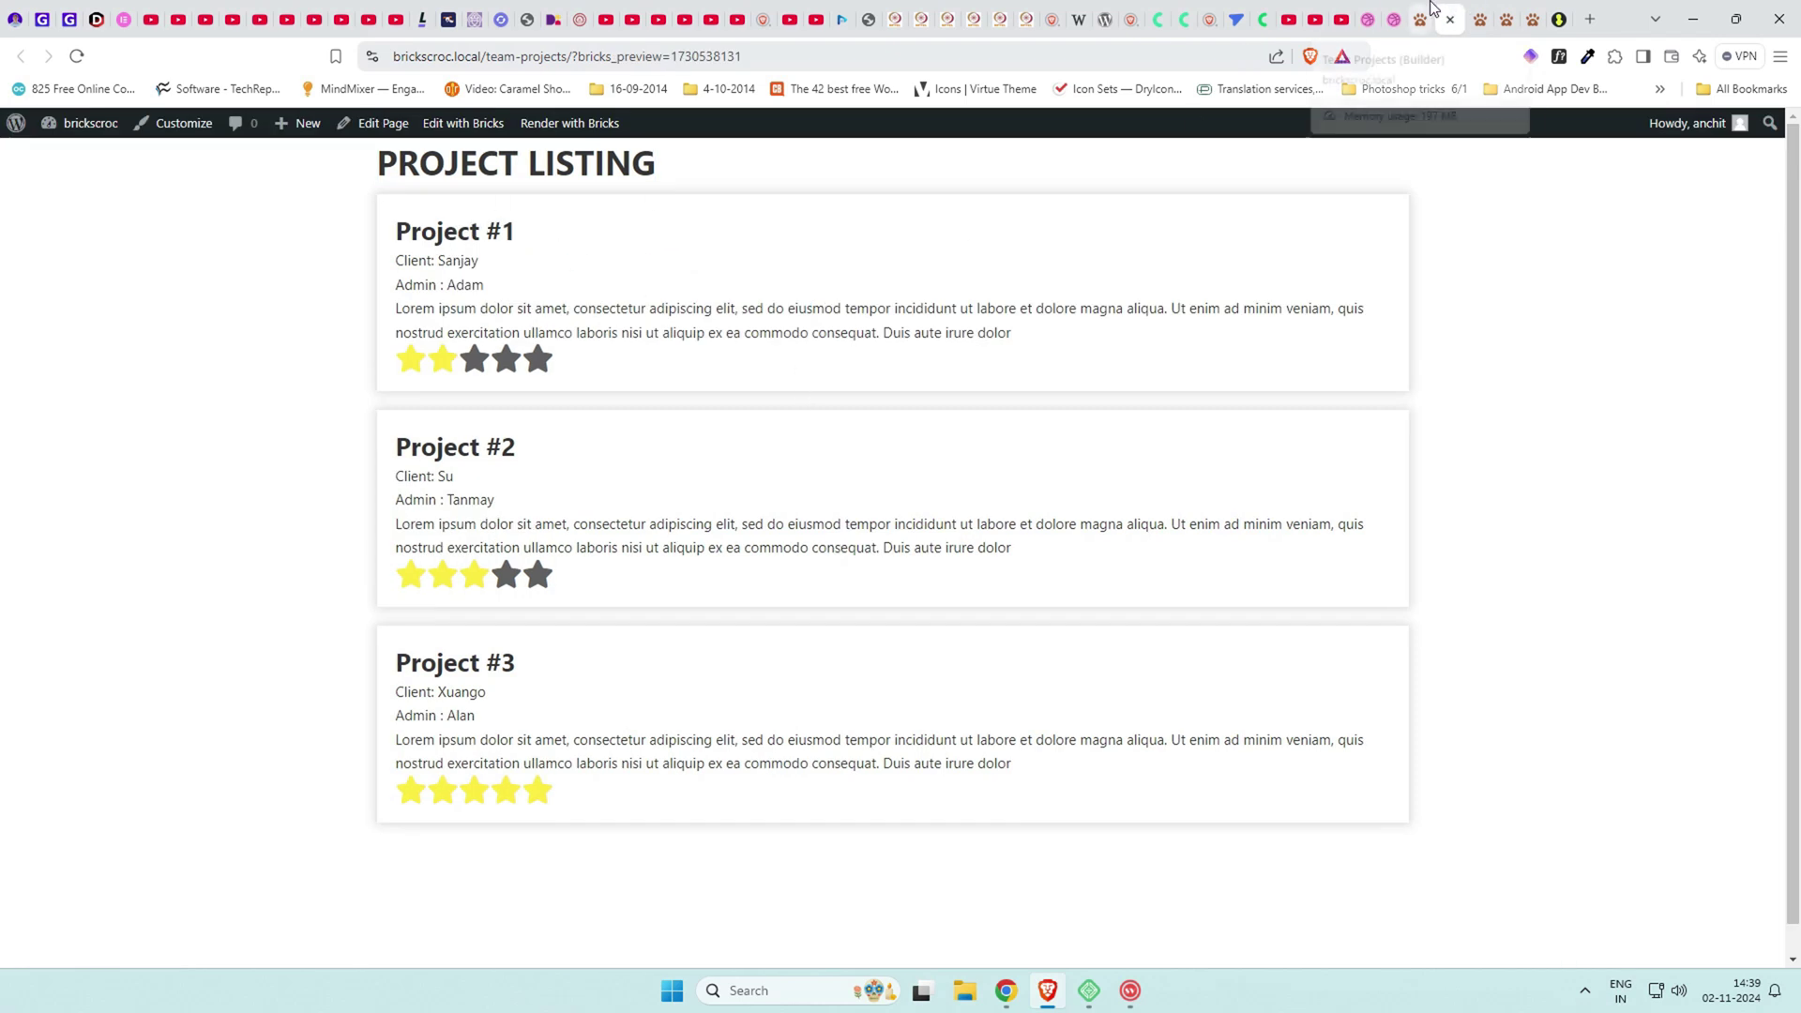
# Set the heading section's top and bottom padding to 2rem.
pyautogui.click(1450, 19)
pyautogui.click(1640, 241)
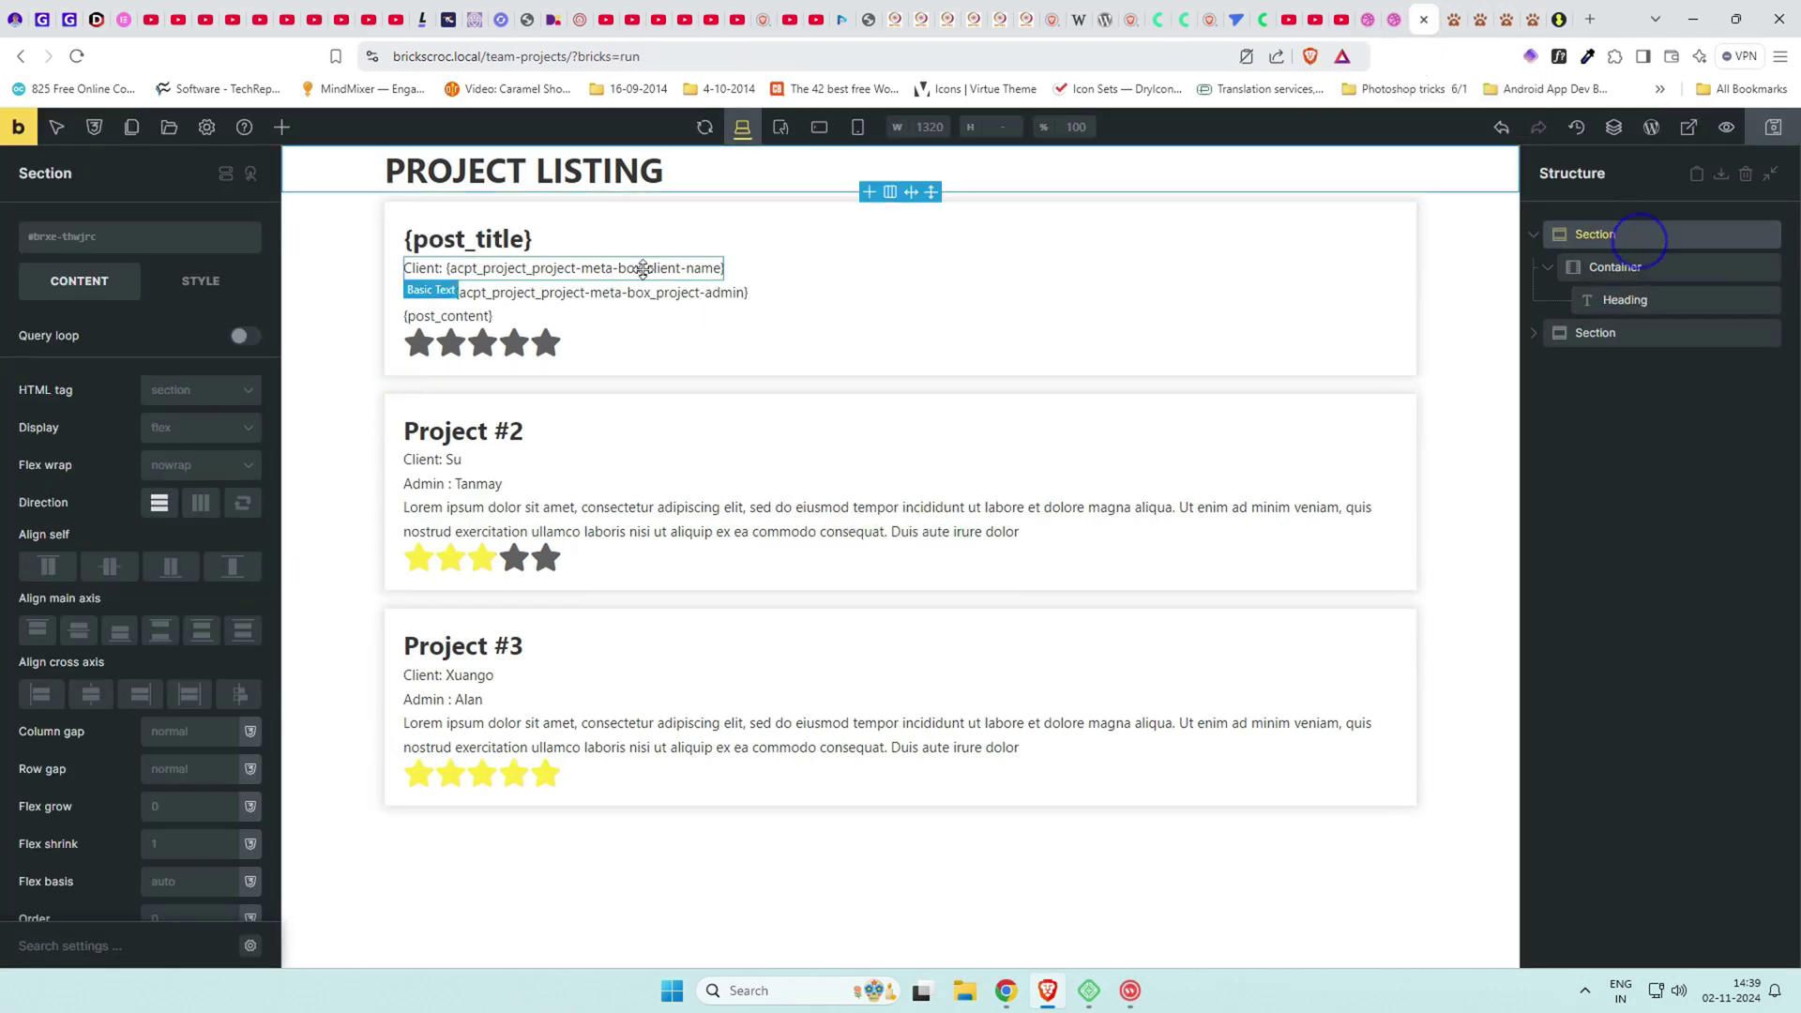
pyautogui.click(197, 282)
pyautogui.click(126, 356)
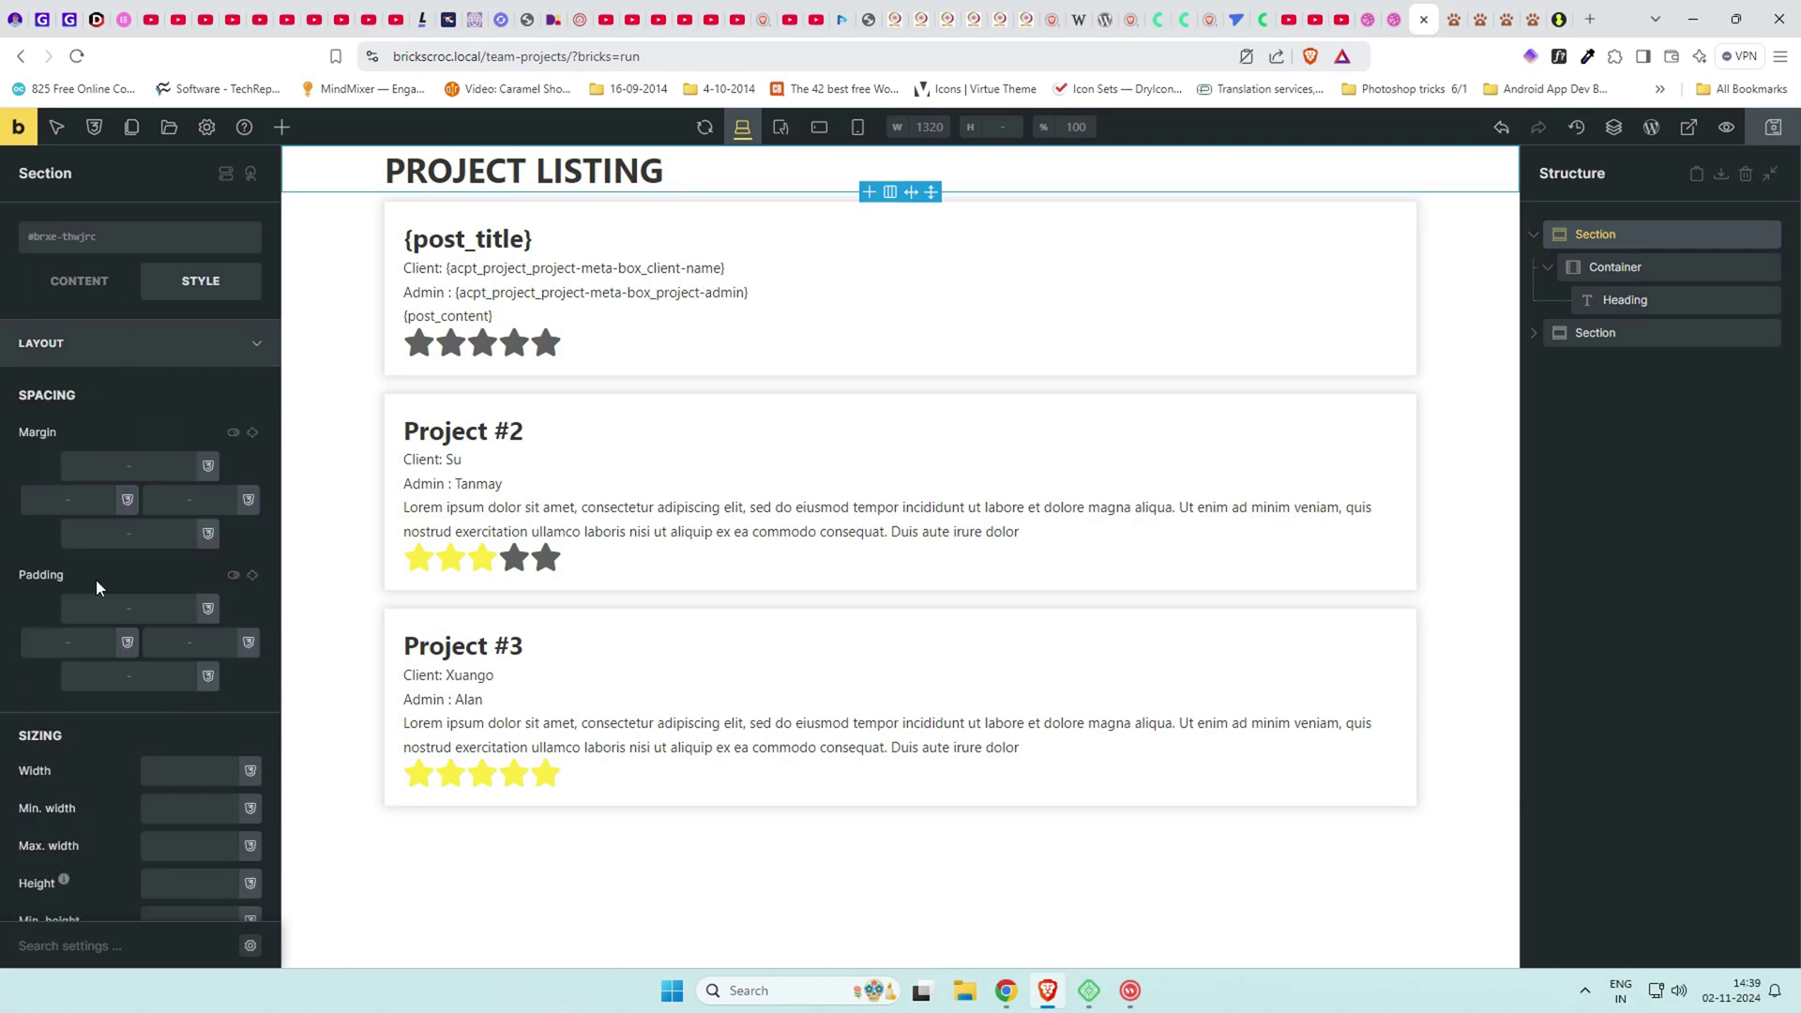
pyautogui.click(149, 603)
pyautogui.write('2rem')
pyautogui.press('Tab')
pyautogui.press('Tab')
pyautogui.write('2rem')
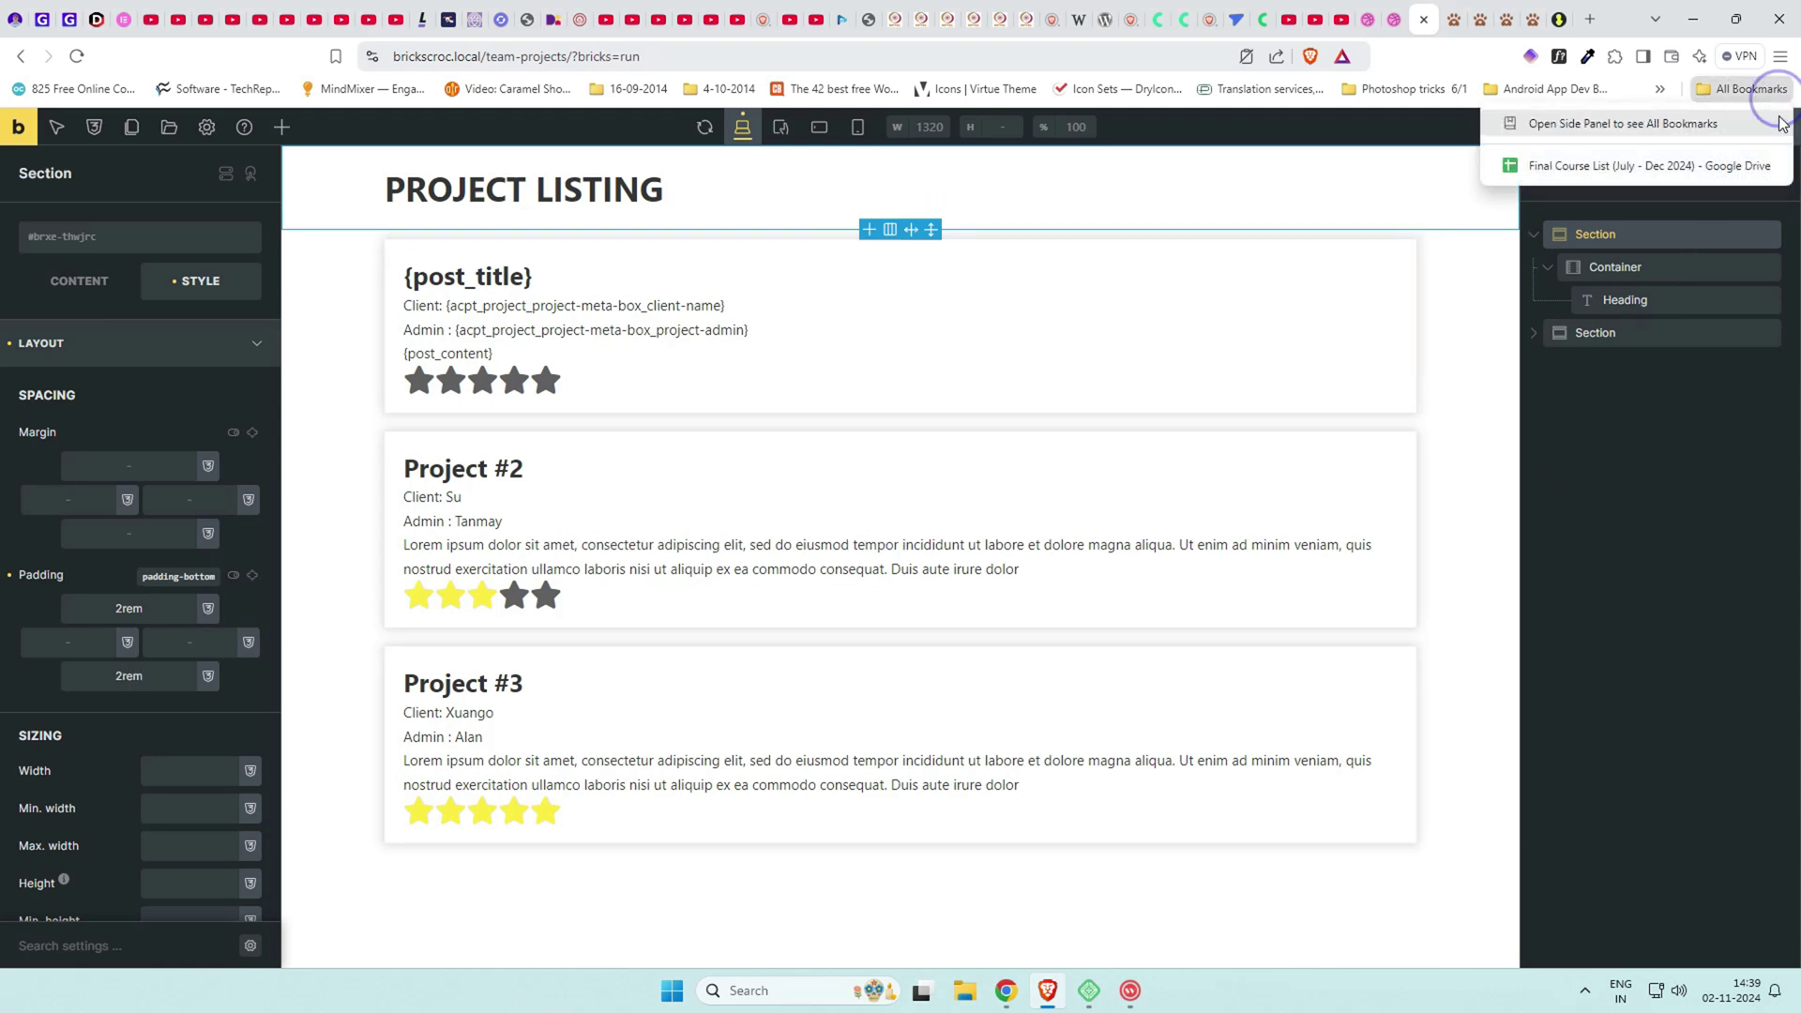
# Save the page and check the listing on the front end.
pyautogui.click(1745, 442)
pyautogui.click(1773, 126)
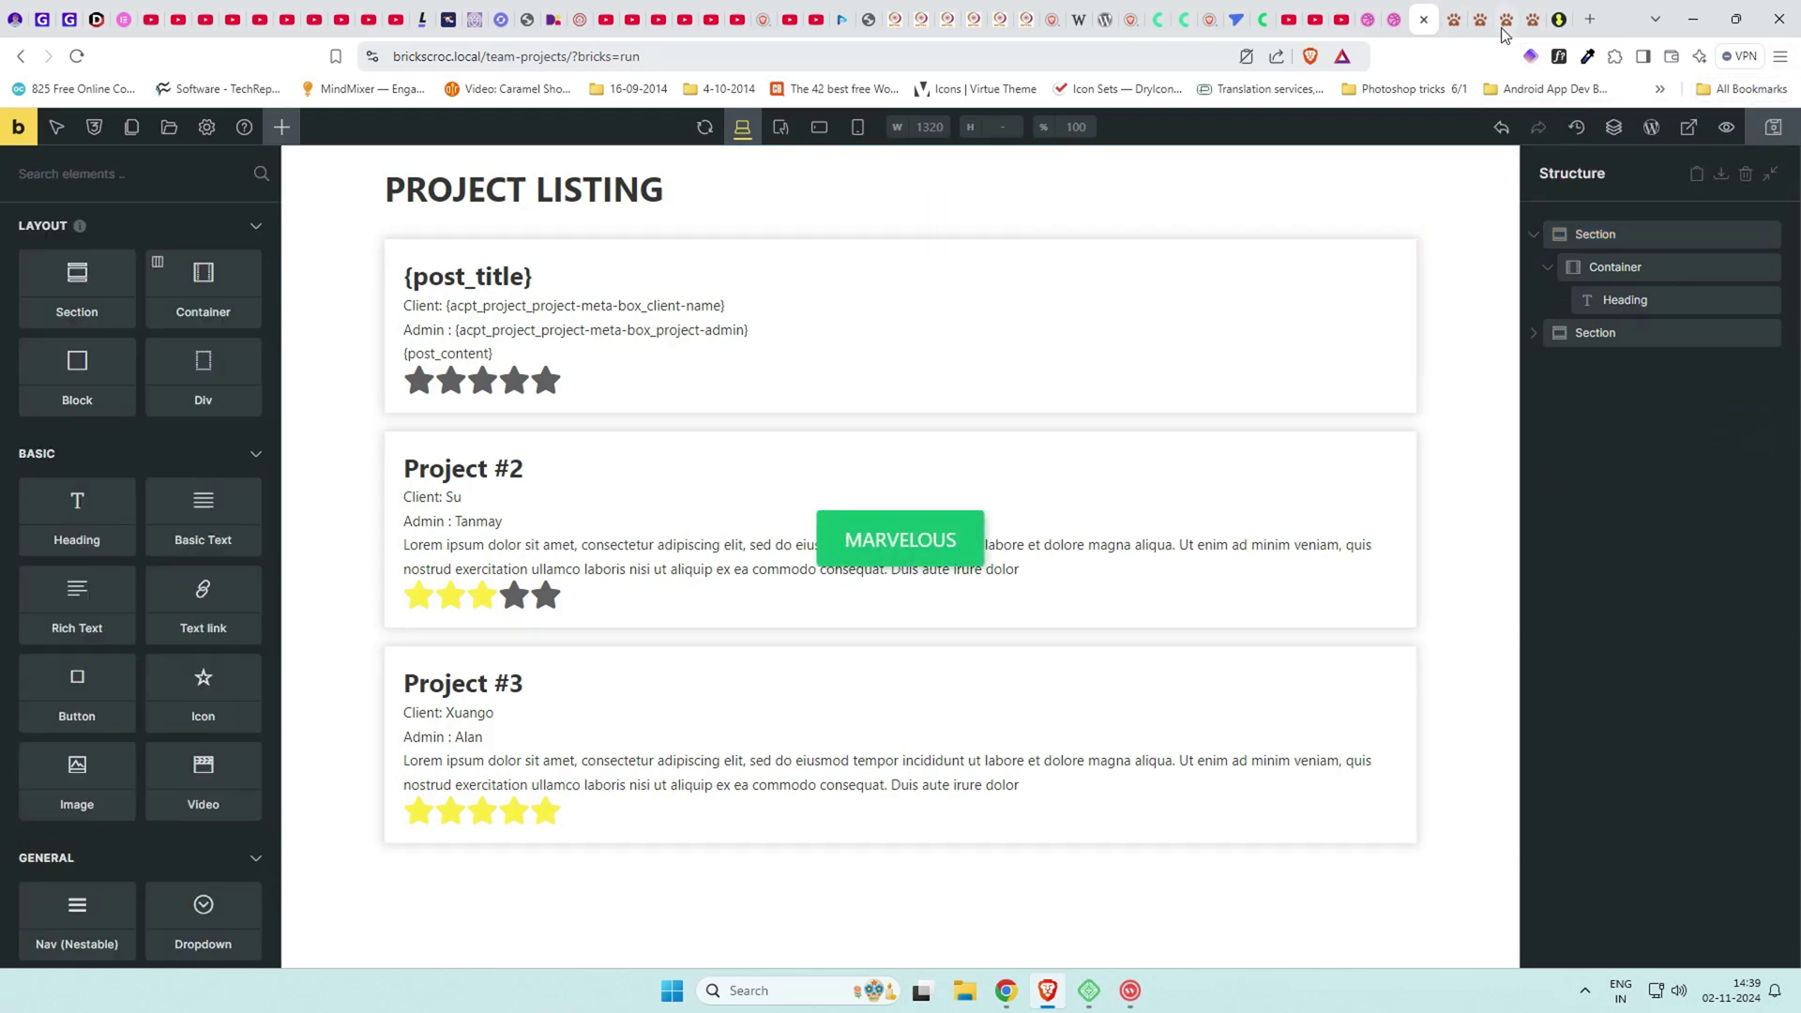
pyautogui.click(1450, 13)
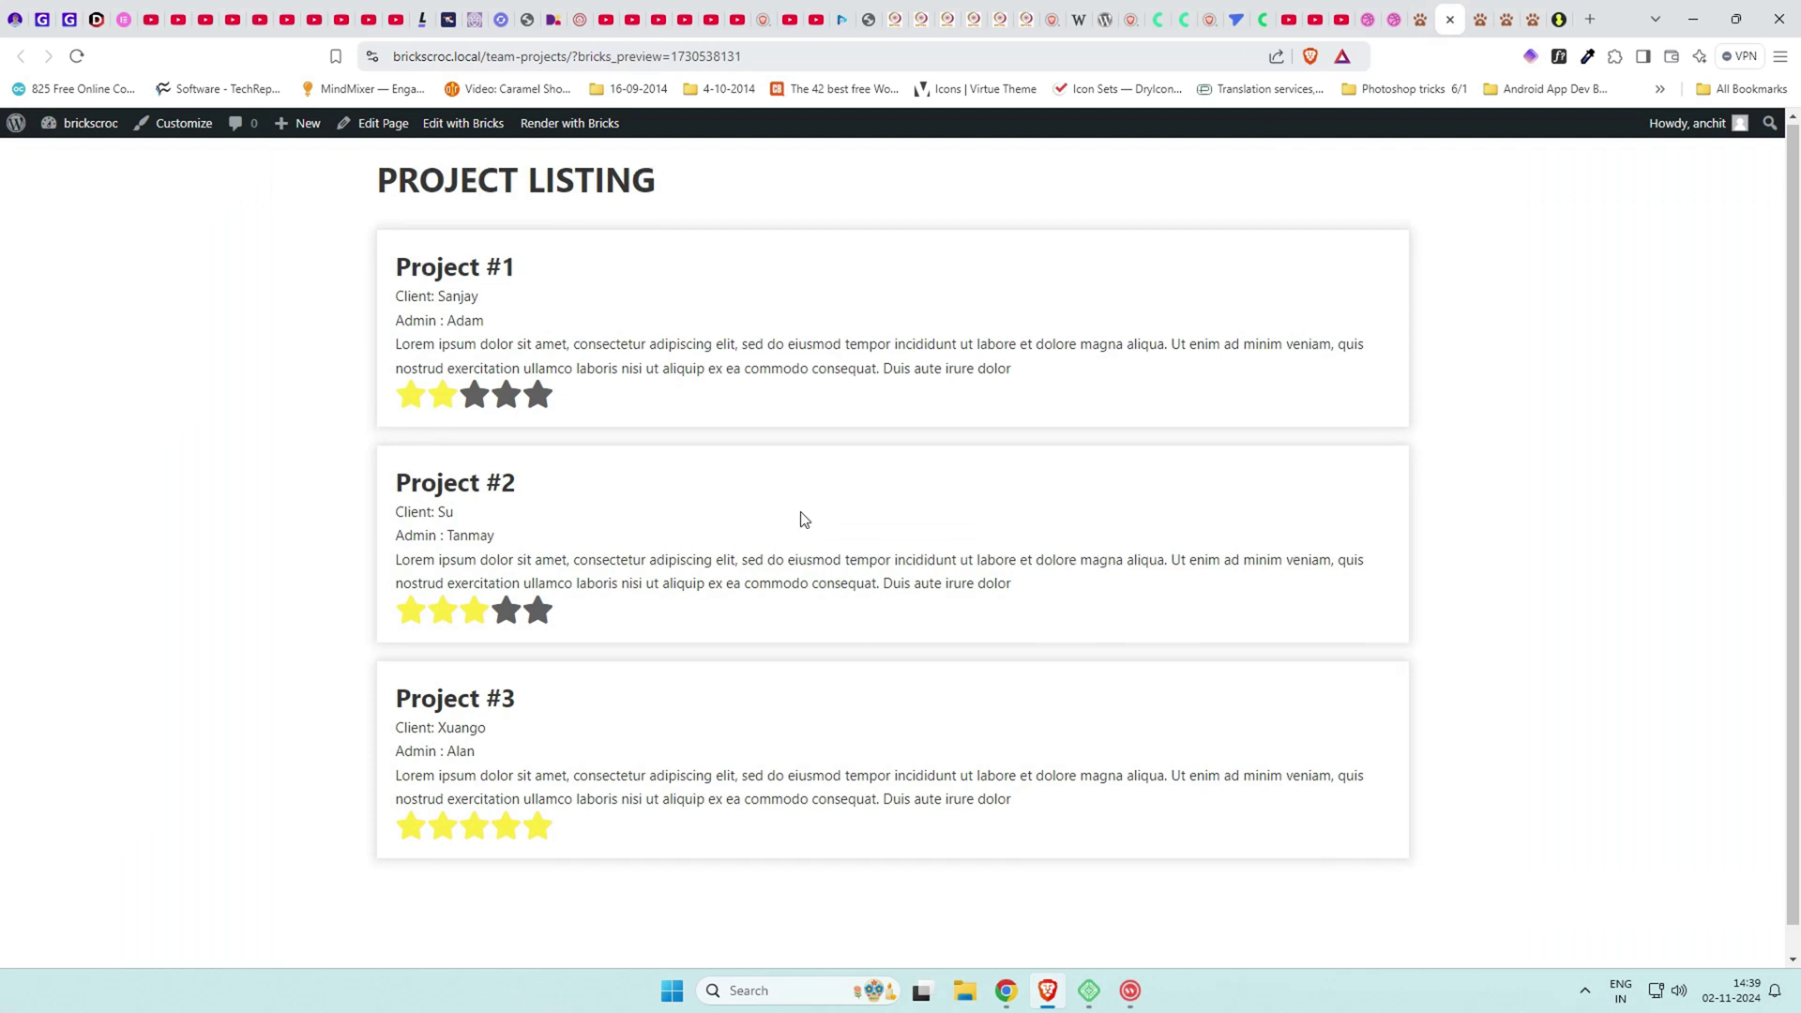
pyautogui.scroll(-1, 800, 517)
pyautogui.scroll(1, 800, 519)
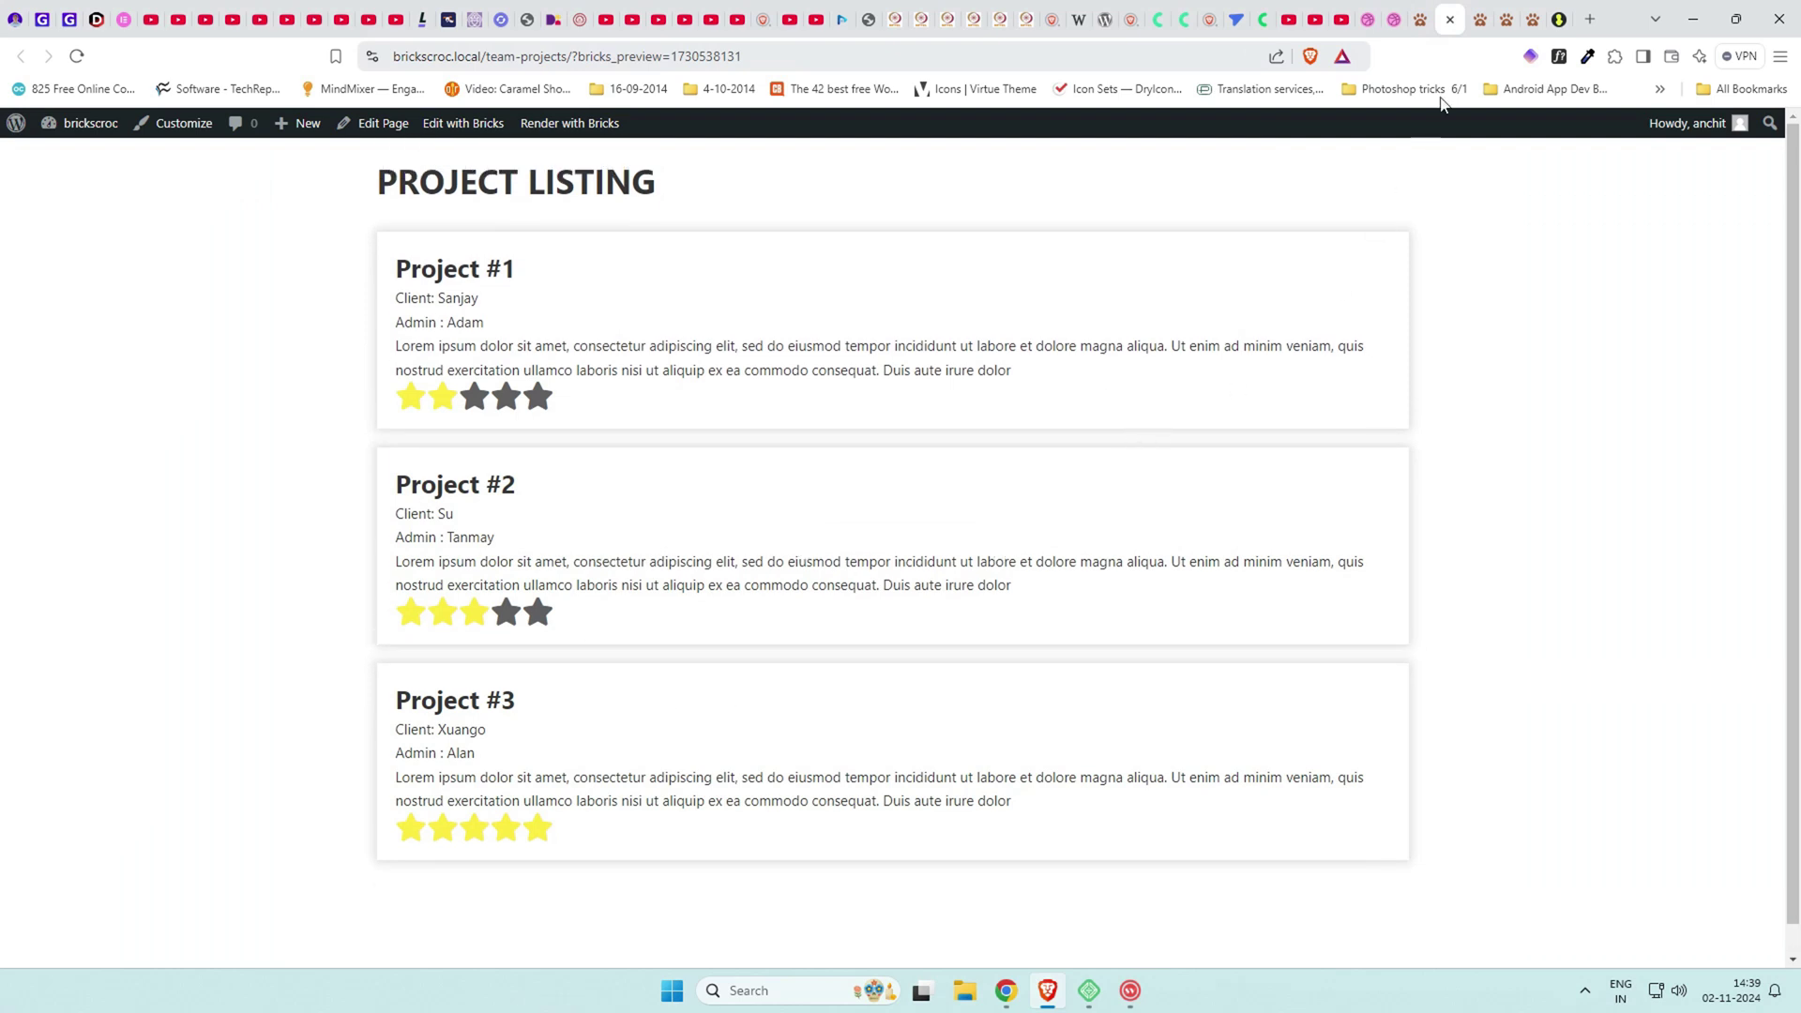
# Fill in Project Name 'Project #4', pick the admin, and paste a description.
pyautogui.click(1507, 19)
pyautogui.click(510, 295)
pyautogui.write('Project')
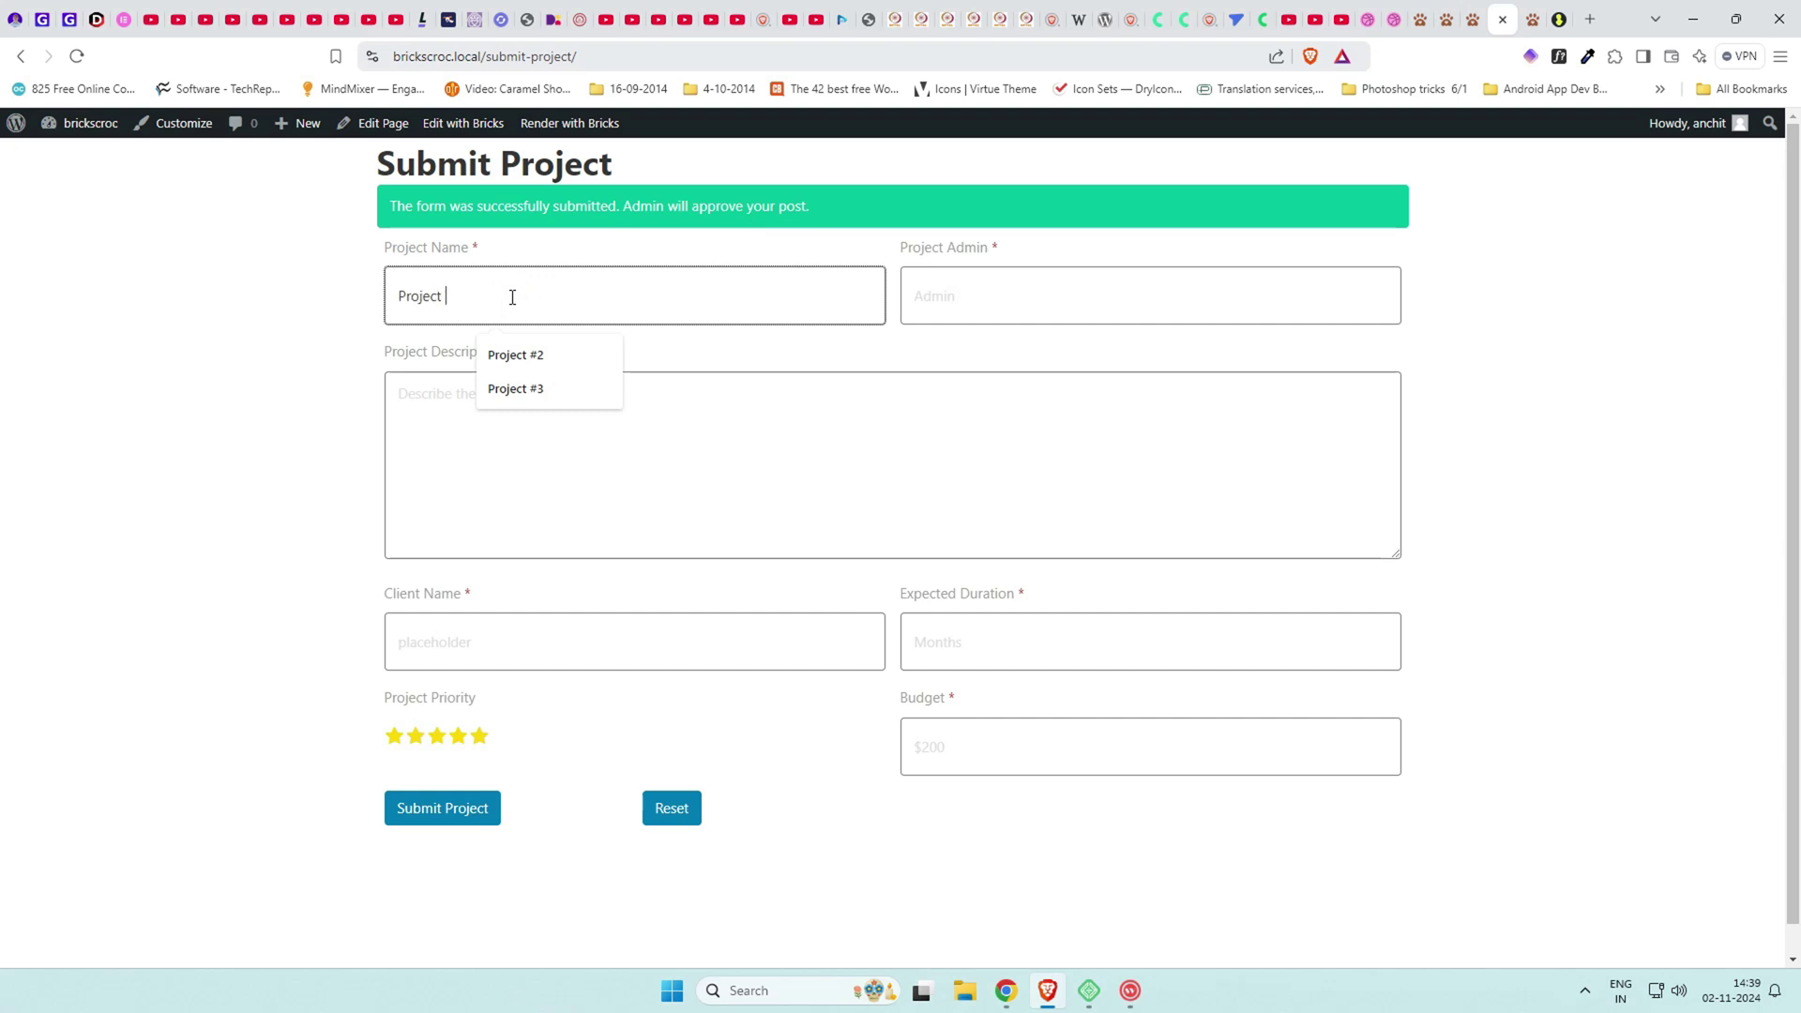
pyautogui.write(' #4')
pyautogui.press('Return')
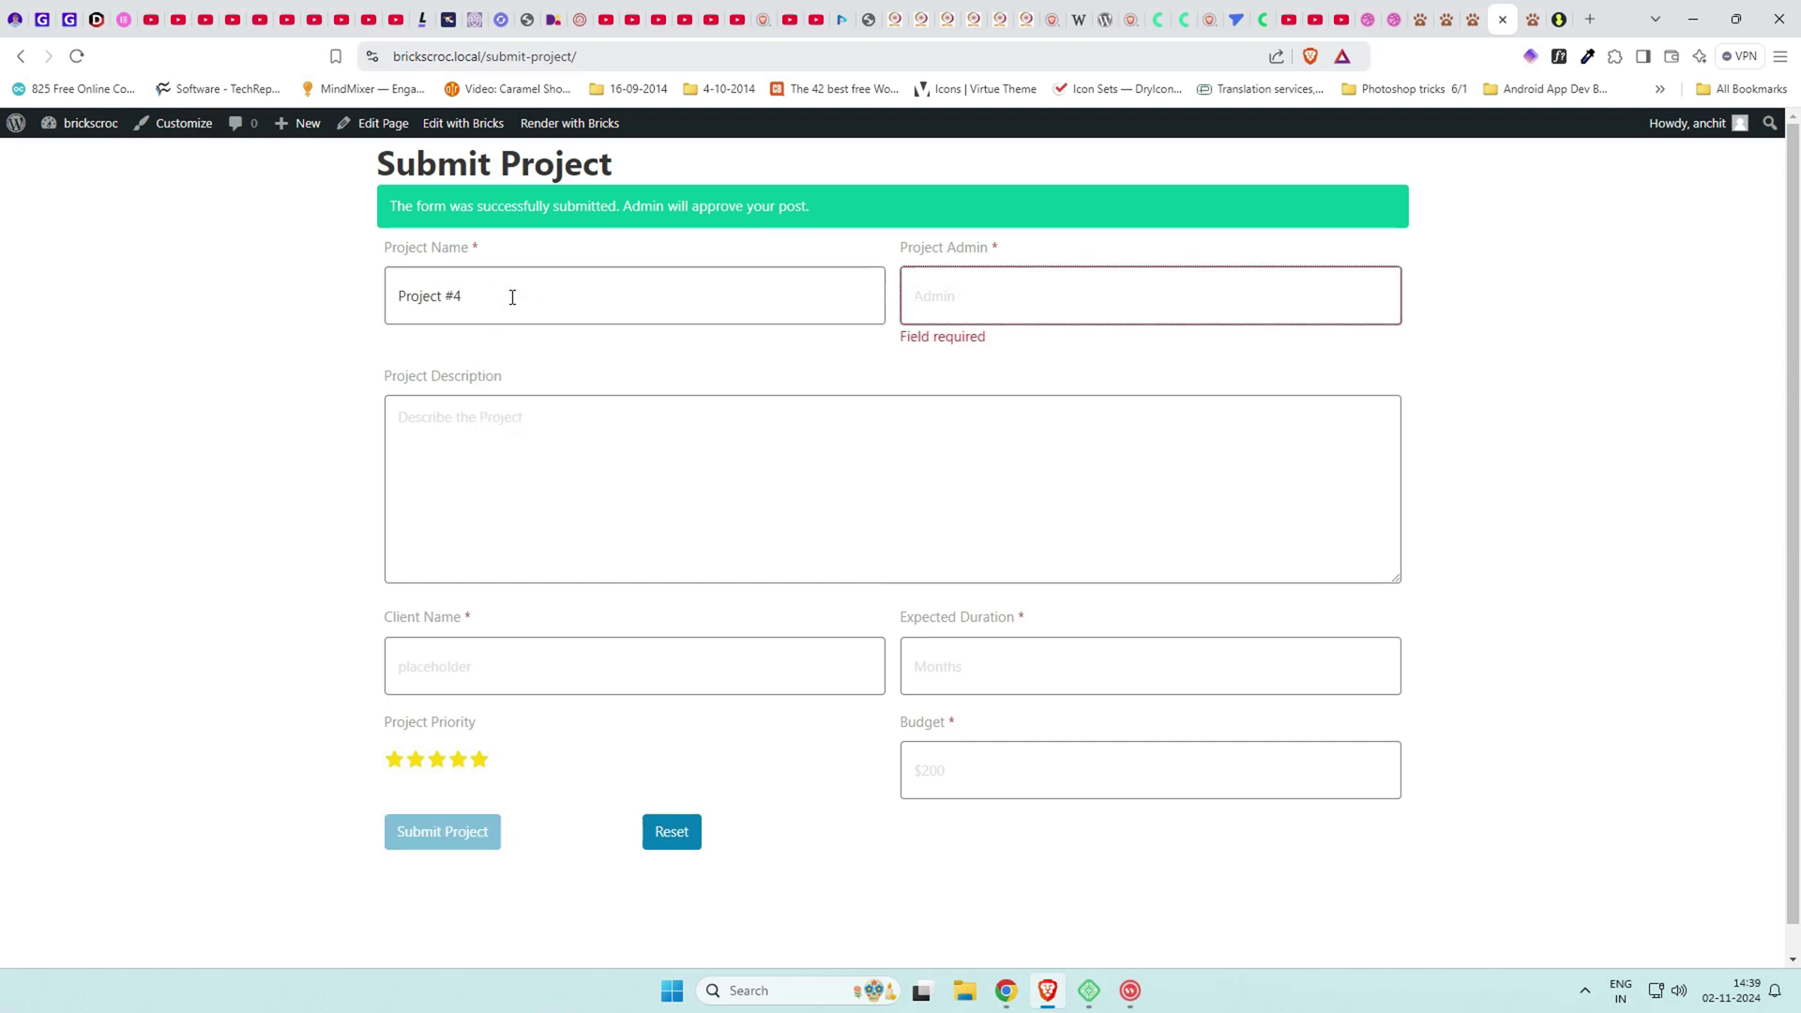
pyautogui.write('Singh')
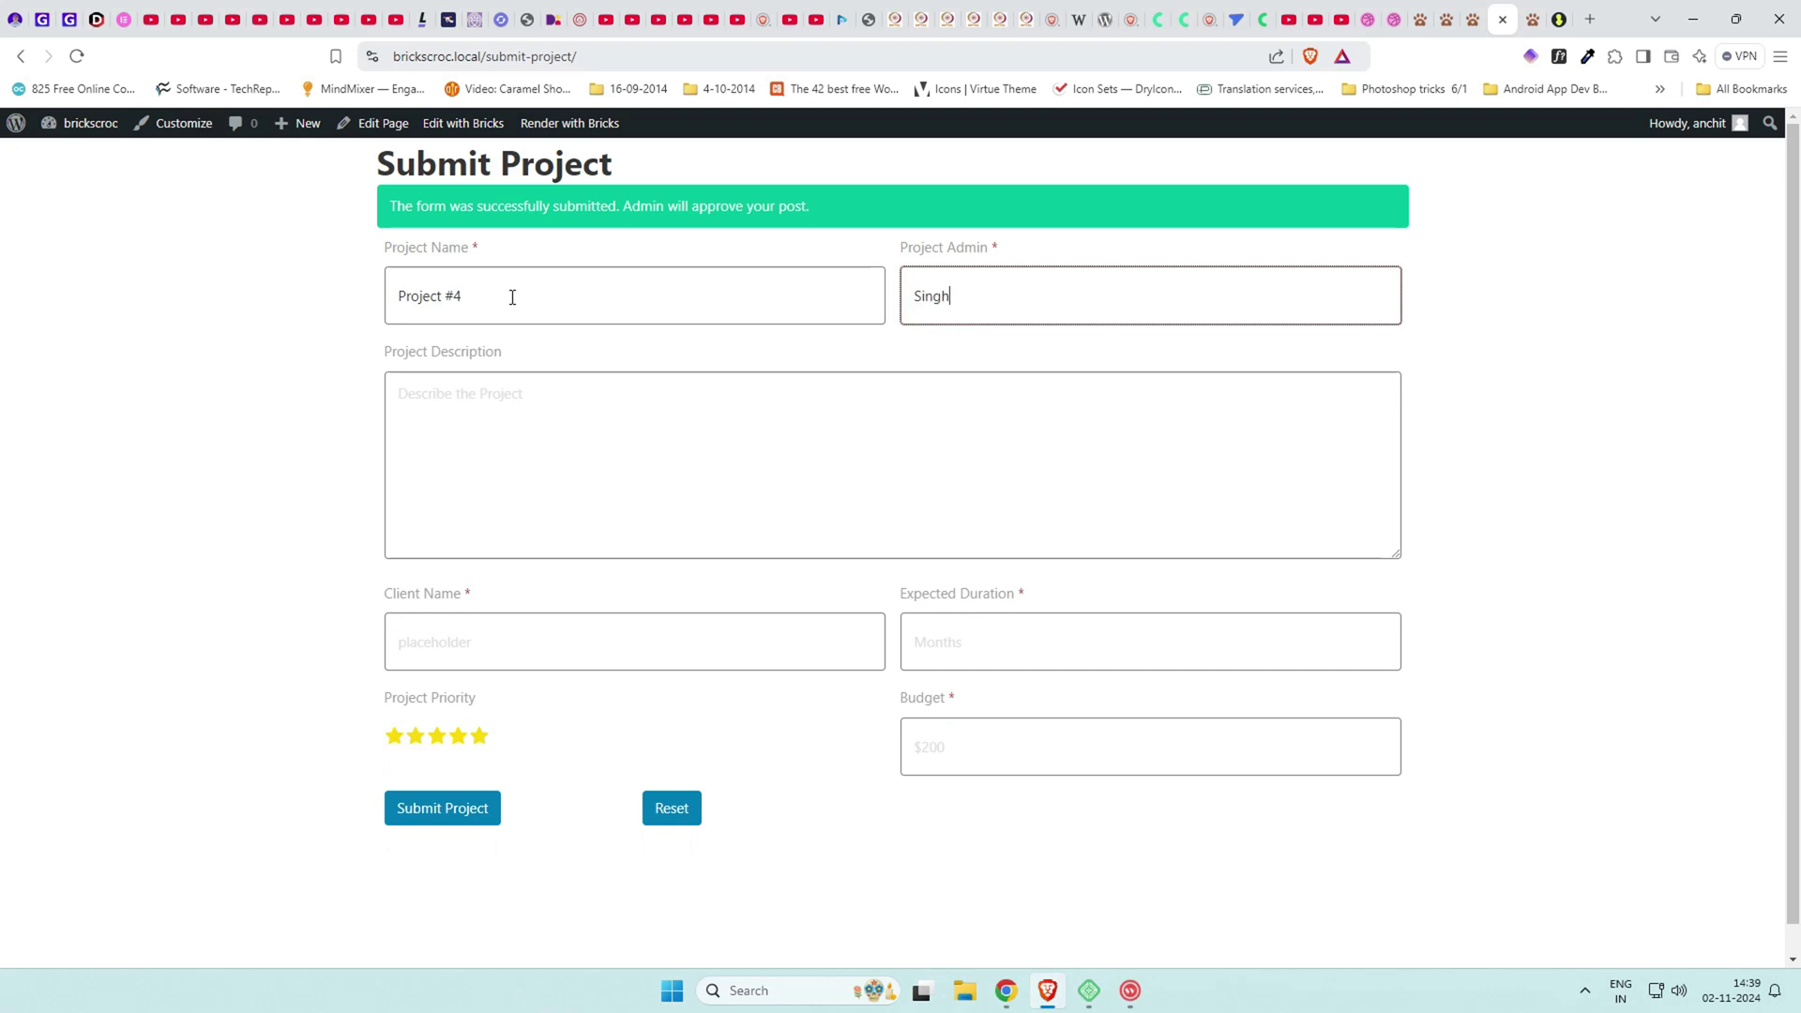
pyautogui.press('Tab')
pyautogui.hotkey('ctrl', 'v')
pyautogui.hotkey('ctrl', 'v')
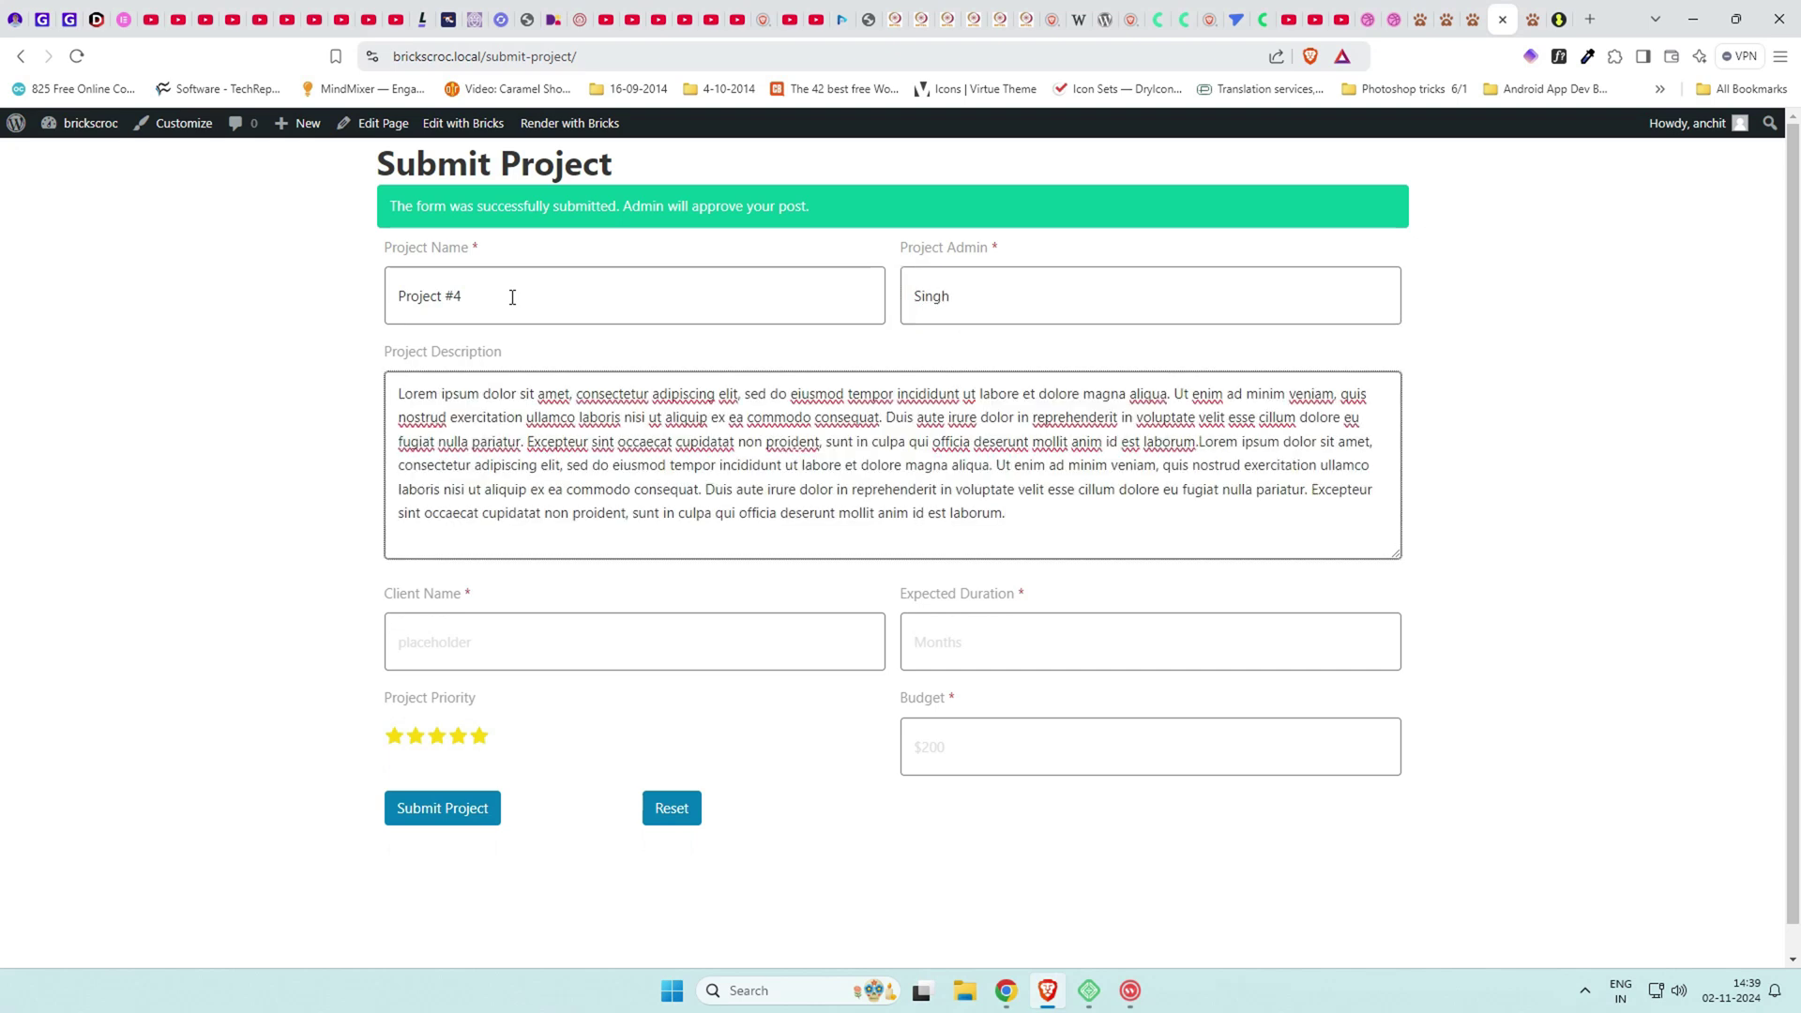
# Enter the client's name, duration 1, 1-star priority and budget 350, then submit.
pyautogui.click(449, 645)
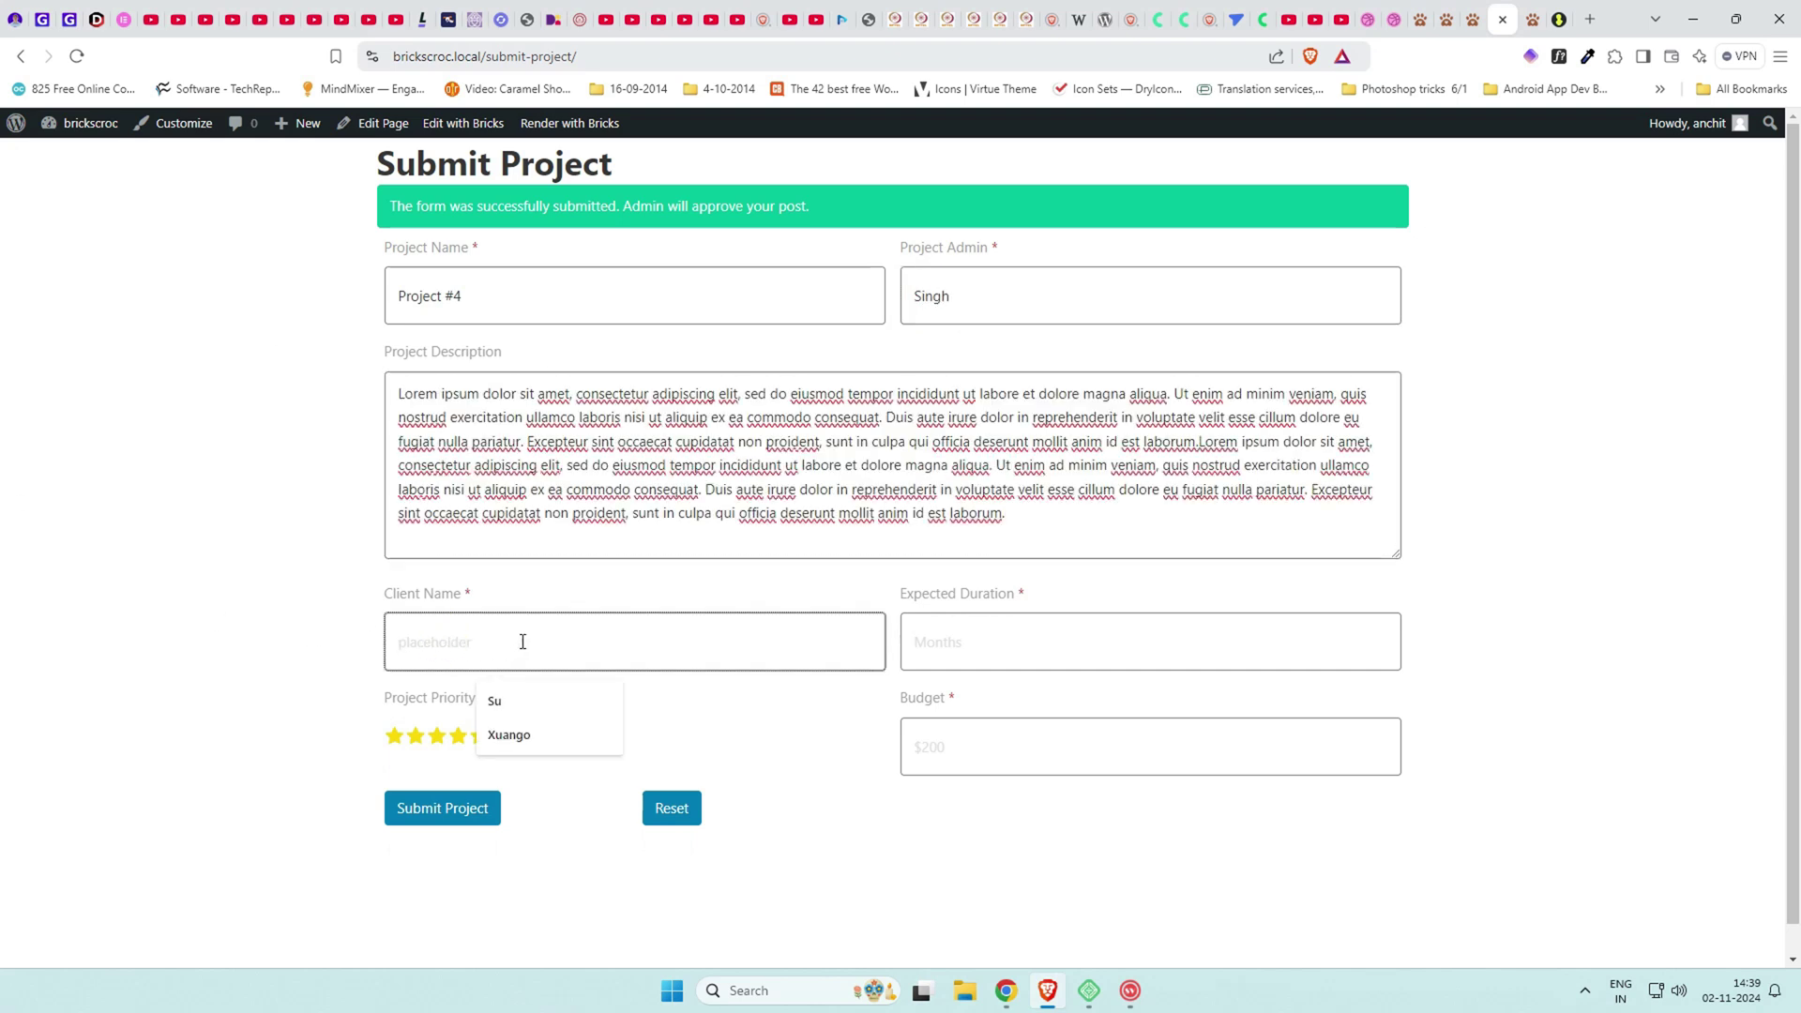
pyautogui.write('Jacky')
pyautogui.press('Tab')
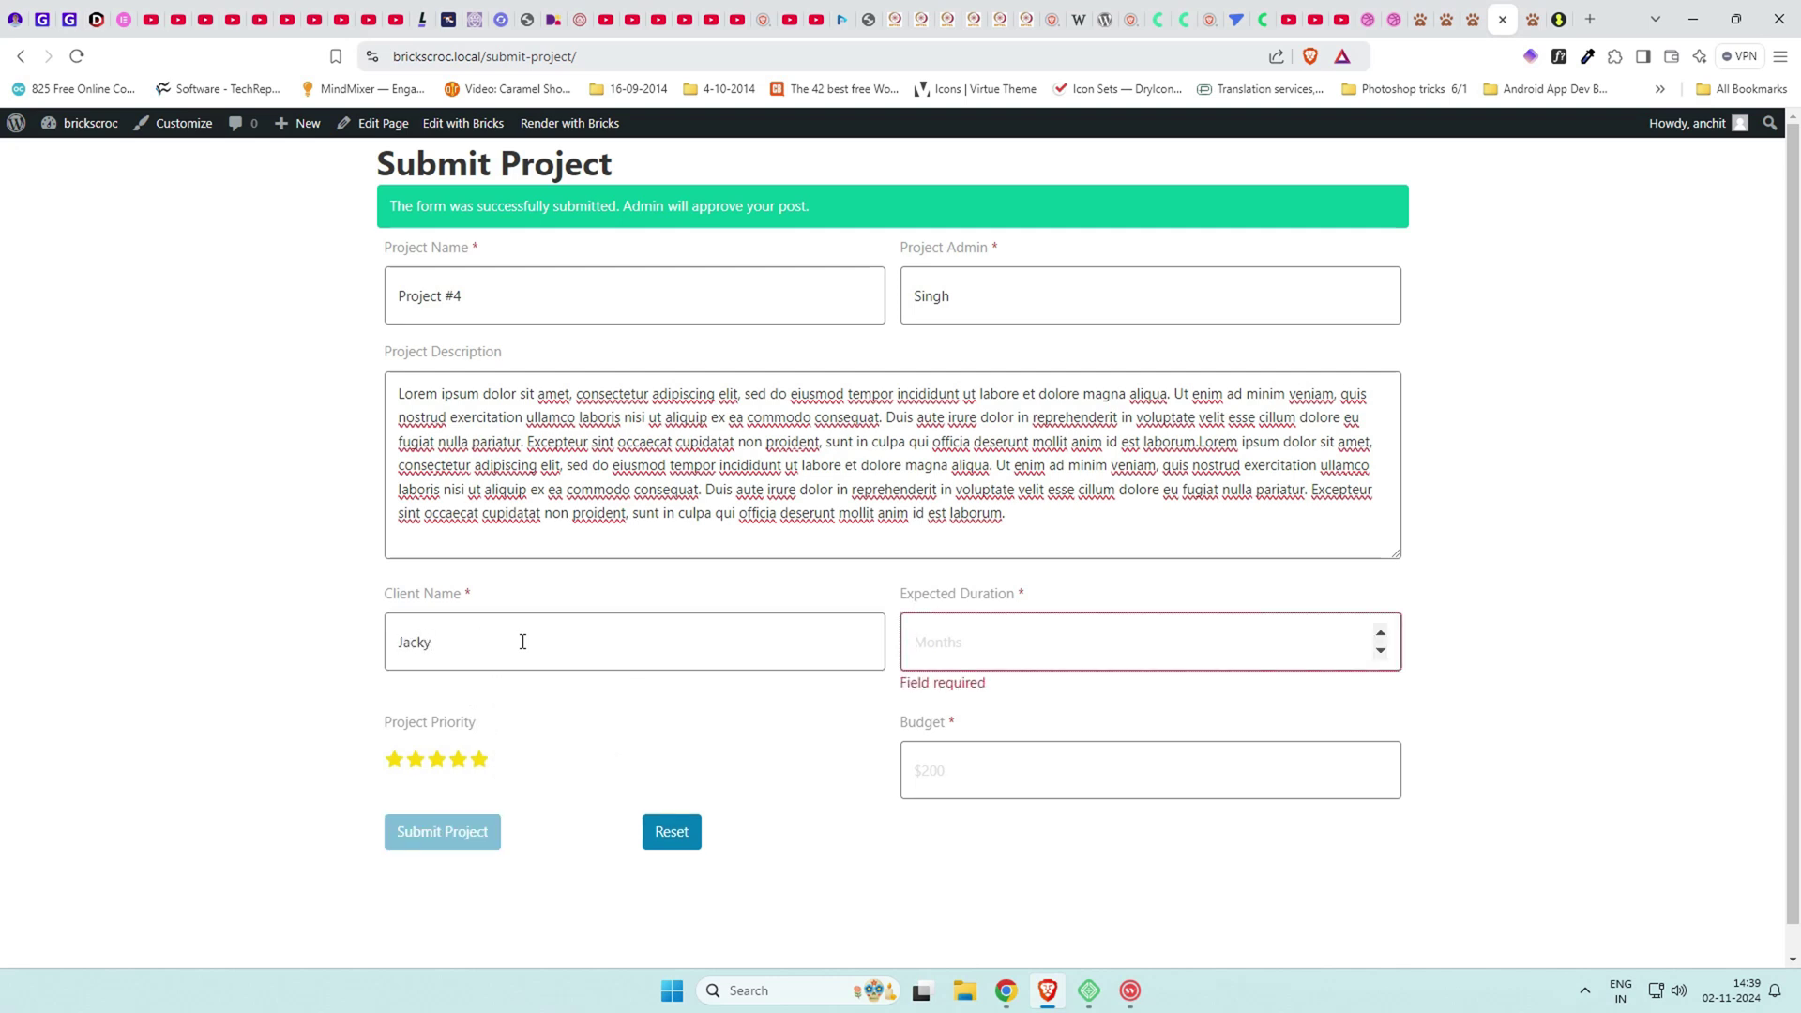
pyautogui.write('1')
pyautogui.press('Tab')
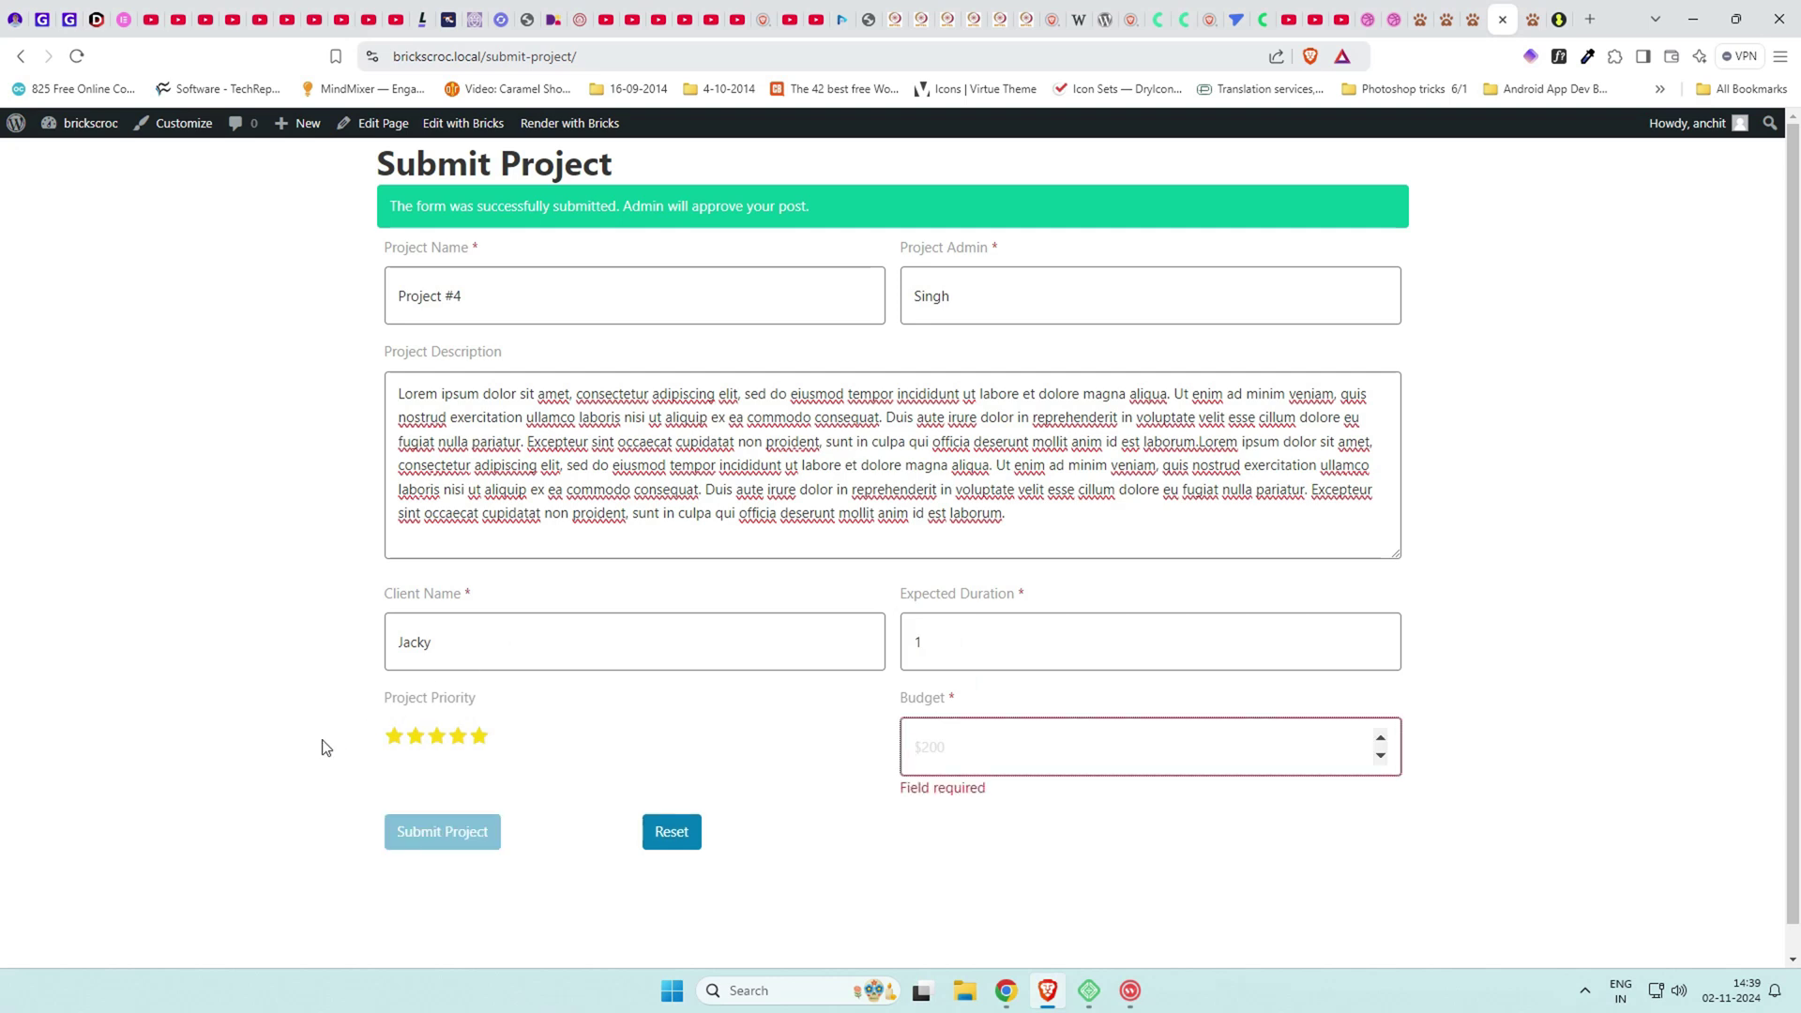
pyautogui.click(393, 737)
pyautogui.click(992, 747)
pyautogui.write('350')
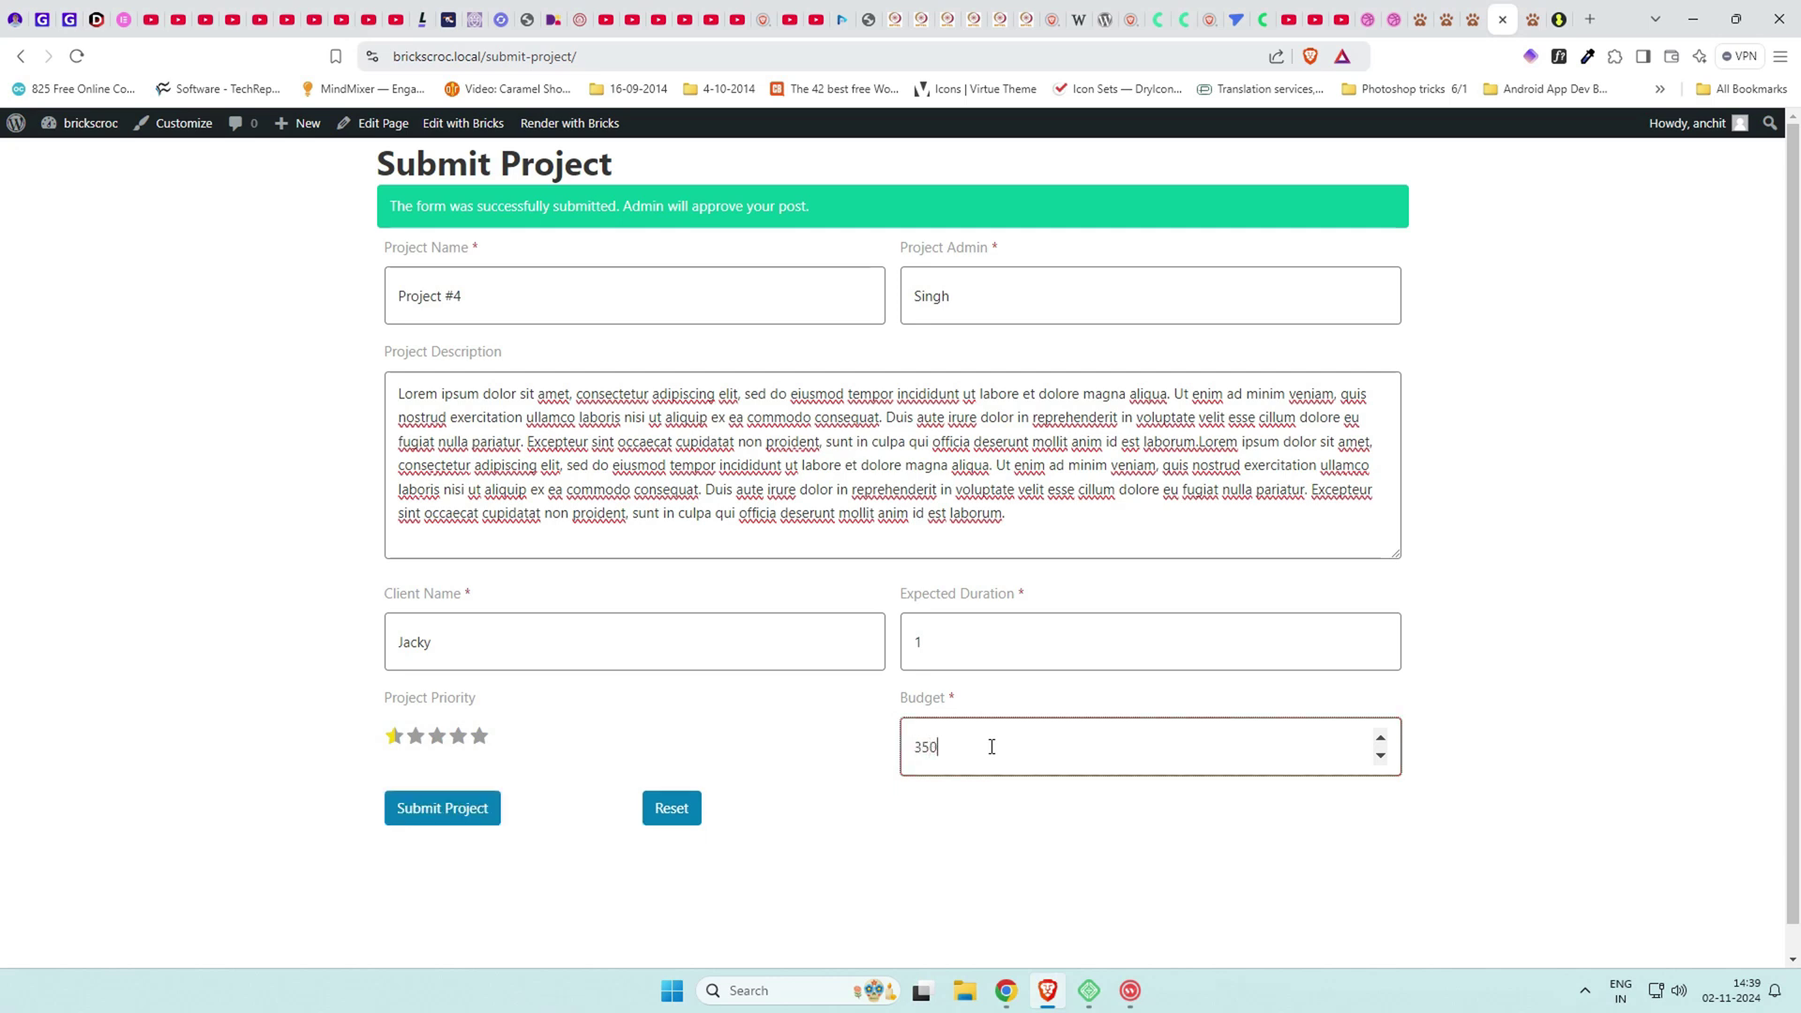
pyautogui.click(418, 809)
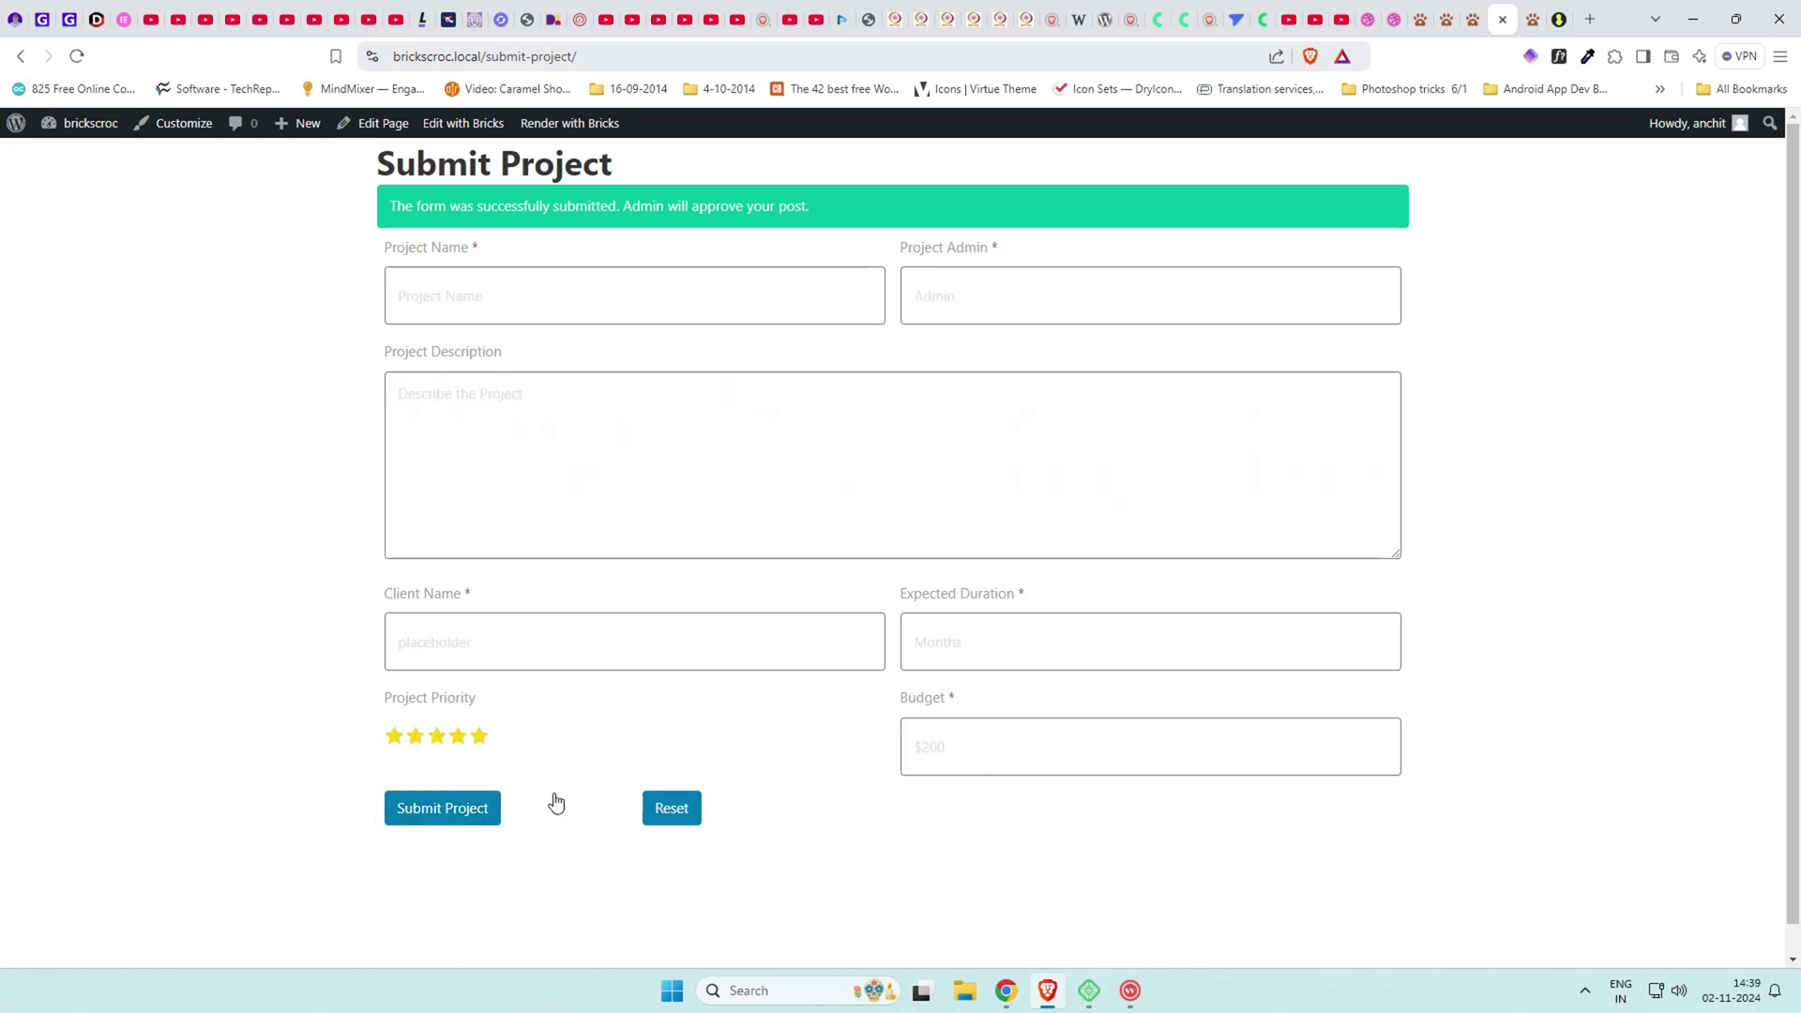
# Quick-edit the Project #4 draft in All Projects and set its status to Published.
pyautogui.click(1469, 11)
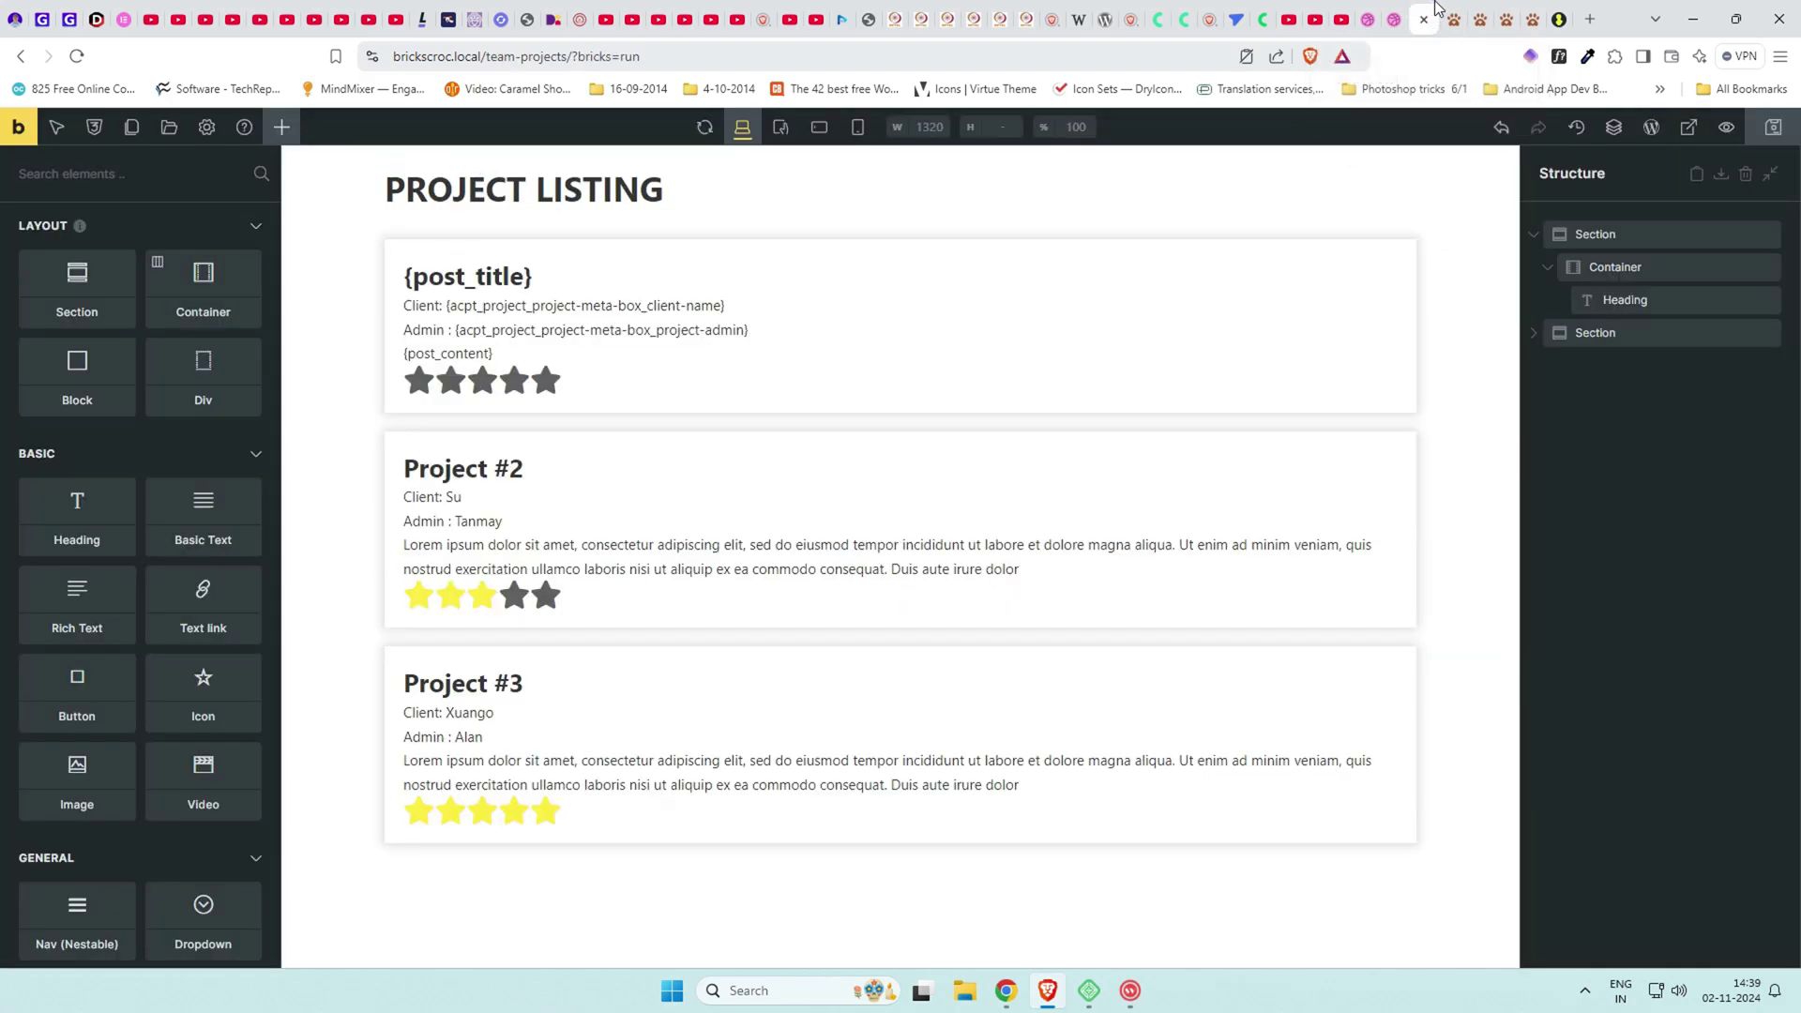
pyautogui.click(1445, 11)
pyautogui.click(1485, 9)
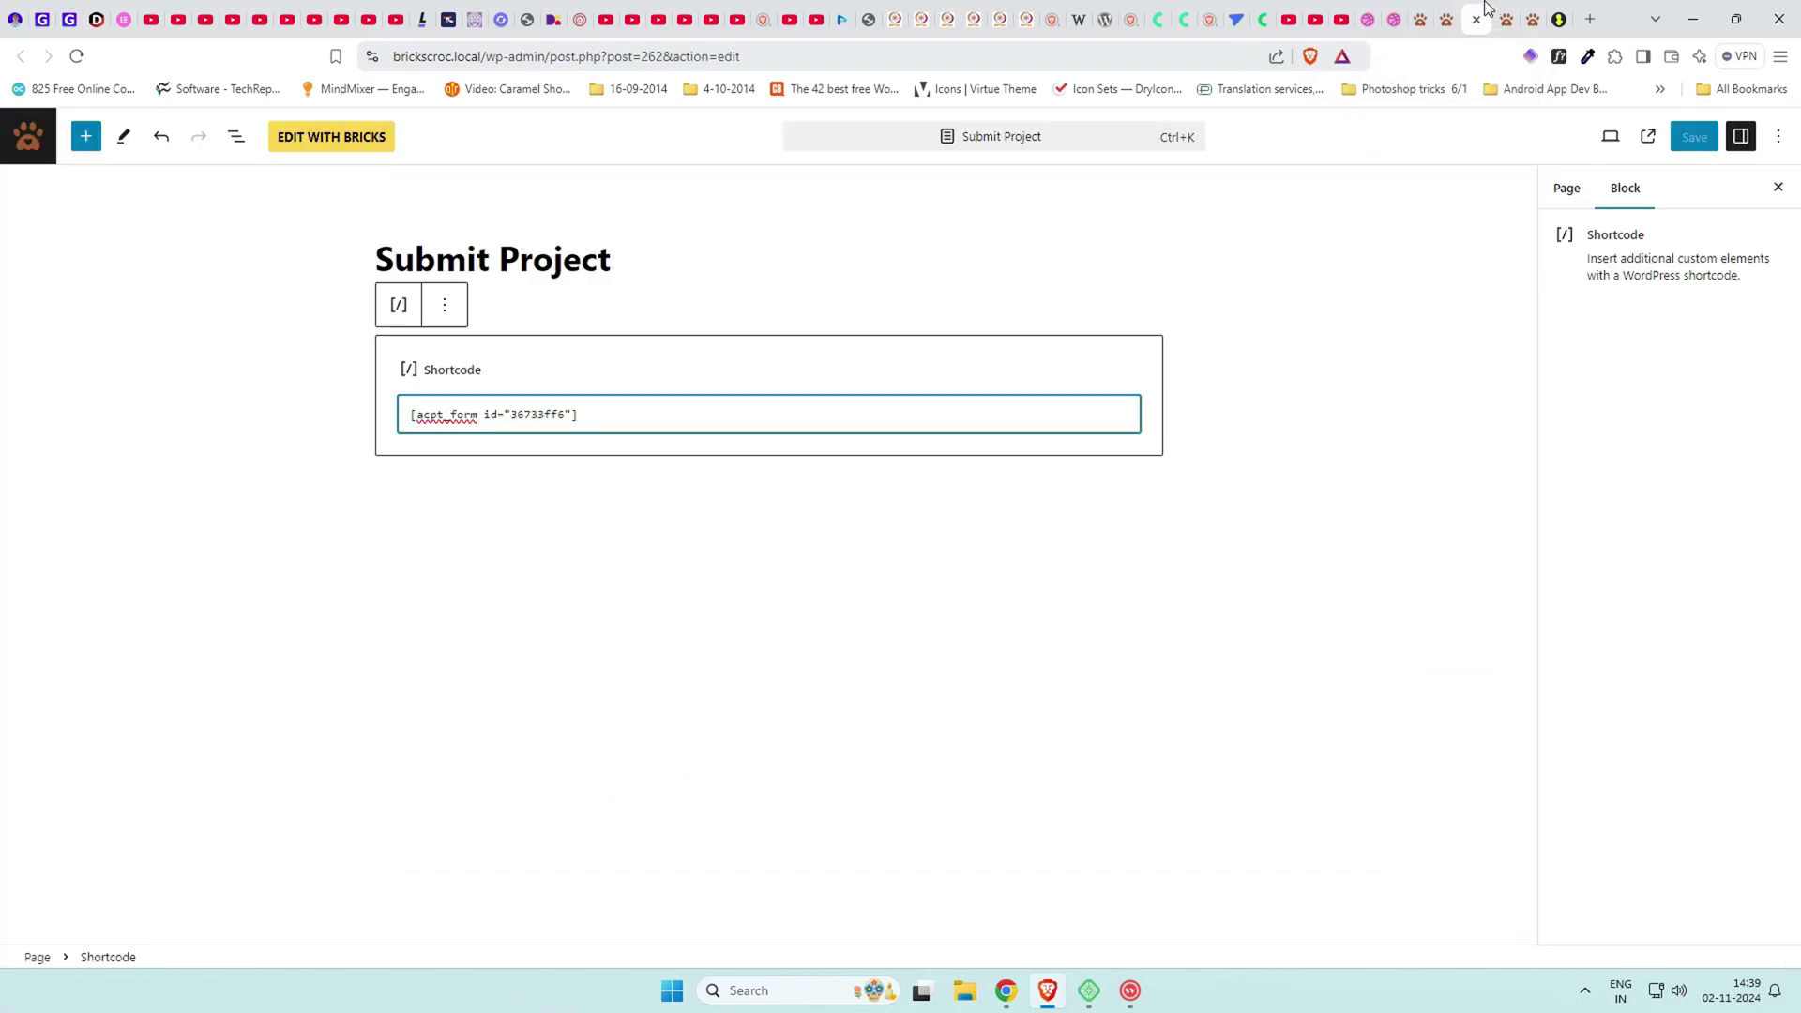
pyautogui.click(1504, 9)
pyautogui.click(1535, 11)
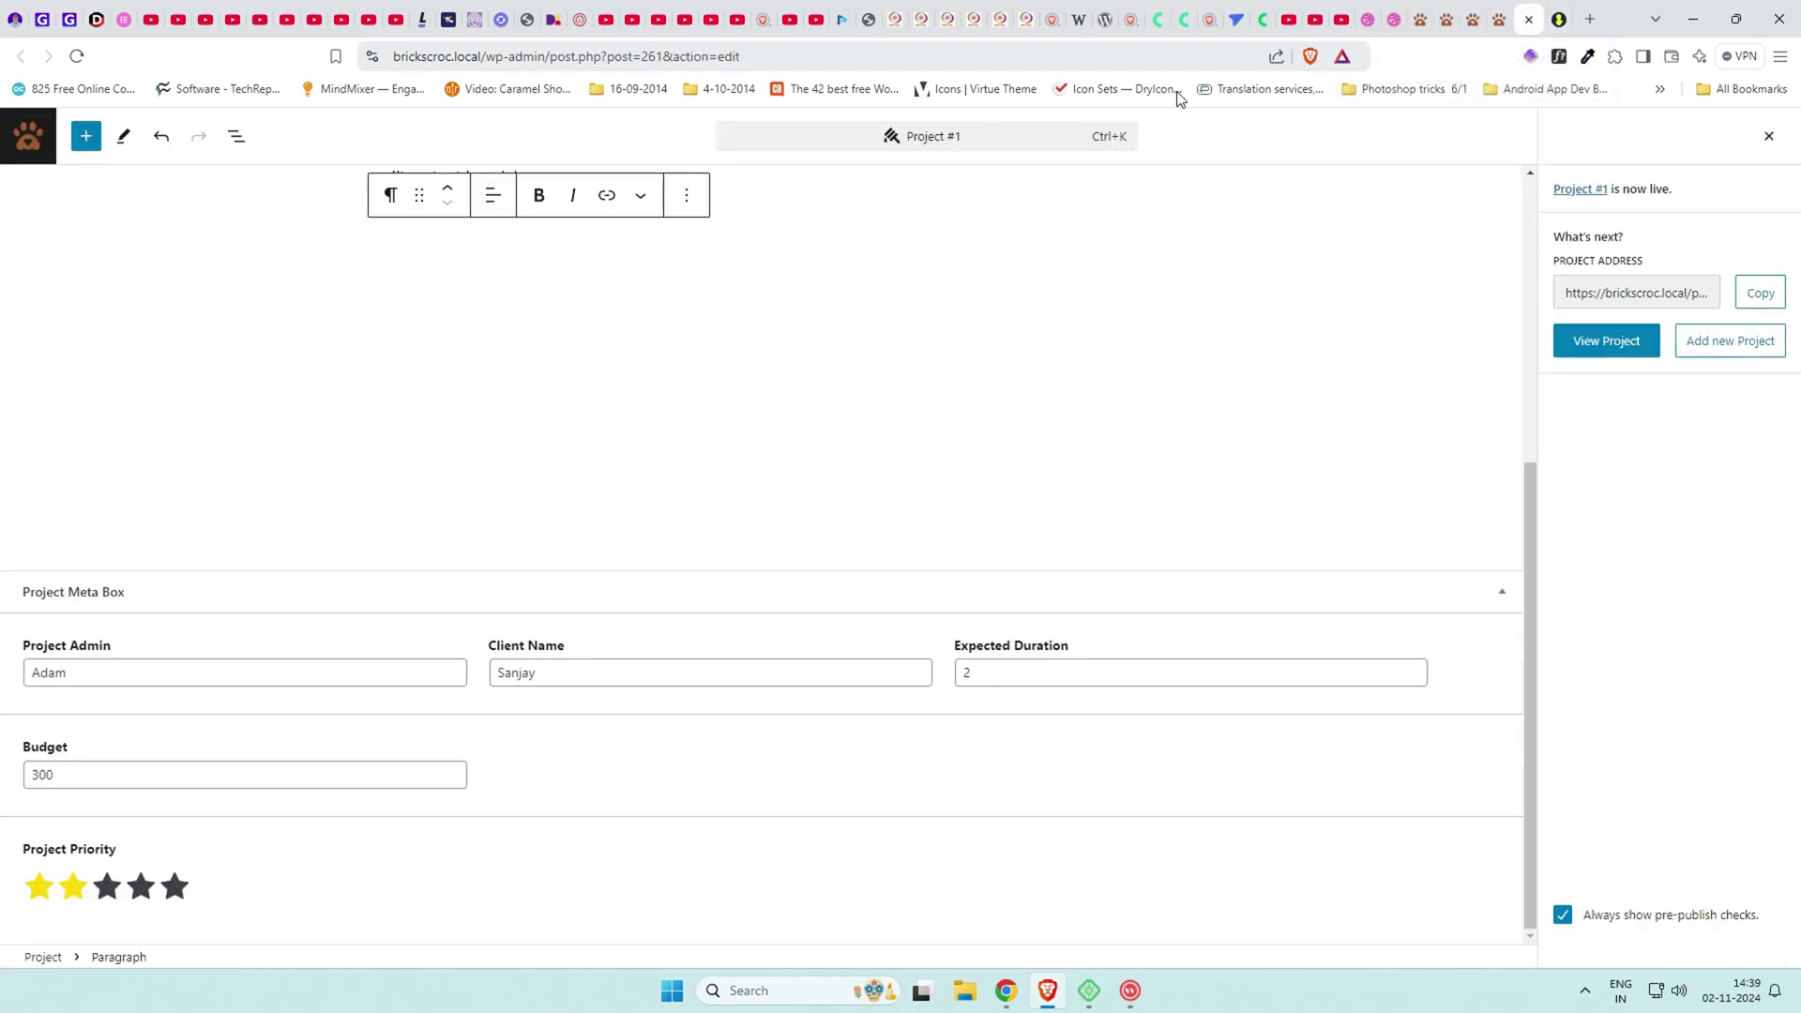
pyautogui.click(28, 136)
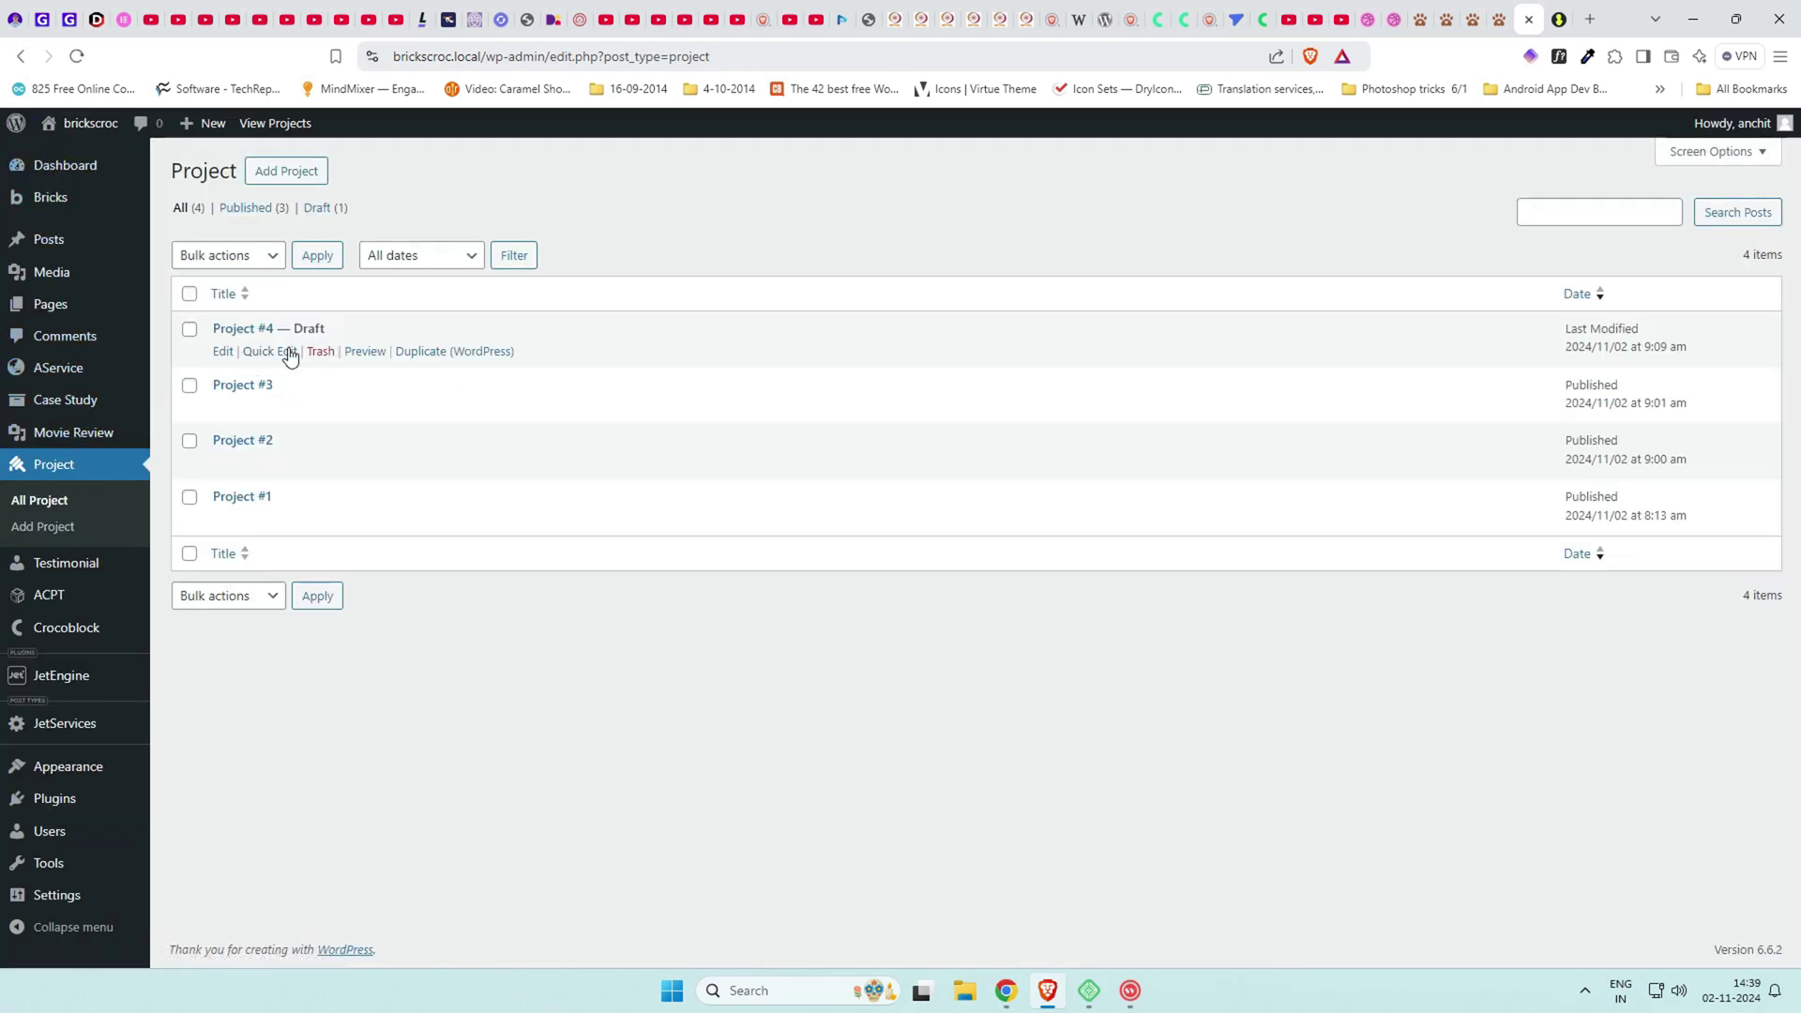
pyautogui.click(263, 349)
pyautogui.click(1126, 364)
pyautogui.click(1080, 381)
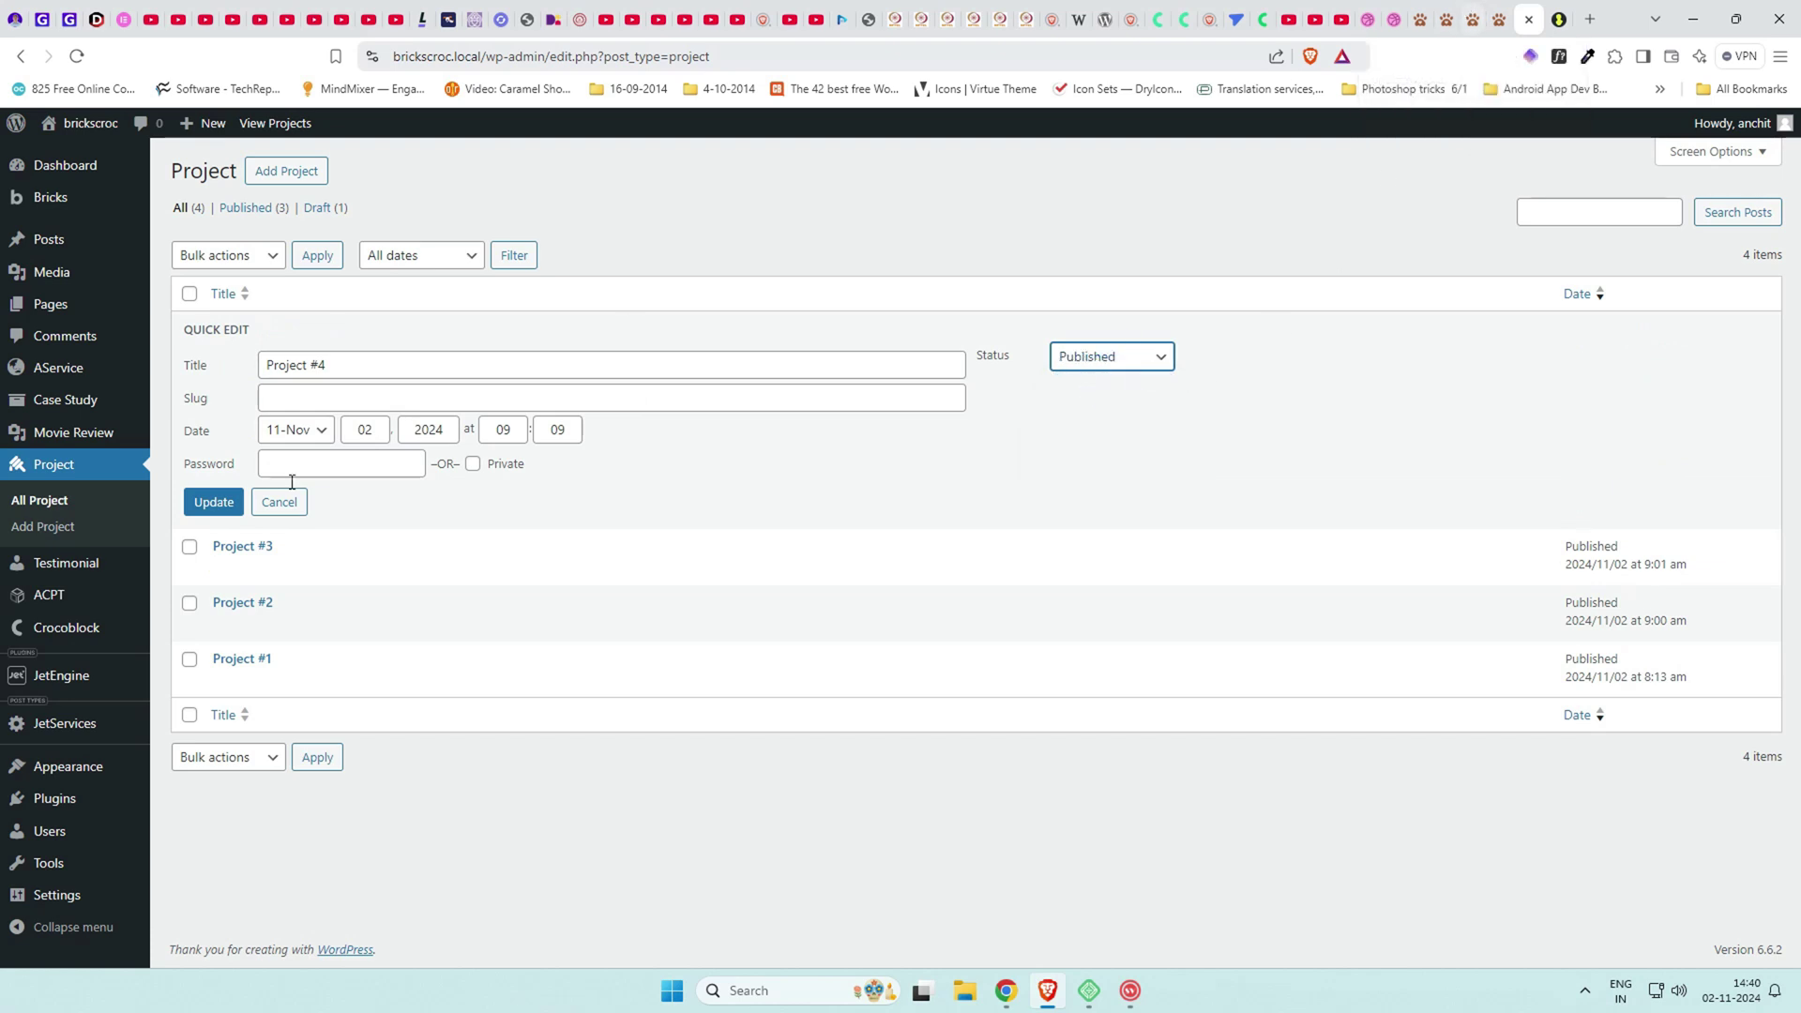
pyautogui.click(211, 504)
# Check the Project Listing page for the new Project #4 card.
pyautogui.click(1469, 15)
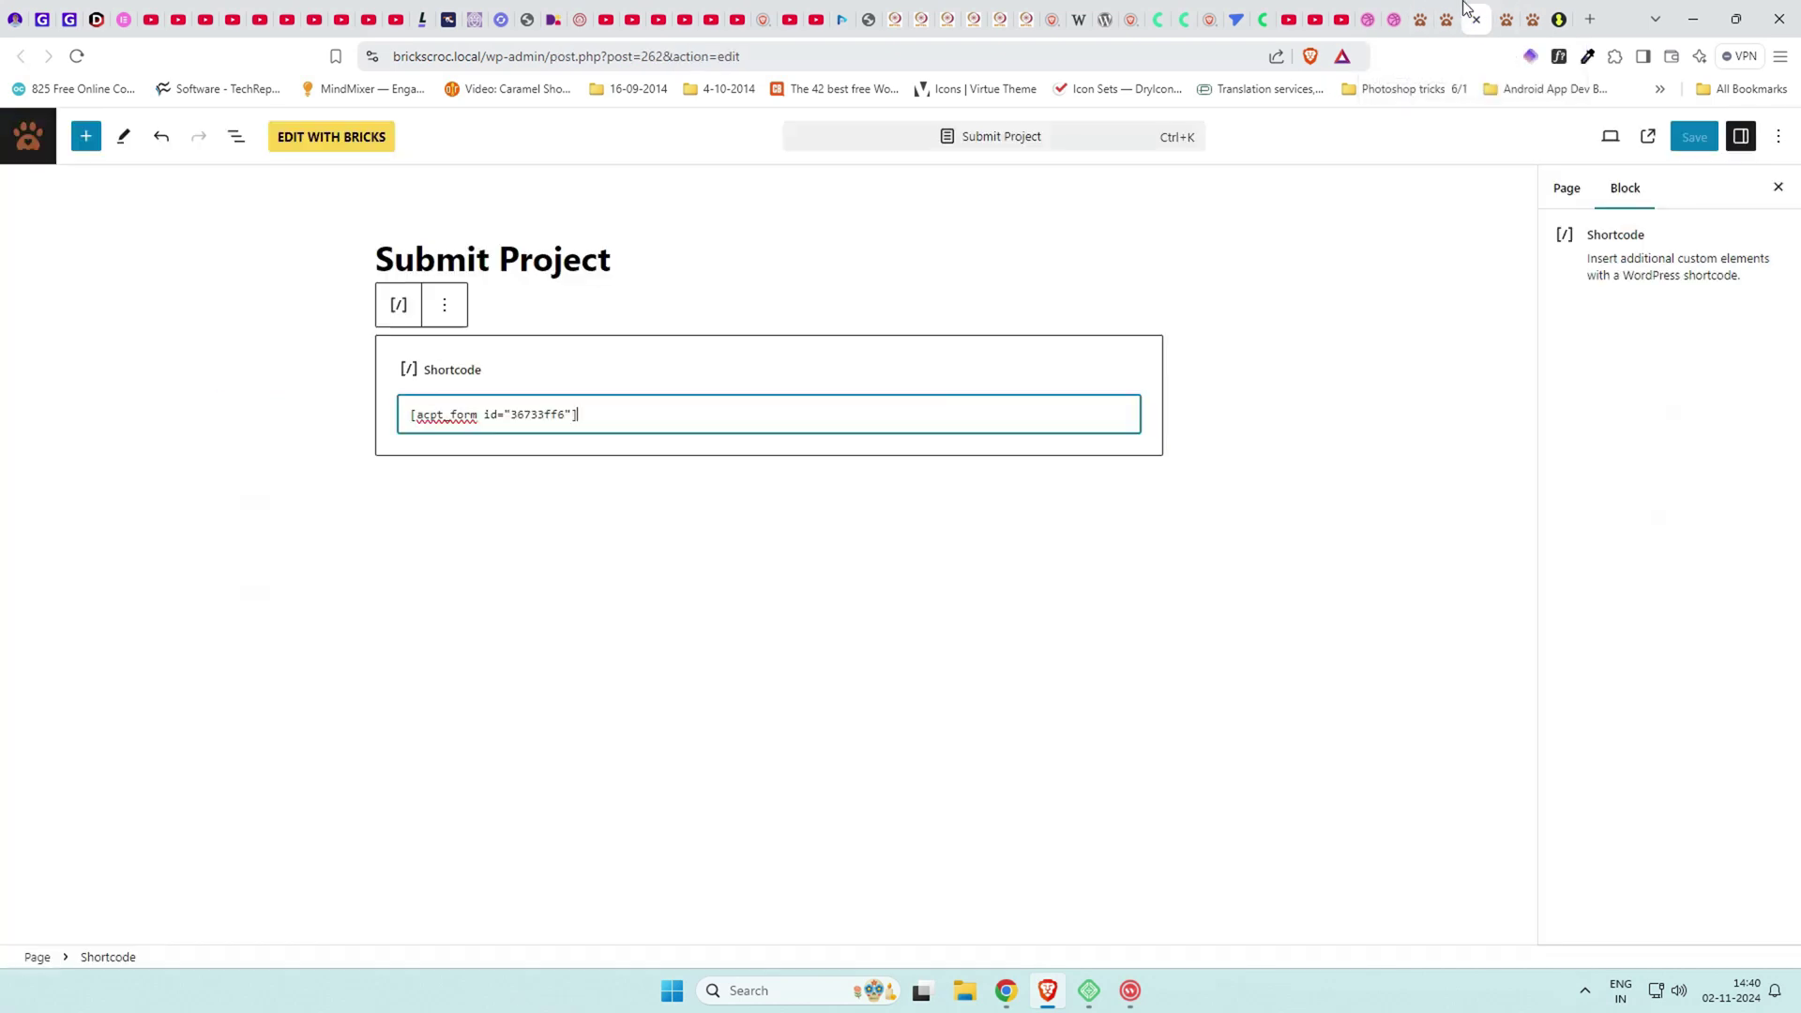
pyautogui.click(1502, 16)
pyautogui.click(1451, 14)
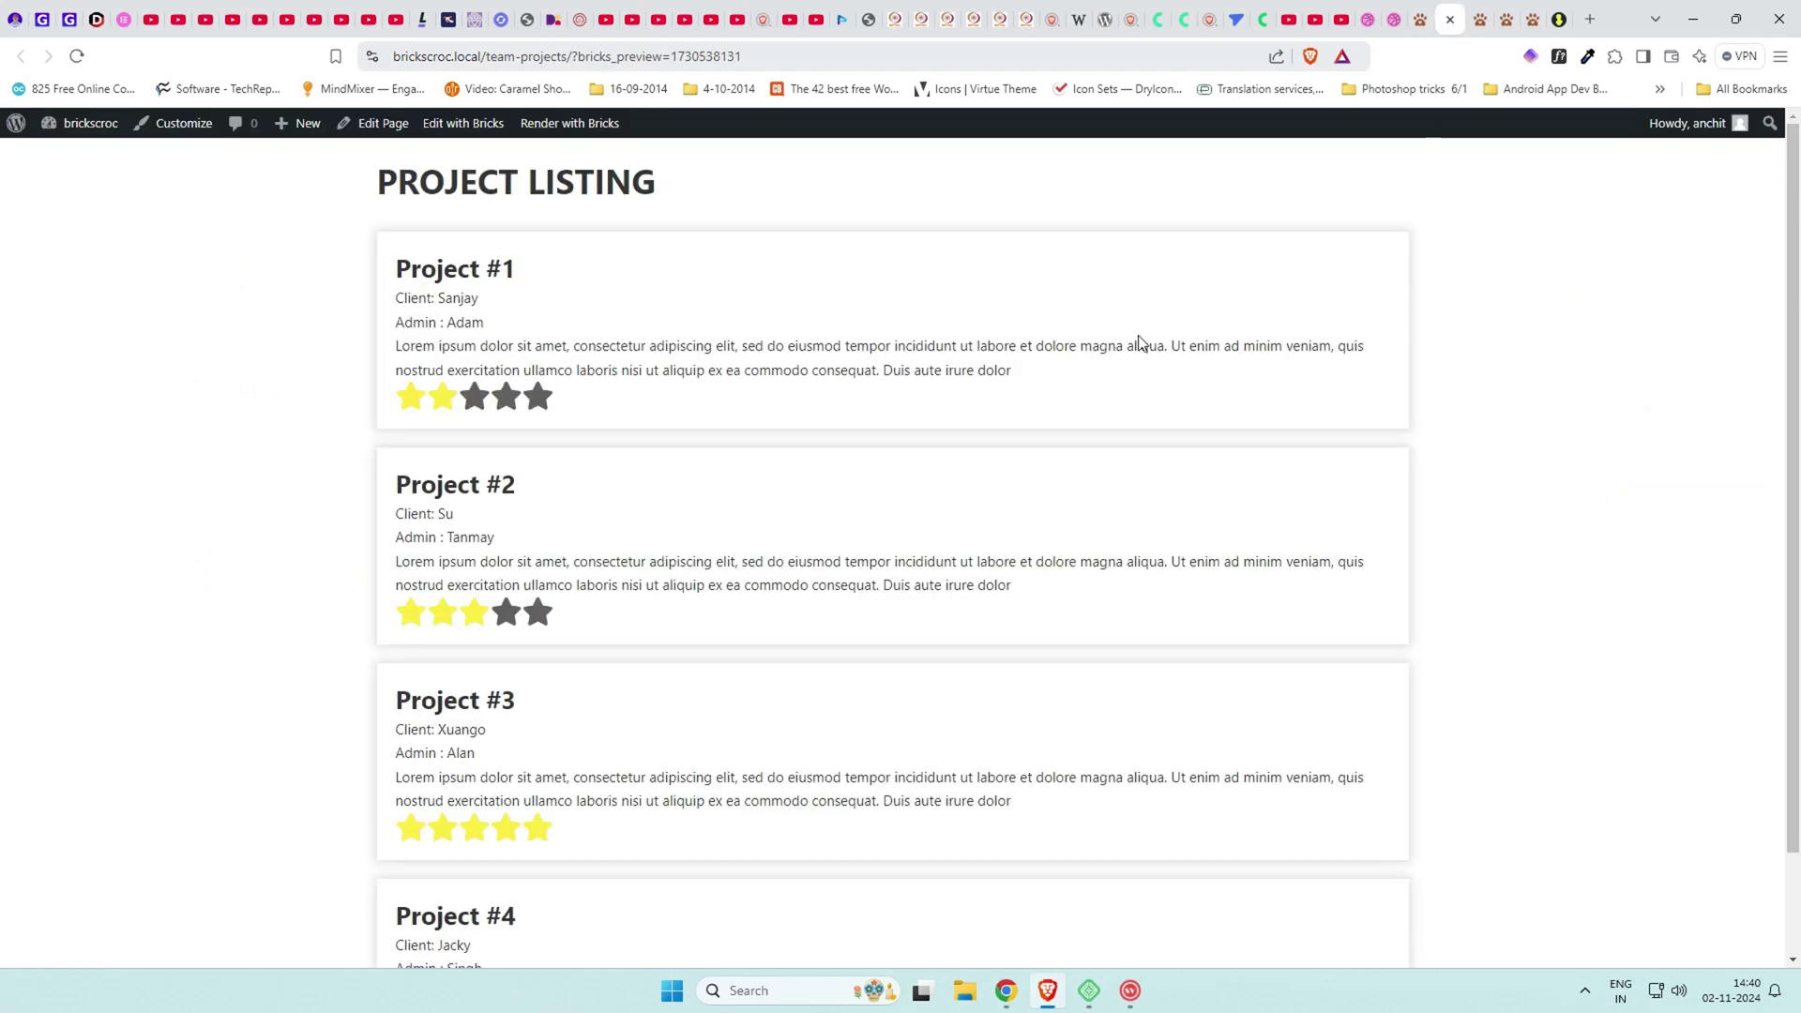
pyautogui.scroll(-1, 816, 338)
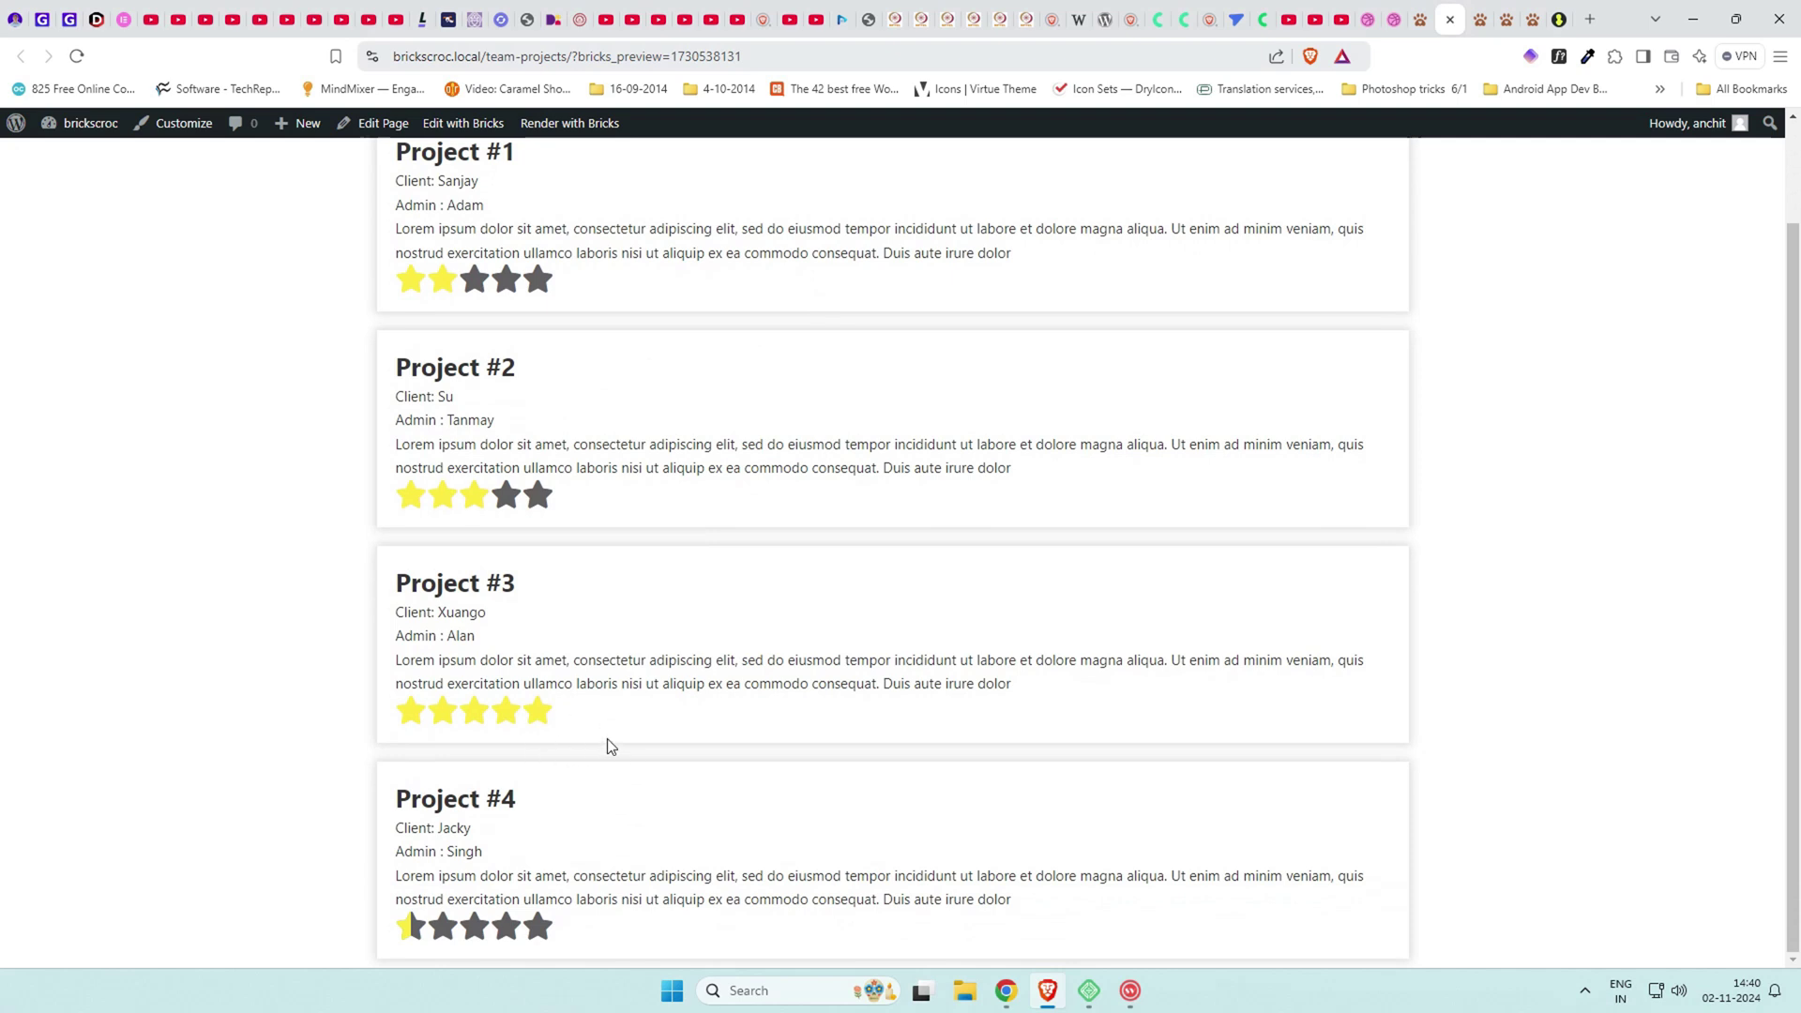
pyautogui.scroll(1, 607, 739)
pyautogui.scroll(-1, 607, 739)
pyautogui.scroll(1, 606, 746)
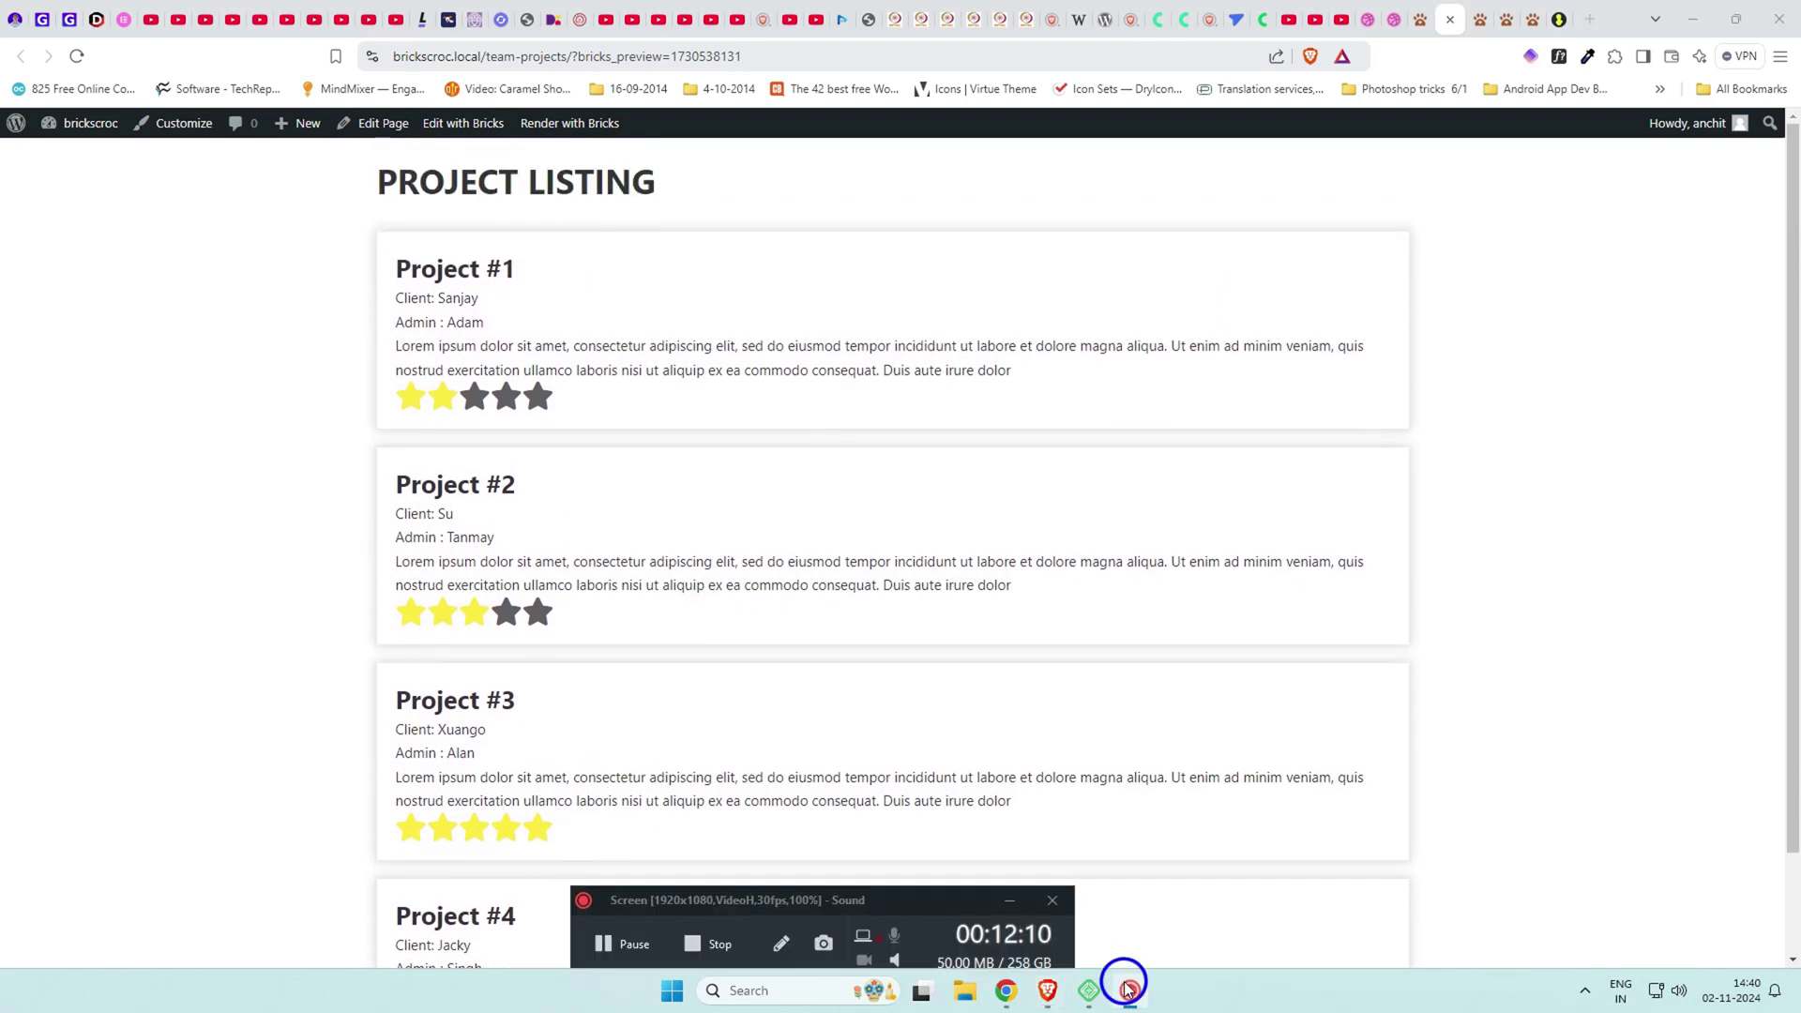